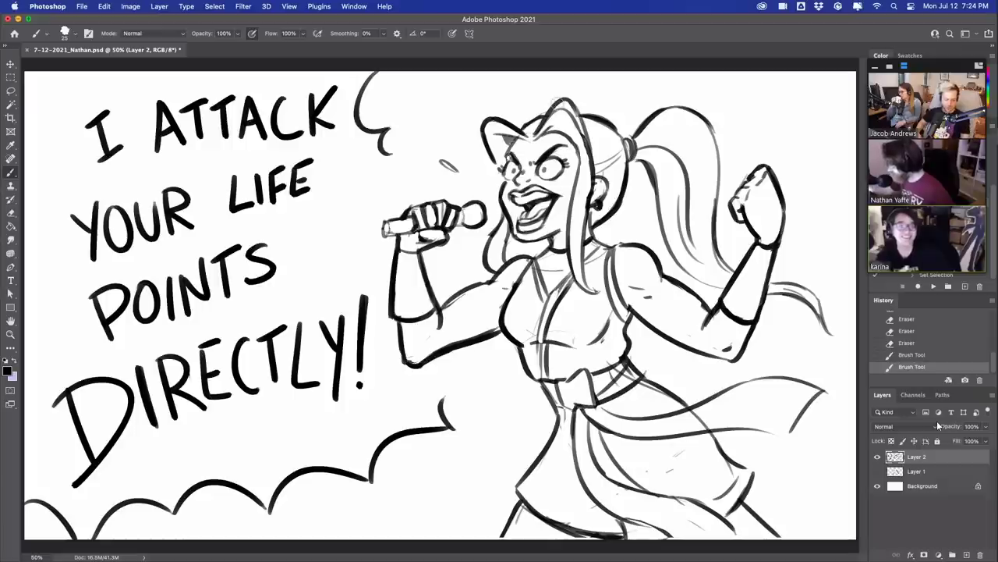
- Clean up the line work on the pointed hair tuft above the singer's forehead and on the hand holding the microphone
left_click_drag(559, 105, 578, 131)
mouse_move(580, 130)
left_mouse_down()
mouse_move(586, 148)
mouse_move(546, 121)
mouse_move(568, 100)
left_mouse_up()
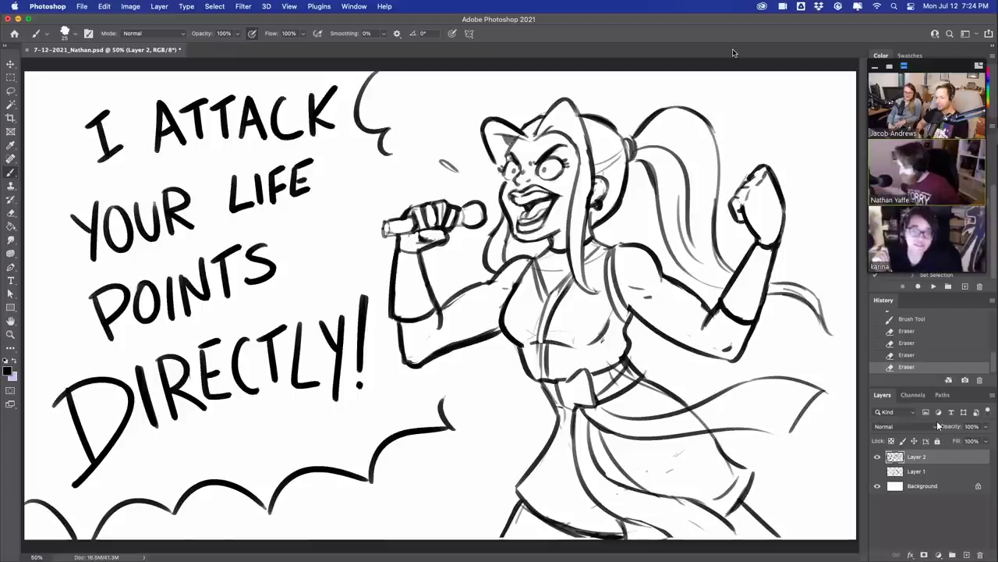
left_click_drag(437, 218, 437, 228)
left_click(422, 213)
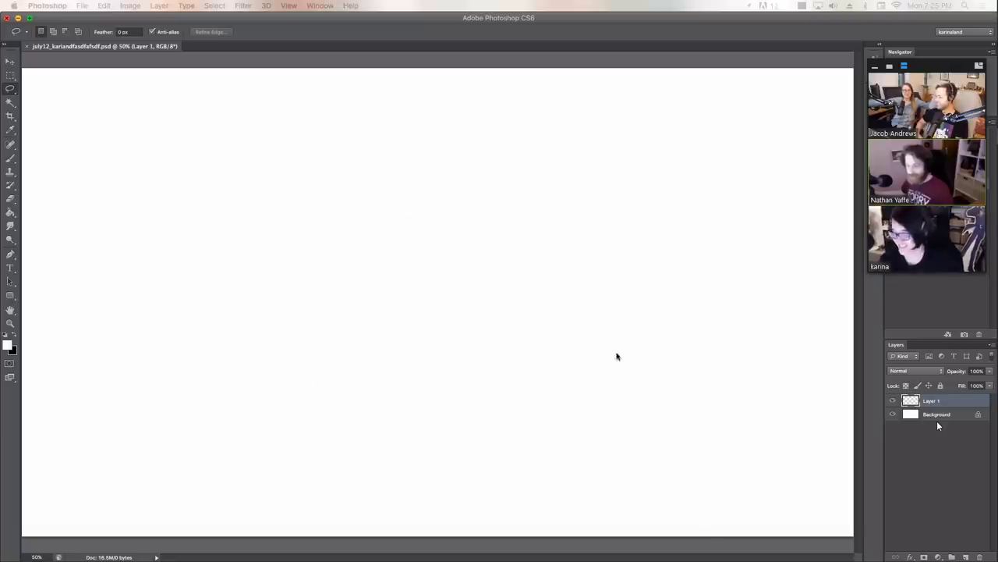
- Activate the Brush tool and make black the foreground colour for drawing on Layer 1
left_click(11, 158)
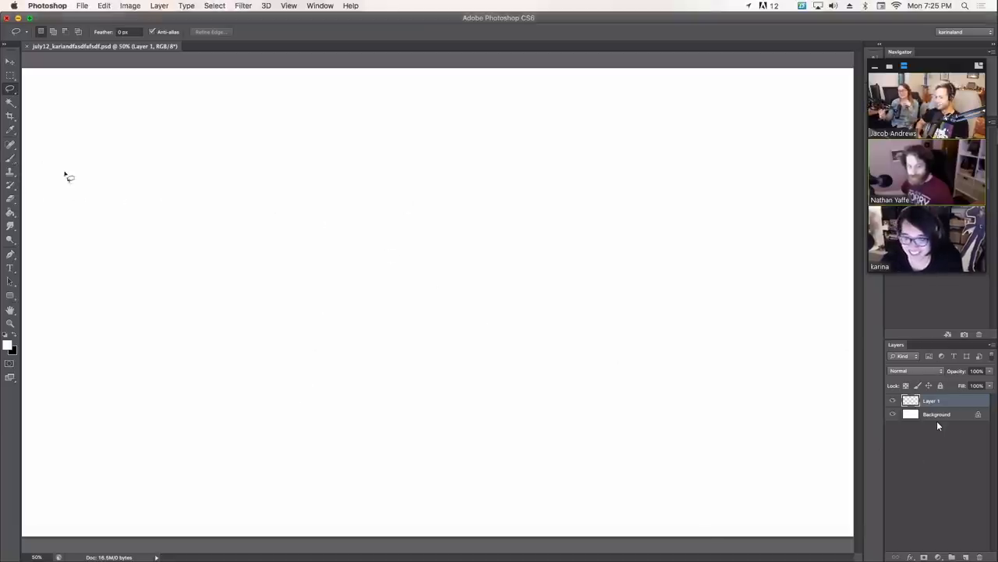
left_click(11, 159)
left_click(406, 217)
key("super+z")
key("x")
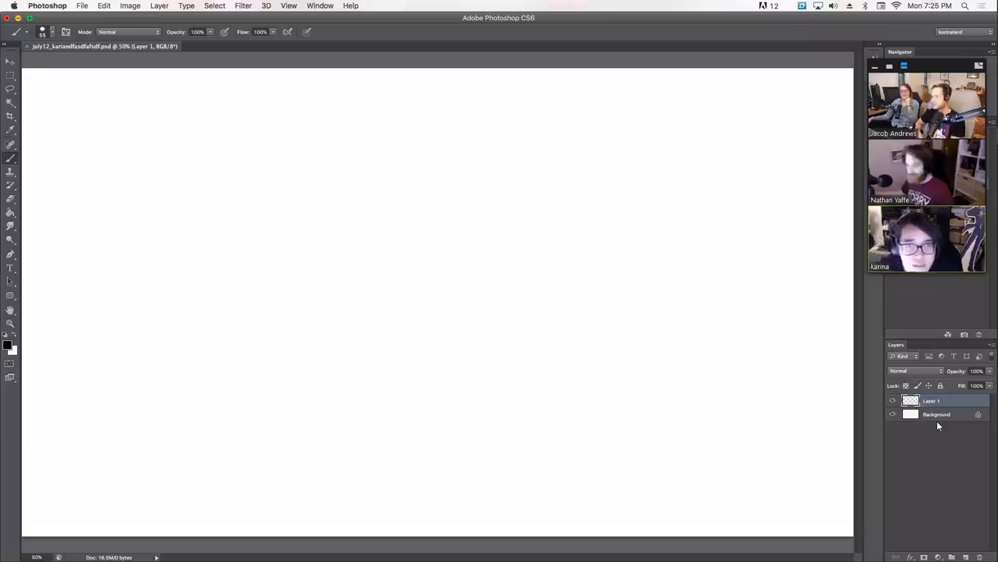
key("ctrl+Up")
key("ctrl+Up")
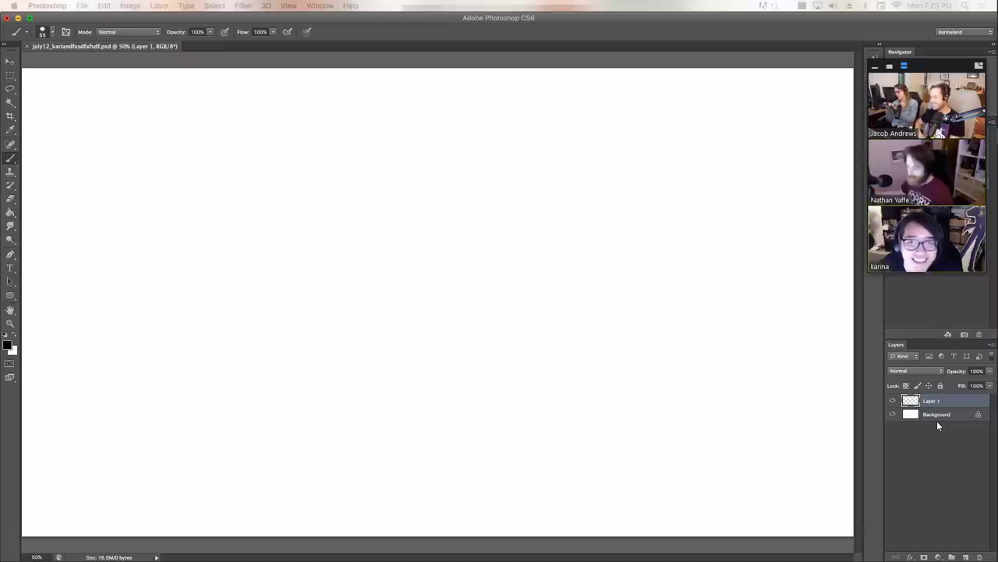
- Load the brush preset Kyle's Inkbox - Pocket Brush 1 and try it with a test stroke that is undone
left_click(52, 32)
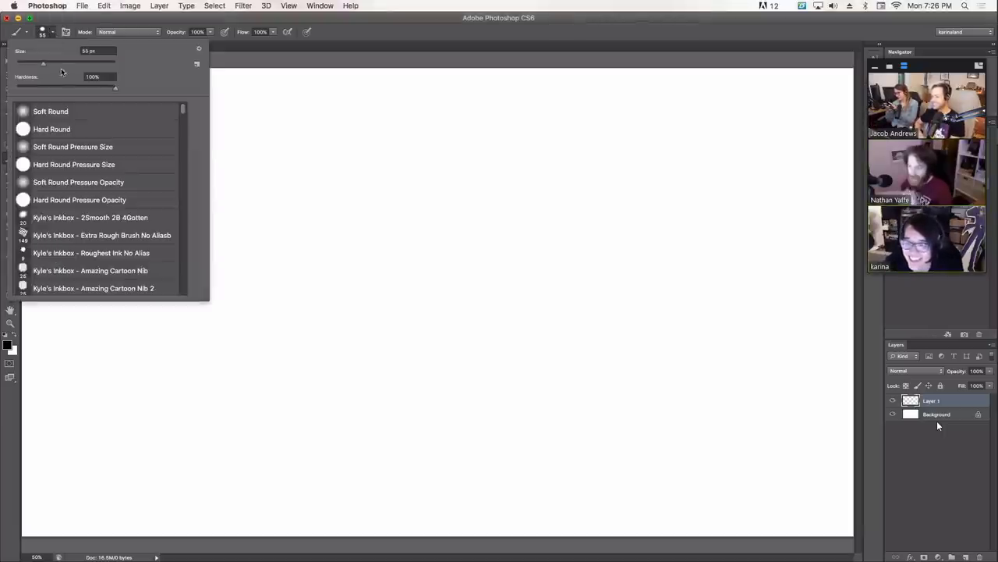
left_click(27, 33)
left_click(93, 52)
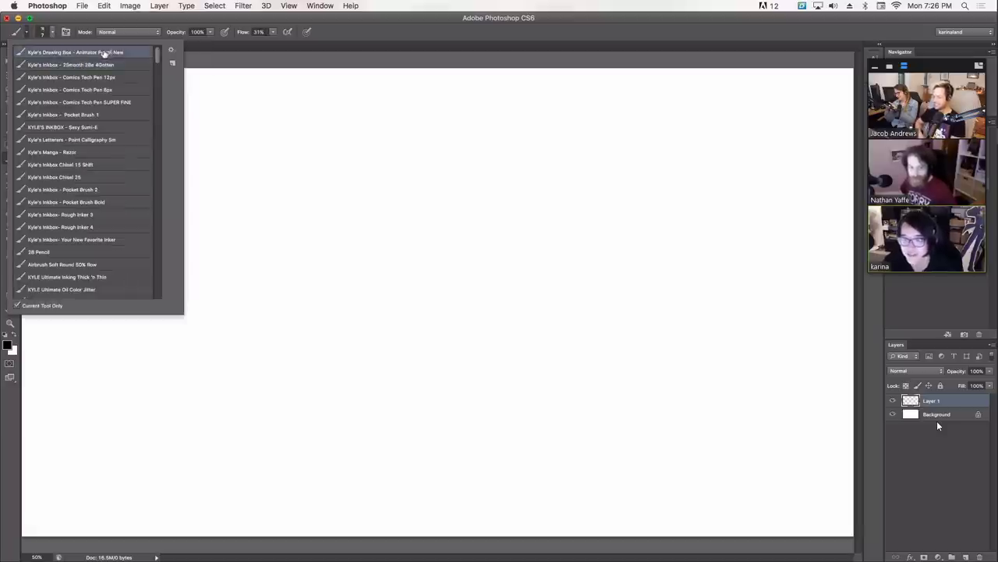
left_click(109, 102)
left_click(117, 115)
mouse_move(409, 241)
left_mouse_down()
mouse_move(466, 260)
mouse_move(523, 254)
left_mouse_up()
key("ctrl+z")
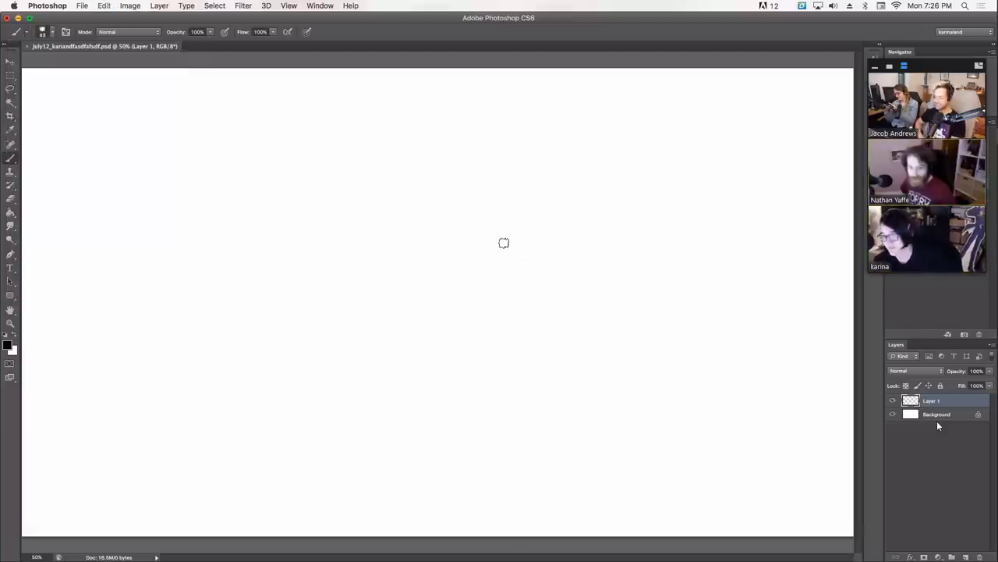
- Reduce the brush size to 14 px, checking the line weight with test strokes and undoing them
right_click(503, 242)
mouse_move(406, 227)
left_mouse_down()
mouse_move(368, 330)
mouse_move(468, 301)
left_mouse_up()
key("ctrl+z")
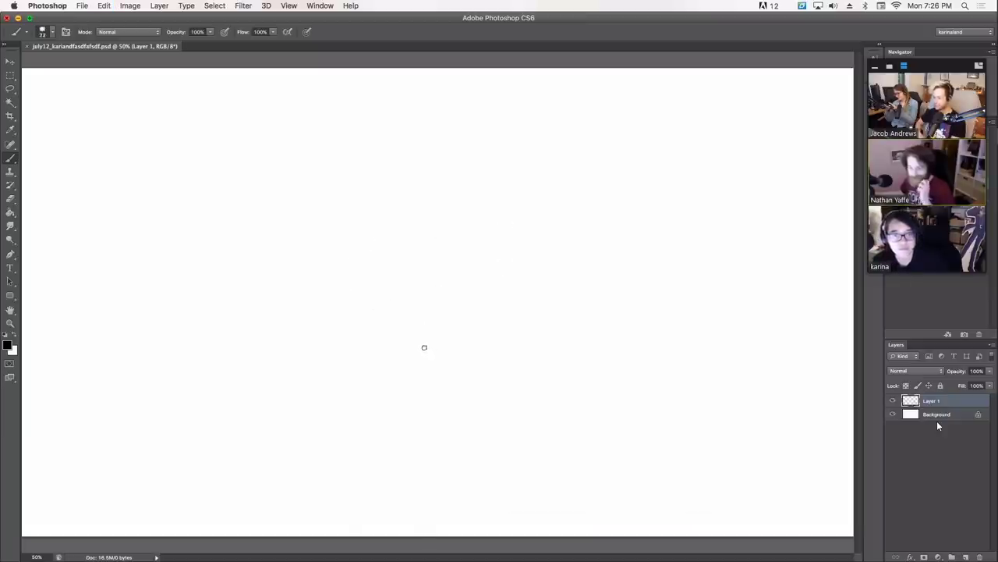
right_click(433, 263)
left_click_drag(453, 285, 450, 286)
left_click_drag(254, 280, 252, 321)
left_click_drag(272, 298, 292, 315)
key("alt+super+z")
key("alt+super+z")
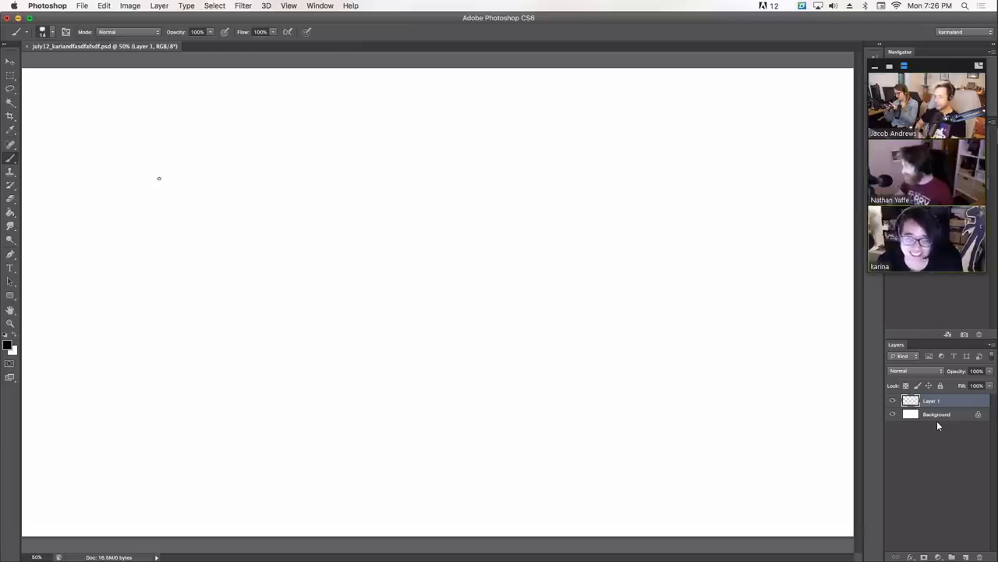
mouse_move(185, 155)
left_mouse_down()
mouse_move(166, 185)
mouse_move(194, 229)
left_mouse_up()
key("super+z")
key("super+z")
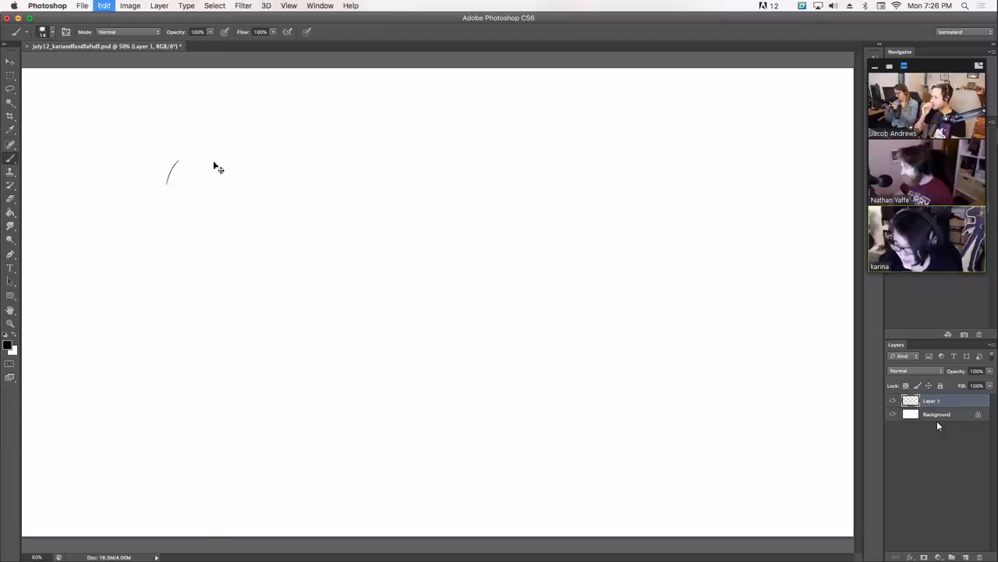
key("super+z")
key("super+z")
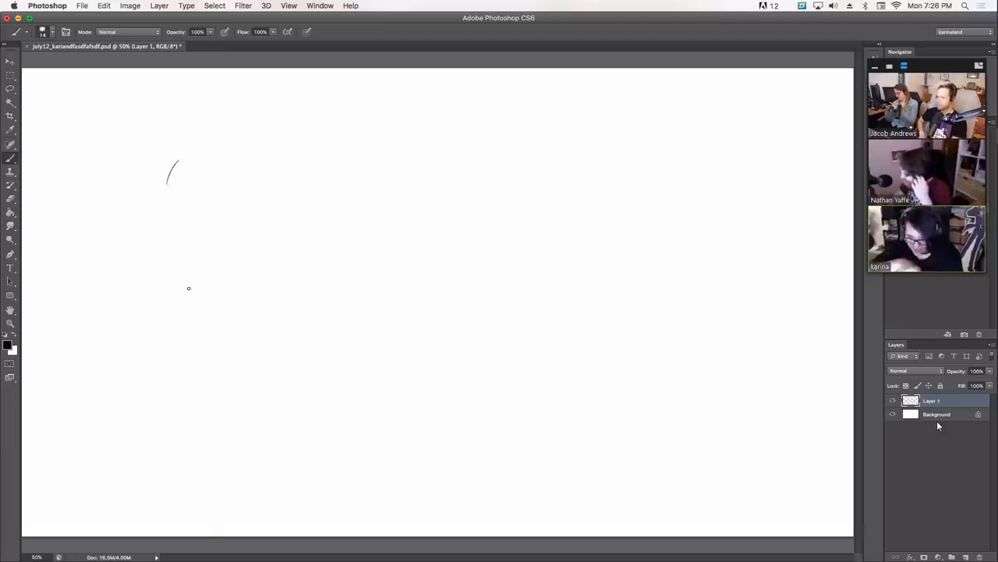
key("super+alt+z")
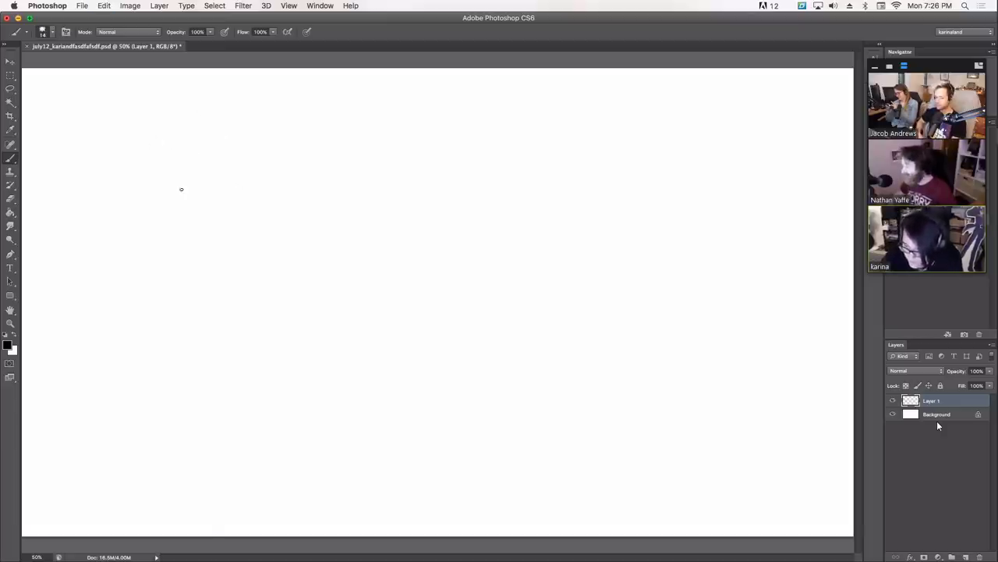
- Draw the rounded left end and wavy lower edge of a flat blob near the bottom of the canvas, redoing unsatisfactory strokes
mouse_move(139, 422)
left_mouse_down()
mouse_move(117, 464)
mouse_move(89, 483)
mouse_move(251, 497)
left_mouse_up()
key("super+z")
key("super+z")
key("super+z")
left_click_drag(156, 491, 264, 508)
key("super+z")
left_click_drag(155, 489, 257, 504)
key("super+z")
left_click_drag(187, 496, 271, 499)
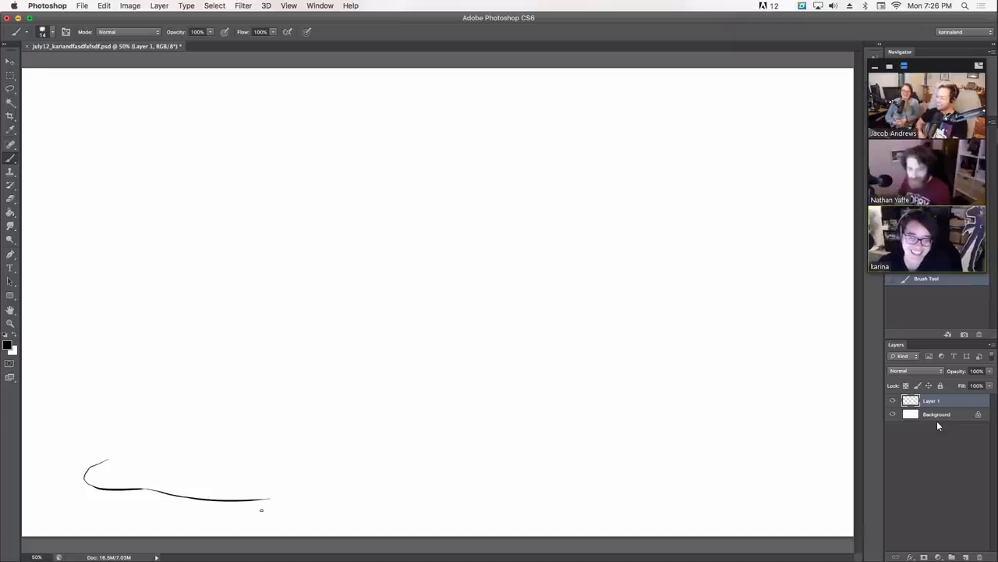
- Extend the blob's lower edge to the right in a gentle wave ending in a small upward curl
left_click_drag(263, 500, 340, 489)
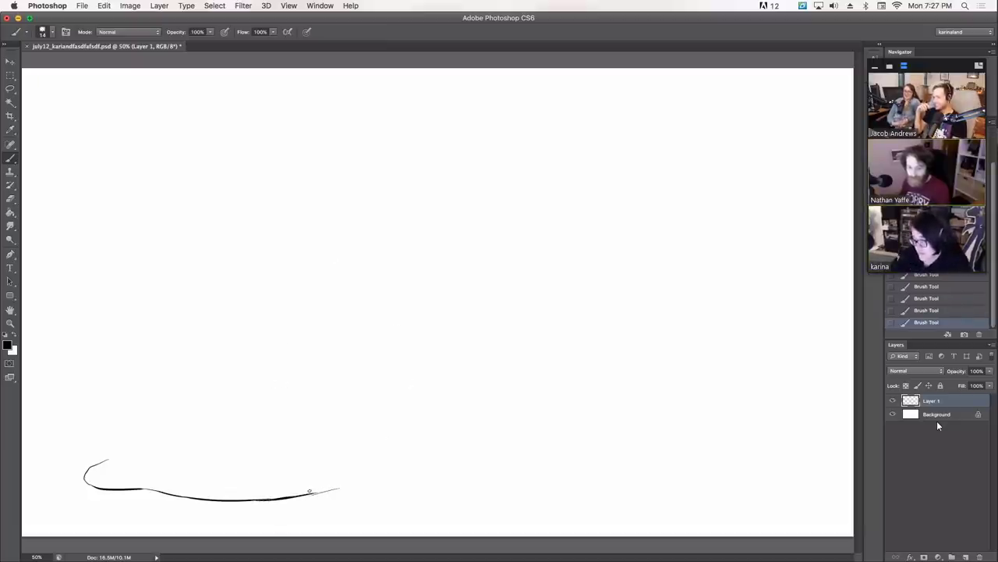
left_click_drag(311, 493, 404, 476)
mouse_move(307, 493)
left_mouse_down()
mouse_move(422, 475)
mouse_move(511, 484)
mouse_move(529, 475)
mouse_move(512, 468)
left_mouse_up()
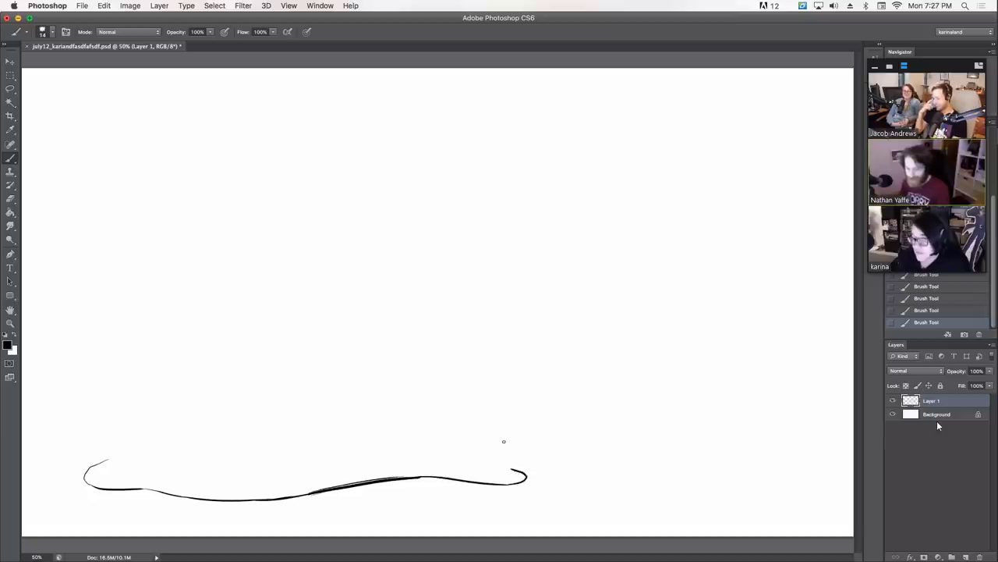
- Add the blob's upper left edge and thin inner fold lines, and shift the whole drawing right and slightly up
left_click_drag(87, 468, 117, 451)
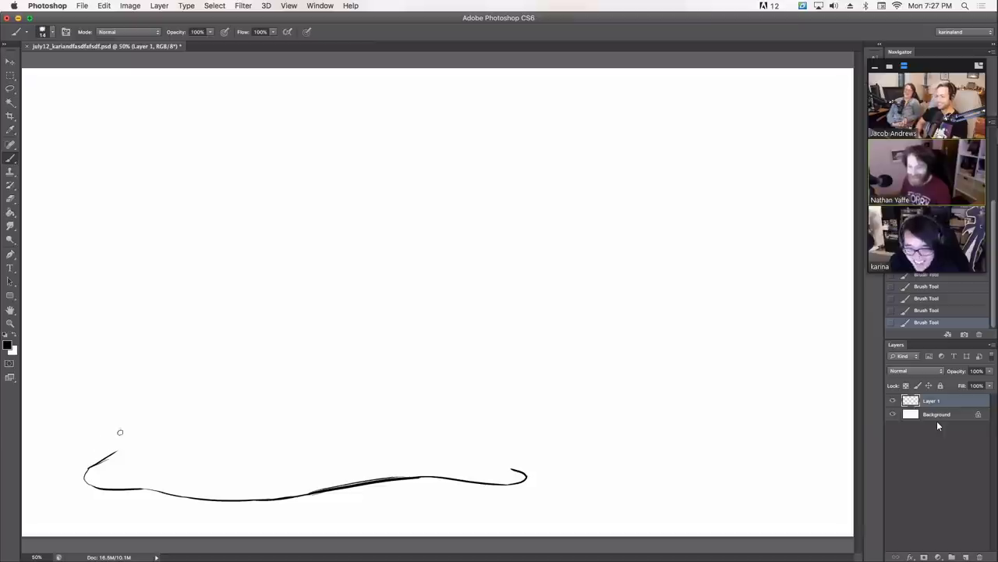
mouse_move(113, 454)
left_mouse_down()
mouse_move(92, 466)
mouse_move(102, 442)
mouse_move(113, 455)
mouse_move(134, 446)
mouse_move(140, 468)
mouse_move(248, 486)
left_mouse_up()
key("v")
left_click_drag(349, 395, 411, 384)
- Draw small bulging folds at both ends of the blob and a thin crease above its lower edge, erasing the excess line
left_click(10, 158)
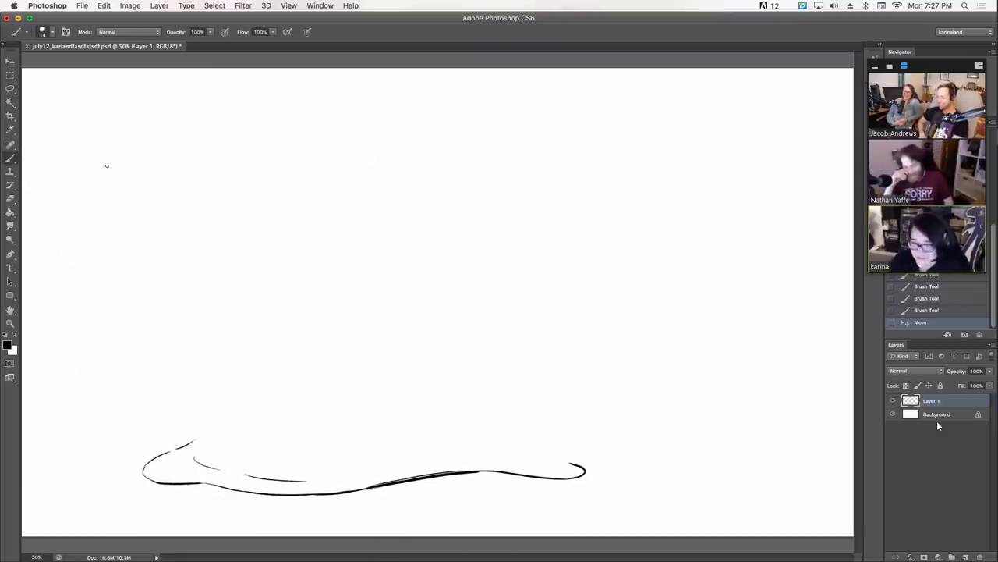
left_click_drag(175, 448, 192, 439)
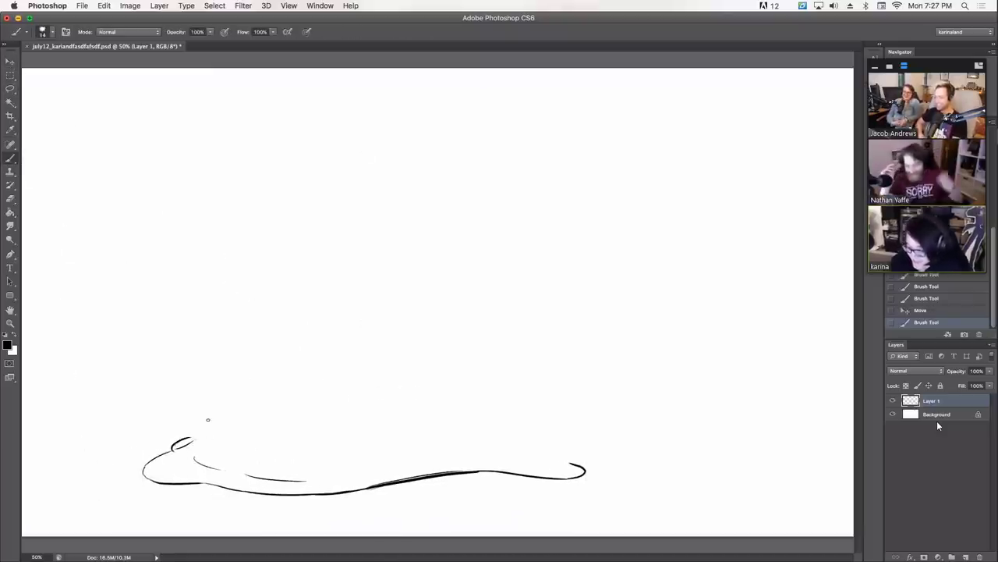
left_click(196, 440)
left_click_drag(351, 468, 479, 454)
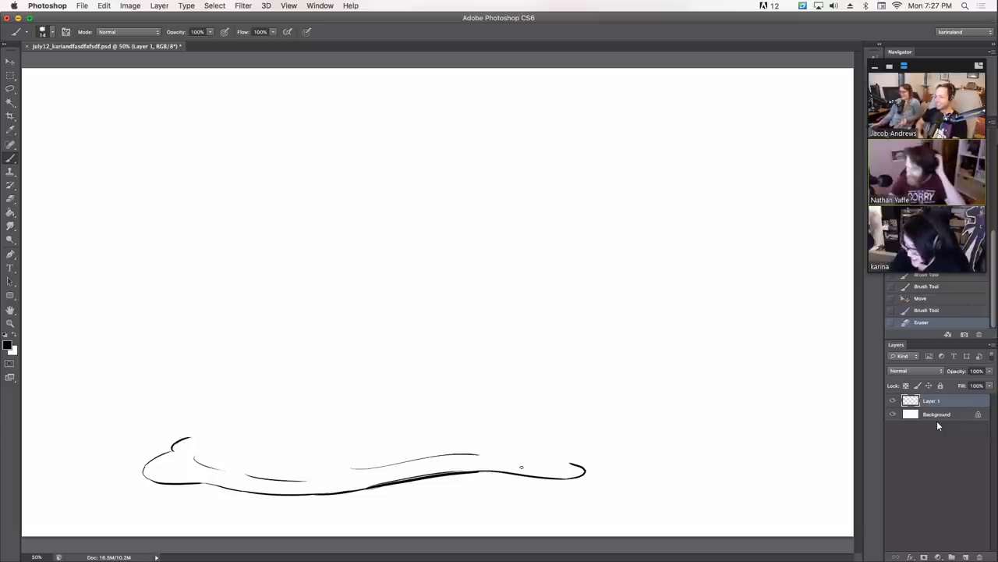
left_click_drag(571, 465, 574, 457)
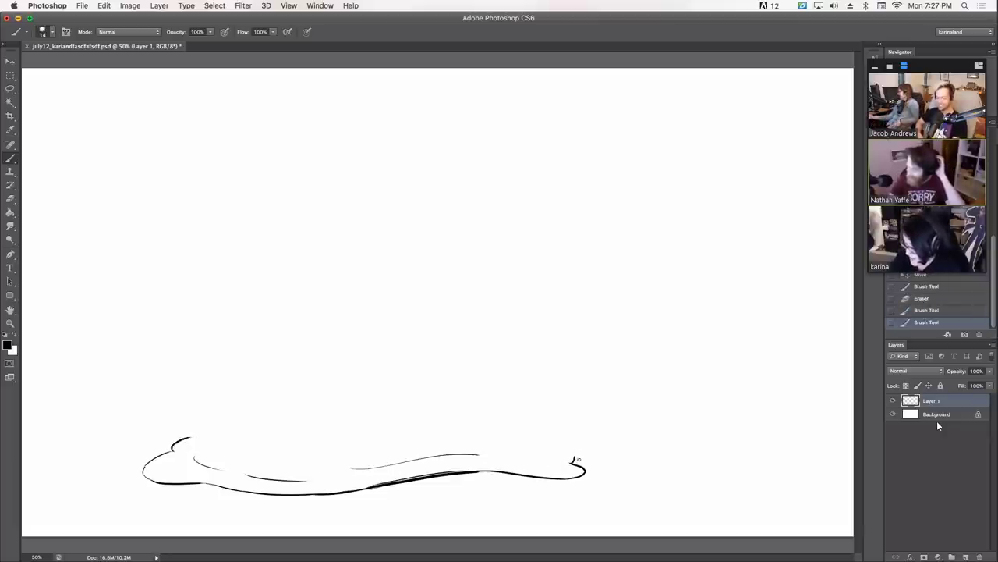
key("super+z")
mouse_move(579, 459)
left_mouse_down()
mouse_move(582, 466)
mouse_move(557, 441)
left_mouse_up()
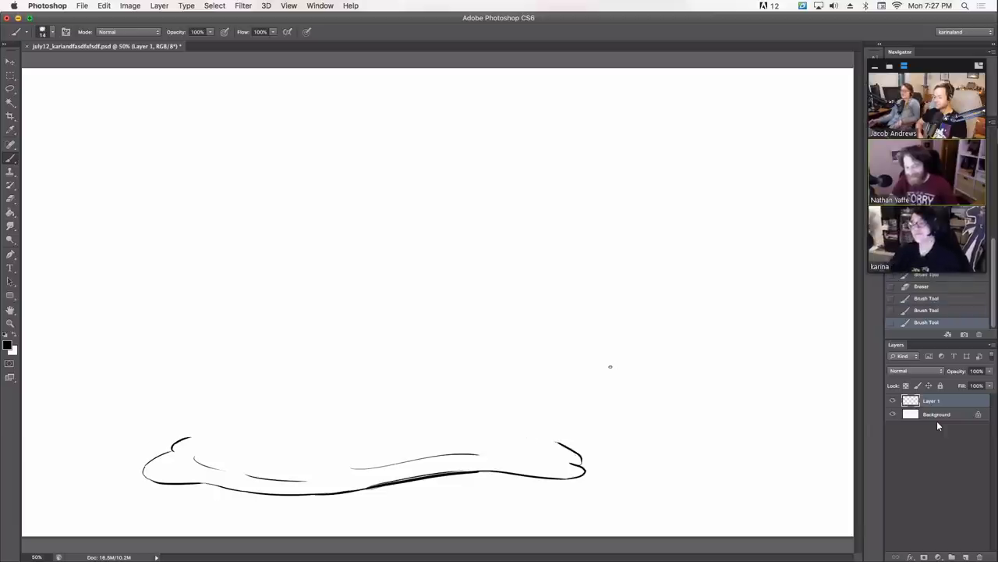
left_click_drag(196, 428, 189, 437)
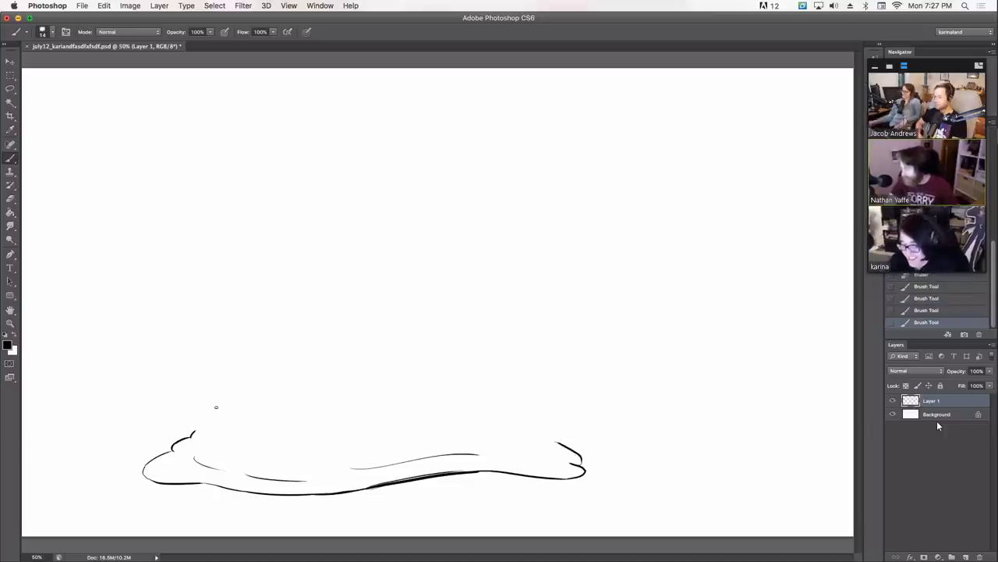
- Draw the blob's long rounded upper mass, with a bulging right end curving back underneath, redoing strokes as needed
mouse_move(229, 411)
left_mouse_down()
mouse_move(262, 383)
mouse_move(335, 378)
mouse_move(494, 390)
left_mouse_up()
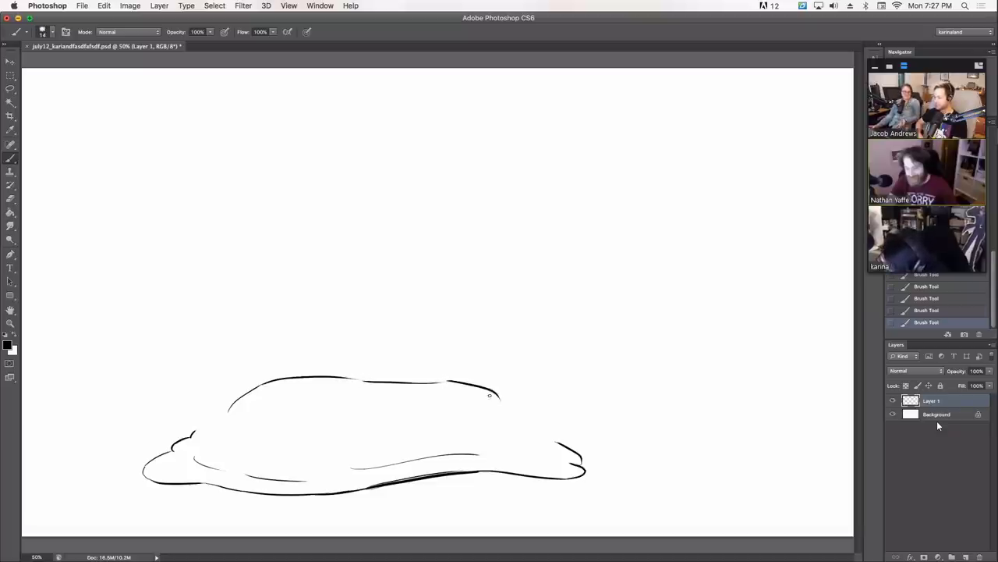
key("ctrl+z")
mouse_move(449, 380)
left_mouse_down()
mouse_move(497, 411)
mouse_move(501, 399)
mouse_move(425, 443)
mouse_move(383, 433)
mouse_move(373, 442)
mouse_move(459, 449)
left_mouse_up()
key("ctrl+z")
key("ctrl+z")
mouse_move(503, 401)
left_mouse_down()
mouse_move(476, 433)
mouse_move(401, 447)
mouse_move(462, 445)
mouse_move(339, 433)
mouse_move(406, 446)
mouse_move(314, 450)
mouse_move(364, 451)
left_mouse_up()
key("ctrl+z")
mouse_move(410, 447)
left_mouse_down()
mouse_move(366, 455)
mouse_move(310, 443)
left_mouse_up()
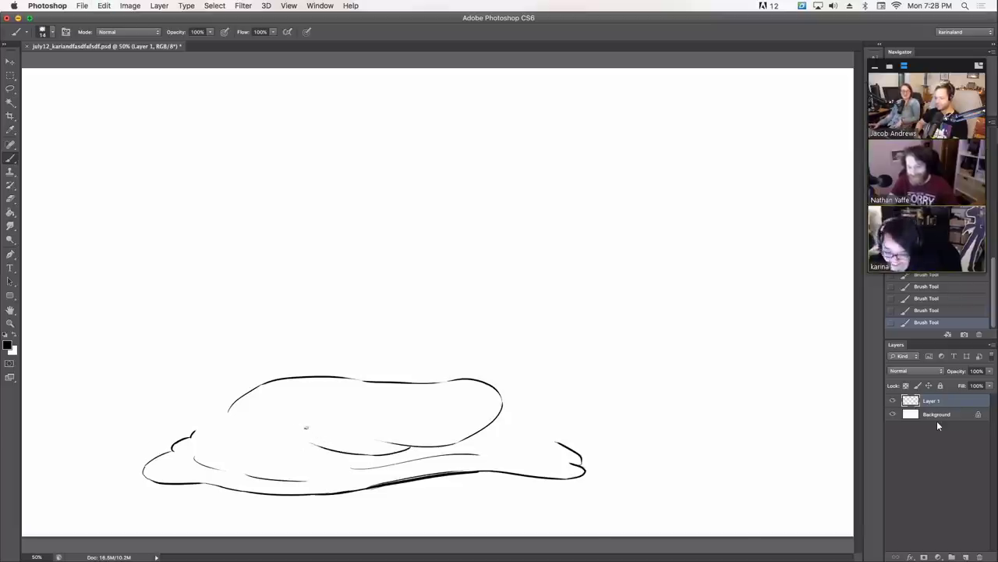
- Join the upper mass to the base with sloping contours on both sides, and add crease lines beneath it
left_click_drag(300, 444, 351, 440)
key("super+z")
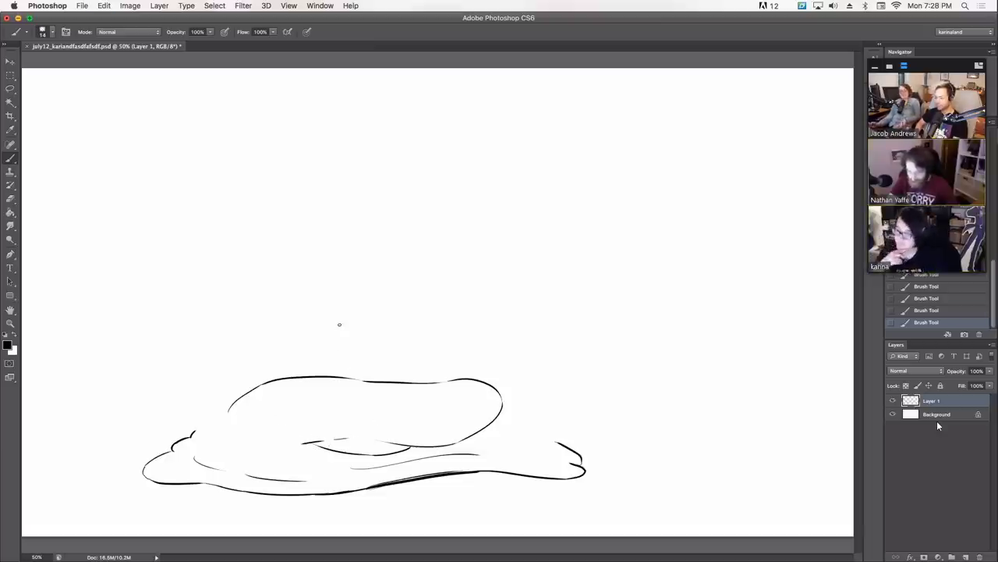
left_click_drag(194, 431, 229, 404)
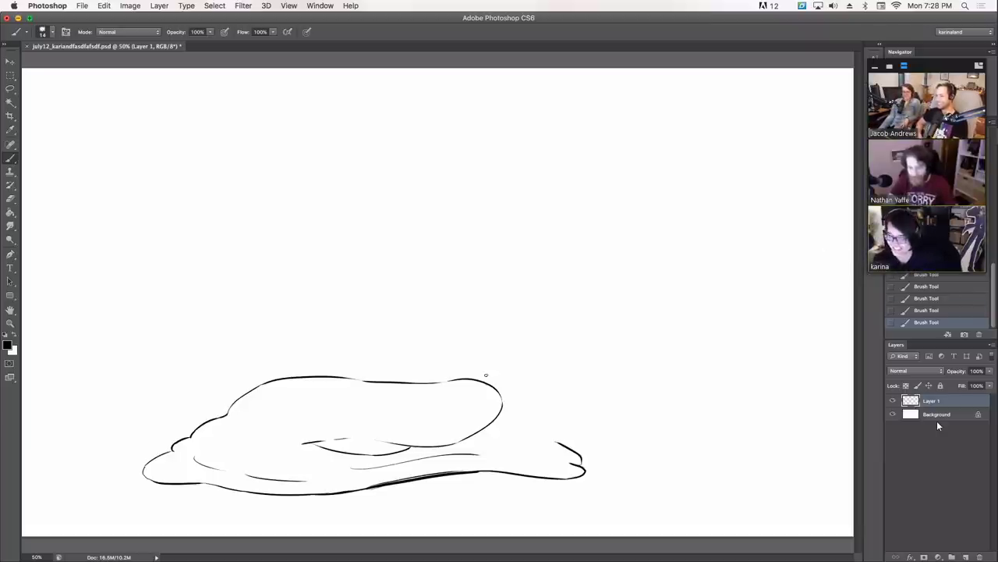
left_click_drag(504, 402, 565, 444)
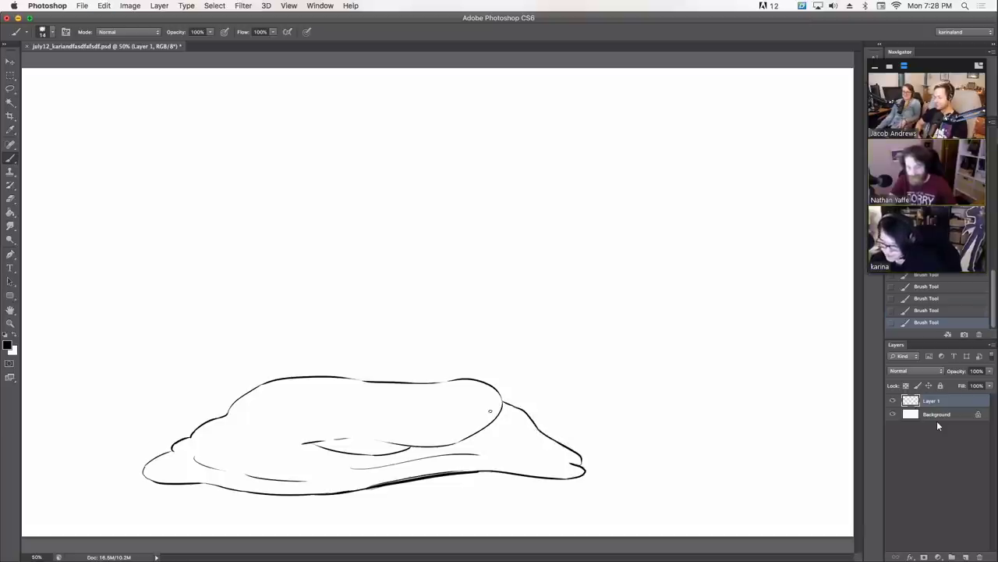
mouse_move(304, 442)
left_mouse_down()
mouse_move(238, 416)
mouse_move(263, 442)
mouse_move(280, 443)
mouse_move(261, 445)
mouse_move(290, 449)
left_mouse_up()
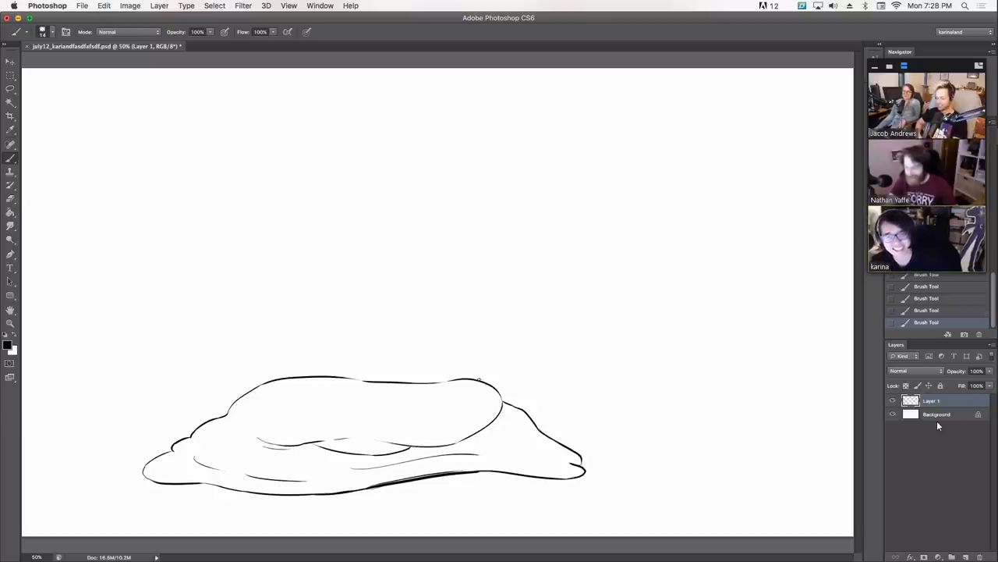
mouse_move(461, 447)
left_mouse_down()
mouse_move(511, 426)
mouse_move(485, 440)
left_mouse_up()
key("super+z")
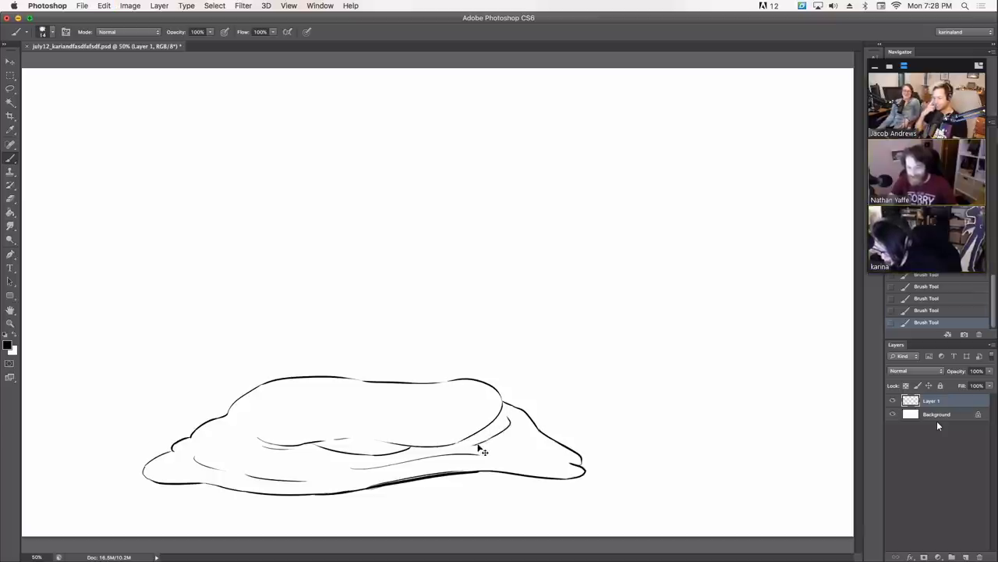
- Draw an oval eye with a solid black left side and a short pupil line on the blob's upper mass
mouse_move(389, 412)
left_mouse_down()
mouse_move(380, 420)
mouse_move(419, 430)
mouse_move(417, 408)
mouse_move(434, 421)
mouse_move(409, 409)
mouse_move(433, 422)
mouse_move(424, 408)
mouse_move(388, 423)
mouse_move(404, 425)
mouse_move(418, 405)
mouse_move(434, 419)
mouse_move(389, 412)
mouse_move(382, 423)
mouse_move(389, 412)
mouse_move(381, 421)
mouse_move(419, 422)
left_mouse_up()
key("super+z")
key("super+z")
key("super+z")
key("super+z")
key("super+z")
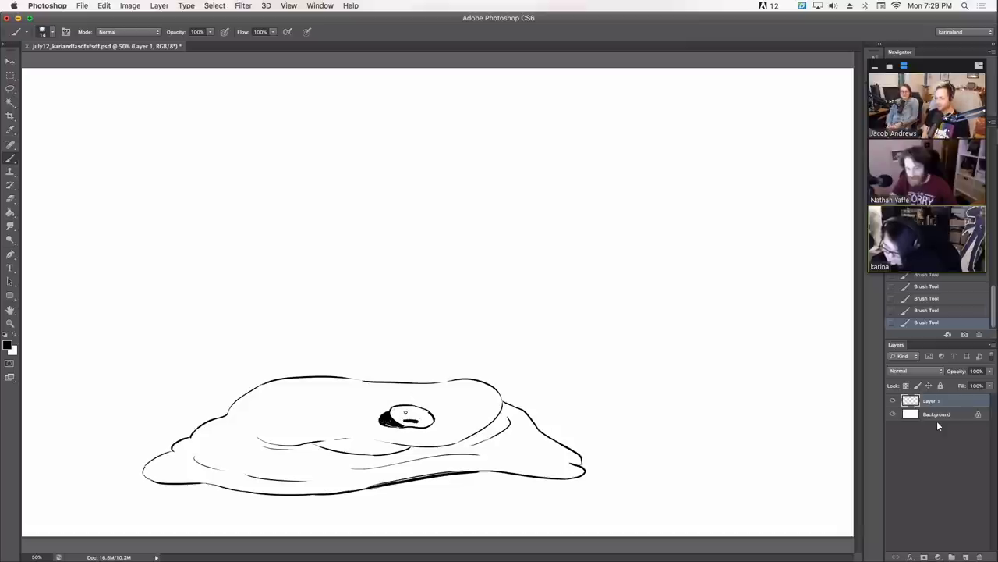
- Draw a second black-shaded eye overlapping the upper outline, with a crease beside the first eye and a small nose mark below it
left_click_drag(401, 381, 452, 398)
key("super+z")
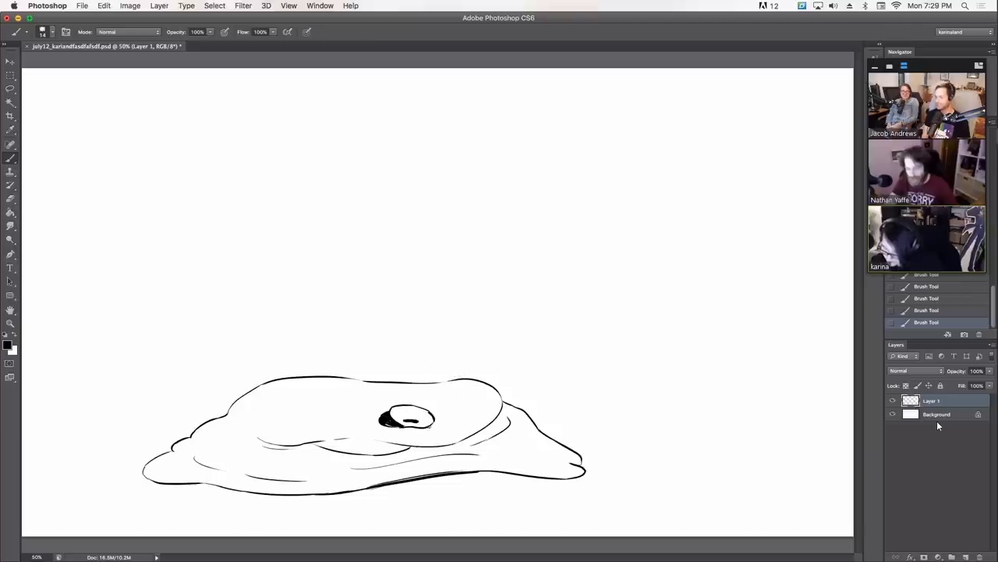
mouse_move(435, 429)
left_mouse_down()
mouse_move(436, 410)
mouse_move(435, 428)
left_mouse_up()
key("super+z")
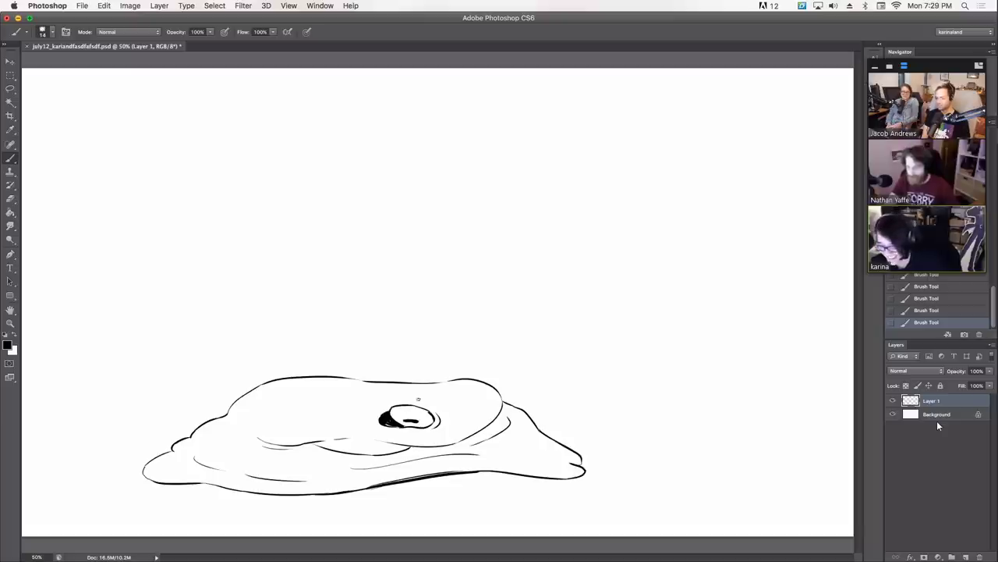
left_click_drag(388, 419, 416, 421)
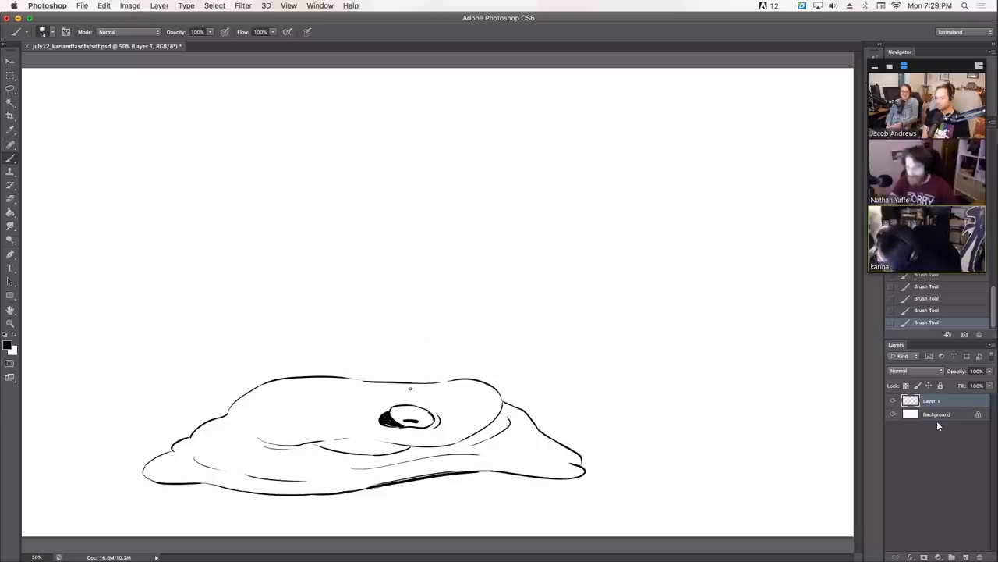
mouse_move(410, 386)
left_mouse_down()
mouse_move(457, 389)
mouse_move(408, 393)
mouse_move(445, 393)
mouse_move(408, 390)
mouse_move(434, 380)
mouse_move(446, 388)
left_mouse_up()
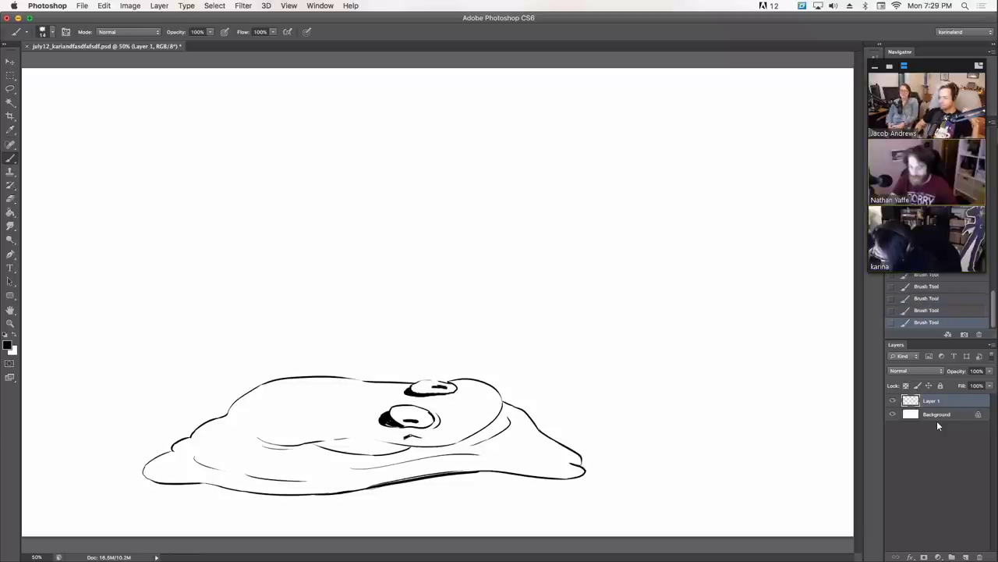
- Draw a long mouth line from the nose mark around to the head's right edge, with a small lip curl beside the nose
left_click_drag(484, 421, 503, 398)
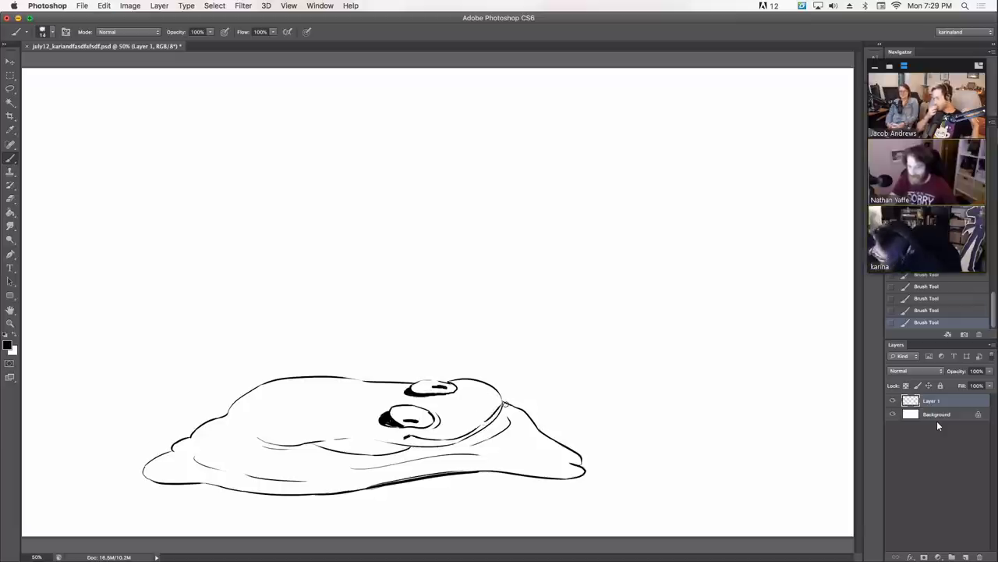
left_click_drag(500, 398, 490, 388)
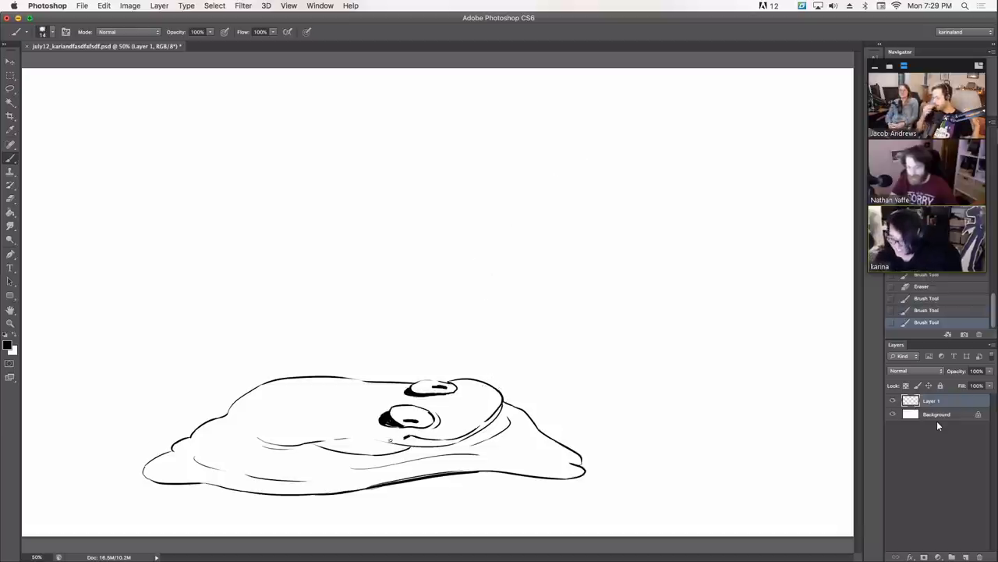
left_click_drag(391, 439, 410, 444)
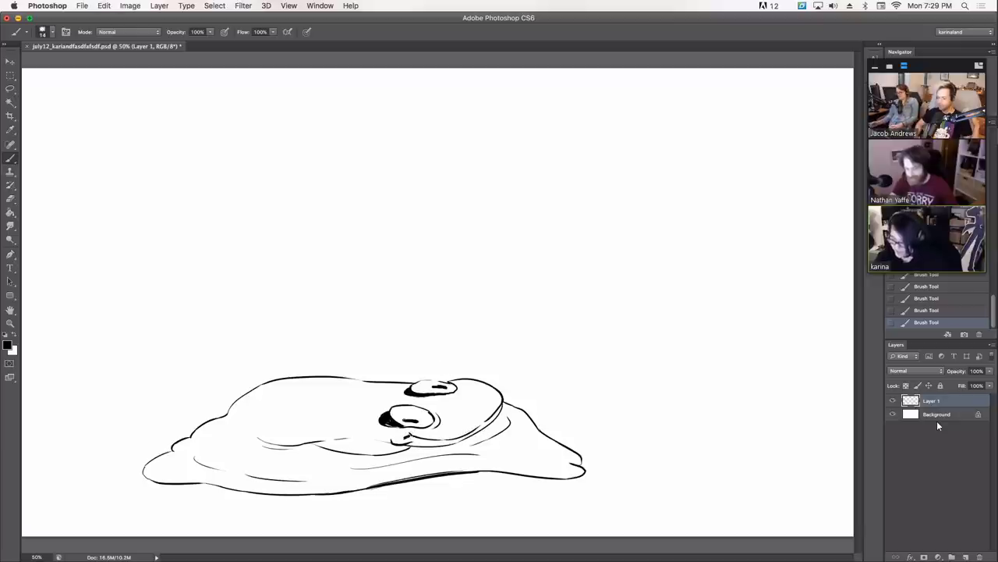
key("ctrl+z")
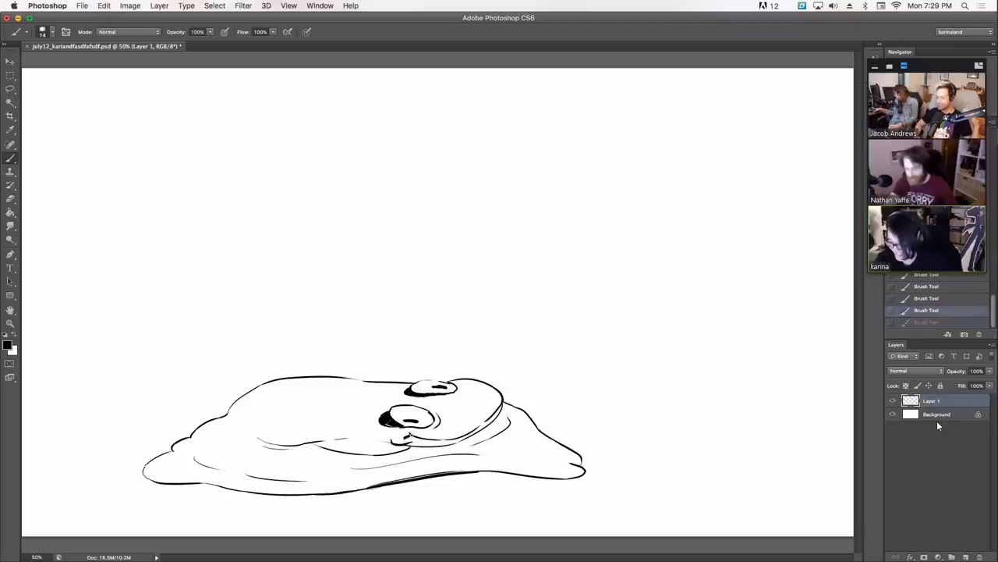
key("ctrl+z")
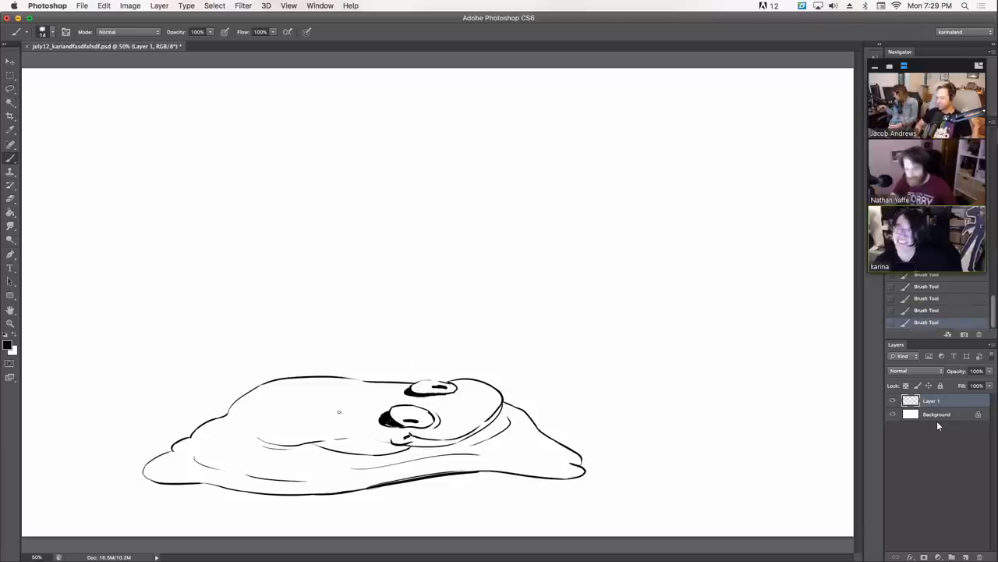
- Draw a small leaf-shaped ear to the left of the lower eye and a matching low bump on the head's upper outline
mouse_move(308, 420)
left_mouse_down()
mouse_move(341, 422)
mouse_move(321, 421)
left_mouse_up()
key("ctrl+z")
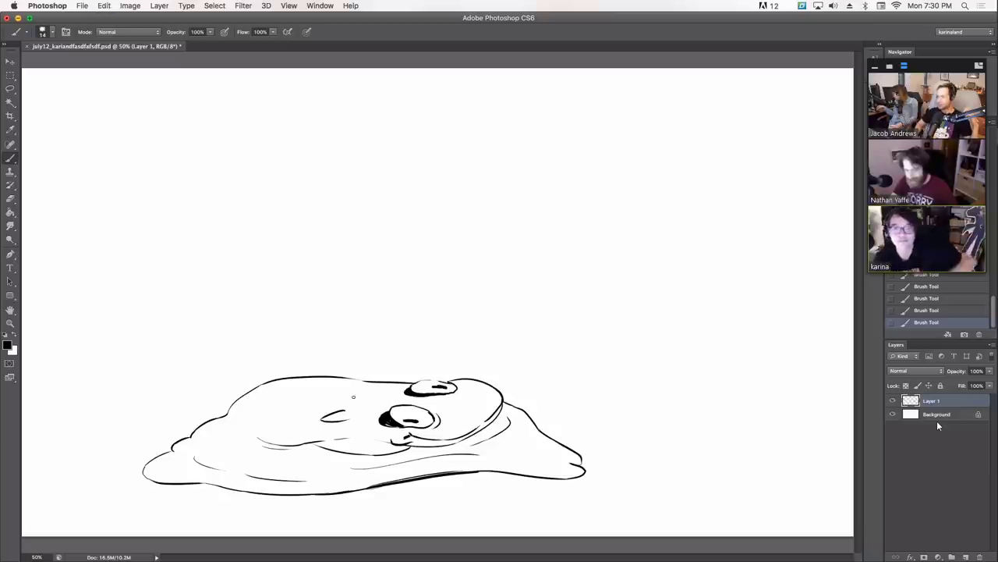
left_click_drag(364, 380, 391, 375)
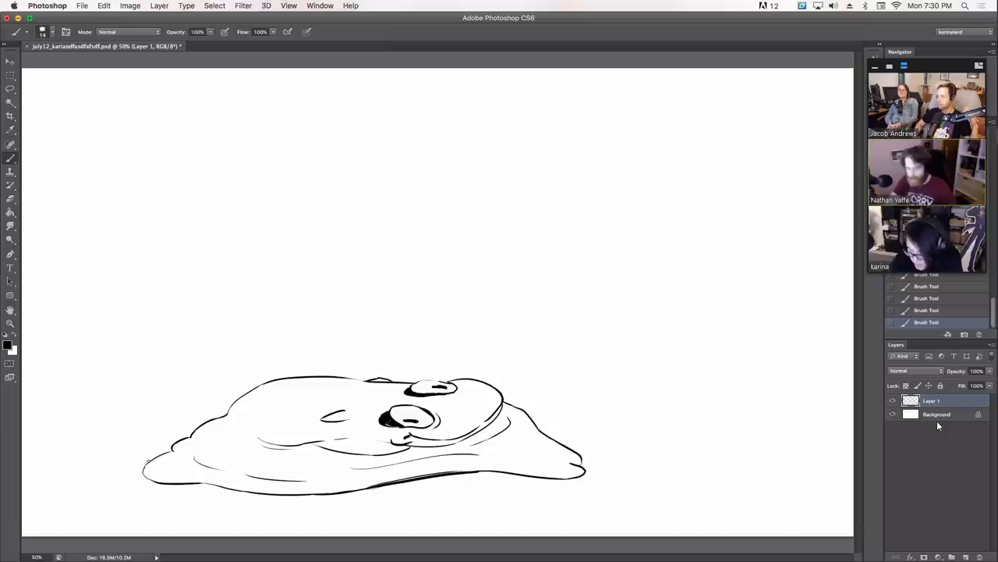
- Draw two limp, rounded legs trailing left from the body's lower left edge, cleaning up the outline and foot of the nearer one
mouse_move(145, 473)
left_mouse_down()
mouse_move(188, 489)
mouse_move(141, 469)
mouse_move(176, 483)
mouse_move(162, 472)
mouse_move(76, 475)
mouse_move(43, 488)
mouse_move(112, 506)
mouse_move(171, 484)
left_mouse_up()
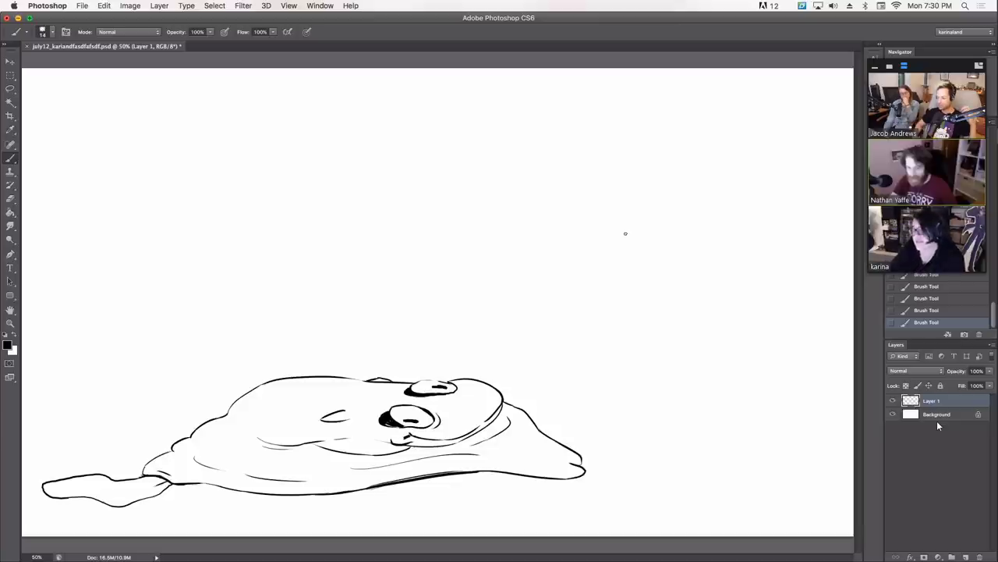
mouse_move(231, 491)
left_mouse_down()
mouse_move(261, 492)
mouse_move(222, 489)
mouse_move(139, 518)
mouse_move(183, 523)
mouse_move(247, 505)
mouse_move(258, 491)
left_mouse_up()
key("e")
key("b")
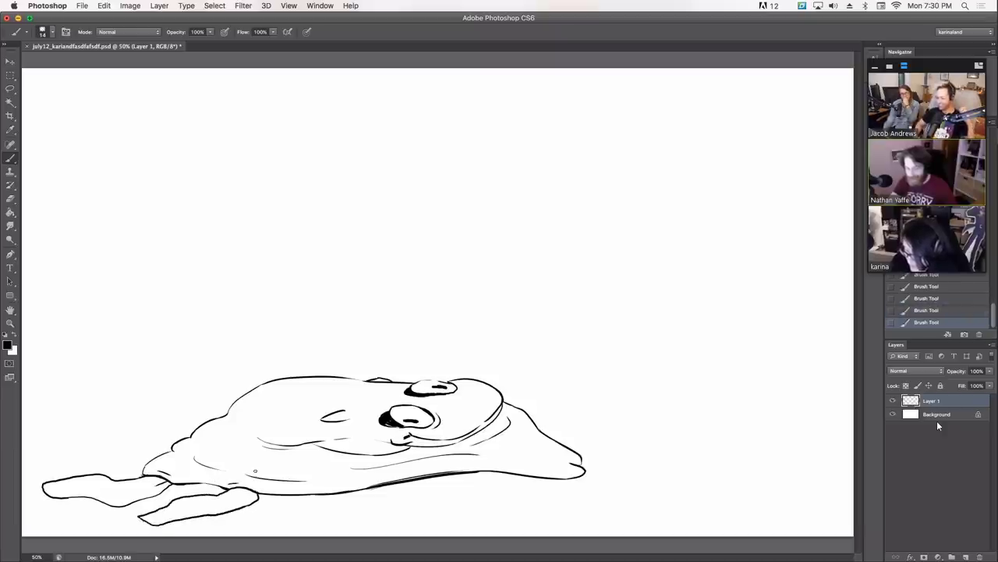
mouse_move(142, 524)
left_mouse_down()
mouse_move(171, 507)
mouse_move(140, 512)
mouse_move(161, 524)
left_mouse_up()
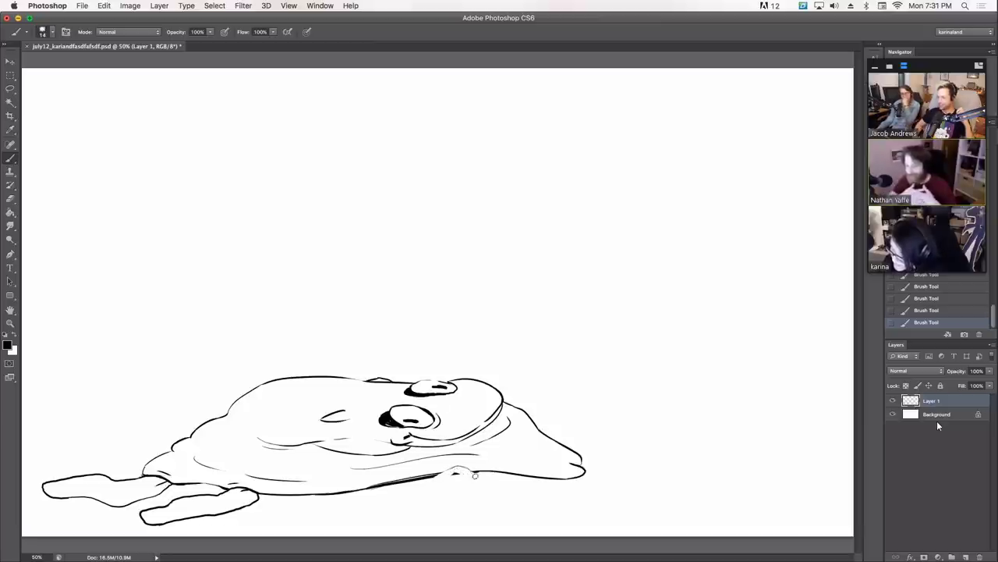
- Draw a bent front arm emerging beneath the body's lower right edge, with its flat forearm resting toward the right
mouse_move(466, 474)
left_mouse_down()
mouse_move(437, 471)
mouse_move(460, 444)
mouse_move(470, 468)
mouse_move(482, 468)
mouse_move(436, 480)
mouse_move(497, 478)
left_mouse_up()
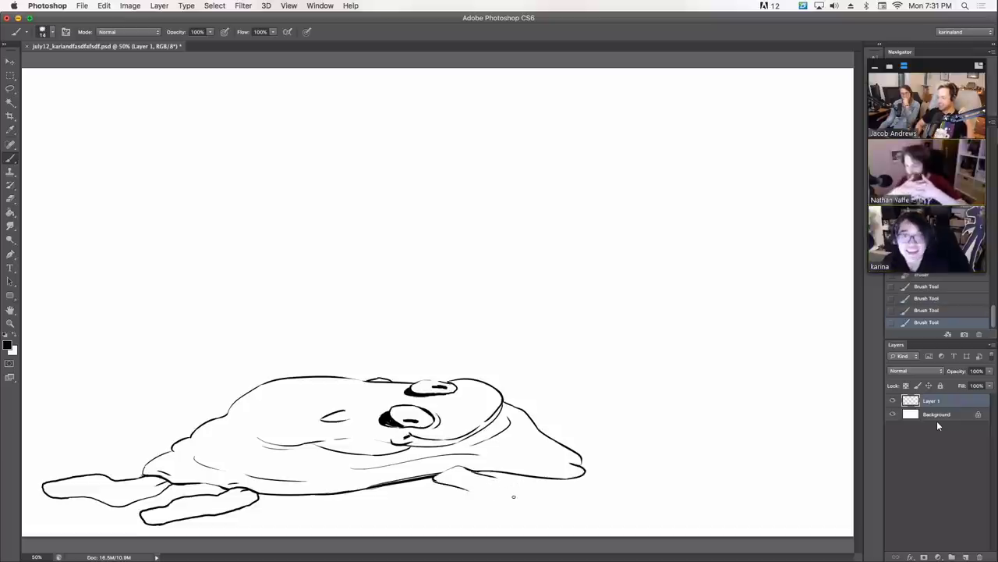
left_click_drag(473, 471, 507, 489)
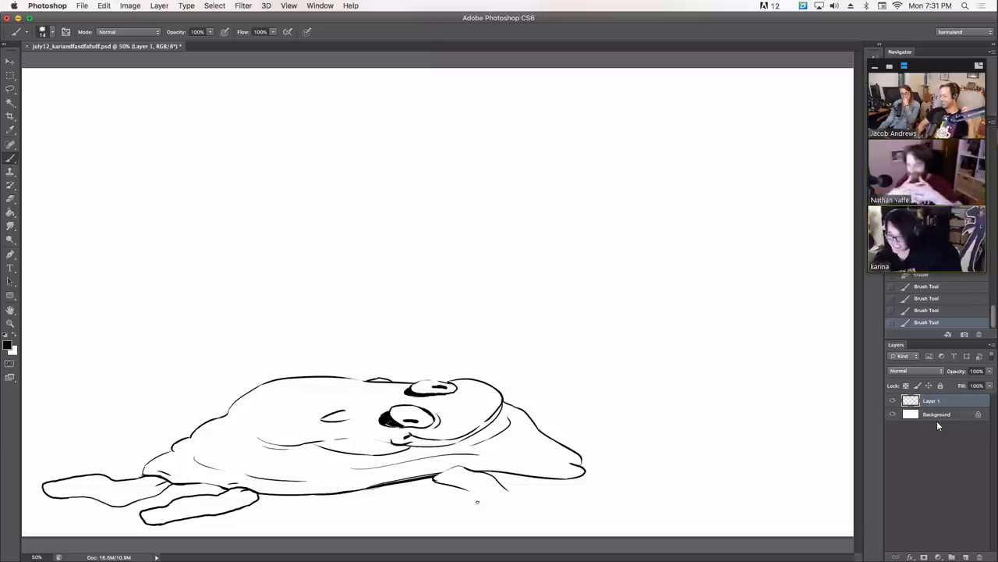
left_click_drag(467, 489, 535, 512)
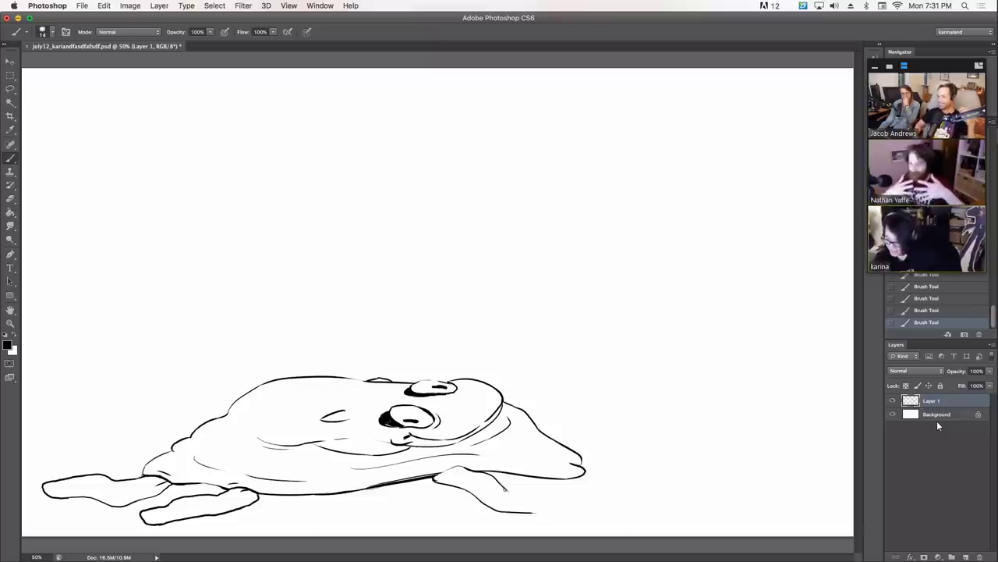
mouse_move(503, 489)
left_mouse_down()
mouse_move(571, 497)
mouse_move(534, 512)
mouse_move(577, 511)
mouse_move(548, 492)
mouse_move(576, 512)
left_mouse_up()
key("super+z")
key("super+z")
key("super+z")
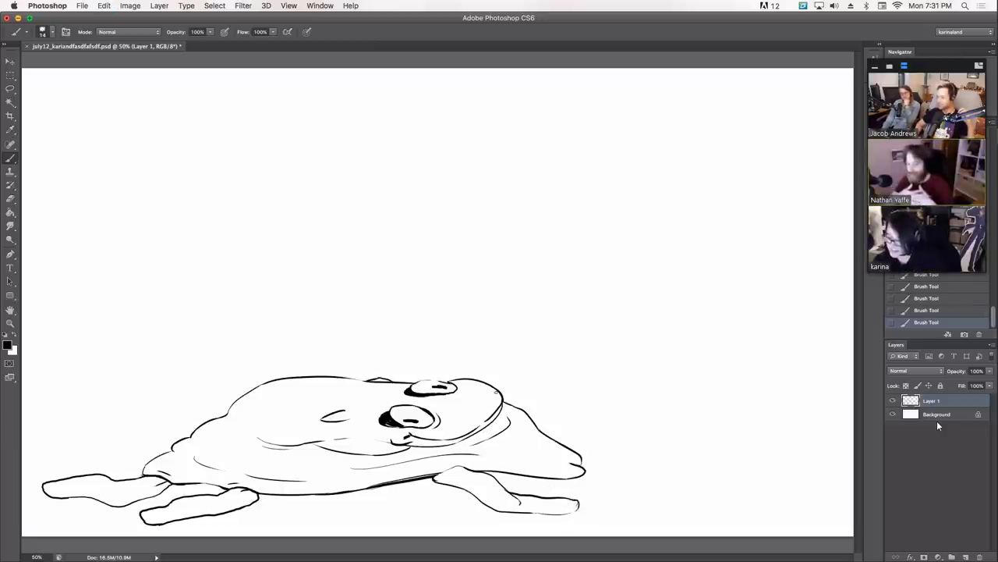
- Draw the far arm reaching right from behind the body's sloping right side, ending in a rounded tip
mouse_move(502, 393)
left_mouse_down()
mouse_move(512, 401)
mouse_move(573, 397)
mouse_move(599, 415)
mouse_move(519, 407)
left_mouse_up()
key("super+z")
key("super+z")
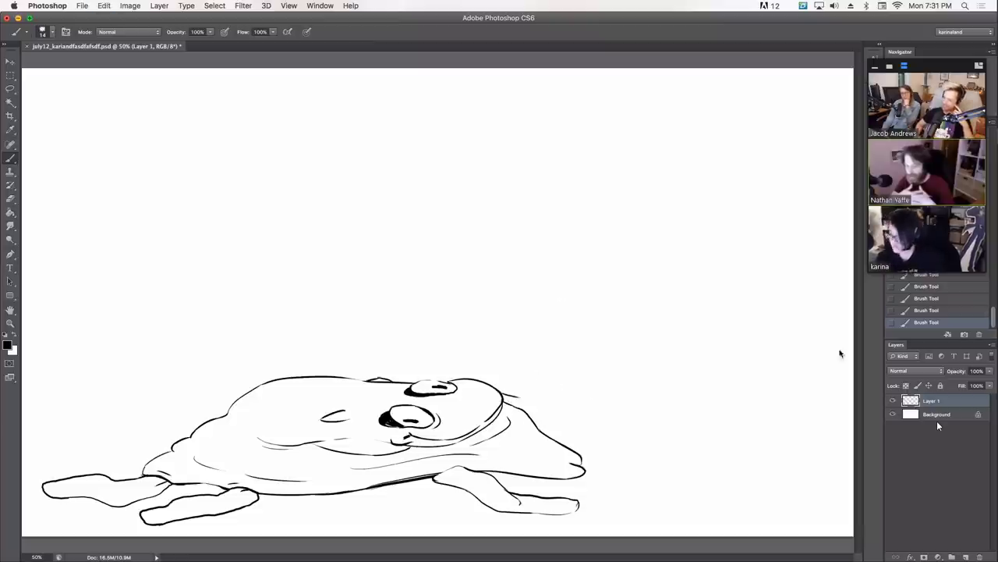
mouse_move(531, 418)
left_mouse_down()
mouse_move(599, 433)
mouse_move(614, 455)
mouse_move(550, 440)
left_mouse_up()
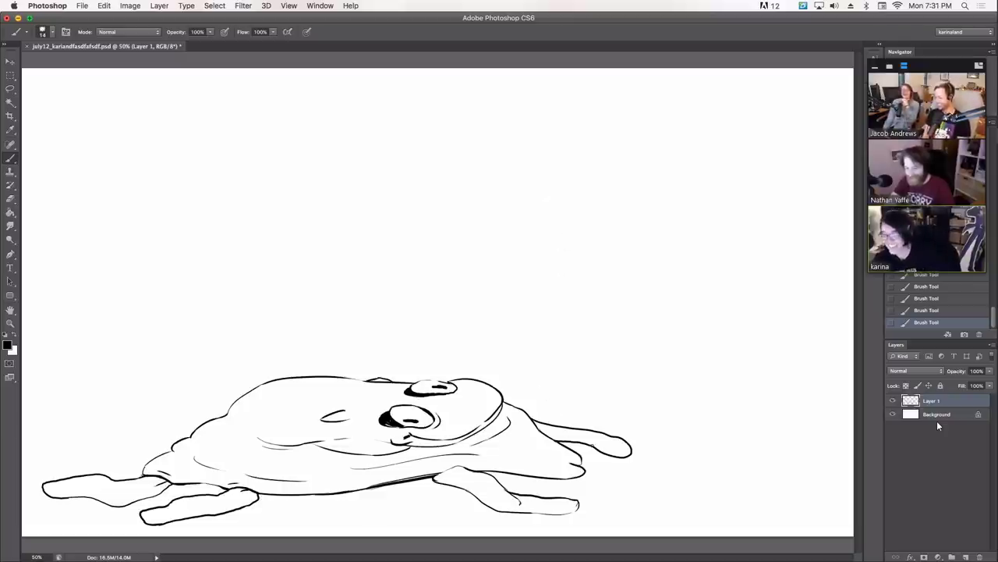
left_click_drag(581, 442, 602, 439)
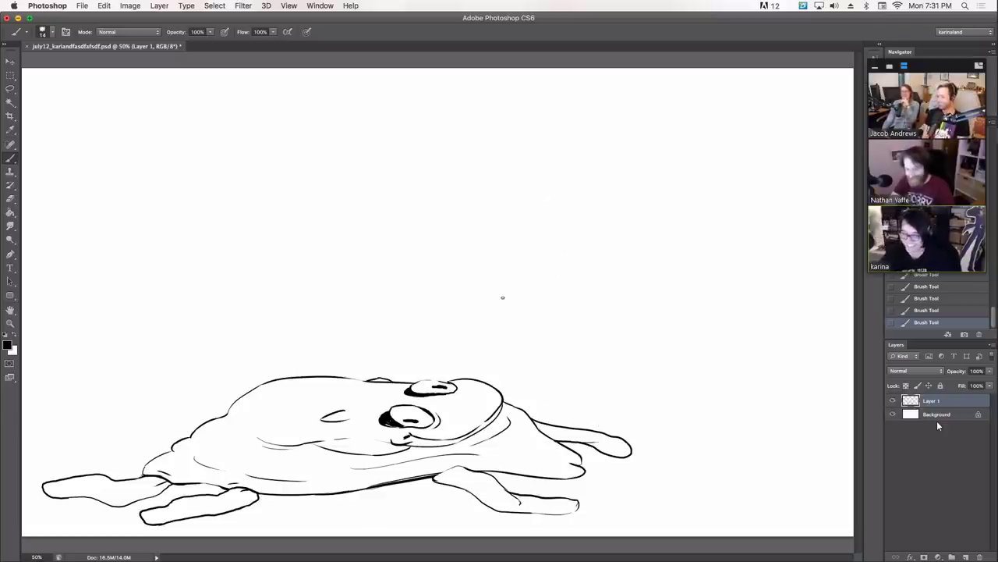
- Add small tufts of short hair strokes above the ear and on the head's upper outline
left_click_drag(186, 509, 161, 506)
key("super+z")
key("super+z")
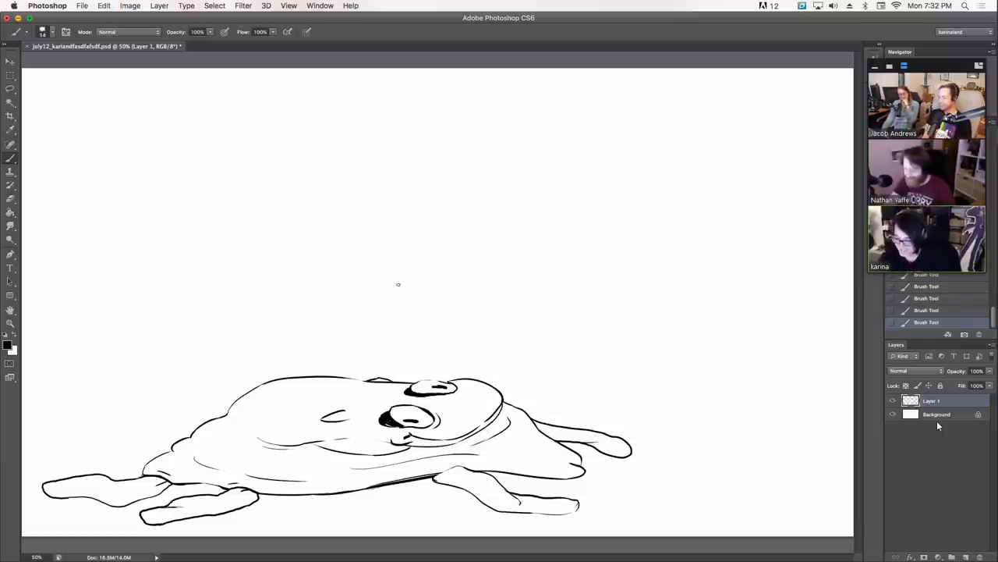
left_click_drag(321, 394, 310, 378)
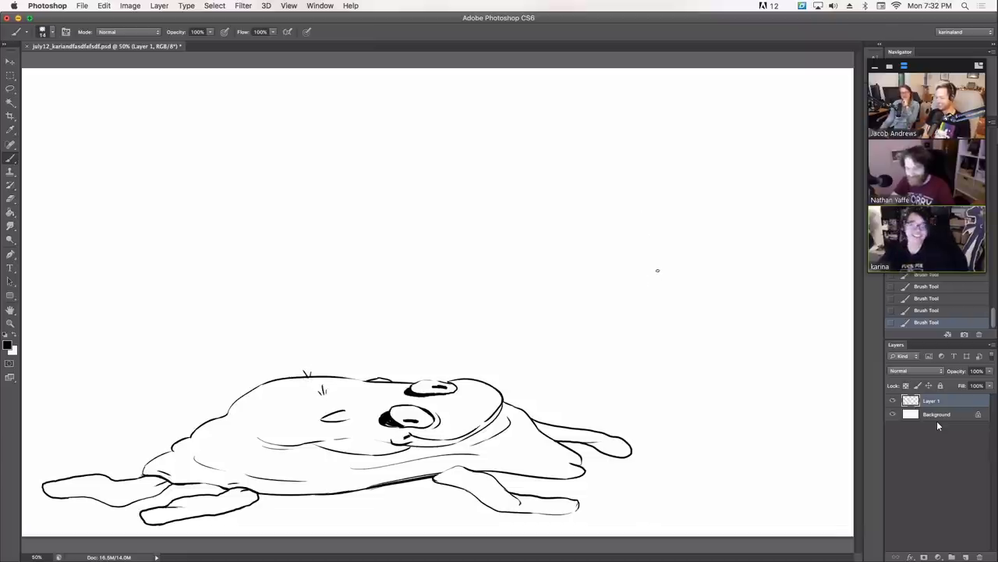
- Move the whole character slightly upward on the canvas and touch up the crease below its face with the brush
key("v")
mouse_move(263, 381)
left_mouse_down()
mouse_move(312, 350)
mouse_move(265, 368)
left_mouse_up()
key("b")
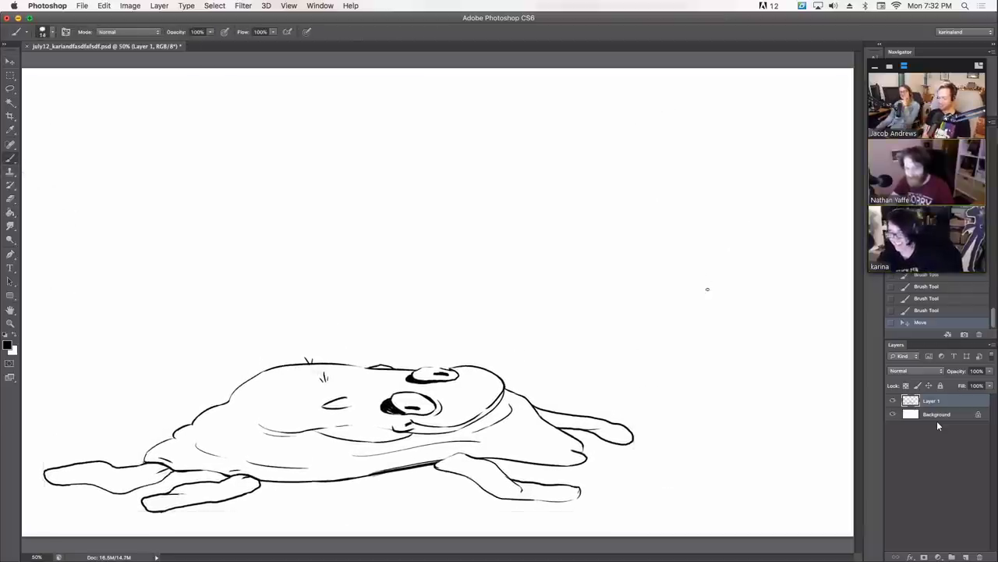
left_click(368, 435)
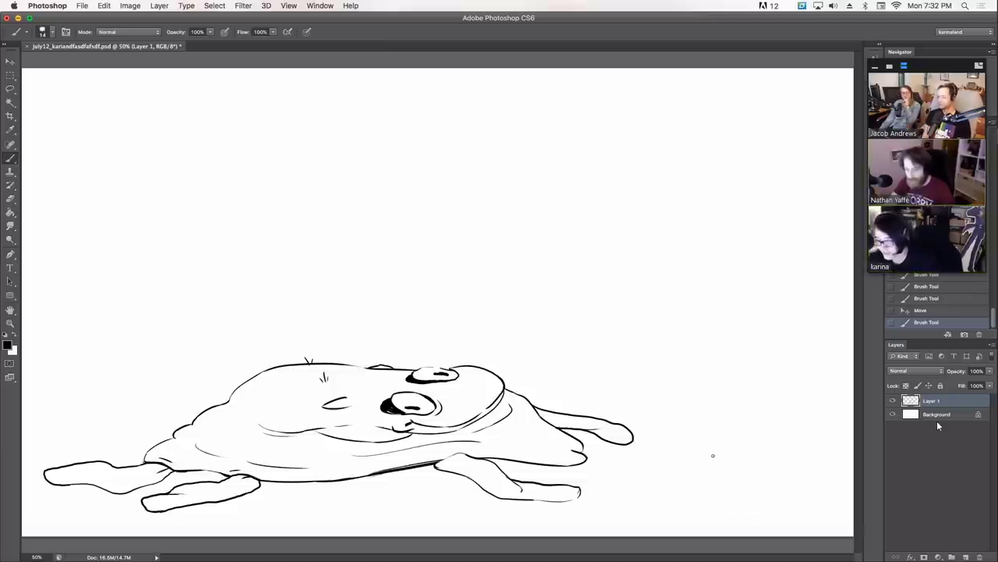
- Draw a second small, flat oval creature to the right of the first, with two brow bumps along its upper outline
left_click_drag(703, 464, 697, 490)
key("super+z")
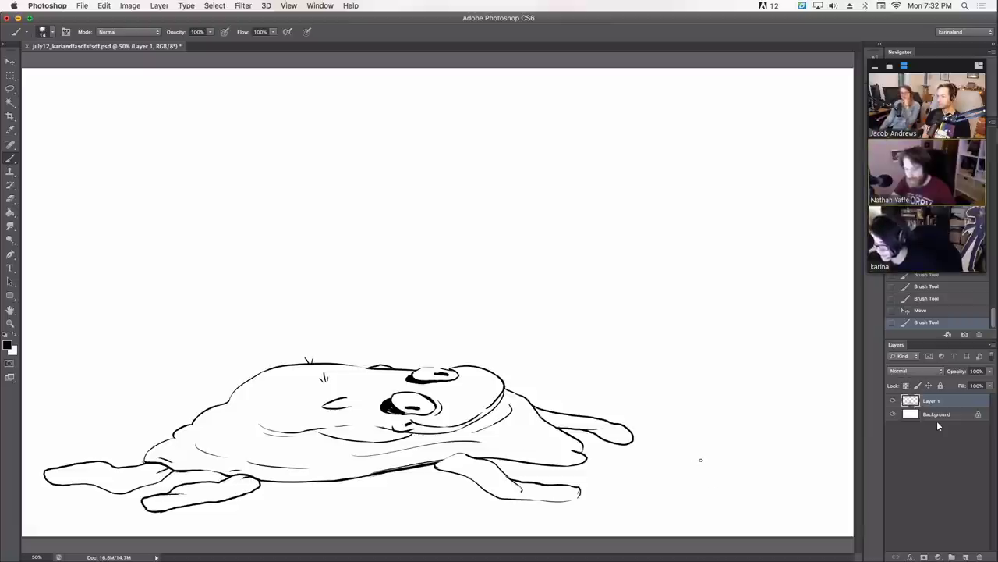
mouse_move(699, 460)
left_mouse_down()
mouse_move(660, 478)
mouse_move(698, 498)
mouse_move(764, 500)
left_mouse_up()
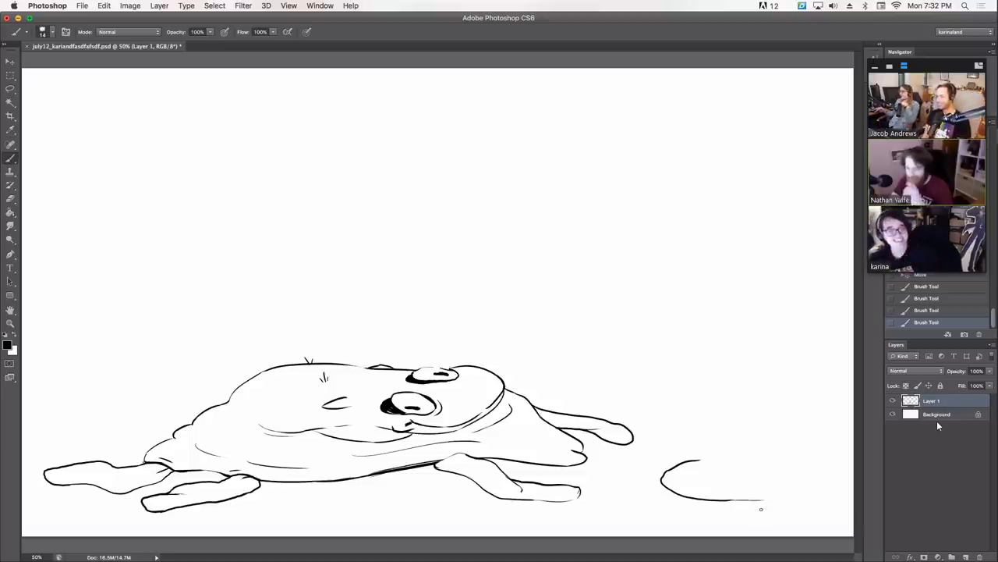
mouse_move(764, 500)
left_mouse_down()
mouse_move(825, 490)
mouse_move(825, 477)
mouse_move(777, 457)
left_mouse_up()
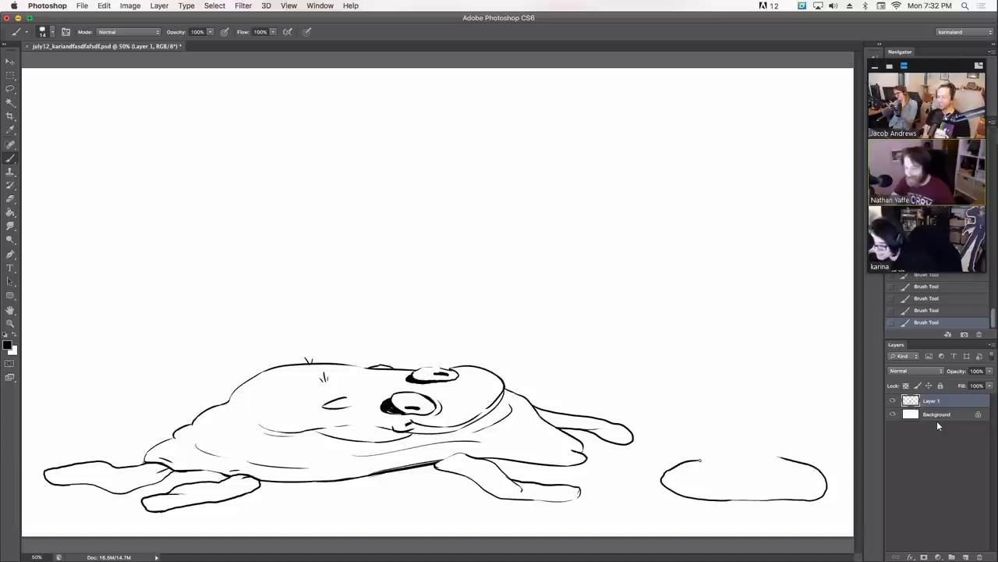
left_click_drag(704, 458, 791, 458)
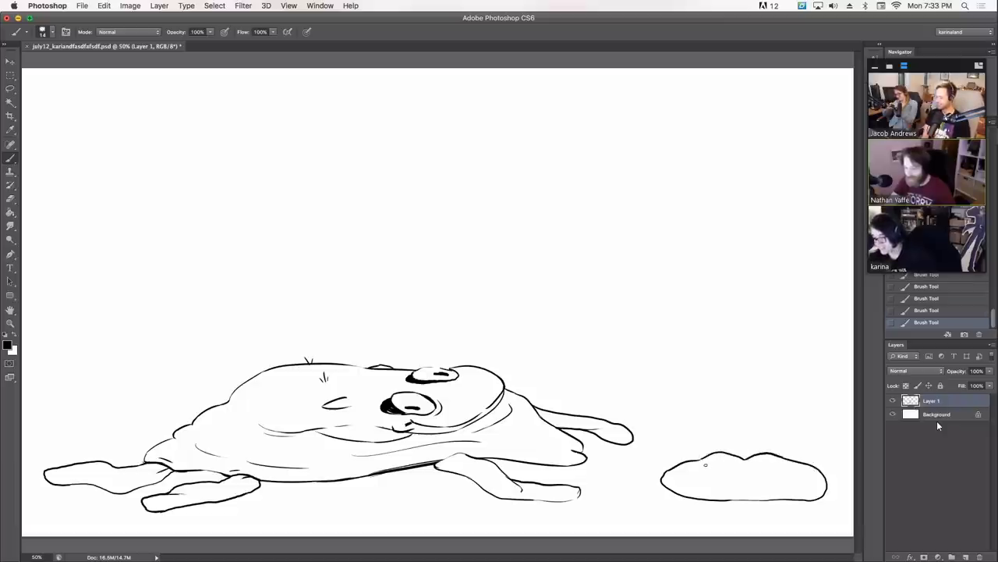
- Draw two slanted, black-filled eyes with slit pupils beneath the small creature's brow bumps
mouse_move(706, 459)
left_mouse_down()
mouse_move(742, 473)
mouse_move(778, 462)
left_mouse_up()
mouse_move(702, 464)
left_mouse_down()
mouse_move(769, 473)
mouse_move(784, 465)
left_mouse_up()
mouse_move(710, 465)
left_mouse_down()
mouse_move(778, 469)
mouse_move(761, 465)
mouse_move(764, 472)
left_mouse_up()
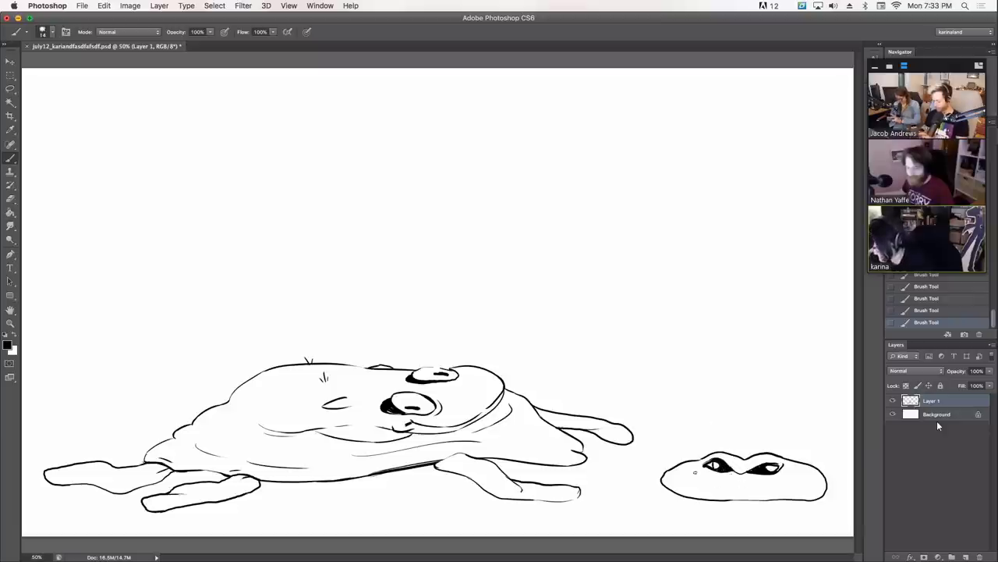
- Give the small creature a wide mouth line, tiny claws at both sides and a sagging chin, erasing the overlapping outline
left_click_drag(680, 471, 821, 483)
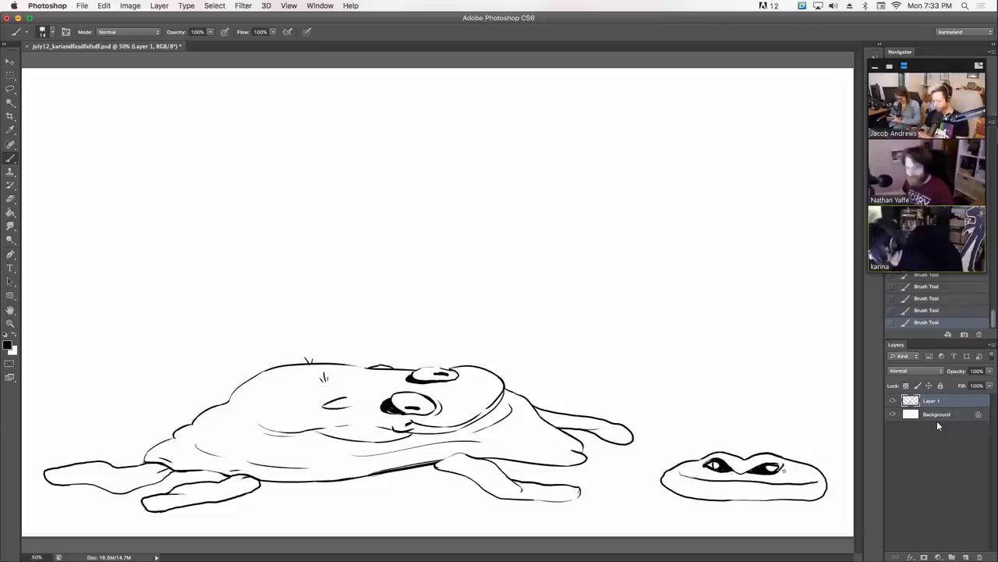
left_click_drag(665, 490, 653, 475)
left_click_drag(829, 498, 828, 489)
mouse_move(721, 490)
left_mouse_down()
mouse_move(766, 489)
mouse_move(752, 496)
mouse_move(766, 504)
mouse_move(780, 494)
left_mouse_up()
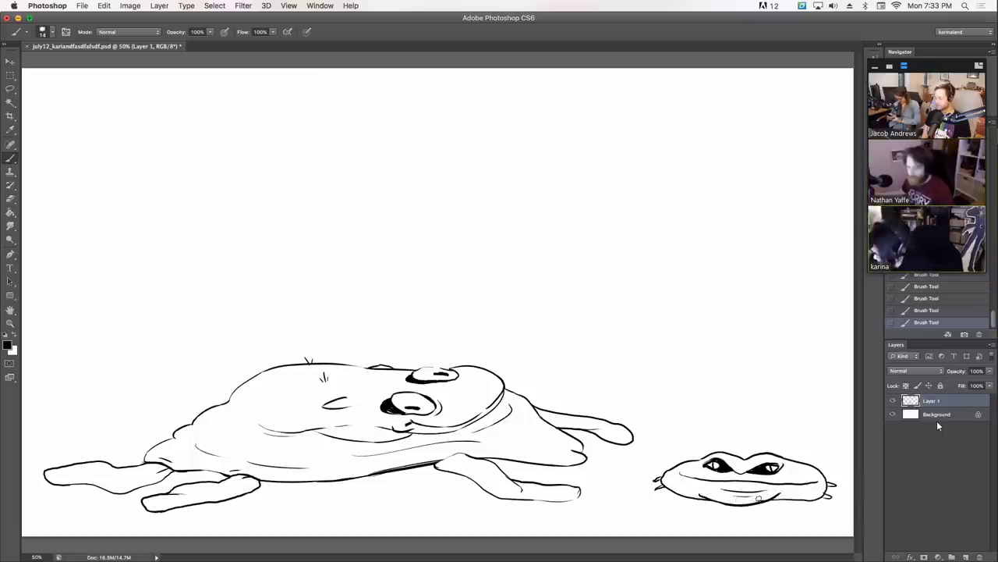
left_click_drag(778, 494, 771, 492)
left_click_drag(703, 492, 705, 493)
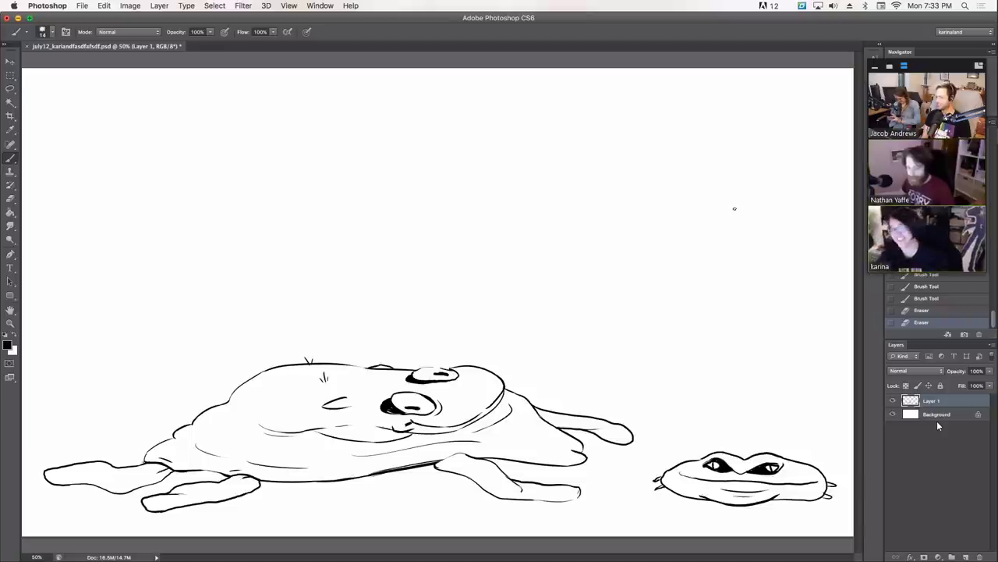
- Add wrinkle lines between the small creature's eyes and short creases at both corners of its mouth
left_click_drag(731, 464, 750, 463)
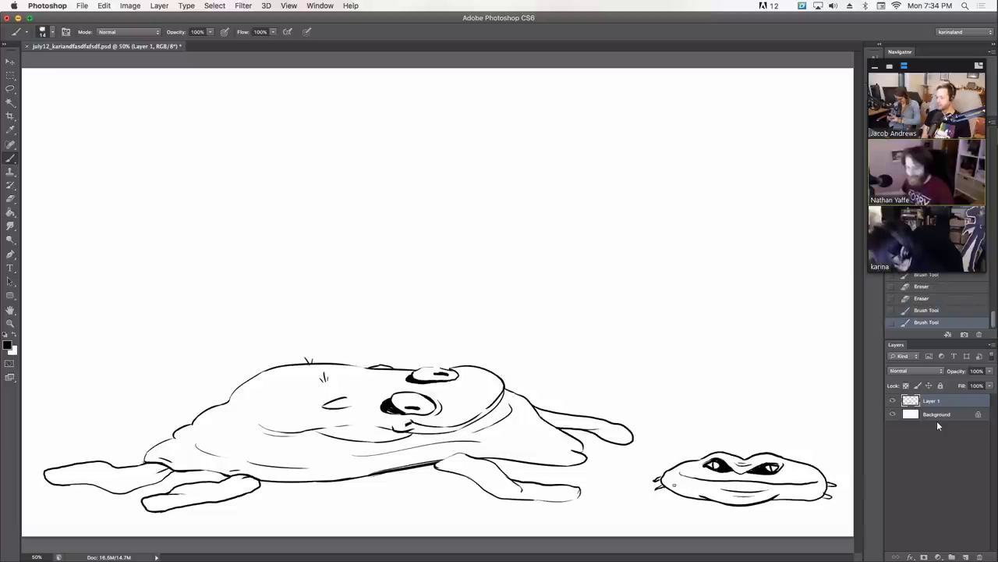
left_click_drag(683, 467, 677, 477)
left_click_drag(815, 478, 823, 486)
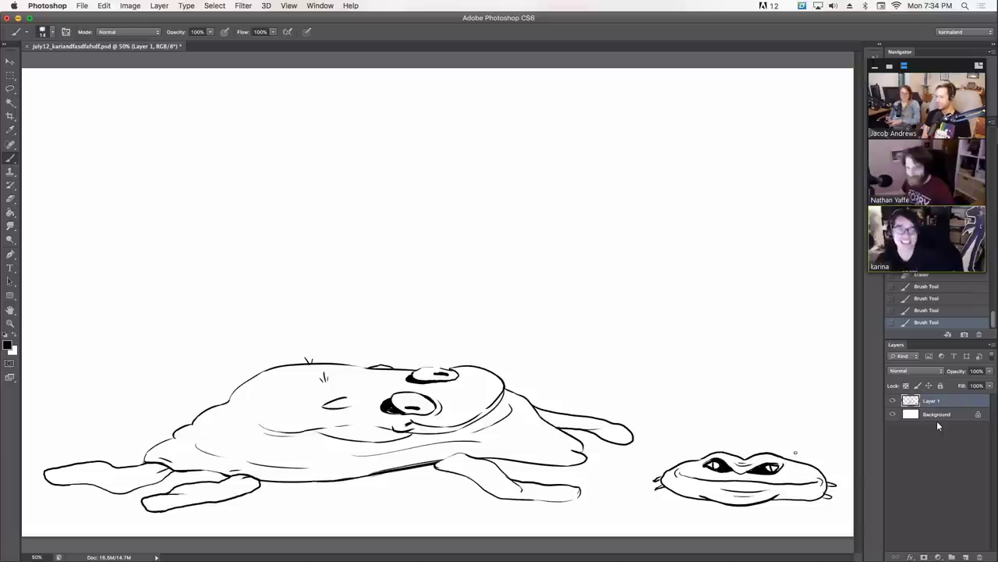
- Draw a large flat body outline behind the small creature, reaching from the blob's outstretched arm to near the canvas edge
left_click_drag(611, 438, 606, 448)
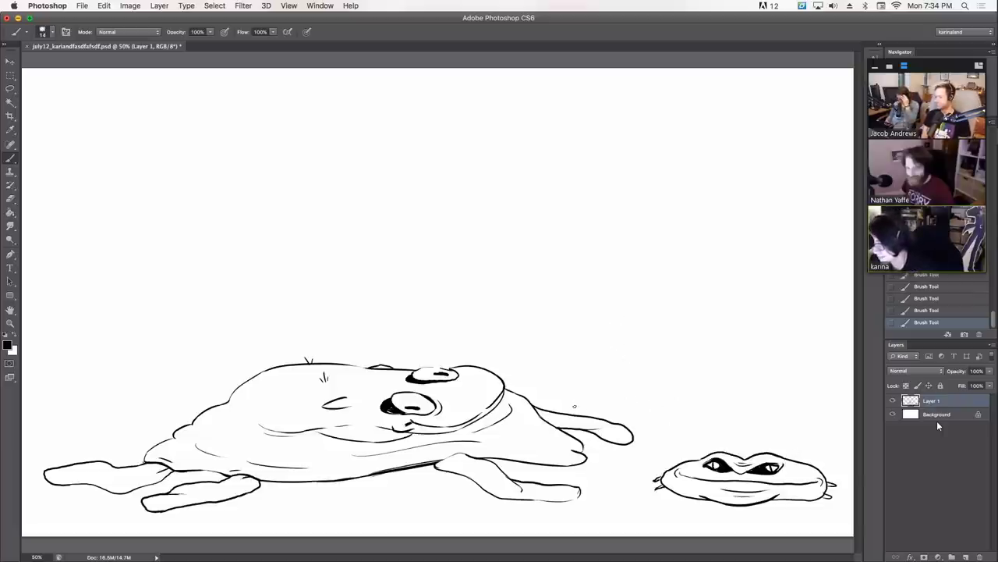
mouse_move(539, 396)
left_mouse_down()
mouse_move(537, 385)
mouse_move(563, 372)
mouse_move(668, 353)
mouse_move(782, 365)
mouse_move(835, 401)
mouse_move(805, 431)
left_mouse_up()
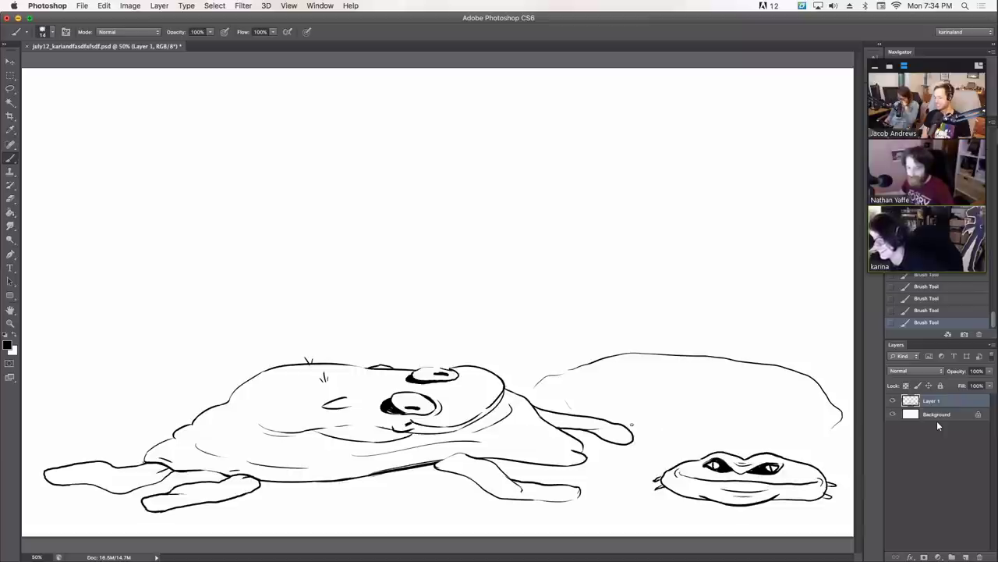
mouse_move(639, 426)
left_mouse_down()
mouse_move(690, 426)
mouse_move(699, 437)
mouse_move(836, 425)
left_mouse_up()
key("super+z")
left_click_drag(754, 429, 824, 420)
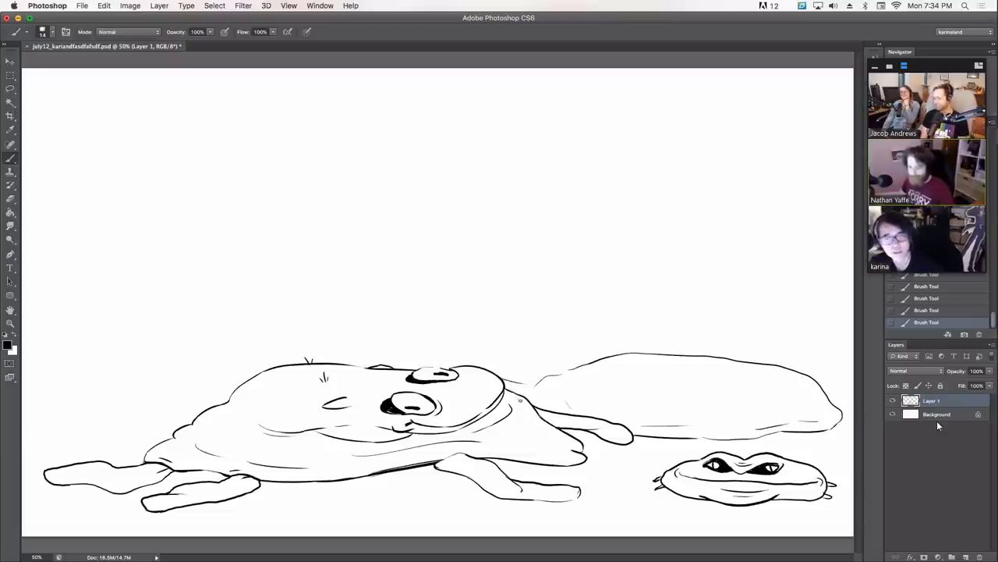
- Join the rear body to the blob with short limb lines and creases, and clean up where its upper outline meets them
left_click_drag(504, 380, 579, 394)
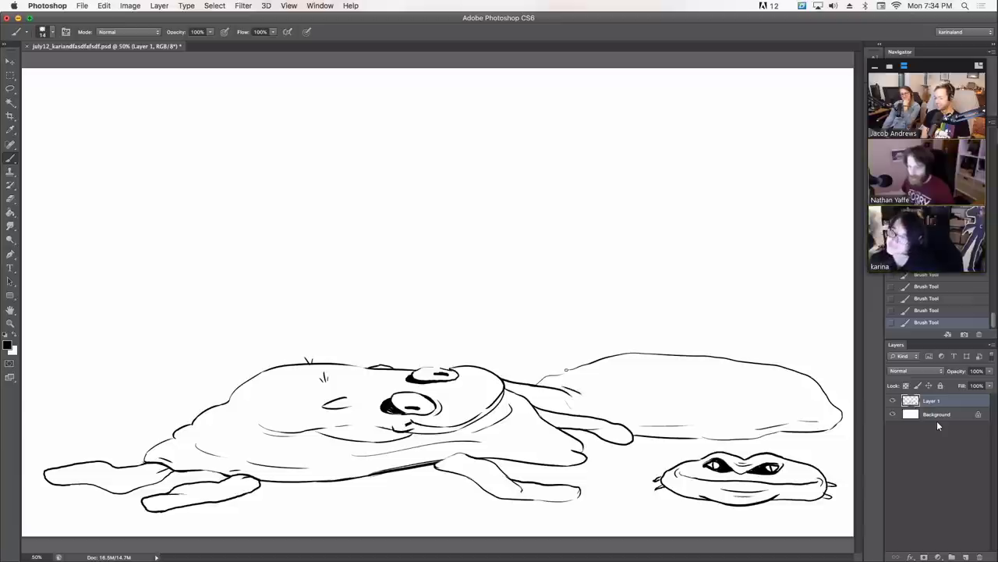
left_click_drag(535, 385, 569, 371)
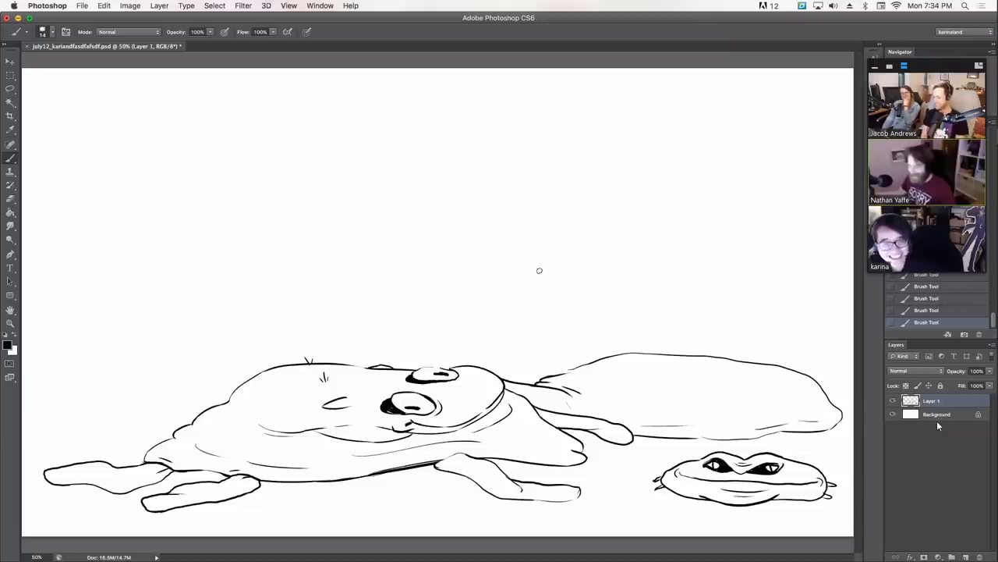
left_click_drag(575, 369, 581, 366)
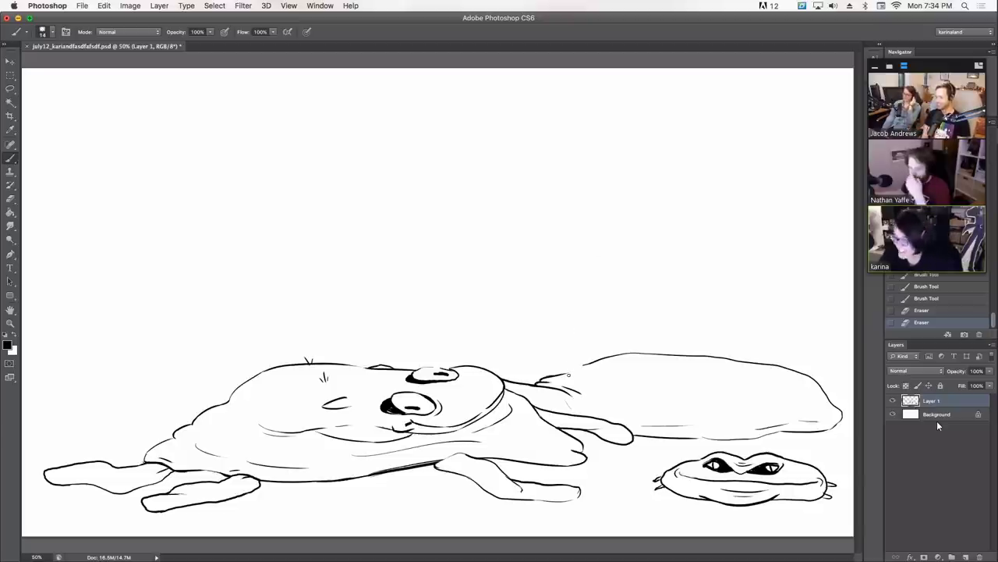
left_click(569, 370)
key("super+z")
left_click_drag(564, 373, 588, 363)
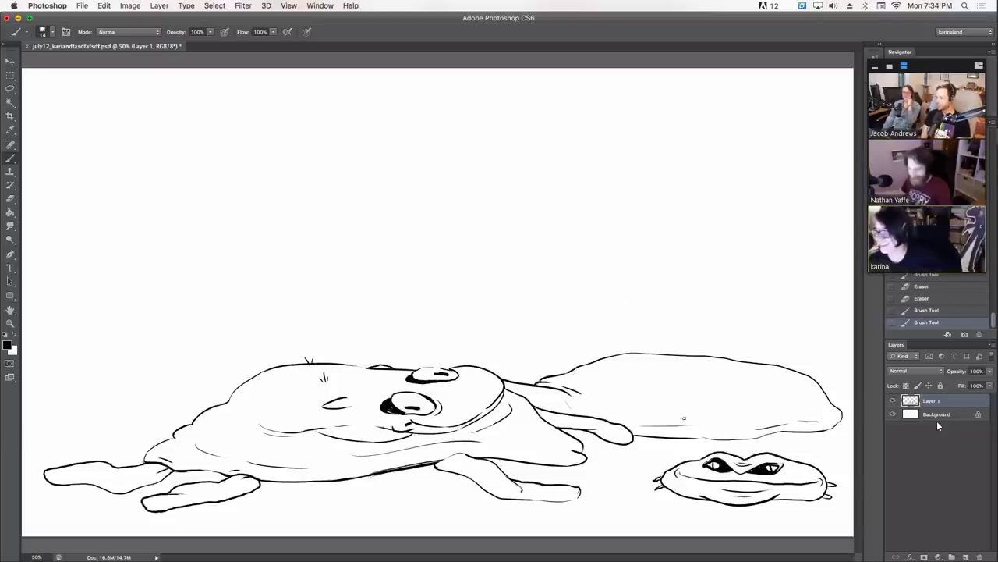
- Add short fold lines inside the lower edge and far end of the rear body
mouse_move(682, 419)
left_mouse_down()
mouse_move(738, 416)
mouse_move(710, 419)
left_mouse_up()
key("super+z")
left_click_drag(824, 393, 809, 412)
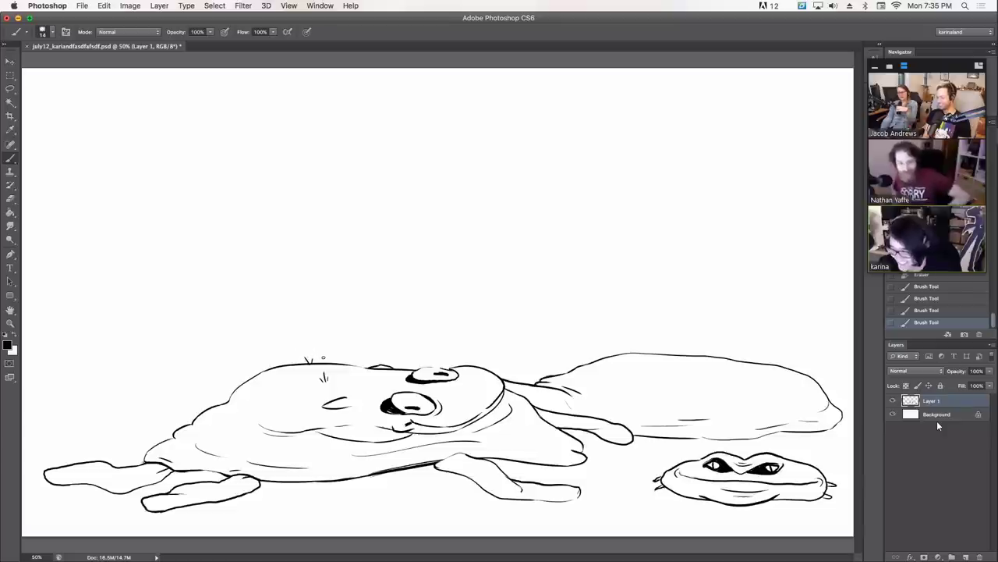
- Draw one long edge of a limp neck hanging over the blob's back, erasing the blob's lines where they cross it
mouse_move(281, 348)
left_mouse_down()
mouse_move(266, 415)
mouse_move(276, 480)
mouse_move(312, 502)
mouse_move(351, 507)
left_mouse_up()
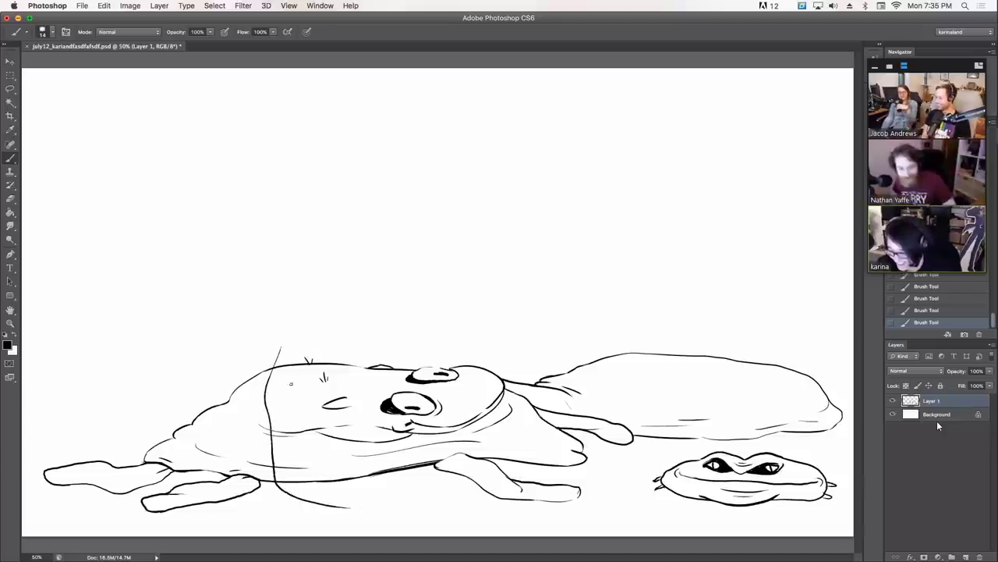
left_click_drag(275, 363, 295, 359)
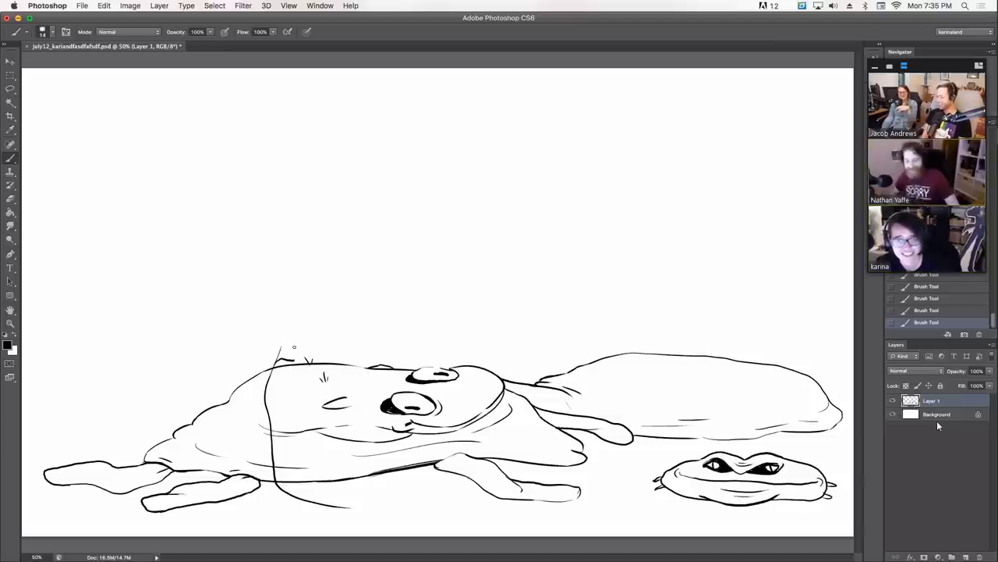
mouse_move(272, 363)
left_mouse_down()
mouse_move(281, 343)
mouse_move(312, 360)
mouse_move(282, 365)
left_mouse_up()
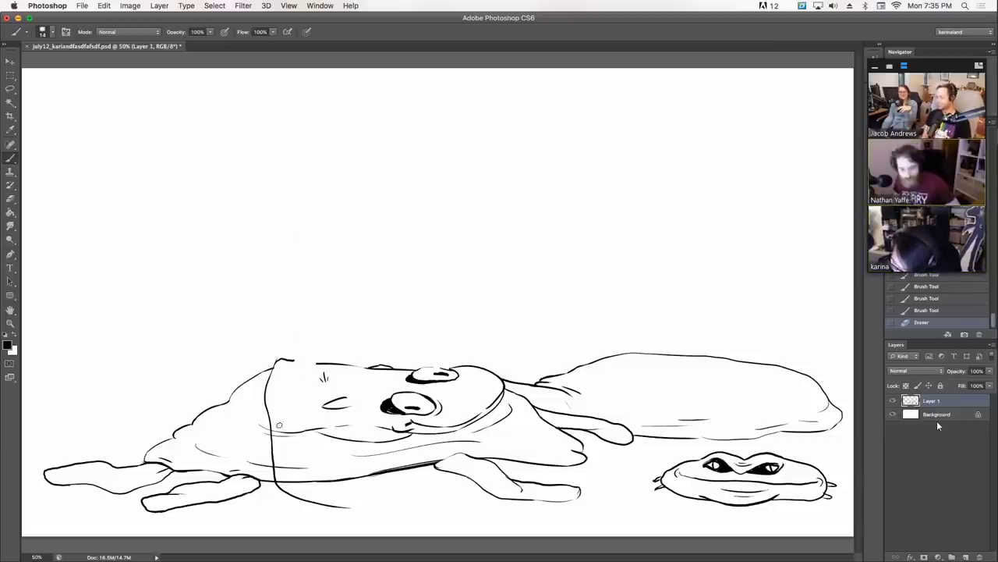
left_click(274, 422)
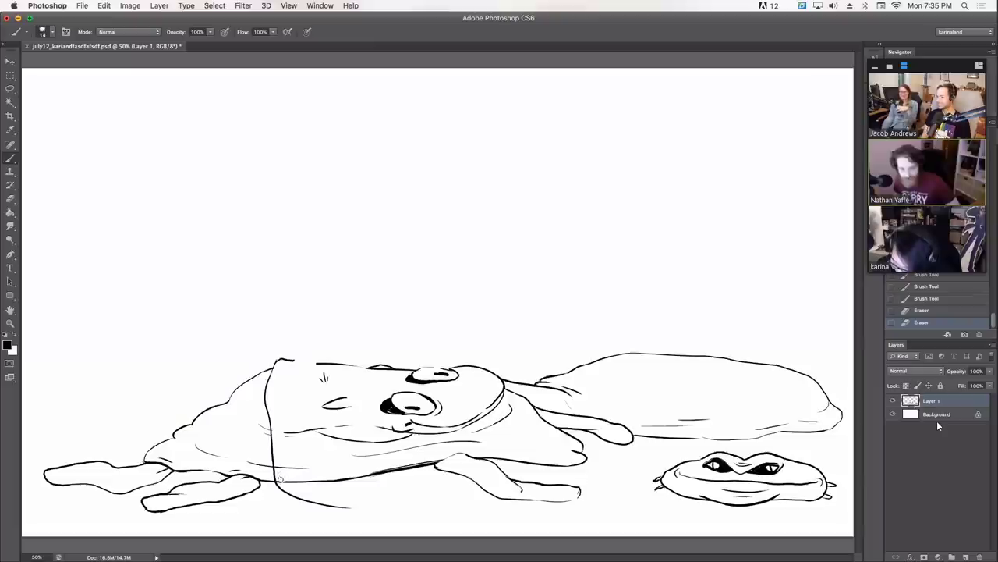
left_click(277, 461)
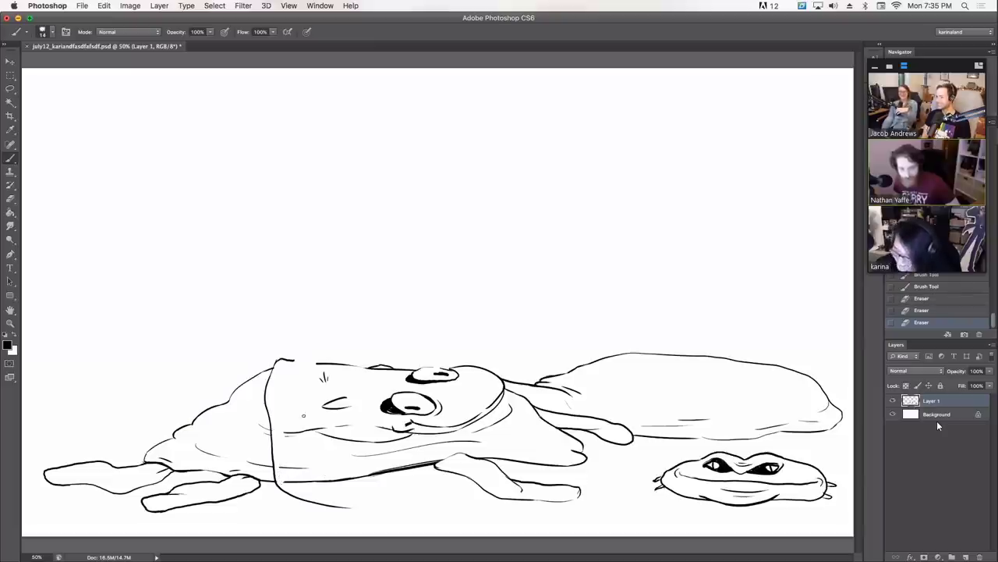
- Complete the draped neck with its second edge and a rounded head end, erasing the blob's lines inside it
mouse_move(318, 361)
left_mouse_down()
mouse_move(343, 362)
mouse_move(293, 361)
mouse_move(312, 404)
left_mouse_up()
key("super+z")
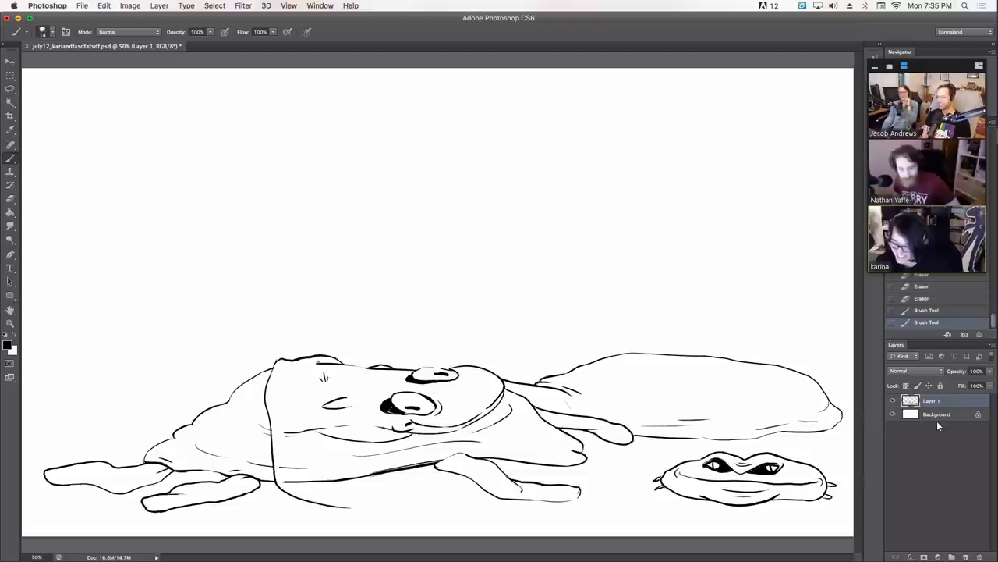
mouse_move(323, 361)
left_mouse_down()
mouse_move(310, 378)
mouse_move(310, 421)
left_mouse_up()
key("super+z")
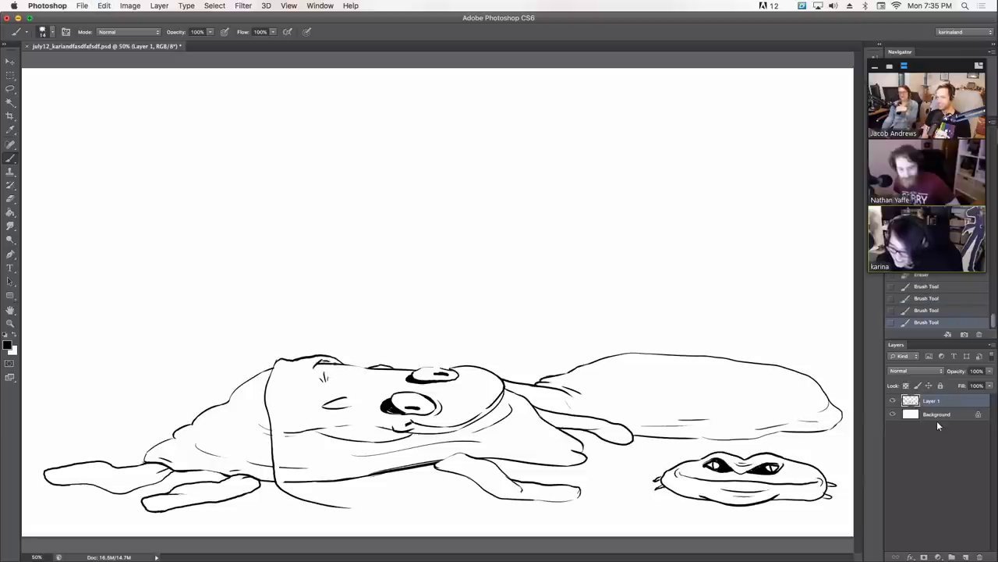
mouse_move(311, 379)
left_mouse_down()
mouse_move(327, 461)
mouse_move(397, 484)
left_mouse_up()
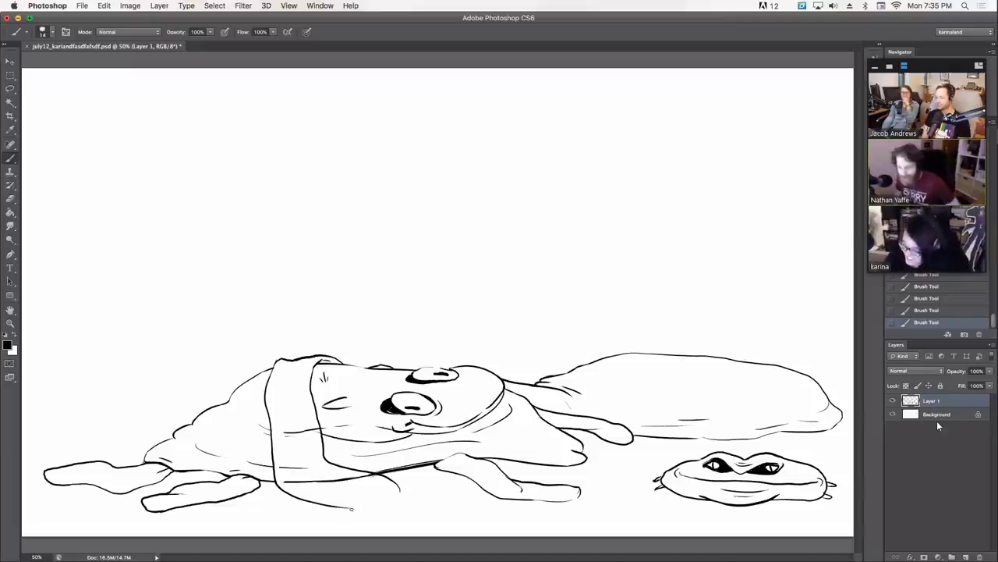
mouse_move(354, 509)
left_mouse_down()
mouse_move(400, 502)
mouse_move(401, 488)
left_mouse_up()
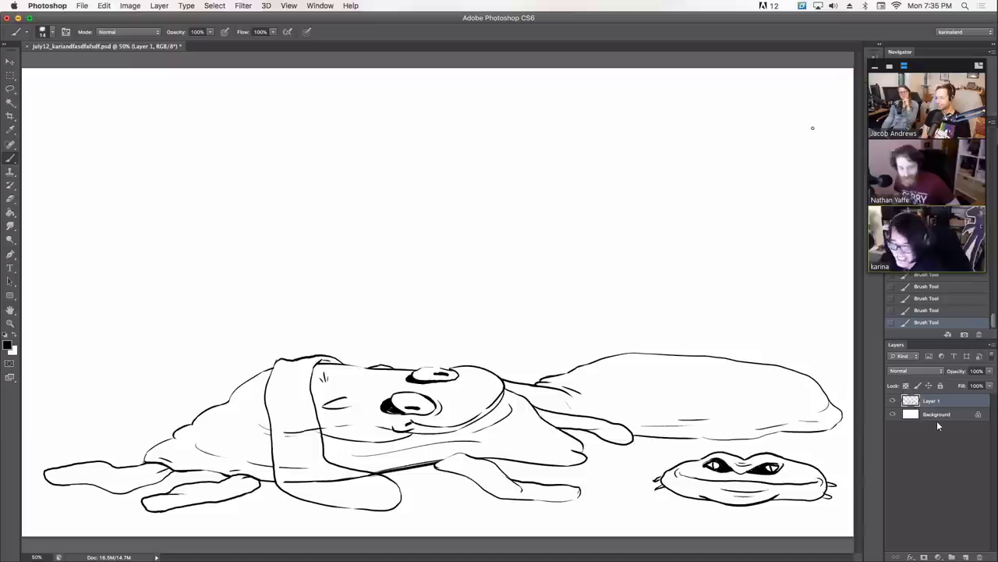
mouse_move(366, 478)
left_mouse_down()
mouse_move(378, 478)
mouse_move(338, 479)
left_mouse_up()
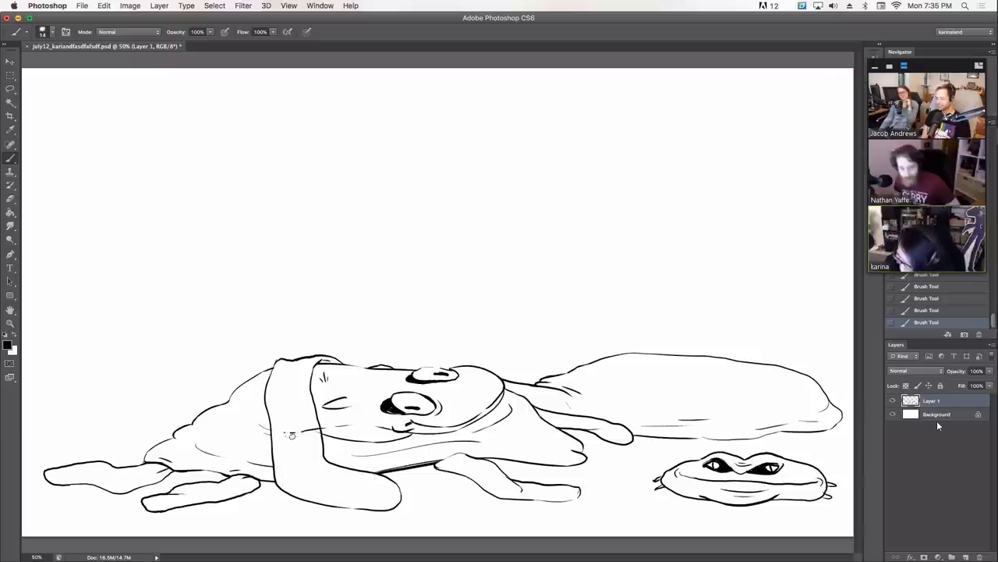
left_click_drag(315, 429, 315, 432)
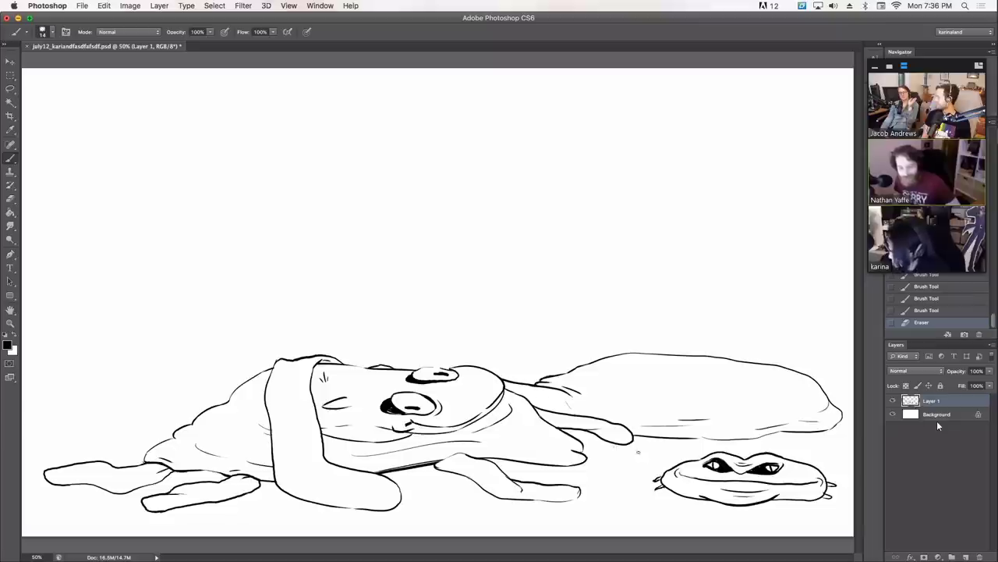
- Draw a thin bent tail from the rear body between the blob's arm and the small creature, tidying the overlapping outline
mouse_move(646, 438)
left_mouse_down()
mouse_move(653, 444)
mouse_move(615, 466)
mouse_move(602, 493)
mouse_move(680, 442)
mouse_move(663, 446)
left_mouse_up()
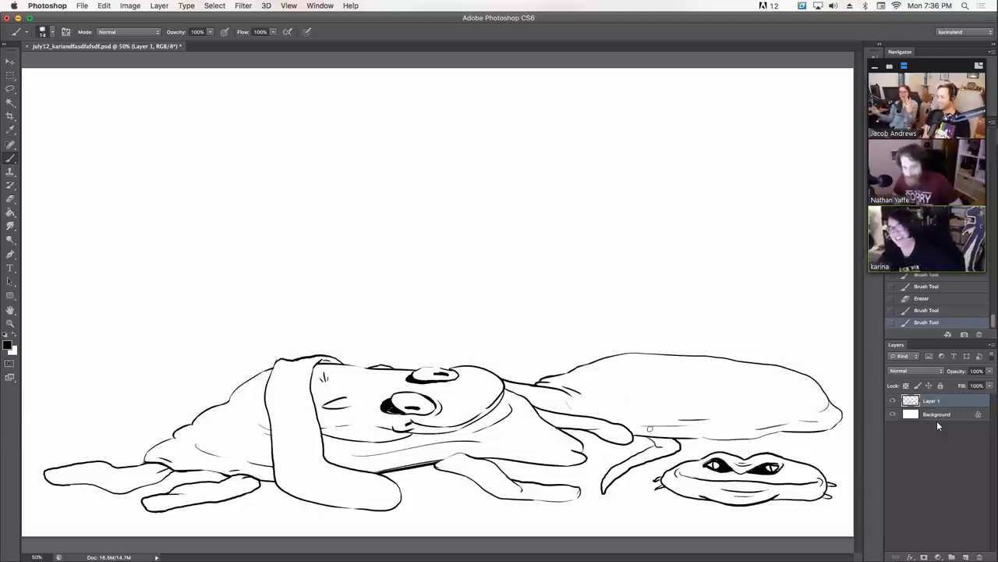
mouse_move(660, 434)
left_mouse_down()
mouse_move(643, 432)
mouse_move(672, 441)
mouse_move(663, 432)
left_mouse_up()
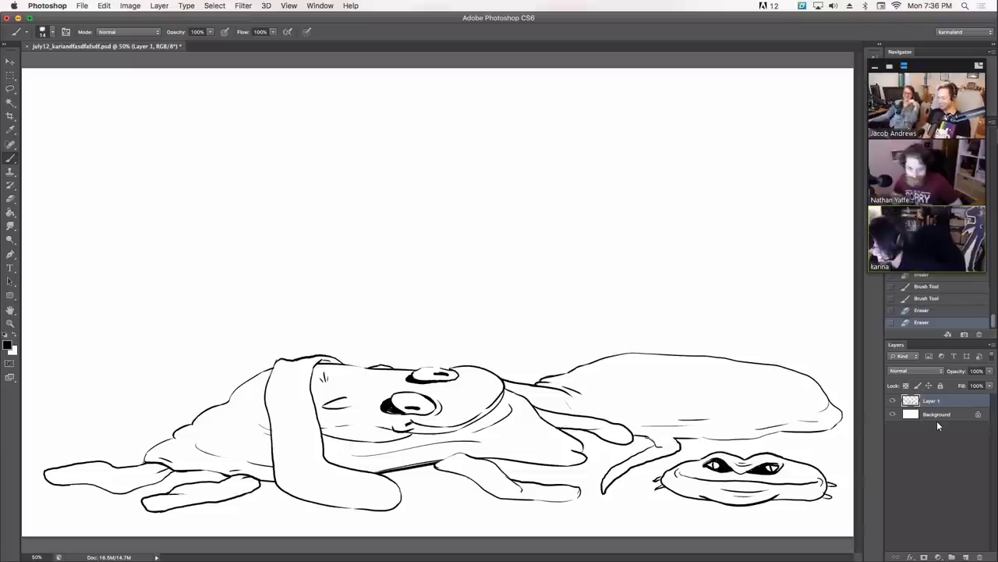
left_click_drag(647, 438, 671, 433)
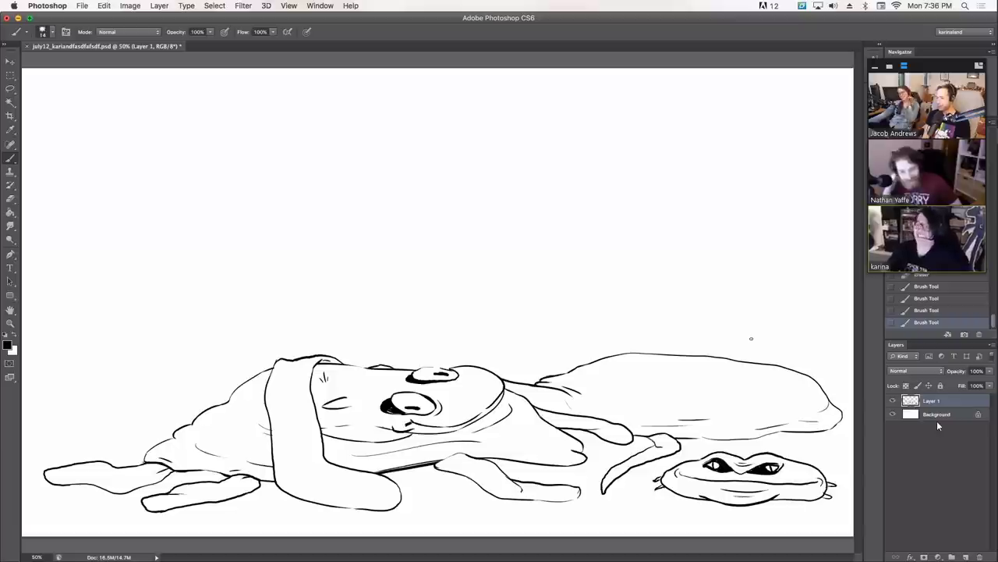
mouse_move(333, 470)
left_mouse_down()
mouse_move(344, 457)
mouse_move(338, 471)
mouse_move(383, 461)
left_mouse_up()
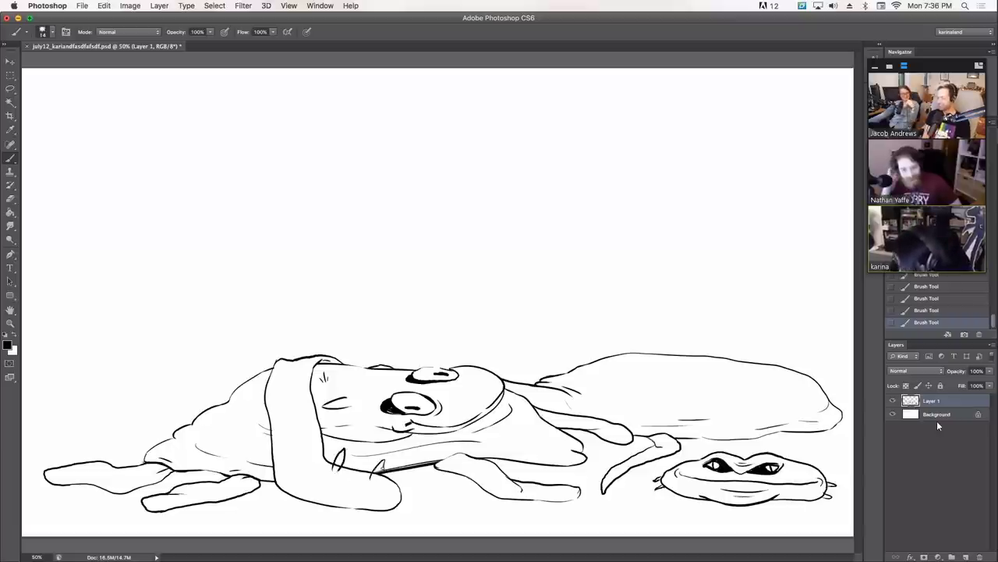
key("e")
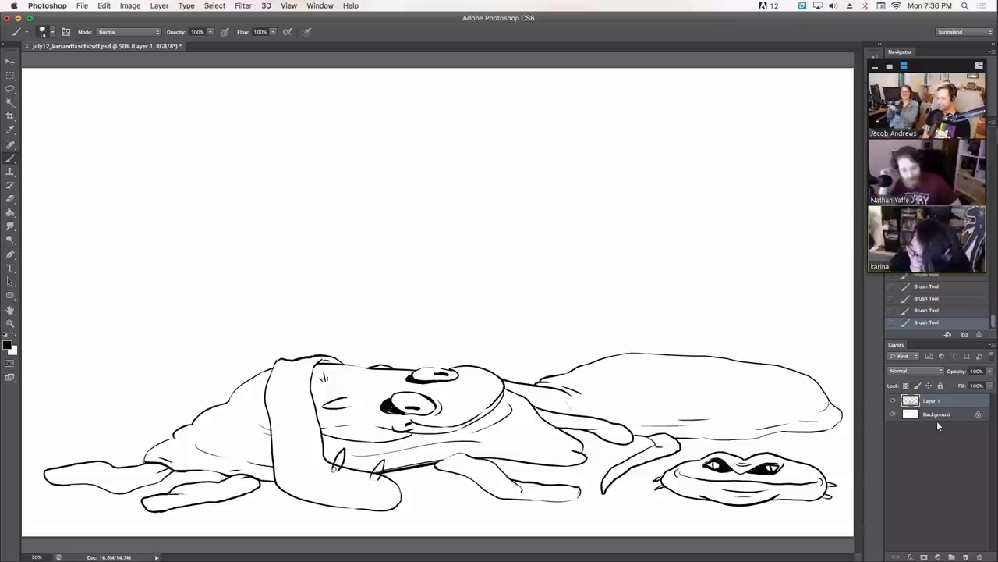
left_click_drag(334, 471, 340, 457)
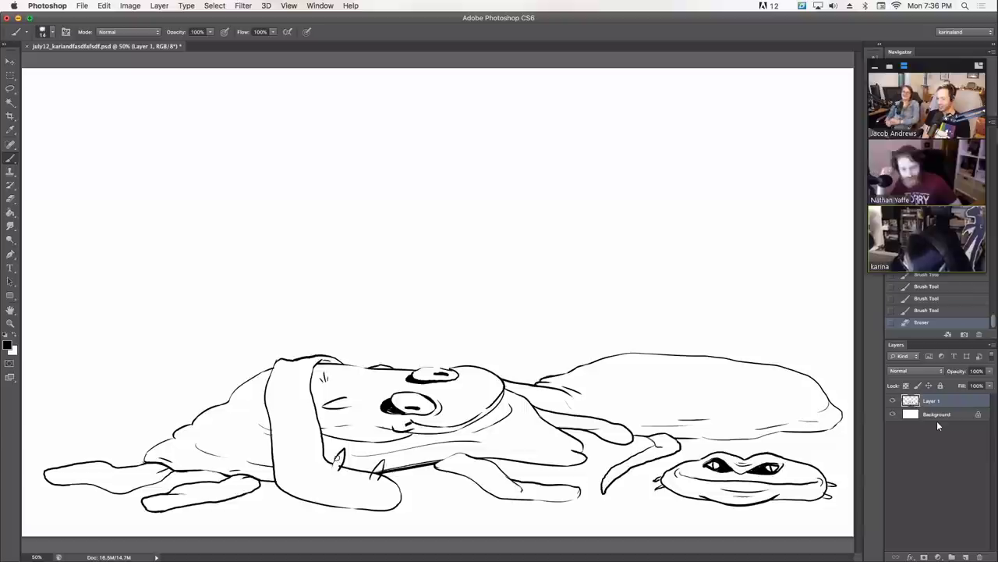
left_click(926, 286)
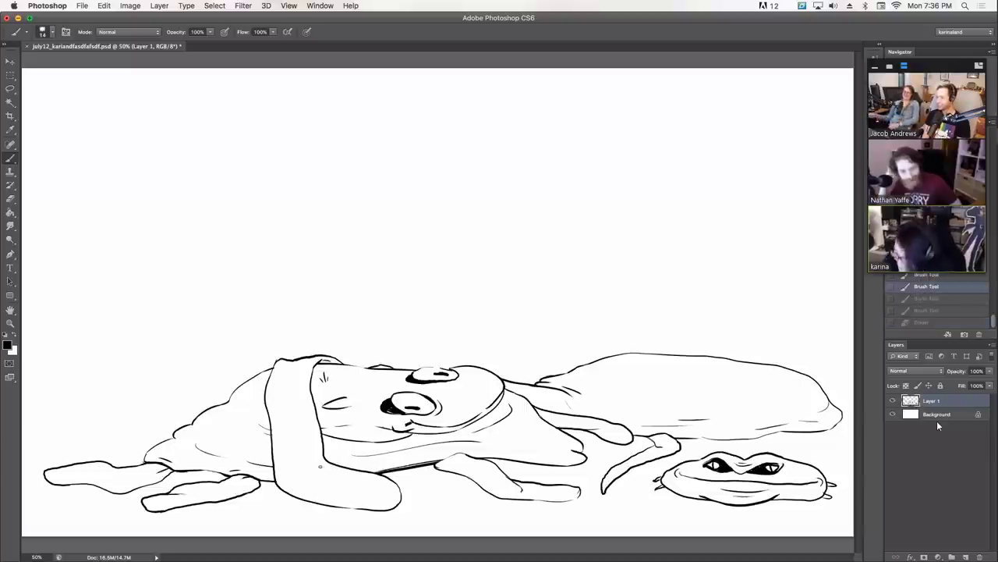
- Add two small ears and a long pointed snout to the draped neck's head, erasing the head outline where they join
left_click_drag(344, 469, 395, 475)
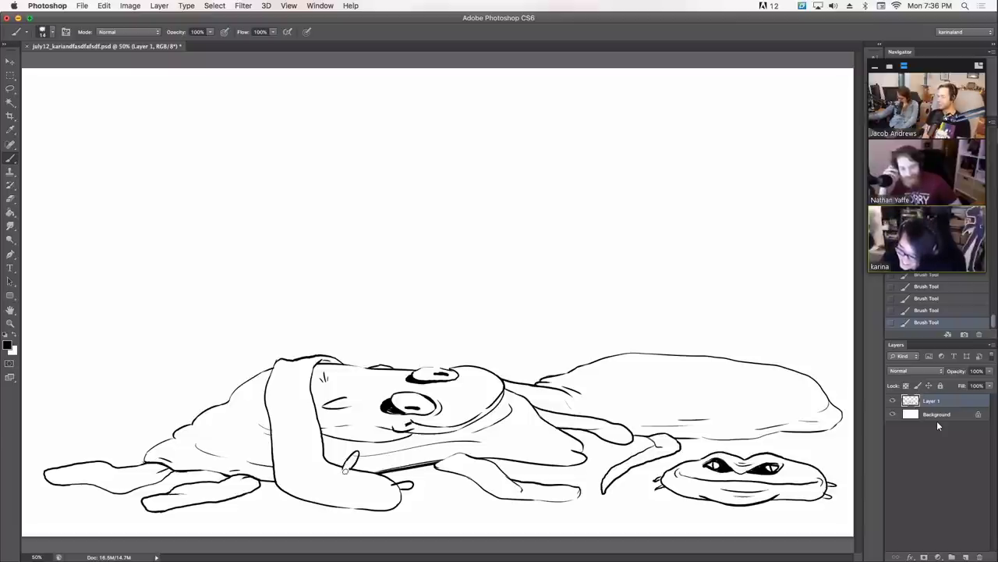
left_click_drag(348, 458, 354, 463)
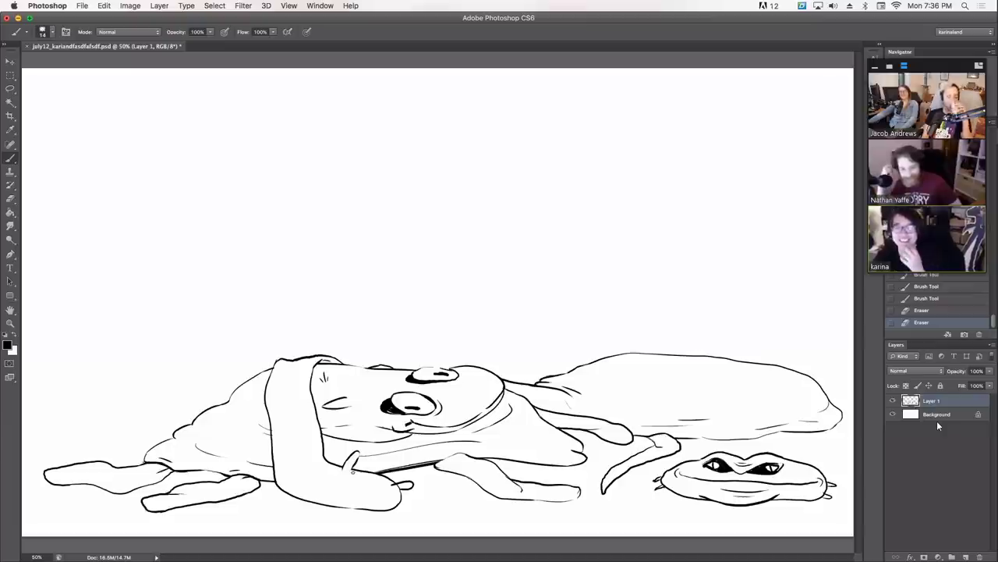
left_click_drag(405, 484, 401, 485)
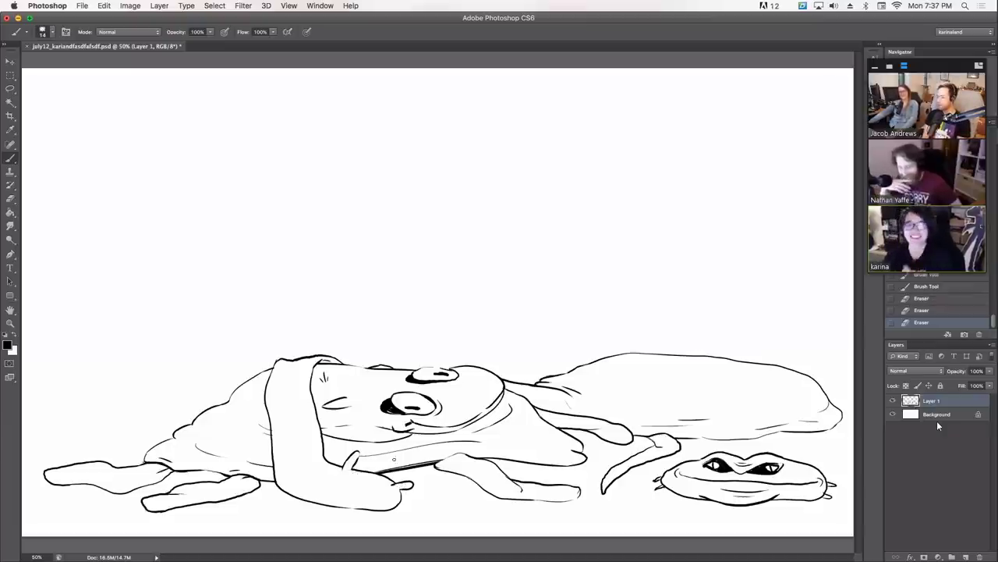
left_click_drag(397, 483, 402, 488)
left_click_drag(344, 508, 374, 516)
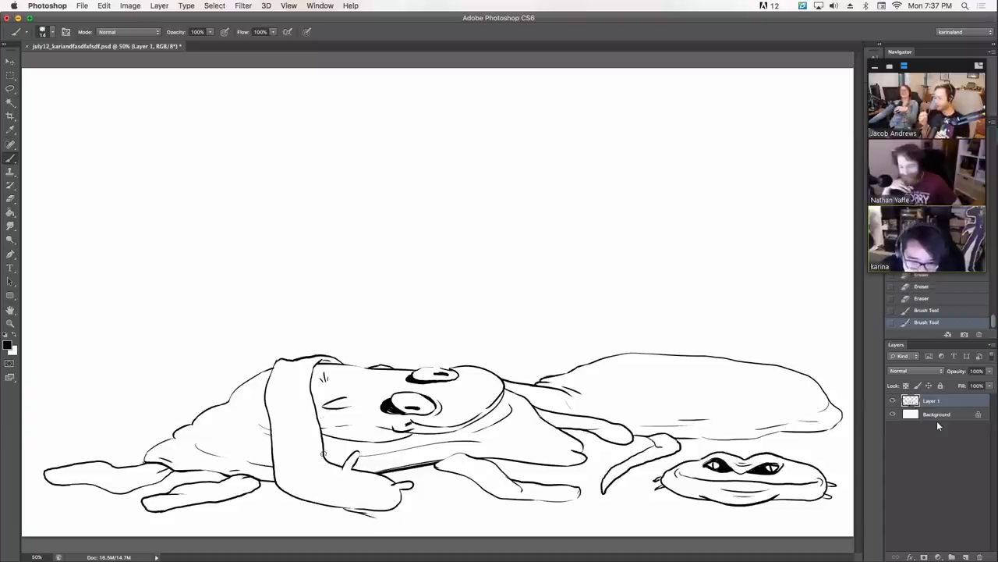
mouse_move(355, 507)
left_mouse_down()
mouse_move(430, 515)
mouse_move(376, 516)
mouse_move(409, 509)
mouse_move(394, 507)
left_mouse_up()
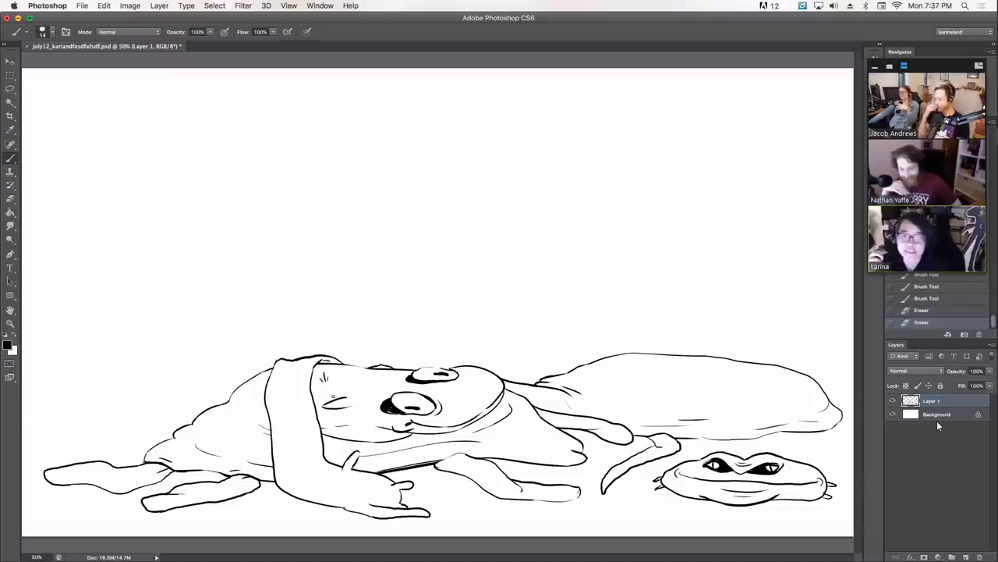
- Give the draped head two dark-pupilled eyes and small forehead spots, and add a fold line where the neck bends
mouse_move(324, 459)
left_mouse_down()
mouse_move(298, 441)
mouse_move(339, 467)
mouse_move(361, 497)
mouse_move(395, 499)
left_mouse_up()
key("ctrl+z")
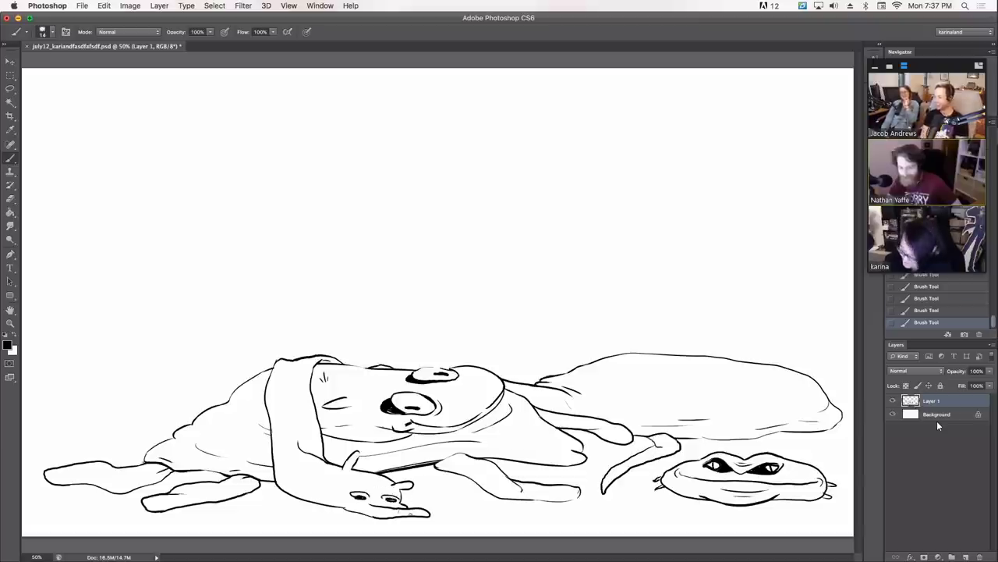
key("ctrl+alt+z")
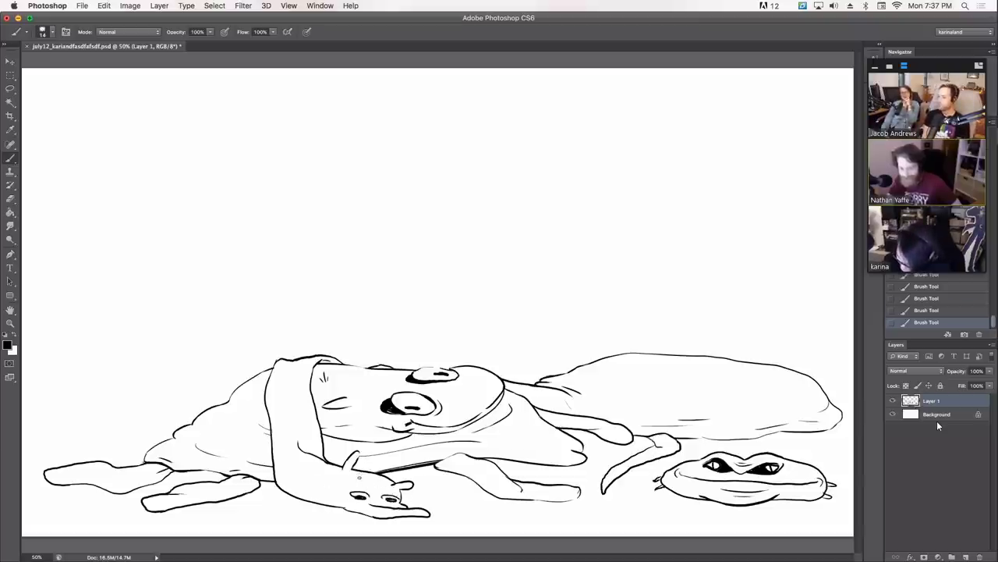
left_click(360, 478)
left_click(379, 479)
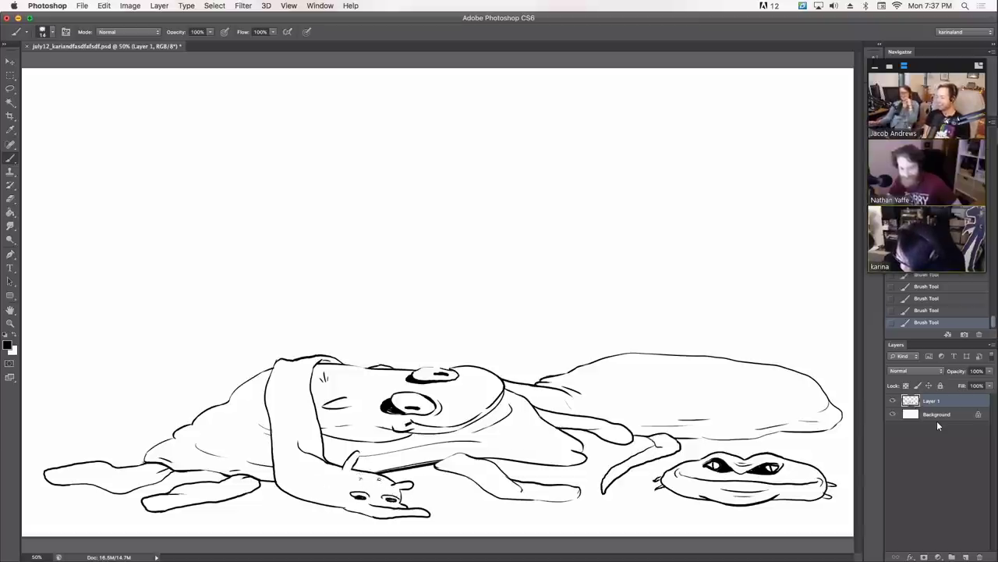
key("ctrl+alt+z")
key("ctrl+alt+z")
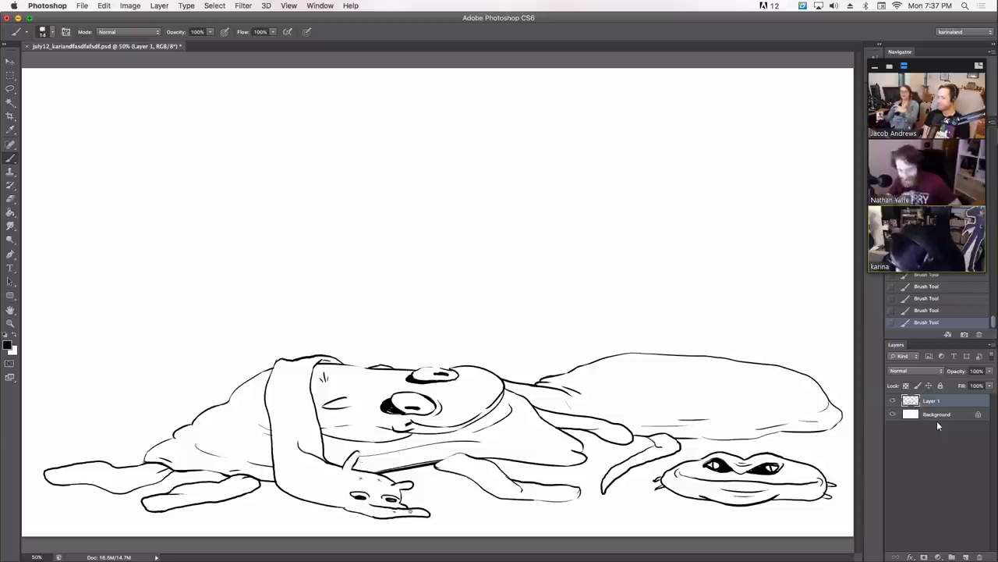
- Add irregular giraffe-style patches along the draped neck and a short contour line behind its head
left_click_drag(320, 501, 350, 500)
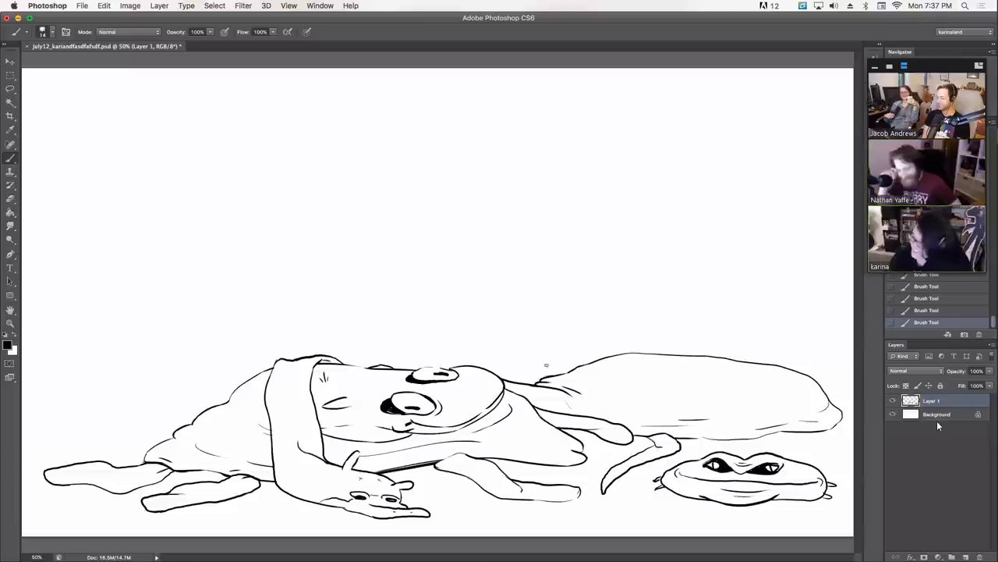
mouse_move(269, 380)
left_mouse_down()
mouse_move(285, 418)
mouse_move(276, 446)
left_mouse_up()
mouse_move(287, 407)
left_mouse_down()
mouse_move(314, 366)
mouse_move(302, 417)
mouse_move(315, 408)
mouse_move(309, 437)
mouse_move(320, 446)
mouse_move(285, 462)
mouse_move(291, 477)
mouse_move(329, 476)
left_mouse_up()
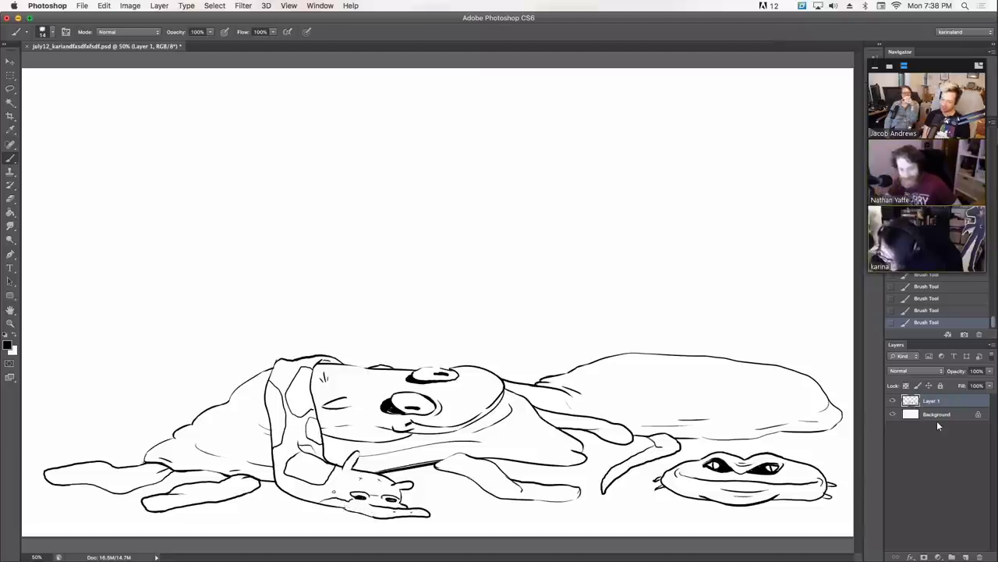
- Dot small spots between the draped head's eyes, undoing stray strokes around the snout and eyes
mouse_move(388, 511)
left_mouse_down()
mouse_move(407, 518)
mouse_move(403, 510)
left_mouse_up()
key("super+z")
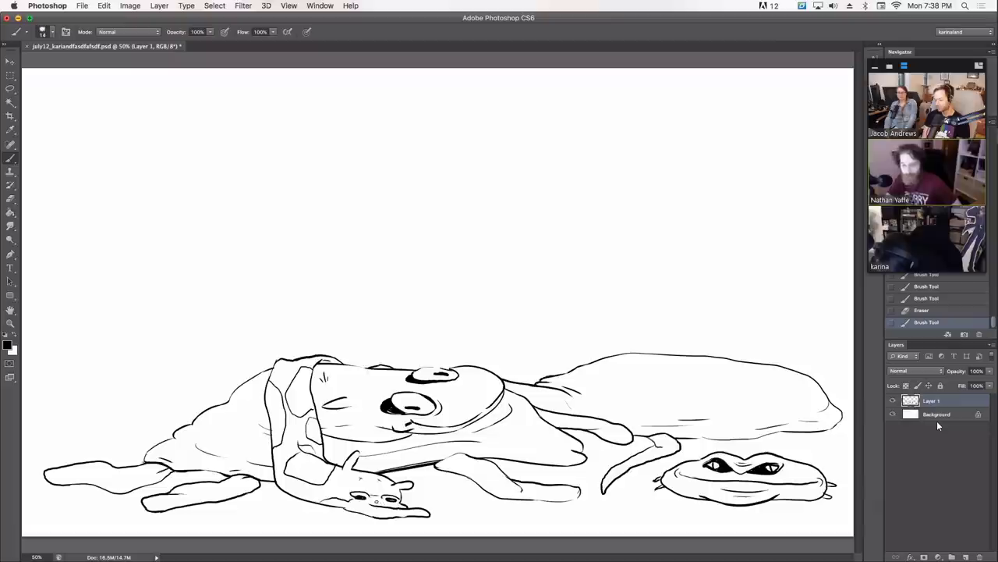
left_click(381, 501)
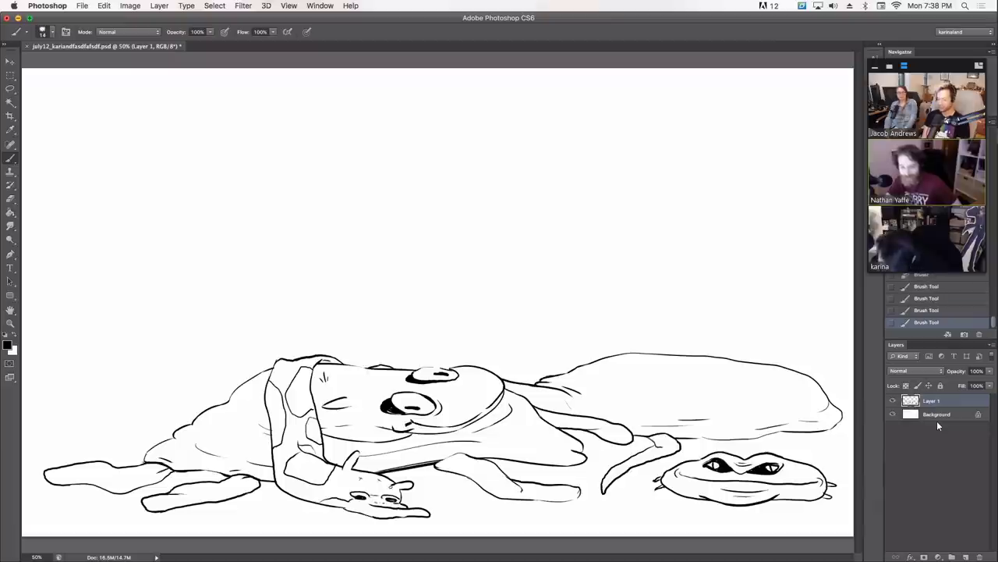
left_click_drag(390, 489, 400, 504)
key("super+z")
key("super+z")
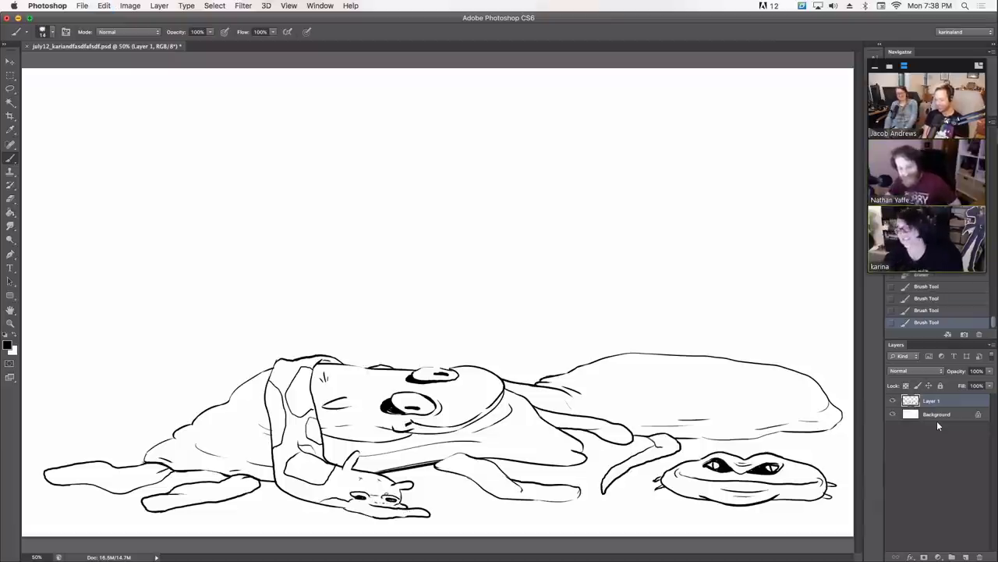
- Draw matching irregular patches on the near end, upper middle and lower middle of the rear body, erasing the crease inside the lower patch
mouse_move(527, 400)
left_mouse_down()
mouse_move(542, 401)
mouse_move(571, 378)
mouse_move(624, 371)
mouse_move(629, 352)
left_mouse_up()
mouse_move(561, 411)
left_mouse_down()
mouse_move(596, 388)
mouse_move(665, 402)
mouse_move(662, 414)
mouse_move(606, 421)
left_mouse_up()
key("super+z")
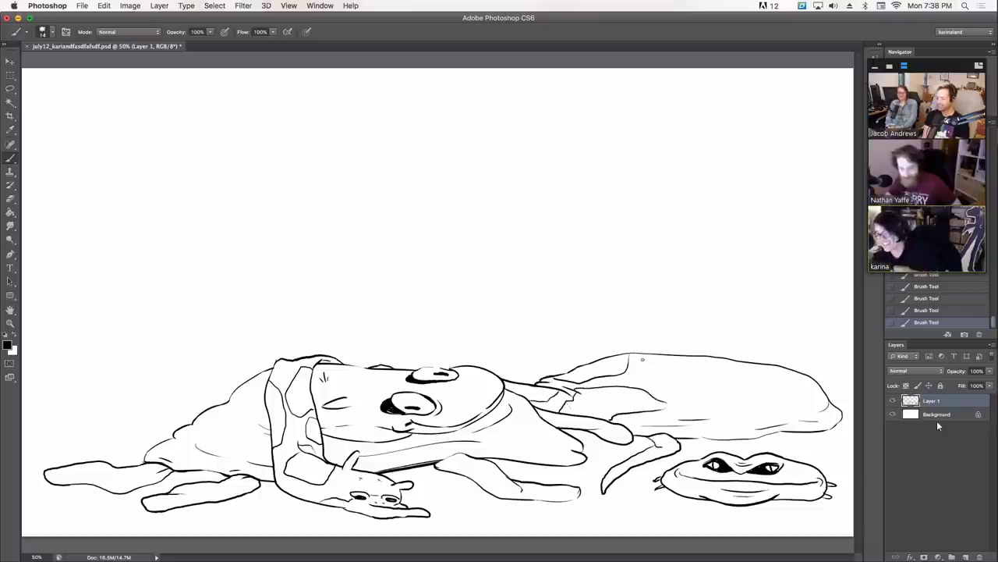
mouse_move(636, 363)
left_mouse_down()
mouse_move(670, 394)
mouse_move(712, 386)
mouse_move(710, 355)
left_mouse_up()
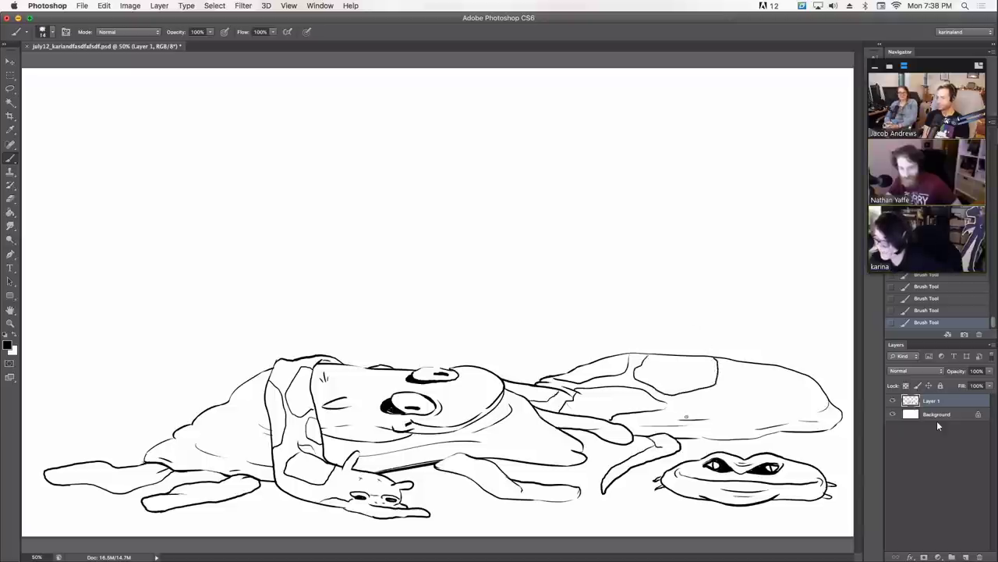
mouse_move(684, 402)
left_mouse_down()
mouse_move(738, 404)
mouse_move(750, 419)
mouse_move(689, 423)
left_mouse_up()
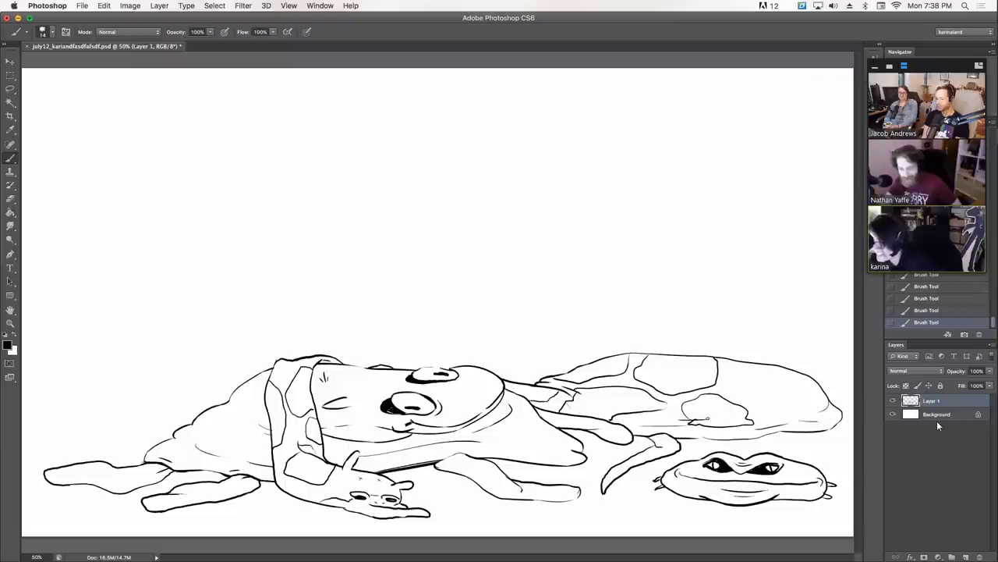
left_click(697, 418)
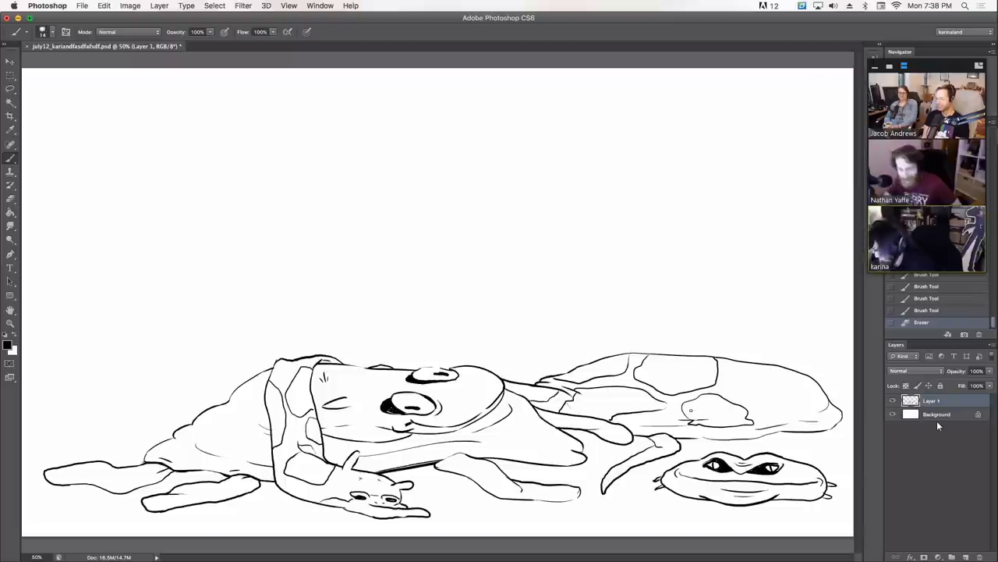
- Continue the patches along the rear body's underside, far end and bent tail, and add a thin limb at its far end
mouse_move(625, 427)
left_mouse_down()
mouse_move(666, 420)
mouse_move(686, 436)
left_mouse_up()
mouse_move(735, 373)
left_mouse_down()
mouse_move(761, 397)
mouse_move(809, 393)
mouse_move(816, 382)
mouse_move(819, 391)
mouse_move(780, 423)
mouse_move(797, 421)
mouse_move(766, 431)
mouse_move(842, 451)
mouse_move(830, 435)
mouse_move(788, 438)
left_mouse_up()
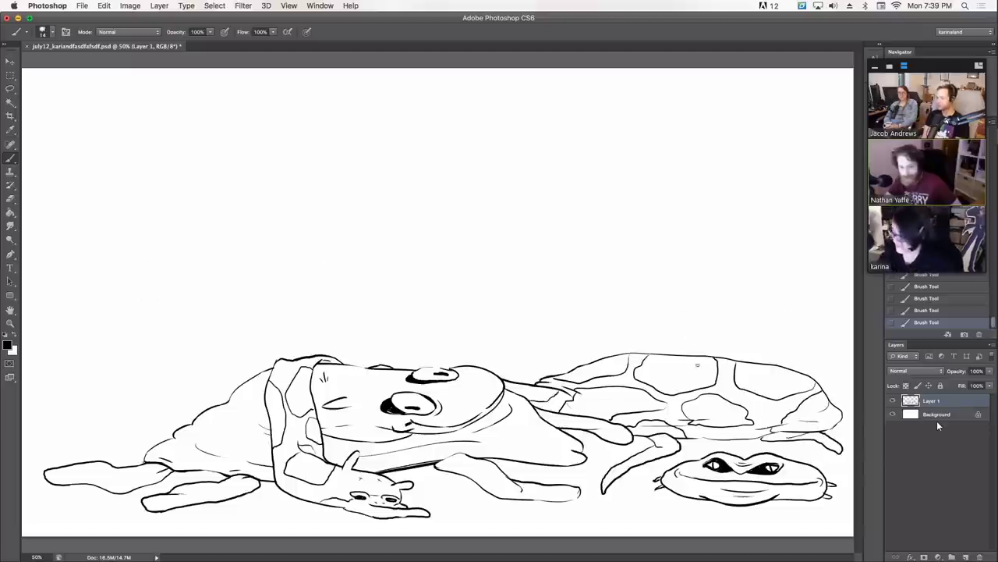
mouse_move(629, 470)
left_mouse_down()
mouse_move(651, 448)
mouse_move(653, 456)
left_mouse_up()
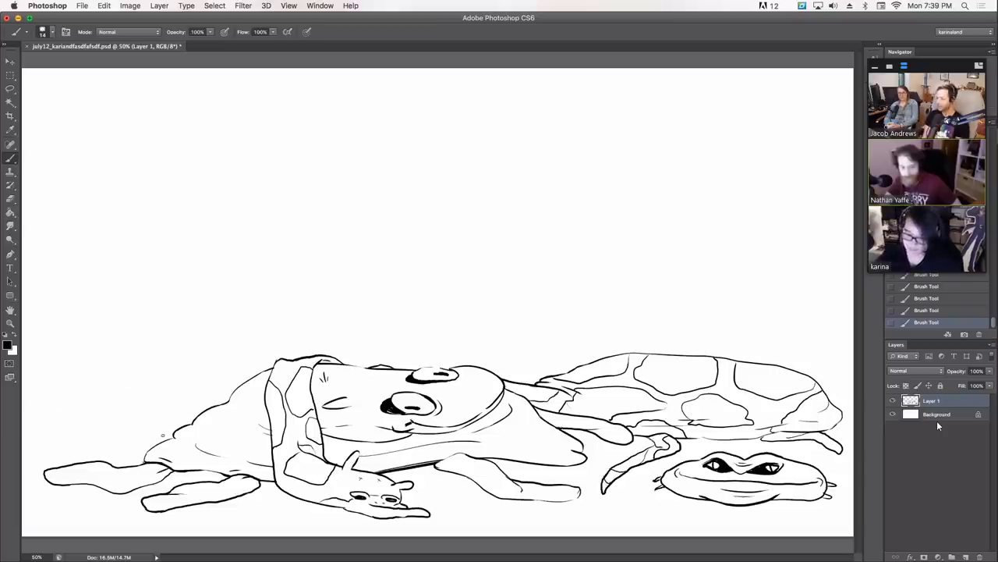
- Draw long, roughly horizontal contour lines behind the creatures, topped by a wavy ridge rising from behind the blob to the far canvas edge
mouse_move(200, 414)
left_mouse_down()
mouse_move(34, 416)
mouse_move(169, 405)
left_mouse_up()
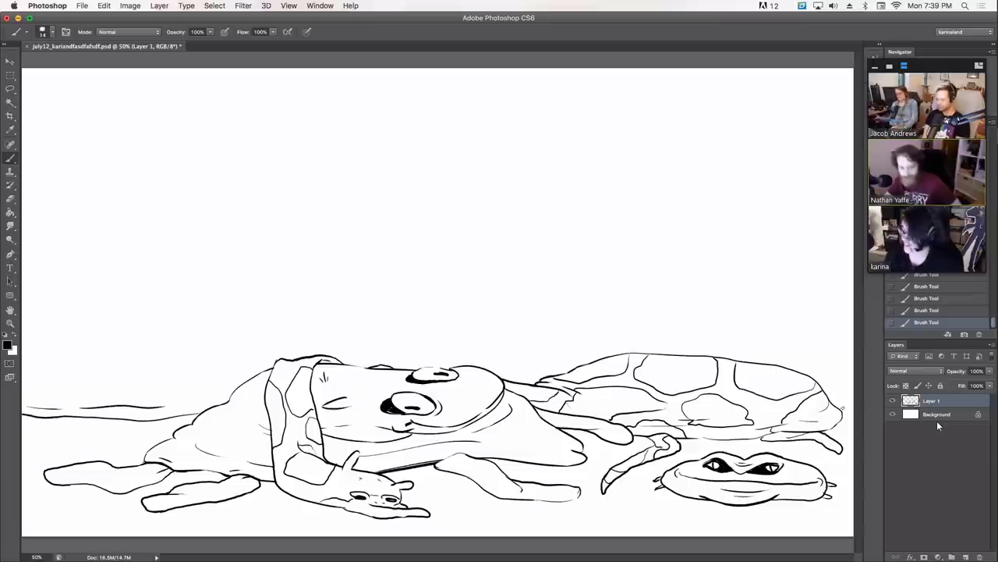
left_click_drag(839, 407, 866, 394)
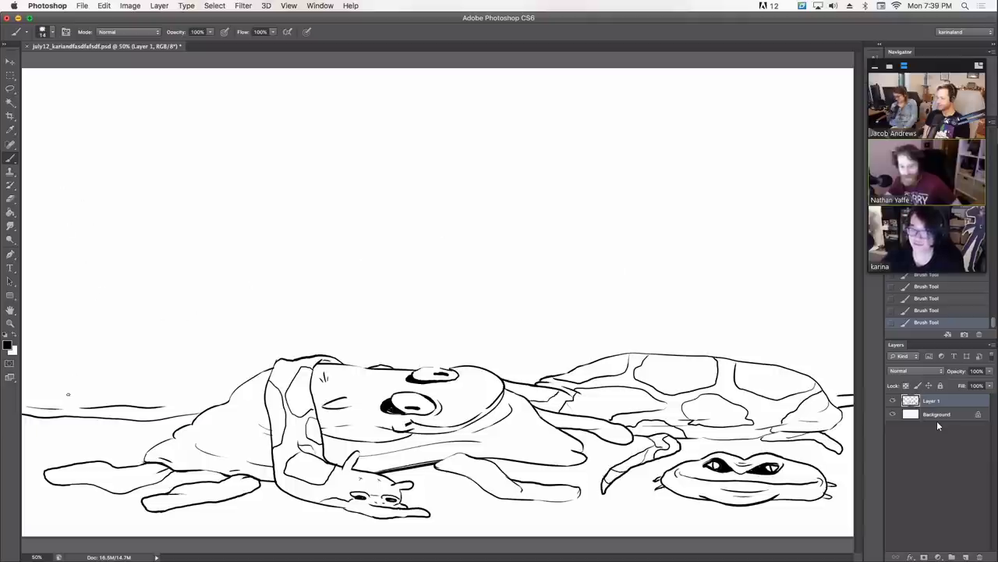
left_click_drag(96, 375, 237, 365)
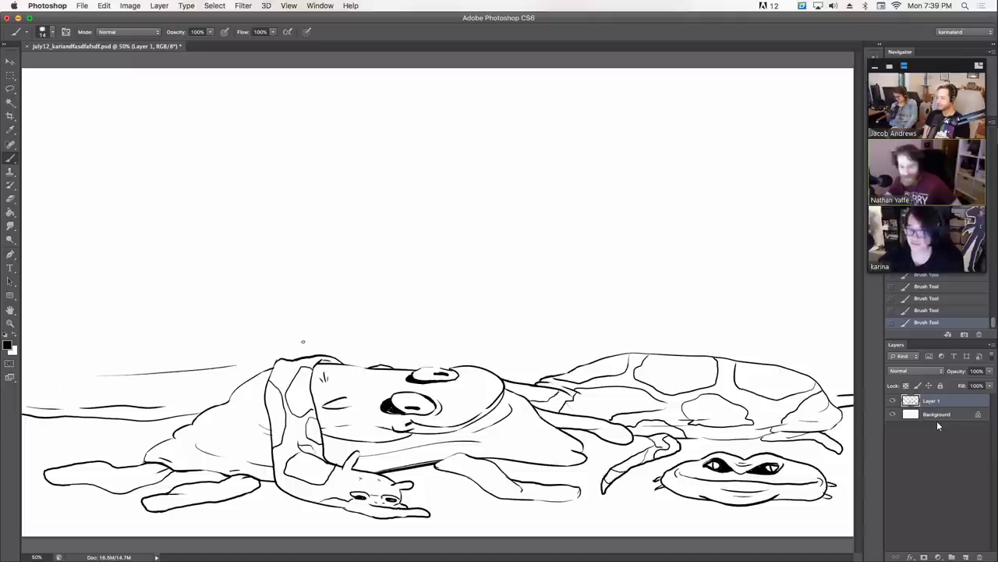
mouse_move(61, 372)
left_mouse_down()
mouse_move(120, 375)
mouse_move(106, 383)
left_mouse_up()
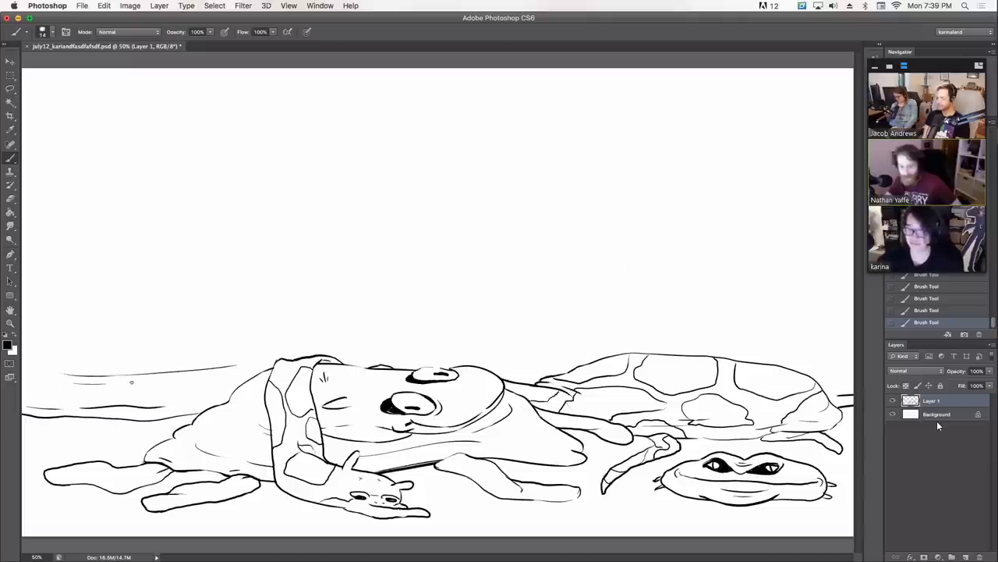
left_click_drag(354, 341, 591, 327)
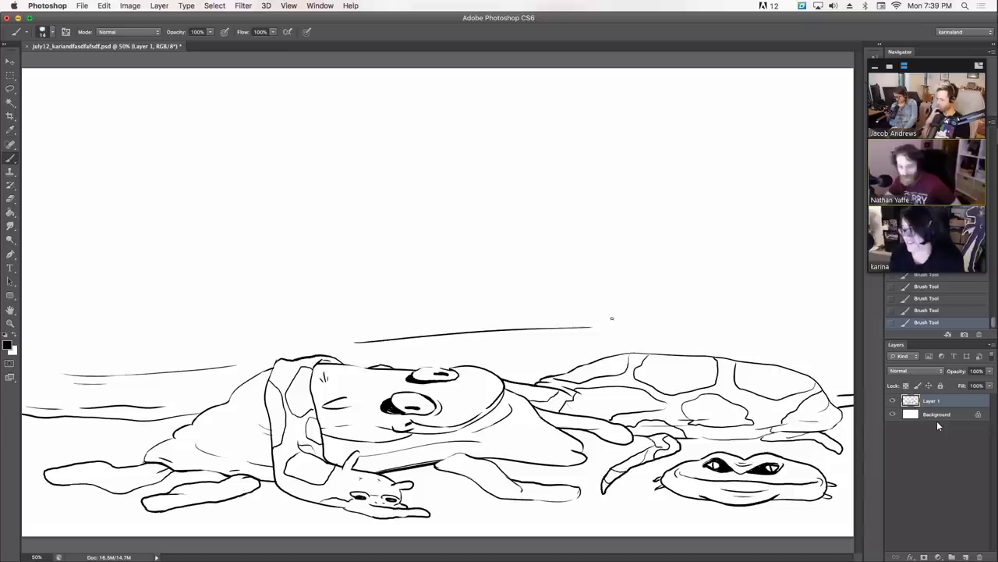
left_click_drag(518, 337, 622, 332)
left_click_drag(745, 338, 858, 337)
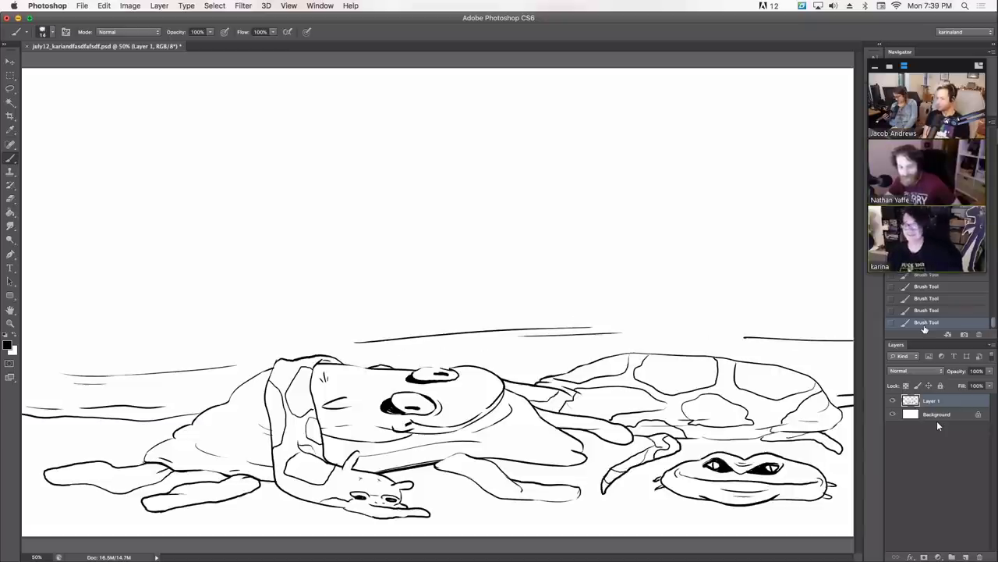
mouse_move(181, 370)
left_mouse_down()
mouse_move(258, 326)
mouse_move(331, 304)
mouse_move(468, 305)
mouse_move(593, 283)
mouse_move(761, 321)
mouse_move(884, 311)
left_mouse_up()
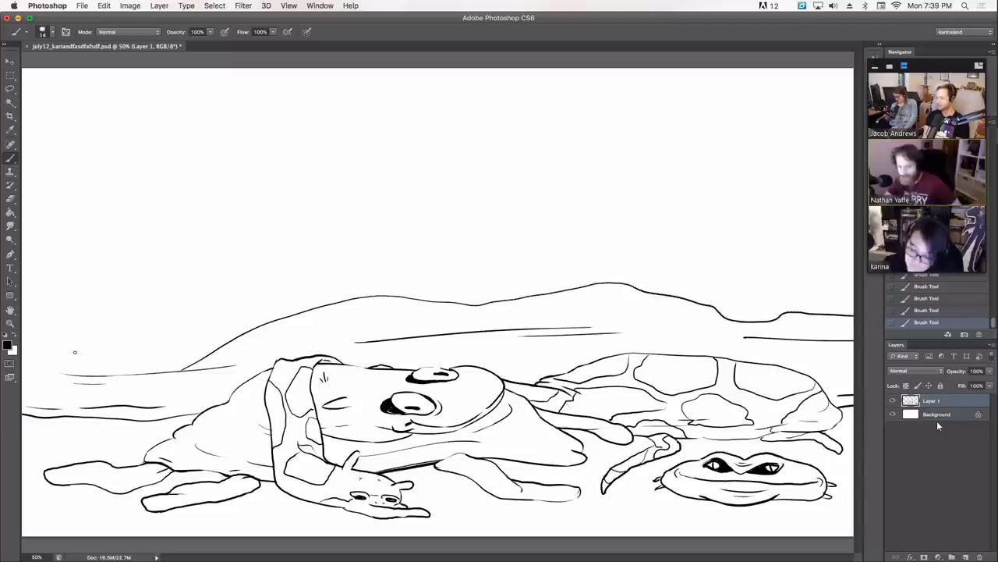
- Draw a small narrow eye with a thick dark rim in the background, above the contour lines on the blob's side
mouse_move(79, 358)
left_mouse_down()
mouse_move(100, 349)
mouse_move(67, 356)
left_mouse_up()
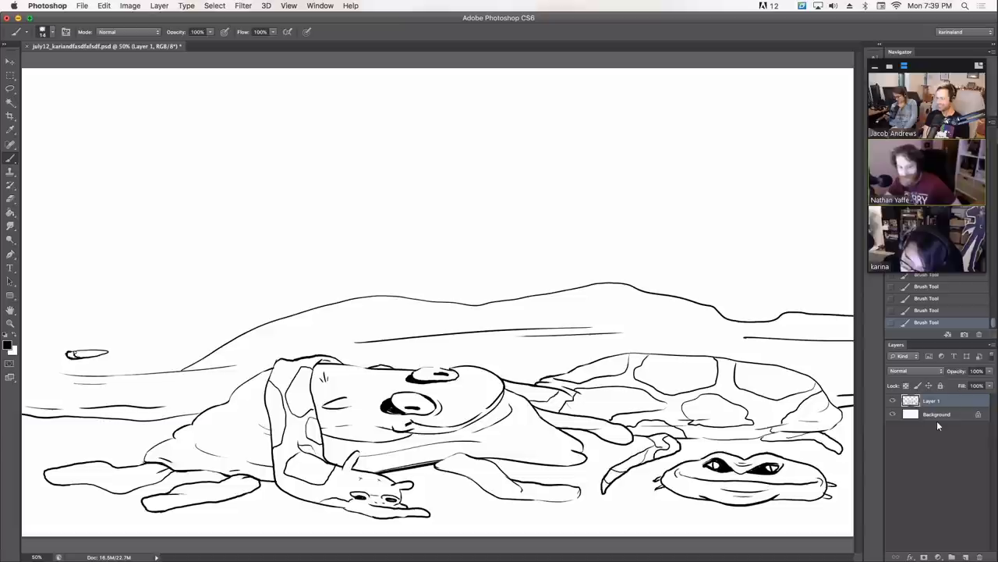
left_click_drag(79, 355, 95, 355)
left_click_drag(72, 350, 78, 348)
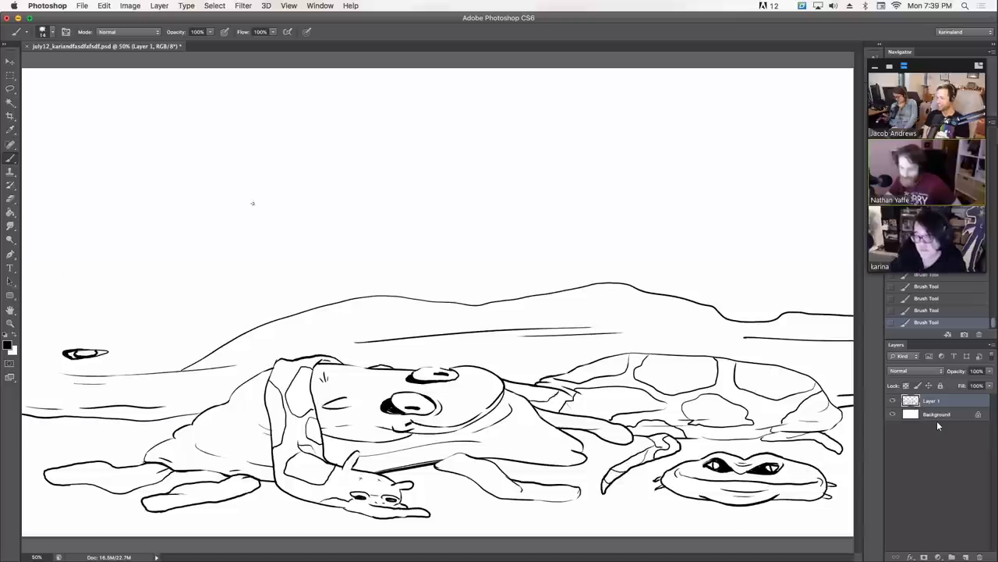
- Outline a huge, low domed body across the full canvas width behind the creatures, undoing the first stepped outline
mouse_move(269, 181)
left_mouse_down()
mouse_move(168, 197)
mouse_move(99, 239)
mouse_move(27, 252)
left_mouse_up()
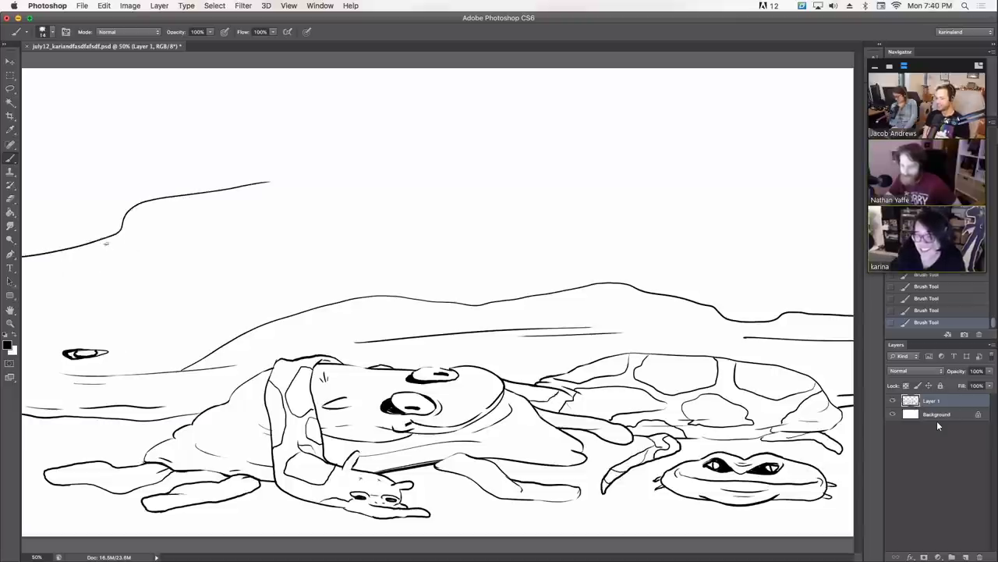
key("super+z")
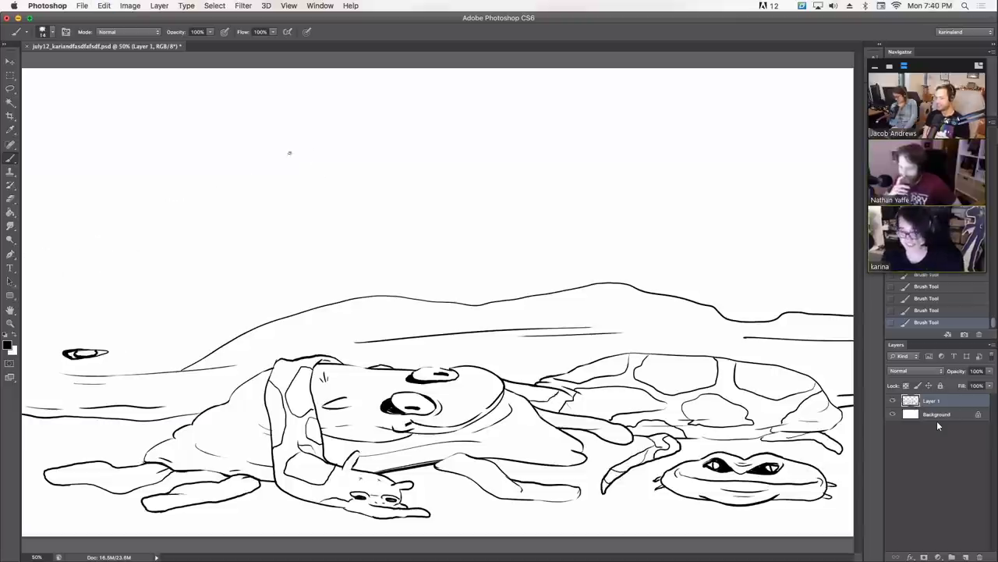
mouse_move(31, 236)
left_mouse_down()
mouse_move(215, 188)
mouse_move(132, 204)
mouse_move(151, 194)
mouse_move(300, 177)
mouse_move(489, 174)
mouse_move(854, 210)
left_mouse_up()
- Shape the giant creature's face with a long brow line, curved creases around the eye, and wrinkles beneath it
left_click_drag(111, 351, 256, 309)
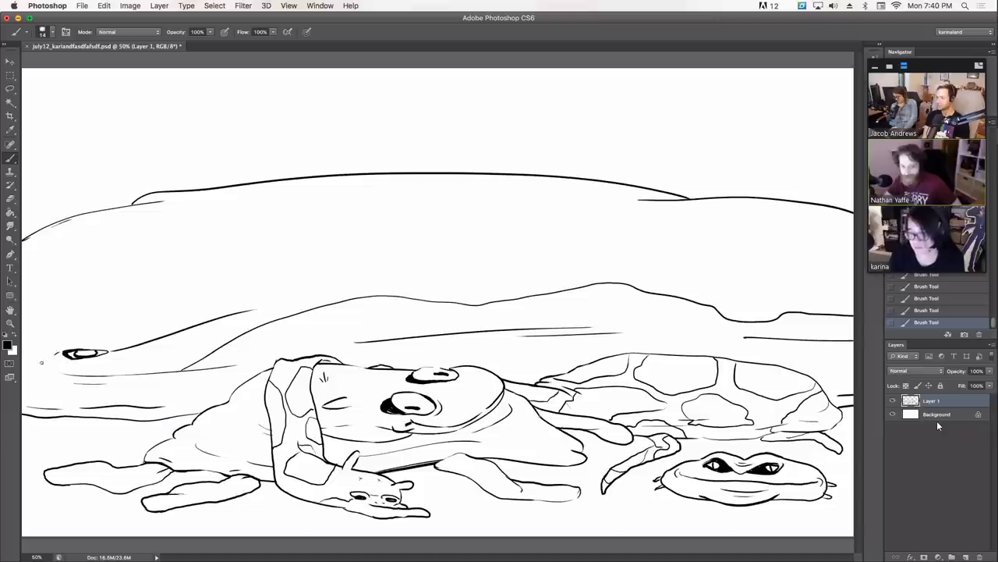
mouse_move(69, 350)
left_mouse_down()
mouse_move(48, 334)
mouse_move(51, 355)
mouse_move(33, 345)
mouse_move(36, 331)
mouse_move(140, 348)
left_mouse_up()
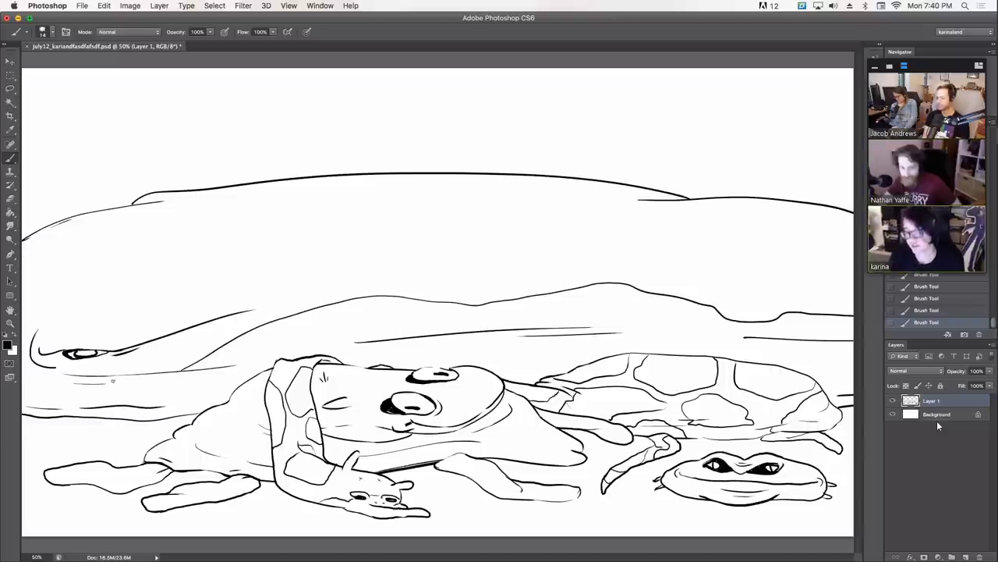
mouse_move(131, 375)
left_mouse_down()
mouse_move(102, 402)
mouse_move(40, 410)
mouse_move(70, 414)
left_mouse_up()
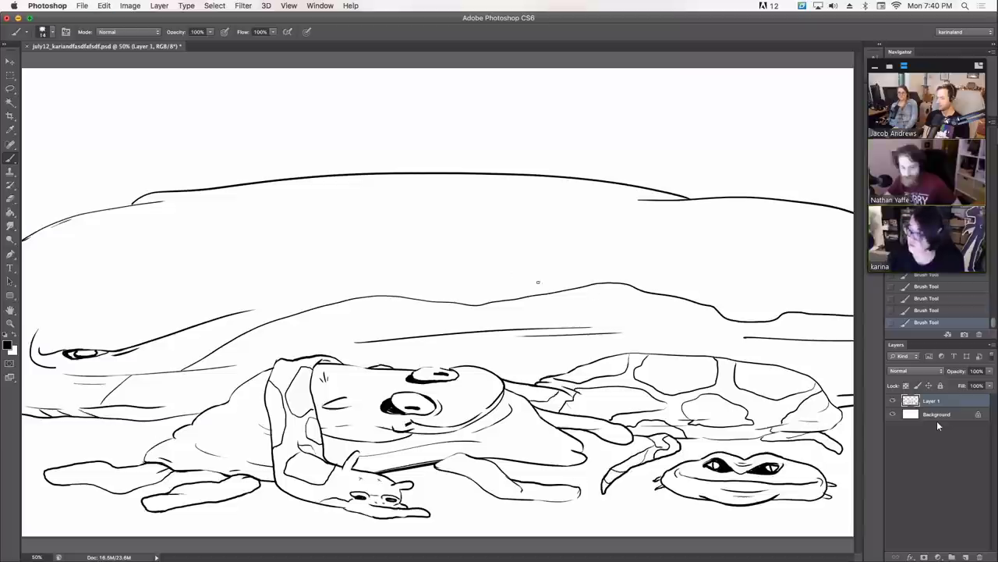
- Add long creases along the giant creature's ridge and far side, detail its eye, and thicken the mouth line near the canvas edge
mouse_move(132, 319)
left_mouse_down()
mouse_move(335, 285)
mouse_move(643, 272)
left_mouse_up()
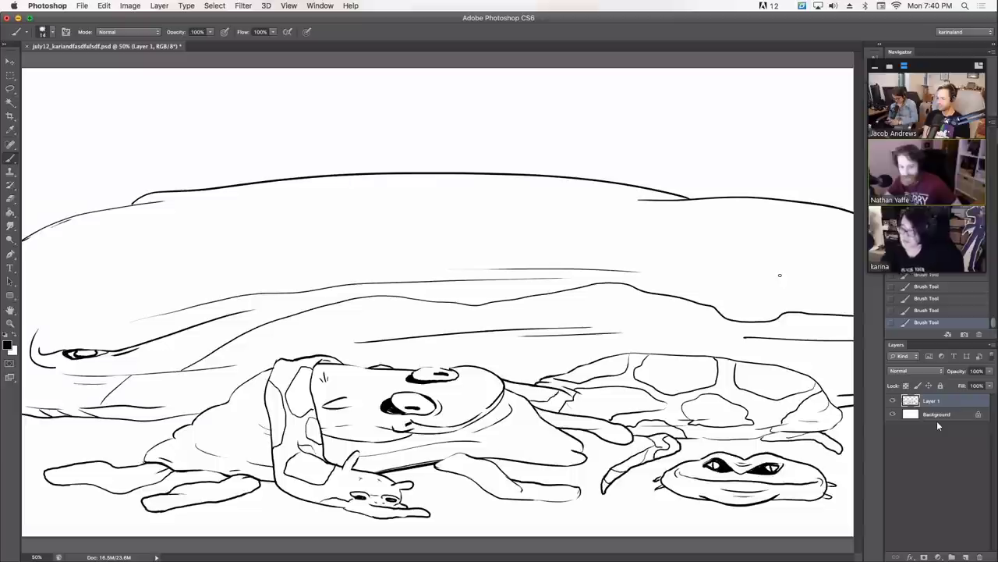
left_click_drag(301, 335, 392, 323)
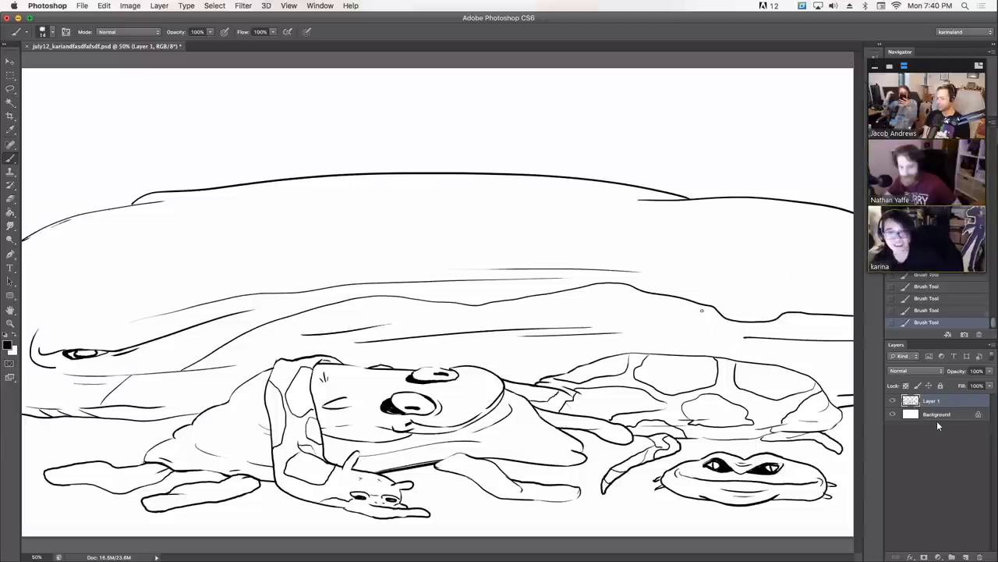
left_click_drag(700, 315, 726, 316)
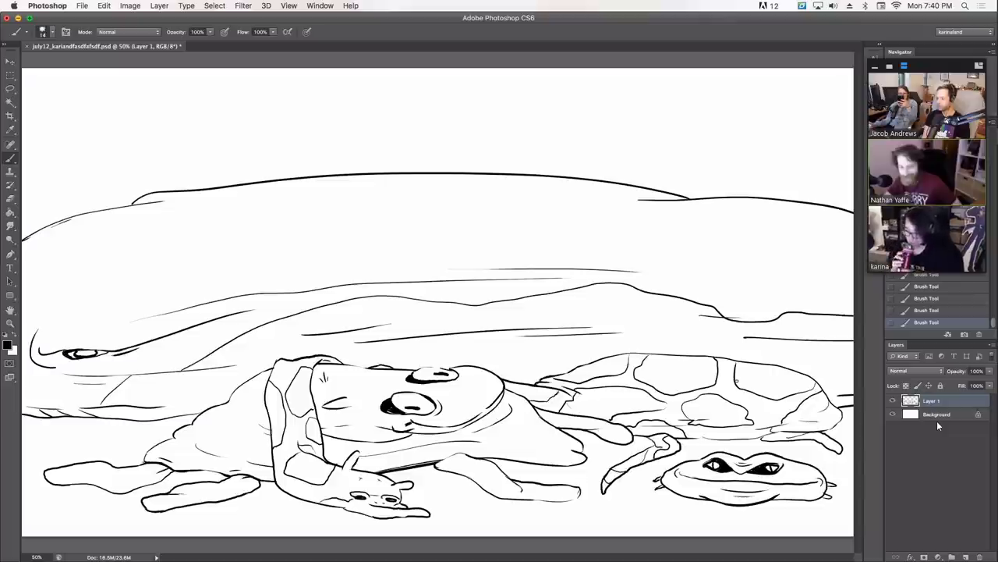
left_click_drag(702, 311, 874, 291)
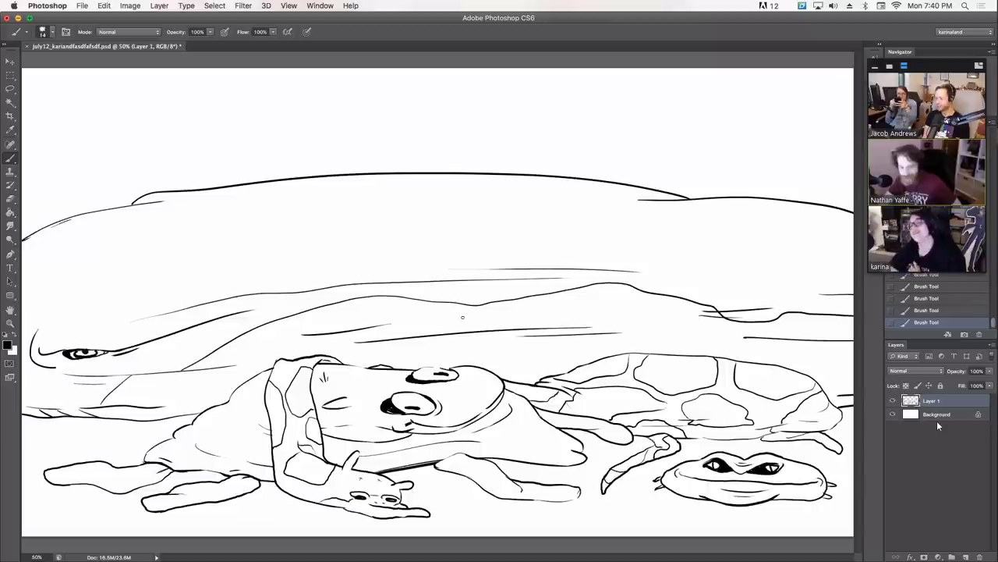
left_click_drag(78, 400, 21, 400)
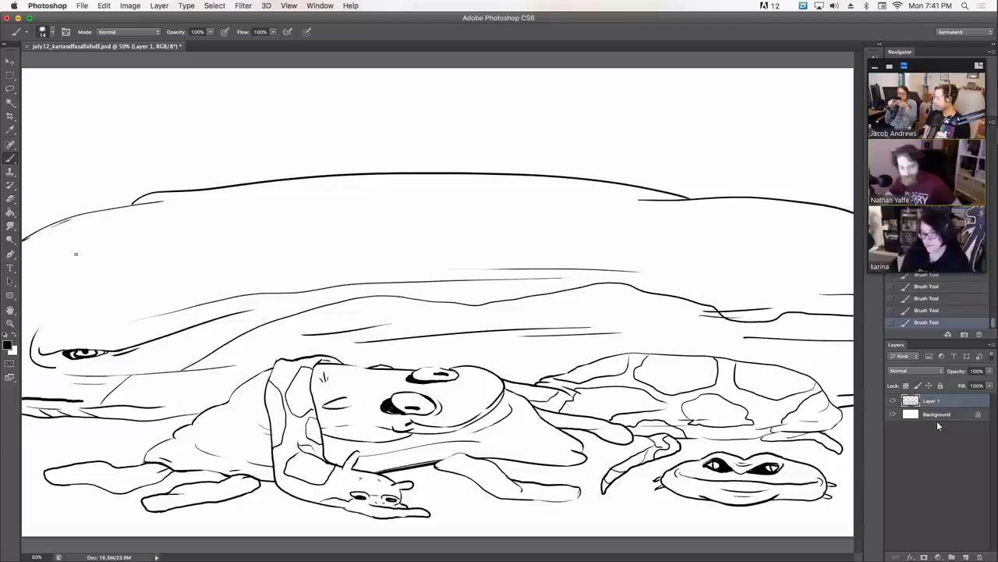
- Draw long fold lines with curled ends and short contour strokes across the giant creature's upper body, reverting the extra long crease above the ridge
left_click_drag(156, 232, 684, 240)
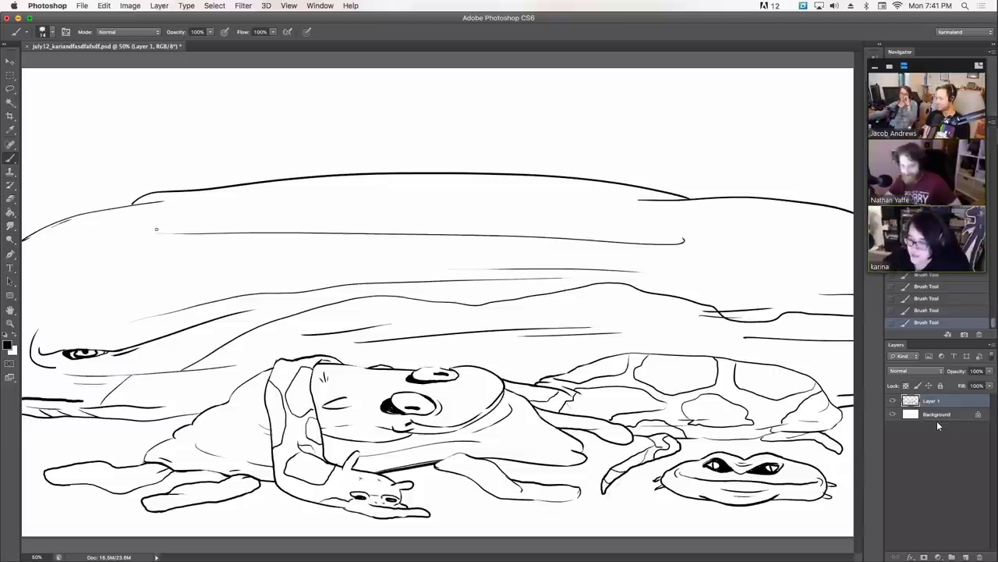
mouse_move(148, 225)
left_mouse_down()
mouse_move(198, 231)
mouse_move(212, 197)
left_mouse_up()
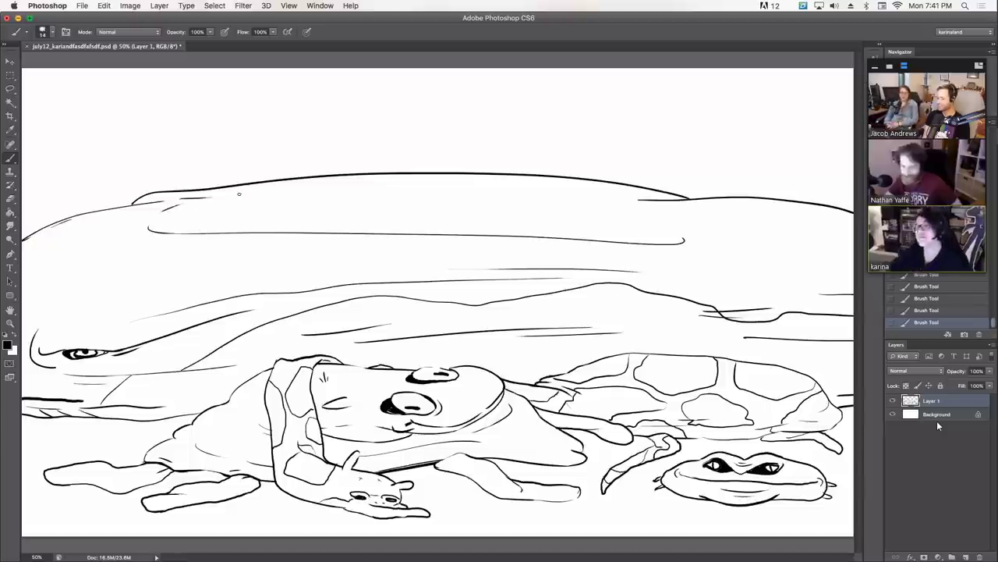
left_click_drag(125, 242, 263, 247)
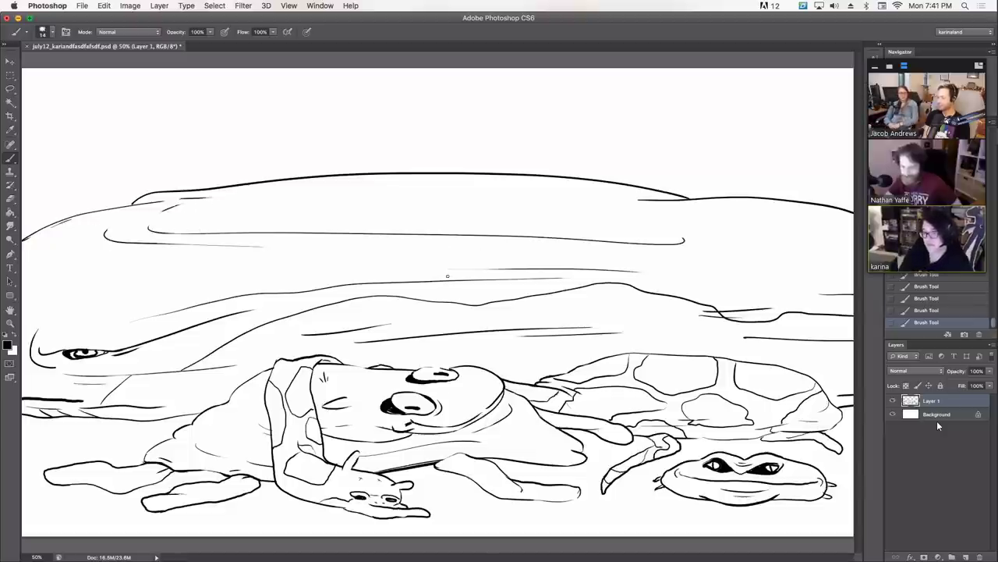
mouse_move(127, 294)
left_mouse_down()
mouse_move(431, 272)
mouse_move(639, 270)
left_mouse_up()
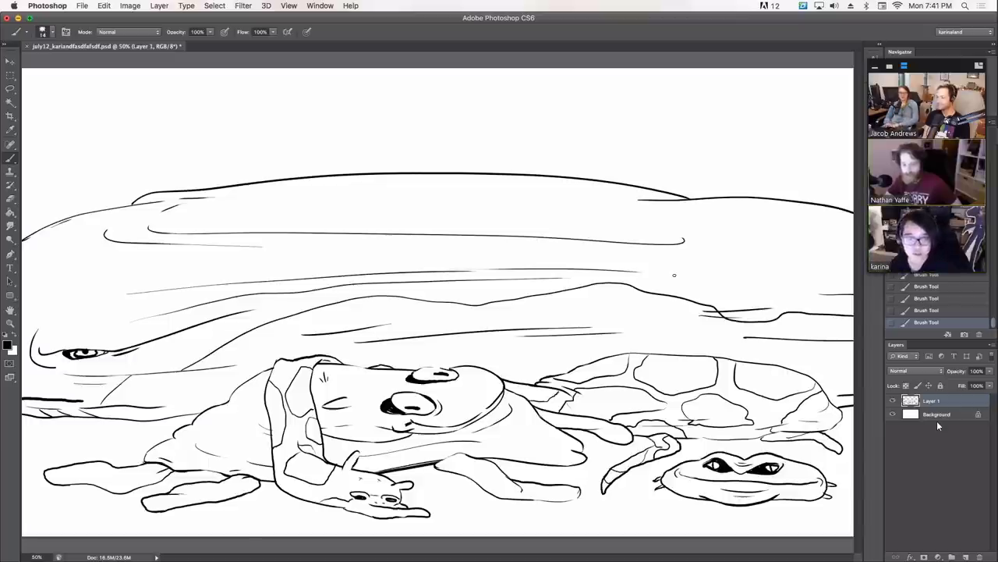
left_click(923, 310)
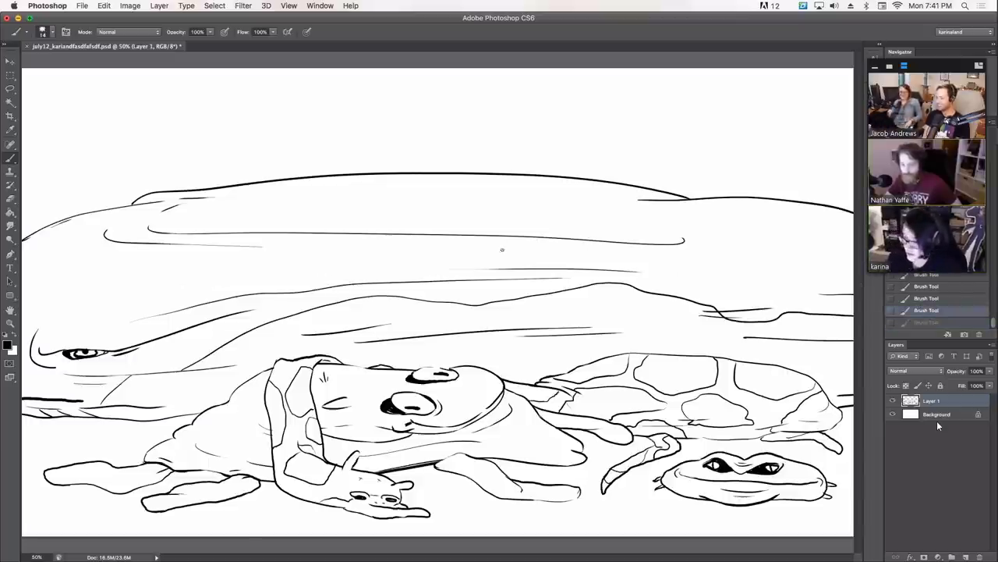
- Add short contour strokes around the curled ends of the giant creature's upper folds and a line by its eye
left_click_drag(251, 254, 300, 247)
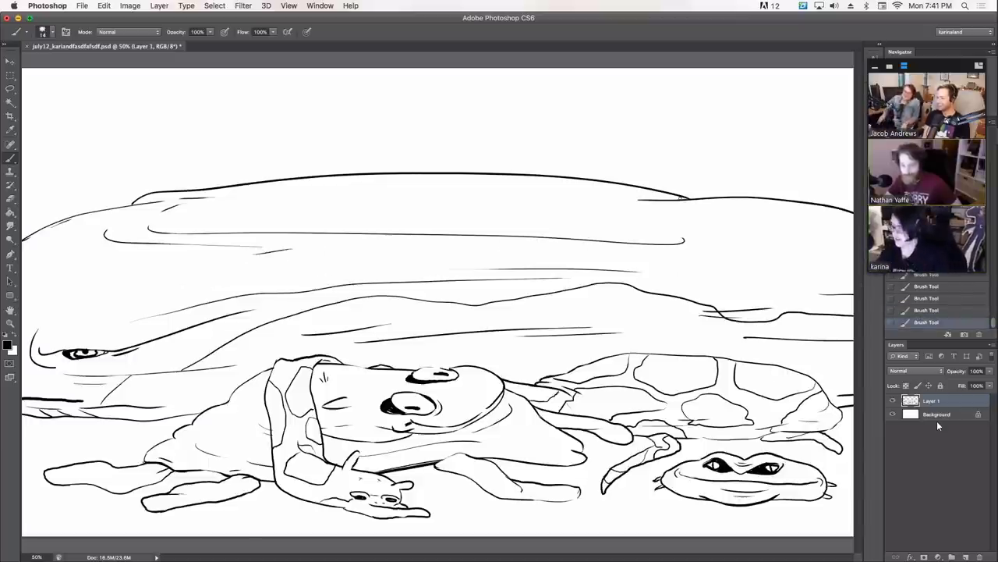
mouse_move(683, 253)
left_mouse_down()
mouse_move(719, 228)
mouse_move(705, 244)
left_mouse_up()
key("super+z")
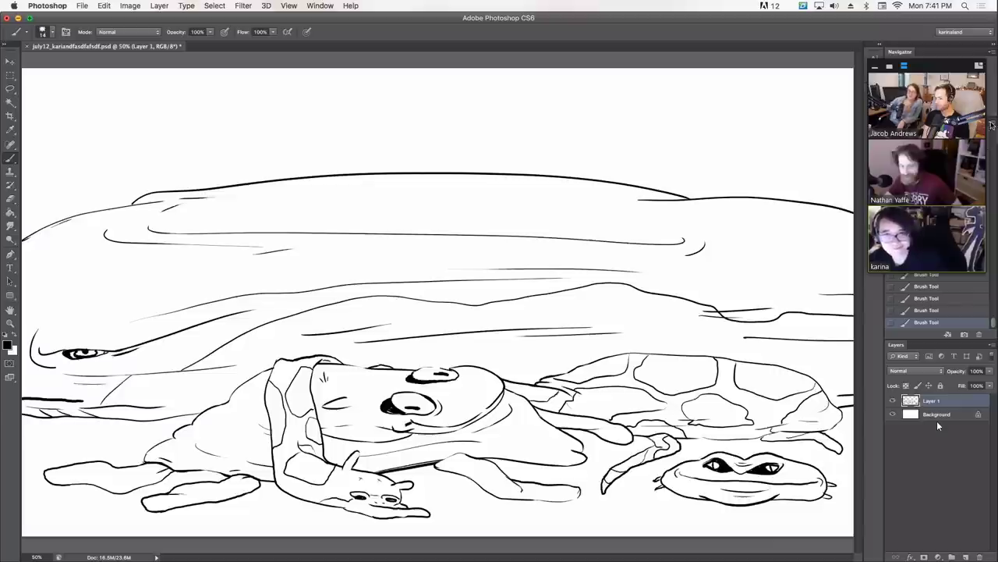
left_click_drag(699, 233, 705, 245)
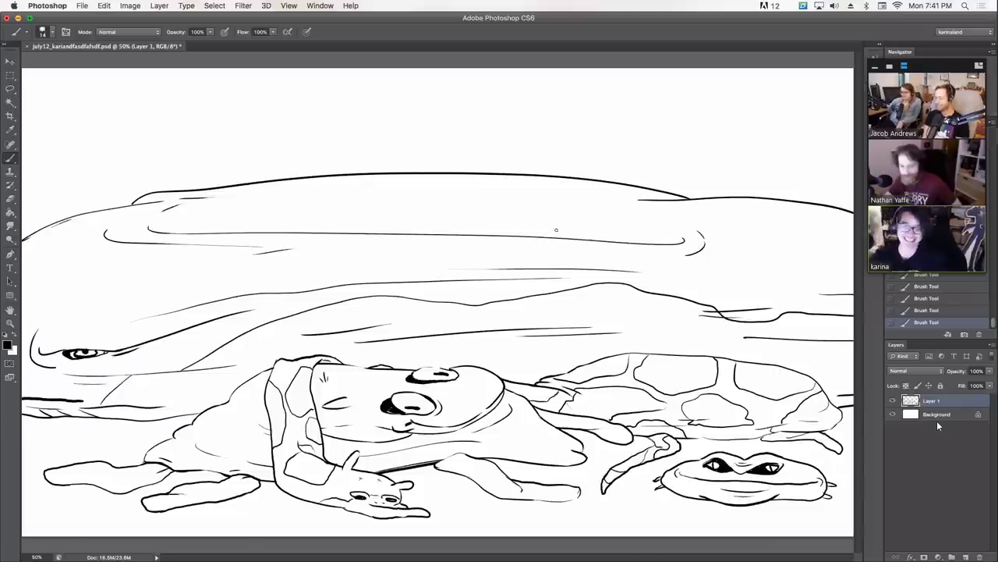
left_click_drag(610, 253, 642, 253)
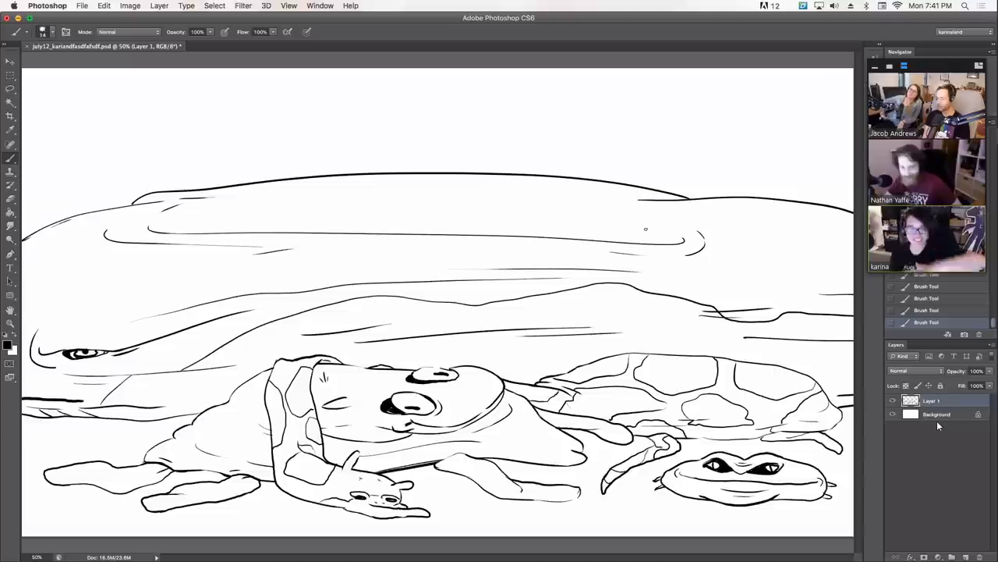
left_click_drag(59, 343, 111, 341)
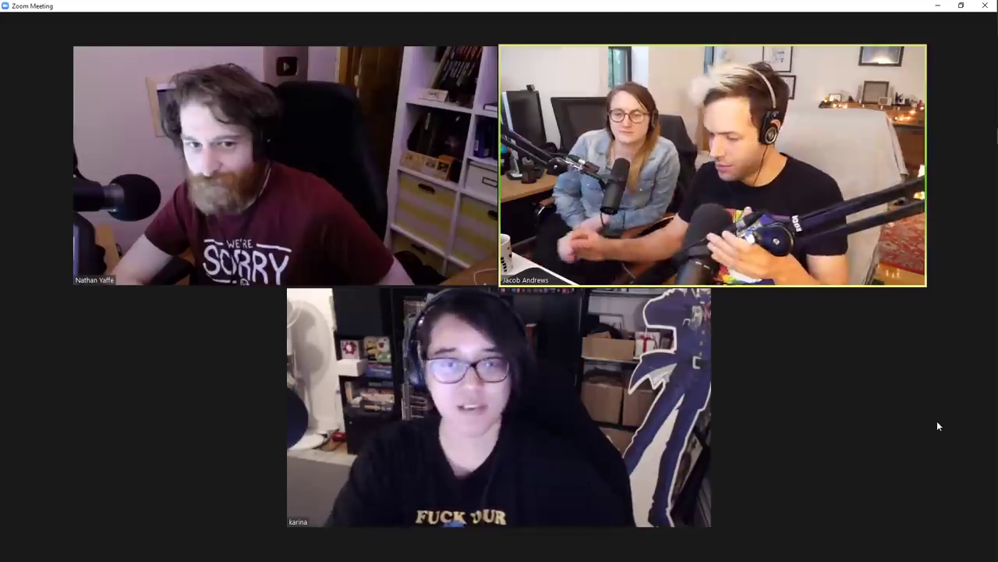
- Switch to the Zoom meeting and share the Photoshop window holding the blank Untitled-1 document
mouse_move(502, 440)
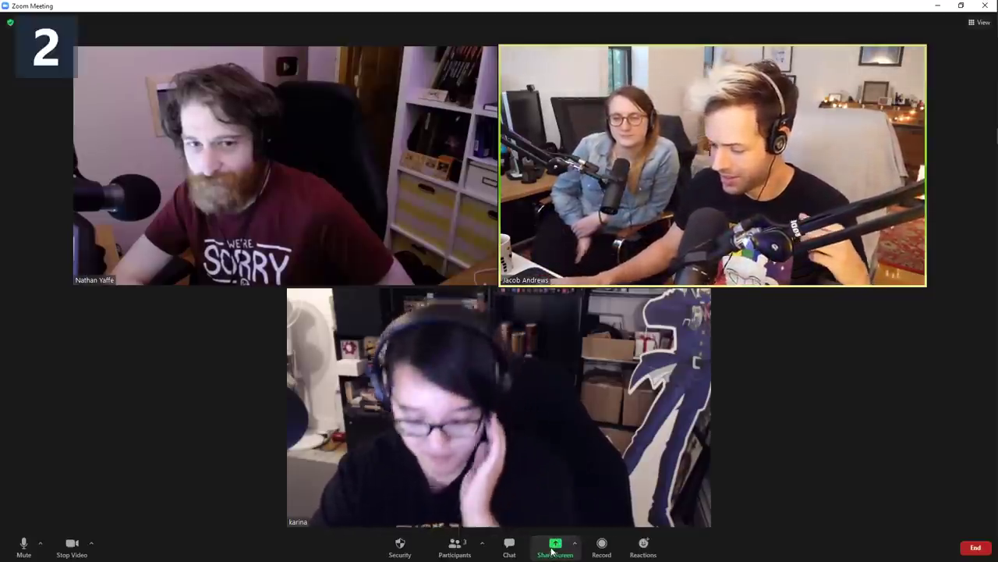
left_click(551, 550)
left_click(577, 343)
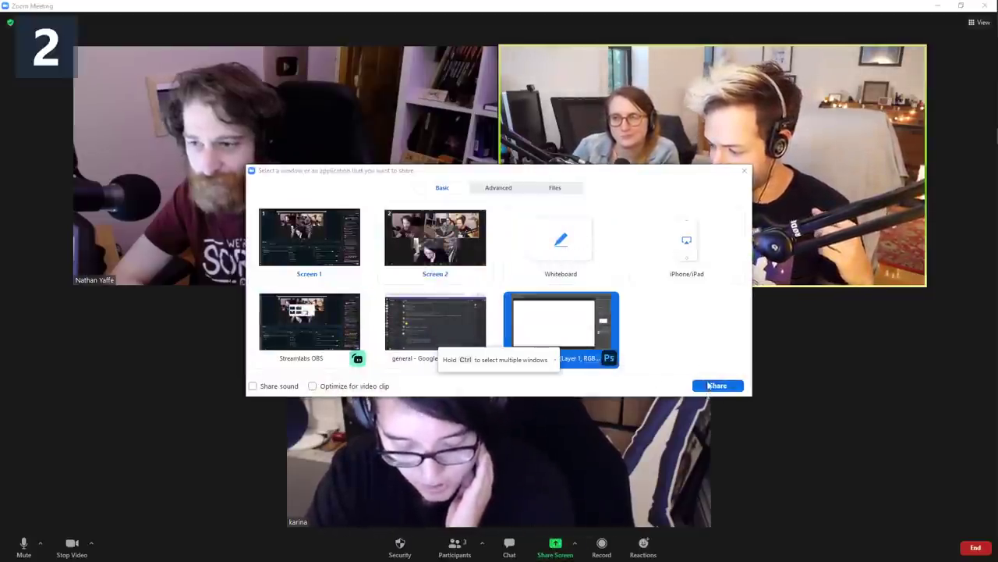
left_click(716, 386)
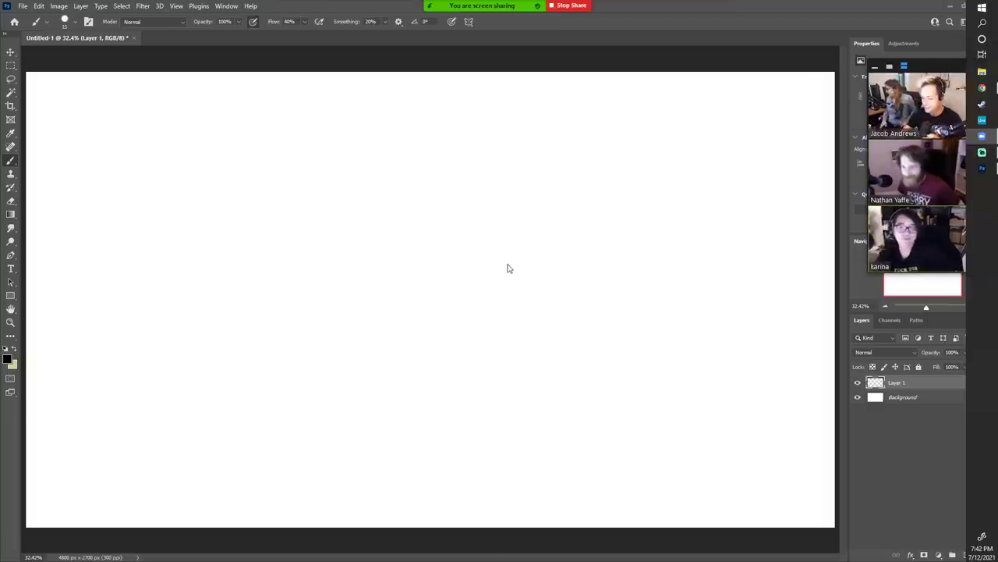
mouse_move(388, 336)
left_mouse_down()
mouse_move(438, 359)
mouse_move(524, 365)
left_mouse_up()
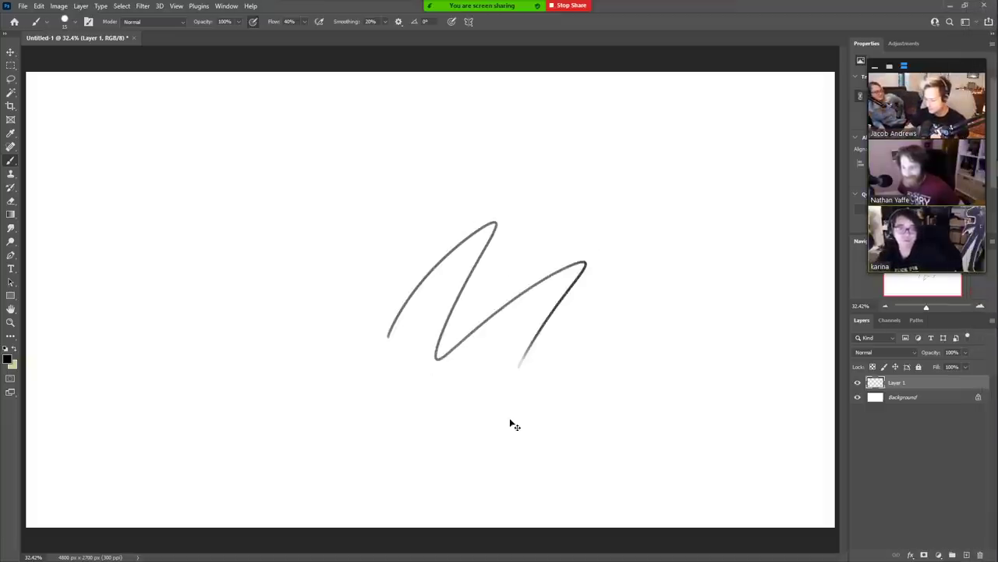
key("Delete")
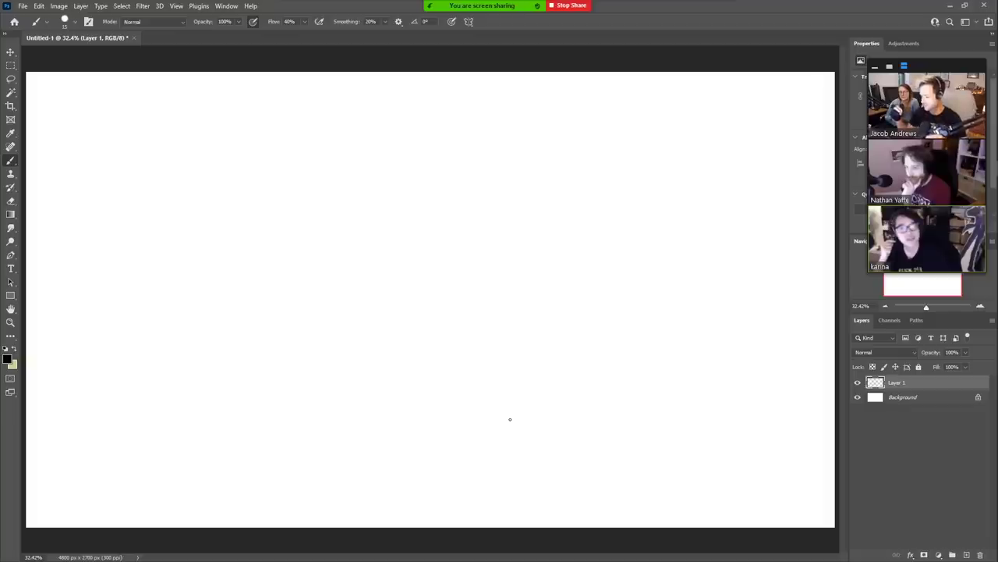
left_click_drag(410, 315, 457, 279)
key("ctrl+z")
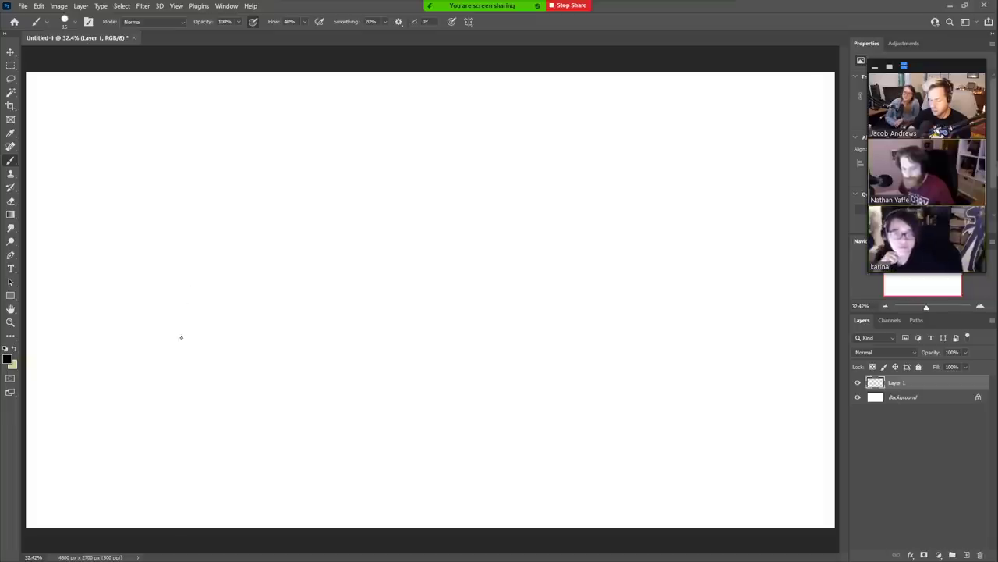
- Sketch a tall rounded outline with small gaps in the upper part of the blank canvas, undoing the first stroke
left_click_drag(239, 340, 149, 278)
key("ctrl+z")
mouse_move(217, 316)
left_mouse_down()
mouse_move(149, 291)
mouse_move(147, 171)
mouse_move(153, 184)
mouse_move(155, 169)
mouse_move(234, 182)
mouse_move(249, 270)
mouse_move(233, 311)
left_mouse_up()
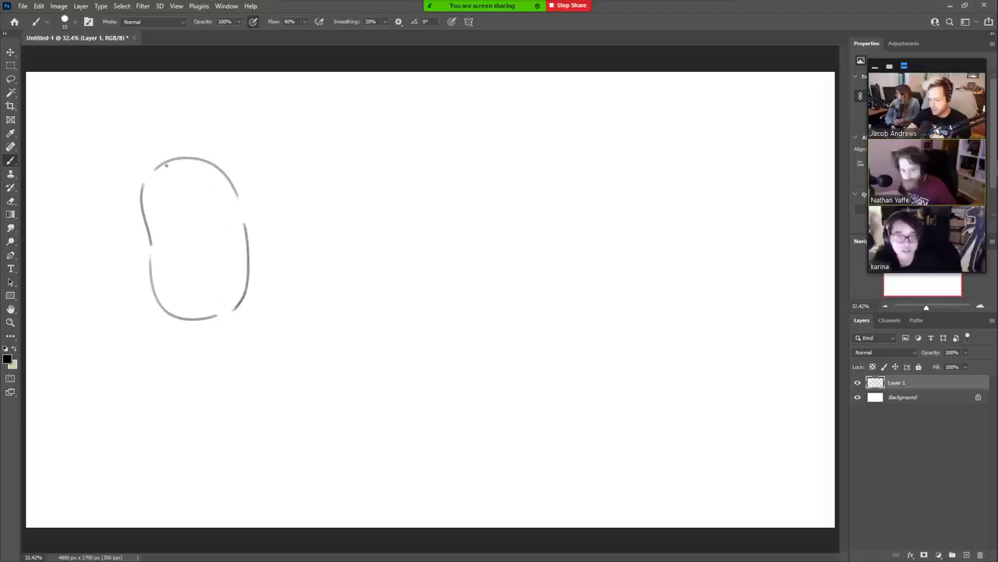
- Draw a pointed notch cutting down from the outline's upper edge and a narrow eye beside it, erasing the overlapping line
mouse_move(156, 166)
left_mouse_down()
mouse_move(192, 184)
mouse_move(197, 205)
left_mouse_up()
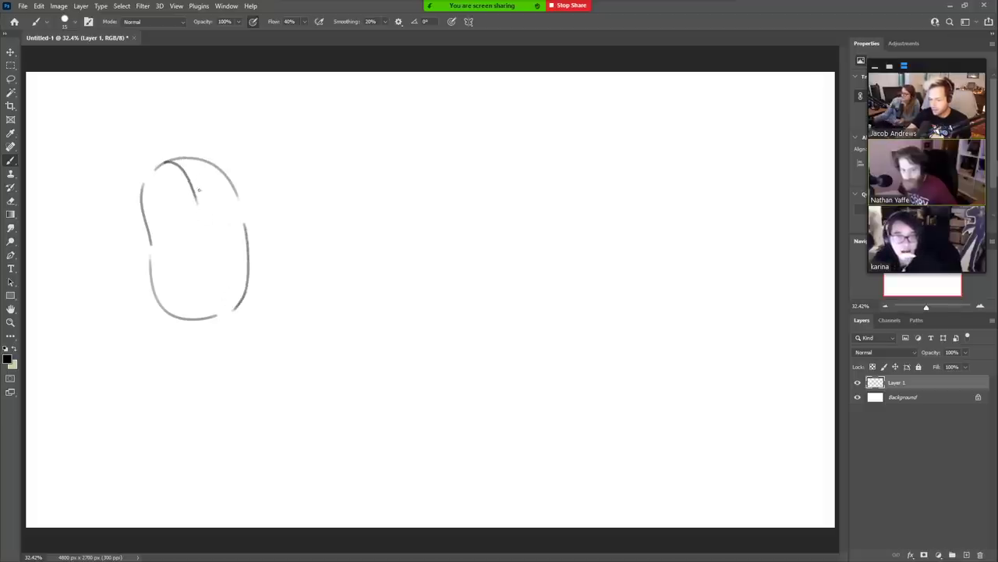
key("ctrl+z")
mouse_move(156, 167)
left_mouse_down()
mouse_move(210, 212)
mouse_move(188, 163)
left_mouse_up()
key("ctrl+z")
key("ctrl+z")
left_click_drag(202, 212, 185, 157)
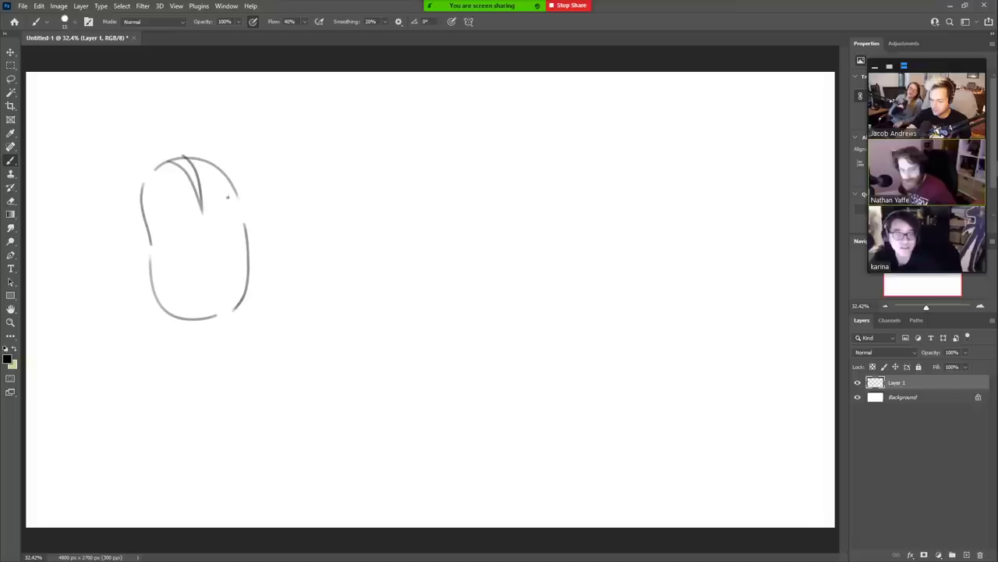
mouse_move(227, 195)
left_mouse_down()
mouse_move(227, 212)
mouse_move(221, 179)
mouse_move(224, 204)
left_mouse_up()
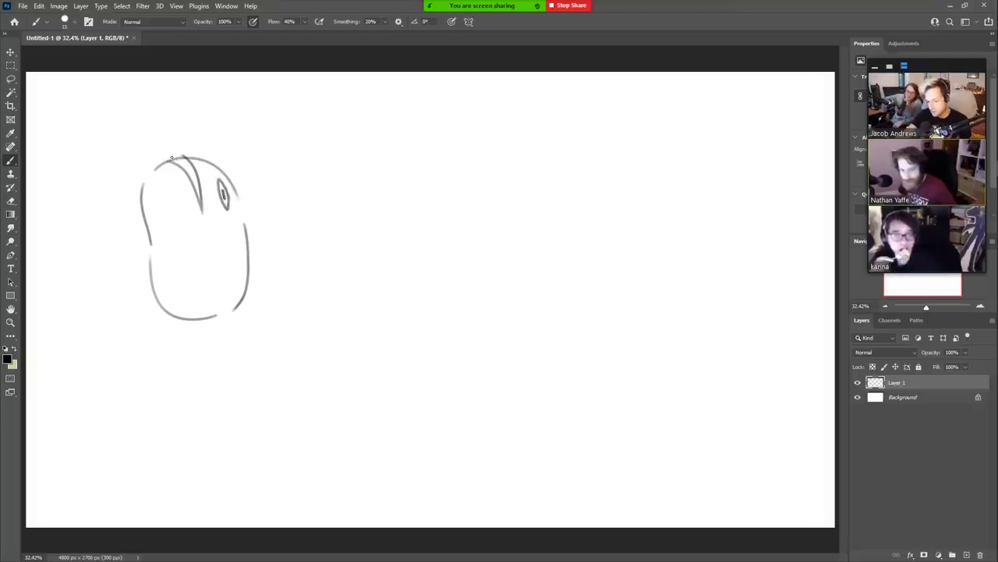
key("e")
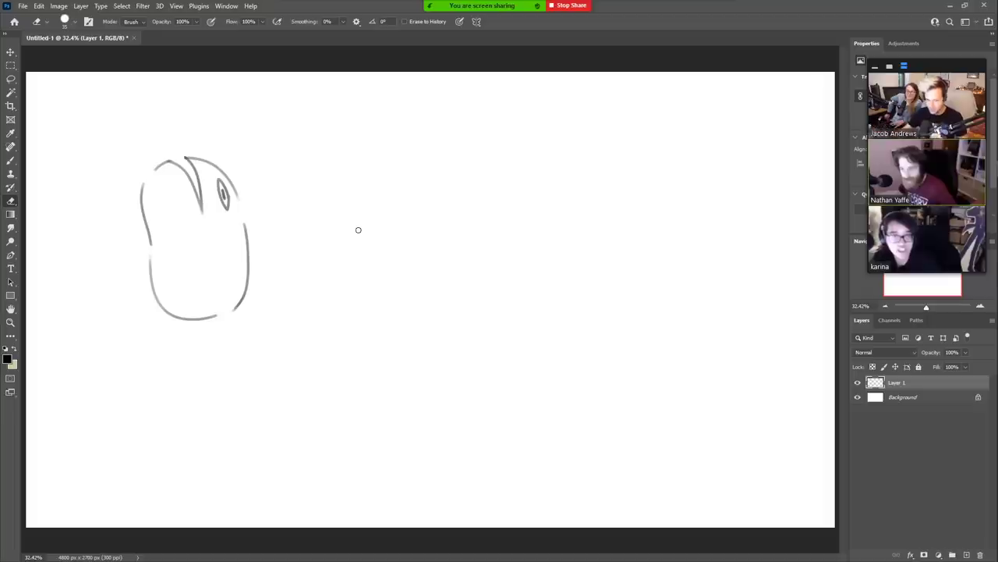
- Draw four long diagonal curves beside the rounded outline to test the brush, each starting lower than or outside the first
key("b")
mouse_move(351, 282)
left_mouse_down()
mouse_move(385, 233)
mouse_move(493, 164)
left_mouse_up()
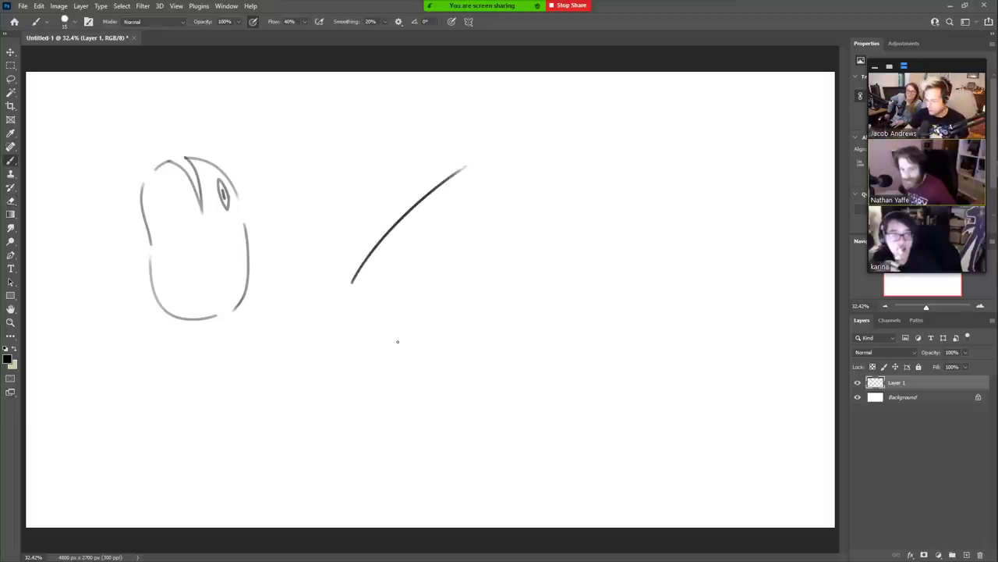
left_click_drag(397, 341, 561, 188)
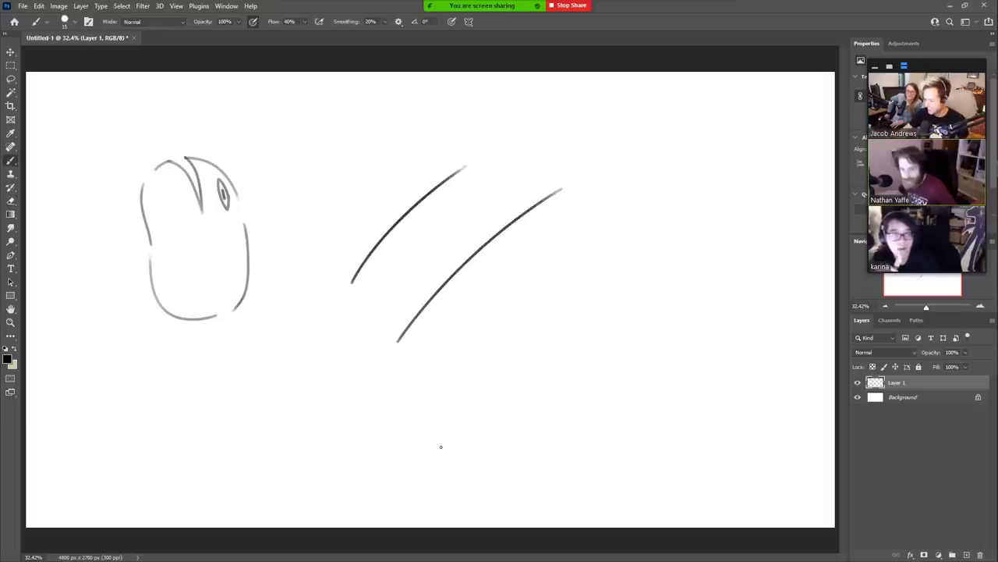
left_click_drag(441, 447, 448, 432)
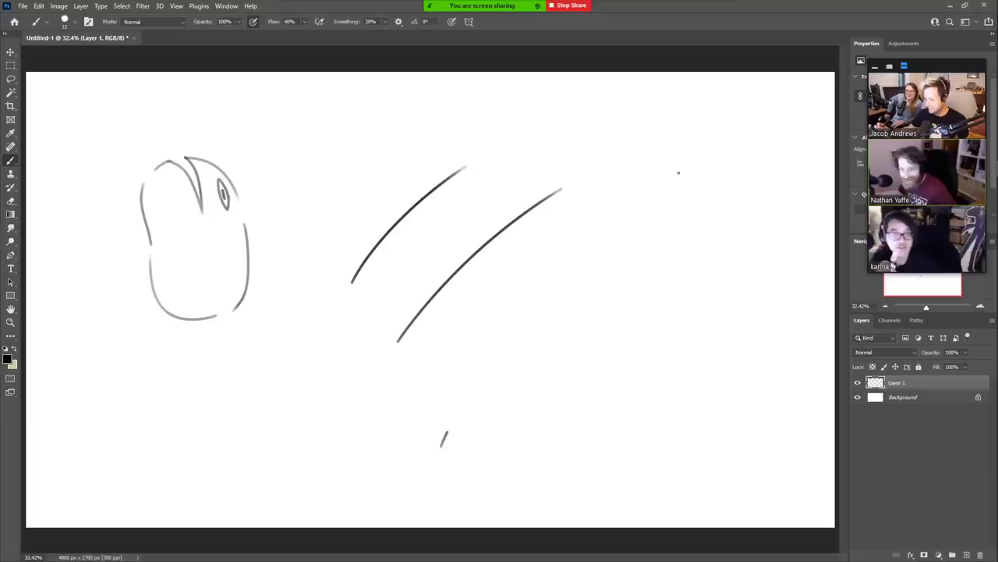
mouse_move(442, 446)
left_mouse_down()
mouse_move(515, 323)
mouse_move(666, 182)
left_mouse_up()
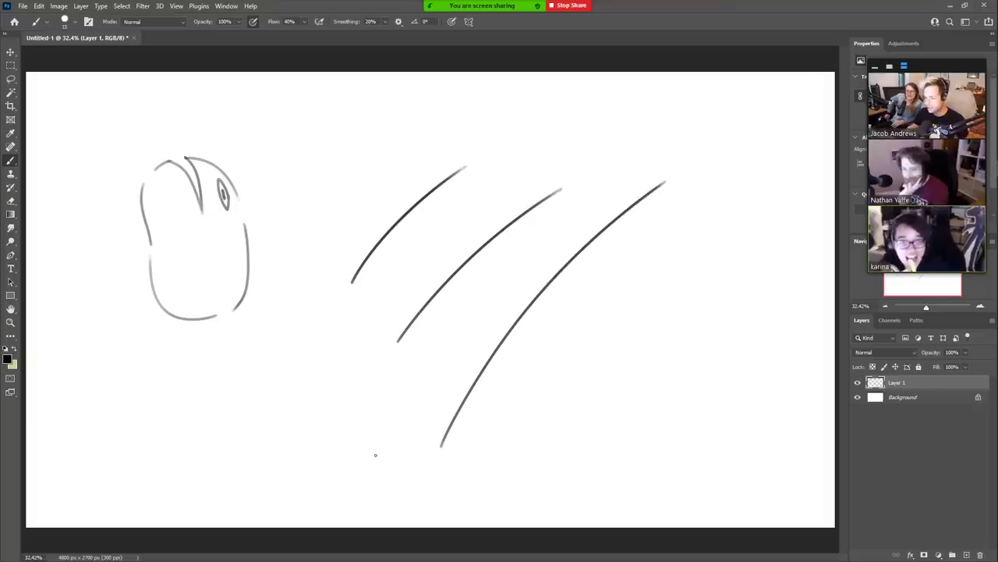
mouse_move(365, 462)
left_mouse_down()
mouse_move(542, 272)
mouse_move(704, 170)
left_mouse_up()
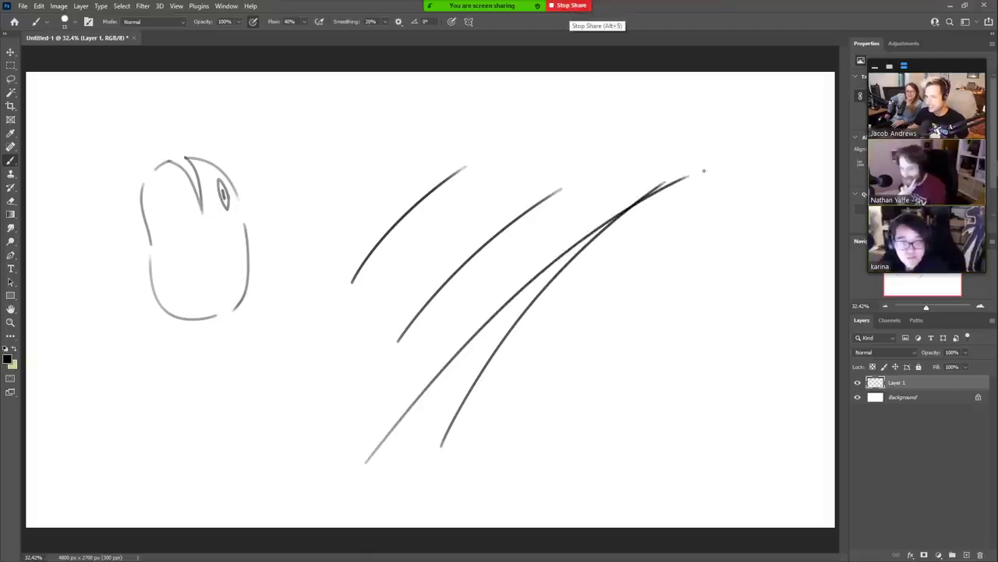
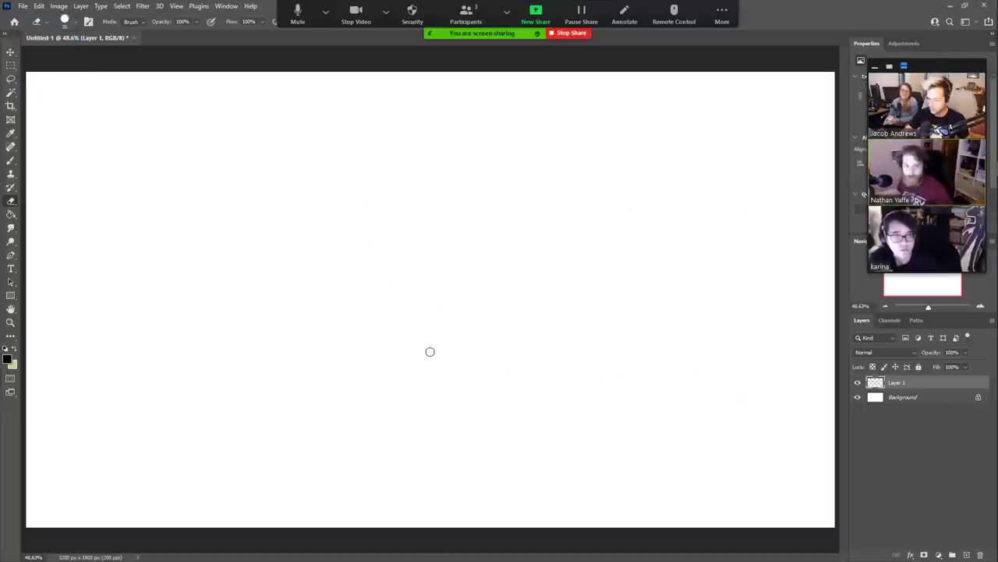
key("b")
left_click_drag(237, 385, 508, 315)
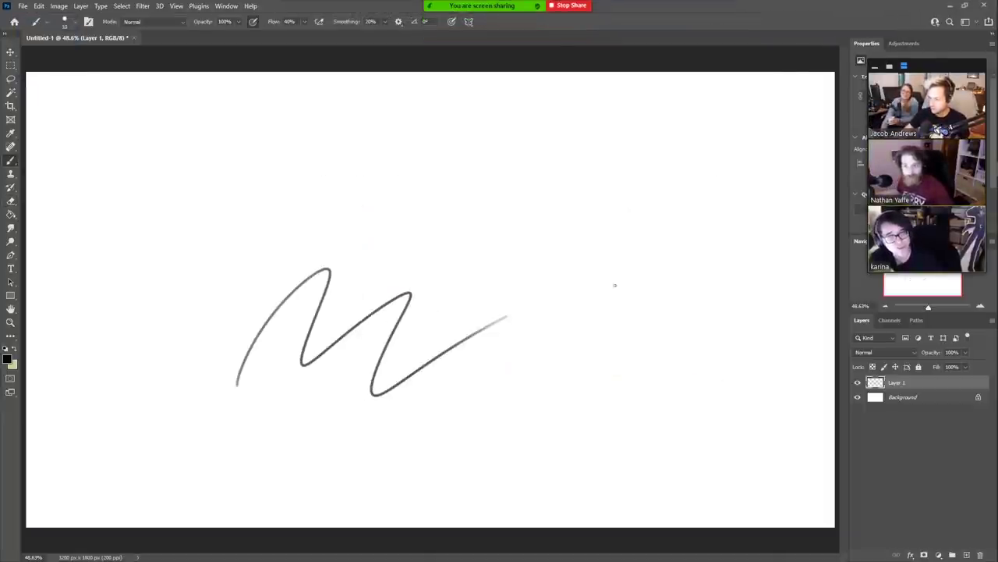
key("ctrl+z")
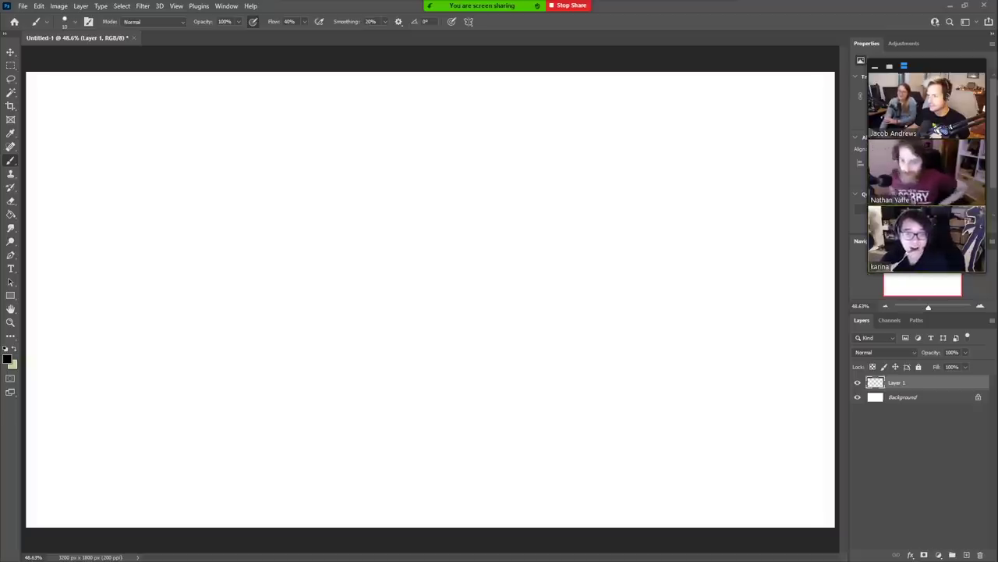
- Switch to the image search window to look over the bodybuilder reference photos and return to Photoshop
key("alt+Tab")
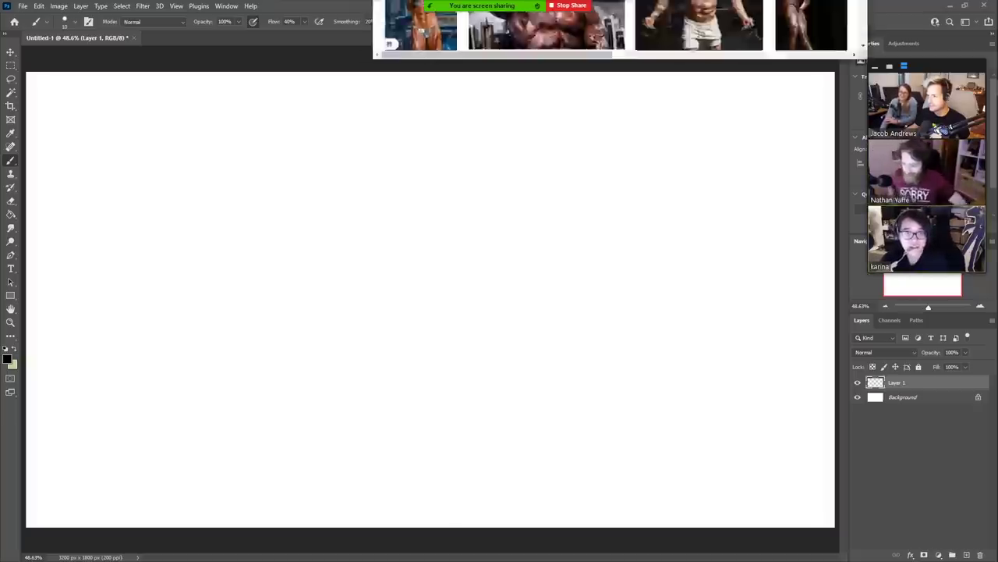
scroll(620, 30, "down", 3)
key("alt+Tab")
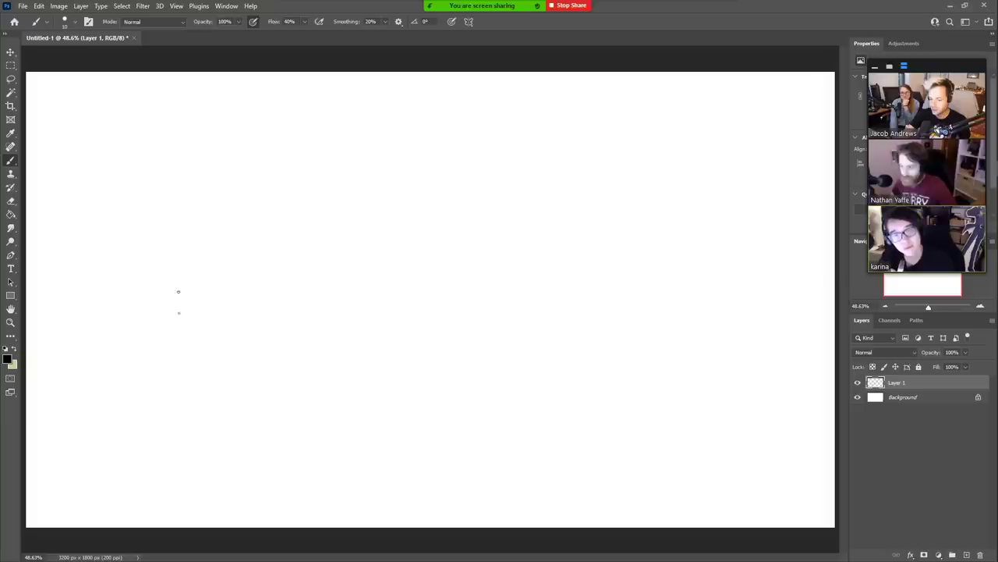
- Sketch a broad heart-shaped upper torso outline with two rounded lobes, undoing the first attempts at its side line
left_click_drag(178, 313, 181, 267)
key("ctrl+z")
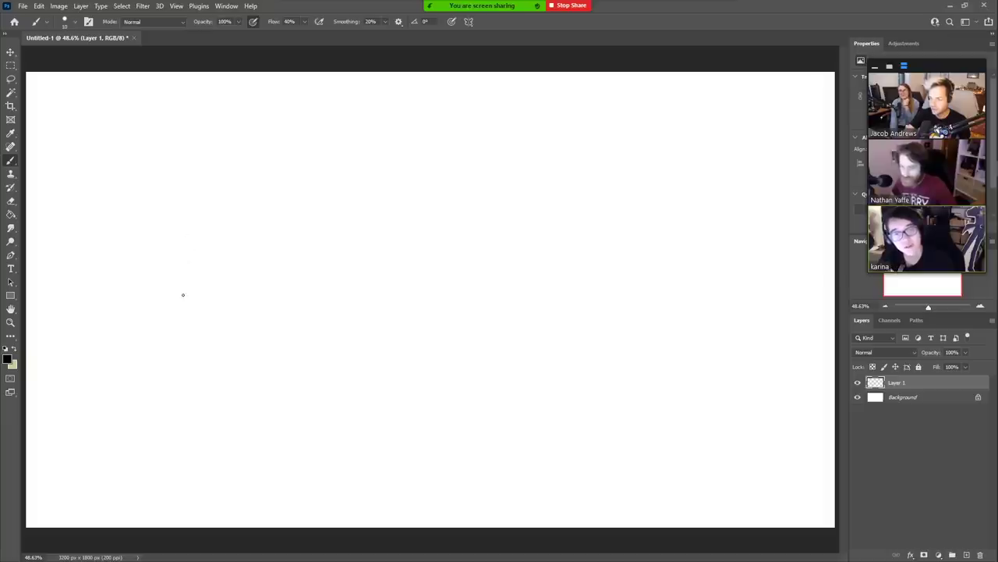
mouse_move(182, 305)
left_mouse_down()
mouse_move(179, 260)
mouse_move(181, 280)
mouse_move(158, 221)
left_mouse_up()
key("ctrl+z")
left_click_drag(180, 276, 154, 232)
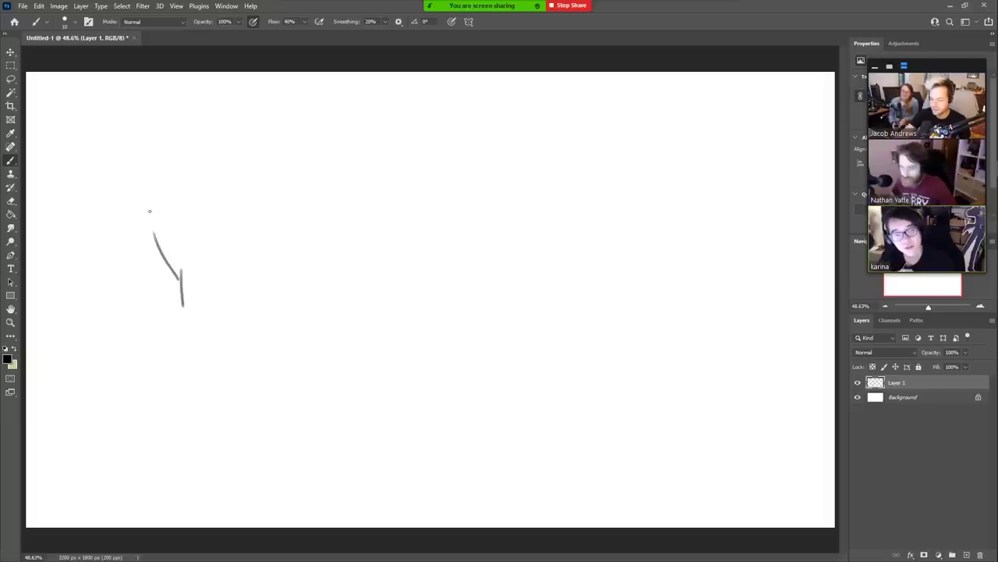
mouse_move(180, 282)
left_mouse_down()
mouse_move(219, 177)
mouse_move(265, 202)
mouse_move(224, 188)
mouse_move(267, 202)
mouse_move(262, 195)
mouse_move(317, 182)
mouse_move(266, 192)
mouse_move(288, 184)
mouse_move(337, 205)
mouse_move(306, 186)
mouse_move(336, 222)
mouse_move(334, 204)
mouse_move(329, 243)
mouse_move(307, 263)
left_mouse_up()
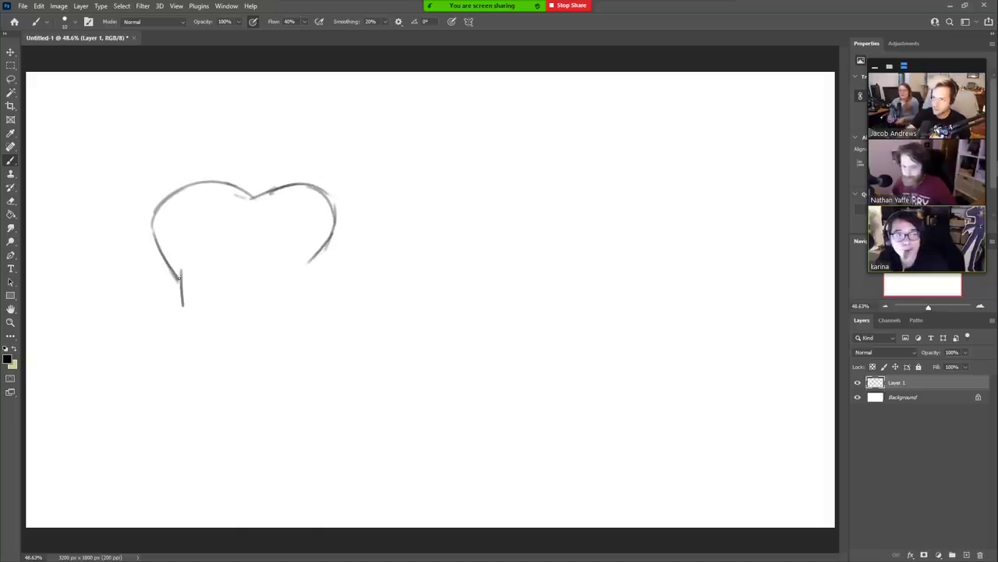
- Extend both sides of the torso downward with tapering lines, redraw the far lobe's curve, and erase the stray strokes inside it
left_click_drag(181, 274, 196, 327)
left_click_drag(178, 278, 181, 299)
left_click_drag(320, 248, 310, 264)
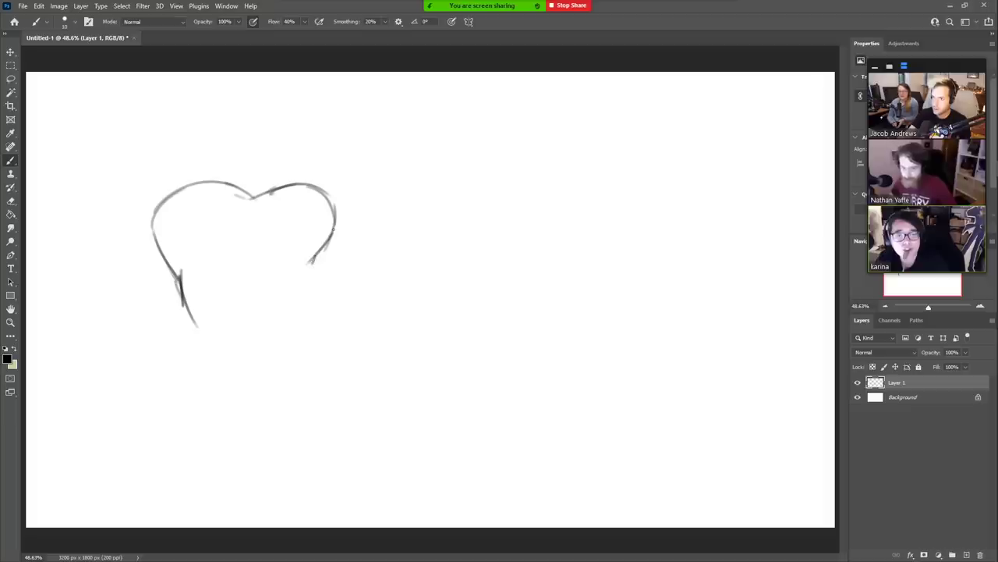
left_click_drag(332, 200, 310, 273)
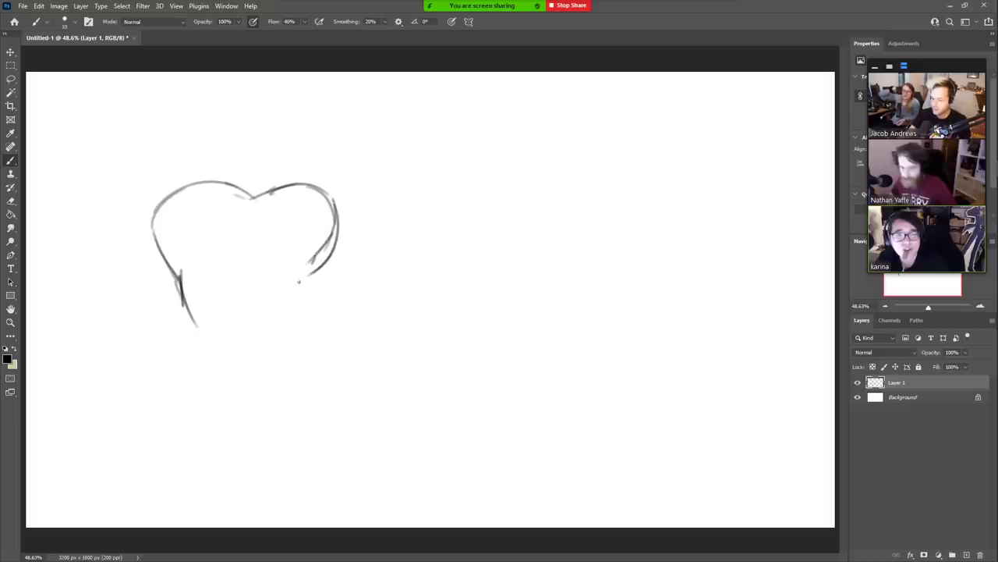
mouse_move(308, 276)
left_mouse_down()
mouse_move(290, 320)
mouse_move(330, 223)
mouse_move(326, 202)
left_mouse_up()
key("e")
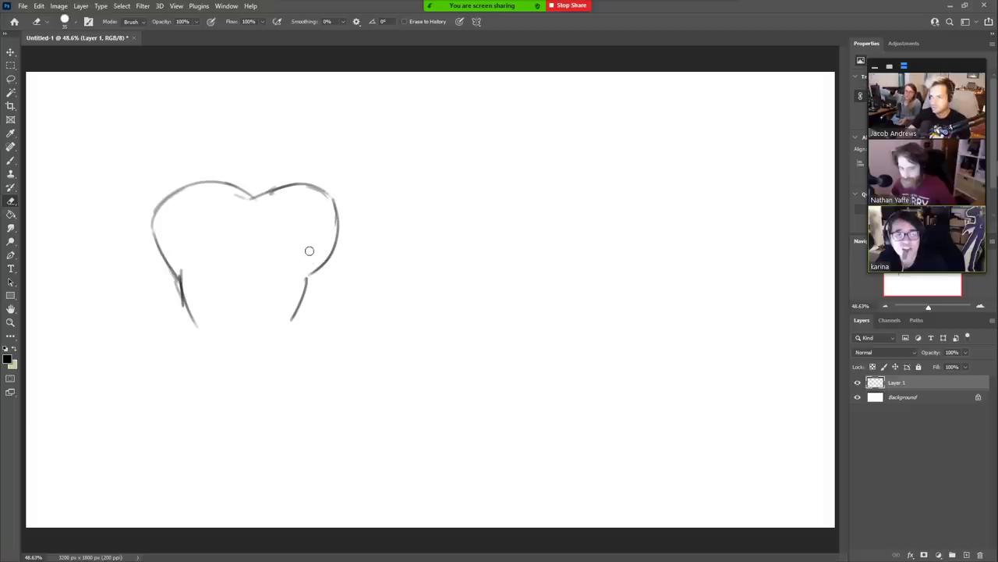
key("b")
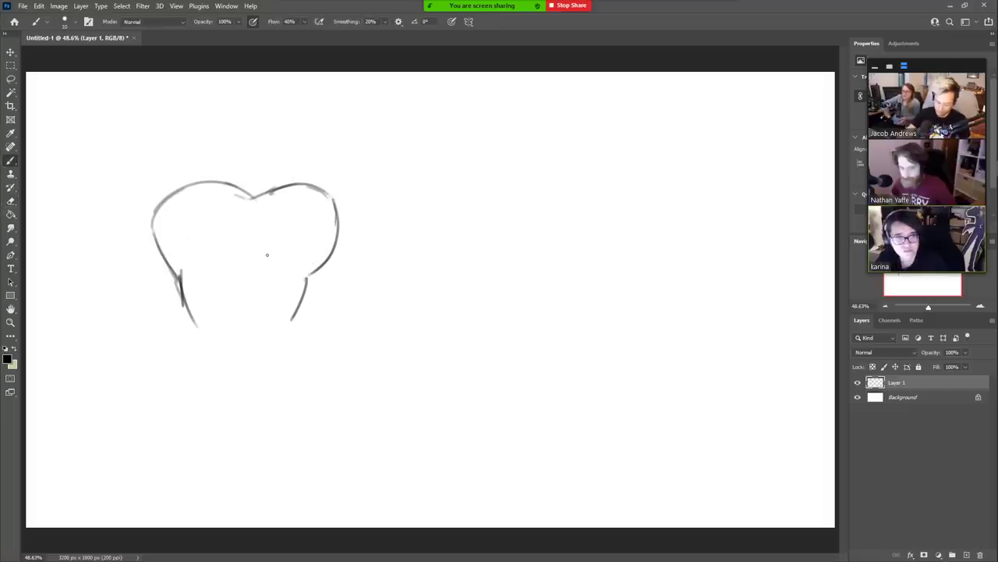
- Shift the torso outline toward the canvas centre and draw the lower curves of both chest muscles with a short dividing line
left_click_drag(285, 263, 322, 273)
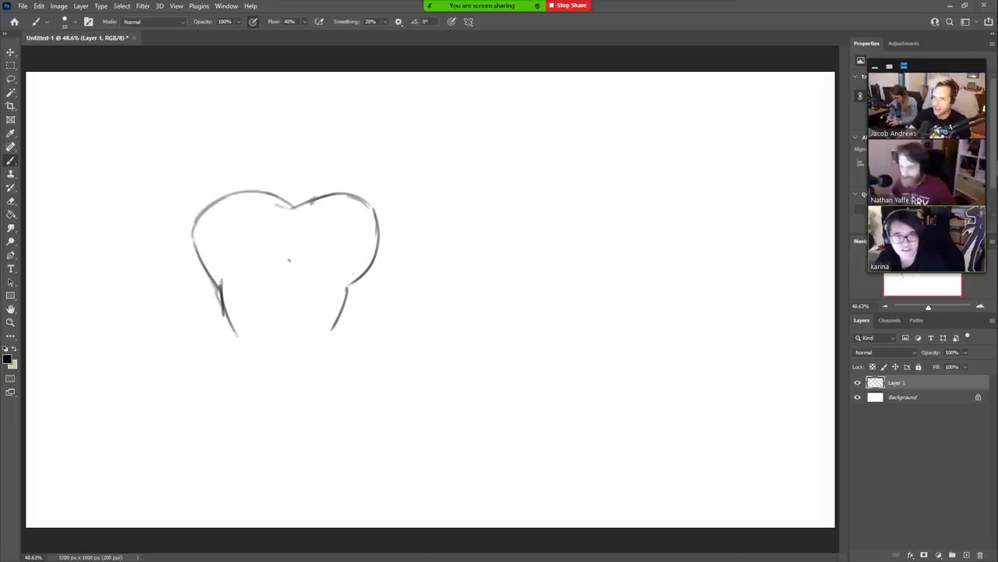
left_click_drag(289, 262, 209, 242)
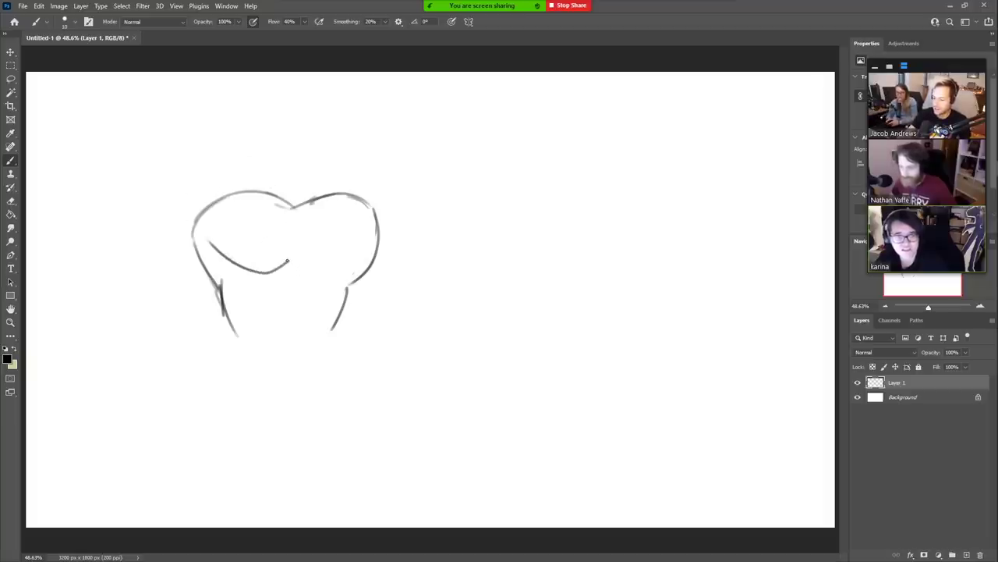
mouse_move(287, 263)
left_mouse_down()
mouse_move(296, 264)
mouse_move(331, 275)
mouse_move(307, 273)
mouse_move(367, 257)
left_mouse_up()
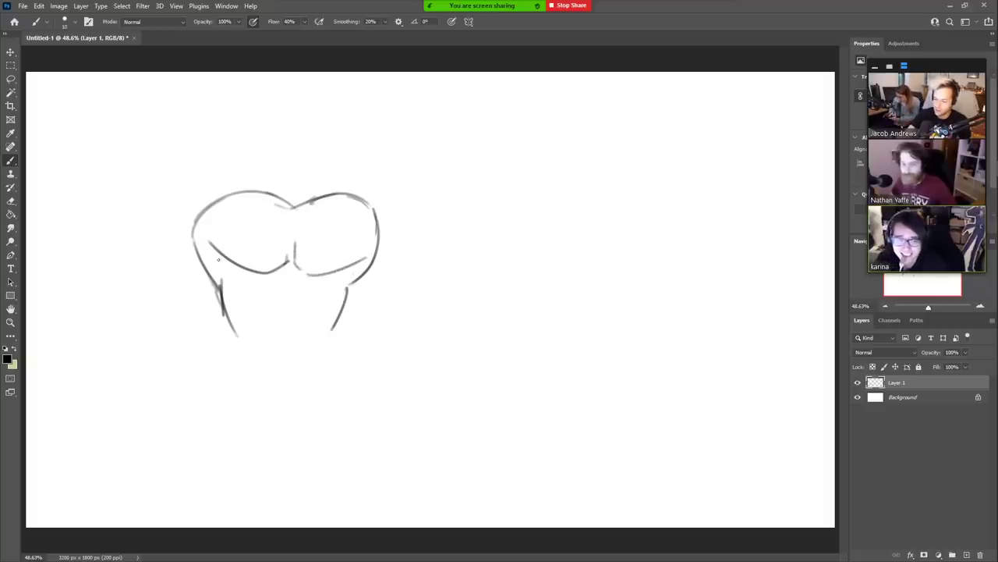
- Extend both waist lines up toward the chest and erase the stray mark at the notch between the lobes
left_click_drag(219, 259, 221, 281)
left_click_drag(351, 275, 348, 294)
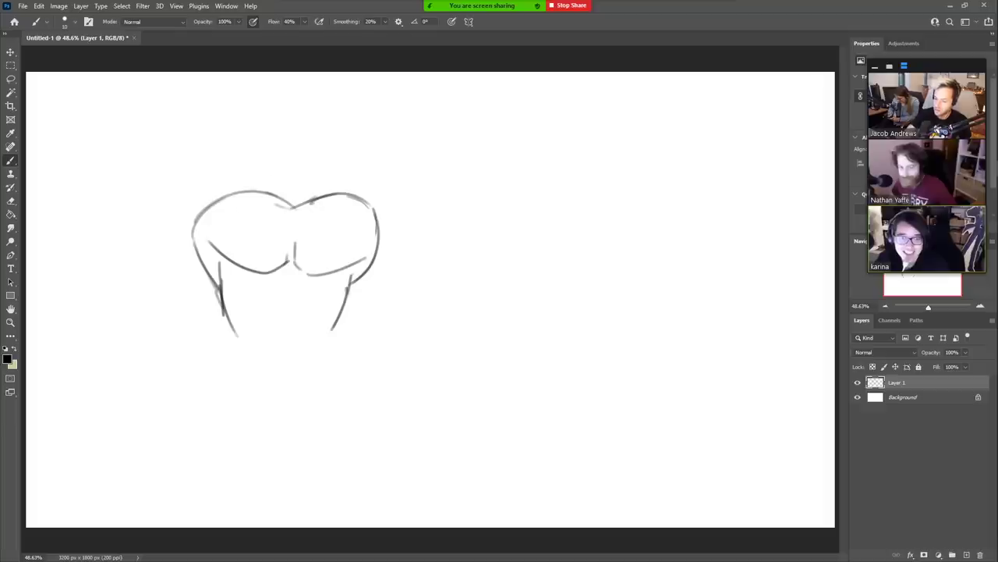
key("e")
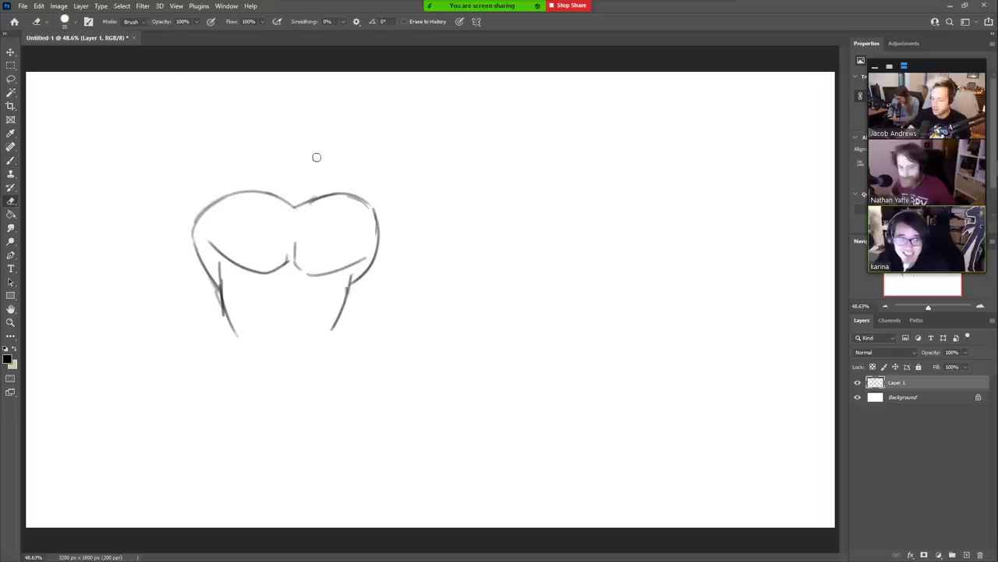
key("b")
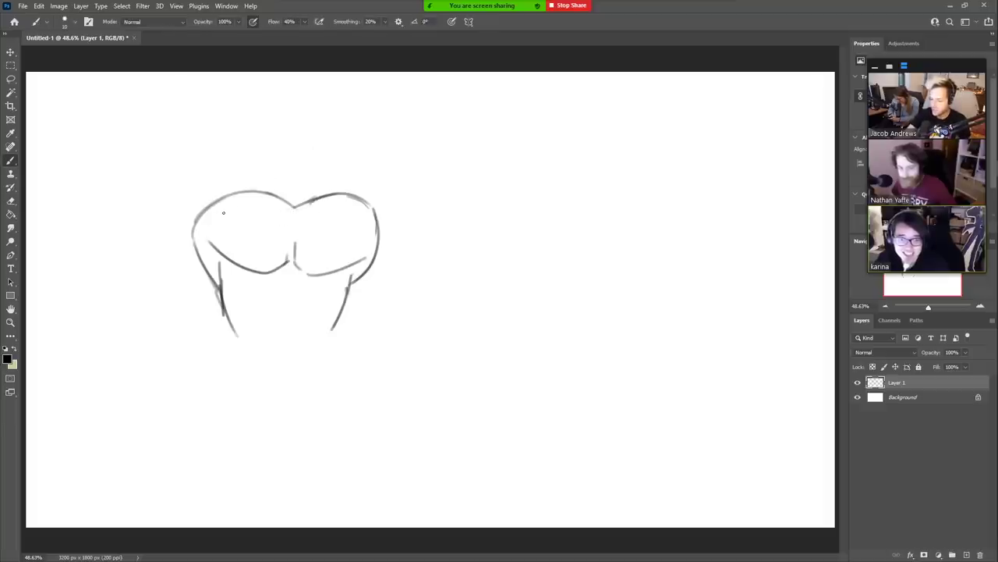
- Draw a wide smiling mouth across the upper chest and a small bulging eye on top of each lobe
mouse_move(224, 213)
left_mouse_down()
mouse_move(266, 221)
mouse_move(313, 211)
mouse_move(230, 210)
mouse_move(293, 229)
mouse_move(343, 223)
mouse_move(312, 227)
mouse_move(355, 213)
left_mouse_up()
key("ctrl+z")
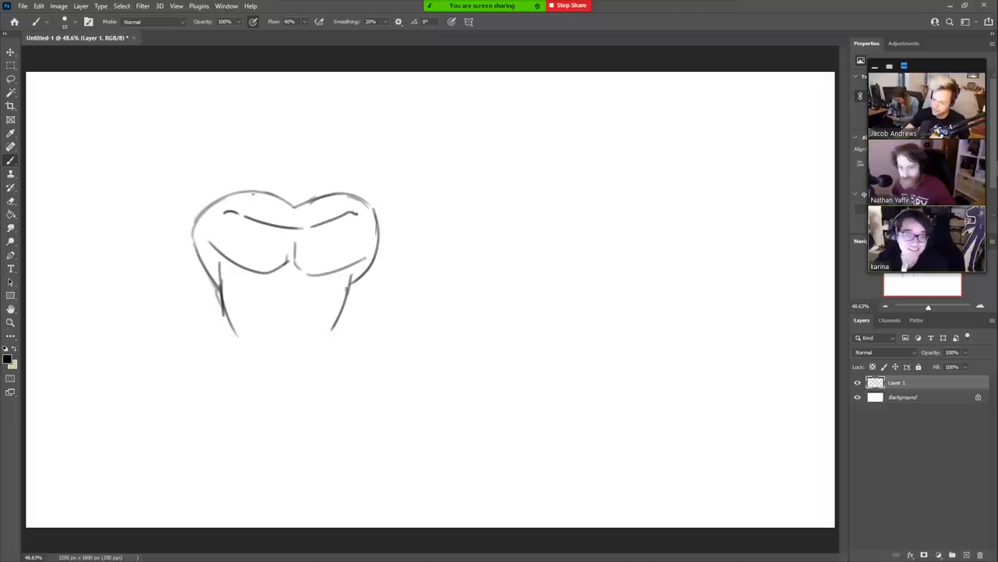
mouse_move(246, 188)
left_mouse_down()
mouse_move(273, 184)
mouse_move(248, 193)
mouse_move(273, 198)
mouse_move(340, 200)
left_mouse_up()
key("ctrl+z")
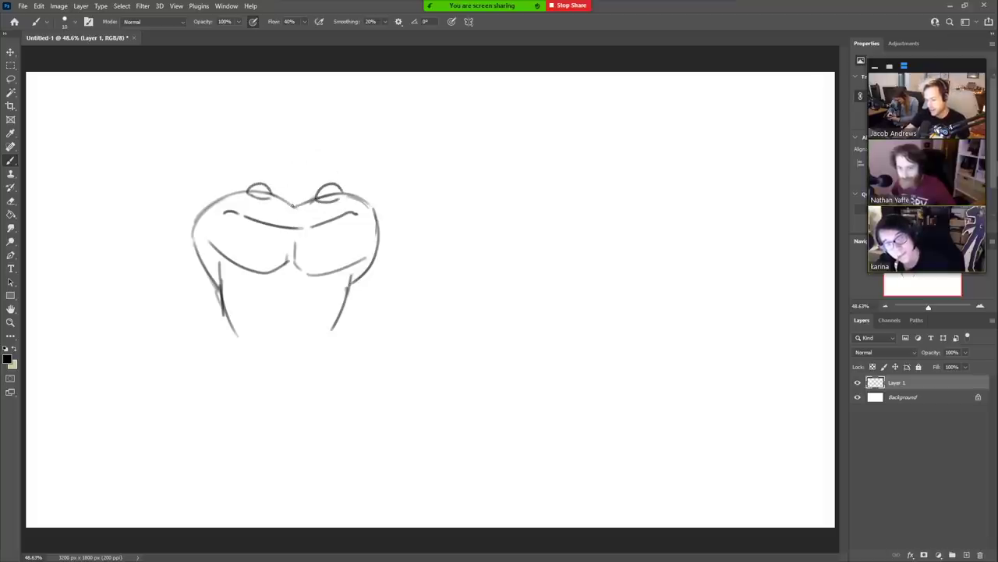
- Erase the body outline crossing the two eyes and add a small dark pupil to each eye
key("e")
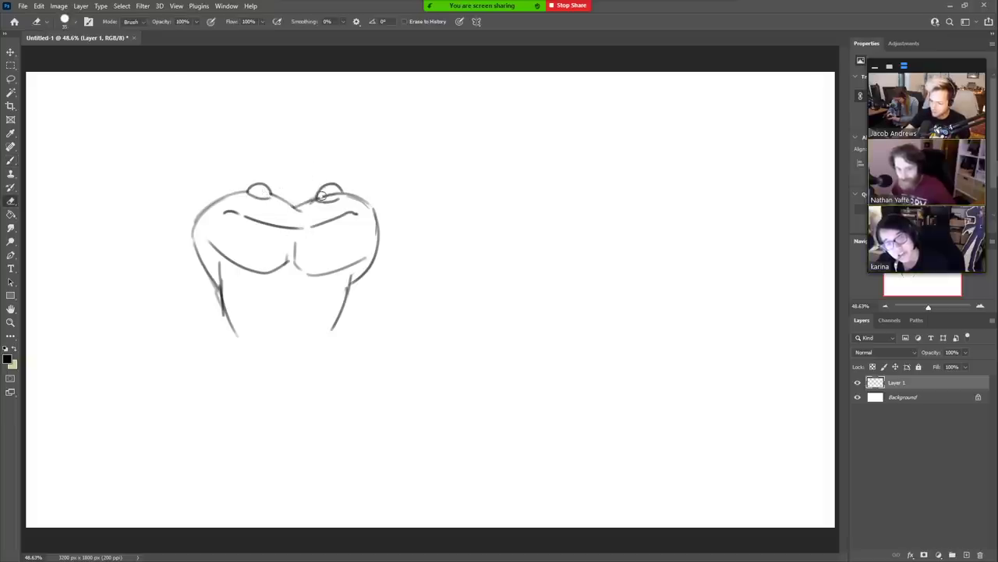
mouse_move(318, 194)
left_mouse_down()
mouse_move(335, 187)
mouse_move(325, 191)
mouse_move(343, 201)
mouse_move(328, 186)
mouse_move(337, 201)
mouse_move(346, 197)
left_mouse_up()
key("b")
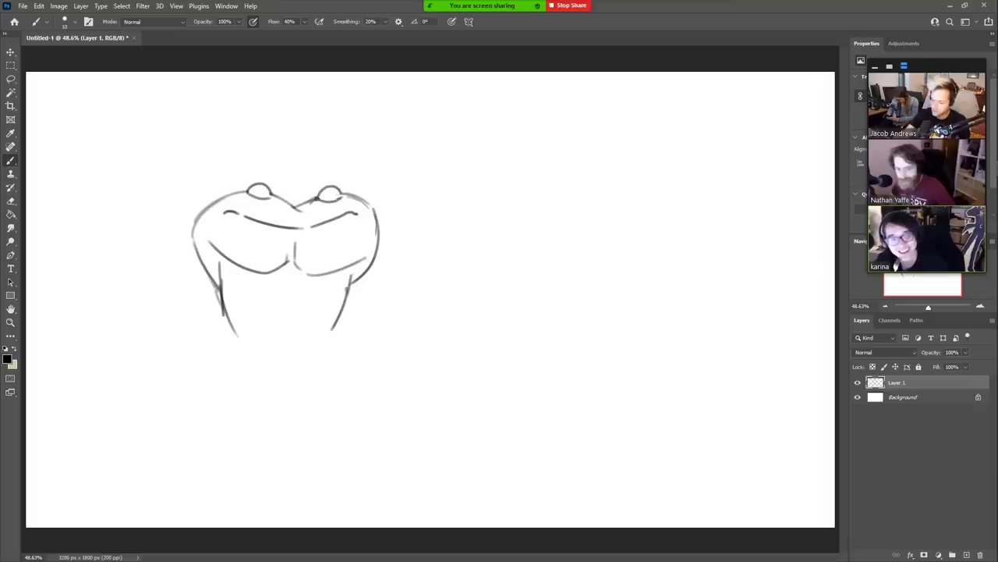
left_click_drag(252, 188, 258, 189)
left_click_drag(329, 191, 333, 193)
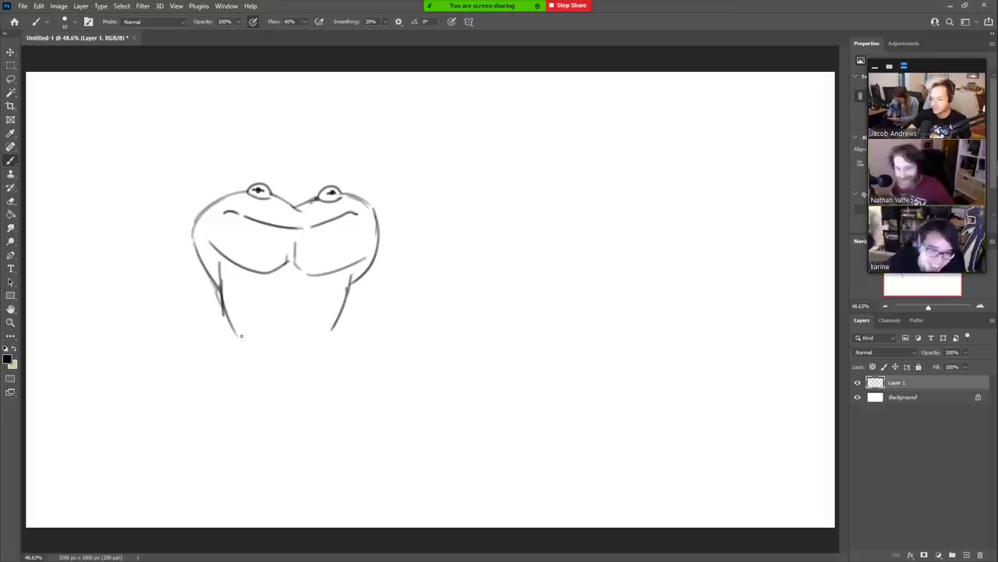
- Lengthen both side lines, close the torso with a curved waistline, and erase the stray stroke beside the left waist line
mouse_move(223, 304)
left_mouse_down()
mouse_move(252, 351)
mouse_move(248, 342)
mouse_move(316, 351)
mouse_move(340, 319)
mouse_move(324, 345)
left_mouse_up()
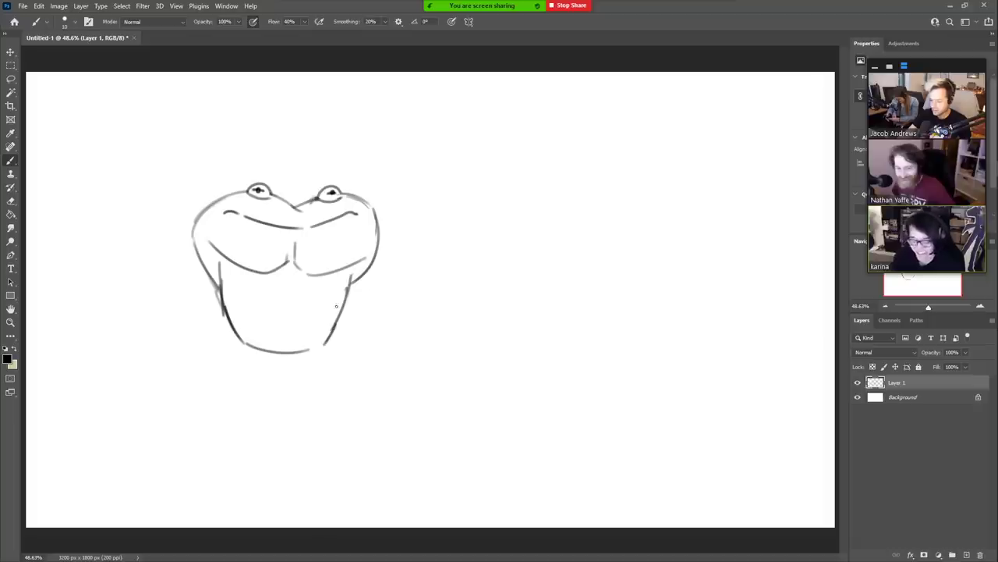
key("e")
key("b")
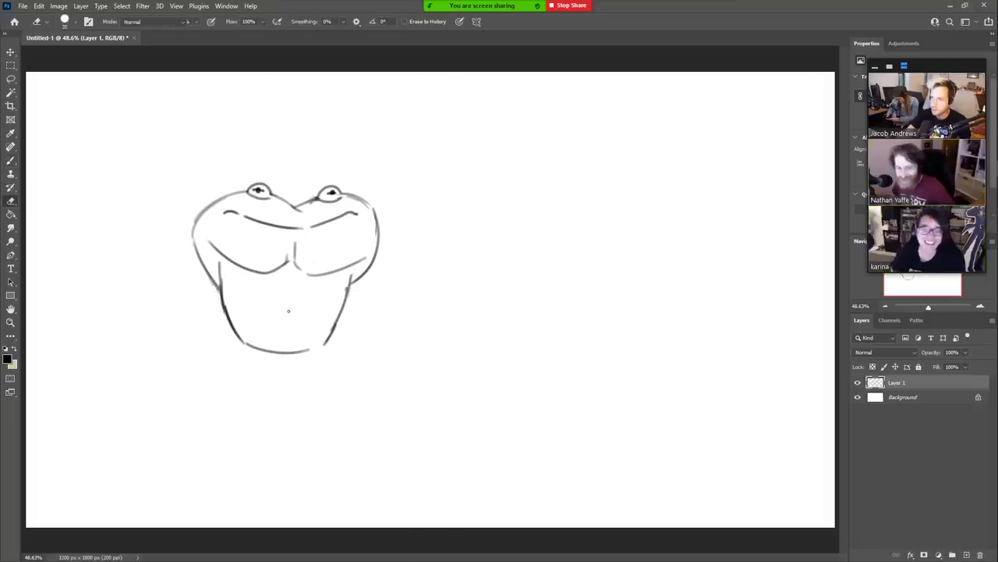
- Draw the abdominal muscles with a centre line, curved contours under the chest, and short tapering strokes down to the waist
left_click_drag(294, 266, 289, 297)
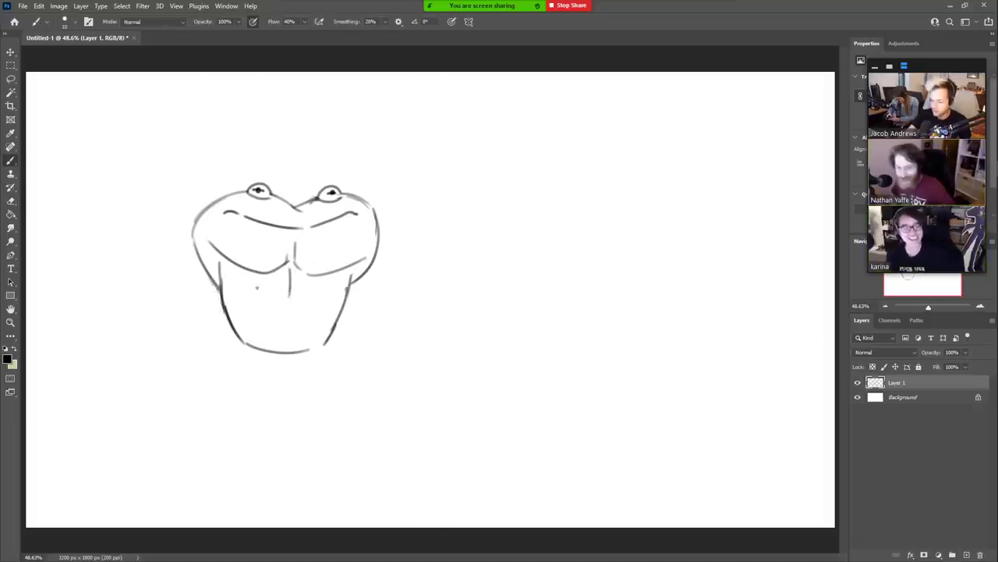
mouse_move(239, 271)
left_mouse_down()
mouse_move(269, 306)
mouse_move(301, 302)
mouse_move(295, 309)
mouse_move(329, 300)
mouse_move(320, 306)
mouse_move(334, 284)
left_mouse_up()
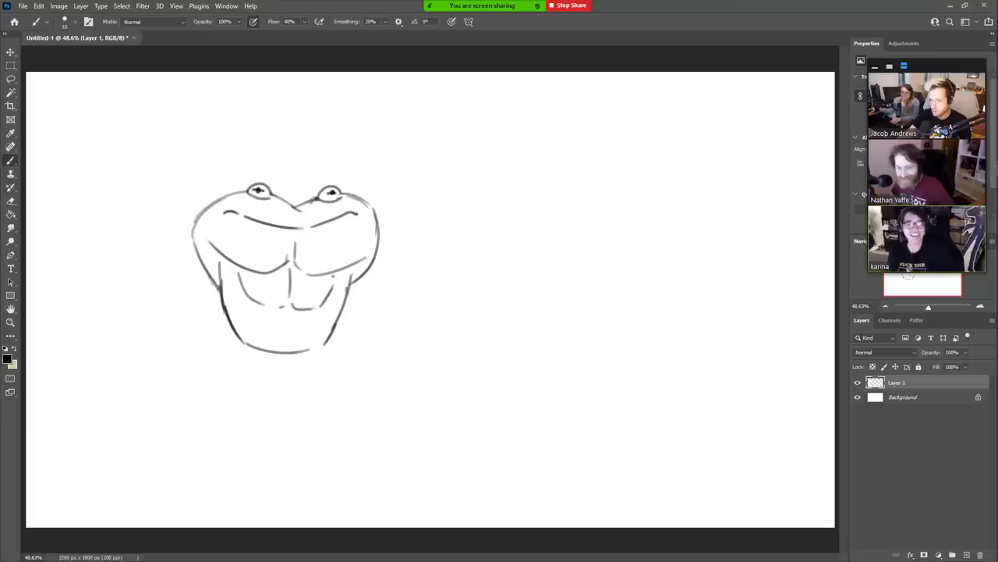
left_click_drag(253, 307, 267, 340)
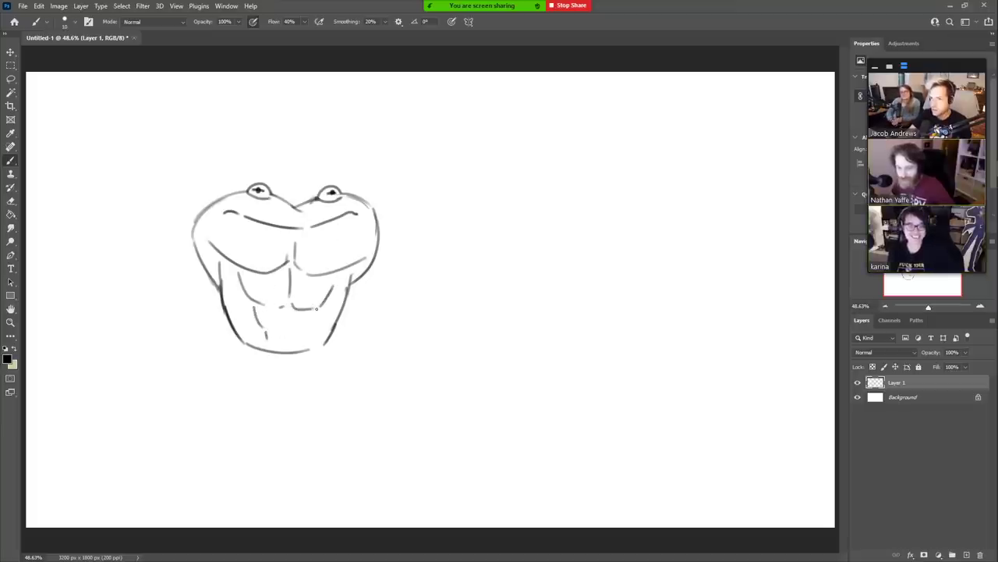
left_click_drag(316, 309, 307, 341)
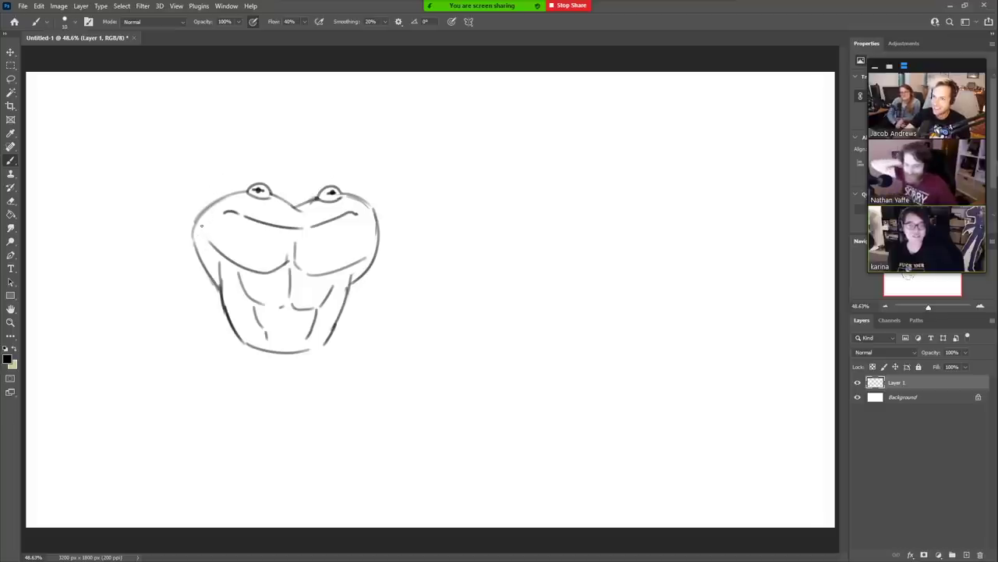
- Draw broader shoulder curves outward from both eyes and erase the old lobe outlines beneath them
mouse_move(199, 225)
left_mouse_down()
mouse_move(205, 234)
mouse_move(226, 187)
mouse_move(250, 192)
mouse_move(221, 186)
mouse_move(188, 207)
left_mouse_up()
key("ctrl+z")
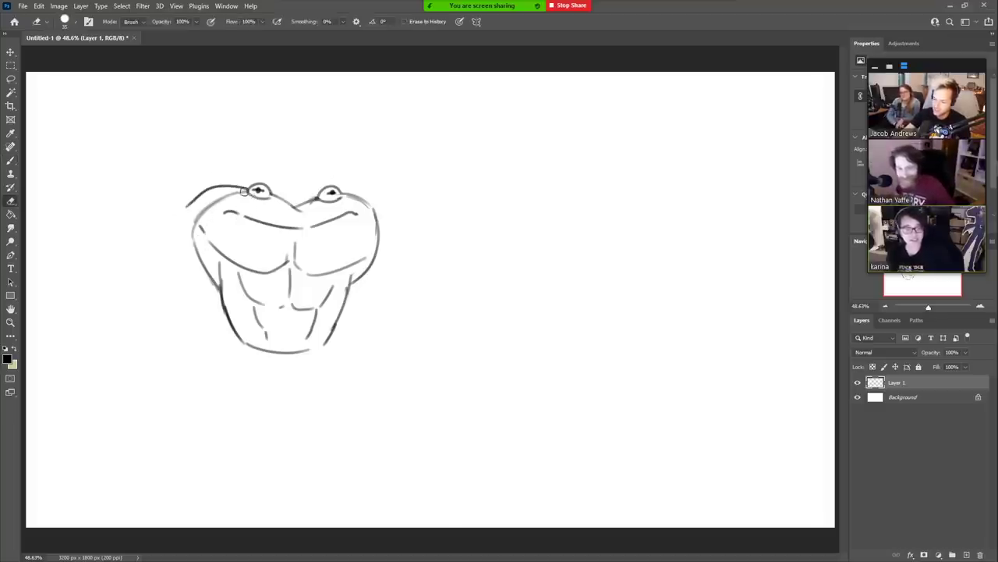
left_click_drag(339, 190, 396, 208)
key("e")
key("b")
key("e")
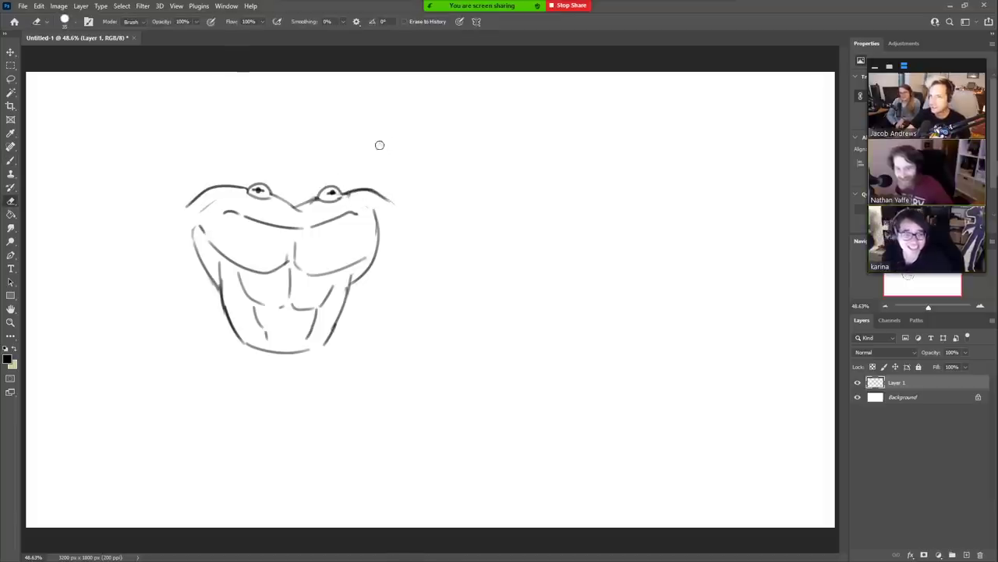
key("b")
key("e")
left_click_drag(201, 213, 214, 206)
key("b")
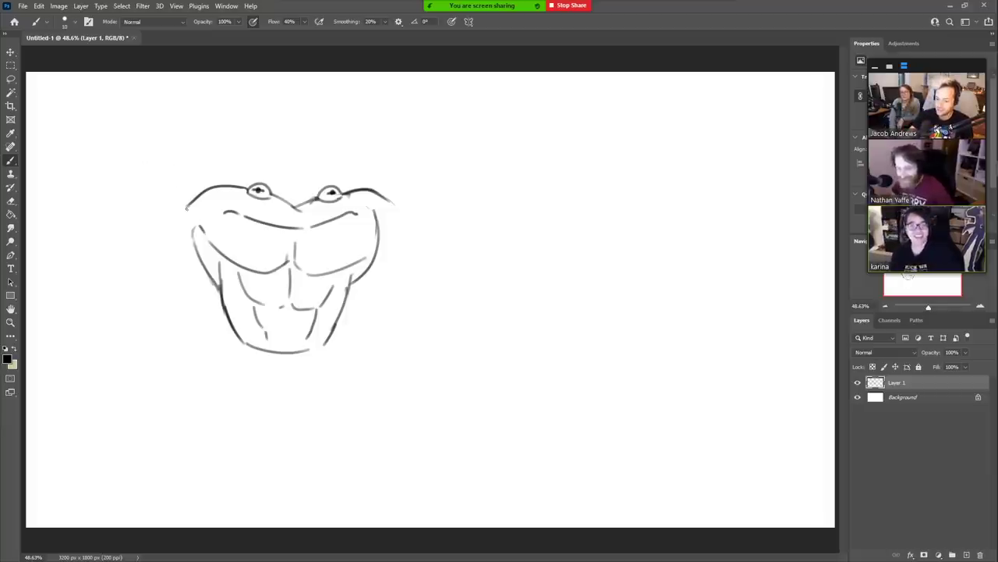
- Draw the flexed left upper arm with a rounded bicep, an inner muscle line, and a curved underside
mouse_move(188, 209)
left_mouse_down()
mouse_move(130, 192)
mouse_move(179, 154)
mouse_move(126, 200)
left_mouse_up()
left_click_drag(178, 182, 189, 207)
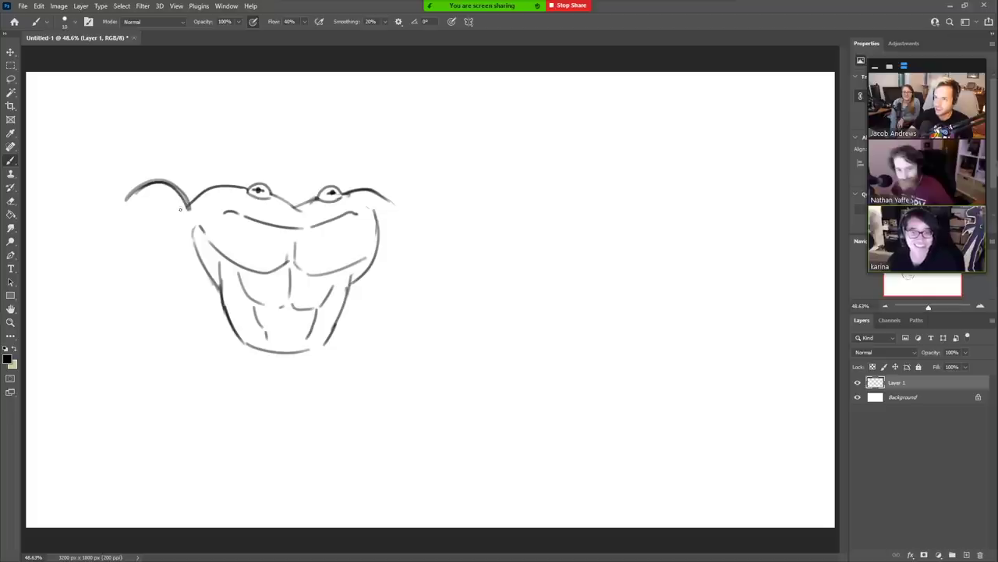
mouse_move(121, 213)
left_mouse_down()
mouse_move(172, 229)
mouse_move(196, 250)
mouse_move(121, 239)
left_mouse_up()
key("ctrl+z")
left_click_drag(200, 259, 116, 242)
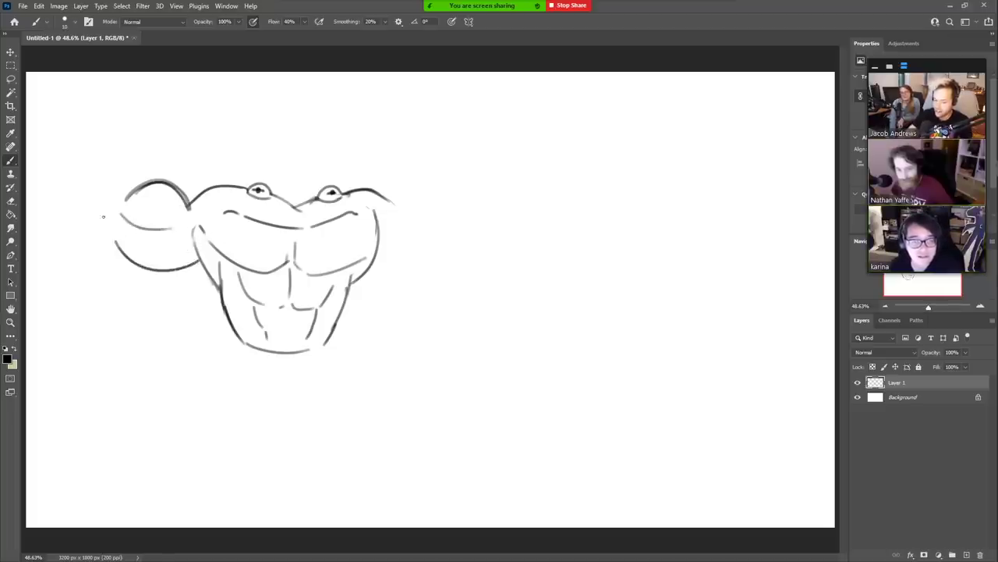
- Draw the raised left forearm from the bicep, redoing its outer line until the bent elbow meets the upper arm's underside
left_click_drag(129, 206, 118, 218)
left_click_drag(127, 147, 131, 204)
mouse_move(99, 125)
left_mouse_down()
mouse_move(63, 196)
mouse_move(102, 239)
left_mouse_up()
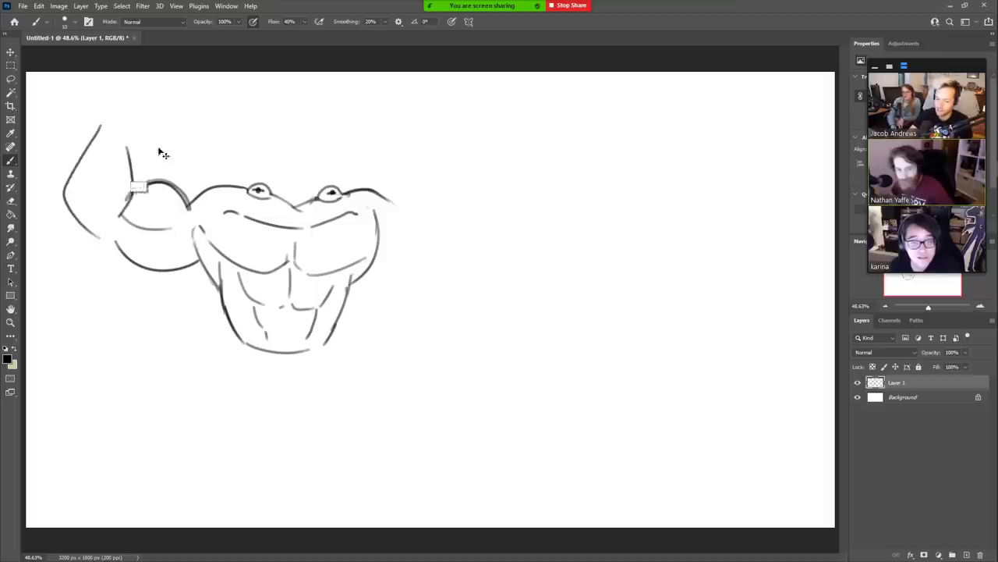
key("ctrl+z")
key("ctrl+z")
left_click_drag(118, 134, 108, 251)
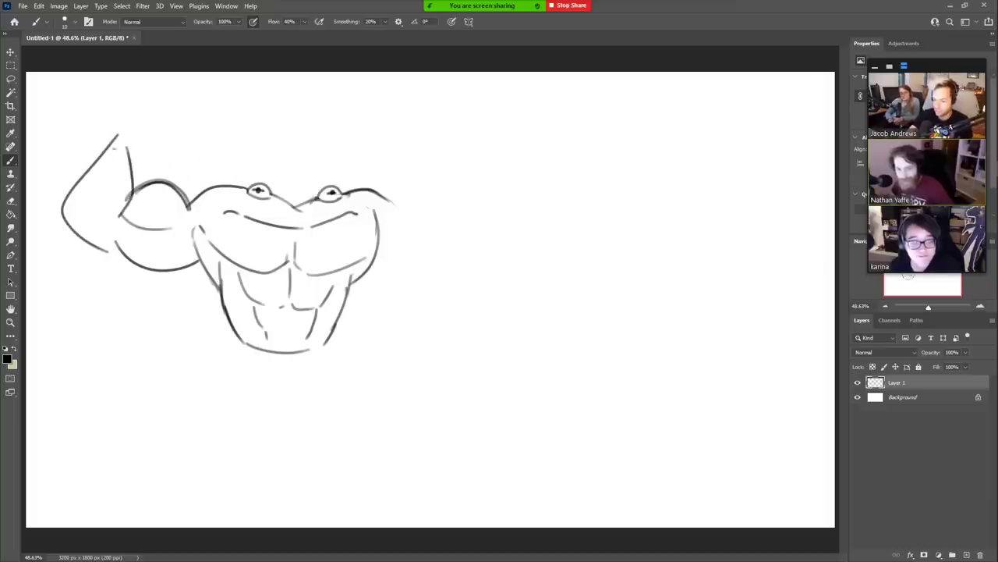
key("ctrl+z")
mouse_move(121, 130)
left_mouse_down()
mouse_move(76, 200)
mouse_move(117, 250)
left_mouse_up()
- Add an inner muscle contour to the left forearm and draw a blocky fist bent inward at its end
mouse_move(121, 215)
left_mouse_down()
mouse_move(97, 209)
mouse_move(98, 181)
left_mouse_up()
mouse_move(123, 126)
left_mouse_down()
mouse_move(184, 119)
mouse_move(137, 148)
left_mouse_up()
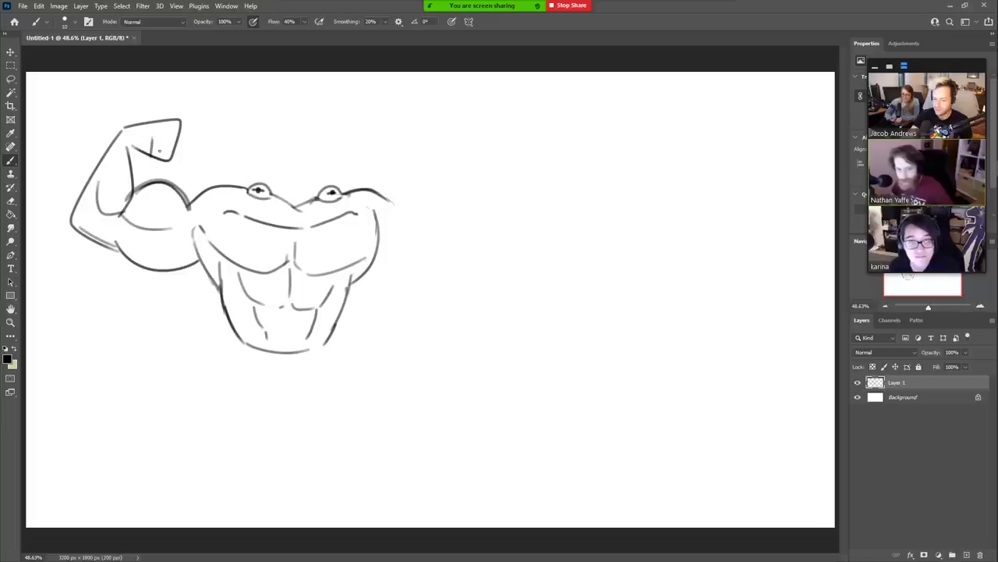
left_click_drag(181, 120, 179, 155)
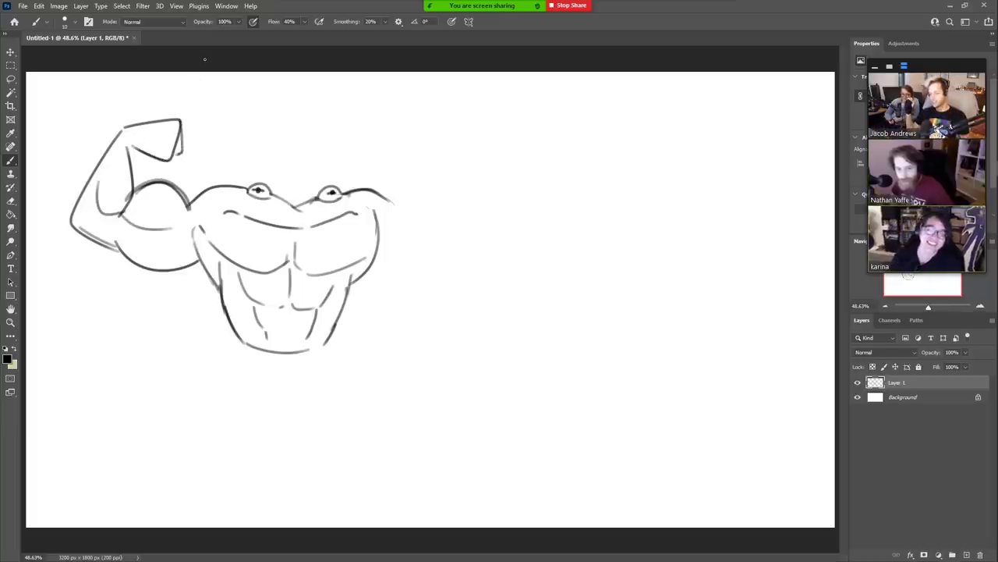
- Erase the left shoulder curve and redraw it higher and bolder between the bicep and the left eye
key("e")
mouse_move(189, 207)
left_mouse_down()
mouse_move(238, 184)
mouse_move(190, 209)
left_mouse_up()
key("e")
key("b")
mouse_move(136, 191)
left_mouse_down()
mouse_move(164, 182)
mouse_move(189, 206)
mouse_move(183, 189)
mouse_move(238, 186)
mouse_move(224, 177)
mouse_move(251, 191)
left_mouse_up()
key("e")
key("b")
key("ctrl+z")
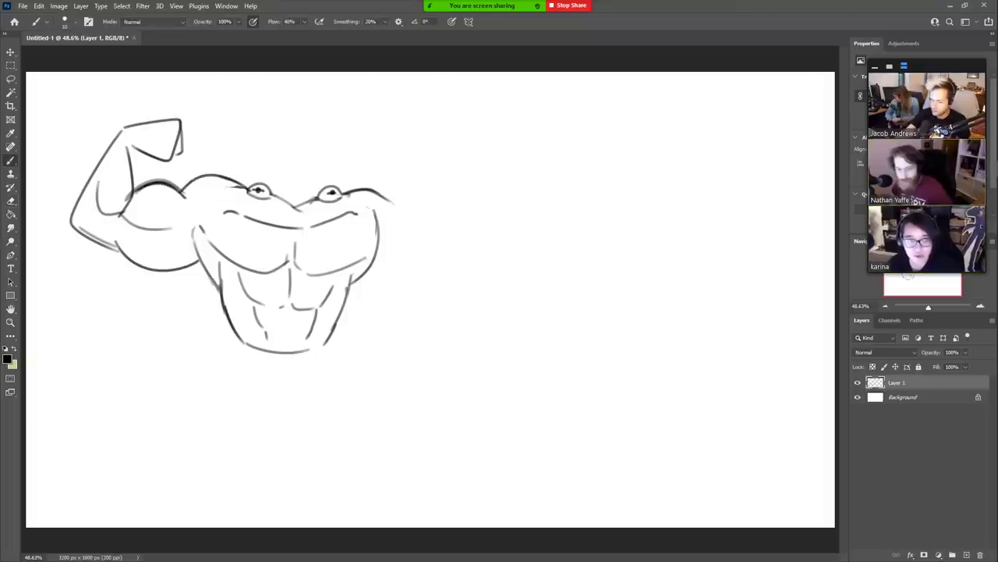
mouse_move(183, 191)
left_mouse_down()
mouse_move(240, 185)
mouse_move(240, 195)
left_mouse_up()
key("e")
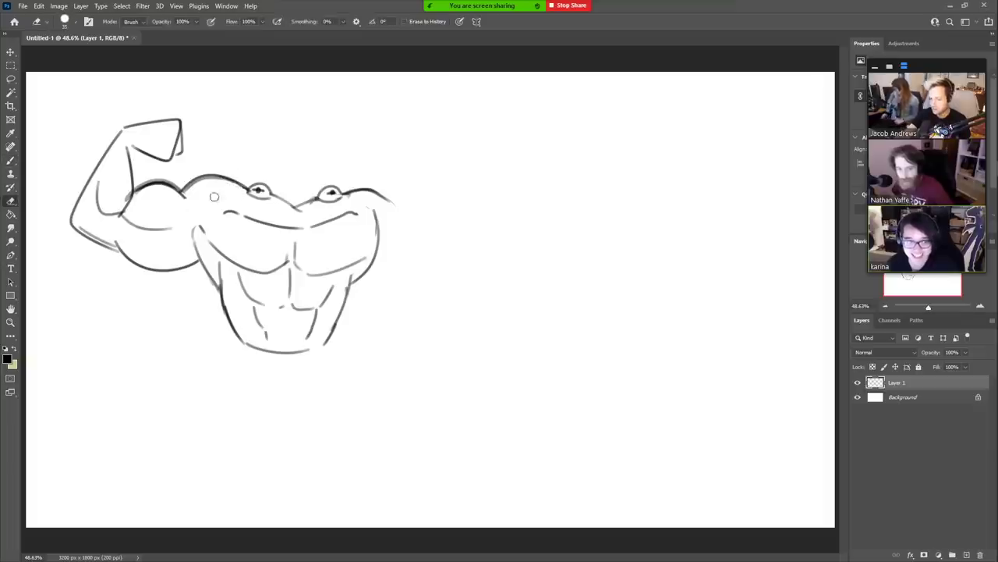
- Erase the old outline at the left armpit and draw a short diagonal line joining the arm to the chest
left_click_drag(190, 228, 198, 246)
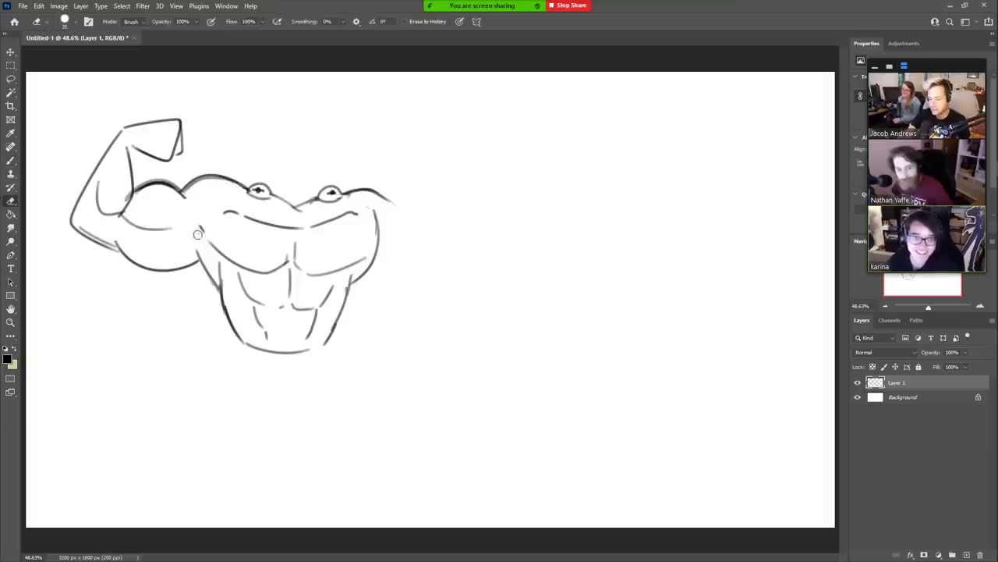
key("b")
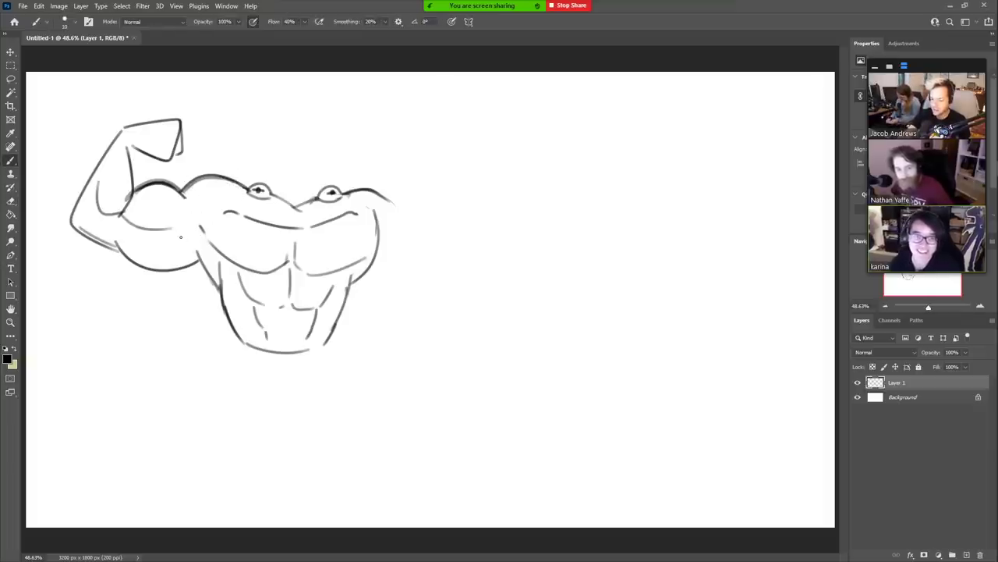
left_click_drag(180, 236, 211, 251)
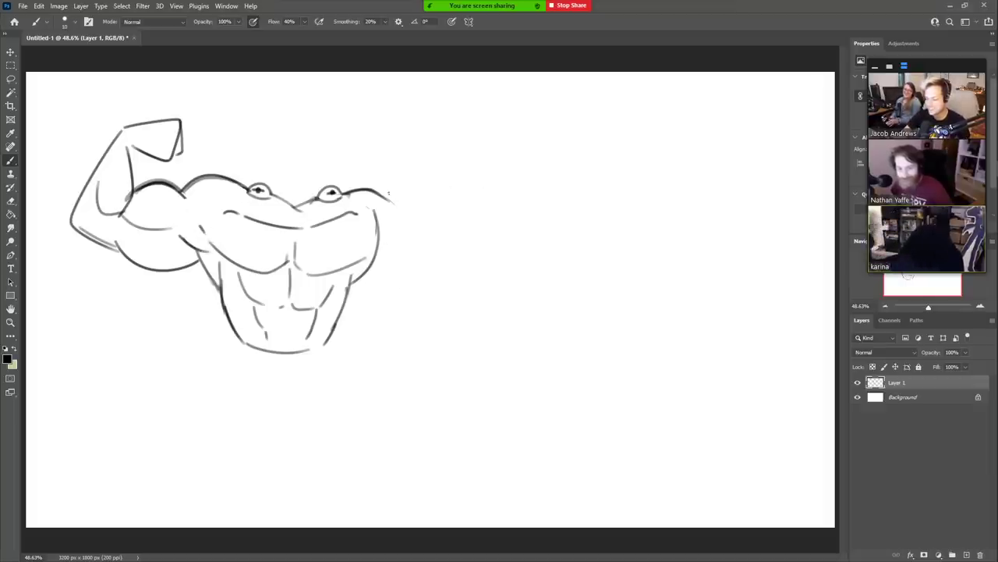
- Redraw the right shoulder curve farther outward and erase the old side outline of the right lobe
mouse_move(344, 193)
left_mouse_down()
mouse_move(376, 185)
mouse_move(393, 207)
left_mouse_up()
key("e")
key("b")
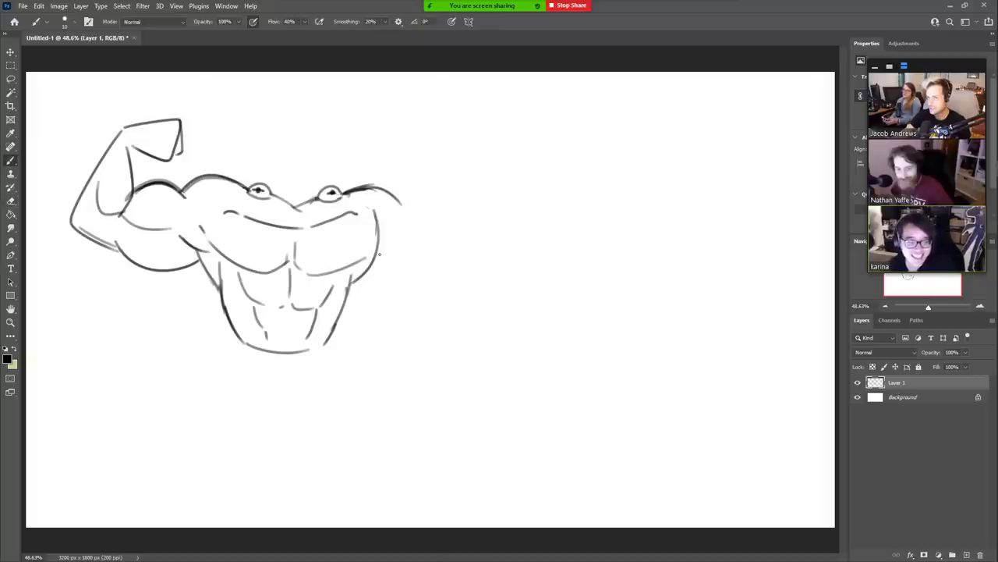
key("e")
left_click_drag(355, 280, 378, 230)
key("b")
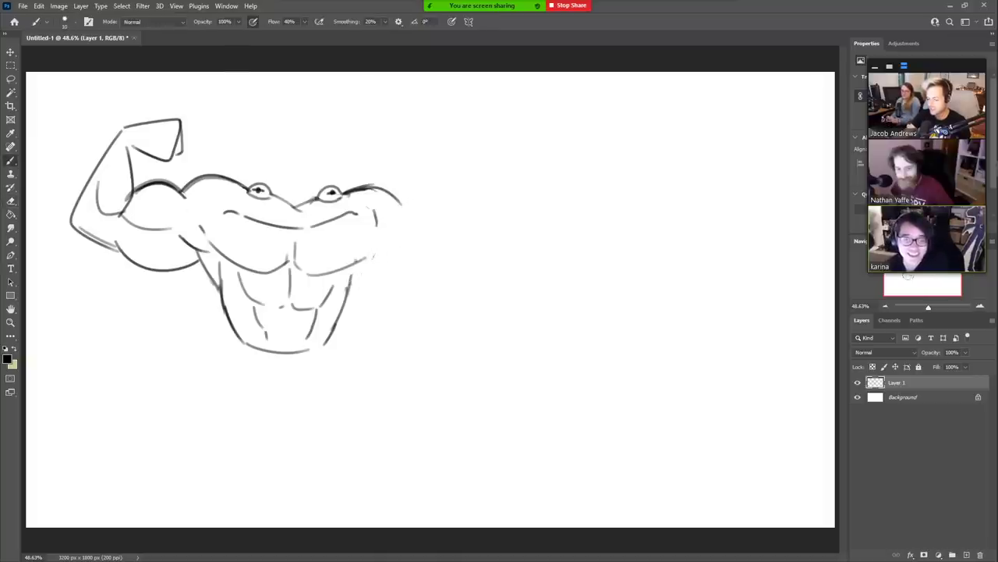
- Redraw the right chest muscle's outer curve, add the armpit and side lines, and draw the right upper arm's curved underside
left_click_drag(332, 273, 376, 231)
mouse_move(348, 294)
left_mouse_down()
mouse_move(396, 242)
mouse_move(435, 266)
mouse_move(454, 260)
left_mouse_up()
key("ctrl+z")
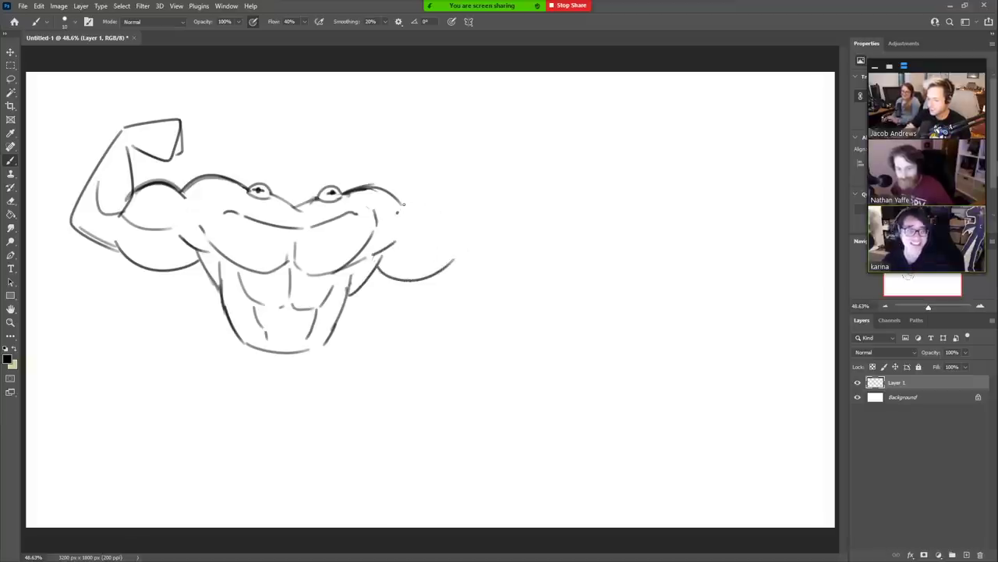
- Draw the right arm's rounded bicep and the raised forearm with a rounded elbow
left_click_drag(398, 209, 469, 221)
mouse_move(451, 265)
left_mouse_down()
mouse_move(512, 264)
mouse_move(481, 111)
mouse_move(501, 151)
left_mouse_up()
left_click_drag(460, 213, 476, 152)
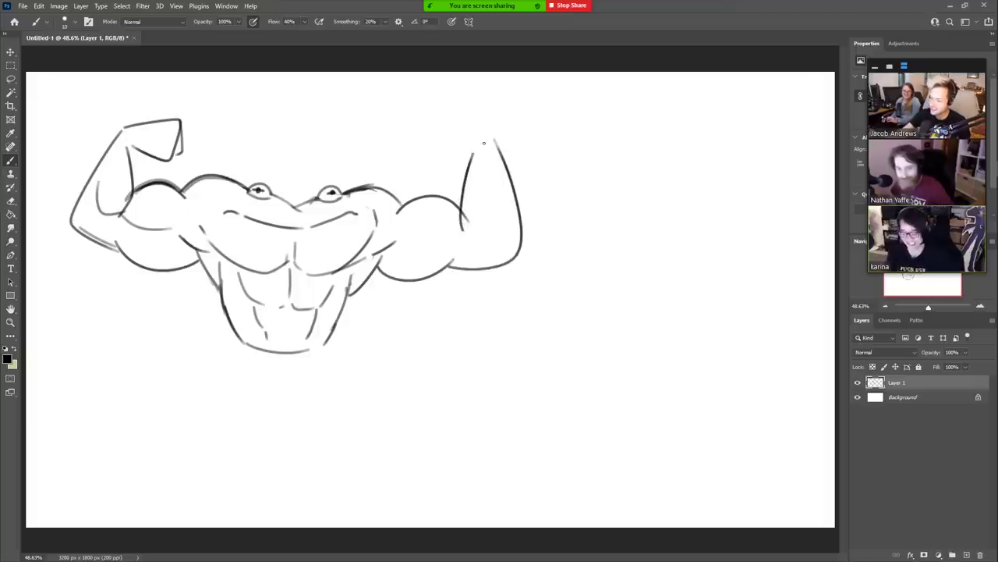
- Redraw the right forearm's inner line and add the curves under the bicep and at the inner elbow
key("ctrl+z")
left_click_drag(467, 232, 477, 142)
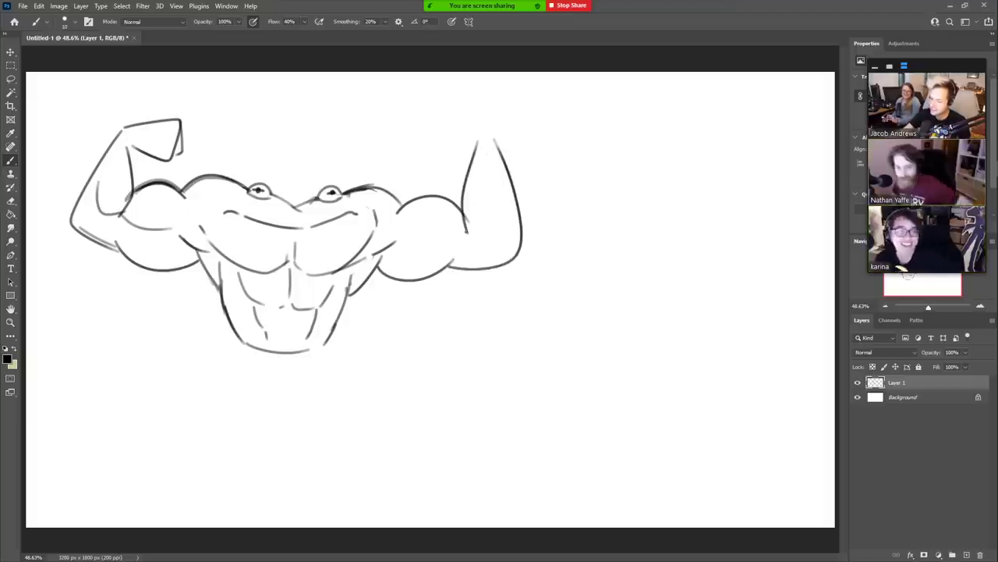
mouse_move(467, 231)
left_mouse_down()
mouse_move(496, 199)
mouse_move(429, 243)
mouse_move(406, 239)
left_mouse_up()
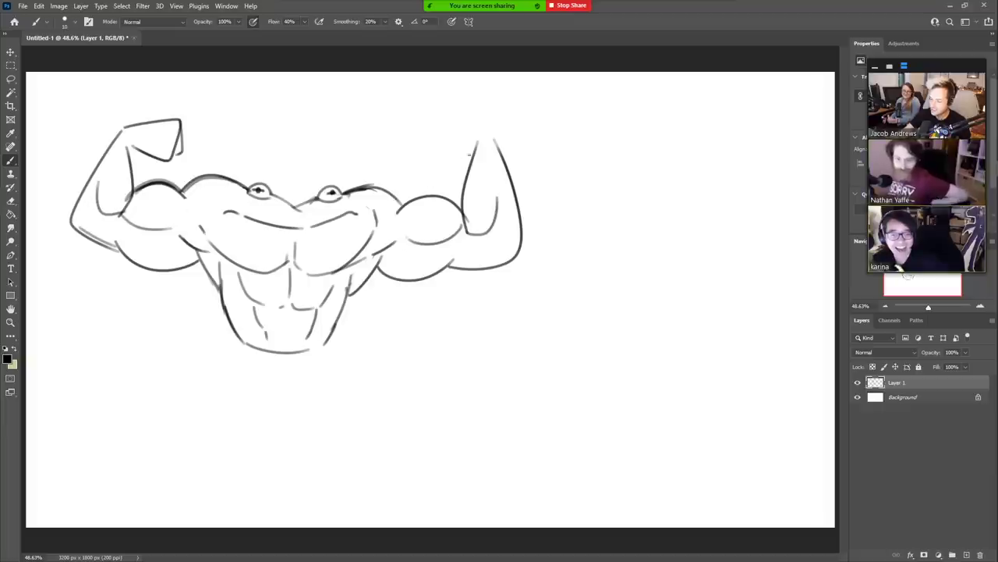
- Draw the right arm's blocky fist and add finger lines and thumb details to both fists
mouse_move(495, 133)
left_mouse_down()
mouse_move(431, 121)
mouse_move(460, 159)
mouse_move(474, 159)
mouse_move(496, 134)
mouse_move(464, 159)
mouse_move(432, 162)
mouse_move(428, 126)
mouse_move(446, 156)
mouse_move(465, 157)
left_mouse_up()
key("e")
key("b")
key("e")
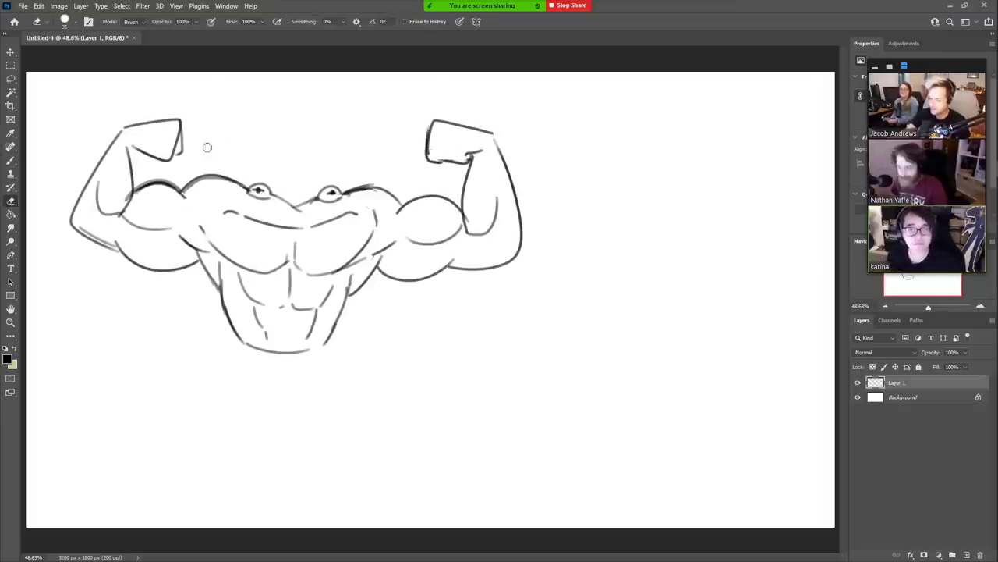
key("b")
left_click_drag(126, 143, 163, 159)
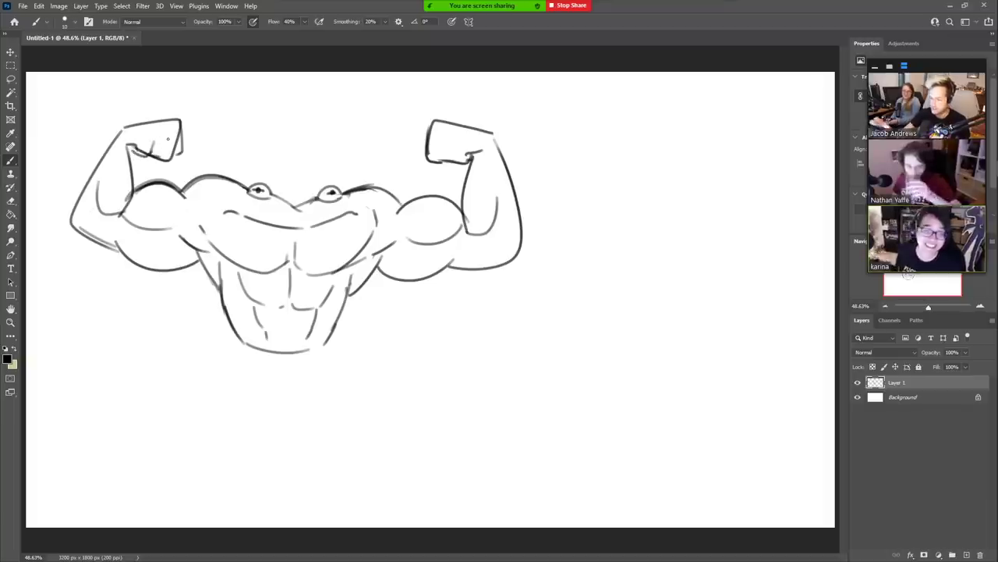
mouse_move(449, 143)
left_mouse_down()
mouse_move(450, 159)
mouse_move(419, 163)
mouse_move(440, 170)
left_mouse_up()
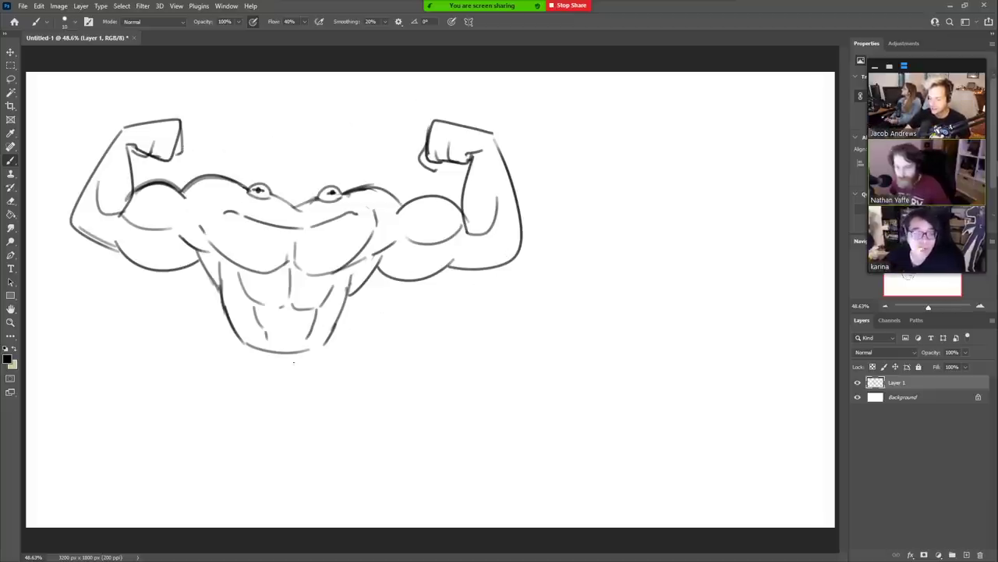
- Draw a V-shaped pelvis below the waist and the hips with bulging outer thigh contours on both sides
mouse_move(242, 343)
left_mouse_down()
mouse_move(277, 400)
mouse_move(327, 350)
left_mouse_up()
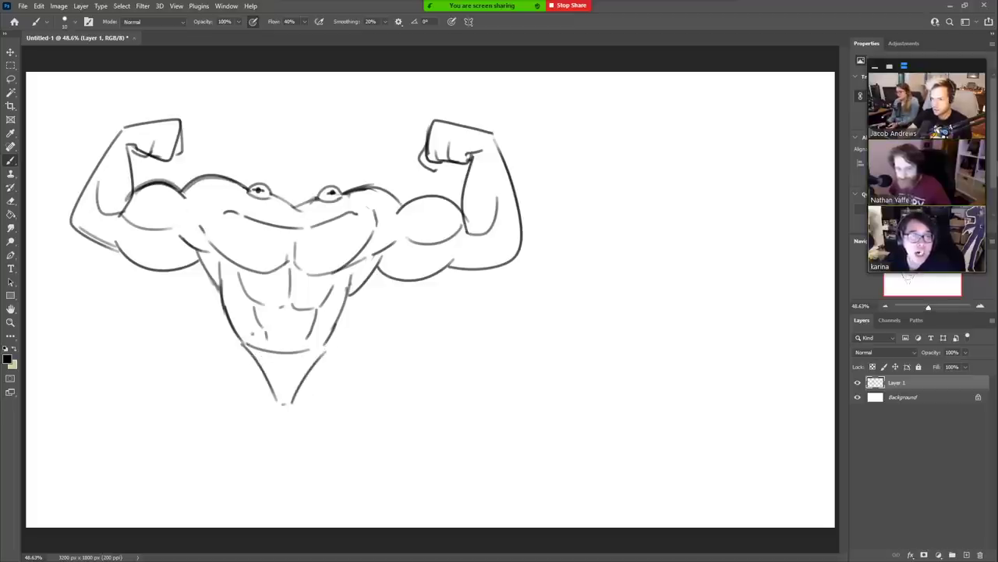
left_click_drag(241, 341, 189, 457)
mouse_move(328, 348)
left_mouse_down()
mouse_move(369, 479)
mouse_move(376, 468)
left_mouse_up()
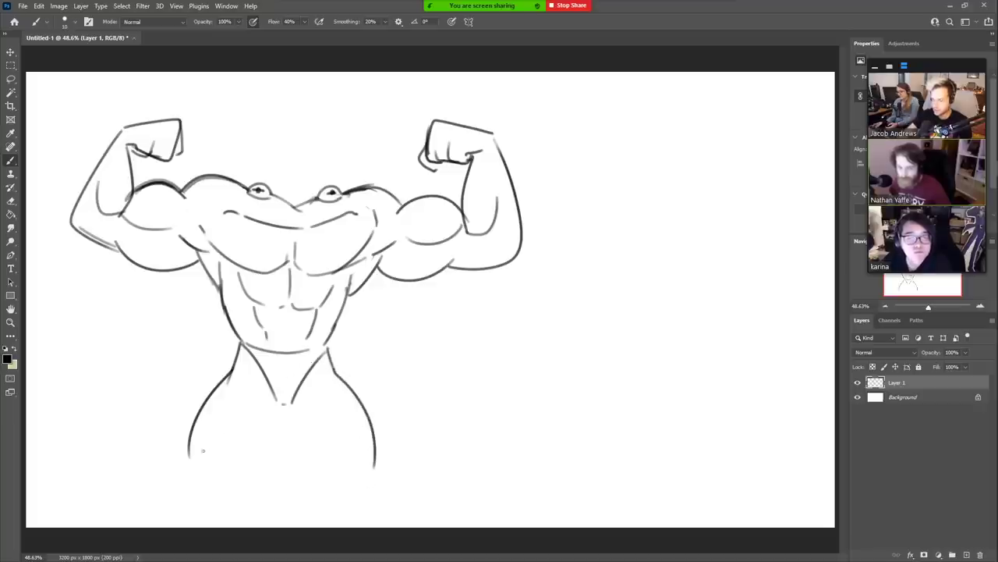
left_click_drag(188, 453, 195, 476)
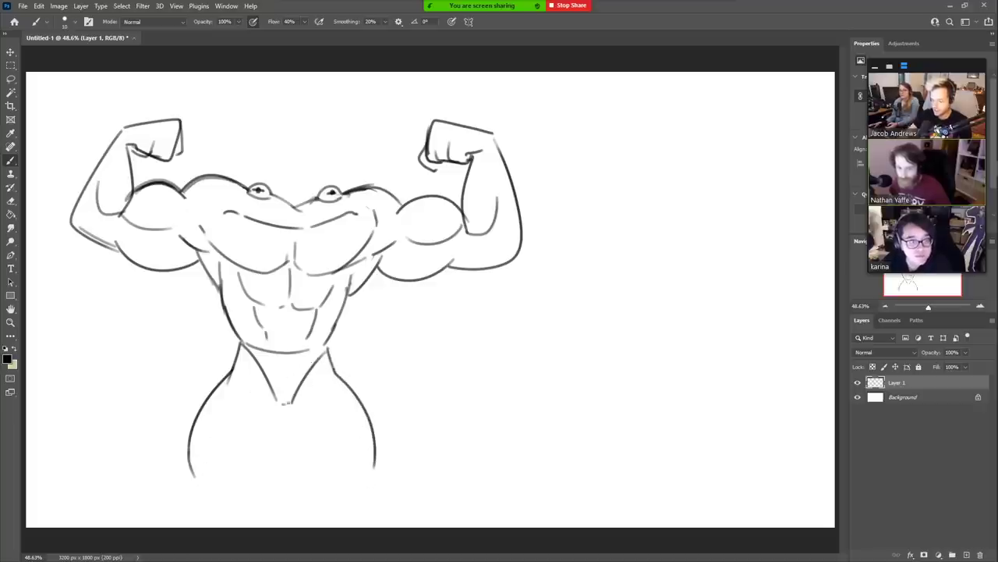
- Draw the inner thigh contours and rounded muscle shapes on both legs, and close the right thigh's lower outer edge
mouse_move(283, 403)
left_mouse_down()
mouse_move(234, 476)
mouse_move(222, 431)
left_mouse_up()
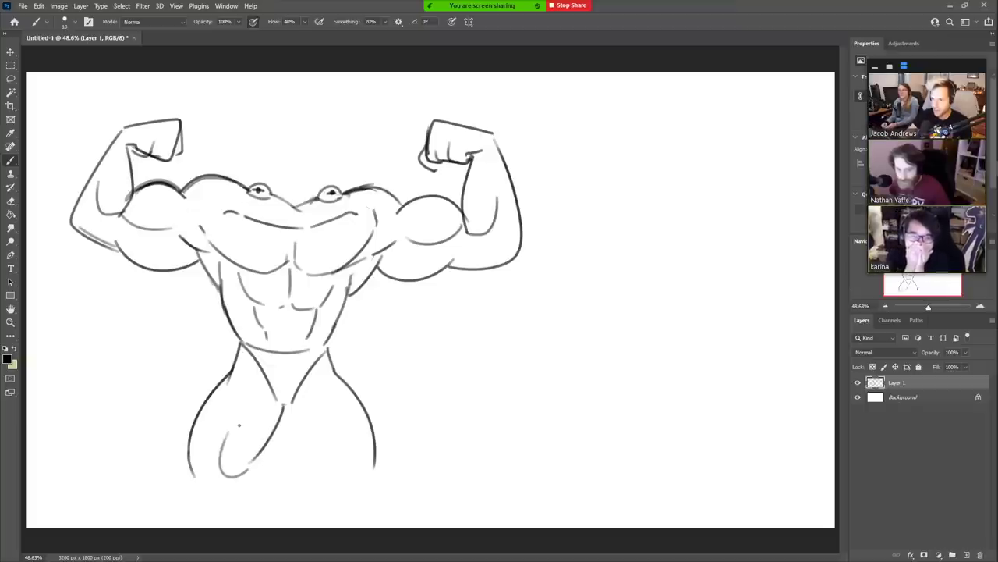
left_click_drag(232, 443, 228, 383)
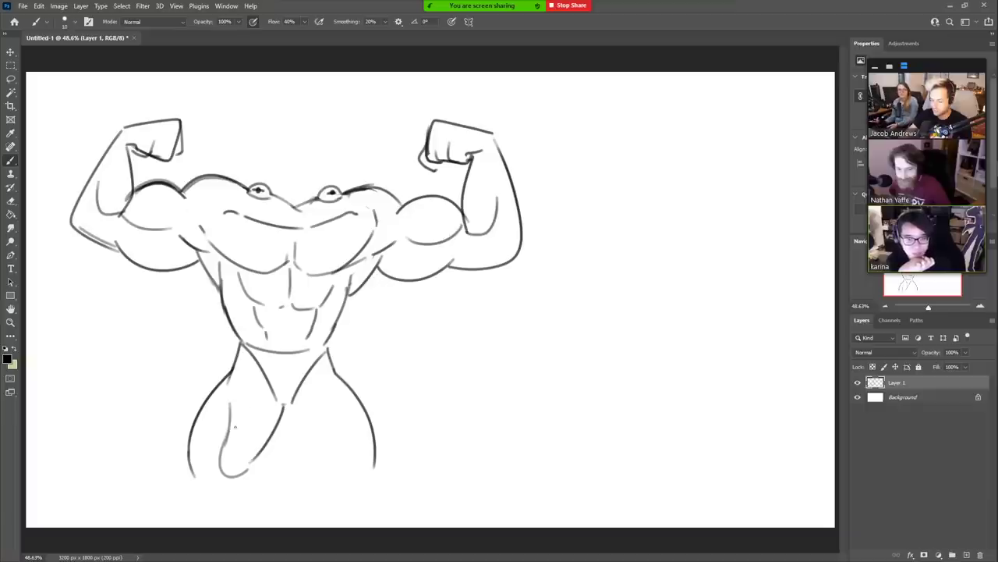
mouse_move(226, 437)
left_mouse_down()
mouse_move(233, 404)
mouse_move(305, 436)
left_mouse_up()
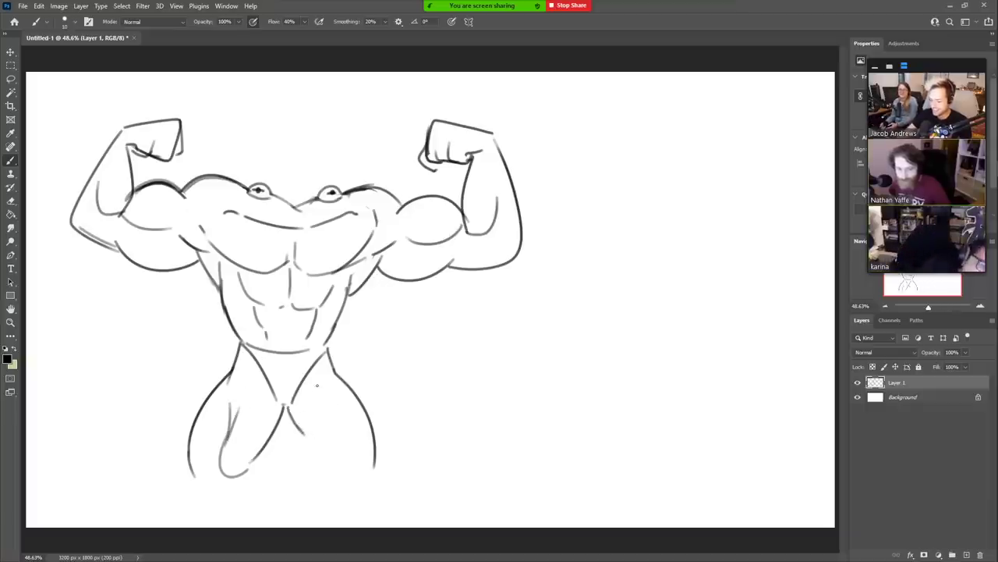
mouse_move(309, 391)
left_mouse_down()
mouse_move(317, 467)
mouse_move(315, 443)
mouse_move(312, 460)
mouse_move(361, 474)
mouse_move(346, 479)
mouse_move(359, 465)
mouse_move(321, 446)
mouse_move(337, 426)
left_mouse_up()
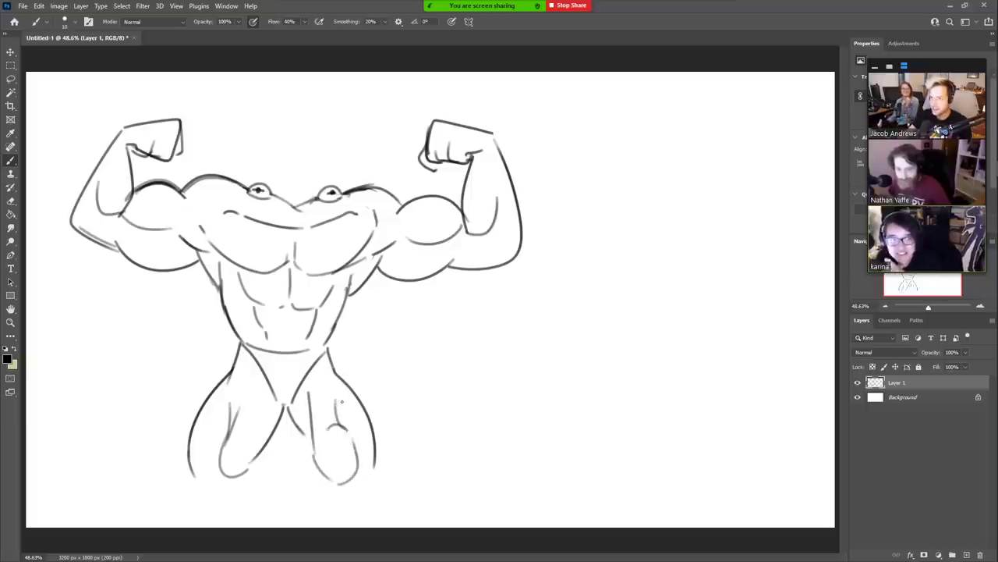
left_click_drag(373, 464, 363, 473)
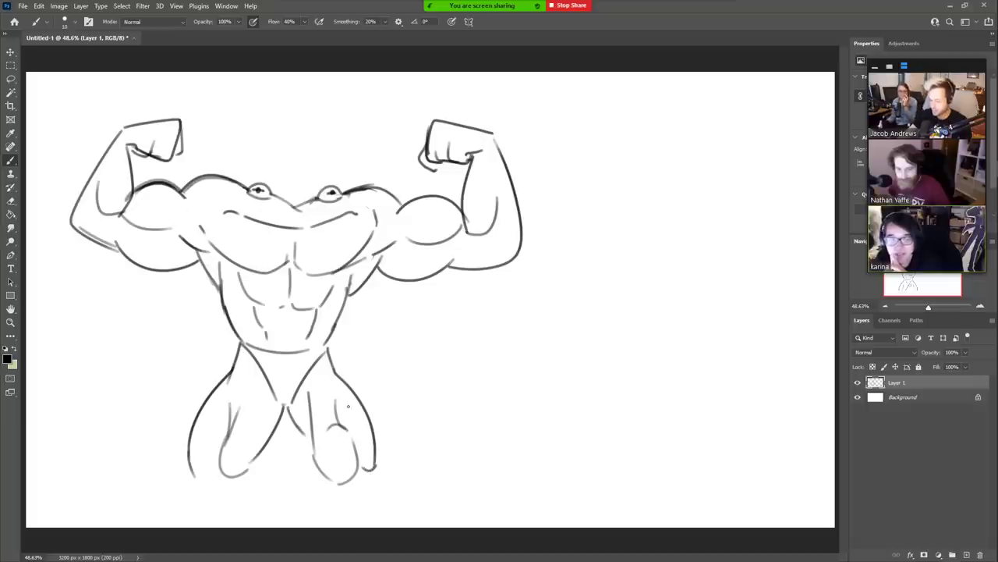
- Erase the short vertical muscle line inside the right thigh and draw the small outer knee curves below both thighs
key("e")
left_click_drag(347, 421, 338, 400)
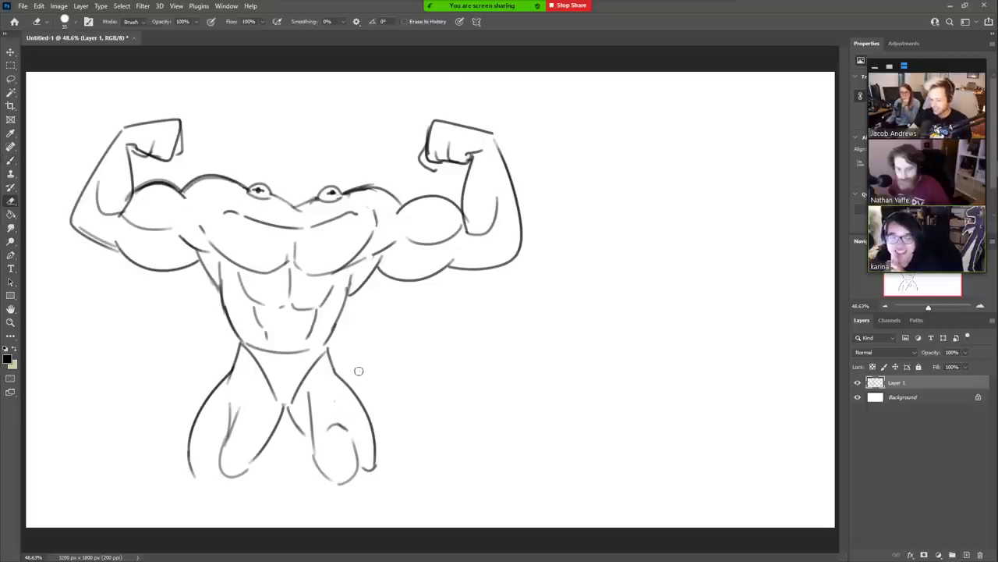
key("b")
left_click_drag(186, 460, 213, 473)
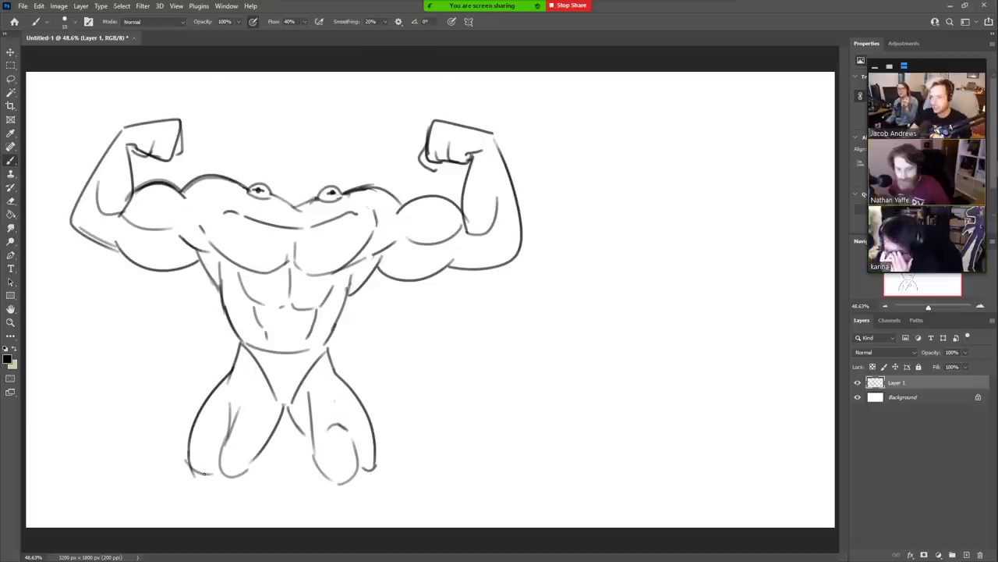
key("ctrl+z")
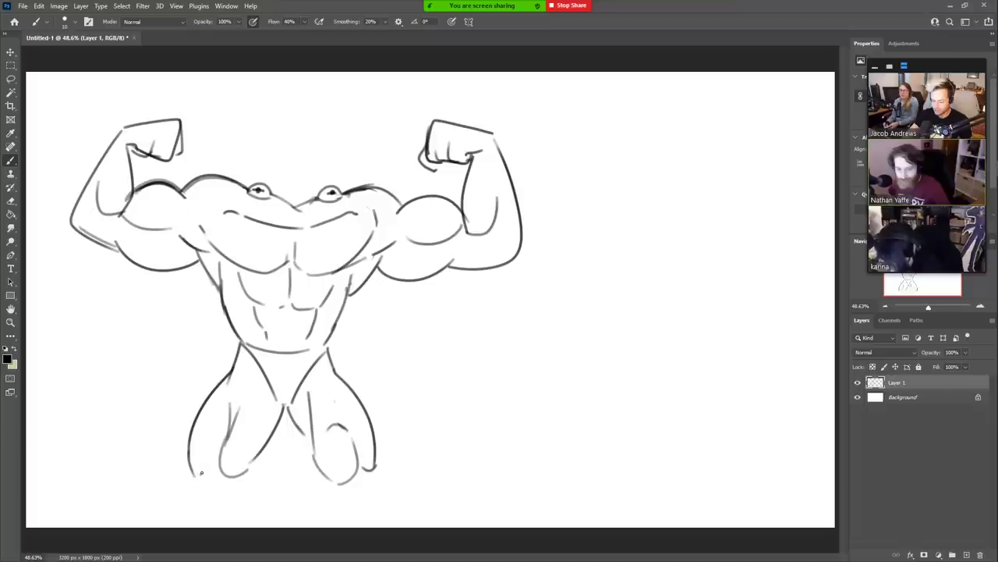
left_click_drag(202, 472, 196, 499)
left_click_drag(371, 479, 374, 499)
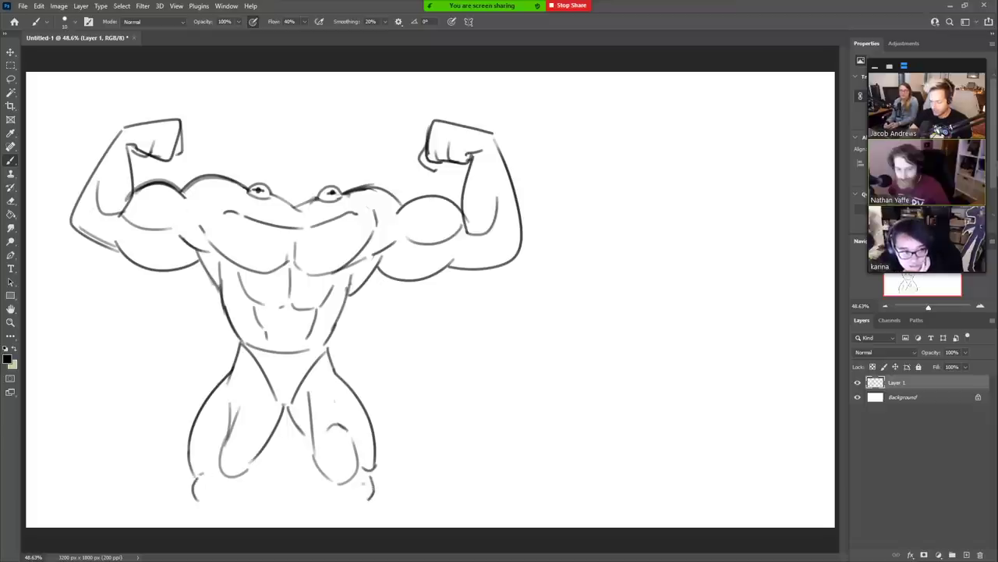
- Erase the upper part of the right thigh's inner muscle line and the left thigh's old inner contour
key("e")
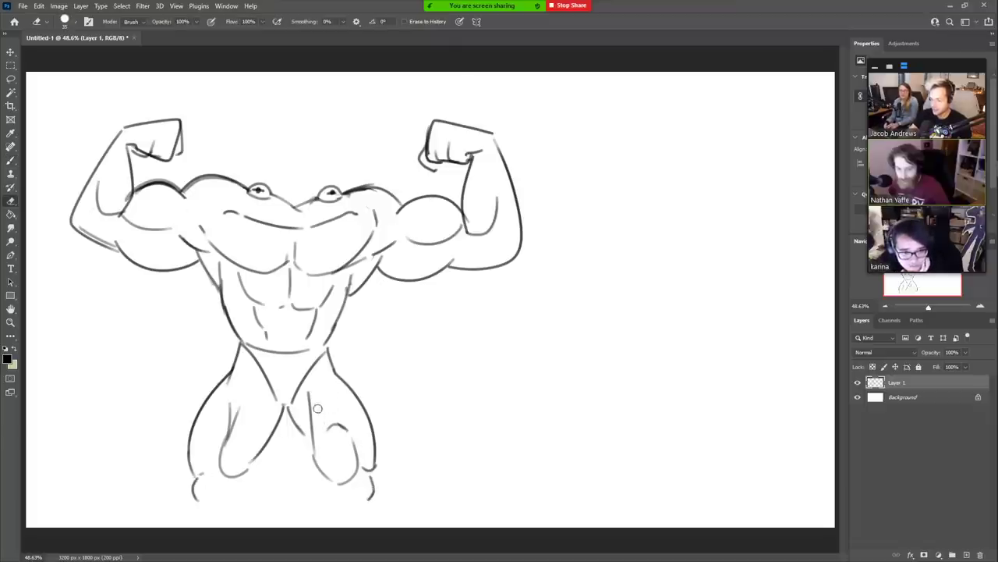
left_click_drag(308, 387, 319, 451)
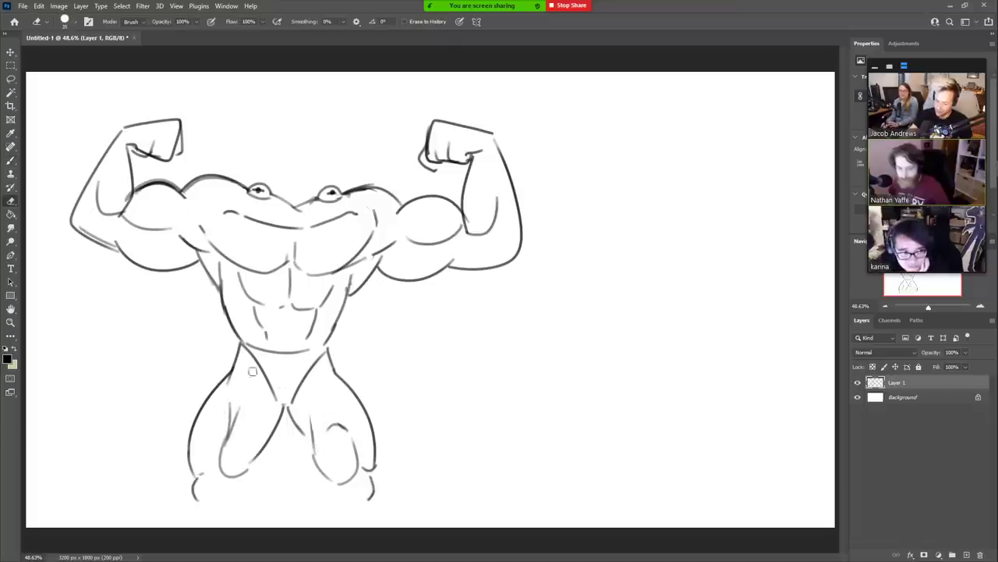
key("b")
left_click_drag(271, 417, 251, 463)
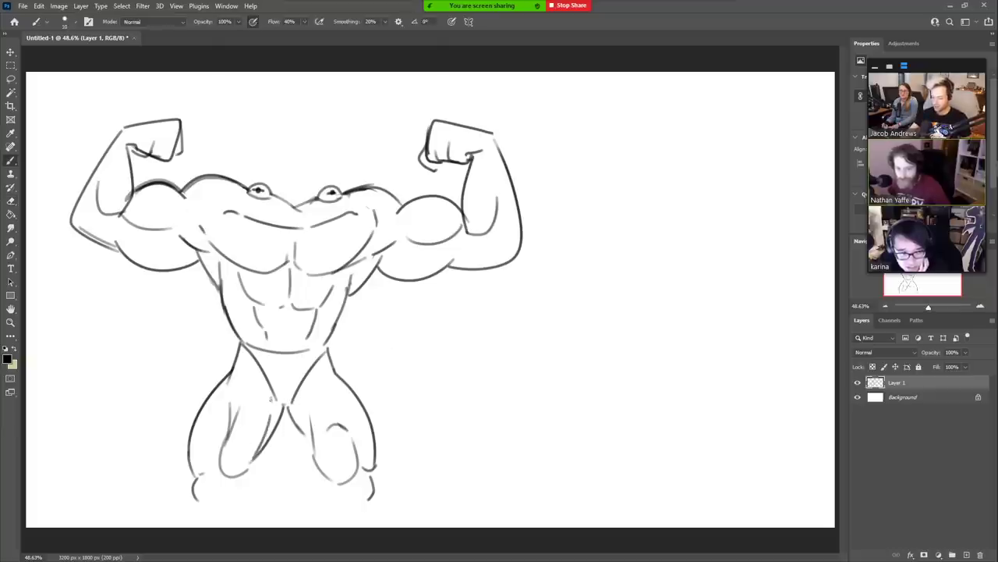
key("ctrl+z")
key("e")
left_click_drag(282, 411, 251, 467)
key("b")
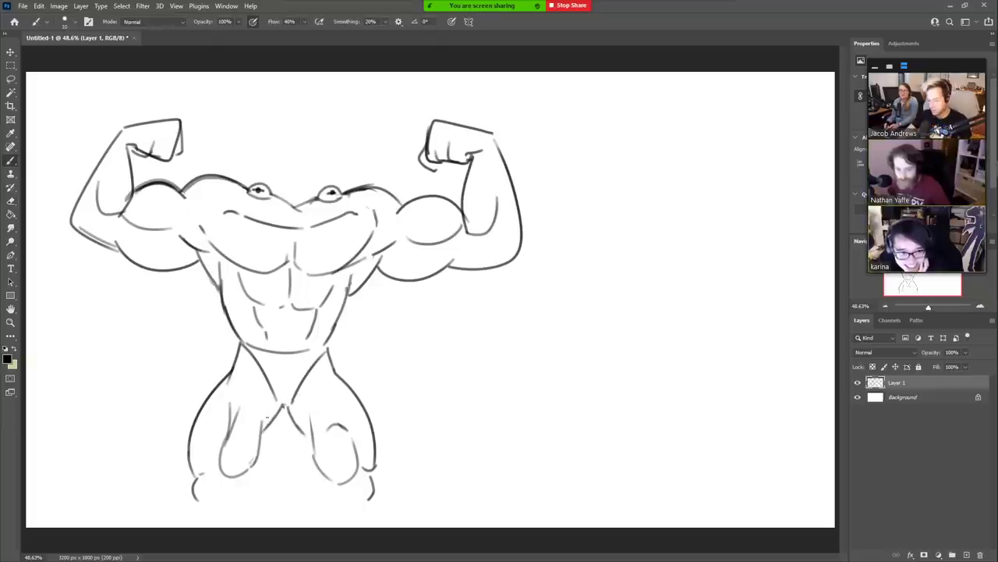
key("ctrl+z")
- Redraw the left thigh's inner curve, draw the inner lower-leg lines under both thighs, and close the pelvis point
mouse_move(268, 417)
left_mouse_down()
mouse_move(241, 489)
mouse_move(246, 515)
left_mouse_up()
key("e")
key("b")
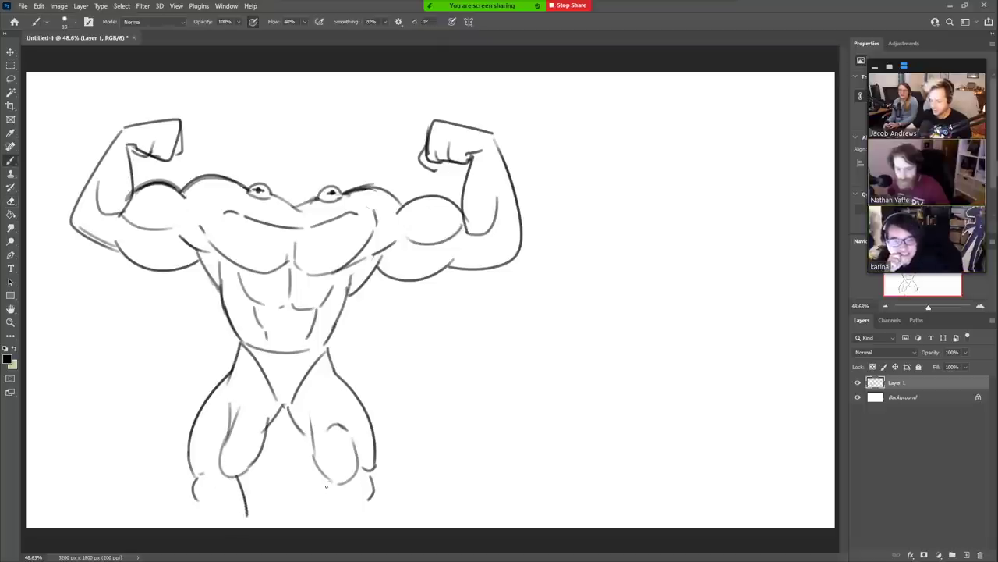
left_click_drag(327, 478, 303, 520)
left_click_drag(277, 400, 292, 410)
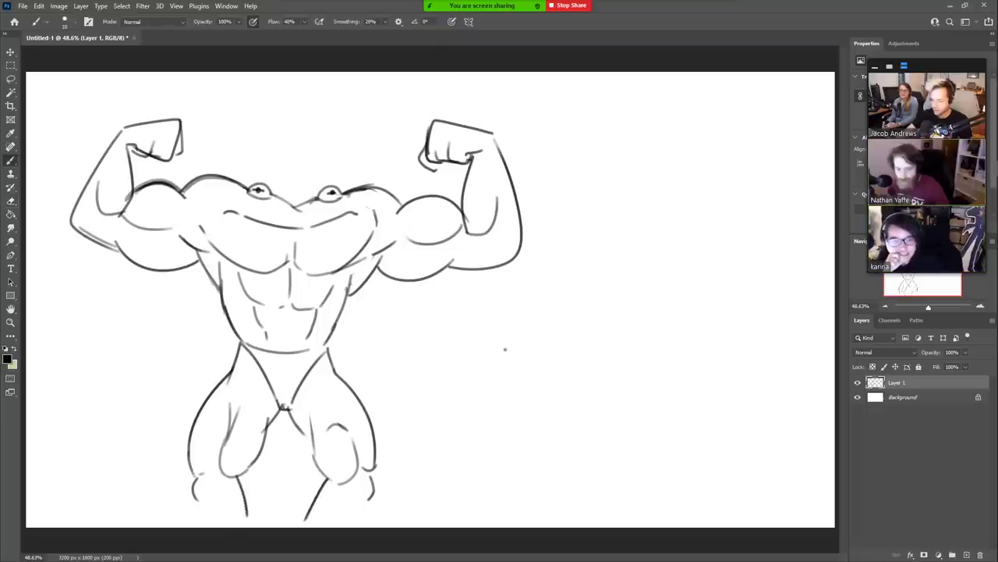
- Scale the figure down and reposition it on the canvas to leave room below the knees
key("v")
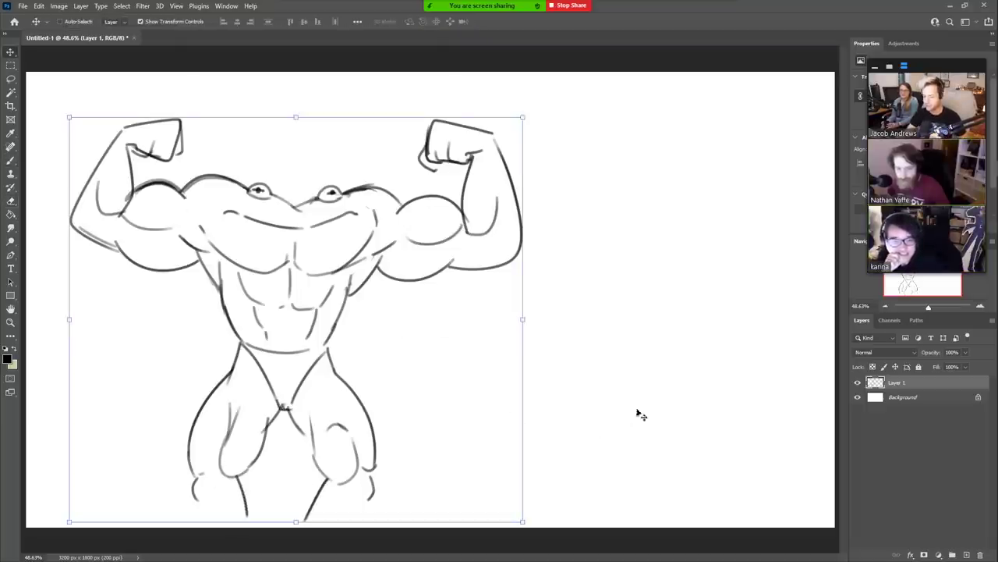
mouse_move(512, 471)
left_mouse_down()
mouse_move(504, 460)
mouse_move(489, 475)
left_mouse_up()
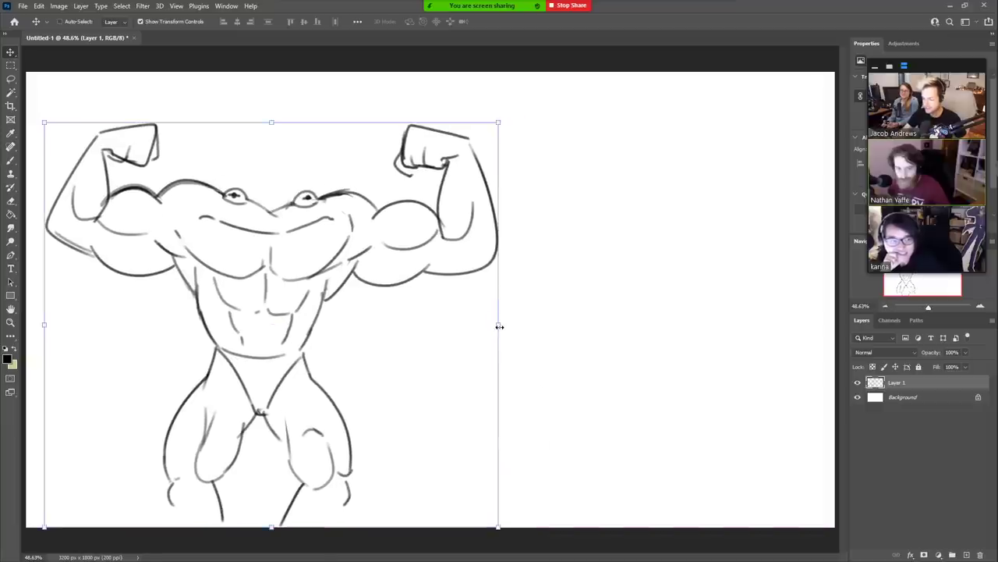
left_click_drag(498, 325, 439, 342)
mouse_move(398, 368)
left_mouse_down()
mouse_move(401, 405)
mouse_move(408, 353)
left_mouse_up()
left_click(515, 21)
- Draw the left lower leg with a bulging inner calf and a curved outer shin down to the canvas edge
key("b")
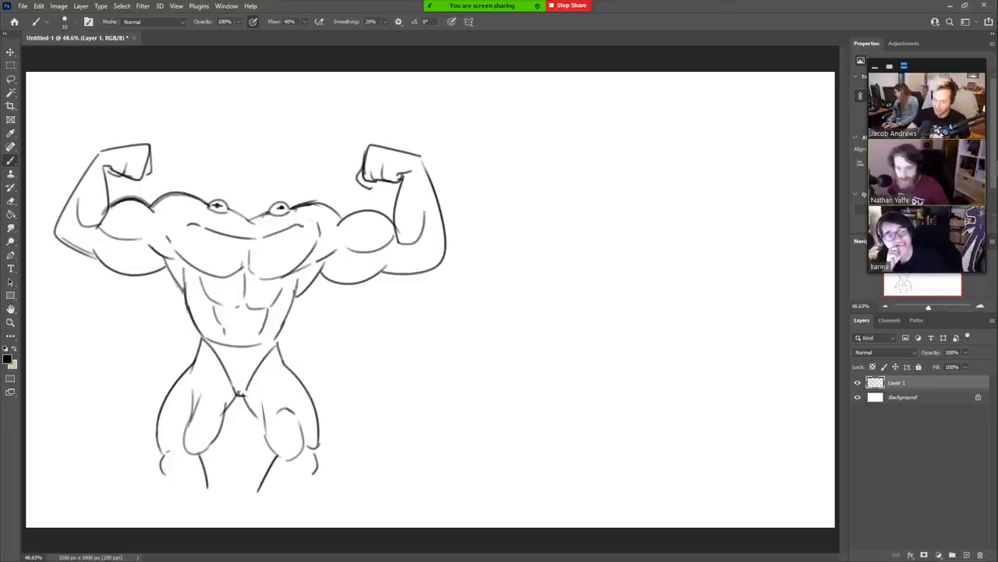
left_click_drag(199, 453, 222, 528)
key("ctrl+z")
left_click_drag(169, 478, 183, 524)
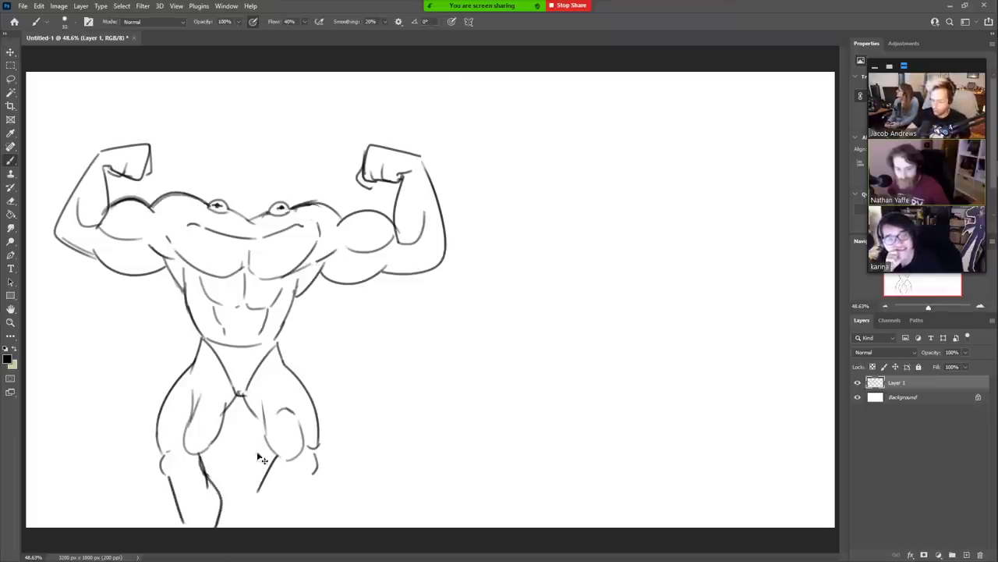
key("ctrl+z")
left_click_drag(170, 478, 186, 524)
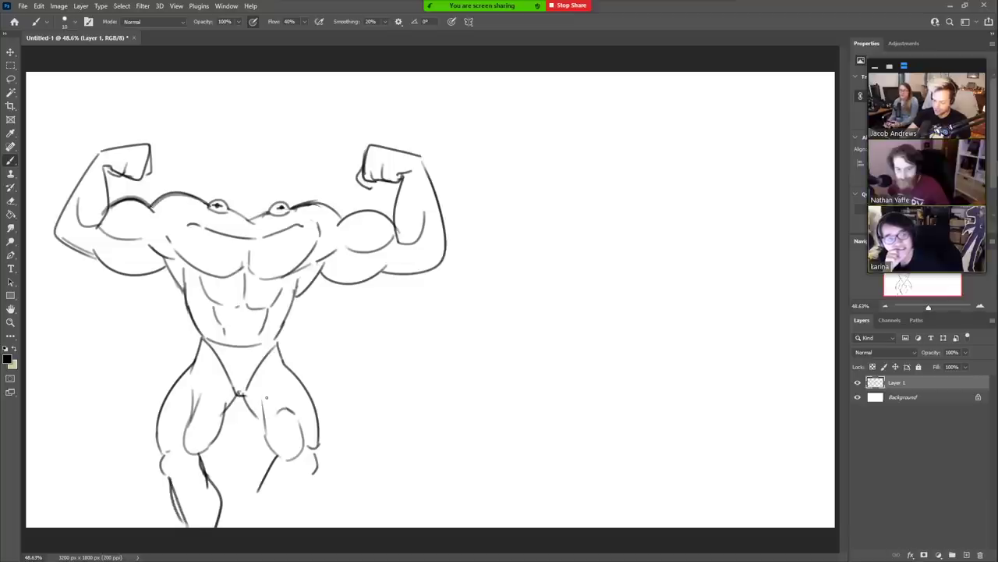
key("e")
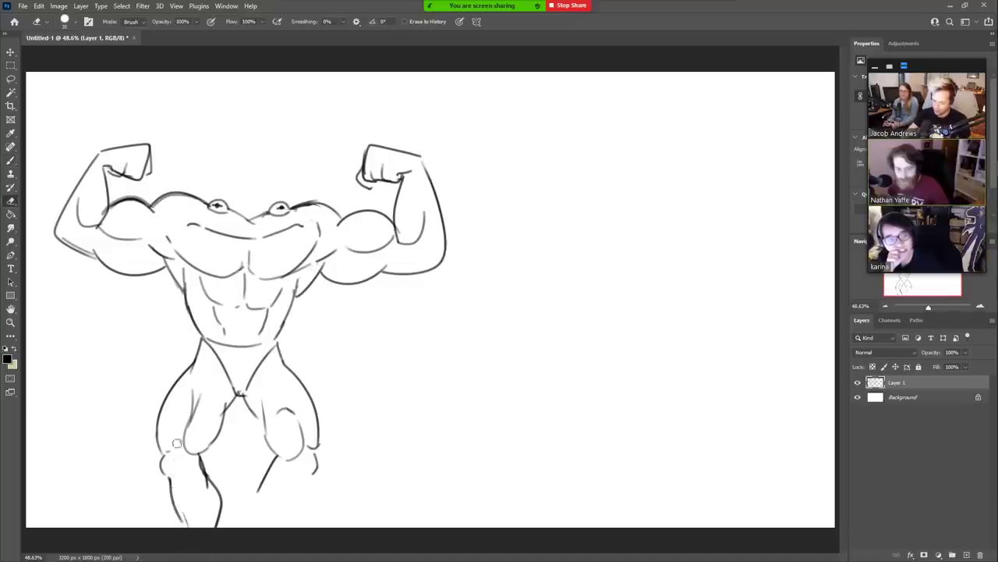
- Draw the right lower leg's inner calf curve and outer calf lines down to the canvas edge
key("b")
mouse_move(277, 444)
left_mouse_down()
mouse_move(284, 455)
mouse_move(257, 517)
left_mouse_up()
mouse_move(311, 477)
left_mouse_down()
mouse_move(299, 526)
mouse_move(288, 523)
left_mouse_up()
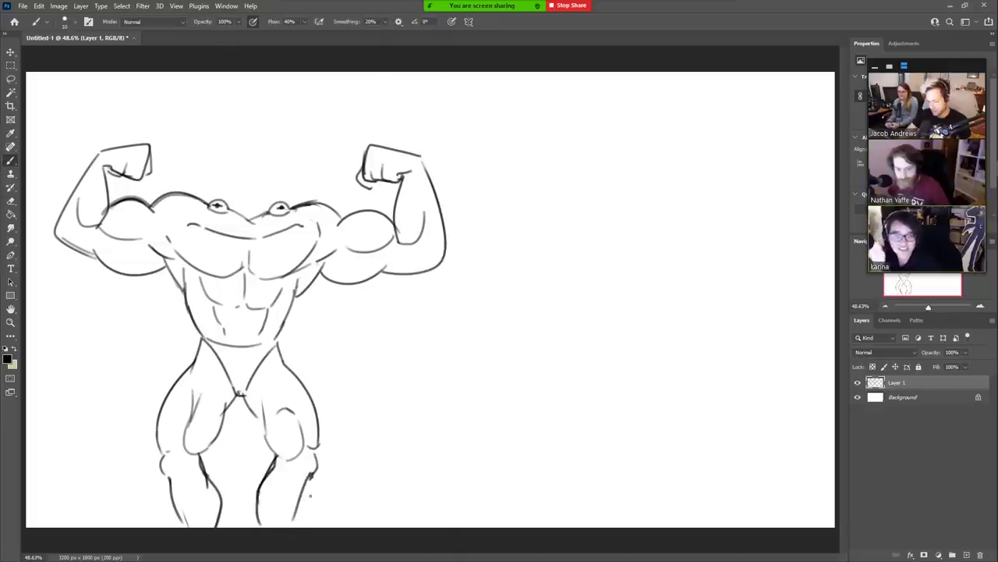
left_click_drag(311, 476, 300, 524)
- Erase the overlapping strokes at the inner knees and clean up the pelvis point
key("e")
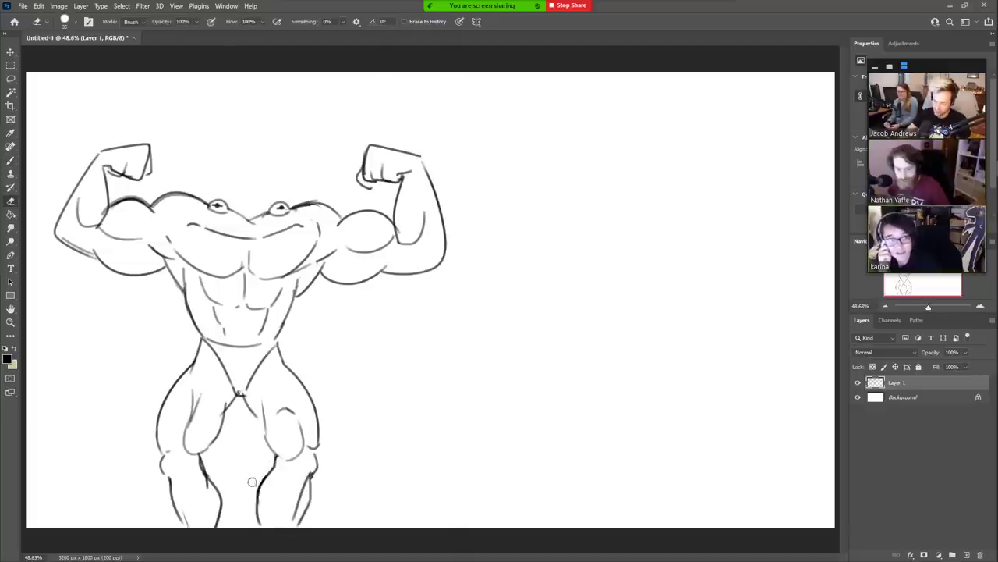
mouse_move(197, 471)
left_mouse_down()
mouse_move(208, 469)
mouse_move(206, 454)
left_mouse_up()
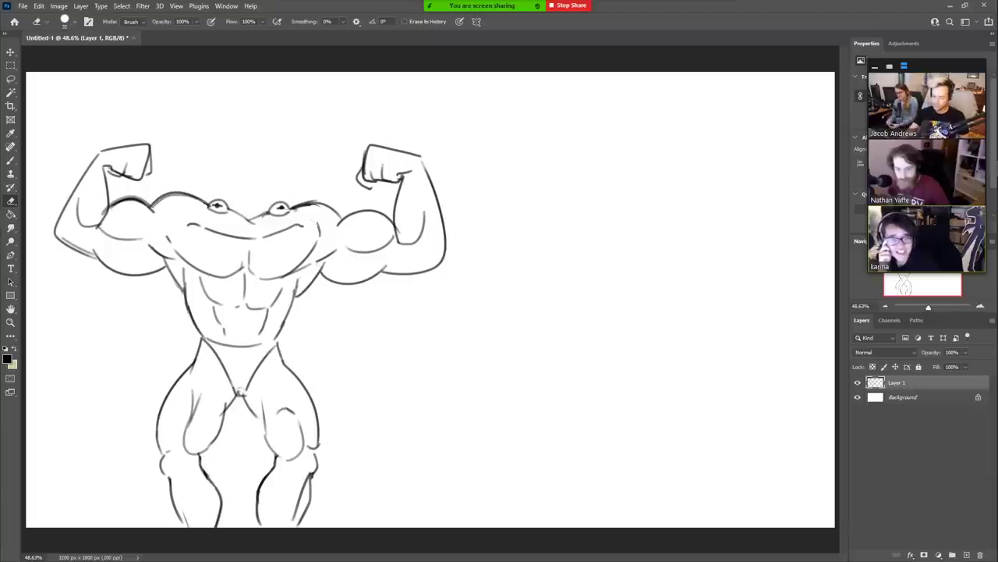
key("b")
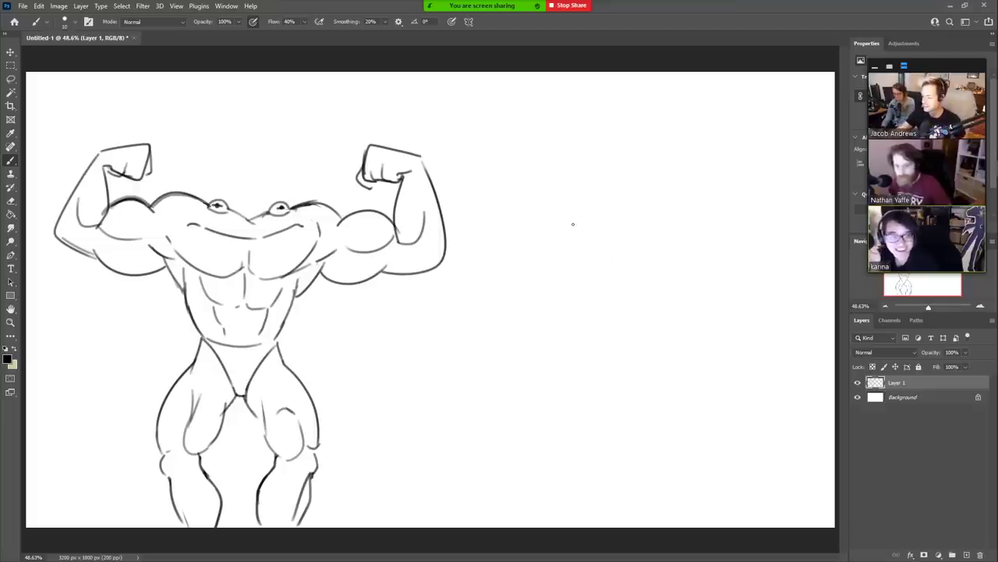
- Start a second figure beside the first with a domed arc, a shallow V beneath it, and a large round shape on each side
mouse_move(573, 224)
left_mouse_down()
mouse_move(611, 185)
mouse_move(681, 203)
mouse_move(688, 220)
mouse_move(574, 223)
mouse_move(621, 262)
mouse_move(677, 240)
left_mouse_up()
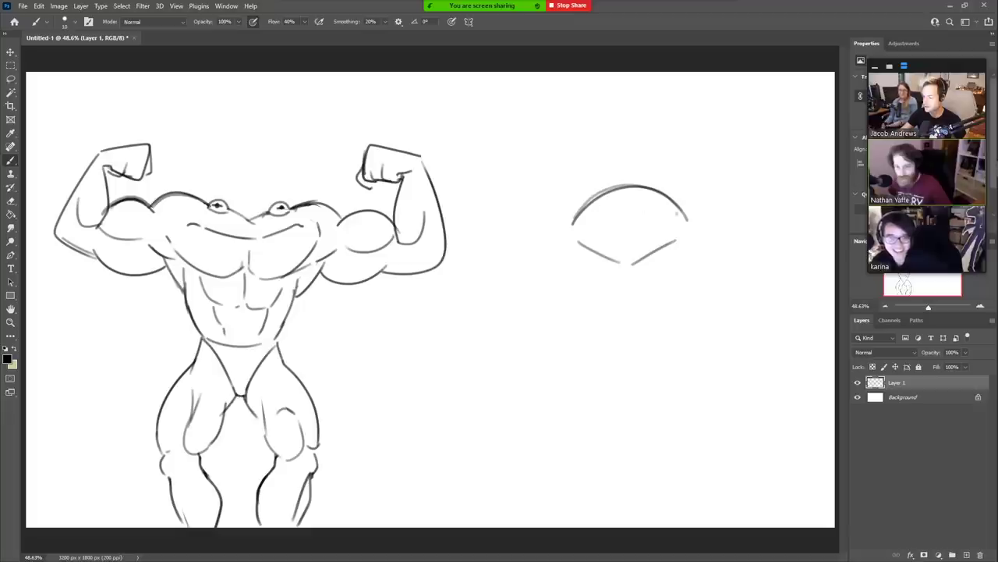
mouse_move(574, 223)
left_mouse_down()
mouse_move(523, 232)
mouse_move(546, 219)
mouse_move(509, 235)
mouse_move(518, 288)
mouse_move(567, 248)
left_mouse_up()
key("ctrl+z")
mouse_move(687, 224)
left_mouse_down()
mouse_move(739, 211)
mouse_move(758, 241)
left_mouse_up()
left_click_drag(699, 272, 724, 284)
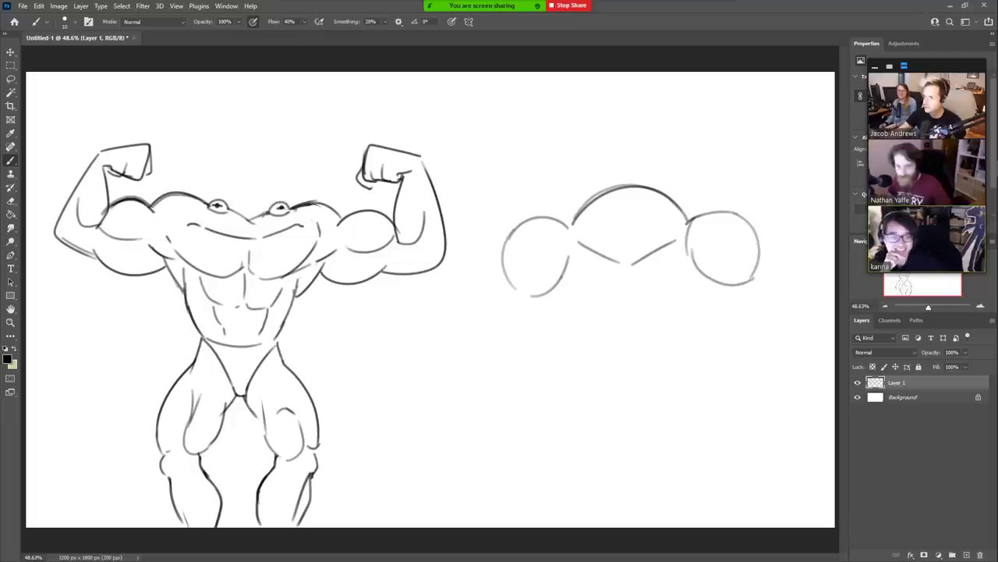
- Draw the second figure's lower chest curves and centre line, with tapering abdominal muscles beneath them
mouse_move(556, 287)
left_mouse_down()
mouse_move(573, 312)
mouse_move(627, 316)
mouse_move(632, 288)
mouse_move(653, 316)
mouse_move(706, 290)
mouse_move(708, 278)
left_mouse_up()
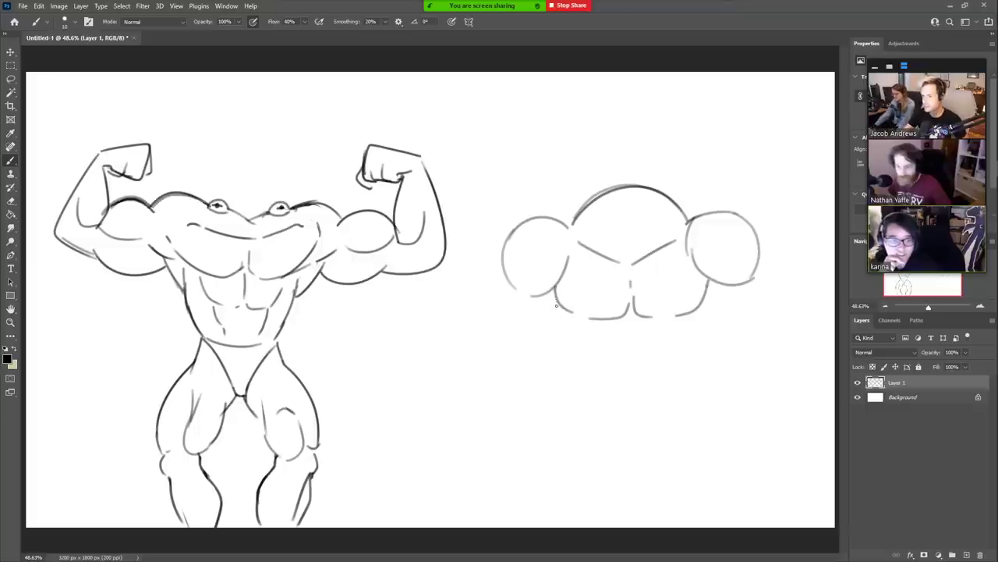
mouse_move(580, 318)
left_mouse_down()
mouse_move(592, 349)
mouse_move(660, 361)
mouse_move(684, 324)
left_mouse_up()
key("ctrl+z")
key("e")
key("b")
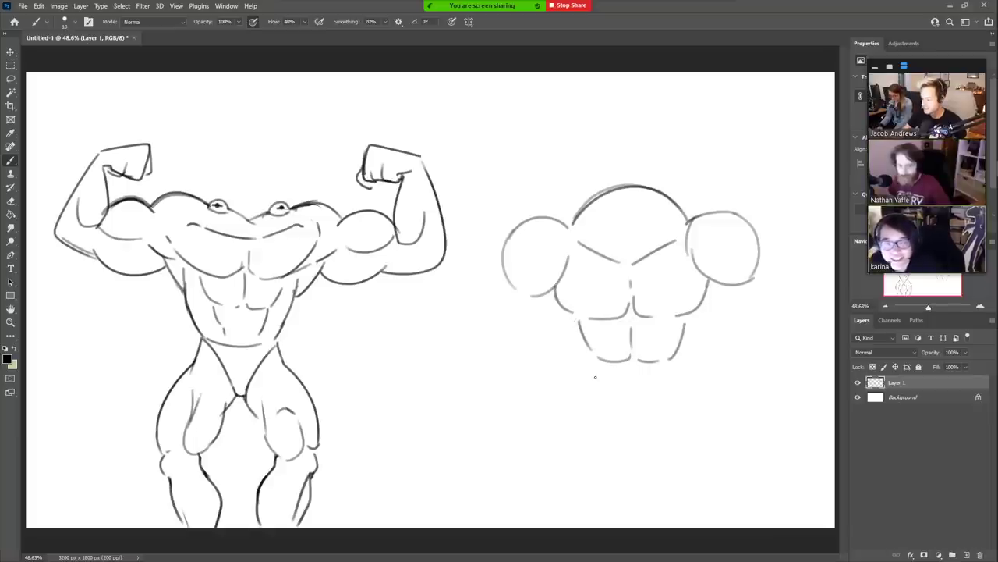
left_click_drag(595, 377, 650, 395)
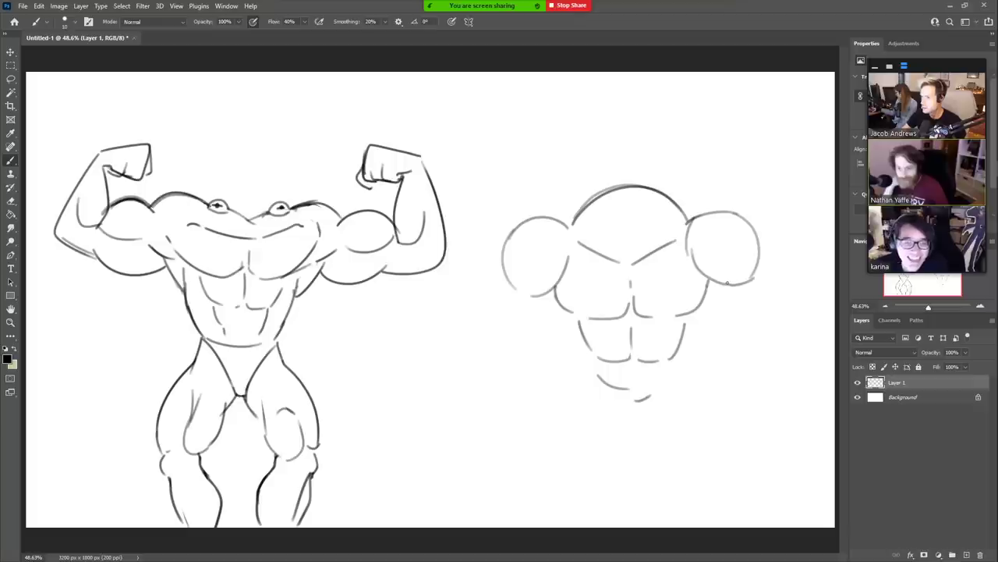
- Erase the stray line ends on the outer and inner edges of the second figure's right shoulder circle
key("e")
left_click_drag(744, 281, 754, 252)
left_click_drag(691, 225, 695, 277)
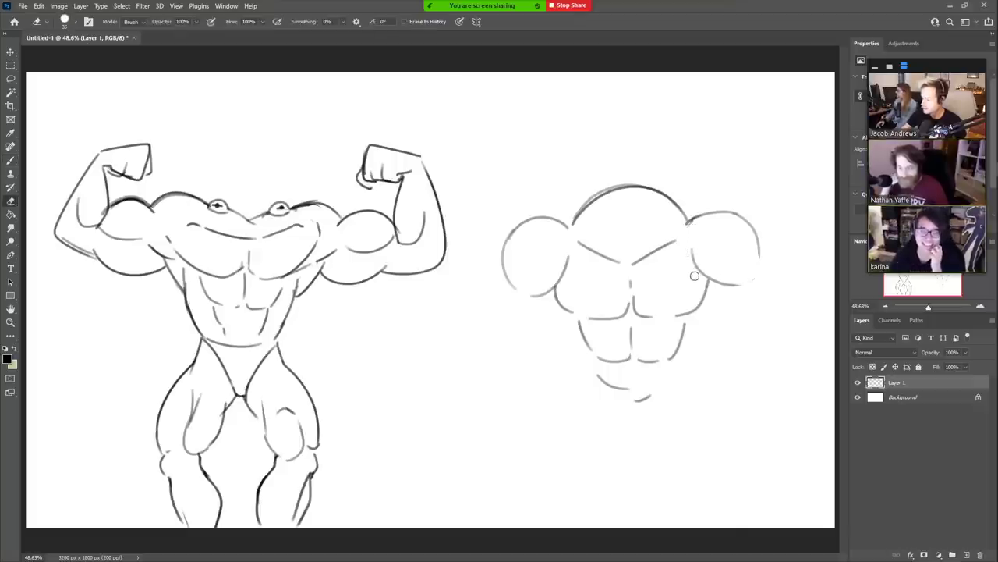
key("b")
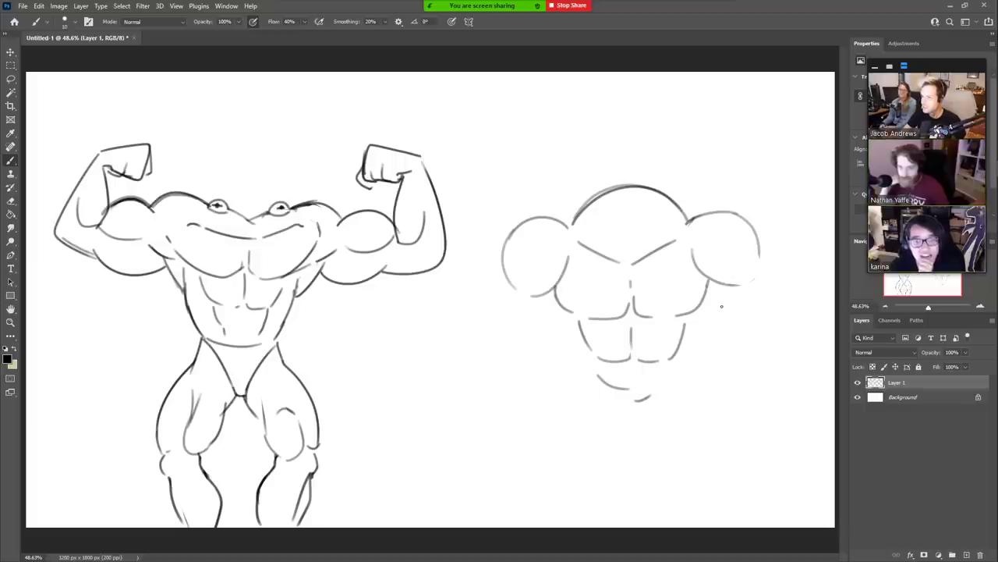
- Draw the second figure's torso sides joined by a curved waistline, and begin the outer line of the left upper arm
mouse_move(722, 304)
left_mouse_down()
mouse_move(702, 346)
mouse_move(705, 389)
left_mouse_up()
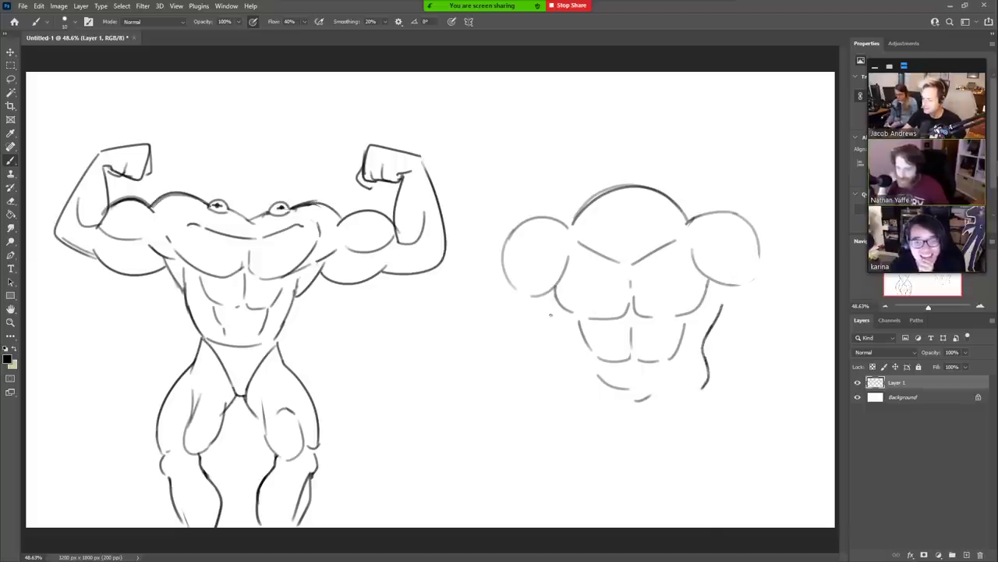
mouse_move(550, 314)
left_mouse_down()
mouse_move(572, 387)
mouse_move(649, 401)
mouse_move(707, 387)
left_mouse_up()
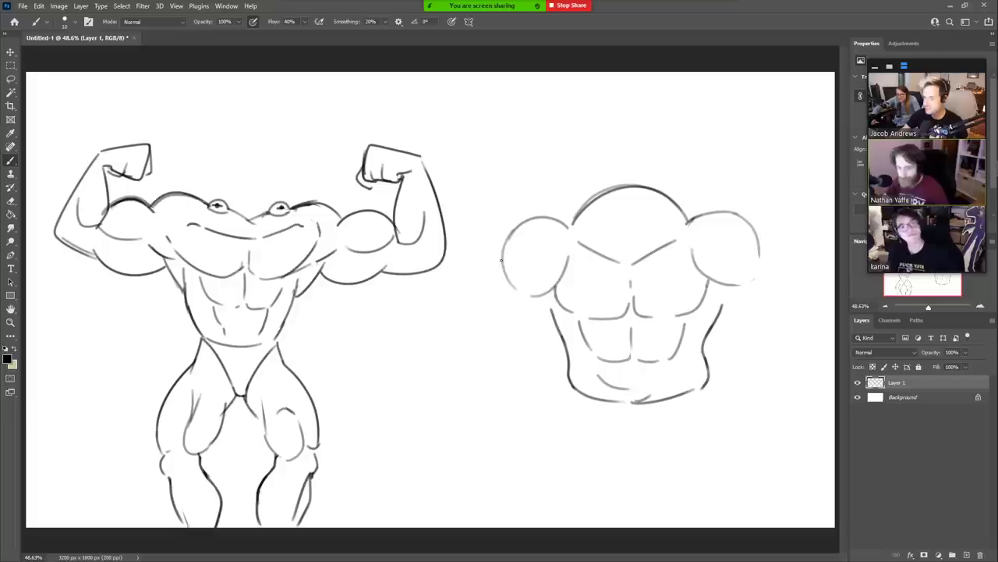
left_click_drag(503, 260, 477, 303)
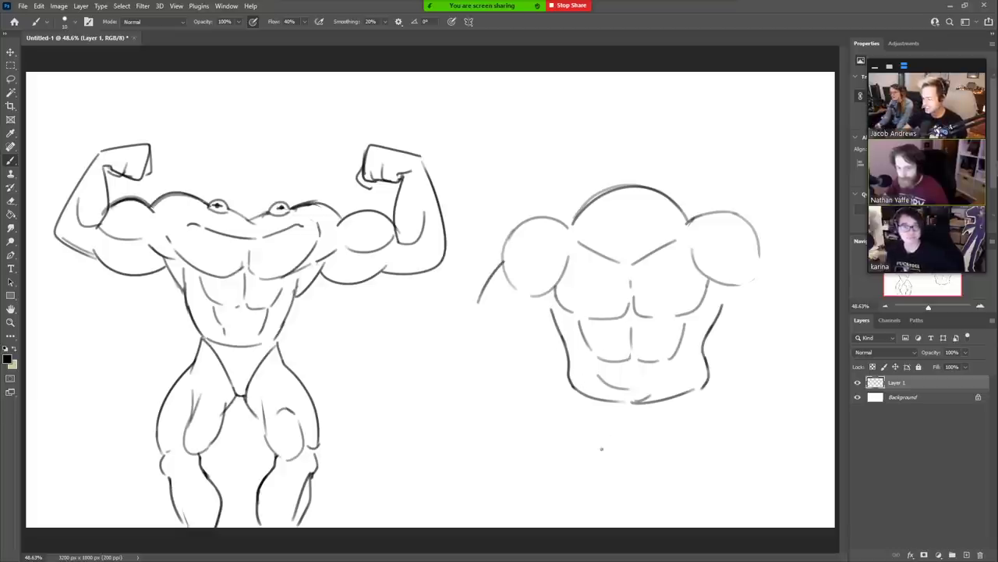
- Sketch two cylindrical dumbbell weights in front of the waist, each with an oval face turned towards the middle
mouse_move(611, 470)
left_mouse_down()
mouse_move(593, 469)
mouse_move(583, 425)
mouse_move(621, 451)
left_mouse_up()
key("ctrl+z")
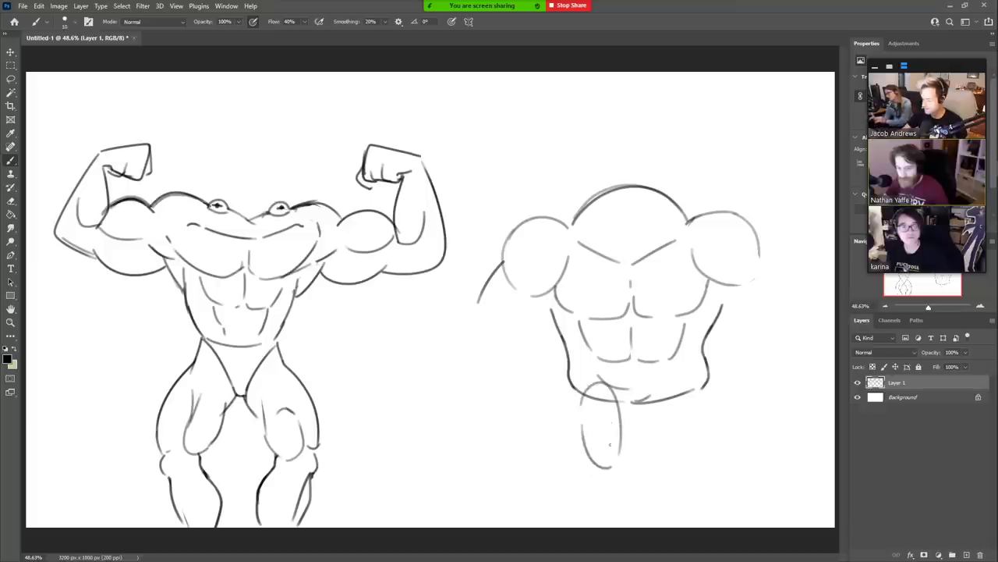
mouse_move(602, 382)
left_mouse_down()
mouse_move(541, 395)
mouse_move(535, 441)
mouse_move(593, 477)
left_mouse_up()
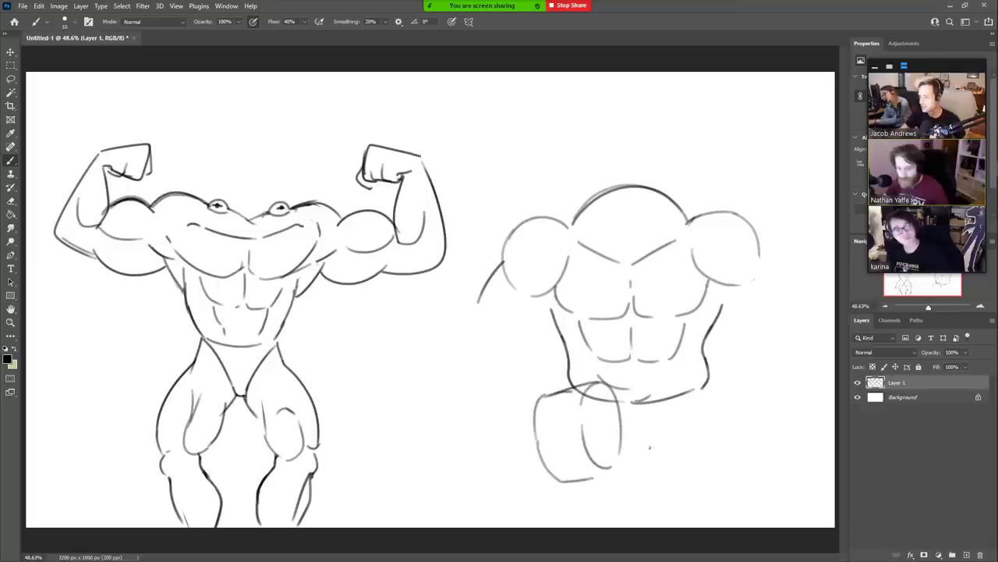
left_click_drag(647, 436, 658, 391)
key("ctrl+z")
mouse_move(668, 459)
left_mouse_down()
mouse_move(651, 439)
mouse_move(667, 378)
mouse_move(693, 414)
mouse_move(676, 457)
left_mouse_up()
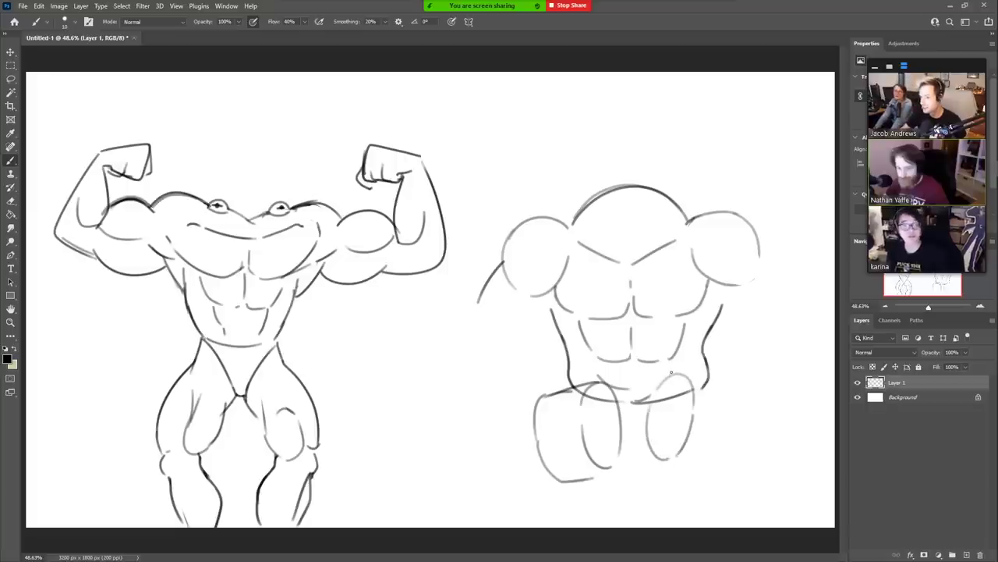
mouse_move(671, 372)
left_mouse_down()
mouse_move(731, 383)
mouse_move(724, 457)
left_mouse_up()
left_click_drag(661, 457, 698, 464)
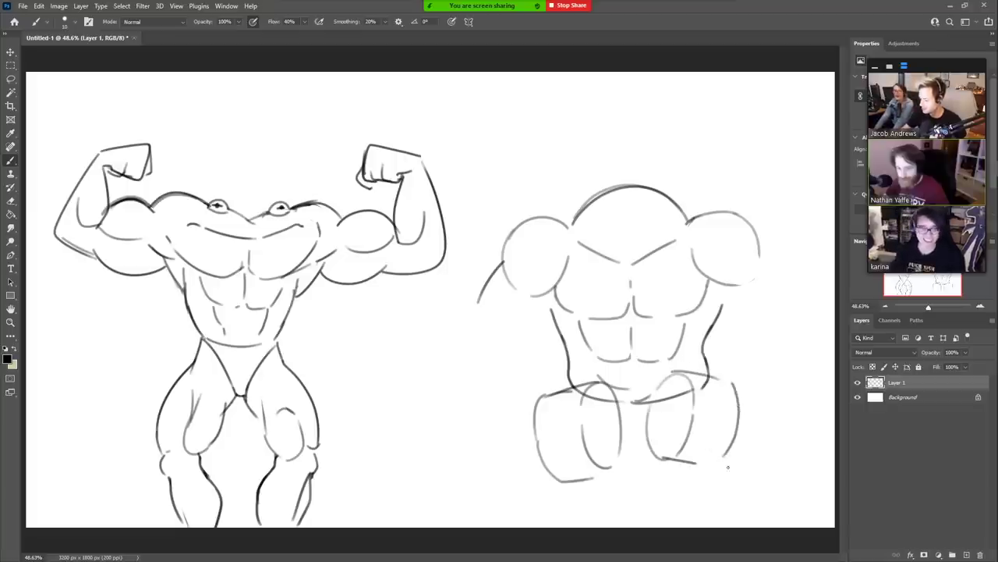
- Erase the waistline where it crosses the weights and redraw the left weight's outer and bottom edges
key("e")
mouse_move(711, 377)
left_mouse_down()
mouse_move(657, 405)
mouse_move(577, 392)
left_mouse_up()
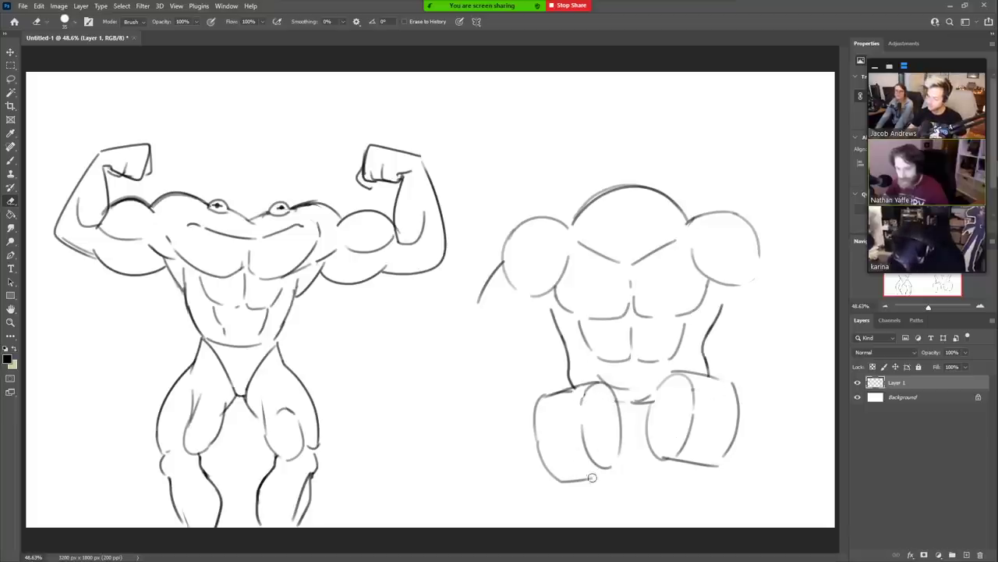
mouse_move(550, 470)
left_mouse_down()
mouse_move(535, 438)
mouse_move(538, 398)
mouse_move(554, 487)
mouse_move(598, 481)
mouse_move(607, 466)
mouse_move(585, 443)
mouse_move(588, 474)
left_mouse_up()
key("b")
key("e")
key("b")
key("ctrl+z")
key("ctrl+z")
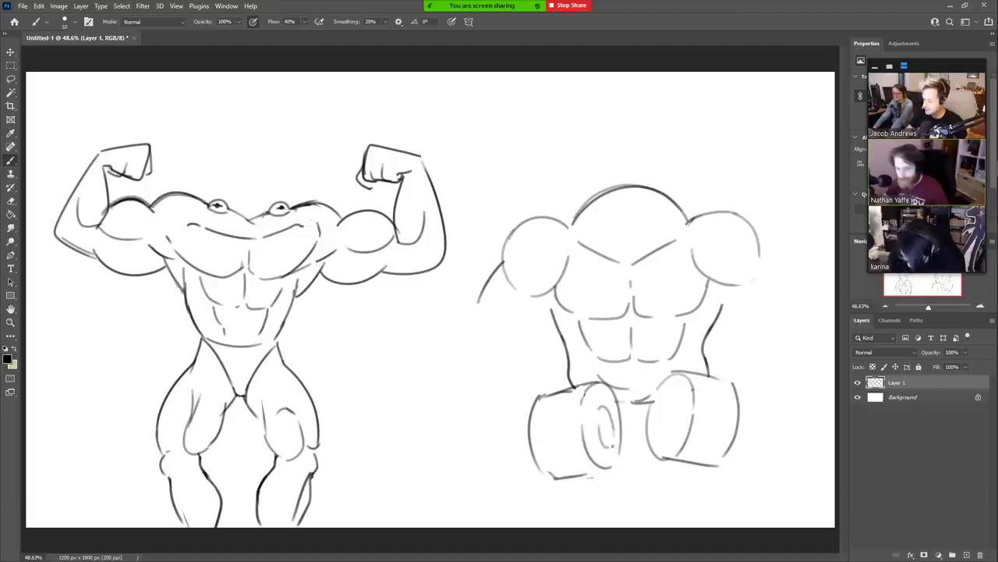
- Draw a small inner oval on the face of each dumbbell weight
mouse_move(598, 441)
left_mouse_down()
mouse_move(601, 404)
mouse_move(625, 452)
mouse_move(597, 442)
left_mouse_up()
key("ctrl+z")
key("ctrl+z")
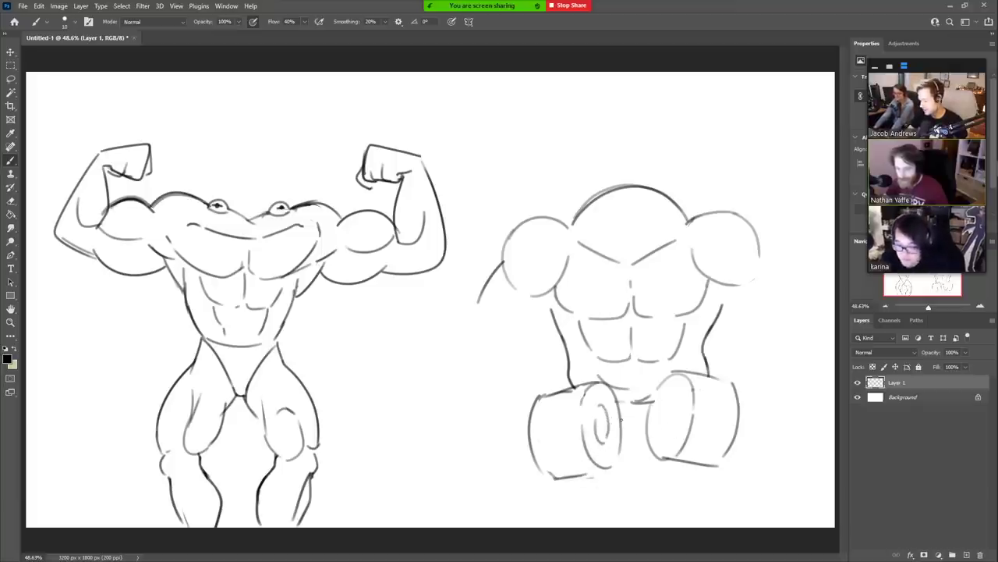
mouse_move(664, 437)
left_mouse_down()
mouse_move(670, 395)
mouse_move(674, 431)
left_mouse_up()
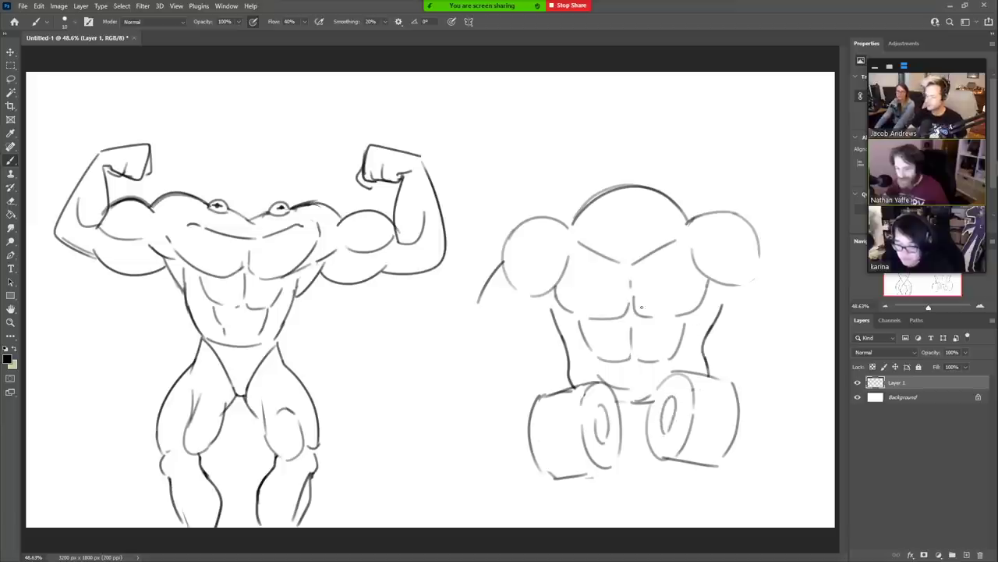
- Draw the second figure's left arm with bulging outer and inner contours, a biceps line, and the hand's outer edge at the dumbbell
mouse_move(506, 260)
left_mouse_down()
mouse_move(465, 351)
mouse_move(463, 390)
mouse_move(482, 443)
left_mouse_up()
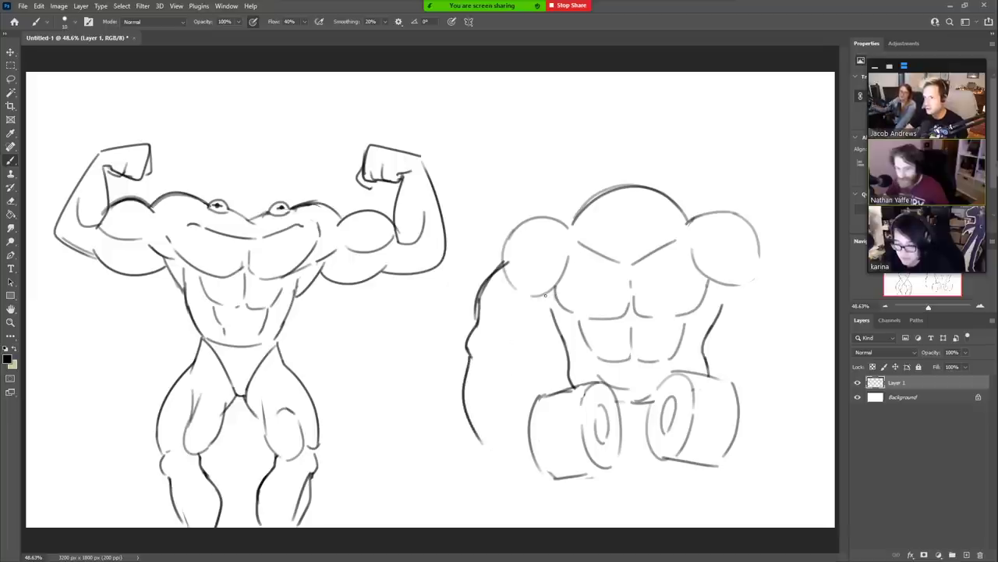
mouse_move(546, 295)
left_mouse_down()
mouse_move(511, 344)
mouse_move(516, 305)
mouse_move(506, 336)
mouse_move(518, 380)
mouse_move(507, 434)
mouse_move(481, 445)
mouse_move(493, 481)
left_mouse_up()
key("ctrl+z")
mouse_move(507, 428)
left_mouse_down()
mouse_move(522, 433)
mouse_move(493, 474)
mouse_move(508, 475)
left_mouse_up()
key("ctrl+z")
key("ctrl+z")
key("ctrl+z")
left_click_drag(480, 441, 493, 483)
key("ctrl+z")
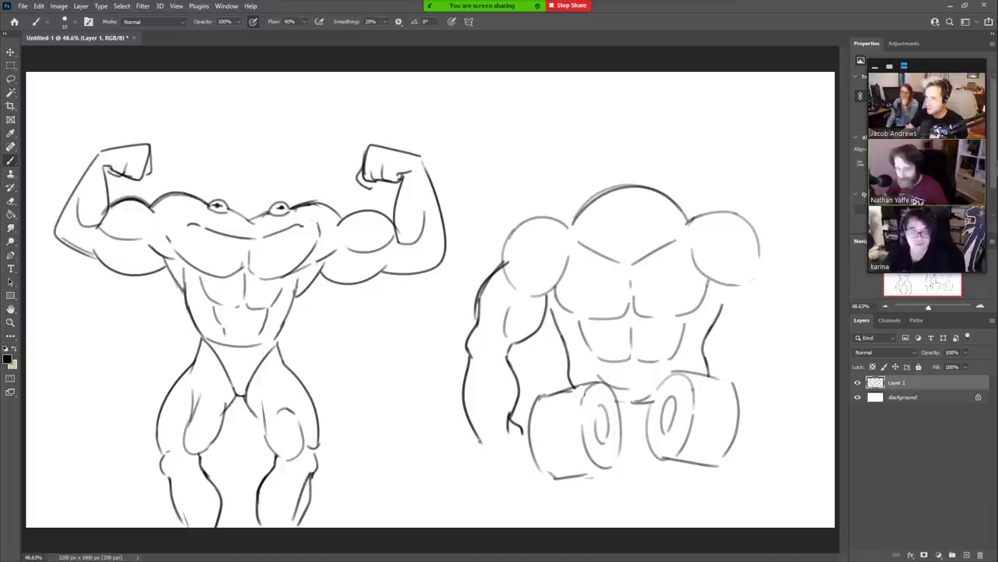
mouse_move(479, 442)
left_mouse_down()
mouse_move(477, 470)
mouse_move(499, 480)
left_mouse_up()
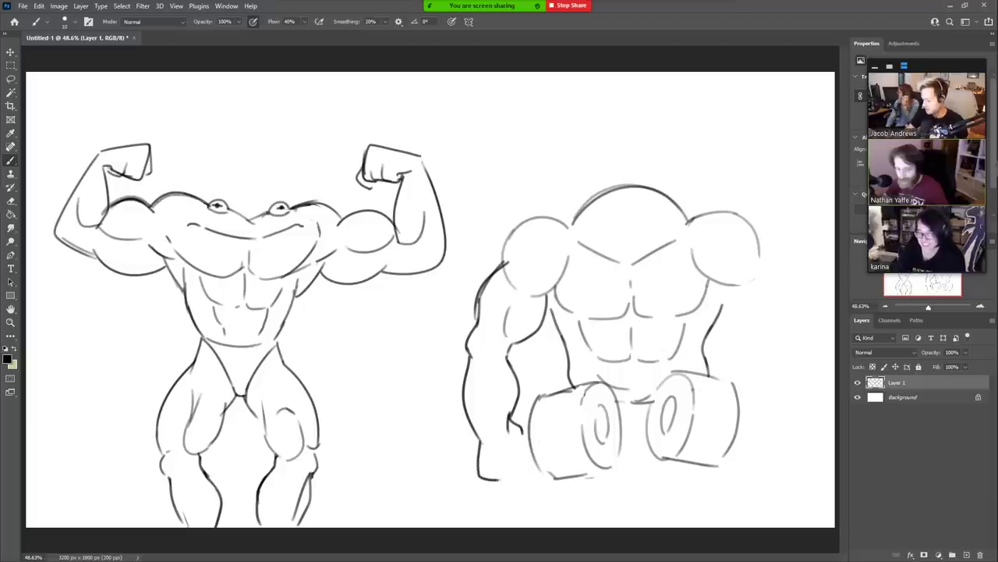
- Draw the left dumbbell's handle guide line and its outer cylindrical weight, and erase the guide line beyond the hand
left_click_drag(456, 450, 531, 437)
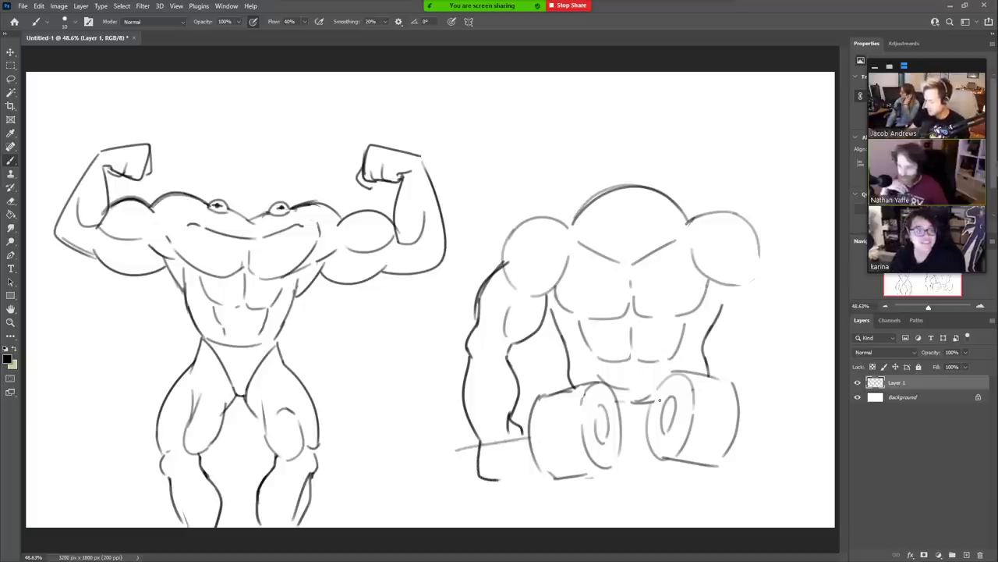
mouse_move(462, 410)
left_mouse_down()
mouse_move(402, 425)
mouse_move(423, 457)
mouse_move(399, 480)
mouse_move(468, 495)
left_mouse_up()
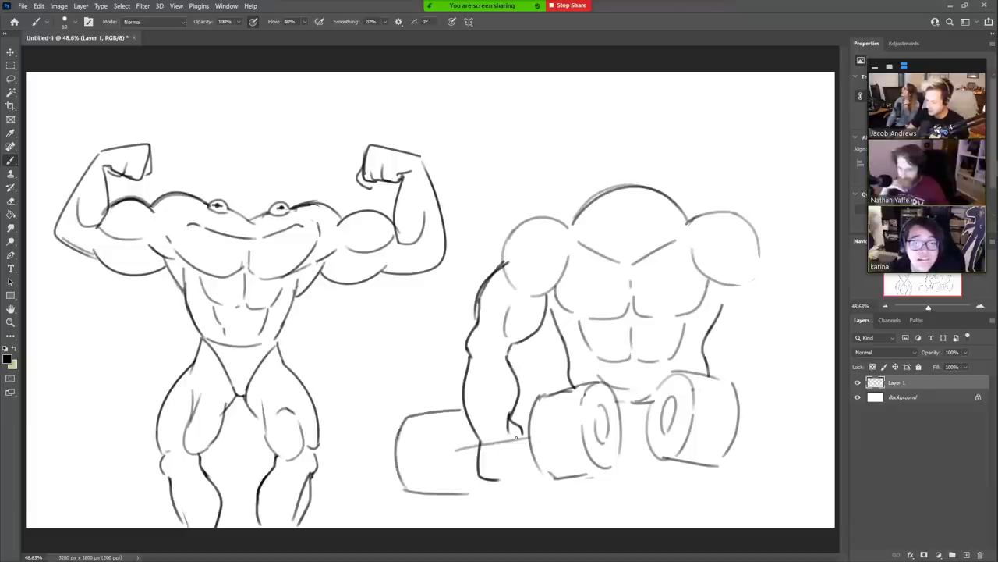
key("ctrl+z")
left_click_drag(407, 494, 479, 493)
key("e")
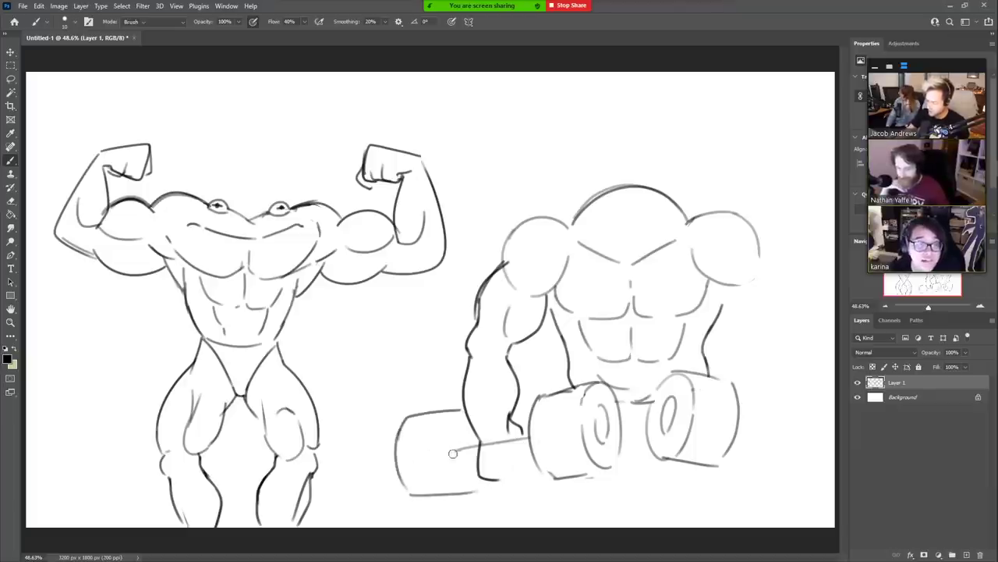
left_click_drag(455, 453, 477, 444)
- Add the outer weight's inner edge, close the left fist, and redraw the short handle section beside it
key("b")
mouse_move(459, 412)
left_mouse_down()
mouse_move(460, 478)
mouse_move(488, 469)
mouse_move(519, 440)
mouse_move(522, 461)
mouse_move(504, 478)
mouse_move(514, 479)
mouse_move(520, 432)
left_mouse_up()
key("e")
key("b")
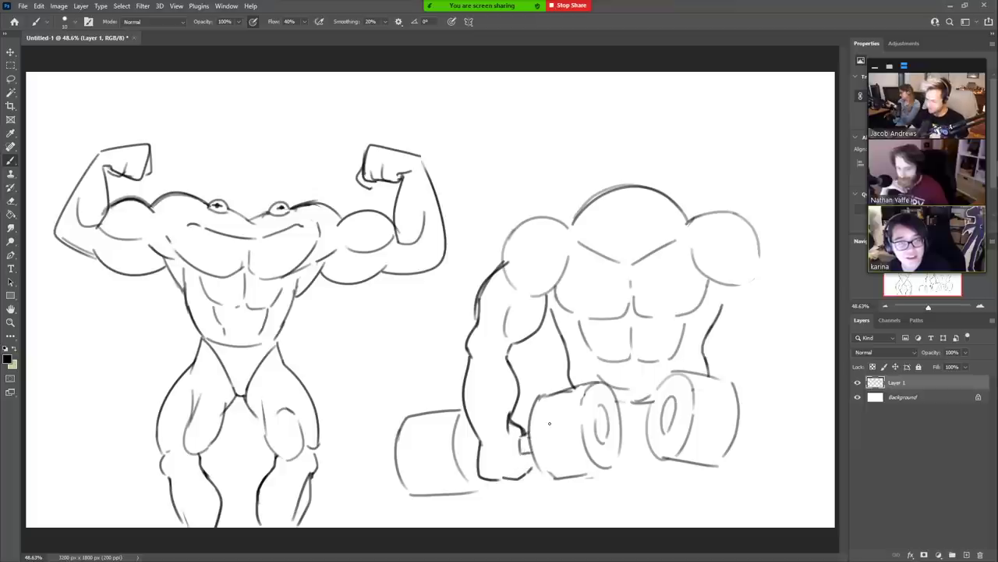
- Draw curved plate lines across the left dumbbell's weights and the right dumbbell's inner weight, plus a handle stub behind the left fist
left_click_drag(577, 388, 568, 461)
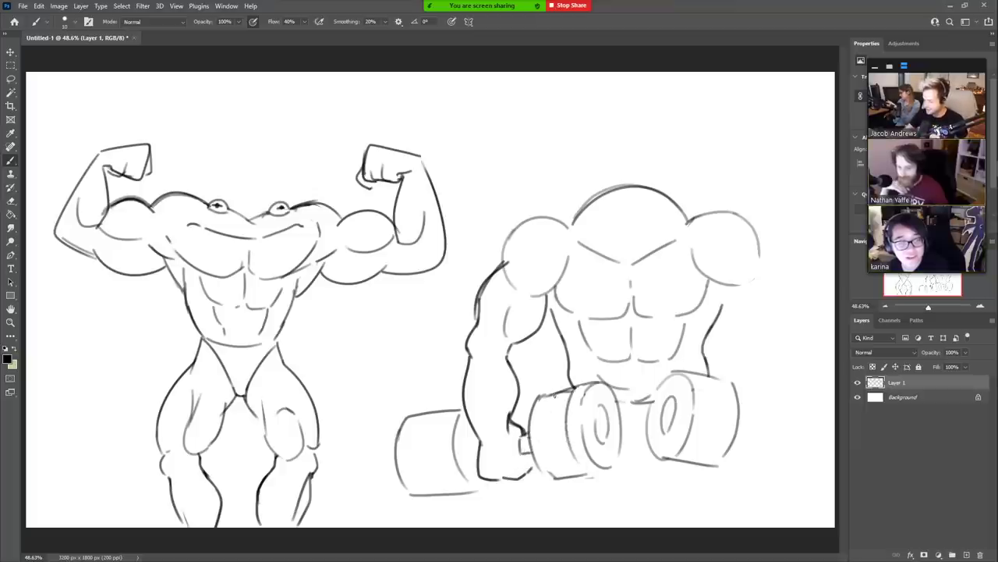
left_click_drag(555, 396, 559, 468)
mouse_move(443, 413)
left_mouse_down()
mouse_move(440, 485)
mouse_move(421, 415)
mouse_move(416, 493)
left_mouse_up()
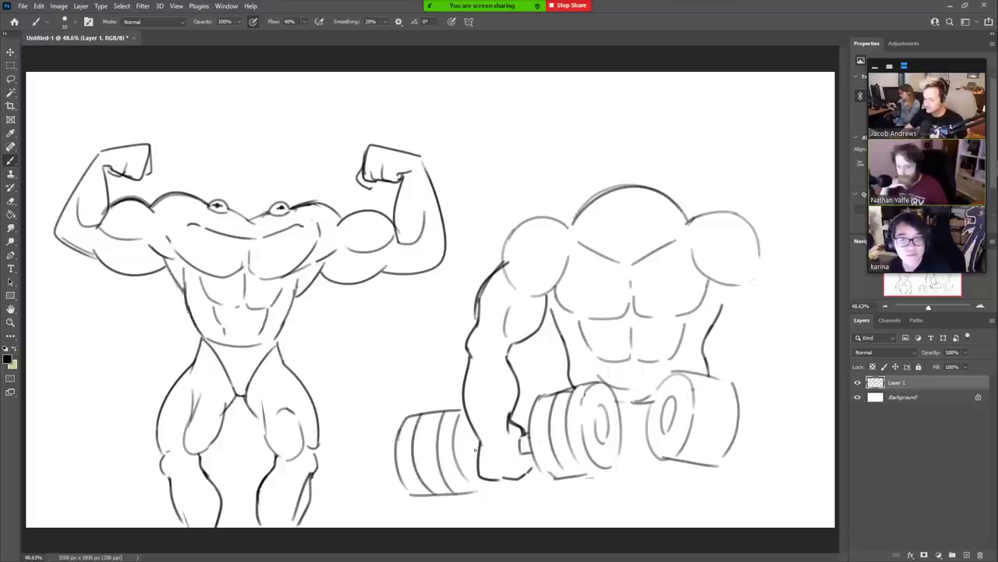
mouse_move(475, 452)
left_mouse_down()
mouse_move(477, 437)
mouse_move(487, 448)
mouse_move(477, 438)
left_mouse_up()
key("ctrl+z")
key("ctrl+z")
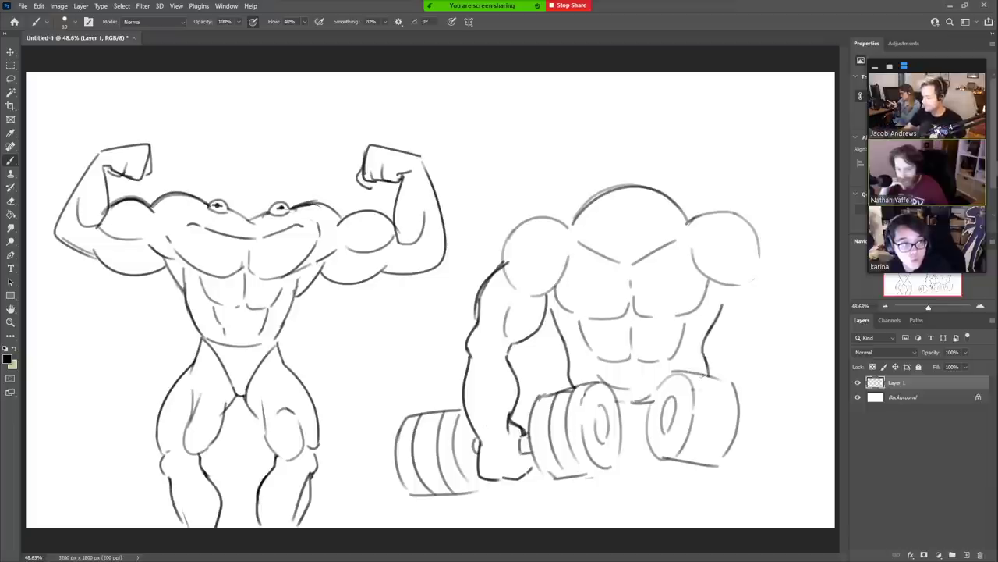
mouse_move(700, 373)
left_mouse_down()
mouse_move(696, 453)
mouse_move(710, 451)
left_mouse_up()
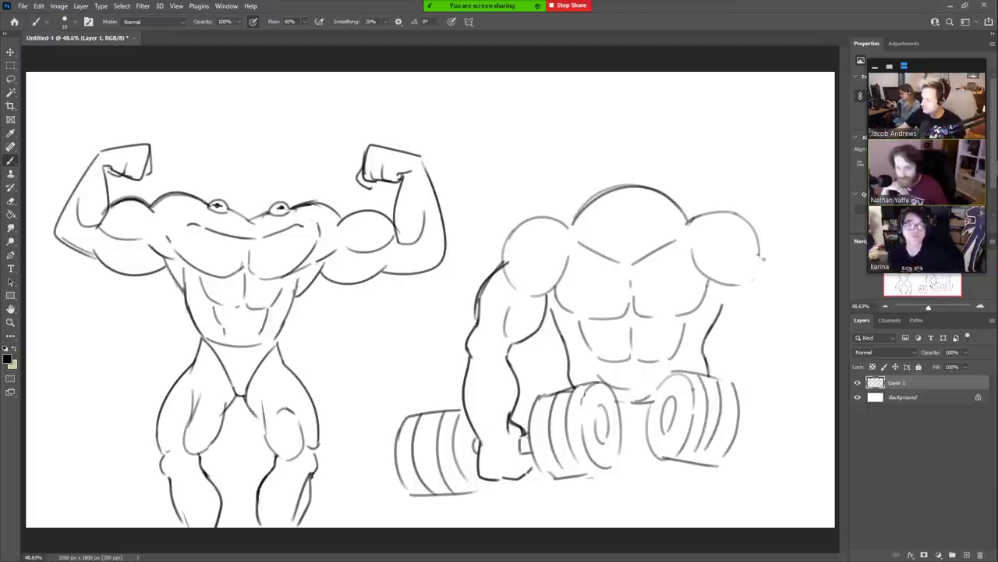
- Draw the second figure's right arm with bulging inner and outer contours down to the fist
left_click_drag(759, 258, 784, 328)
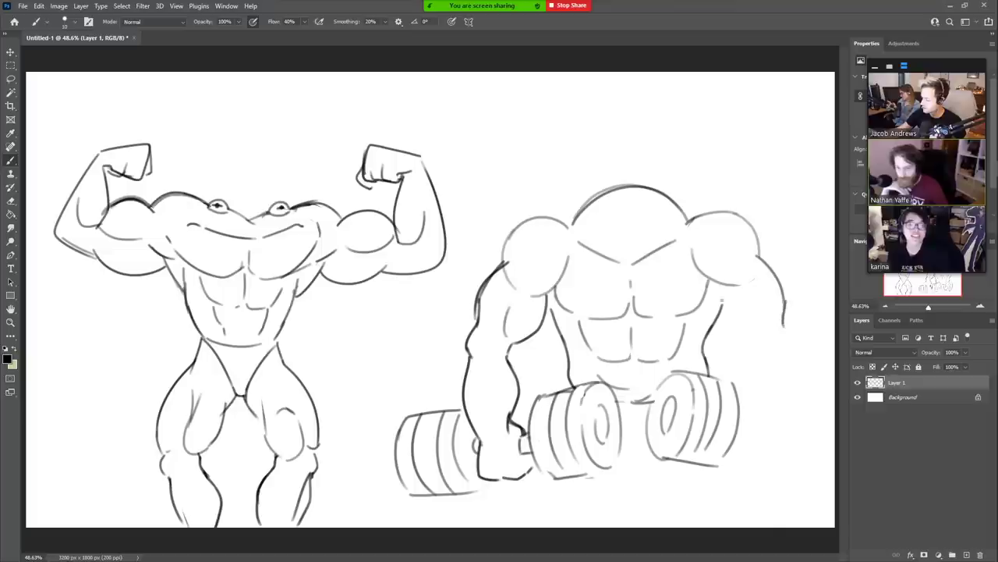
mouse_move(721, 298)
left_mouse_down()
mouse_move(750, 357)
mouse_move(757, 425)
mouse_move(758, 412)
mouse_move(743, 424)
left_mouse_up()
key("ctrl+z")
left_click_drag(784, 323, 795, 369)
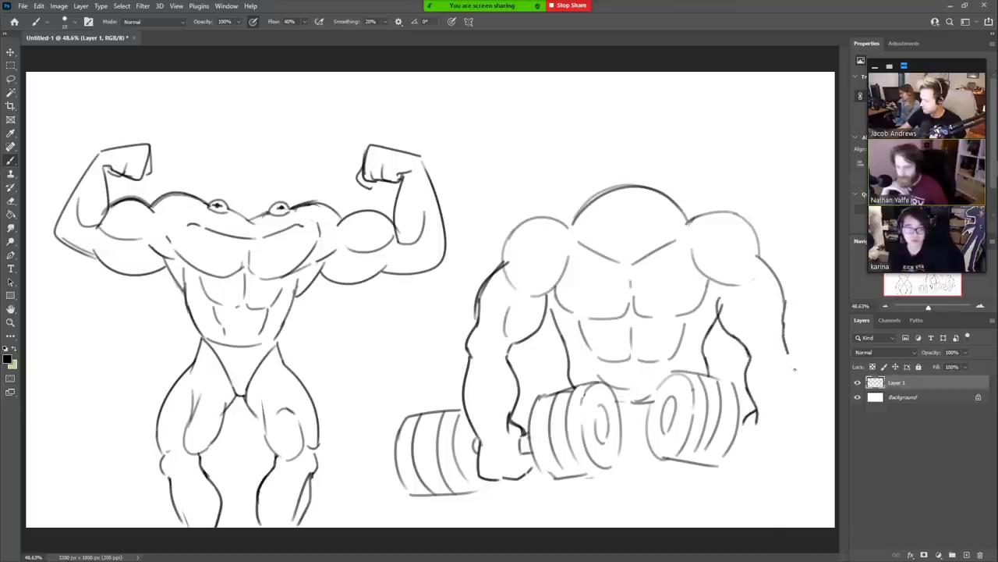
key("ctrl+z")
mouse_move(783, 325)
left_mouse_down()
mouse_move(797, 433)
mouse_move(772, 460)
mouse_move(750, 461)
mouse_move(744, 440)
left_mouse_up()
key("ctrl+z")
- Outline the right dumbbell's outer weight running to the canvas edge, and add a biceps line on the right upper arm
left_click_drag(797, 399, 829, 406)
mouse_move(774, 466)
left_mouse_down()
mouse_move(816, 479)
mouse_move(774, 481)
mouse_move(828, 489)
left_mouse_up()
key("ctrl+z")
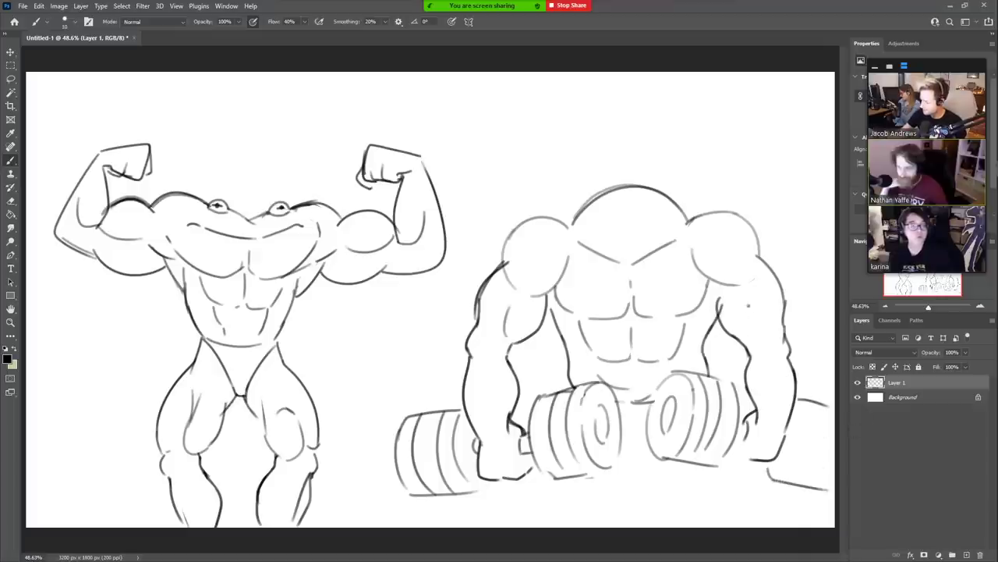
left_click_drag(751, 295, 755, 332)
- Draw the right dumbbell's handle with a guide line, add plate lines on its outer weight, and erase the guide across the inner weight
mouse_move(677, 407)
left_mouse_down()
mouse_move(737, 421)
mouse_move(746, 437)
left_mouse_up()
mouse_move(799, 406)
left_mouse_down()
mouse_move(786, 468)
mouse_move(795, 477)
left_mouse_up()
key("ctrl+z")
left_click_drag(818, 407, 808, 481)
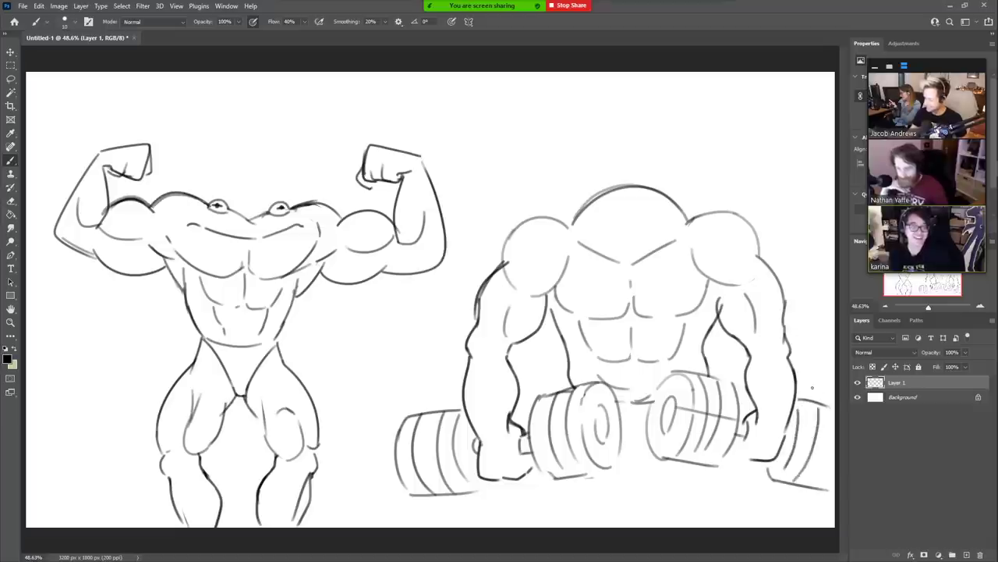
key("e")
left_click_drag(676, 408, 702, 412)
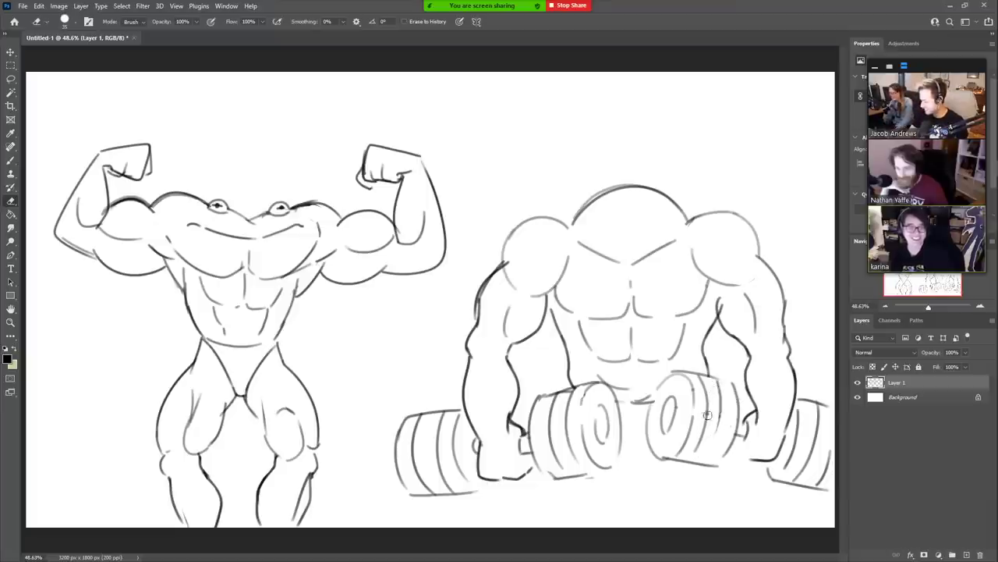
- Restore the erased plate lines on the right dumbbell's inner weight and darken the outlines of both inner weights
key("b")
left_click_drag(722, 409, 708, 461)
key("ctrl+z")
mouse_move(720, 408)
left_mouse_down()
mouse_move(705, 463)
mouse_move(698, 446)
mouse_move(694, 458)
mouse_move(727, 450)
left_mouse_up()
key("e")
key("b")
mouse_move(654, 406)
left_mouse_down()
mouse_move(660, 392)
mouse_move(656, 460)
mouse_move(669, 452)
left_mouse_up()
left_click_drag(673, 371, 722, 379)
mouse_move(545, 396)
left_mouse_down()
mouse_move(596, 382)
mouse_move(624, 439)
mouse_move(614, 471)
mouse_move(560, 477)
mouse_move(535, 460)
left_mouse_up()
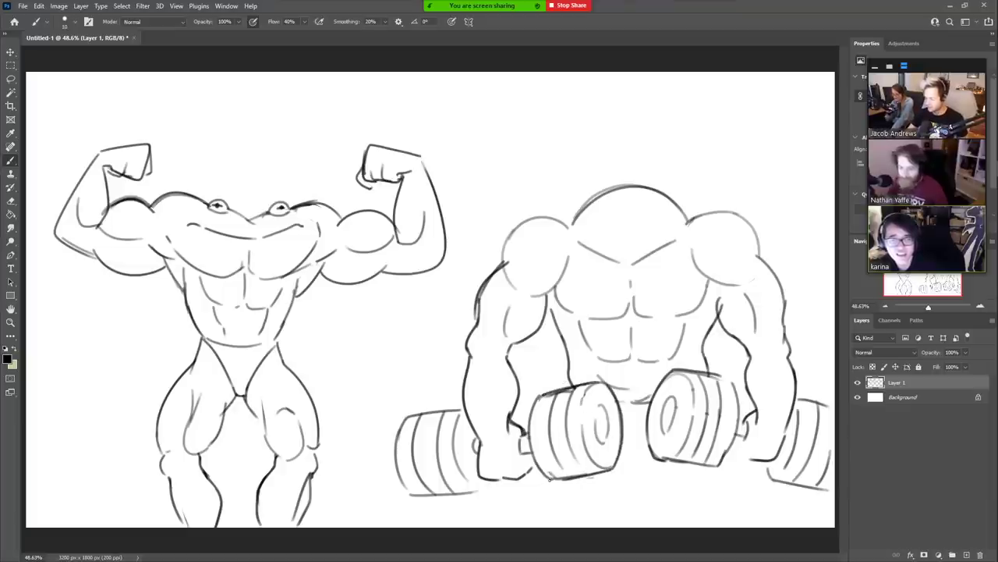
- Draw the second figure's two thighs beneath the inner dumbbell weights, running down toward the canvas's lower edge
left_click_drag(548, 479, 551, 519)
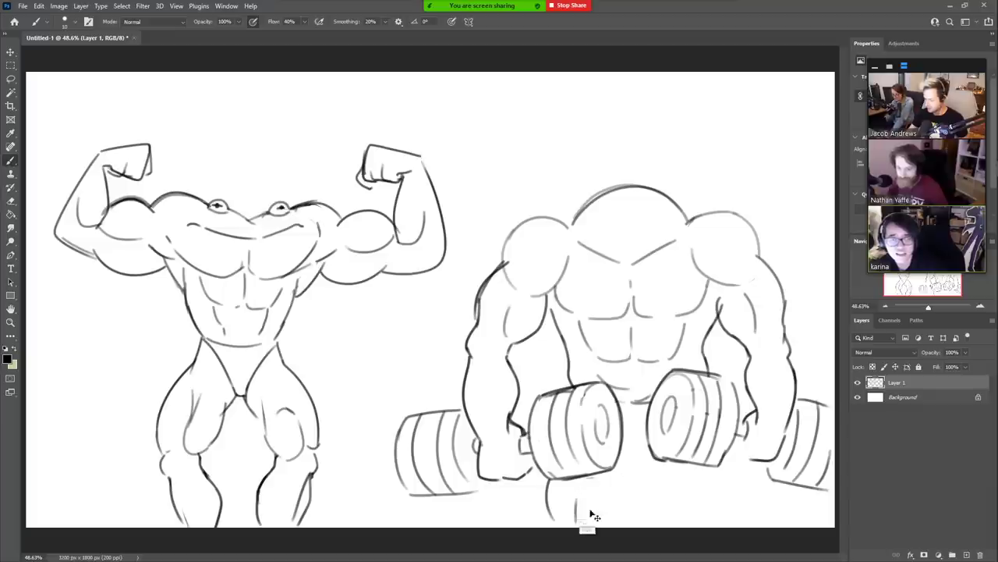
left_click_drag(579, 482, 578, 516)
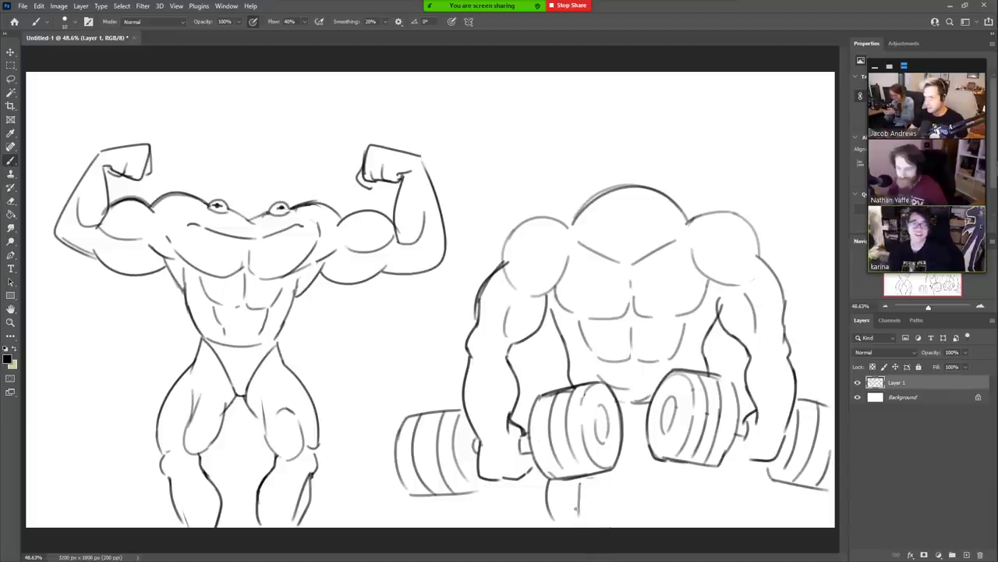
left_click_drag(565, 515, 622, 521)
mouse_move(594, 476)
left_mouse_down()
mouse_move(635, 479)
mouse_move(640, 490)
mouse_move(647, 472)
mouse_move(624, 512)
left_mouse_up()
key("ctrl+z")
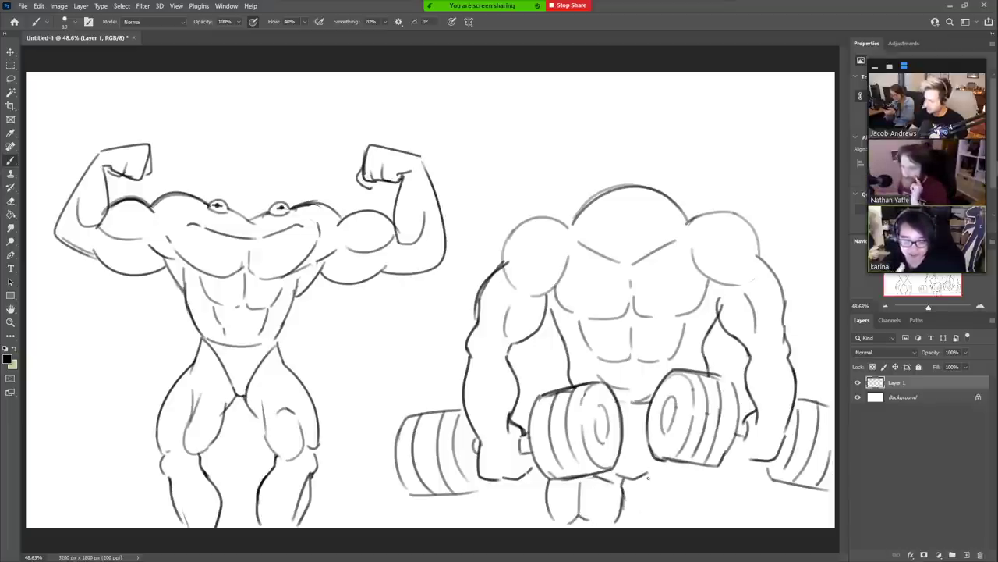
mouse_move(648, 478)
left_mouse_down()
mouse_move(720, 474)
mouse_move(660, 525)
left_mouse_up()
mouse_move(721, 474)
left_mouse_down()
mouse_move(722, 524)
mouse_move(700, 528)
left_mouse_up()
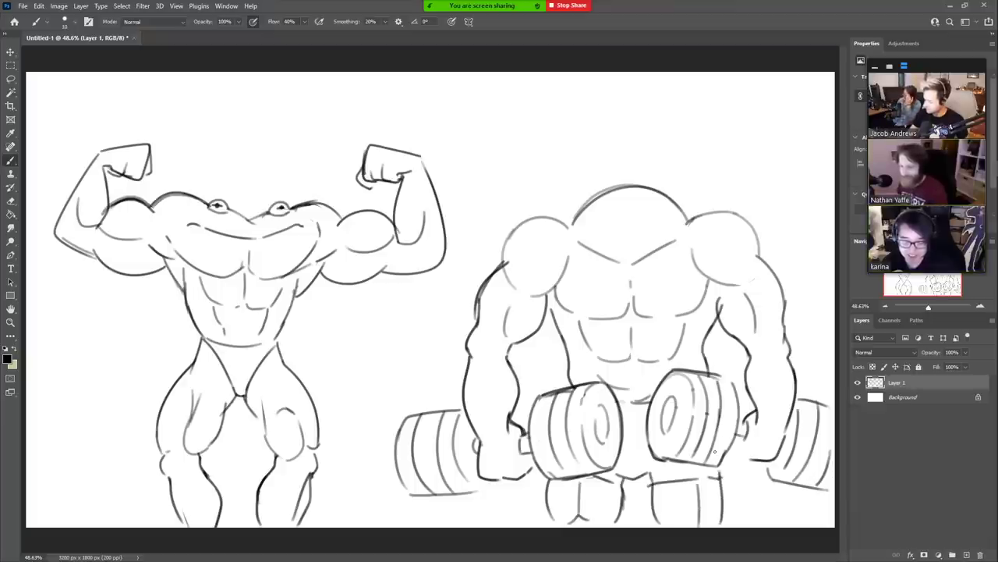
- Erase the stray strokes at the base of the left thigh, touch up its upper edge, and add short waist lines between the dumbbells
key("e")
left_click_drag(568, 521, 580, 519)
key("b")
left_click_drag(594, 476, 613, 478)
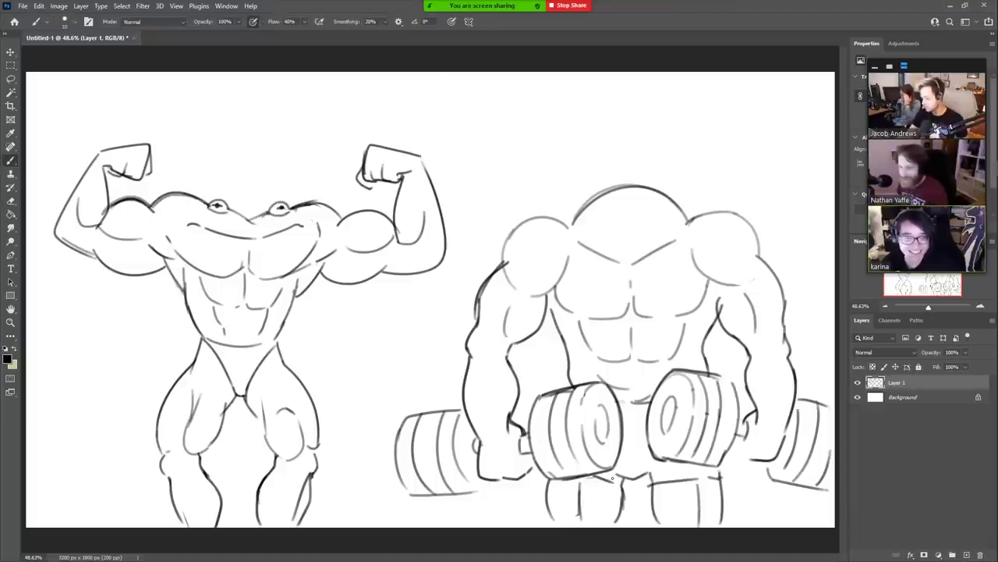
mouse_move(620, 414)
left_mouse_down()
mouse_move(656, 404)
mouse_move(625, 411)
mouse_move(638, 451)
left_mouse_up()
key("ctrl+z")
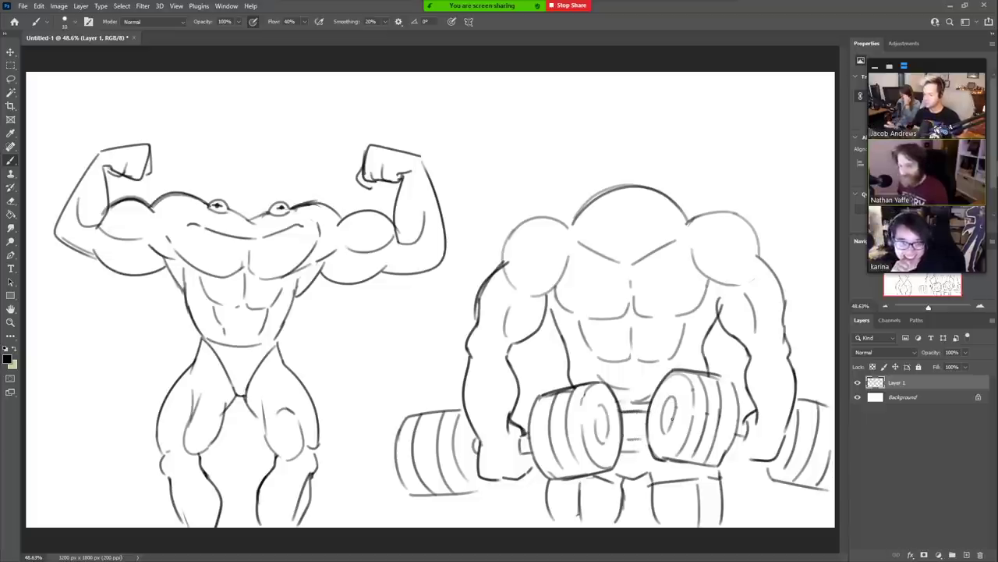
- Lasso the second figure, move it up, scale it to about 84% and reposition it to leave room for the legs
key("v")
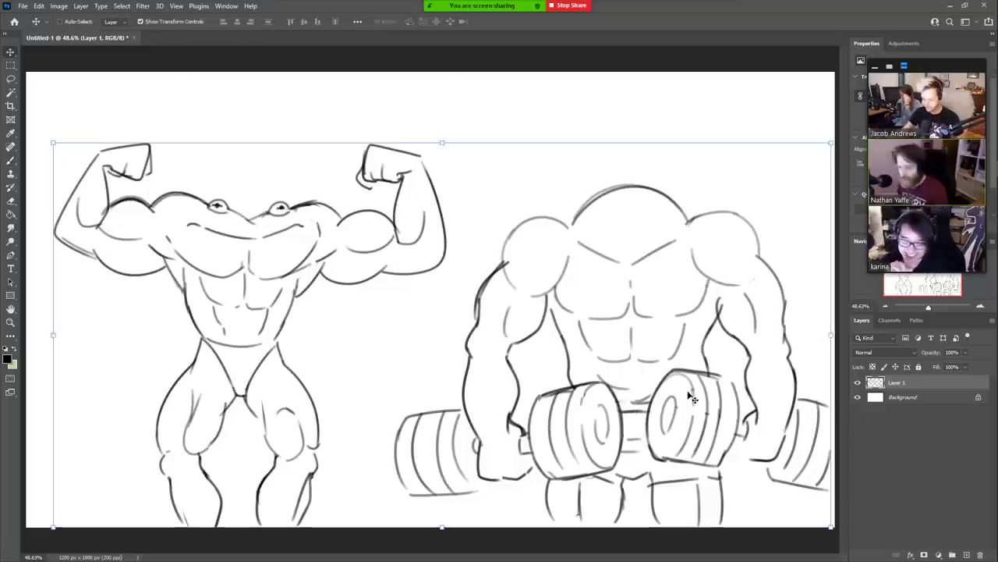
key("l")
mouse_move(523, 507)
left_mouse_down()
mouse_move(405, 340)
mouse_move(753, 187)
mouse_move(841, 394)
mouse_move(802, 538)
mouse_move(517, 501)
left_mouse_up()
key("v")
left_click_drag(677, 450, 669, 407)
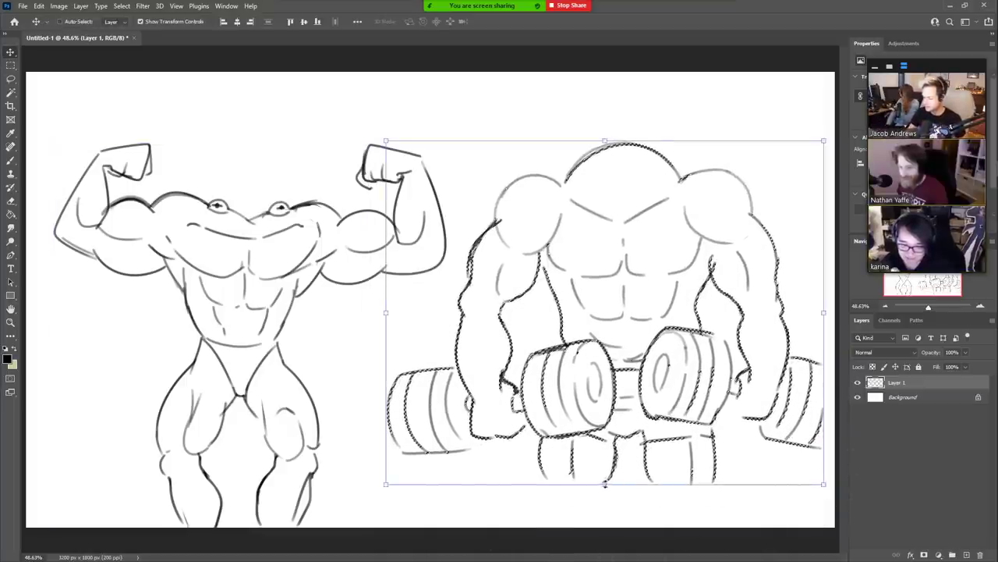
left_click_drag(604, 484, 606, 428)
left_click_drag(679, 412, 676, 433)
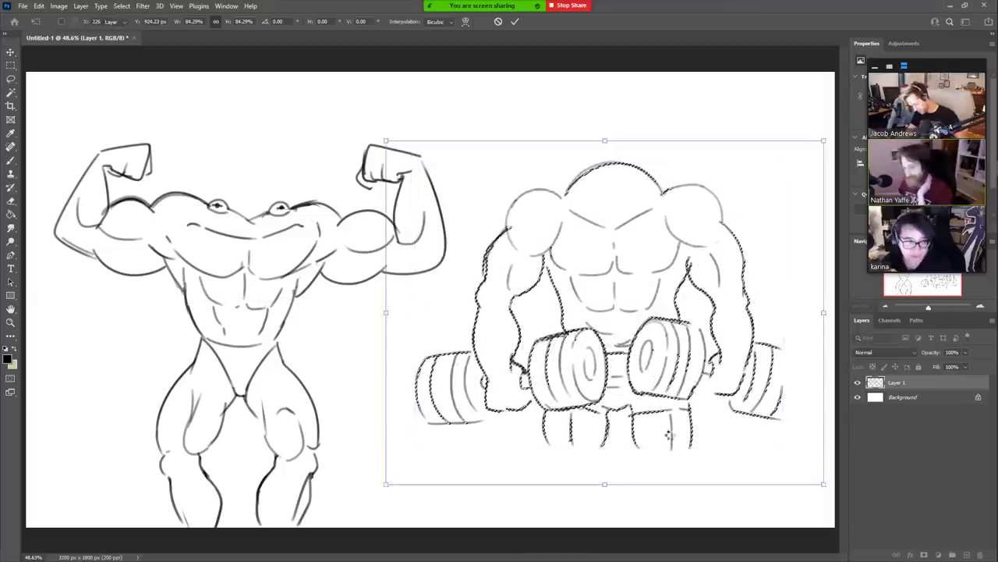
key("Return")
key("ctrl+d")
- Draw the second figure's left leg with a bulging thigh, pointed kneecap and calf contours down to the canvas edge, replacing the old inner thigh line
key("b")
mouse_move(544, 410)
left_mouse_down()
mouse_move(544, 469)
mouse_move(551, 452)
mouse_move(574, 507)
mouse_move(581, 489)
left_mouse_up()
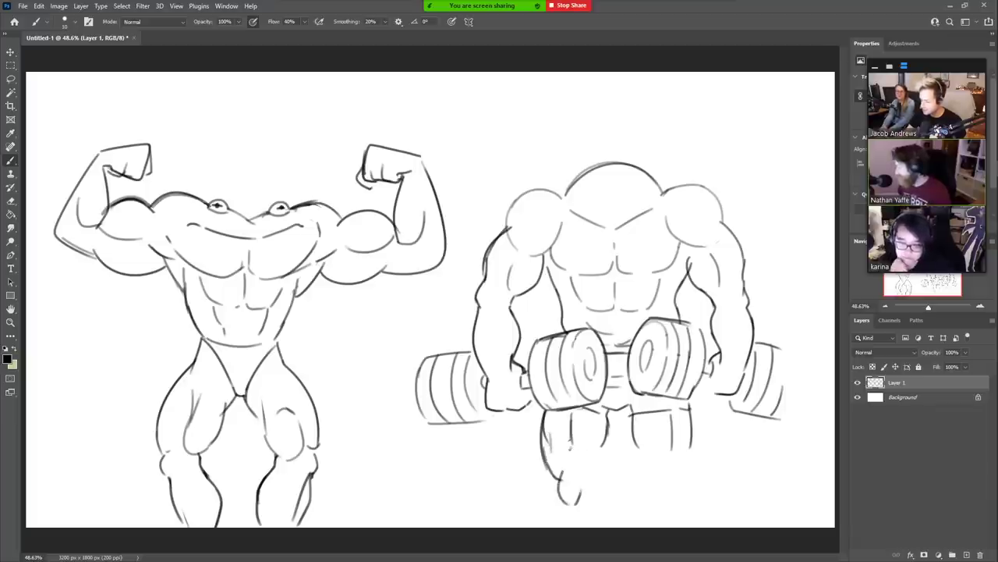
left_click_drag(571, 443, 570, 462)
key("e")
key("b")
mouse_move(608, 417)
left_mouse_down()
mouse_move(588, 478)
mouse_move(556, 488)
mouse_move(550, 525)
left_mouse_up()
key("ctrl+z")
mouse_move(558, 483)
left_mouse_down()
mouse_move(543, 510)
mouse_move(552, 527)
left_mouse_up()
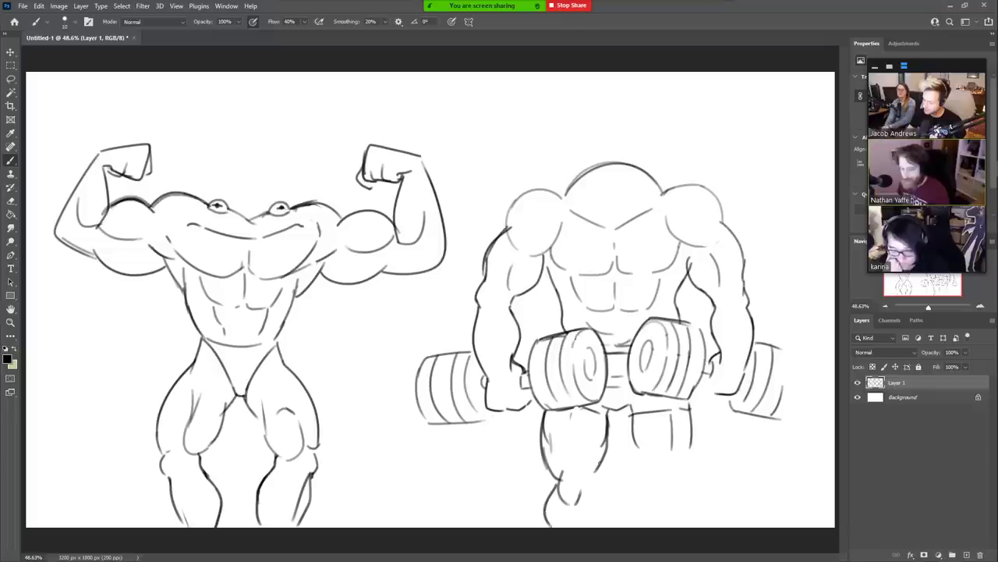
mouse_move(604, 457)
left_mouse_down()
mouse_move(592, 486)
mouse_move(603, 526)
left_mouse_up()
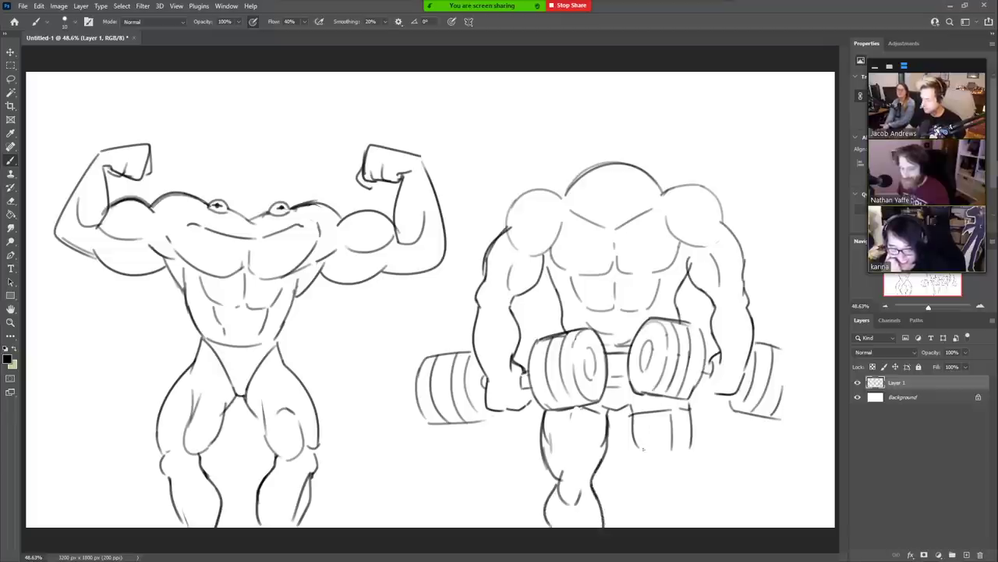
- Draw the second figure's right leg with thigh contours, a kneecap and calf contours reaching the canvas edge
mouse_move(632, 429)
left_mouse_down()
mouse_move(646, 474)
mouse_move(641, 527)
left_mouse_up()
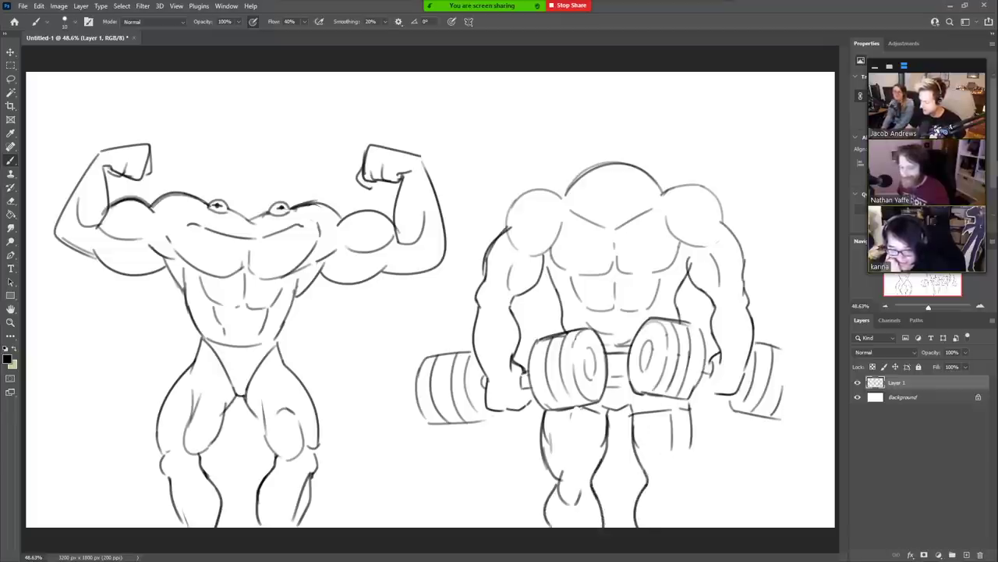
mouse_move(658, 494)
left_mouse_down()
mouse_move(669, 503)
mouse_move(680, 474)
mouse_move(673, 466)
left_mouse_up()
key("ctrl+z")
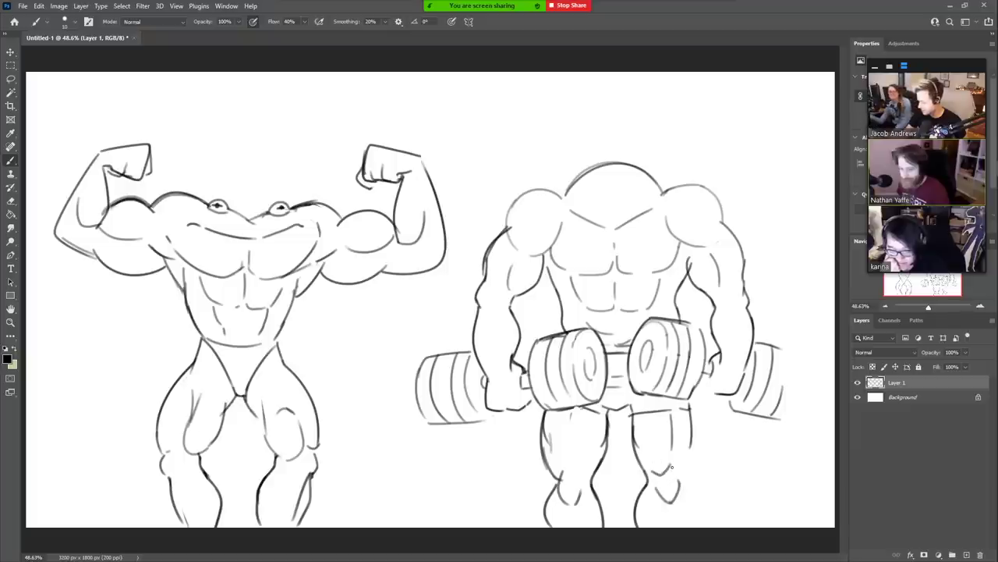
key("e")
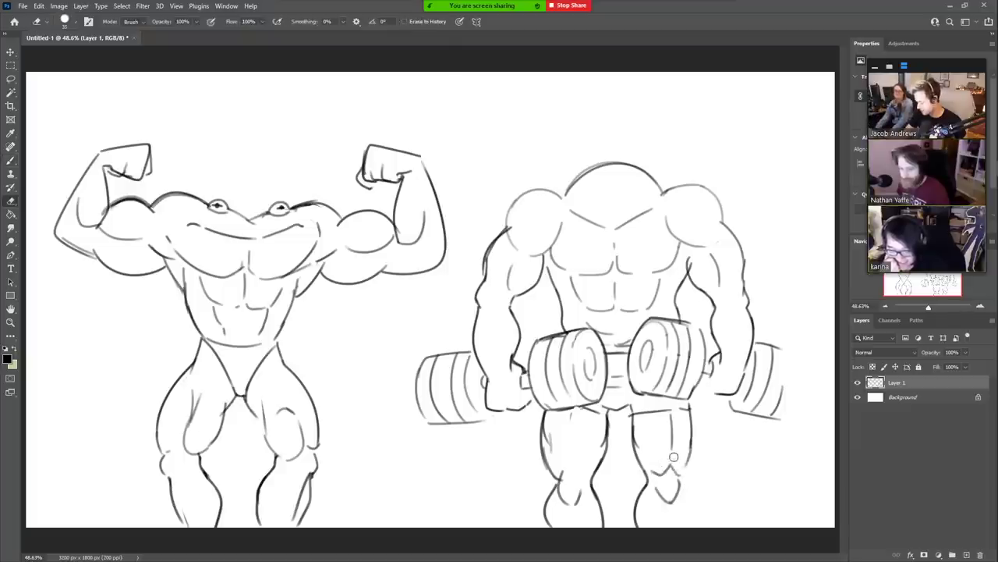
key("b")
left_click_drag(678, 485, 690, 527)
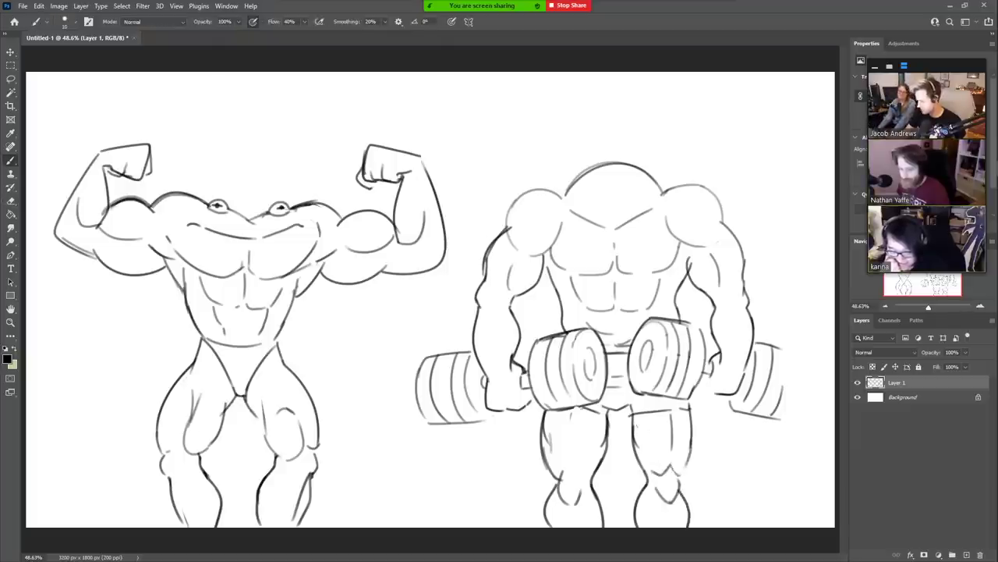
- Clean up and redraw the crotch line between the thighs, and add muscle lines above the left knee
key("e")
left_click_drag(607, 408, 638, 405)
key("b")
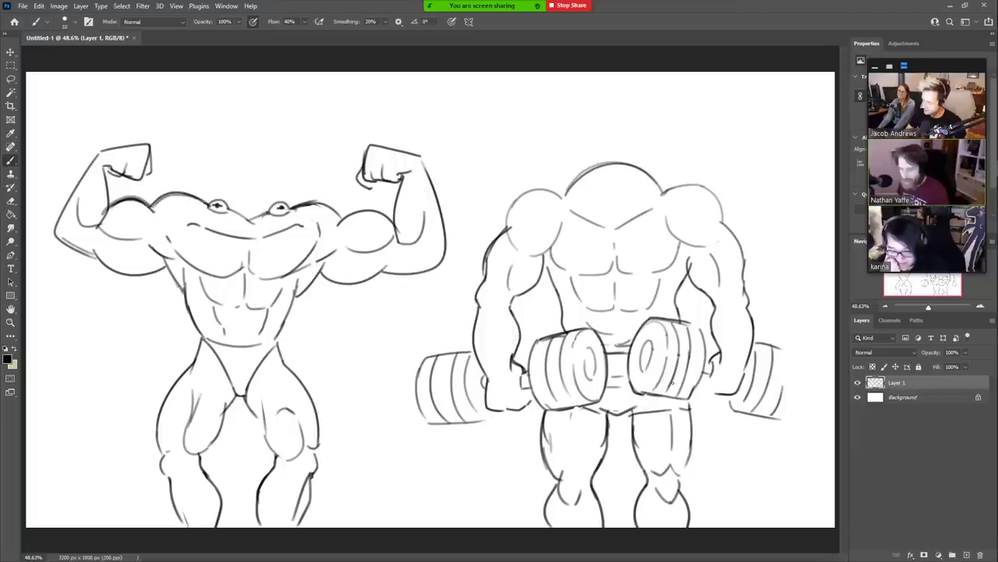
left_click_drag(561, 451, 586, 479)
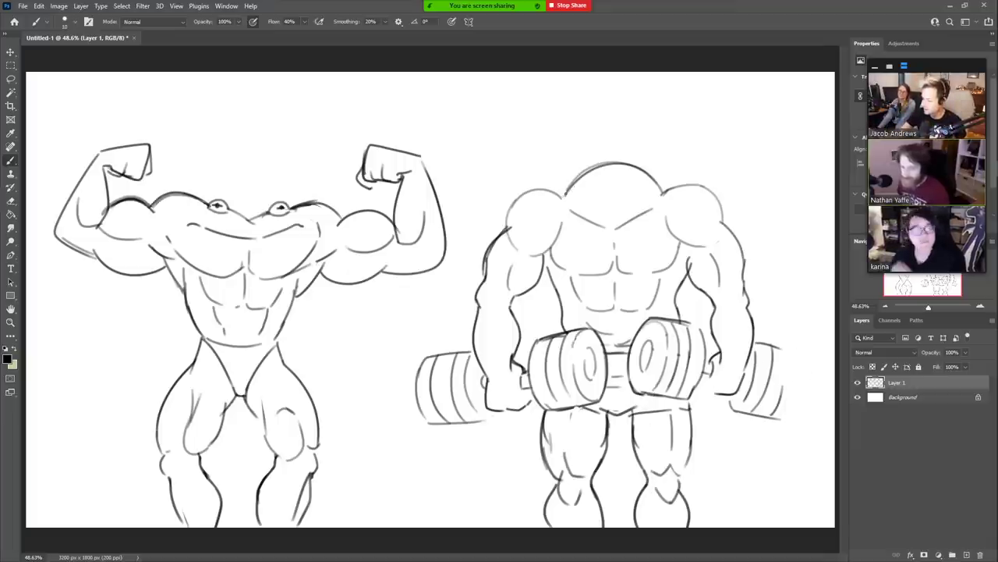
- Darken the second figure's head arc and give it two bulging frog eyes with pupils and a wide frowning mouth
mouse_move(564, 195)
left_mouse_down()
mouse_move(615, 163)
mouse_move(660, 191)
left_mouse_up()
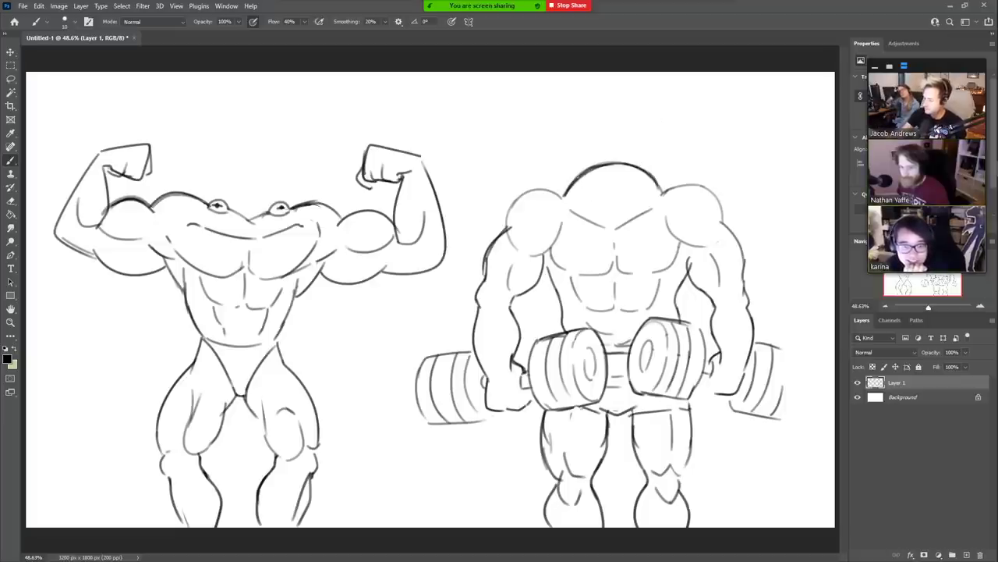
mouse_move(578, 180)
left_mouse_down()
mouse_move(581, 166)
mouse_move(638, 158)
mouse_move(648, 172)
left_mouse_up()
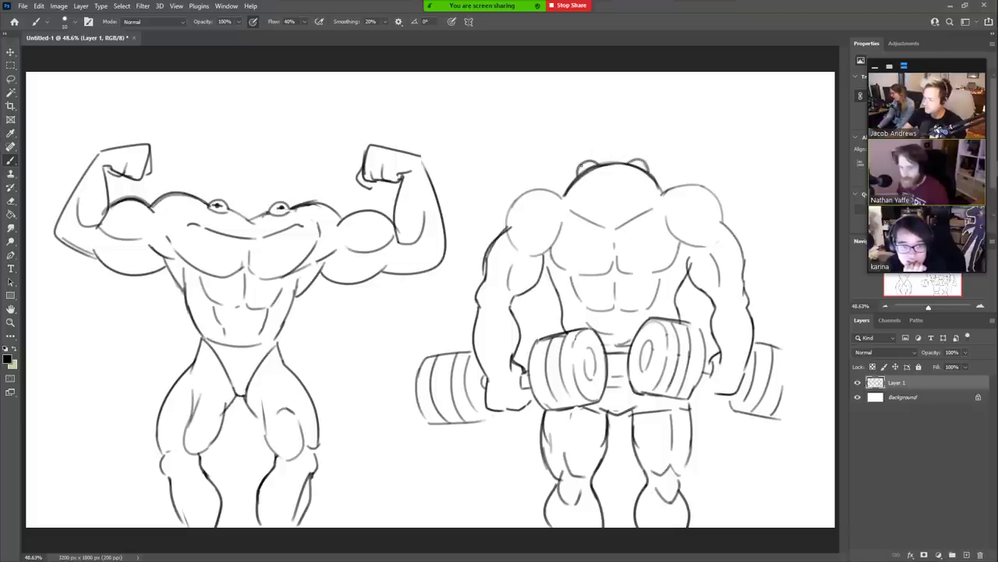
left_click_drag(581, 166, 590, 160)
mouse_move(637, 159)
left_mouse_down()
mouse_move(647, 167)
mouse_move(643, 156)
left_mouse_up()
left_click_drag(582, 164, 588, 163)
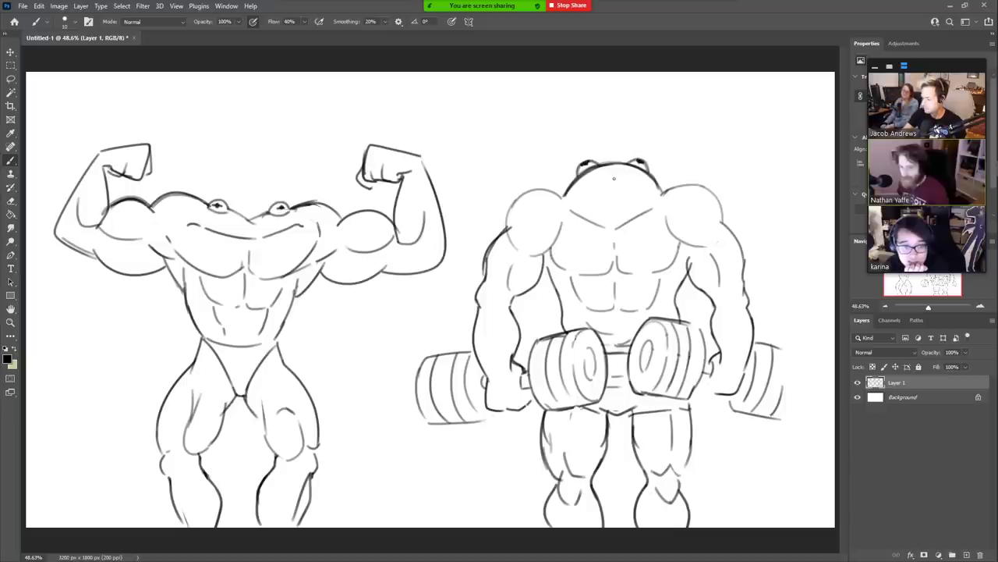
mouse_move(577, 188)
left_mouse_down()
mouse_move(617, 171)
mouse_move(649, 188)
left_mouse_up()
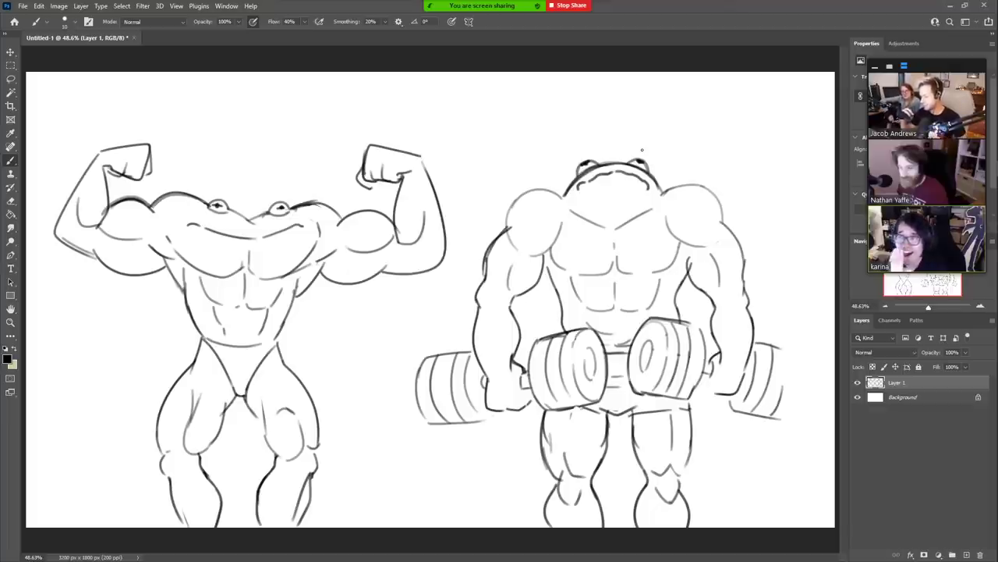
- Close the outer end of the right dumbbell's outer weight and darken the outlines of both shoulders
key("e")
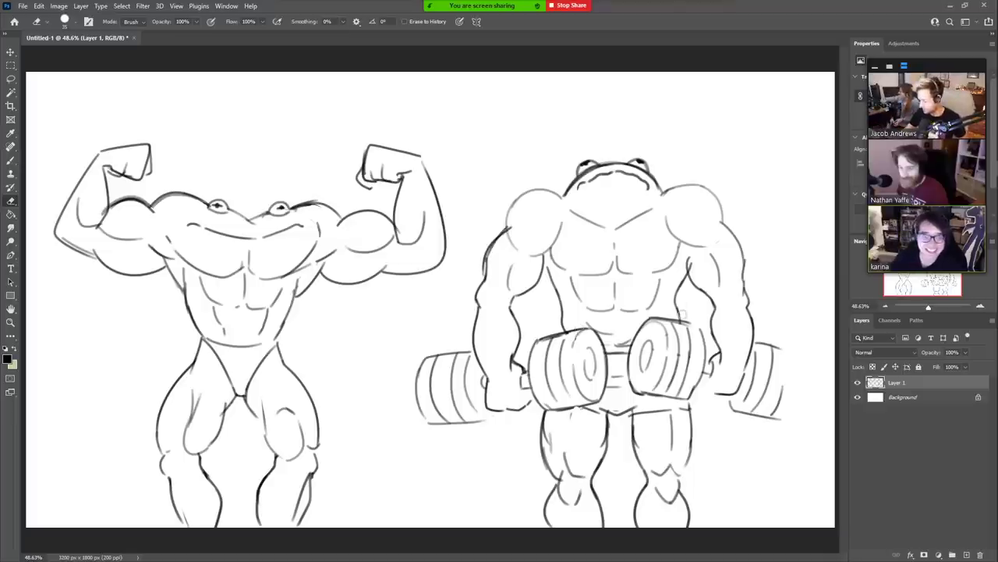
key("b")
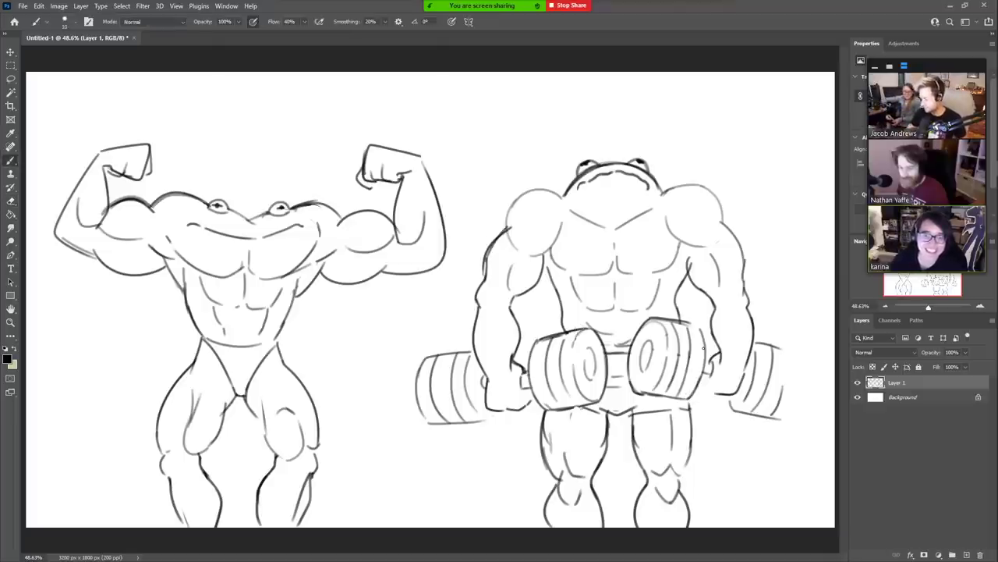
mouse_move(781, 347)
left_mouse_down()
mouse_move(803, 382)
mouse_move(786, 420)
left_mouse_up()
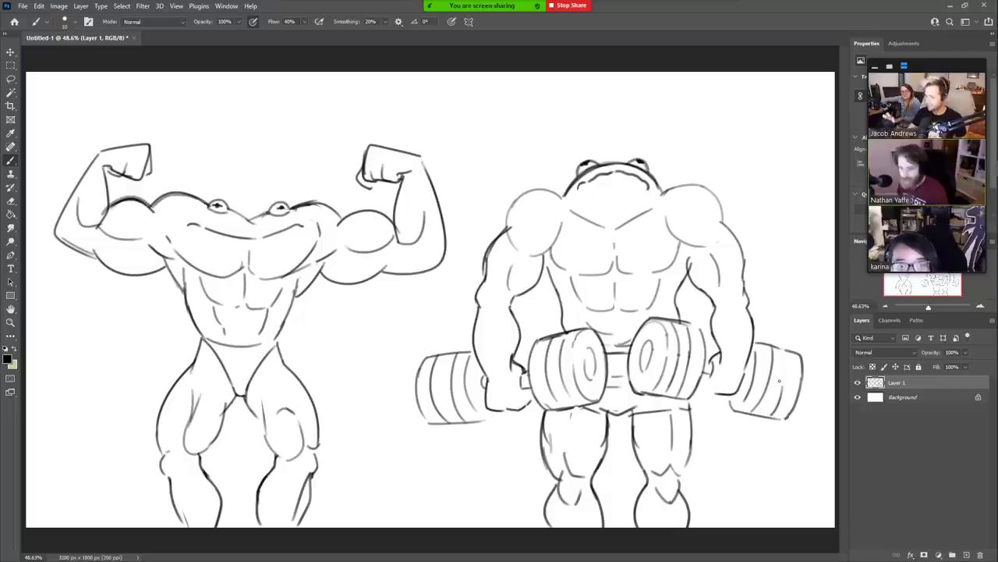
mouse_move(564, 195)
left_mouse_down()
mouse_move(538, 189)
mouse_move(513, 208)
mouse_move(507, 232)
left_mouse_up()
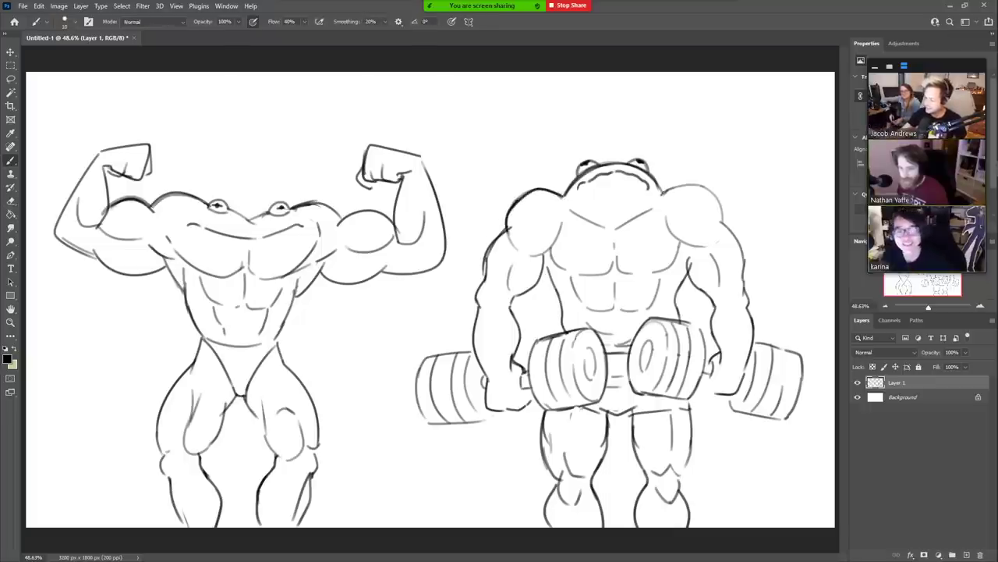
mouse_move(663, 192)
left_mouse_down()
mouse_move(694, 184)
mouse_move(720, 201)
mouse_move(713, 238)
left_mouse_up()
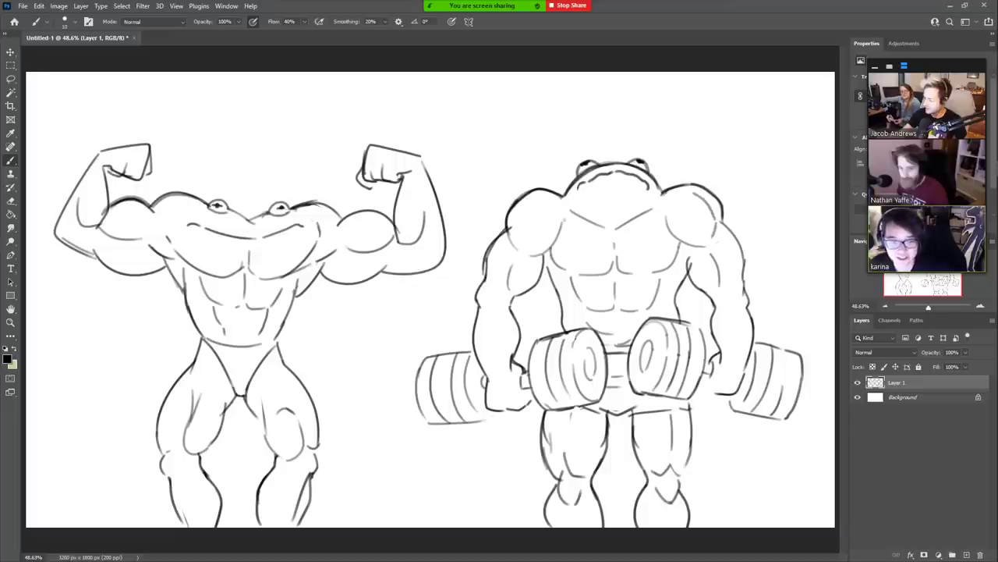
- Add muscle lines inside the left shoulder and upper arm, touch up the right arm, and draw small tremble marks around both arms
mouse_move(516, 227)
left_mouse_down()
mouse_move(539, 205)
mouse_move(523, 251)
left_mouse_up()
key("ctrl+z")
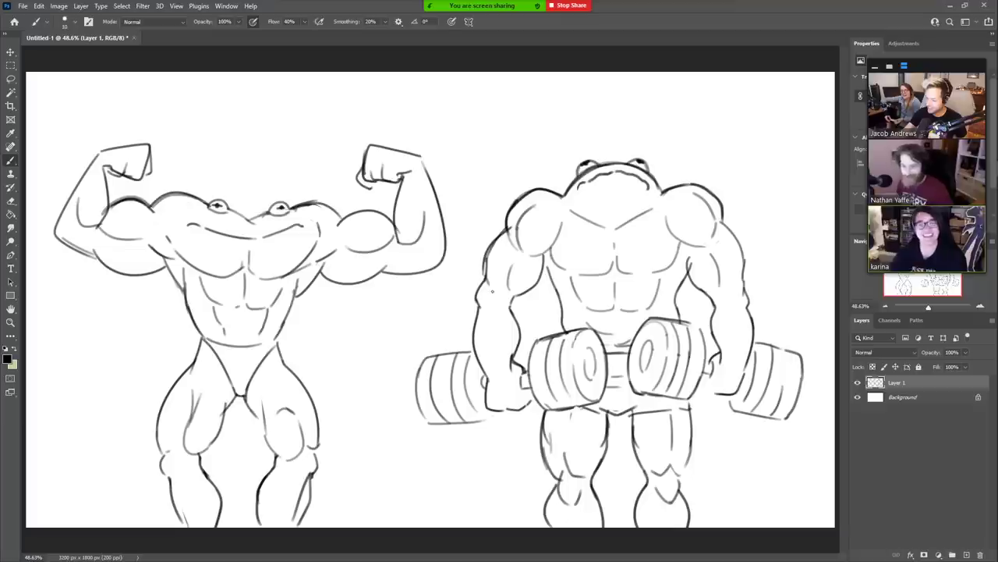
key("ctrl+z")
left_click_drag(489, 258, 485, 283)
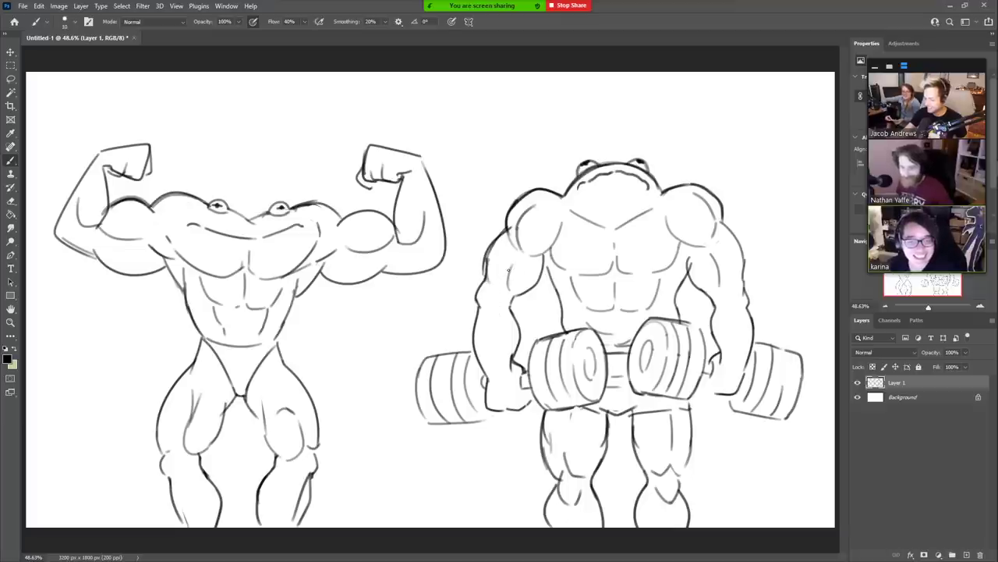
mouse_move(744, 273)
left_mouse_down()
mouse_move(742, 286)
mouse_move(715, 296)
left_mouse_up()
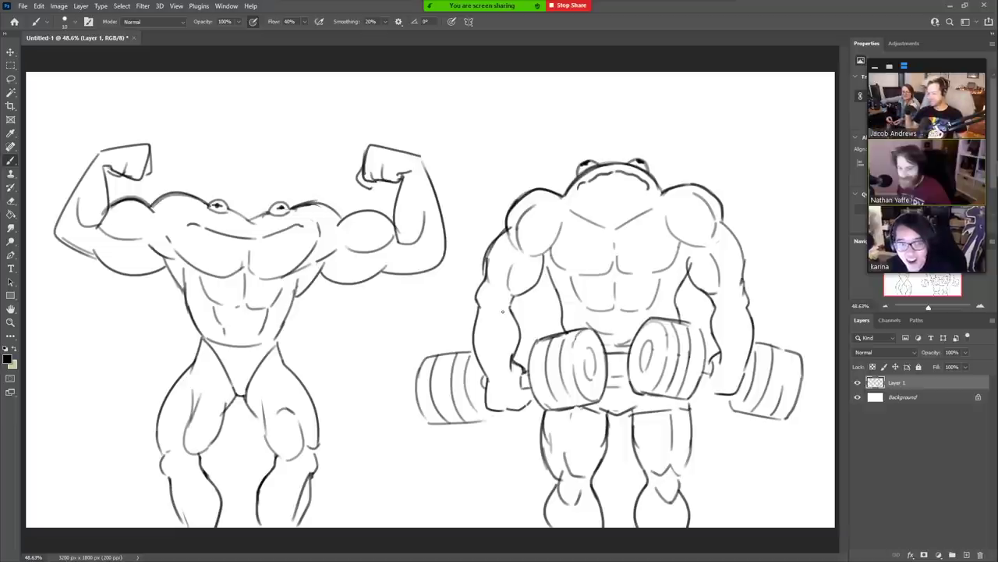
mouse_move(467, 280)
left_mouse_down()
mouse_move(467, 255)
mouse_move(479, 244)
left_mouse_up()
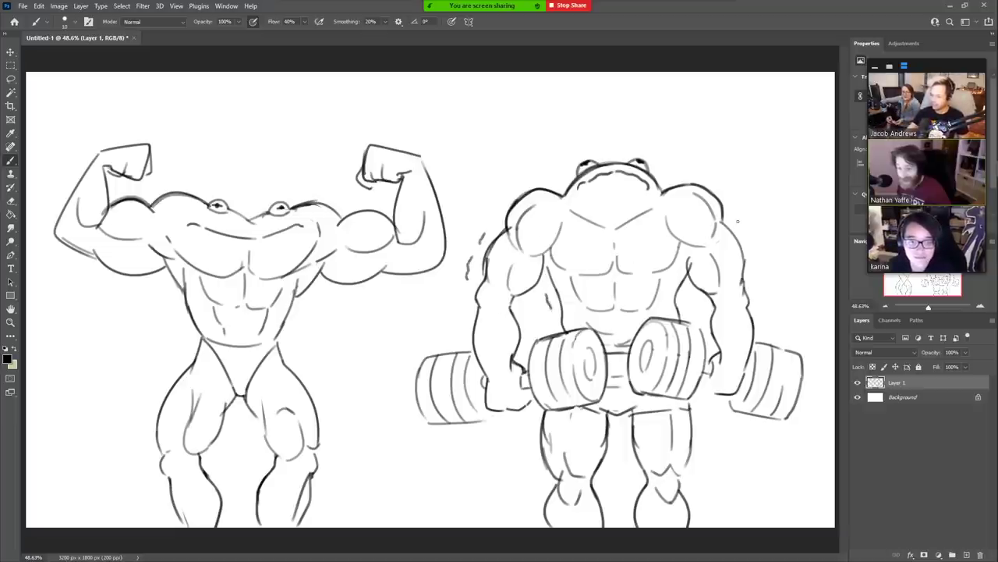
left_click_drag(732, 200, 753, 244)
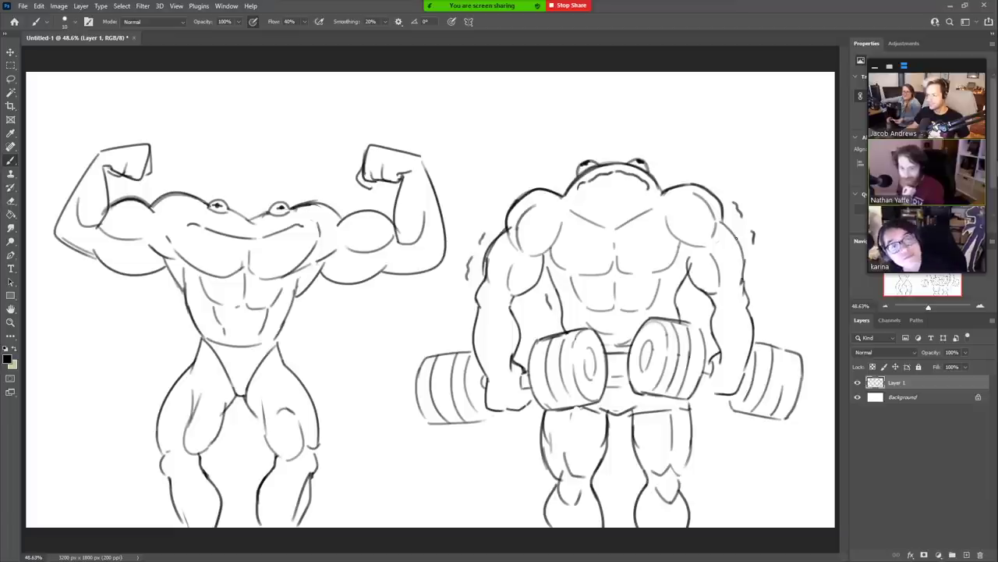
- Switch to the Pencil tool, add a new layer and hide Layer 1 for a fresh drawing
mouse_move(491, 6)
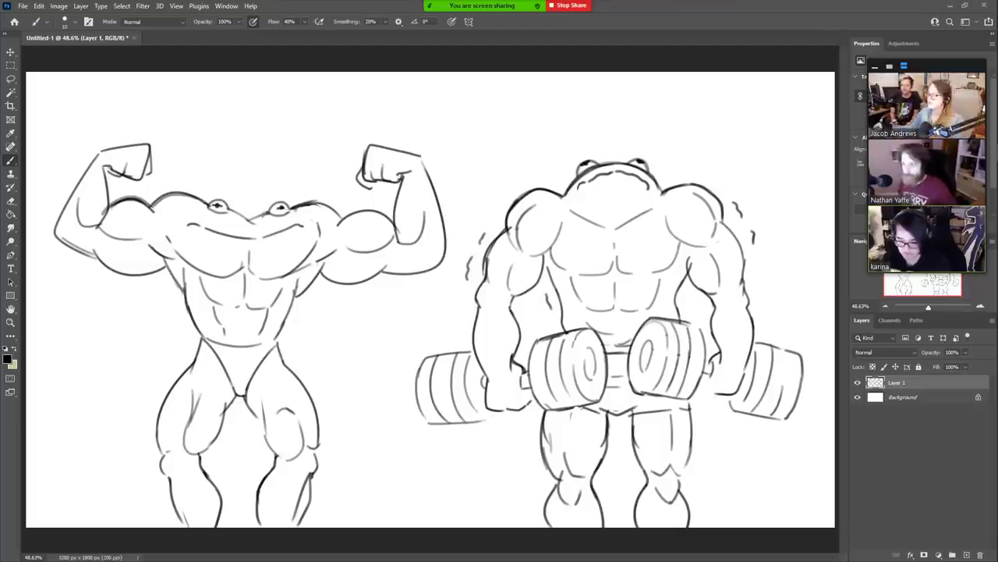
right_click(10, 162)
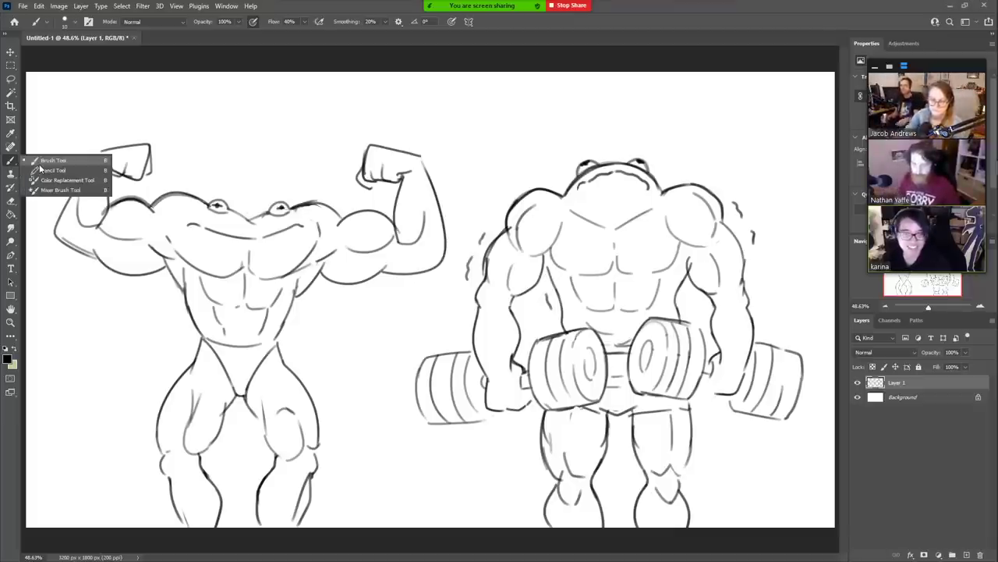
left_click(40, 168)
left_click(966, 555)
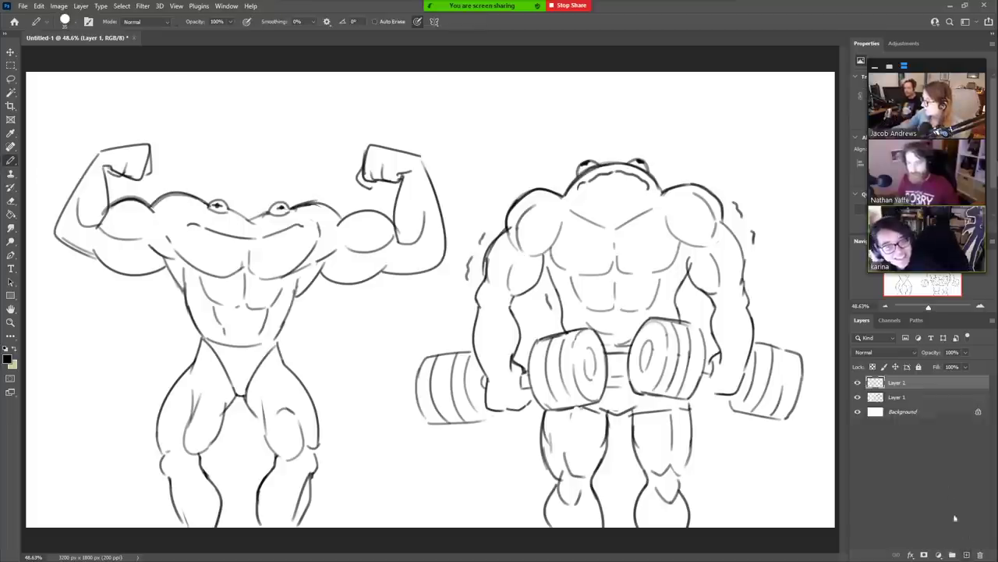
left_click(858, 397)
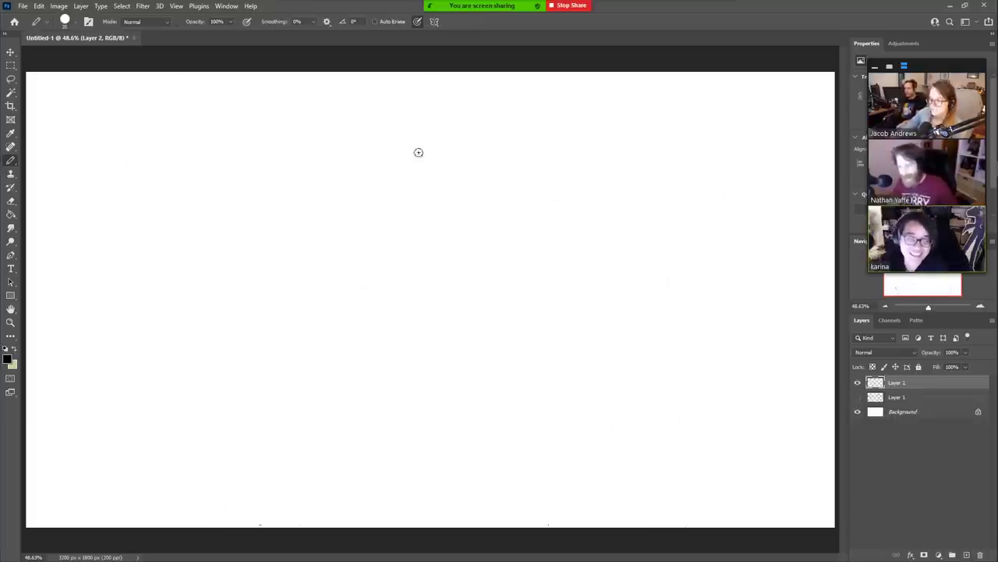
- Draw a large rounded arc with long curved strokes beside it, and a small bump with a dark spot on the outermost curve
mouse_move(406, 150)
left_mouse_down()
mouse_move(273, 239)
mouse_move(259, 377)
mouse_move(287, 440)
left_mouse_up()
mouse_move(417, 154)
left_mouse_down()
mouse_move(522, 226)
mouse_move(565, 321)
mouse_move(567, 297)
mouse_move(532, 210)
mouse_move(450, 160)
mouse_move(560, 175)
mouse_move(655, 312)
mouse_move(670, 380)
left_mouse_up()
mouse_move(622, 235)
left_mouse_down()
mouse_move(681, 298)
mouse_move(681, 337)
left_mouse_up()
left_click_drag(663, 281, 672, 290)
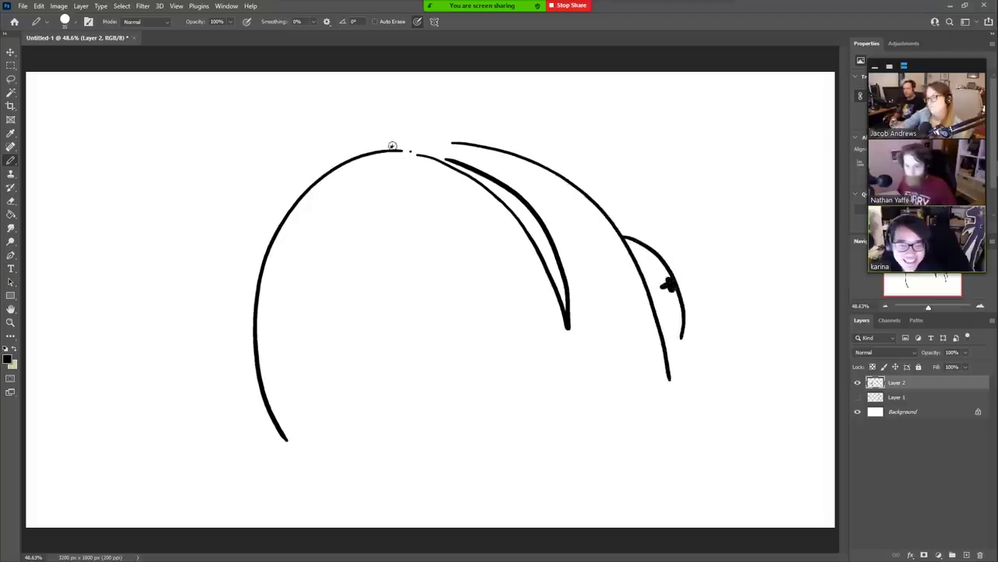
- Sketch a wavy plume on top of the large arch and a small domed tower with a cross beside it
mouse_move(398, 146)
left_mouse_down()
mouse_move(388, 77)
mouse_move(407, 107)
mouse_move(406, 148)
left_mouse_up()
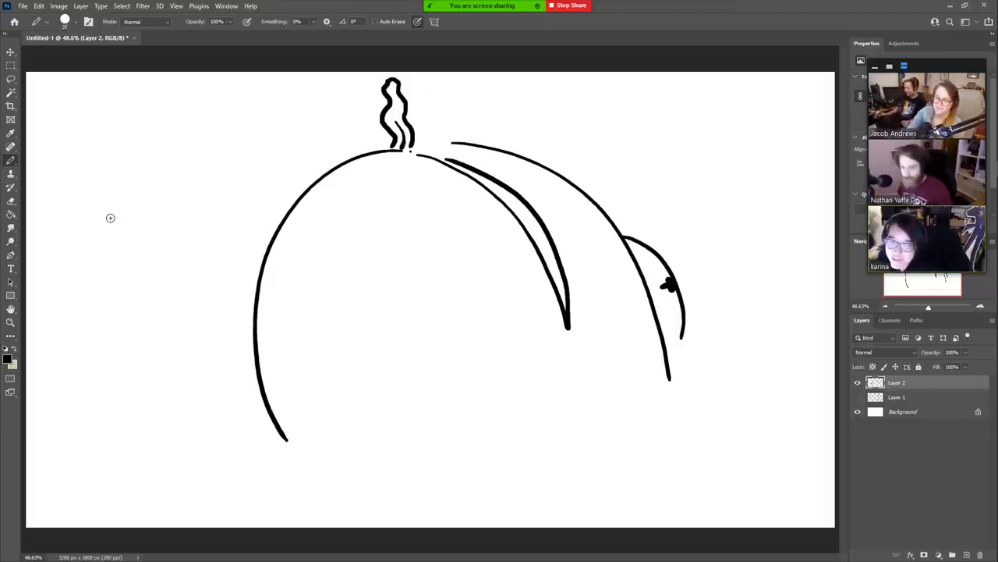
left_click_drag(109, 216, 121, 284)
left_click_drag(148, 197, 162, 251)
mouse_move(110, 218)
left_mouse_down()
mouse_move(150, 202)
mouse_move(131, 188)
mouse_move(119, 200)
mouse_move(147, 189)
mouse_move(120, 184)
mouse_move(123, 170)
left_mouse_up()
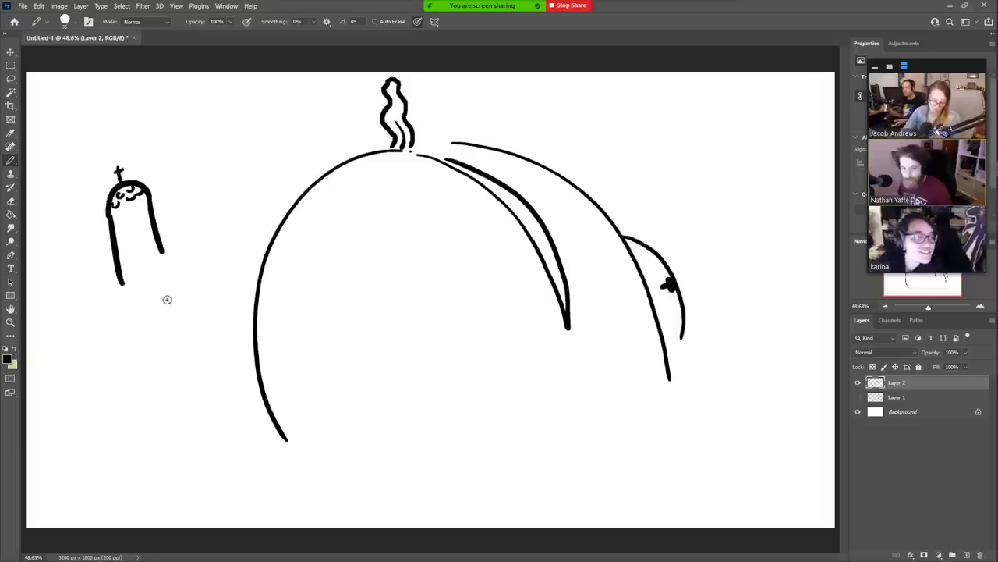
- Lasso the small domed tower sketch and delete it from Layer 2
key("l")
mouse_move(161, 304)
left_mouse_down()
mouse_move(191, 248)
mouse_move(84, 168)
mouse_move(187, 340)
left_mouse_up()
key("Delete")
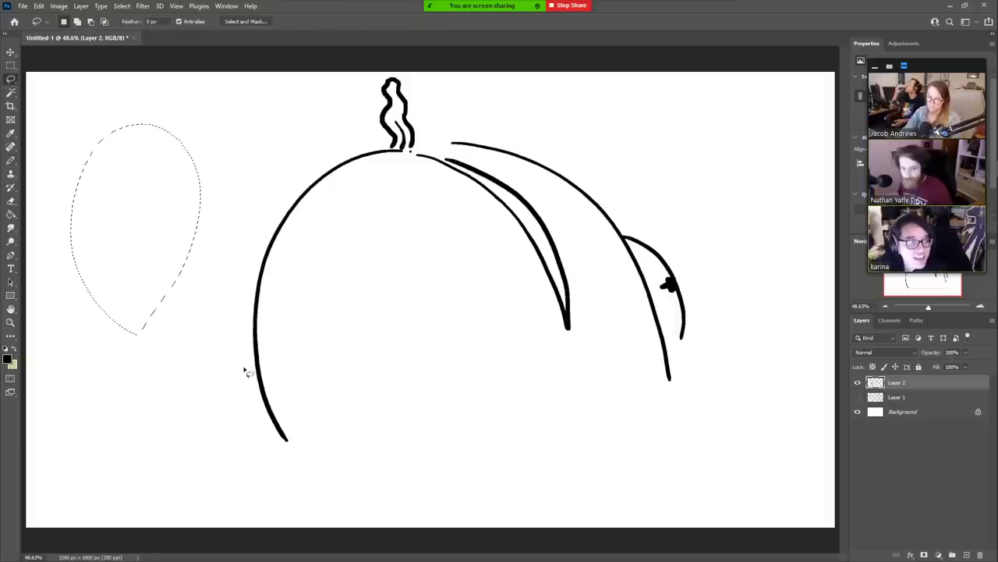
key("ctrl+d")
- Sketch a wide dome with a curved base and grid lines beside the large arch, erasing part of the grid
key("b")
mouse_move(81, 253)
left_mouse_down()
mouse_move(139, 178)
mouse_move(214, 208)
left_mouse_up()
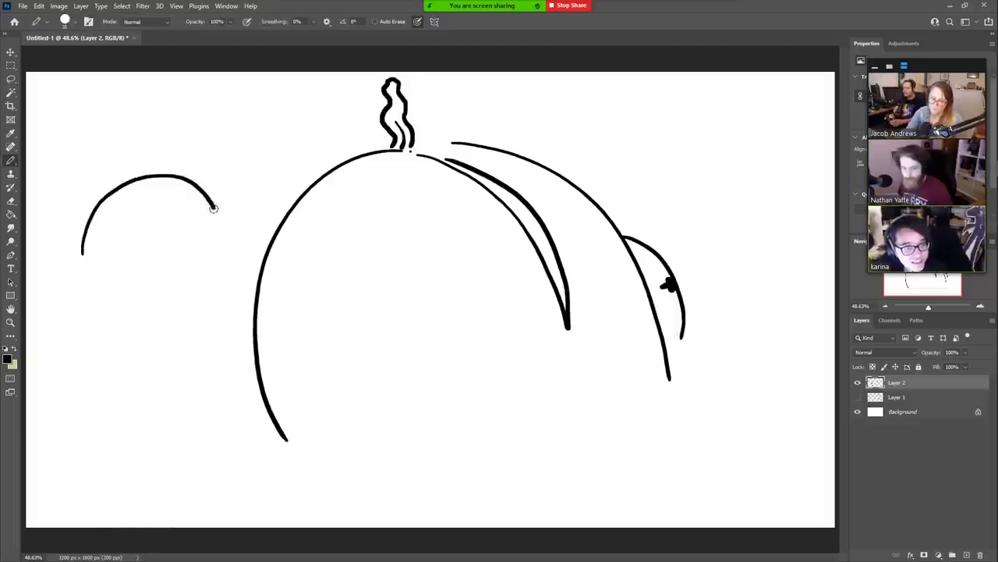
mouse_move(90, 256)
left_mouse_down()
mouse_move(170, 246)
mouse_move(214, 226)
left_mouse_up()
mouse_move(105, 199)
left_mouse_down()
mouse_move(121, 209)
mouse_move(102, 247)
mouse_move(114, 218)
mouse_move(180, 206)
mouse_move(185, 187)
left_mouse_up()
key("ctrl+z")
mouse_move(134, 206)
left_mouse_down()
mouse_move(139, 242)
mouse_move(154, 245)
left_mouse_up()
mouse_move(141, 201)
left_mouse_down()
mouse_move(147, 254)
mouse_move(170, 242)
left_mouse_up()
mouse_move(178, 189)
left_mouse_down()
mouse_move(188, 229)
mouse_move(203, 231)
left_mouse_up()
key("e")
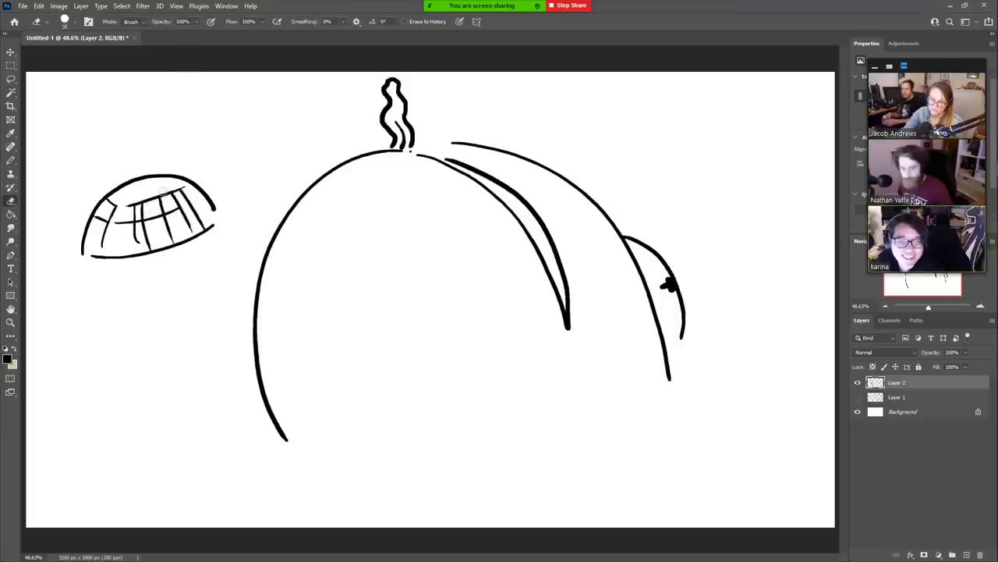
mouse_move(166, 190)
left_mouse_down()
mouse_move(139, 194)
mouse_move(145, 229)
mouse_move(145, 158)
mouse_move(120, 209)
mouse_move(182, 167)
mouse_move(184, 189)
mouse_move(109, 227)
mouse_move(181, 218)
mouse_move(119, 228)
mouse_move(180, 211)
mouse_move(131, 217)
left_mouse_up()
key("b")
key("e")
- Lasso the gridded dome sketch and delete it
key("l")
mouse_move(237, 249)
left_mouse_down()
mouse_move(178, 323)
mouse_move(234, 254)
left_mouse_up()
key("Delete")
key("ctrl+d")
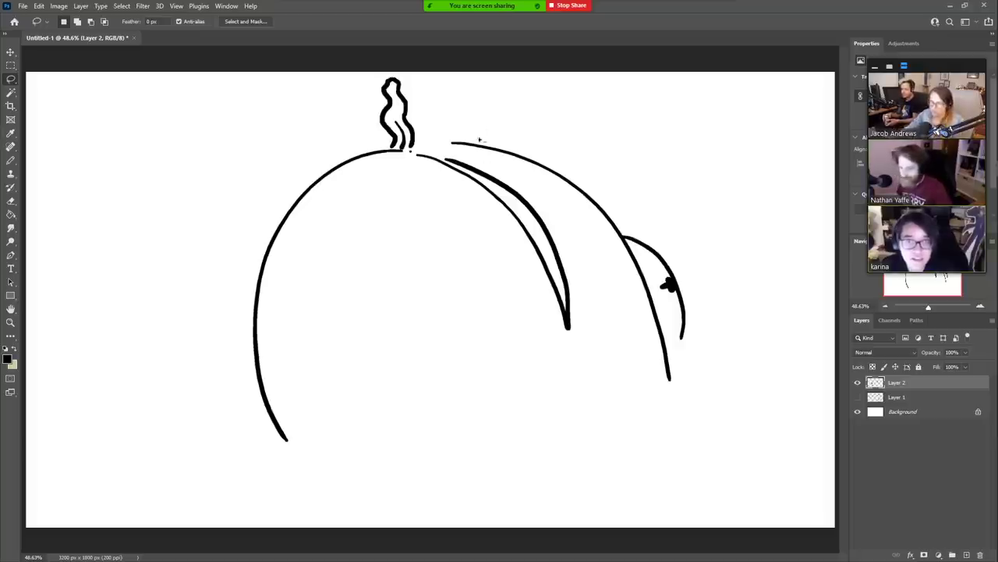
- Select the entire remaining arch drawing on Layer 2 with the Lasso and delete it
mouse_move(414, 73)
left_mouse_down()
mouse_move(255, 465)
mouse_move(636, 450)
mouse_move(722, 241)
mouse_move(422, 80)
left_mouse_up()
key("Delete")
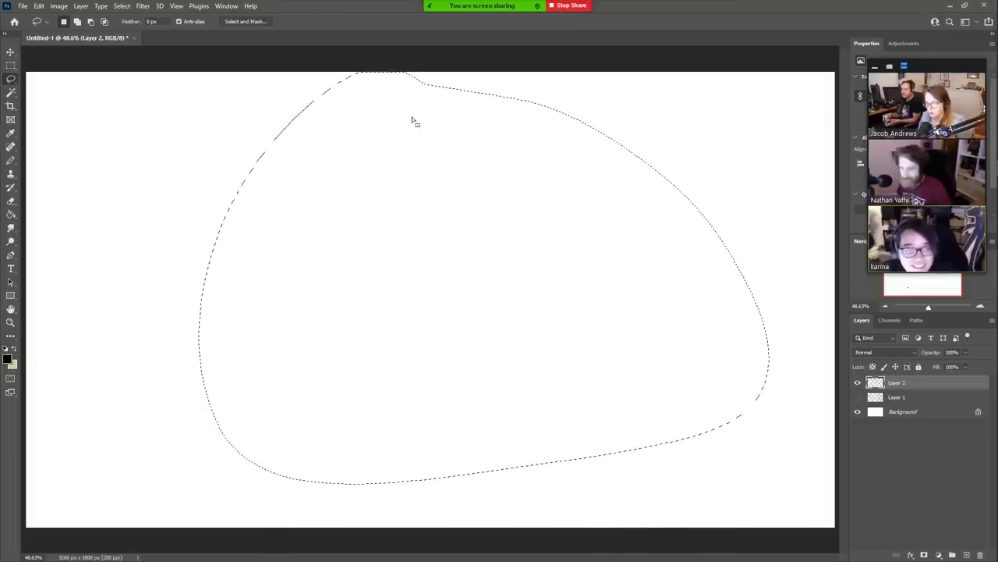
key("ctrl+d")
- Draw an animal head in profile with a rounded forehead, pointed snout, filled black nose and two dot eyes
key("b")
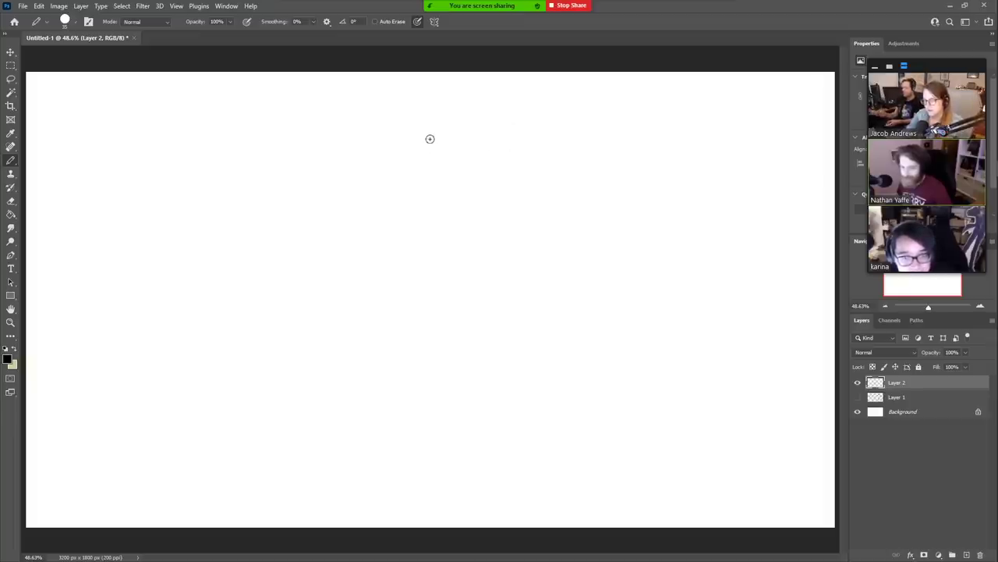
mouse_move(429, 138)
left_mouse_down()
mouse_move(402, 165)
mouse_move(417, 136)
mouse_move(397, 178)
mouse_move(358, 189)
mouse_move(397, 229)
mouse_move(423, 228)
left_mouse_up()
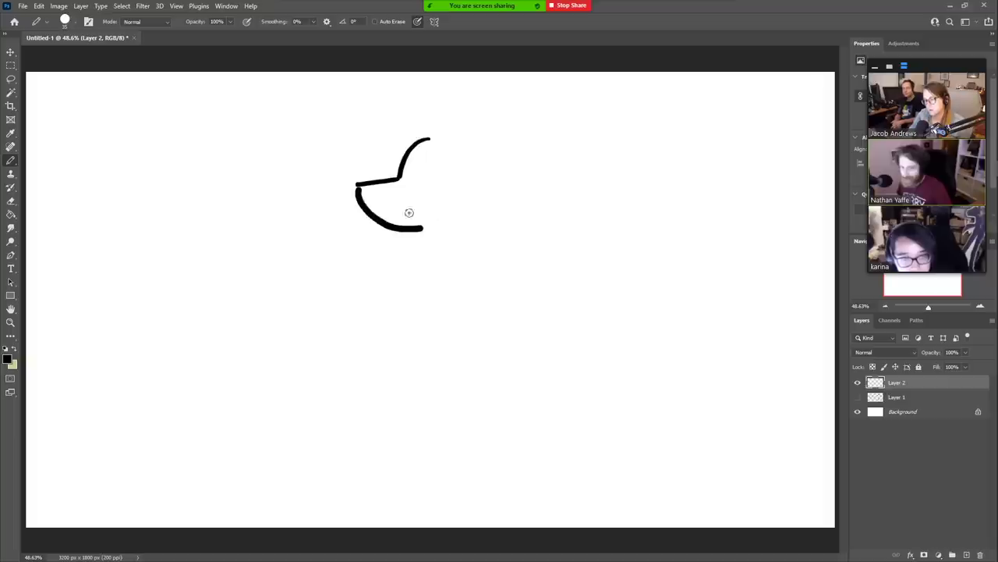
left_click_drag(373, 185, 363, 194)
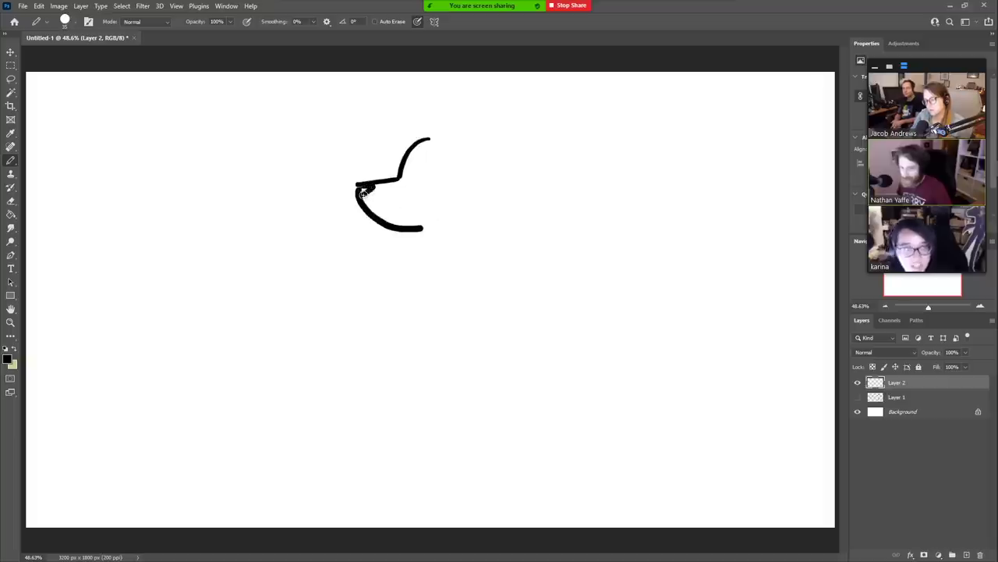
left_click(436, 170)
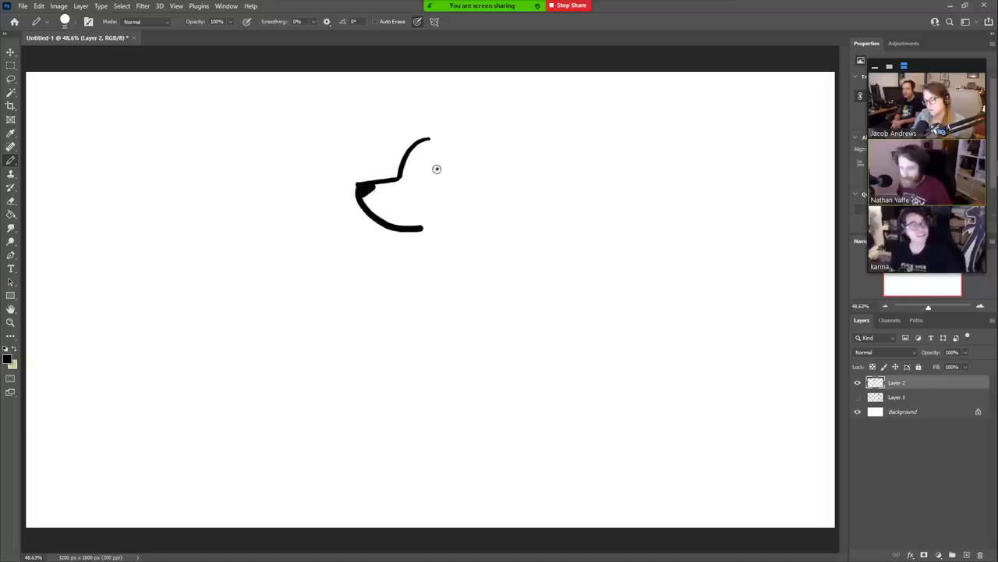
left_click(408, 168)
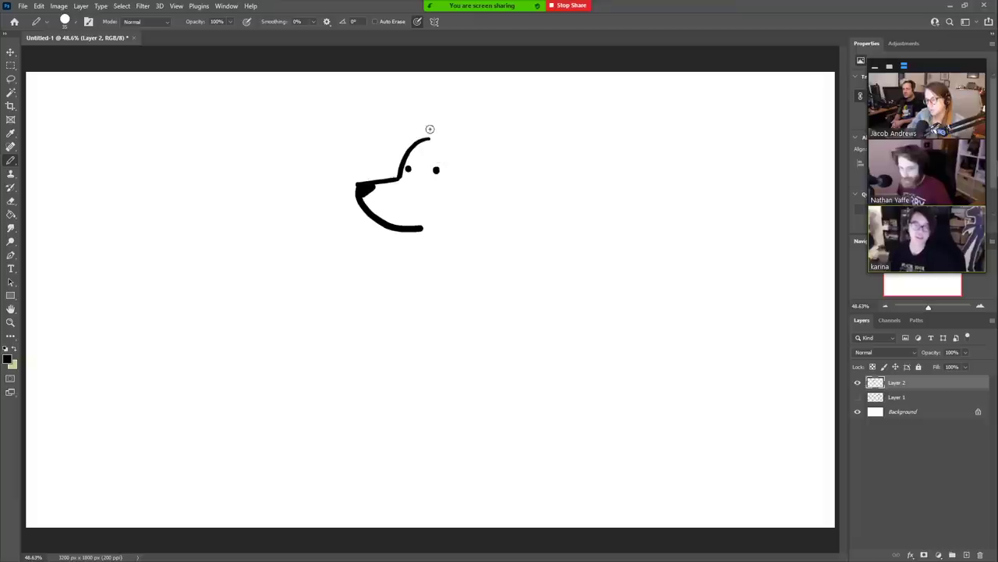
- Draw two pointed ears above the head and move the rear ear closer to the front one
mouse_move(430, 134)
left_mouse_down()
mouse_move(464, 95)
mouse_move(450, 126)
mouse_move(504, 102)
mouse_move(487, 146)
mouse_move(503, 96)
mouse_move(483, 141)
mouse_move(459, 94)
mouse_move(450, 130)
mouse_move(440, 114)
mouse_move(432, 125)
mouse_move(455, 95)
mouse_move(446, 128)
mouse_move(460, 92)
mouse_move(445, 131)
left_mouse_up()
key("ctrl+z")
key("e")
key("b")
key("ctrl+z")
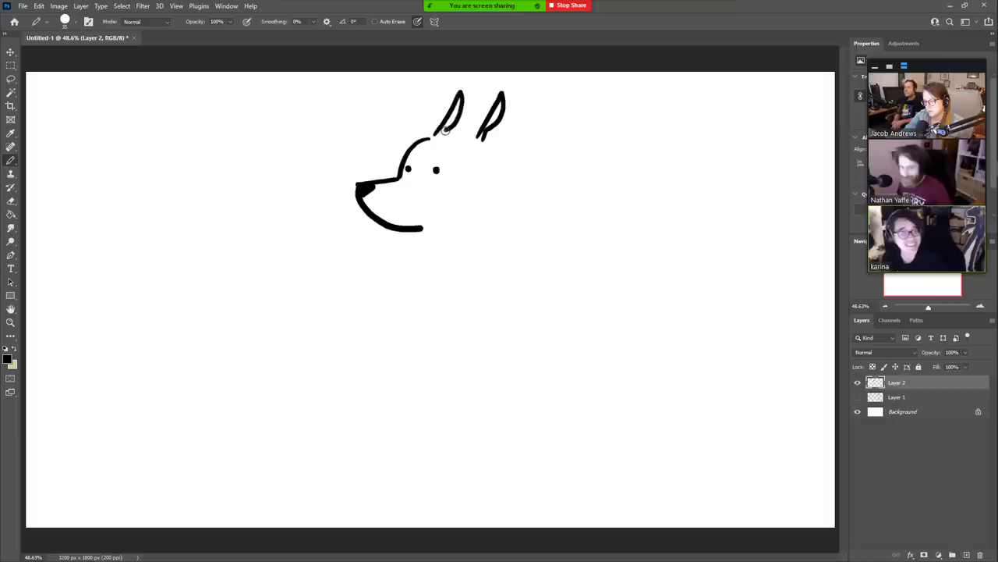
key("w")
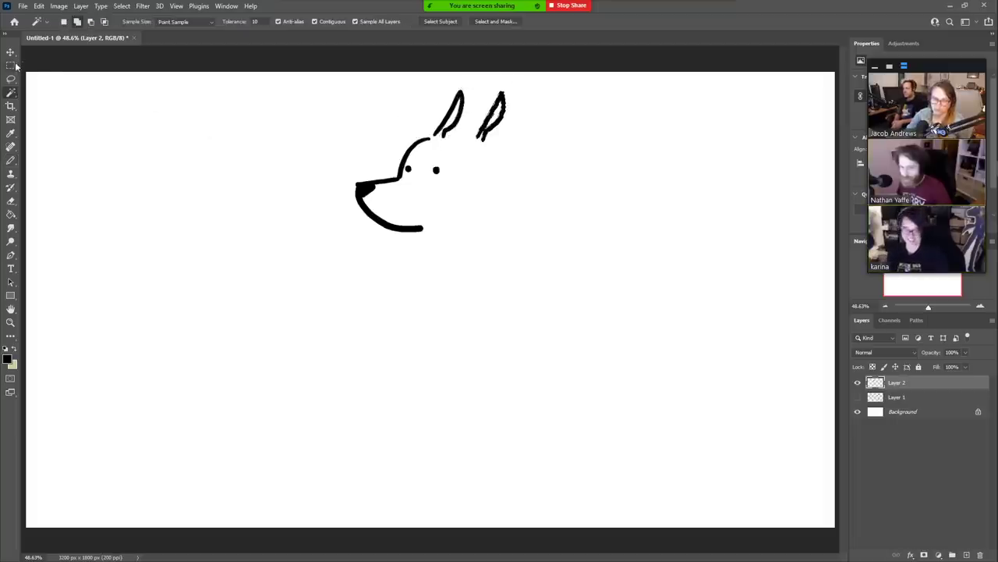
key("v")
mouse_move(494, 109)
left_mouse_down()
mouse_move(480, 108)
mouse_move(510, 244)
left_mouse_up()
key("b")
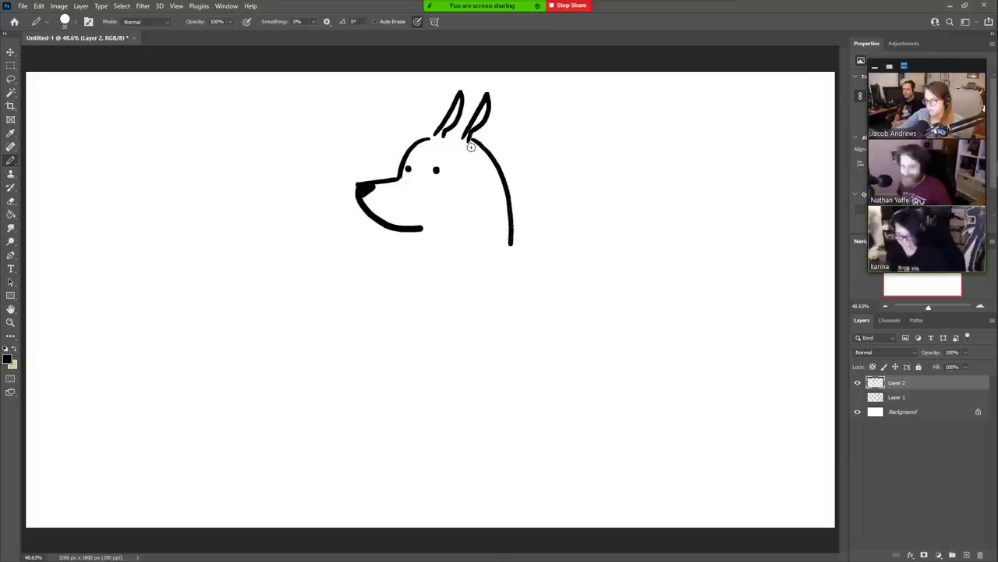
- Replace the short neck line with a long arched back and tail, and add a thin arm with paw and chest curve
key("ctrl+z")
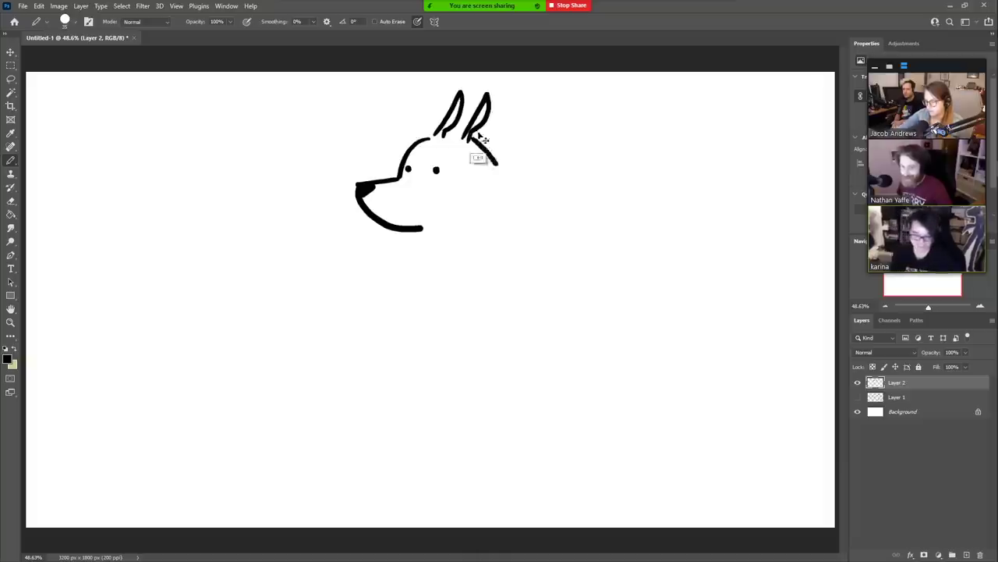
mouse_move(470, 137)
left_mouse_down()
mouse_move(521, 141)
mouse_move(584, 167)
mouse_move(635, 219)
mouse_move(659, 269)
mouse_move(668, 338)
mouse_move(699, 388)
mouse_move(806, 383)
mouse_move(768, 409)
left_mouse_up()
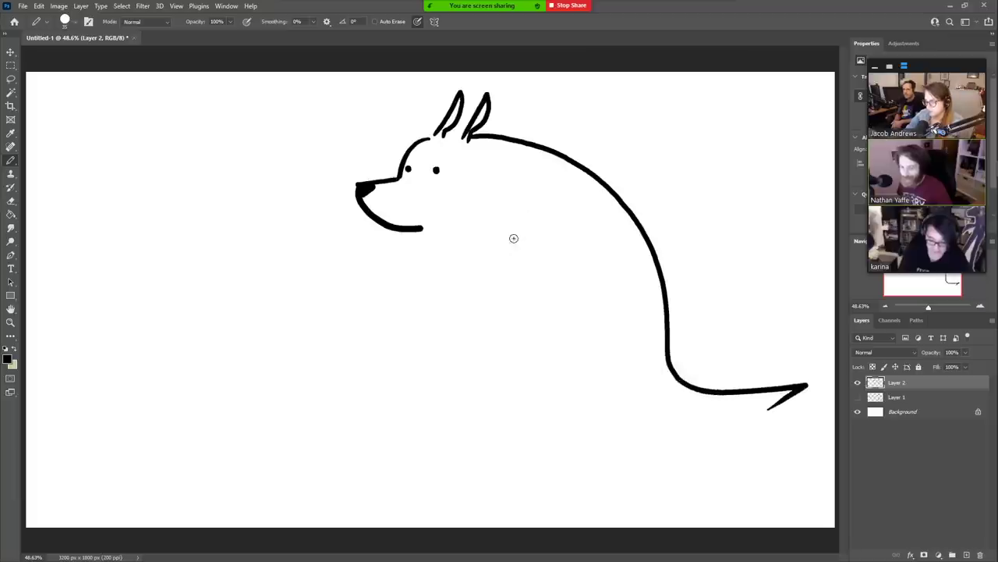
mouse_move(517, 239)
left_mouse_down()
mouse_move(509, 310)
mouse_move(518, 313)
mouse_move(501, 325)
mouse_move(517, 327)
mouse_move(525, 313)
left_mouse_up()
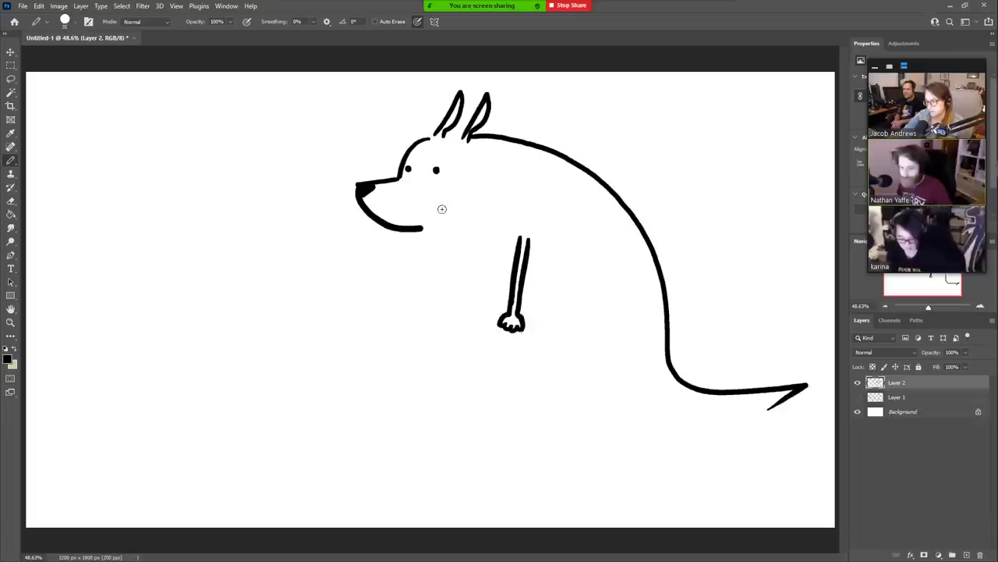
mouse_move(438, 227)
left_mouse_down()
mouse_move(482, 233)
mouse_move(496, 270)
left_mouse_up()
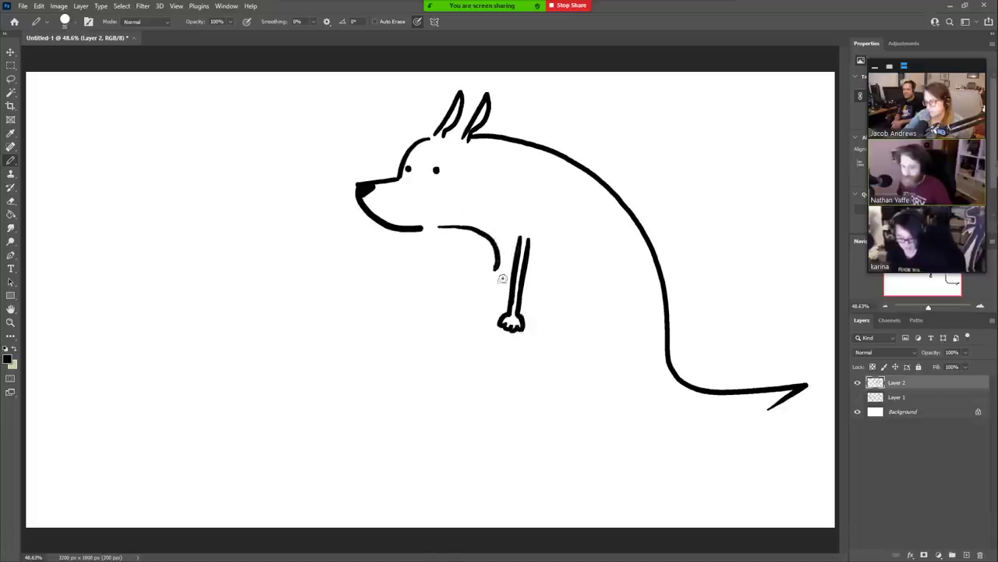
- Draw the near hind leg with a large rounded thigh and long flat foot, redrawing the sole and closing the heel
mouse_move(611, 246)
left_mouse_down()
mouse_move(585, 247)
mouse_move(549, 279)
mouse_move(535, 326)
mouse_move(546, 367)
mouse_move(574, 388)
mouse_move(617, 385)
mouse_move(622, 415)
mouse_move(556, 437)
left_mouse_up()
key("e")
mouse_move(616, 424)
left_mouse_down()
mouse_move(514, 431)
mouse_move(605, 433)
left_mouse_up()
key("b")
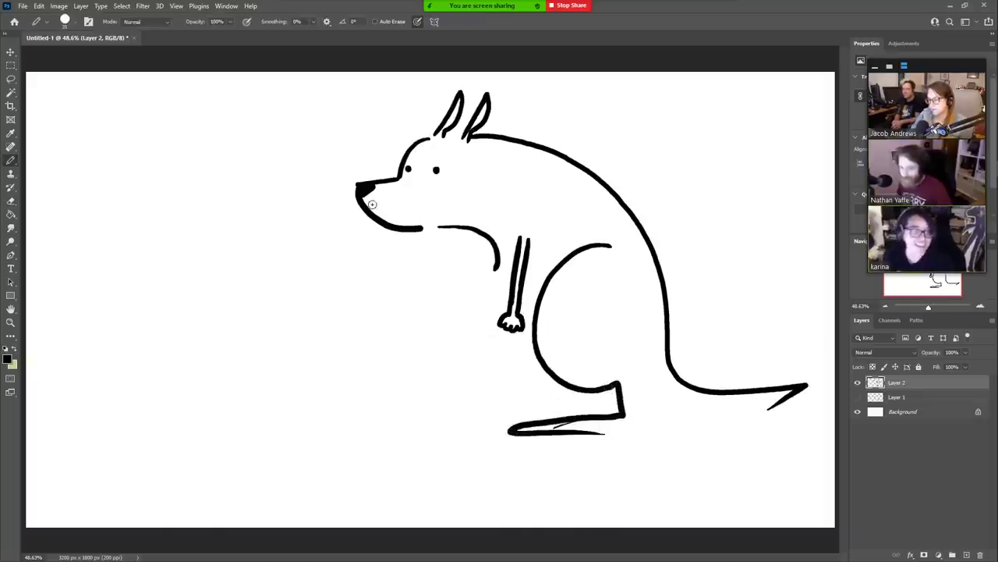
key("e")
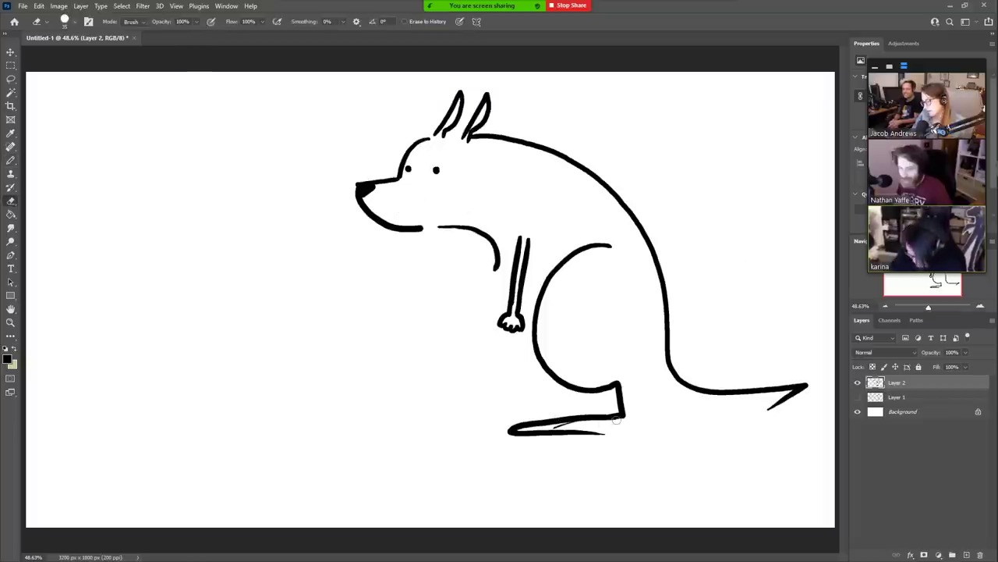
left_click_drag(616, 423, 516, 427)
key("b")
mouse_move(614, 415)
left_mouse_down()
mouse_move(505, 427)
mouse_move(652, 437)
left_mouse_up()
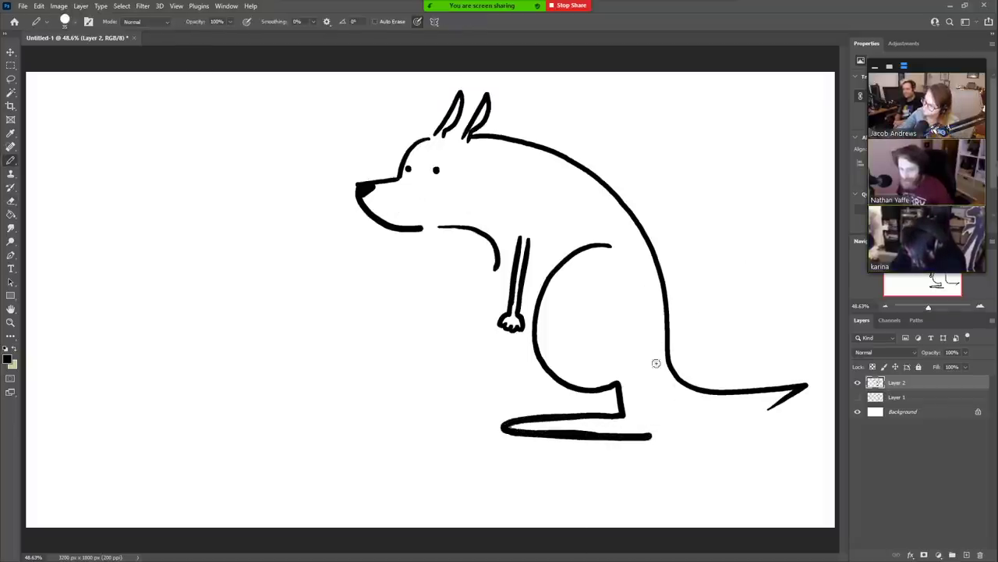
left_click_drag(654, 374, 659, 436)
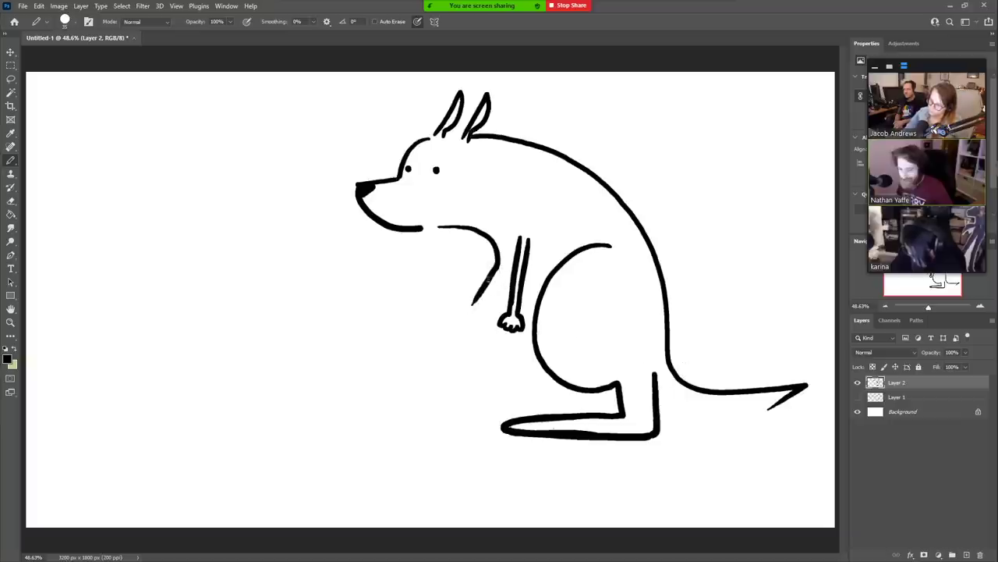
- Draw the belly curve down from the chest and the far hind leg with its foot in front of it
mouse_move(495, 265)
left_mouse_down()
mouse_move(477, 291)
mouse_move(476, 357)
mouse_move(497, 383)
mouse_move(544, 397)
left_mouse_up()
mouse_move(498, 259)
left_mouse_down()
mouse_move(454, 300)
mouse_move(445, 340)
mouse_move(456, 372)
mouse_move(519, 407)
mouse_move(441, 421)
mouse_move(533, 428)
left_mouse_up()
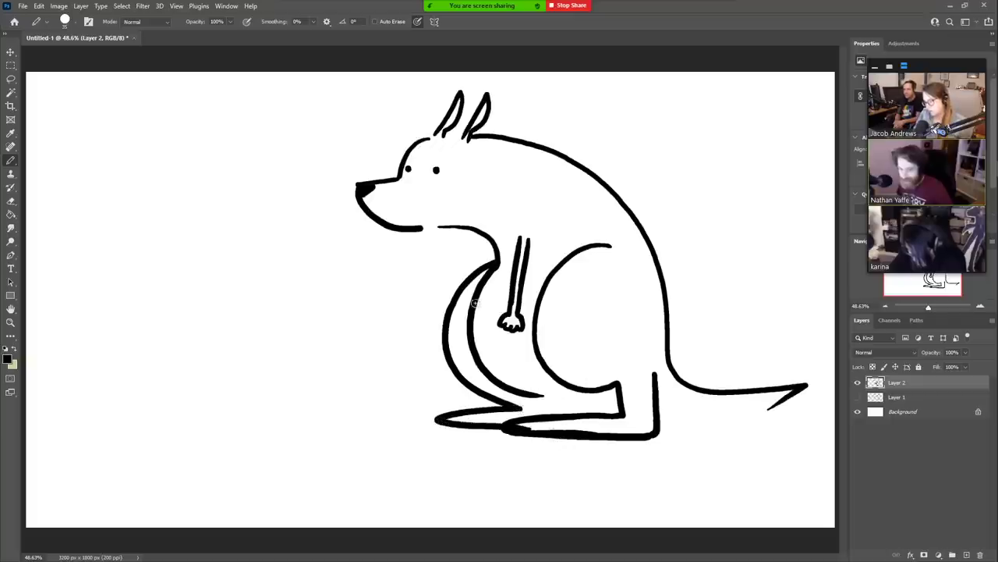
- Draw a pouch across the belly behind the paw and erase the excess line work around it
mouse_move(473, 302)
left_mouse_down()
mouse_move(531, 300)
mouse_move(531, 323)
left_mouse_up()
mouse_move(493, 247)
left_mouse_down()
mouse_move(465, 303)
mouse_move(471, 354)
mouse_move(508, 393)
left_mouse_up()
key("e")
mouse_move(470, 321)
left_mouse_down()
mouse_move(481, 366)
mouse_move(539, 391)
left_mouse_up()
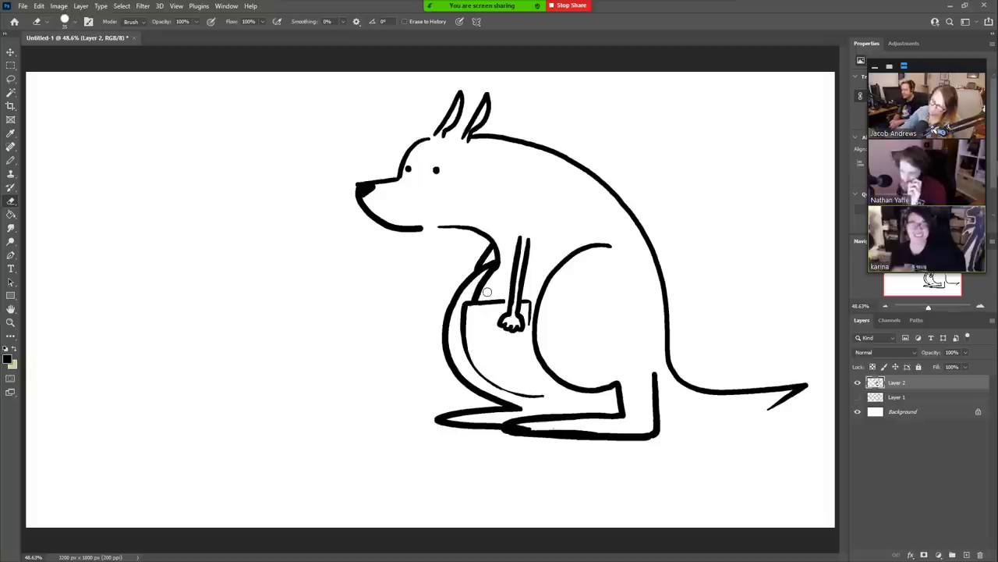
- Erase the hook at the tail tip and move the whole drawing left and slightly down on the canvas
left_click_drag(800, 385, 789, 396)
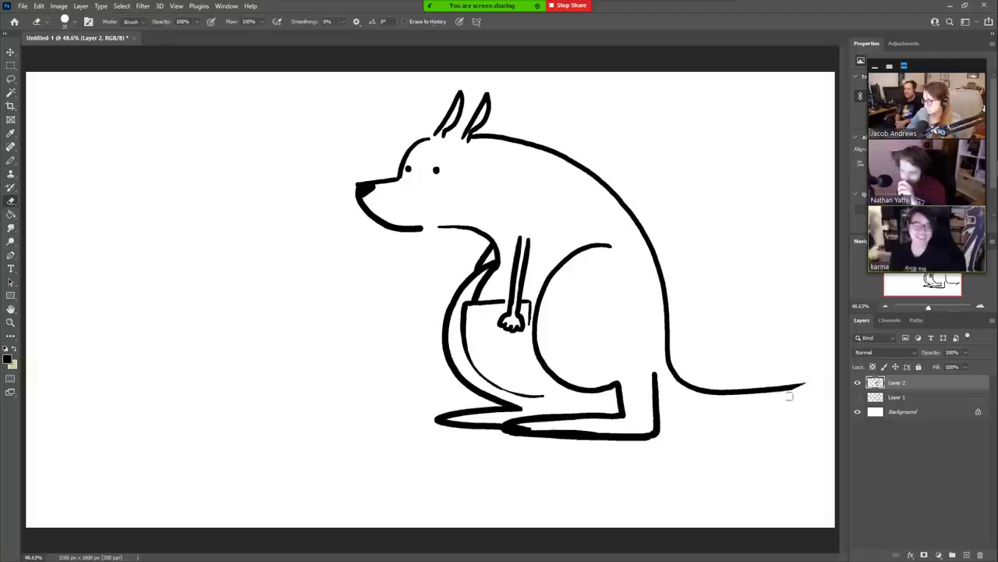
left_click(13, 54)
mouse_move(565, 347)
left_mouse_down()
mouse_move(412, 375)
mouse_move(421, 382)
left_mouse_up()
- Erase the old tail line and redraw a long tapered tail running from the rump to a point and back to the heel
key("e")
mouse_move(579, 428)
left_mouse_down()
mouse_move(671, 421)
mouse_move(622, 422)
left_mouse_up()
key("b")
mouse_move(527, 404)
left_mouse_down()
mouse_move(774, 464)
mouse_move(511, 460)
left_mouse_up()
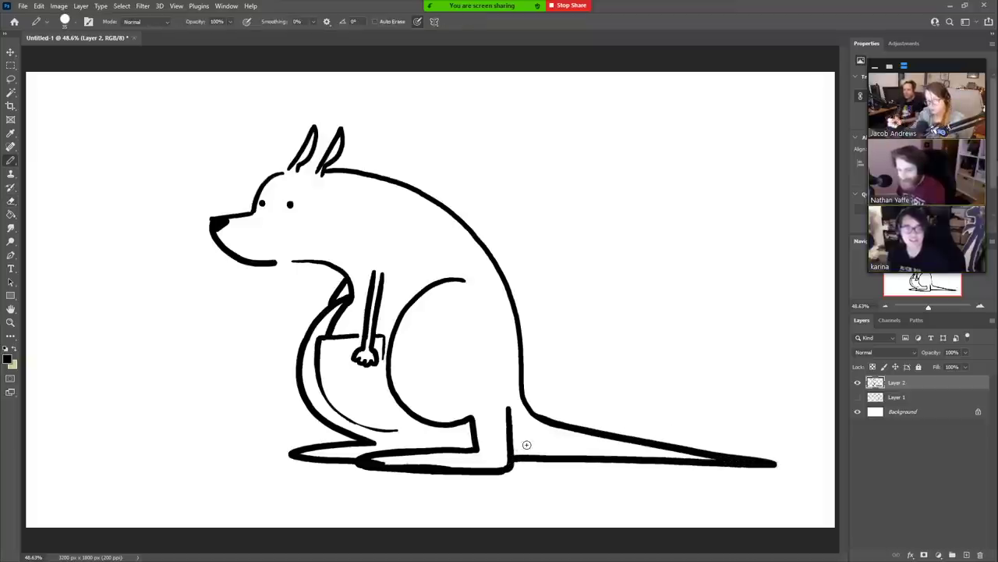
- Try a short mouth line on the snout and a small upward arrow under the jaw
left_click_drag(220, 232, 239, 246)
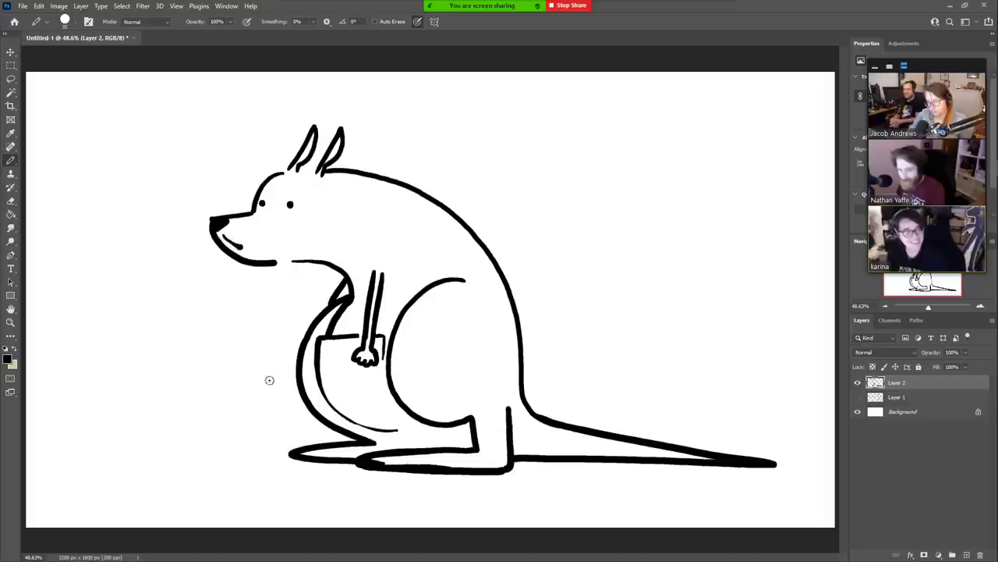
key("ctrl+z")
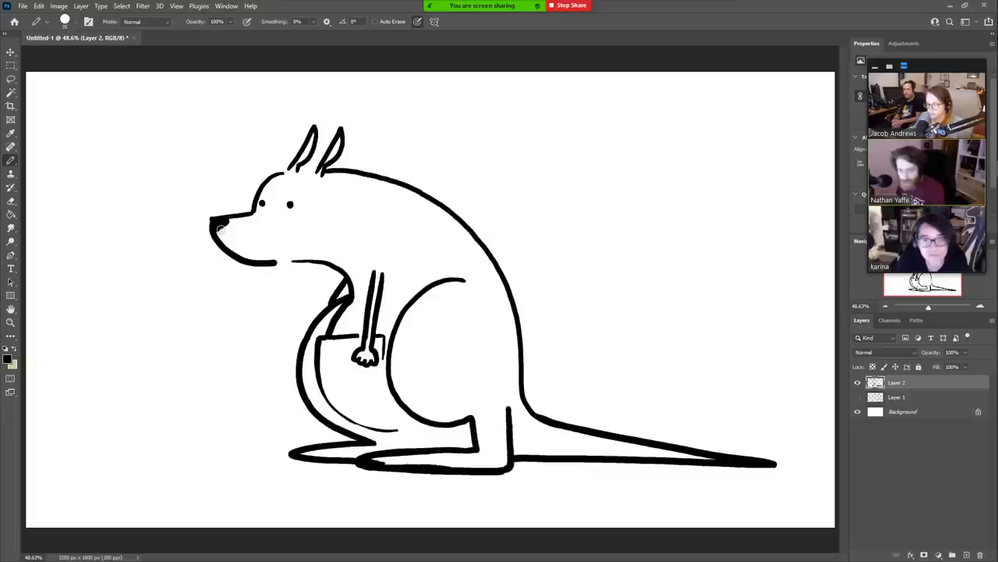
mouse_move(285, 284)
left_mouse_down()
mouse_move(285, 265)
mouse_move(291, 274)
left_mouse_up()
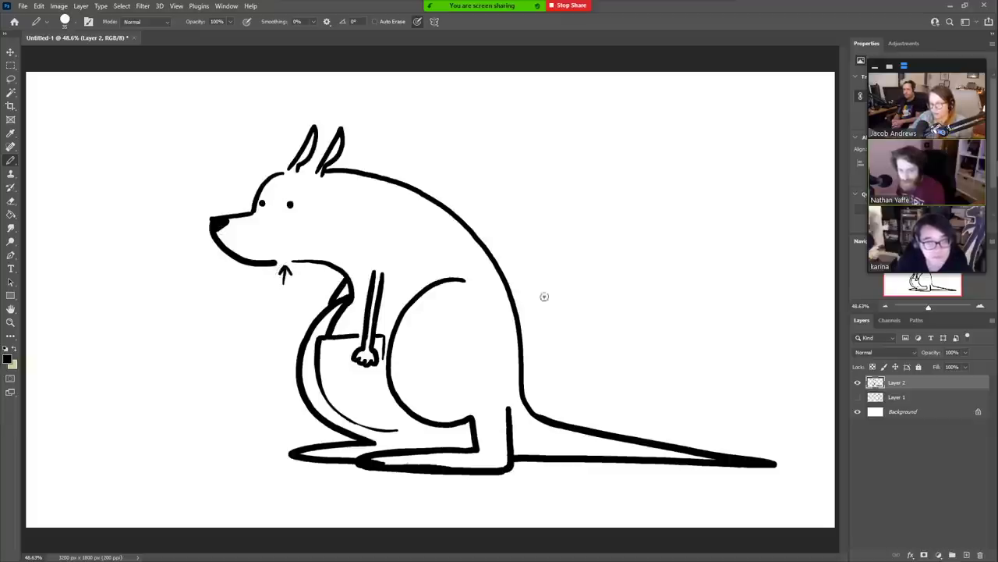
key("ctrl+z")
key("ctrl+z")
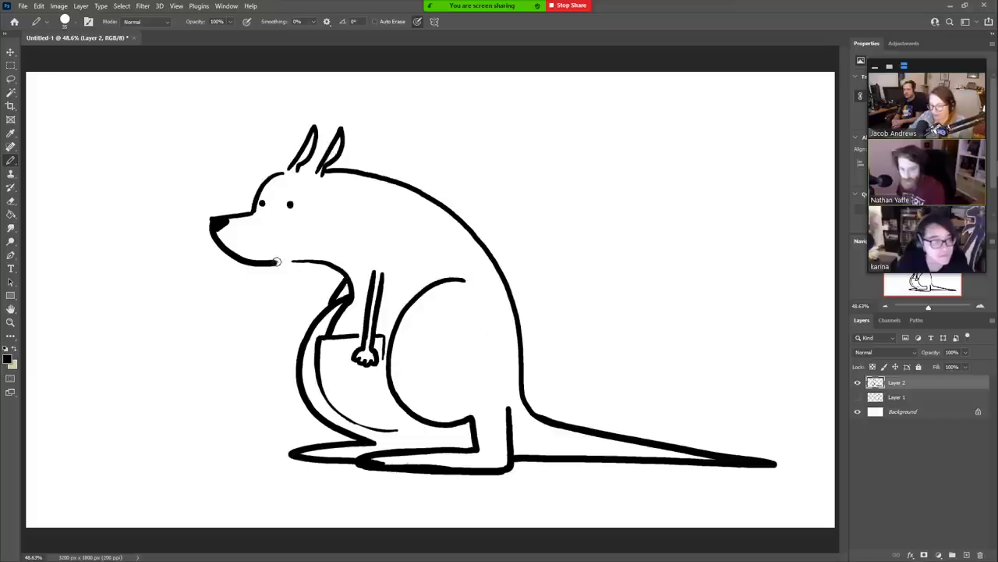
- Draw a pointed notch joining the jaw to the throat and close the gap in the head outline between the ears
mouse_move(273, 262)
left_mouse_down()
mouse_move(285, 242)
mouse_move(296, 264)
left_mouse_up()
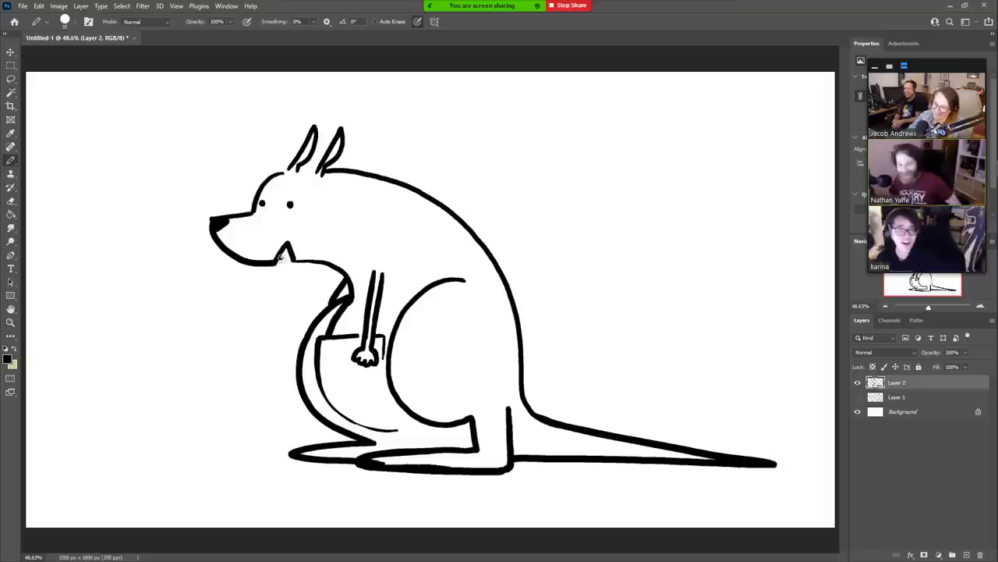
left_click_drag(281, 258, 286, 247)
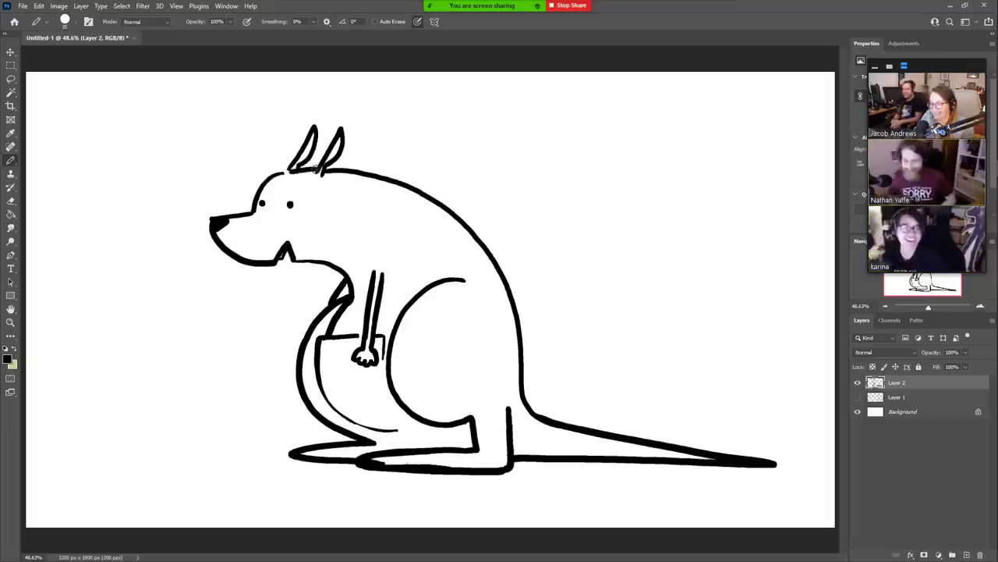
left_click_drag(294, 170, 319, 171)
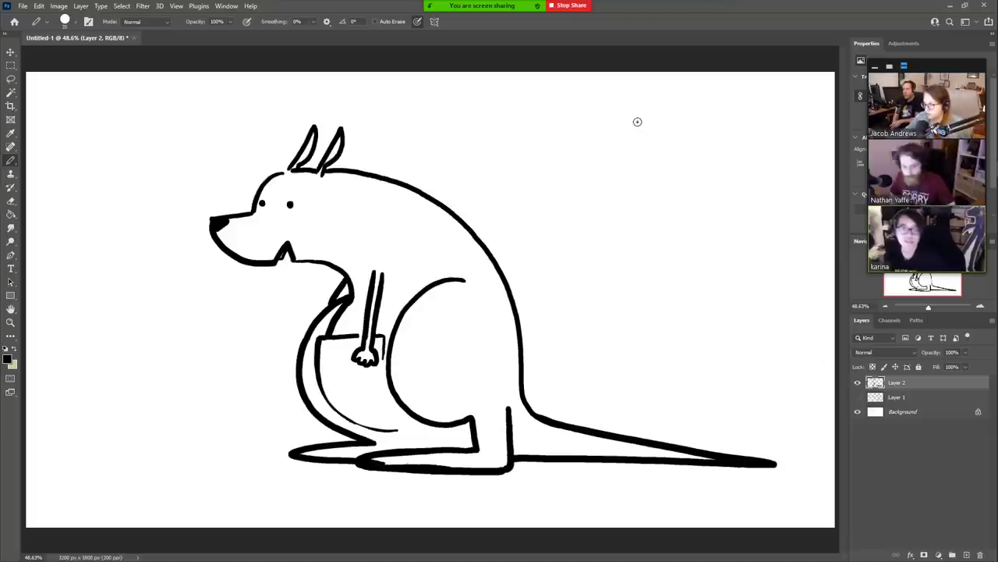
- Draw a wide, pointed-sided head outline above the kangaroo's tail, with two small round ears and two dot eyes
mouse_move(639, 120)
left_mouse_down()
mouse_move(599, 132)
mouse_move(573, 169)
mouse_move(637, 192)
left_mouse_up()
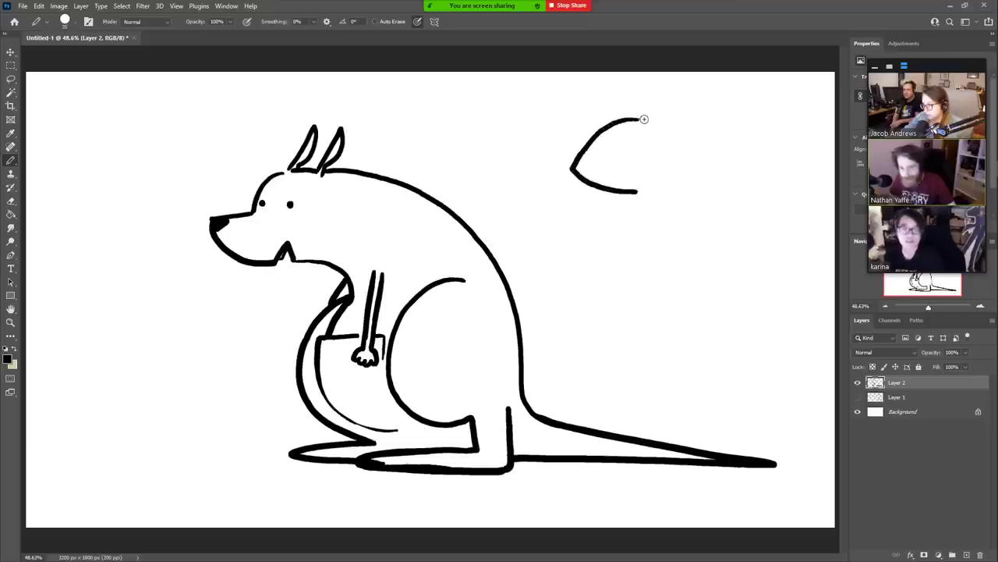
mouse_move(644, 120)
left_mouse_down()
mouse_move(693, 154)
mouse_move(654, 192)
left_mouse_up()
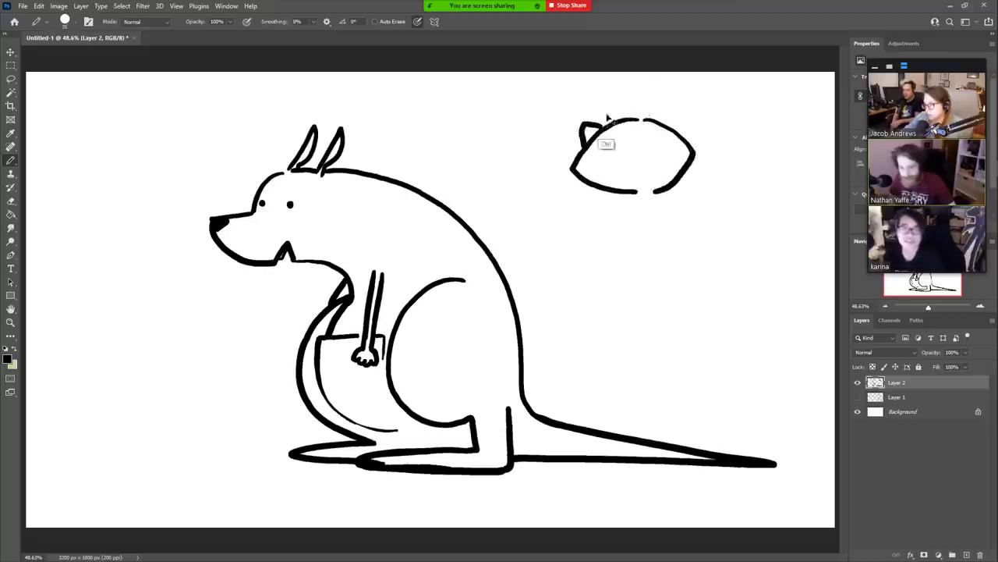
mouse_move(607, 123)
left_mouse_down()
mouse_move(584, 148)
mouse_move(592, 137)
mouse_move(582, 131)
mouse_move(581, 151)
left_mouse_up()
key("ctrl+z")
key("ctrl+z")
left_click_drag(657, 122, 689, 134)
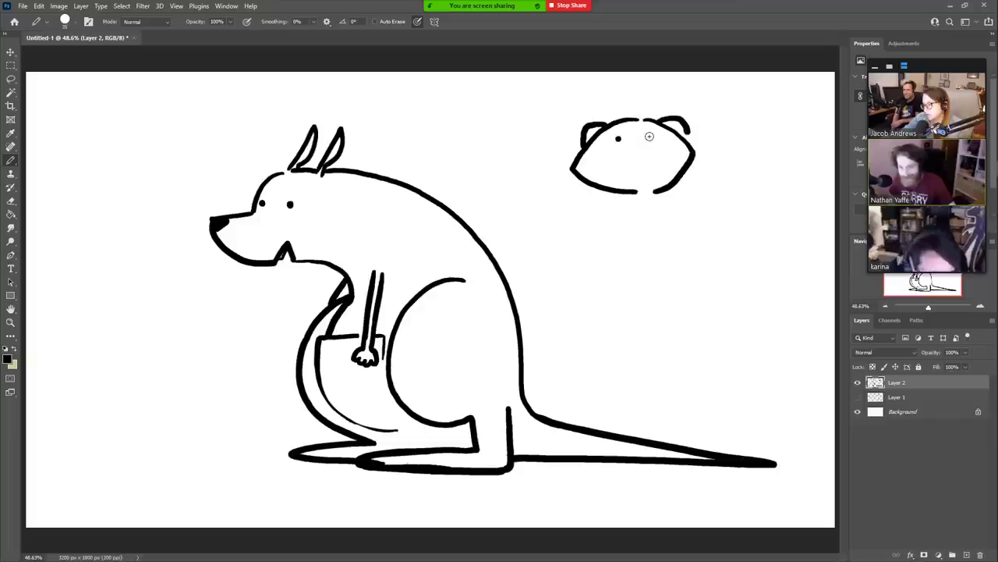
left_click(650, 136)
- Erase both round ears and both dot eyes from the new head
key("e")
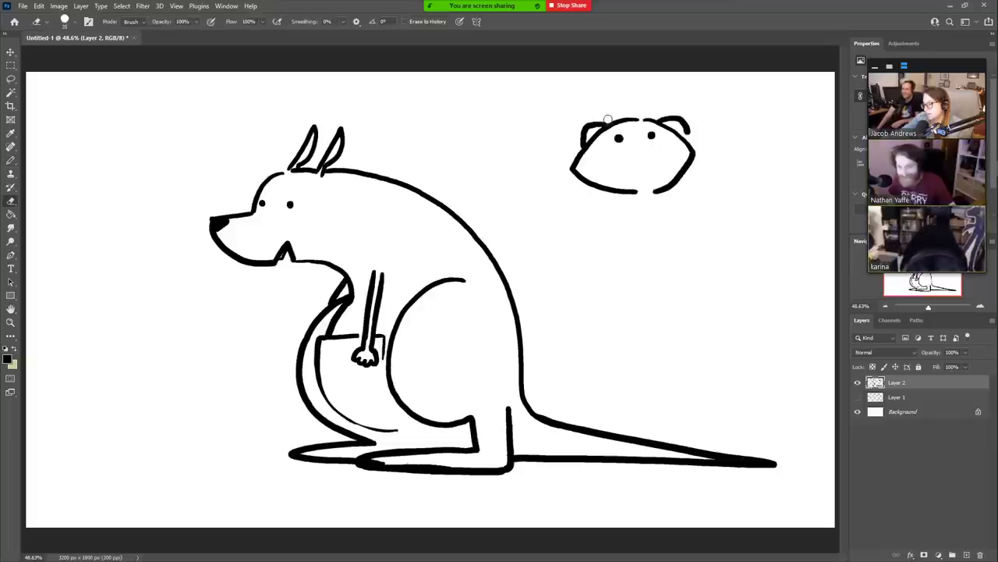
mouse_move(606, 120)
left_mouse_down()
mouse_move(578, 146)
mouse_move(598, 119)
left_mouse_up()
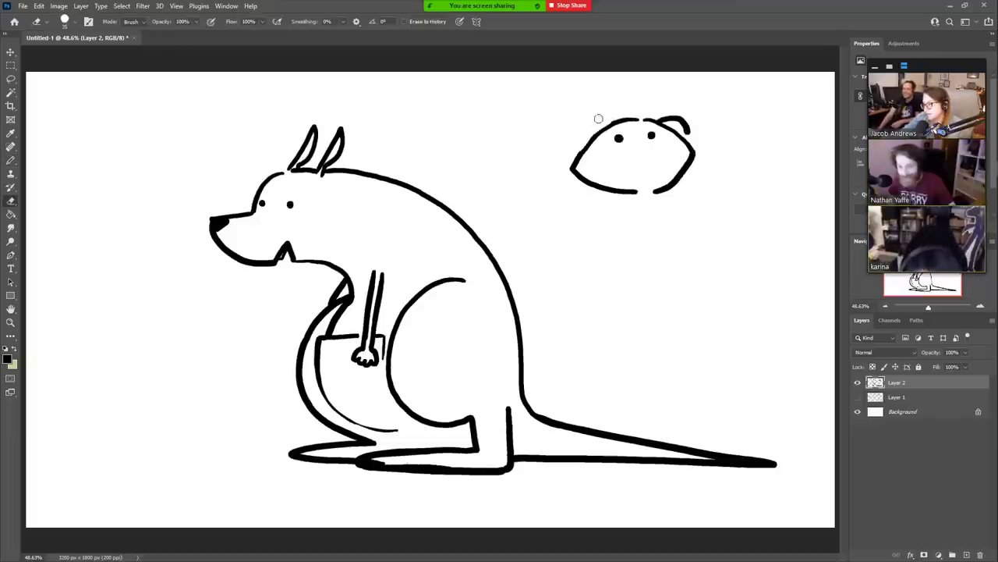
mouse_move(668, 121)
left_mouse_down()
mouse_move(688, 131)
mouse_move(672, 117)
left_mouse_up()
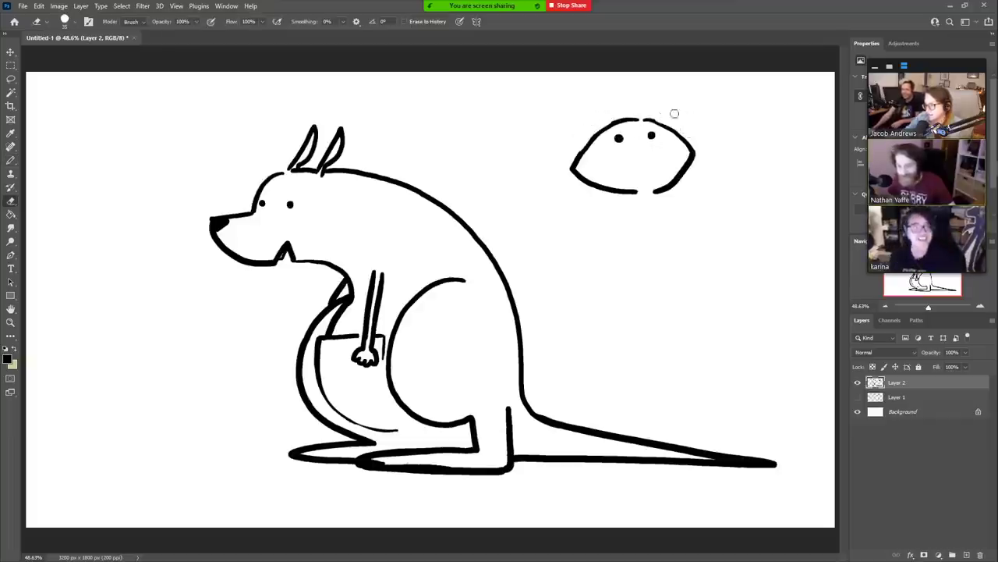
key("b")
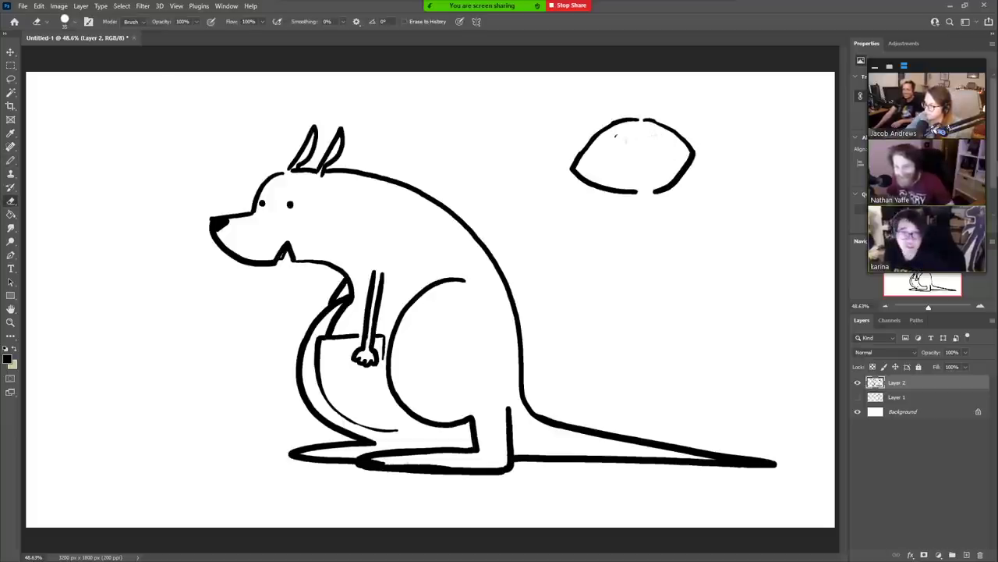
- Draw half-closed eyes, a small filled triangular nose, a drooping open mouth and a cheek mark on the face
key("b")
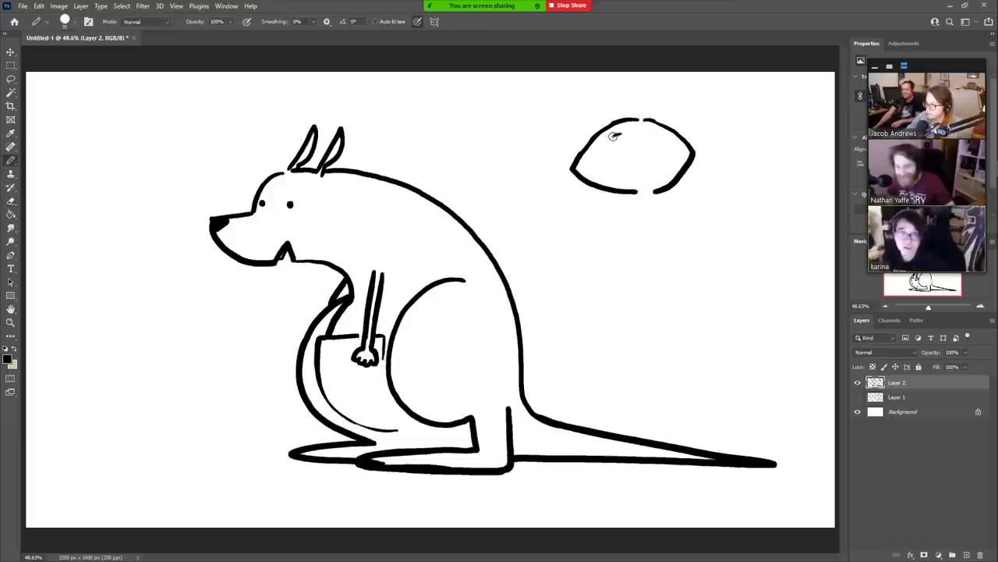
mouse_move(614, 140)
left_mouse_down()
mouse_move(636, 129)
mouse_move(661, 138)
left_mouse_up()
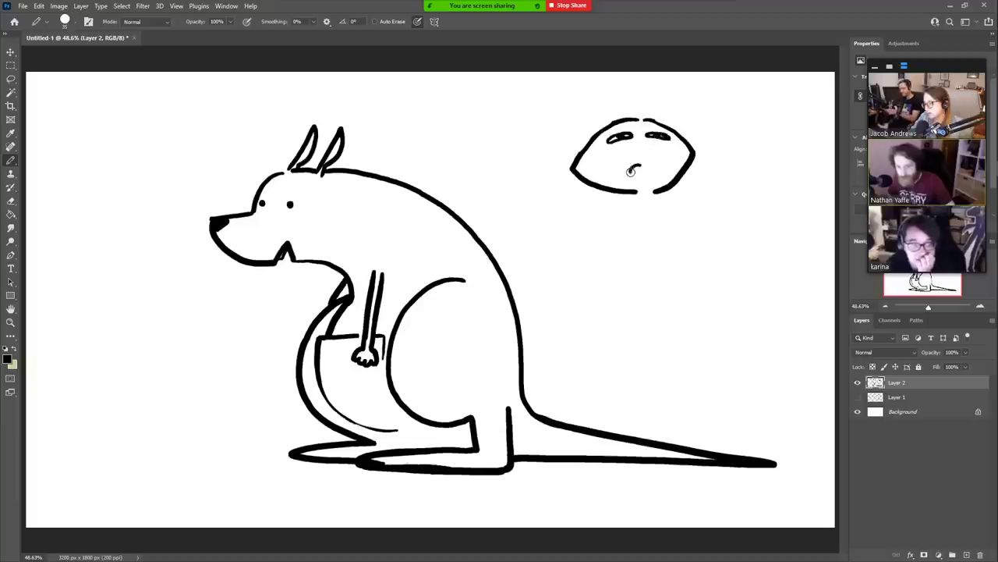
left_click_drag(650, 169, 632, 168)
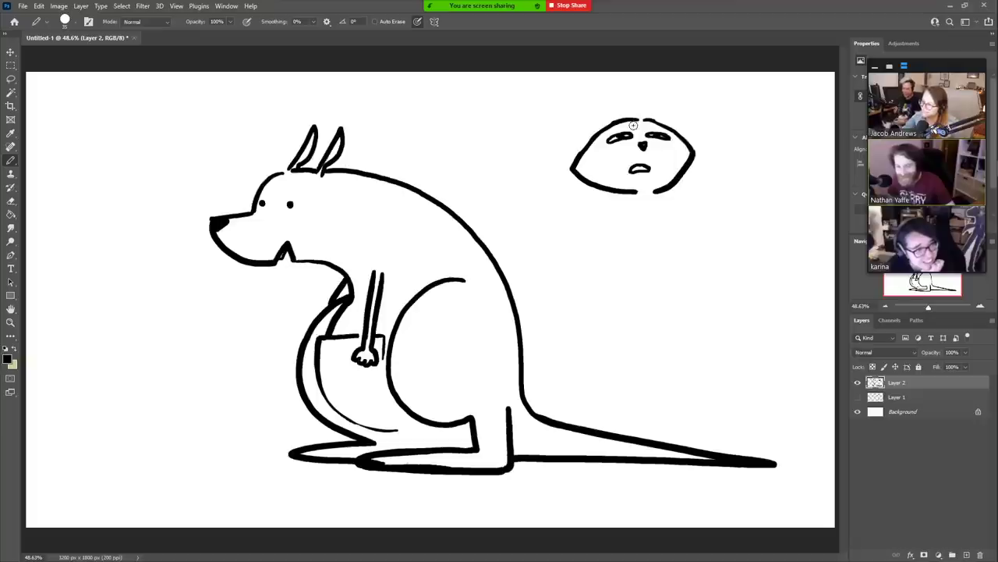
mouse_move(598, 145)
left_mouse_down()
mouse_move(591, 155)
mouse_move(605, 153)
left_mouse_up()
- Draw the second cheek mark, a rounded back curving down to the foot, and small round ears on the head
mouse_move(676, 140)
left_mouse_down()
mouse_move(714, 186)
mouse_move(727, 232)
mouse_move(706, 275)
mouse_move(687, 285)
mouse_move(619, 294)
mouse_move(617, 263)
mouse_move(629, 258)
left_mouse_up()
mouse_move(612, 121)
left_mouse_down()
mouse_move(581, 124)
mouse_move(575, 160)
left_mouse_up()
key("ctrl+z")
mouse_move(605, 123)
left_mouse_down()
mouse_move(580, 133)
mouse_move(581, 156)
left_mouse_up()
mouse_move(659, 122)
left_mouse_down()
mouse_move(675, 119)
mouse_move(685, 137)
left_mouse_up()
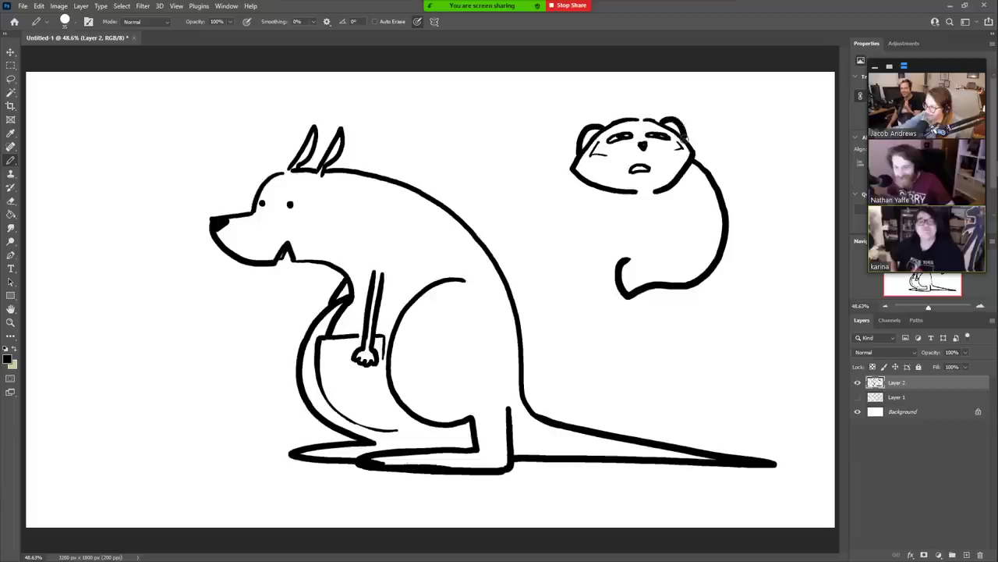
- Draw both forward-reaching arms, erase the head line crossing the near arm, and add toes and a second foot
mouse_move(673, 183)
left_mouse_down()
mouse_move(693, 175)
mouse_move(605, 220)
mouse_move(635, 225)
mouse_move(681, 209)
left_mouse_up()
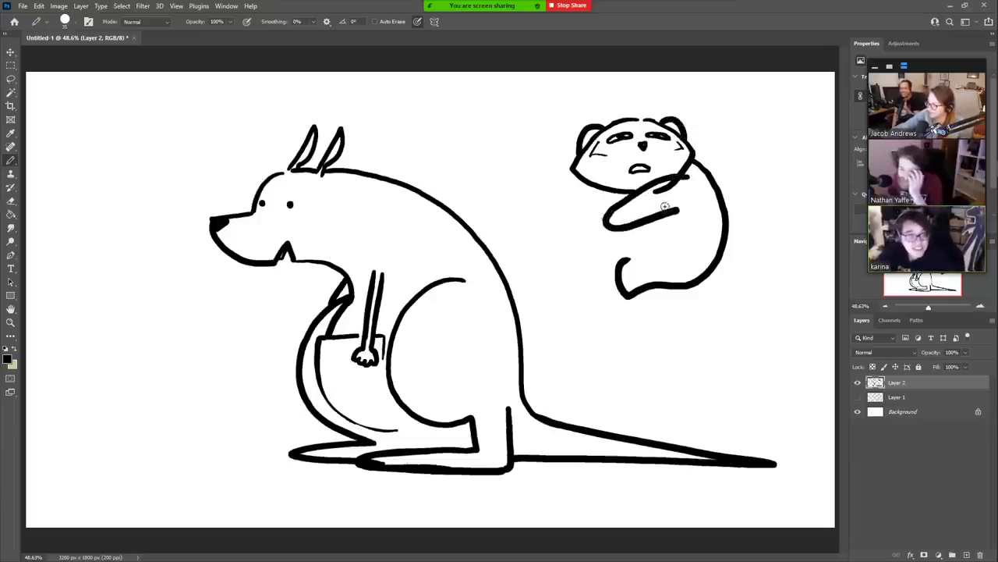
key("e")
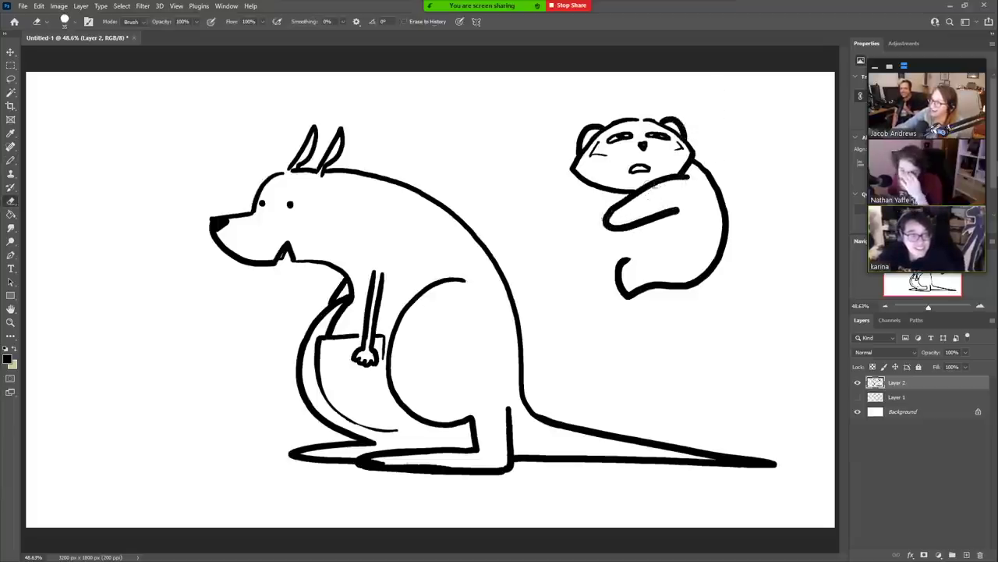
key("b")
mouse_move(607, 193)
left_mouse_down()
mouse_move(587, 225)
mouse_move(613, 219)
left_mouse_up()
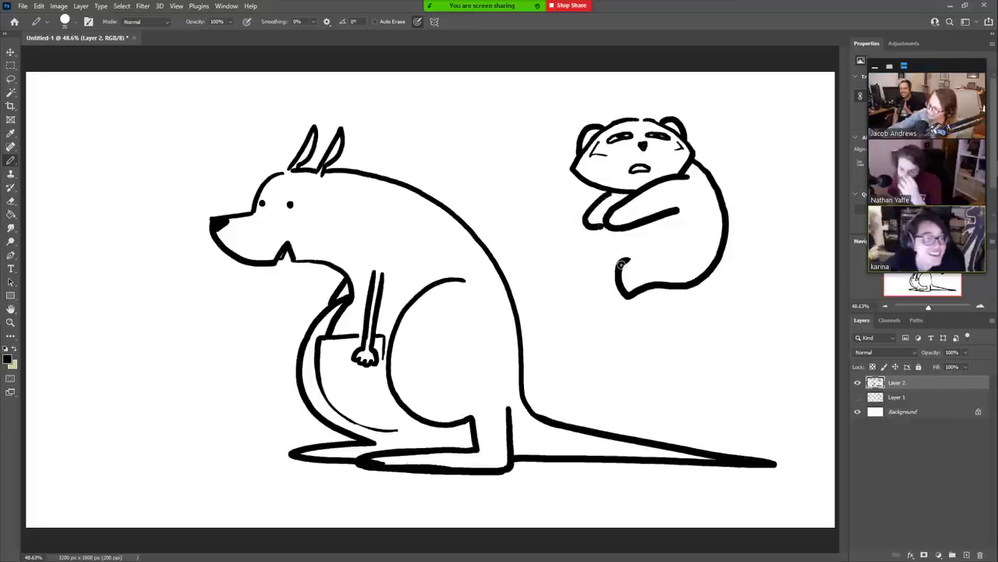
mouse_move(621, 265)
left_mouse_down()
mouse_move(596, 288)
mouse_move(616, 296)
left_mouse_up()
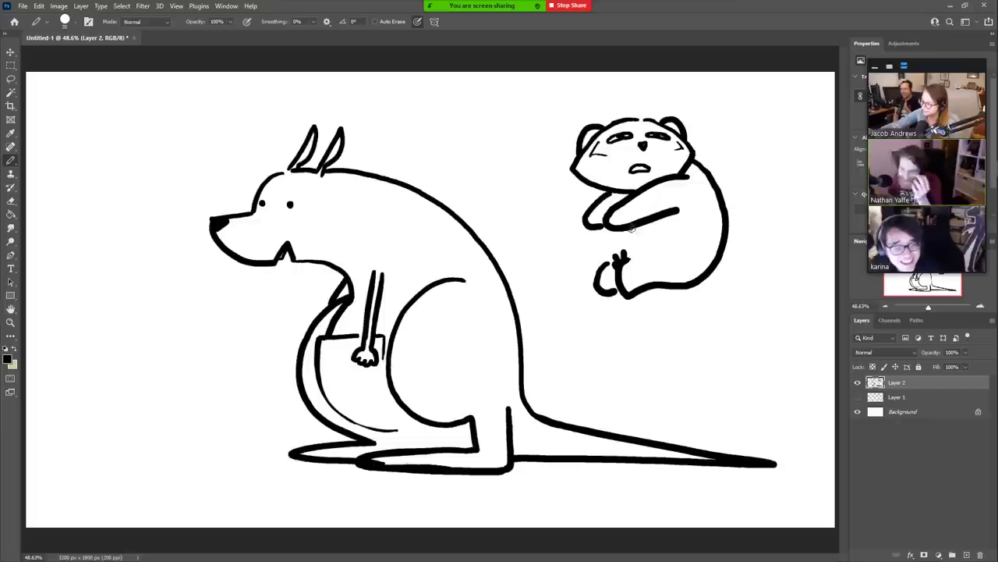
- Draw a tree stem running past the animal's paws, with a leafy twig at the upper end and a trunk below the body
left_click_drag(631, 227, 641, 248)
mouse_move(606, 213)
left_mouse_down()
mouse_move(566, 183)
mouse_move(525, 75)
left_mouse_up()
mouse_move(572, 166)
left_mouse_down()
mouse_move(544, 121)
mouse_move(544, 79)
mouse_move(511, 113)
mouse_move(500, 85)
mouse_move(513, 119)
left_mouse_up()
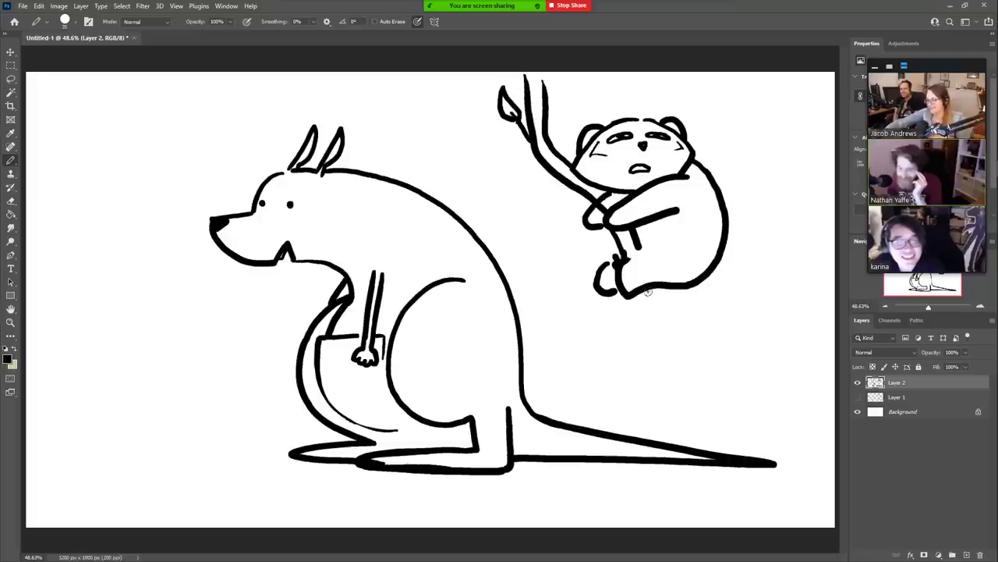
mouse_move(647, 290)
left_mouse_down()
mouse_move(658, 400)
mouse_move(640, 352)
mouse_move(639, 411)
left_mouse_up()
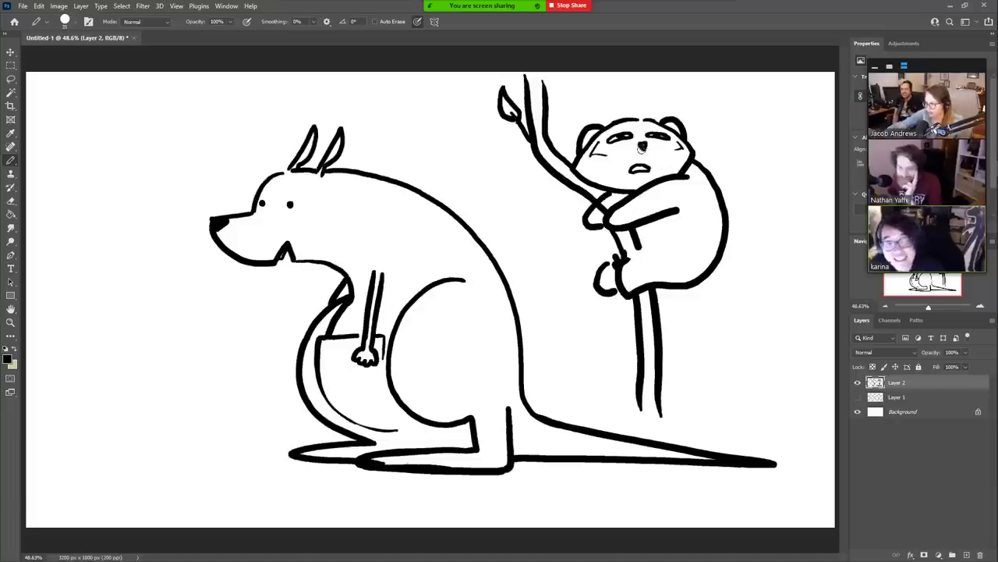
- Erase the filled triangular nose and replace it with a long, narrow oval koala nose
key("e")
left_click(645, 145)
key("b")
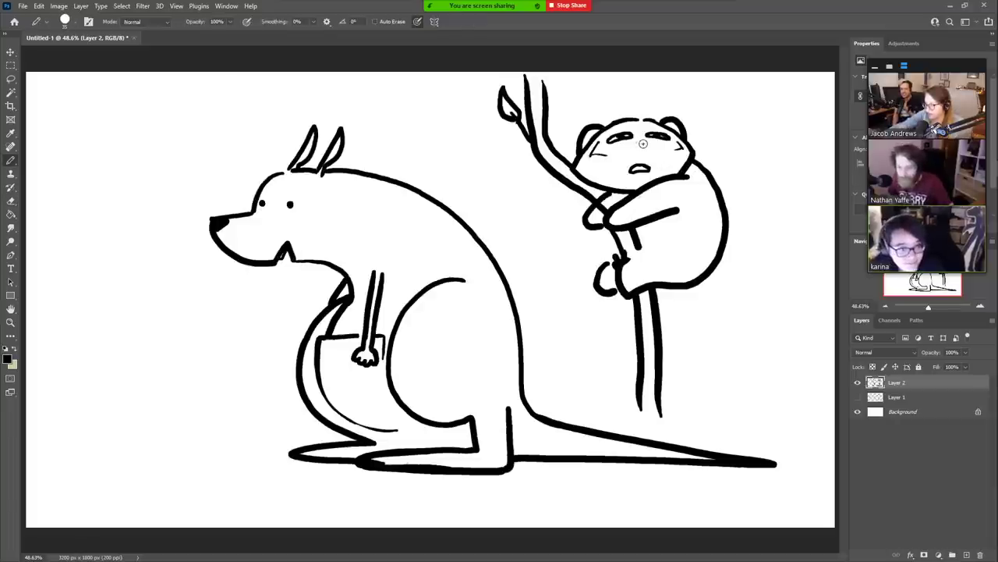
left_click(640, 145)
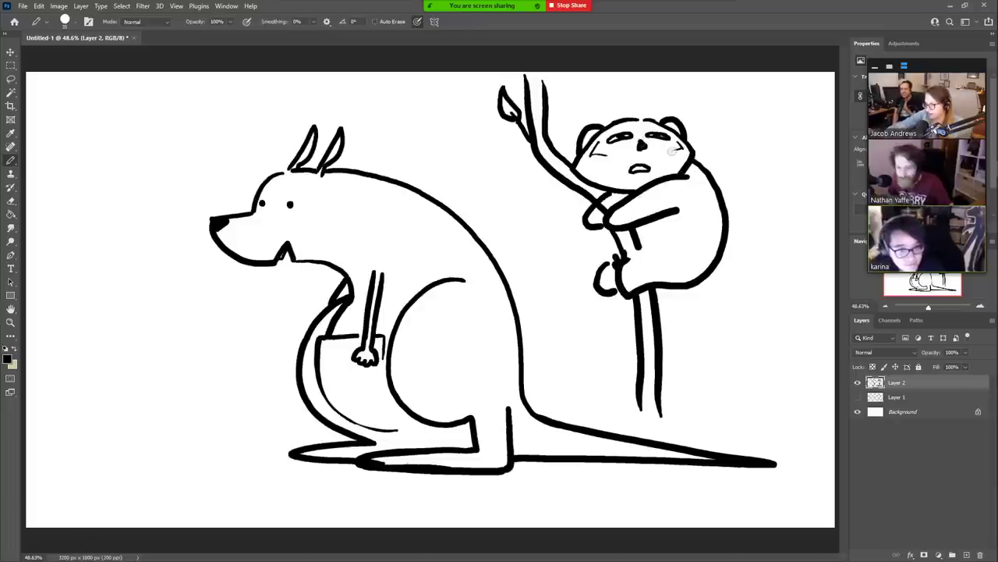
key("ctrl+z")
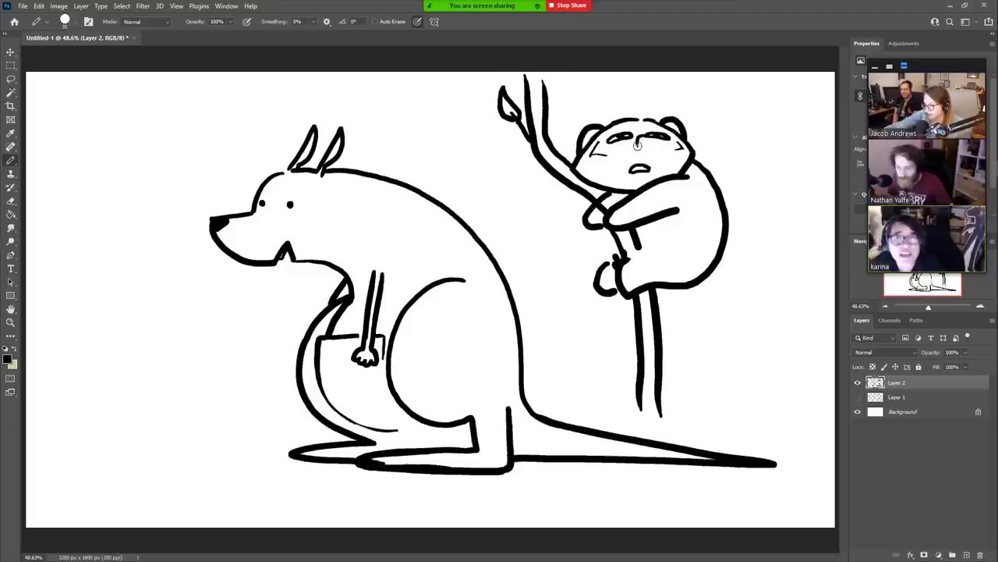
left_click_drag(648, 152, 642, 136)
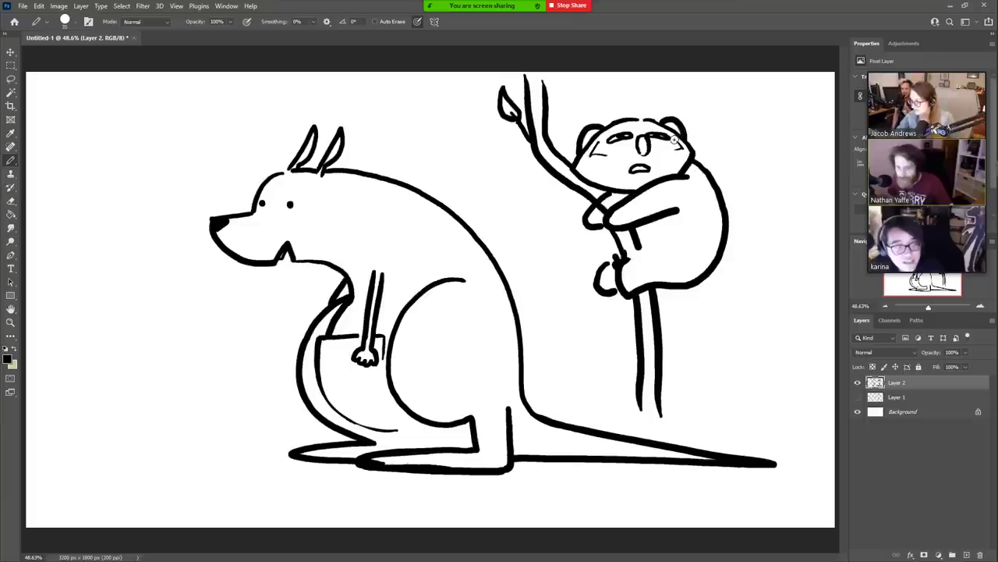
- Erase the koala's small round ears and draw larger ears with jagged, fluffy outer edges
key("e")
mouse_move(603, 123)
left_mouse_down()
mouse_move(581, 143)
mouse_move(590, 122)
mouse_move(577, 146)
mouse_move(594, 129)
mouse_move(661, 116)
mouse_move(686, 137)
mouse_move(689, 129)
left_mouse_up()
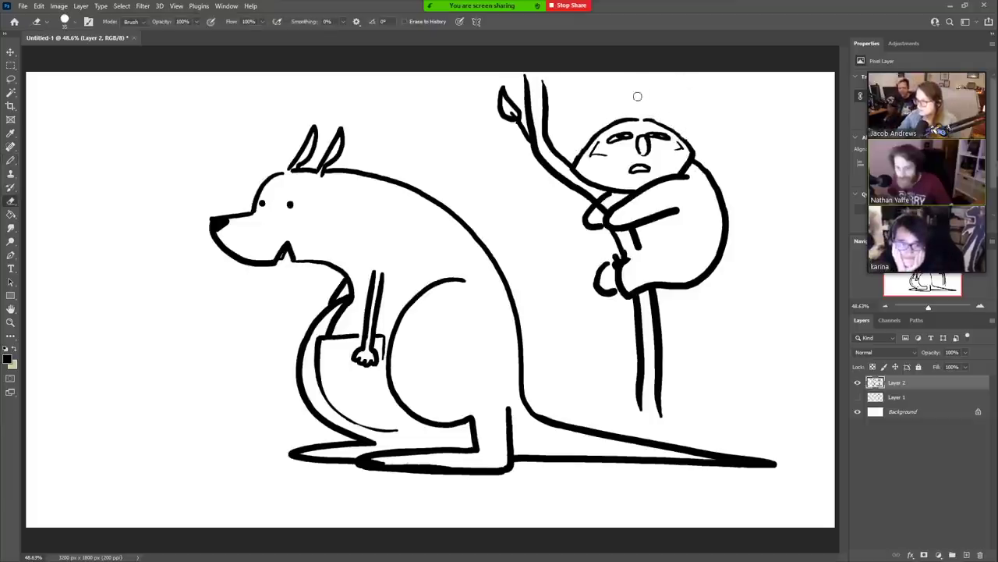
key("b")
mouse_move(622, 121)
left_mouse_down()
mouse_move(578, 119)
mouse_move(579, 142)
mouse_move(593, 112)
mouse_move(568, 131)
mouse_move(583, 143)
left_mouse_up()
key("ctrl+z")
mouse_move(654, 123)
left_mouse_down()
mouse_move(661, 114)
mouse_move(694, 127)
left_mouse_up()
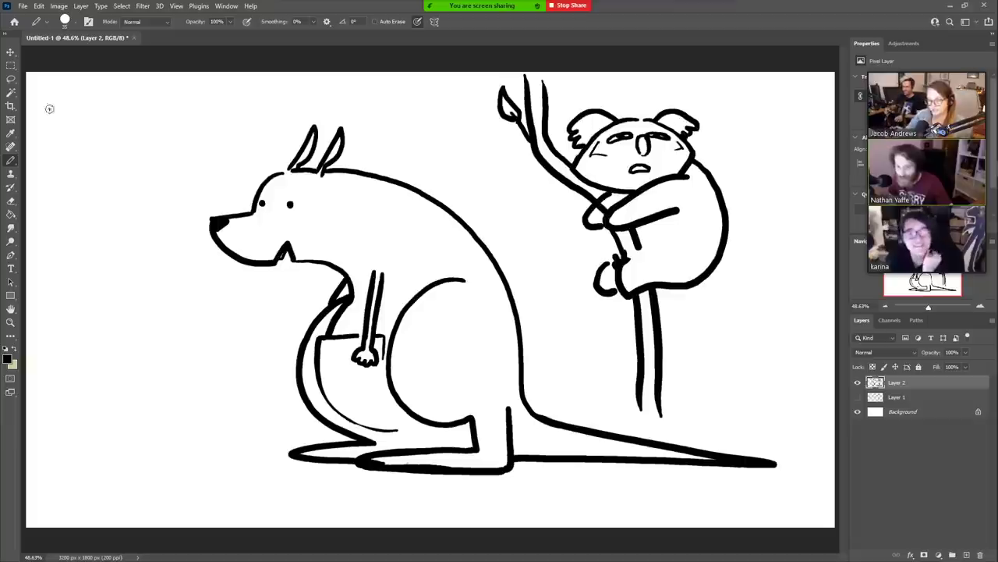
- Move the kangaroo and koala drawing left and slightly down on the canvas
key("v")
mouse_move(583, 350)
left_mouse_down()
mouse_move(483, 358)
mouse_move(458, 373)
left_mouse_up()
- Add a spiky hair tuft on the koala's head, erase the outline beneath it, and draw detail lines on the feet
key("b")
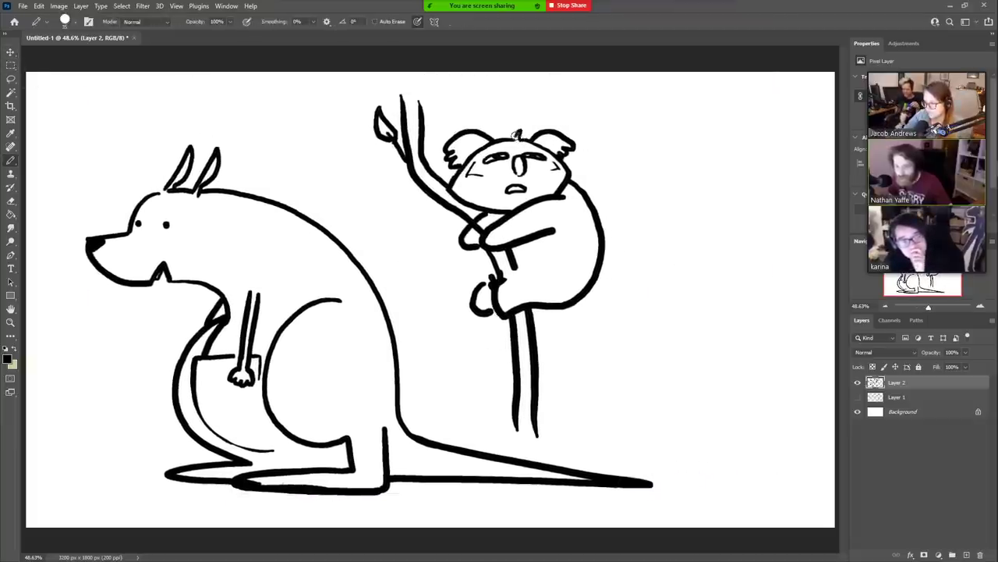
left_click_drag(516, 135, 512, 130)
key("e")
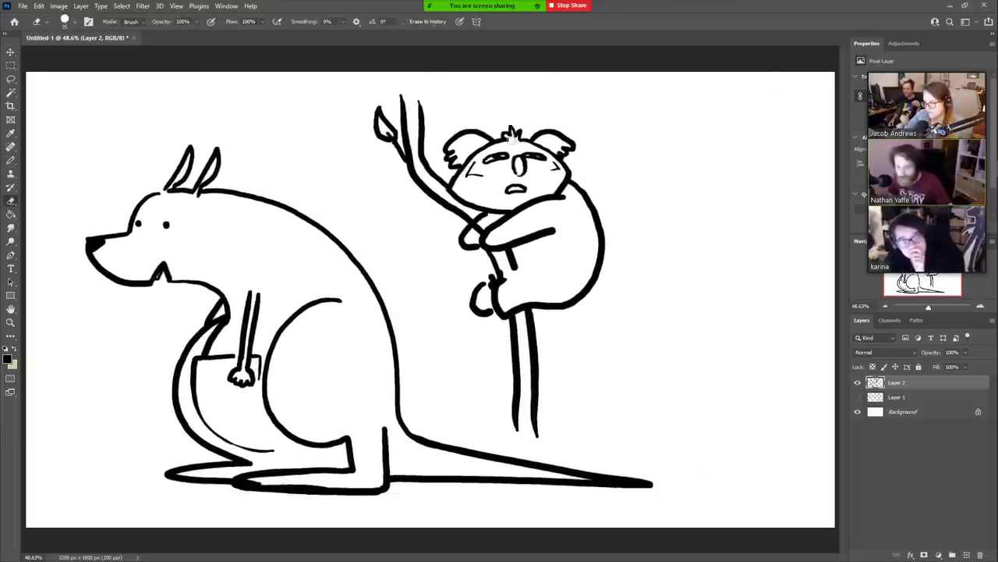
key("b")
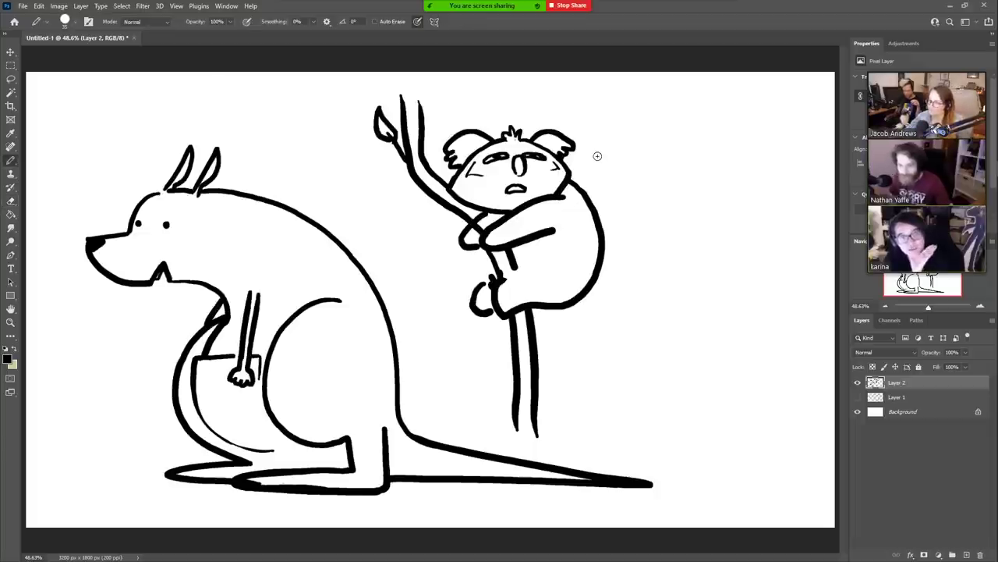
mouse_move(499, 284)
left_mouse_down()
mouse_move(504, 305)
mouse_move(507, 290)
mouse_move(486, 302)
left_mouse_up()
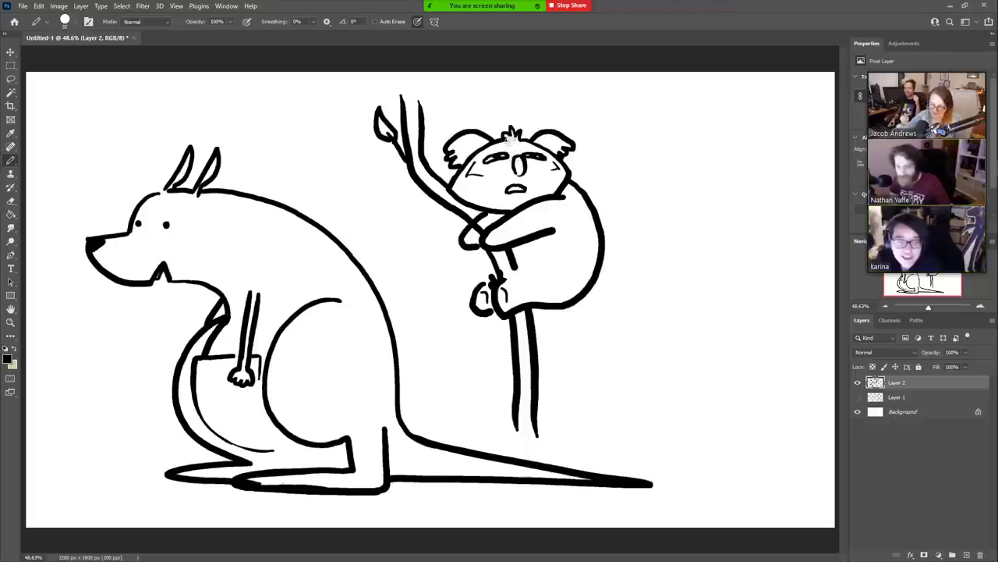
- Clean up and redraw the koala's oval nose, and erase the overlapping line between its chin and paws
key("e")
left_click_drag(518, 167, 517, 175)
key("b")
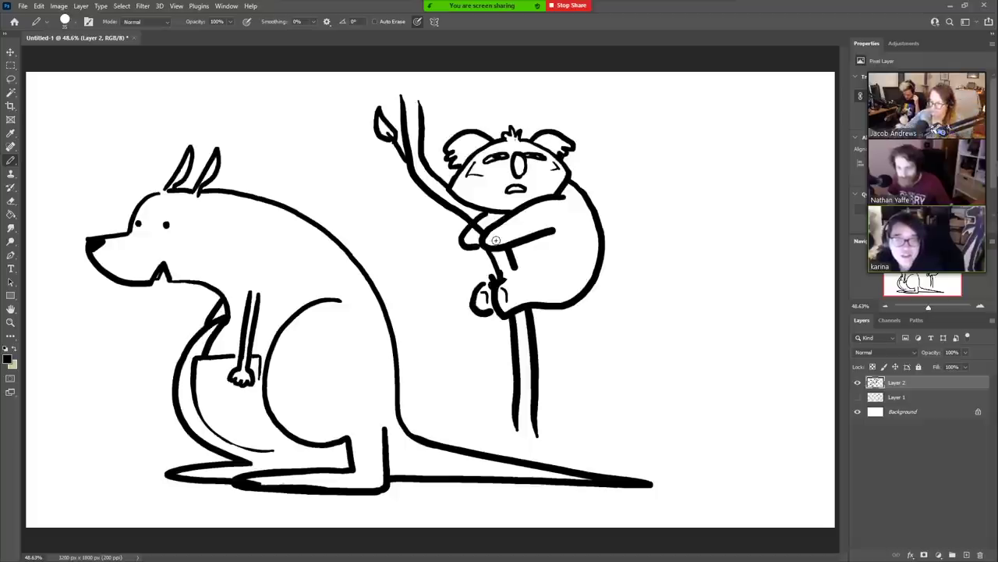
key("e")
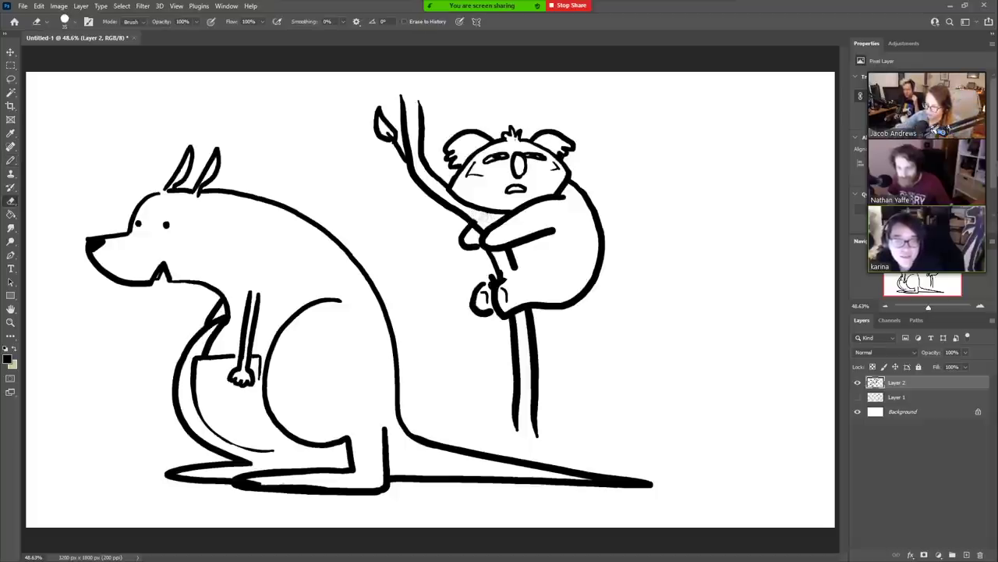
- Shift the whole Layer 2 artwork a little further left and down to free space beside the koala
left_click(10, 52)
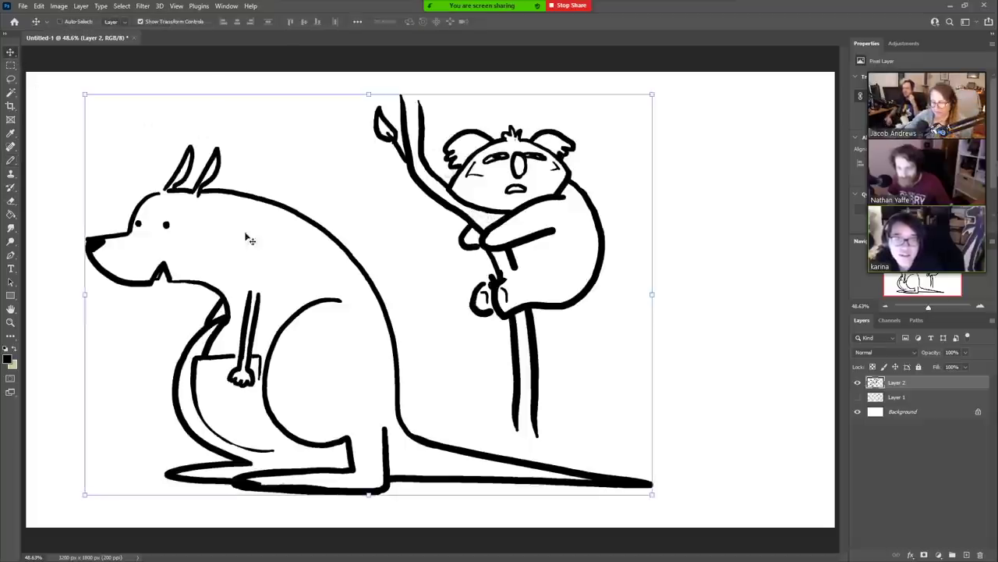
left_click_drag(457, 336, 424, 347)
- Draw a platypus to the right of the koala with a broad bill, two dot eyes, four pointed feet and a rounded tail
key("b")
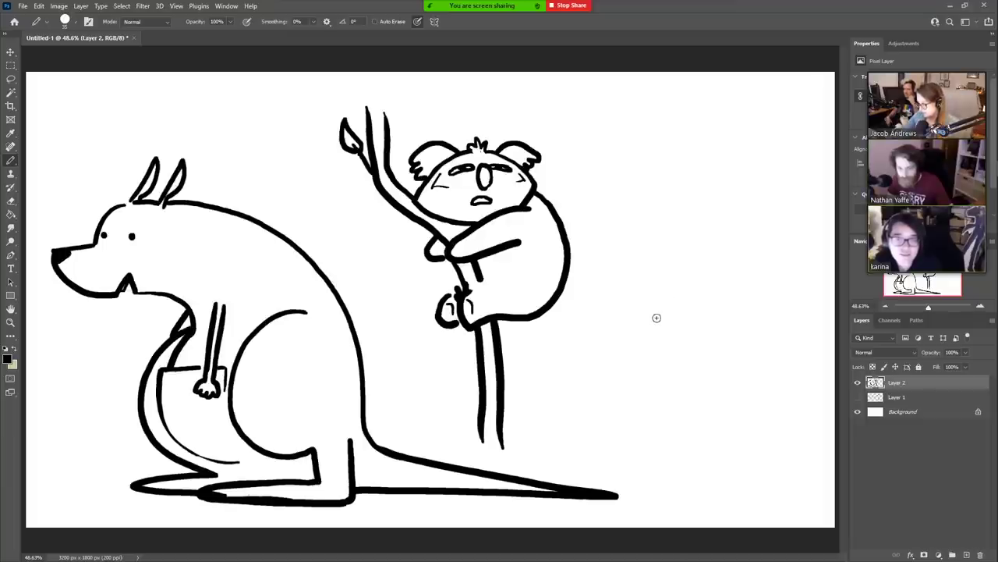
mouse_move(656, 318)
left_mouse_down()
mouse_move(642, 339)
mouse_move(672, 353)
mouse_move(638, 383)
left_mouse_up()
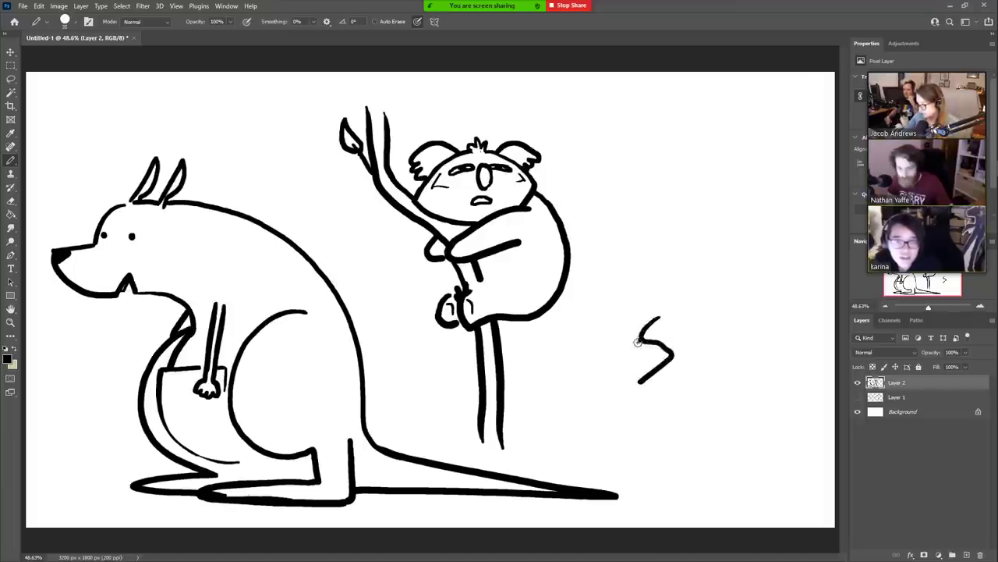
mouse_move(638, 337)
left_mouse_down()
mouse_move(609, 379)
mouse_move(648, 378)
left_mouse_up()
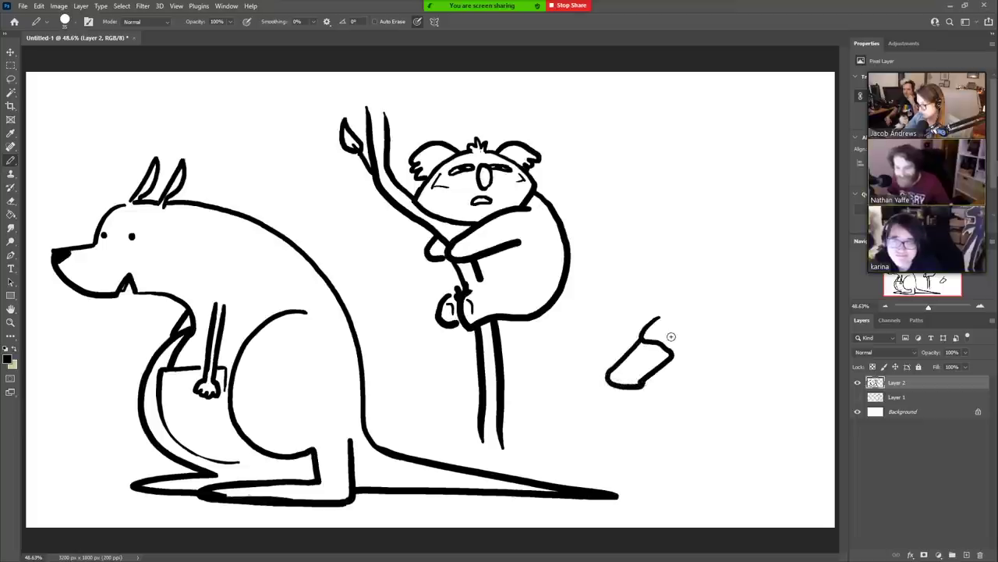
left_click(651, 332)
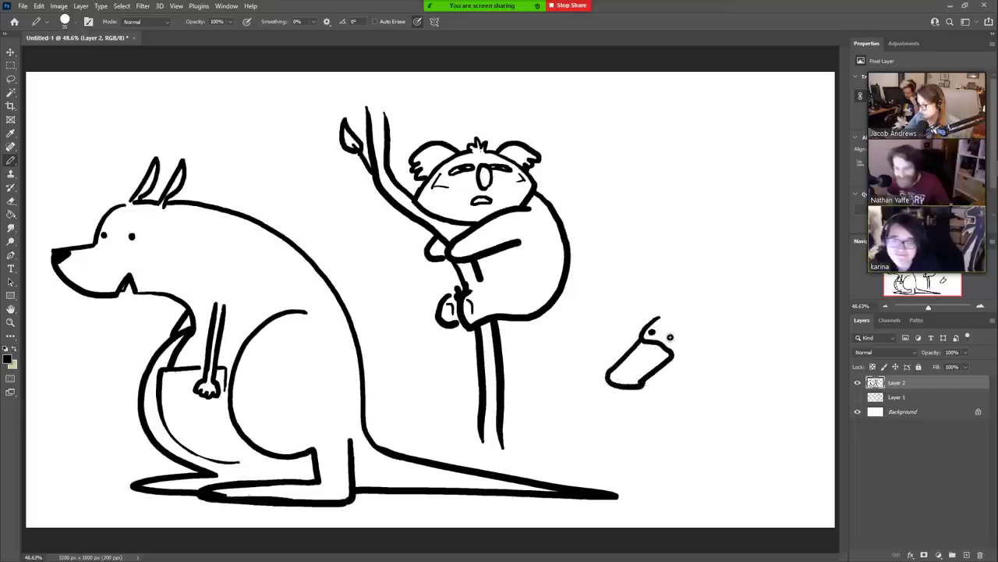
mouse_move(667, 304)
left_mouse_down()
mouse_move(613, 313)
mouse_move(646, 320)
left_mouse_up()
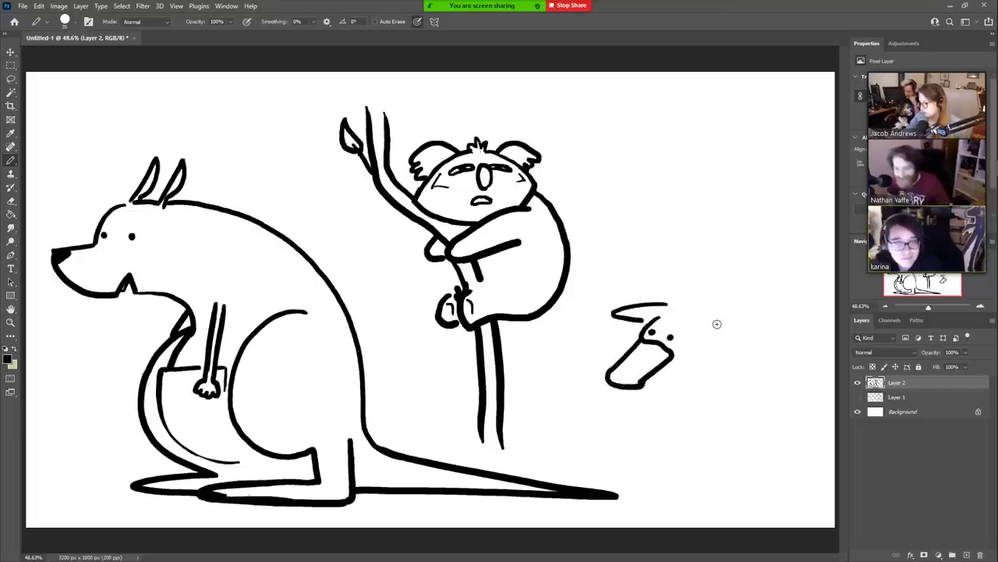
mouse_move(717, 324)
left_mouse_down()
mouse_move(739, 344)
mouse_move(714, 337)
left_mouse_up()
mouse_move(694, 287)
left_mouse_down()
mouse_move(648, 282)
mouse_move(734, 314)
mouse_move(716, 264)
mouse_move(742, 253)
mouse_move(763, 270)
mouse_move(724, 301)
mouse_move(732, 316)
mouse_move(716, 317)
mouse_move(723, 324)
mouse_move(712, 339)
mouse_move(671, 355)
left_mouse_up()
left_click_drag(658, 316, 653, 319)
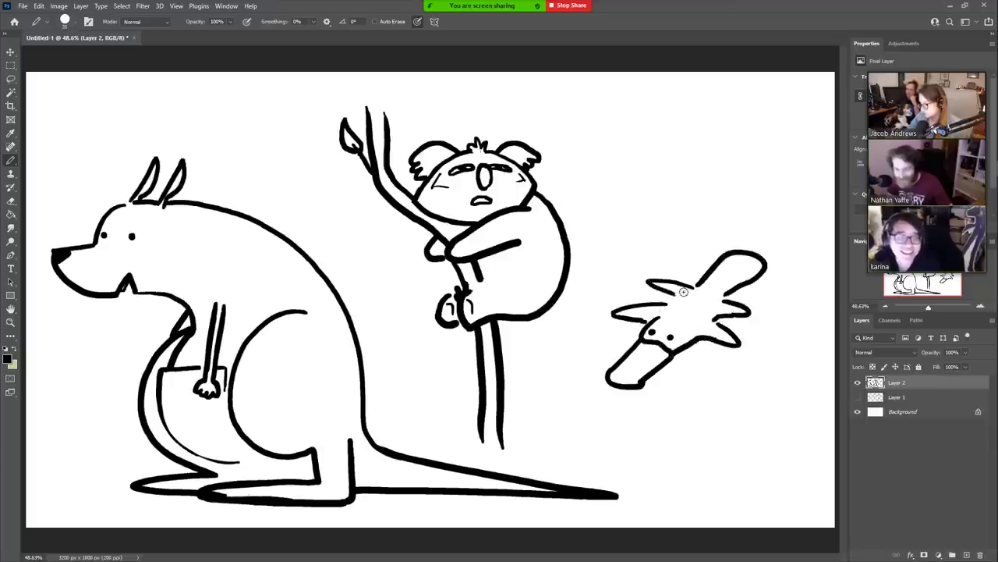
- Close the platypus's upper body outline, crosshatch its tail, and add a detail line along the bill
left_click_drag(689, 290, 661, 313)
key("ctrl+z")
left_click_drag(704, 288, 661, 314)
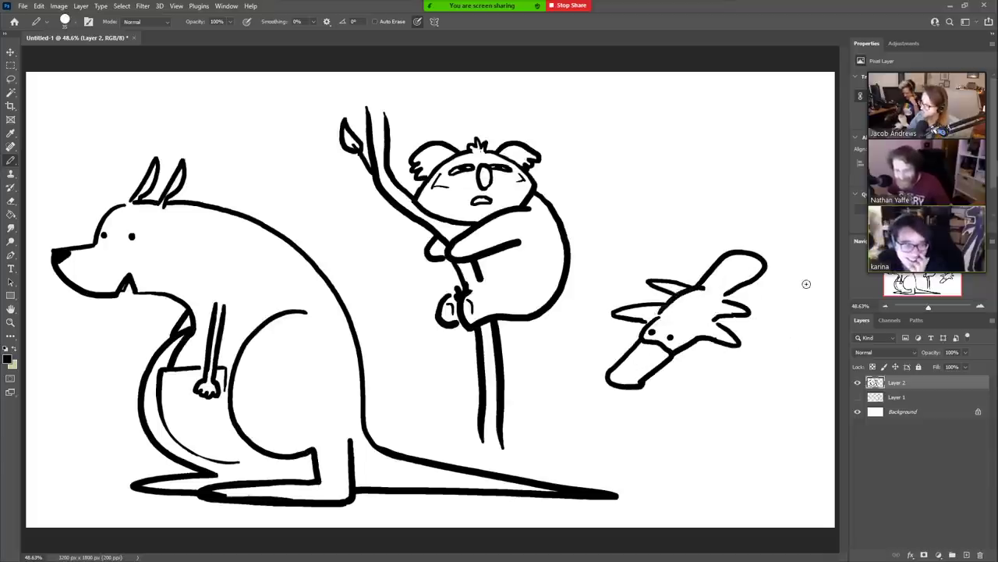
mouse_move(732, 267)
left_mouse_down()
mouse_move(756, 260)
mouse_move(711, 286)
left_mouse_up()
mouse_move(761, 256)
left_mouse_down()
mouse_move(721, 290)
mouse_move(765, 267)
left_mouse_up()
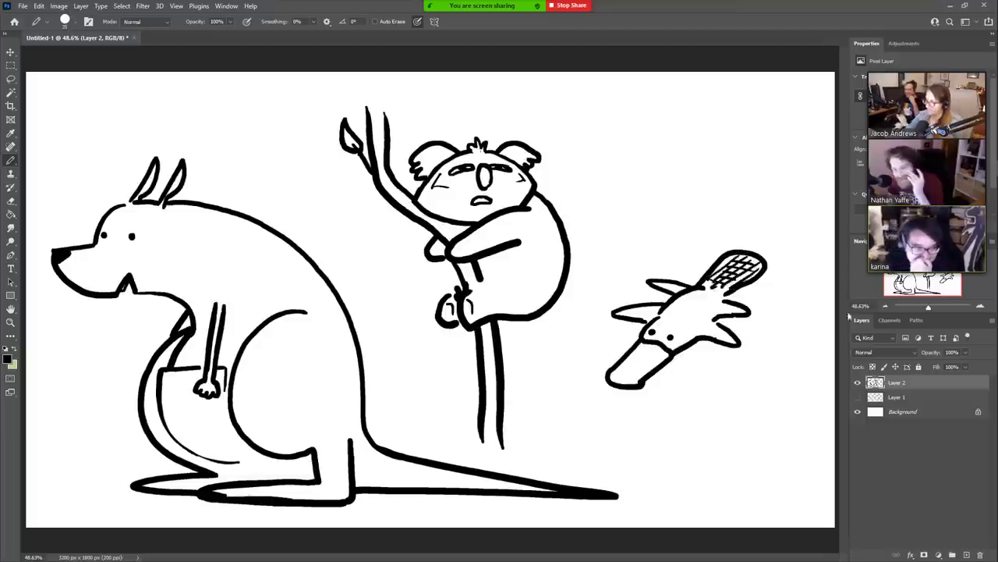
left_click_drag(659, 365, 636, 381)
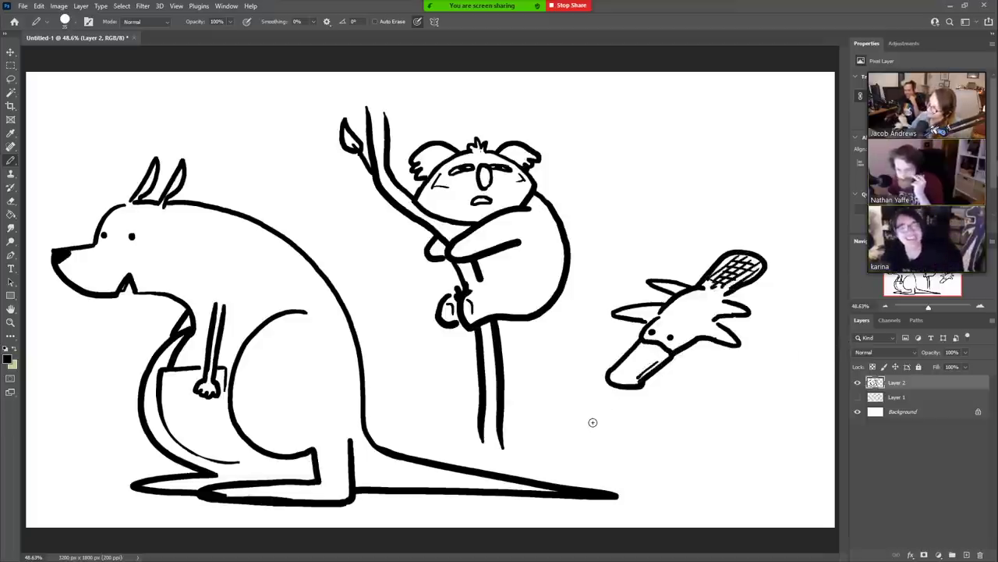
- Select the platypus, move it to the space above the kangaroo's back, and scale it down to fit there
key("l")
mouse_move(640, 266)
left_mouse_down()
mouse_move(686, 411)
mouse_move(731, 230)
mouse_move(647, 264)
left_mouse_up()
key("v")
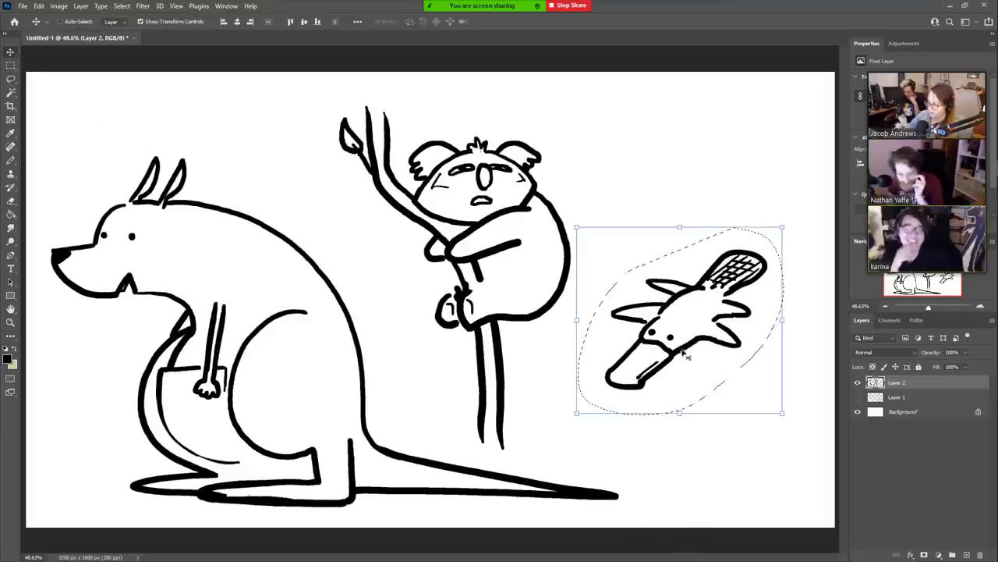
mouse_move(686, 355)
left_mouse_down()
mouse_move(520, 302)
mouse_move(282, 165)
left_mouse_up()
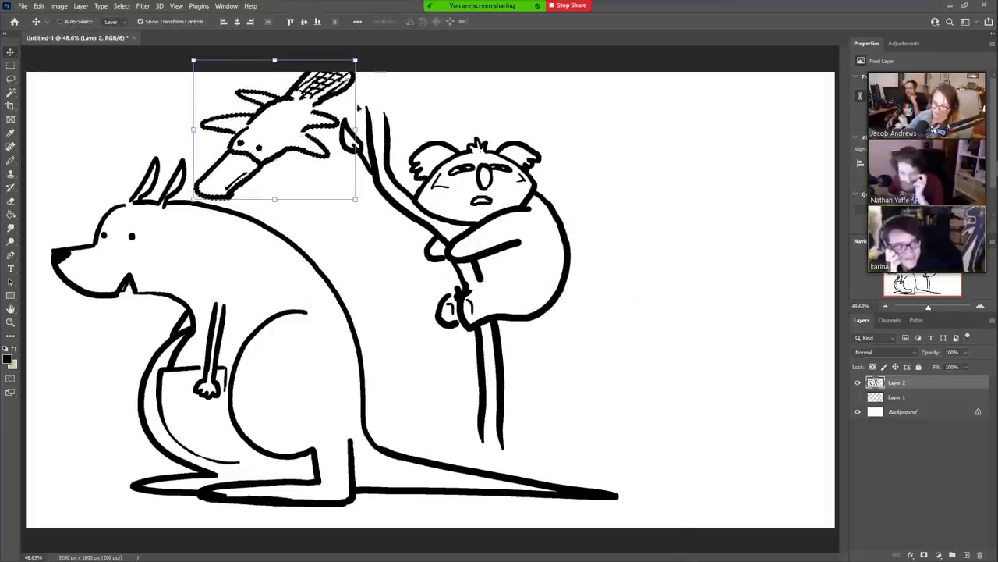
left_click_drag(356, 200, 306, 157)
left_click_drag(270, 109, 296, 121)
key("Return")
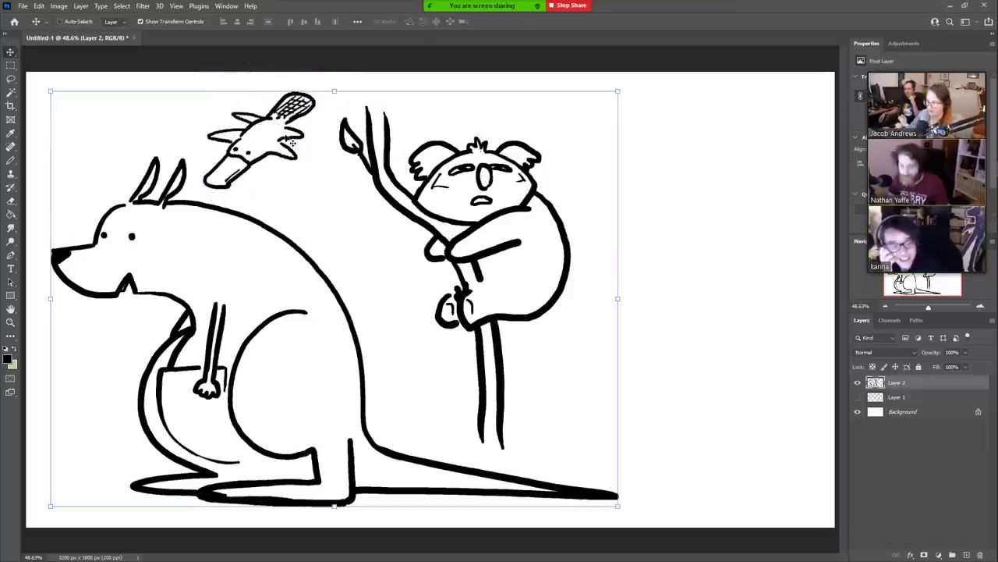
- Start another animal right of the koala with an open smiling snout, closed eyes, a forehead line and two tall pointed ears
key("b")
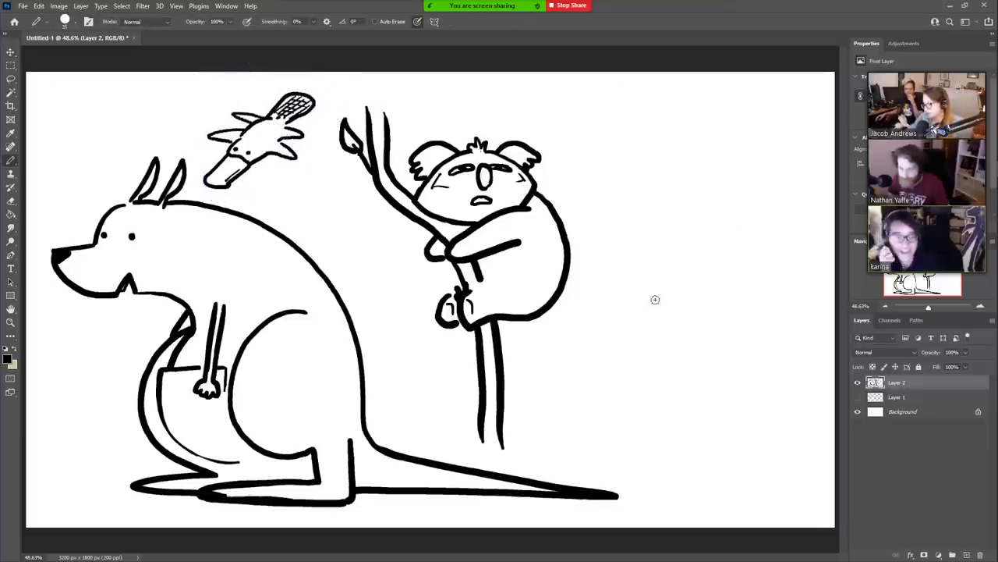
mouse_move(655, 303)
left_mouse_down()
mouse_move(614, 307)
mouse_move(624, 325)
mouse_move(659, 318)
mouse_move(632, 331)
mouse_move(655, 336)
left_mouse_up()
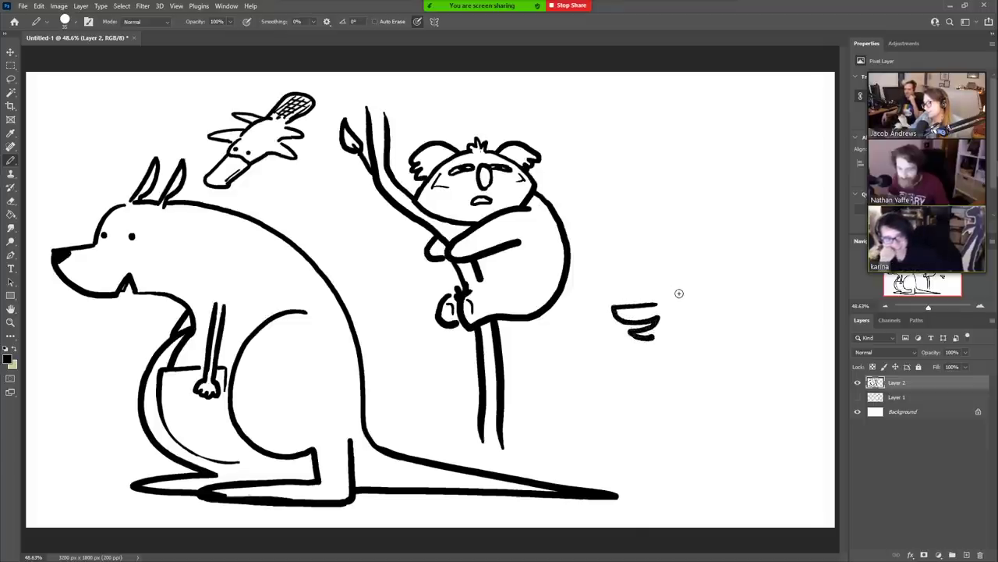
mouse_move(675, 296)
left_mouse_down()
mouse_move(694, 290)
mouse_move(643, 290)
mouse_move(707, 253)
mouse_move(713, 271)
mouse_move(696, 234)
mouse_move(701, 266)
mouse_move(653, 233)
mouse_move(625, 298)
left_mouse_up()
key("ctrl+z")
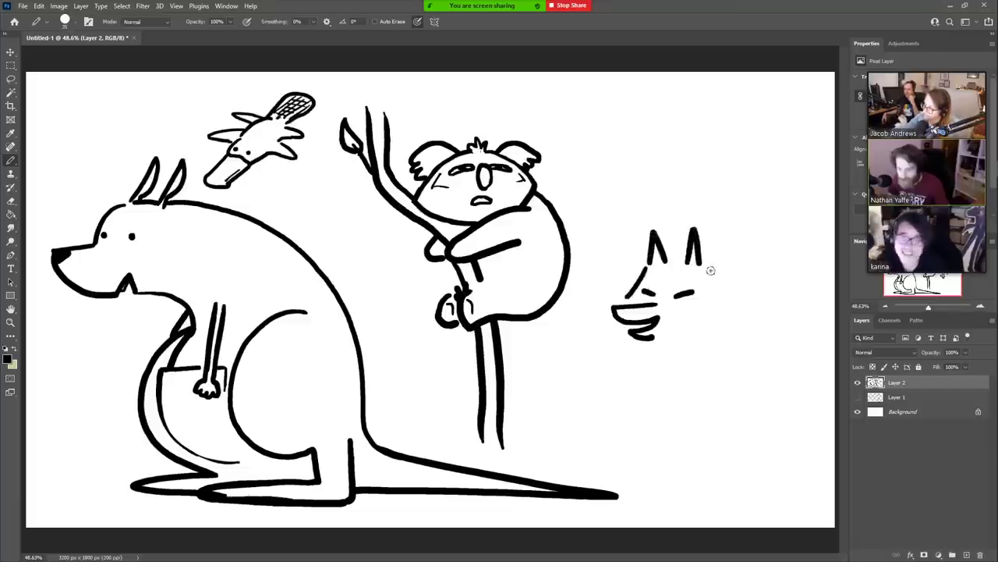
left_click_drag(709, 275, 730, 291)
key("ctrl+z")
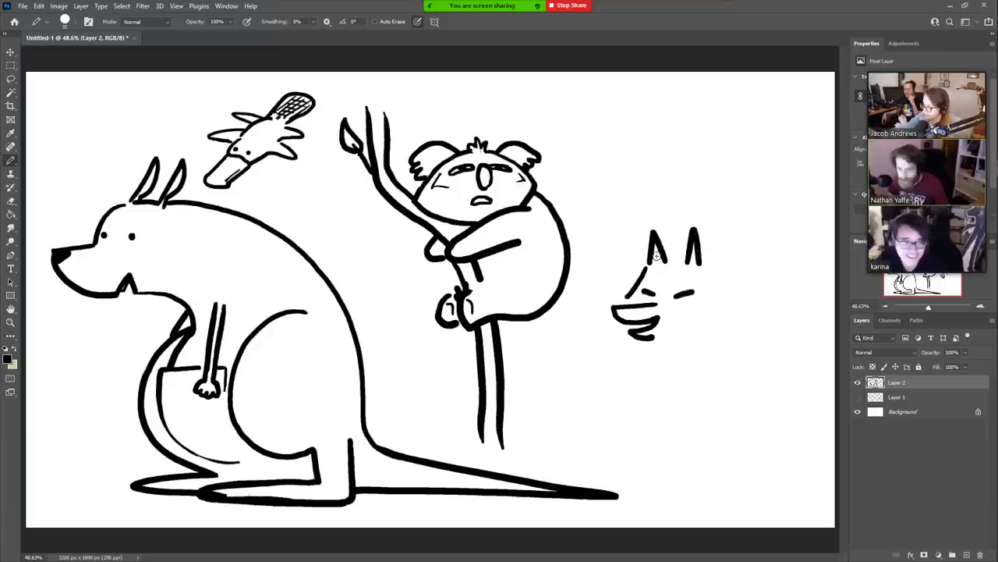
- Erase the new animal's tall ears and forehead line, and redraw the near-snout ear as a shorter peak
key("e")
mouse_move(645, 270)
left_mouse_down()
mouse_move(667, 232)
mouse_move(698, 264)
mouse_move(635, 257)
mouse_move(629, 276)
left_mouse_up()
key("b")
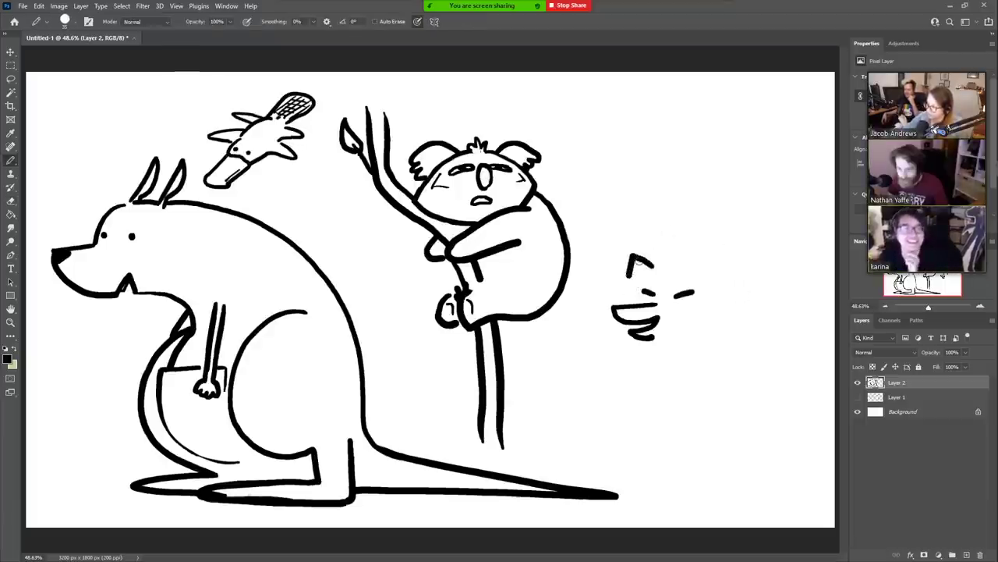
key("ctrl+z")
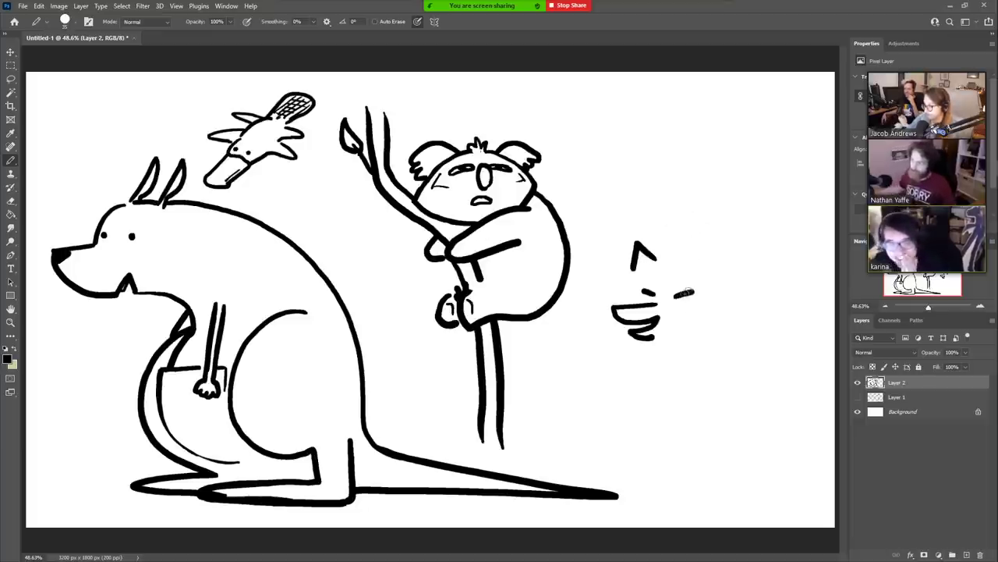
- Trim and redraw the new animal's closed eyes as thinner curved arcs
key("e")
left_click_drag(677, 301, 700, 295)
key("b")
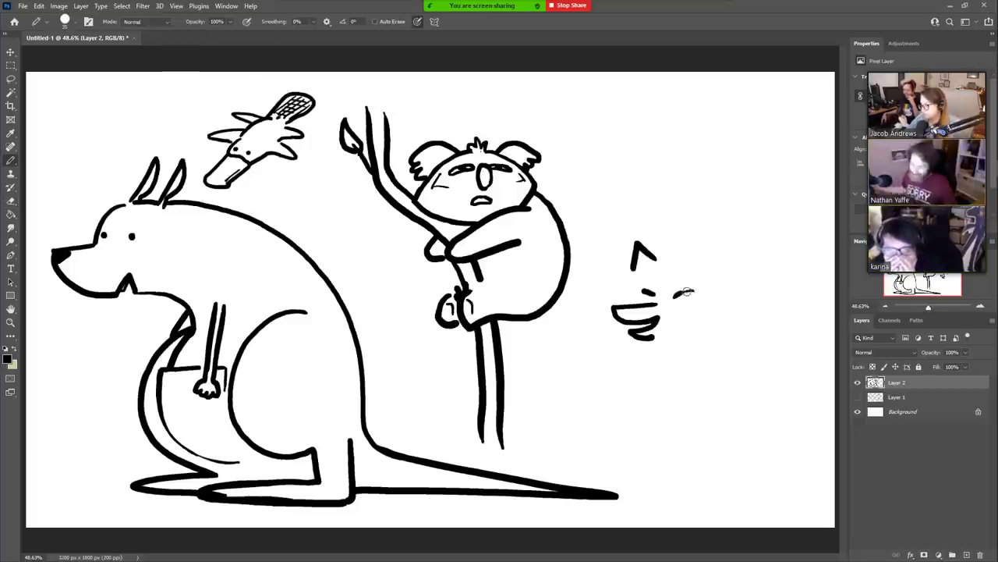
key("e")
key("b")
left_click_drag(652, 292, 638, 293)
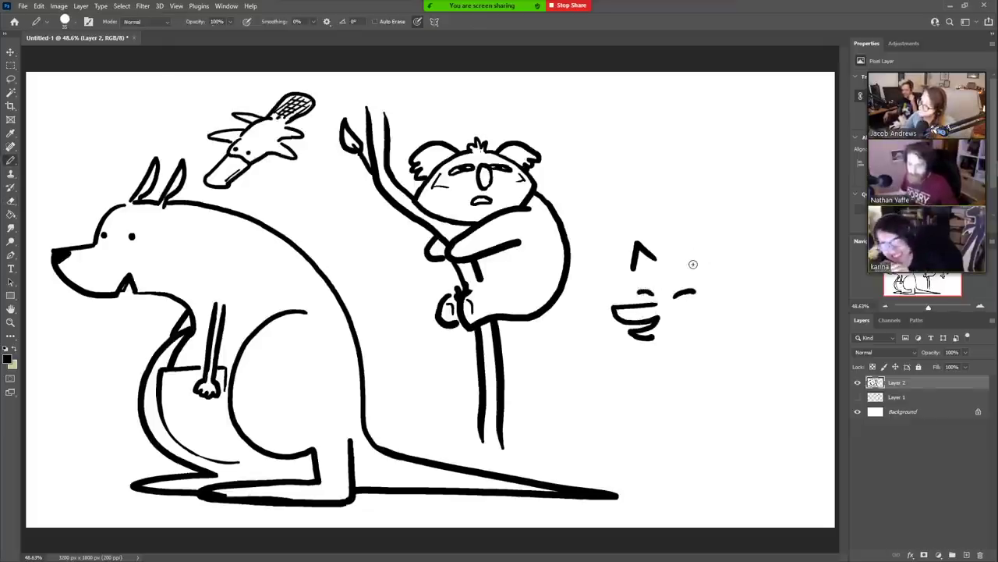
- Draw the second ear, the curved back with a short tail, the near hind leg and two straight front legs
mouse_move(693, 264)
left_mouse_down()
mouse_move(676, 243)
mouse_move(670, 256)
mouse_move(730, 272)
mouse_move(765, 300)
mouse_move(778, 342)
mouse_move(774, 421)
mouse_move(814, 438)
left_mouse_up()
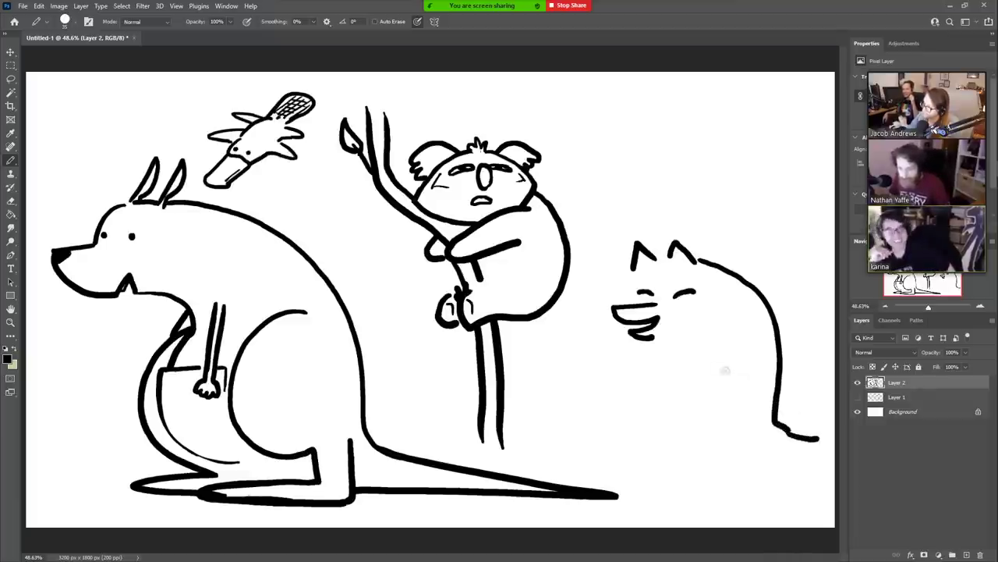
mouse_move(747, 364)
left_mouse_down()
mouse_move(709, 435)
mouse_move(722, 455)
mouse_move(689, 464)
mouse_move(749, 464)
left_mouse_up()
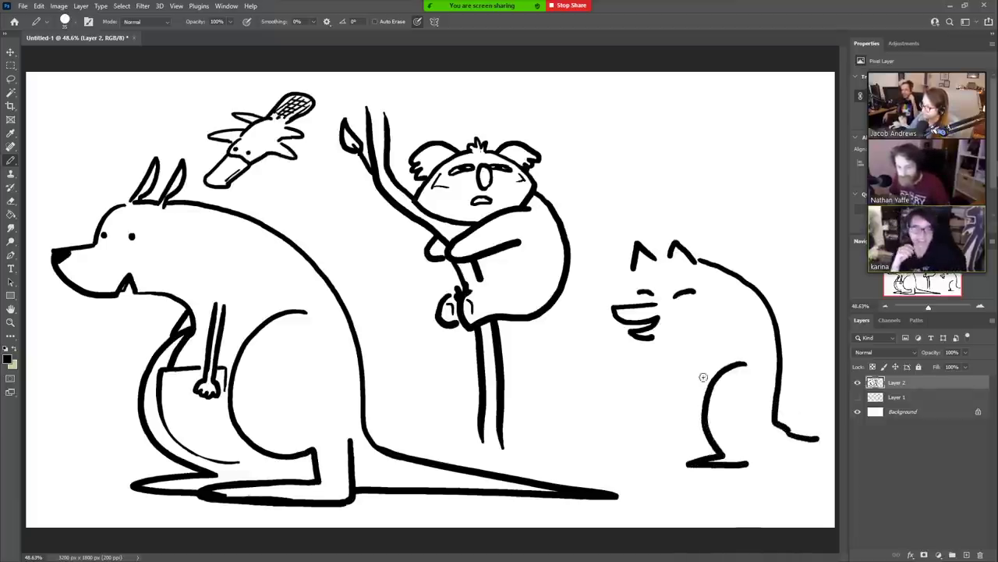
left_click_drag(675, 349, 684, 440)
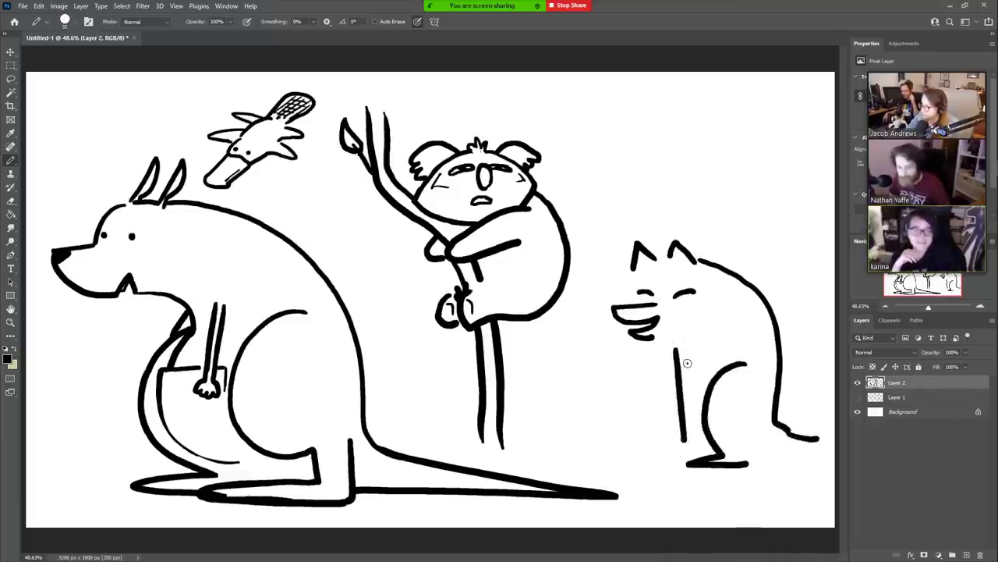
key("ctrl+z")
mouse_move(689, 342)
left_mouse_down()
mouse_move(694, 453)
mouse_move(683, 462)
left_mouse_up()
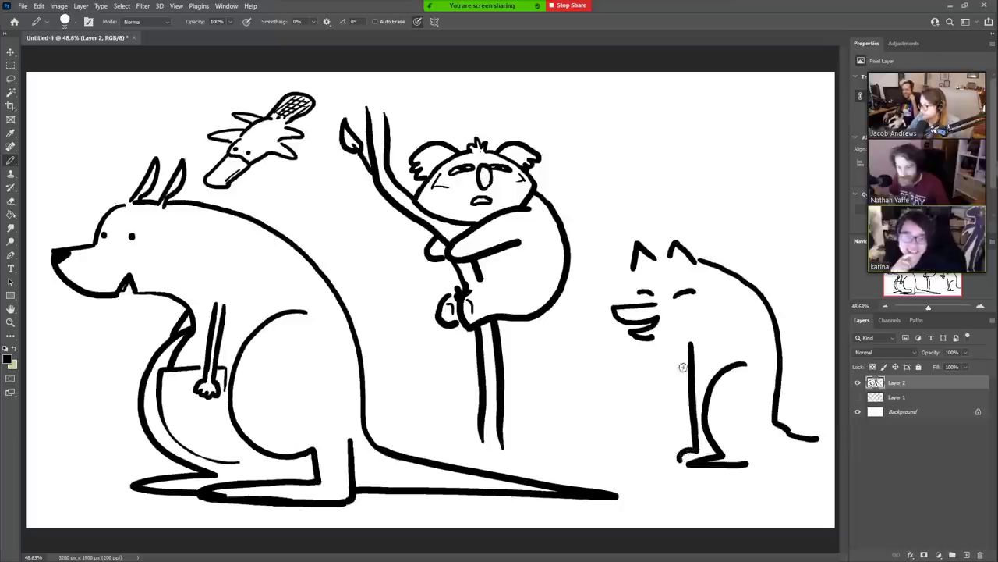
mouse_move(660, 351)
left_mouse_down()
mouse_move(671, 451)
mouse_move(660, 460)
left_mouse_up()
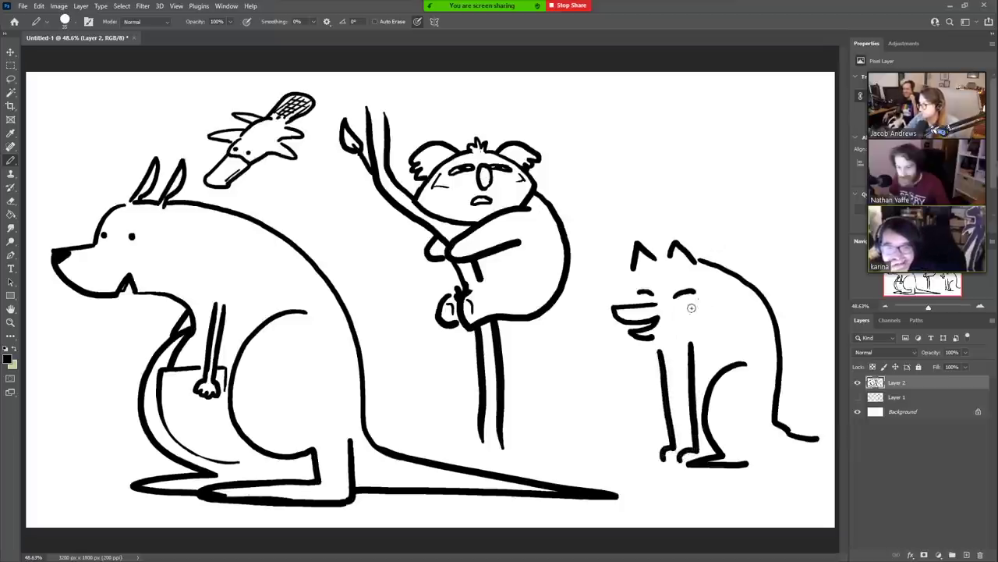
- Add short fur strokes on the cheek, a forehead line, whisker marks, and spots on the front leg
left_click_drag(706, 283, 733, 298)
mouse_move(723, 302)
left_mouse_down()
mouse_move(731, 305)
mouse_move(721, 322)
left_mouse_up()
left_click_drag(707, 328, 716, 333)
left_click_drag(631, 280, 620, 335)
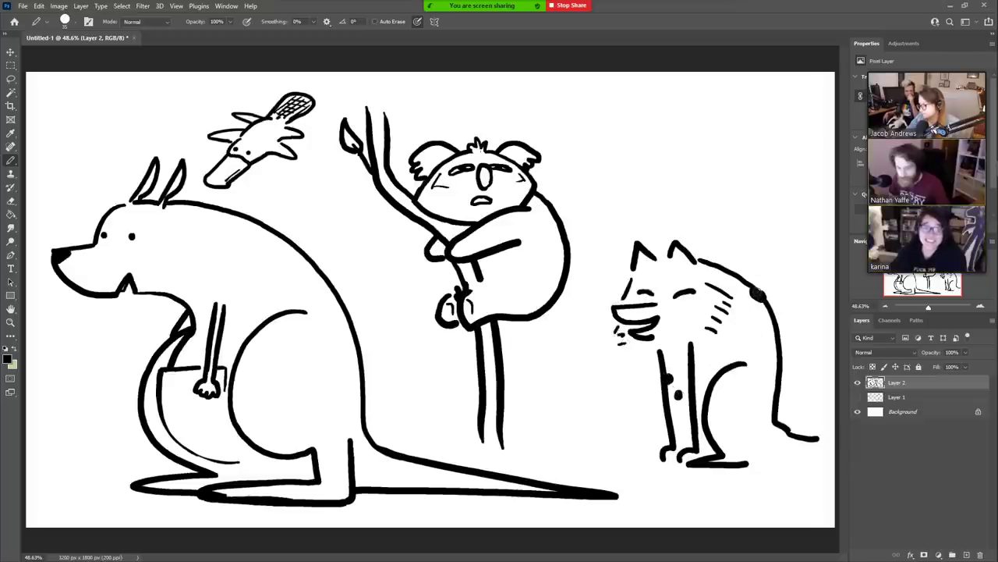
- Dot spots along the animal's back and side, and draw its far hind leg and foot
left_click(759, 293)
left_click(750, 328)
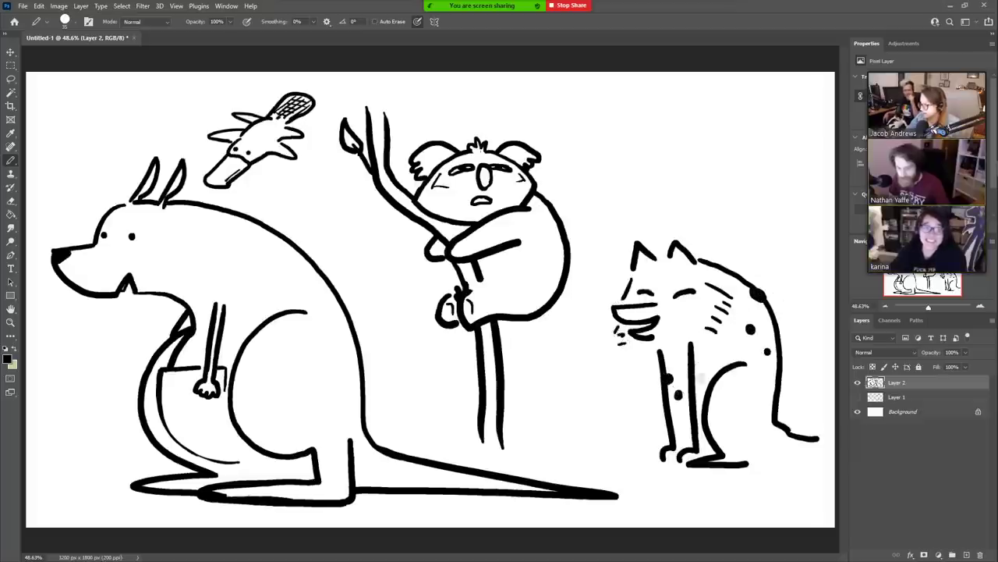
mouse_move(667, 386)
left_mouse_down()
mouse_move(663, 452)
mouse_move(635, 459)
mouse_move(663, 463)
left_mouse_up()
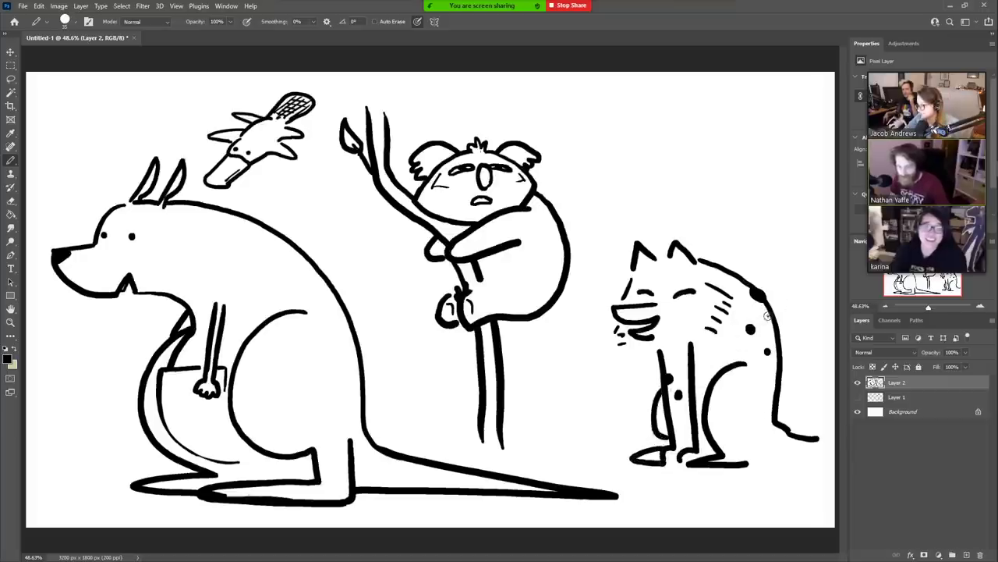
left_click(768, 315)
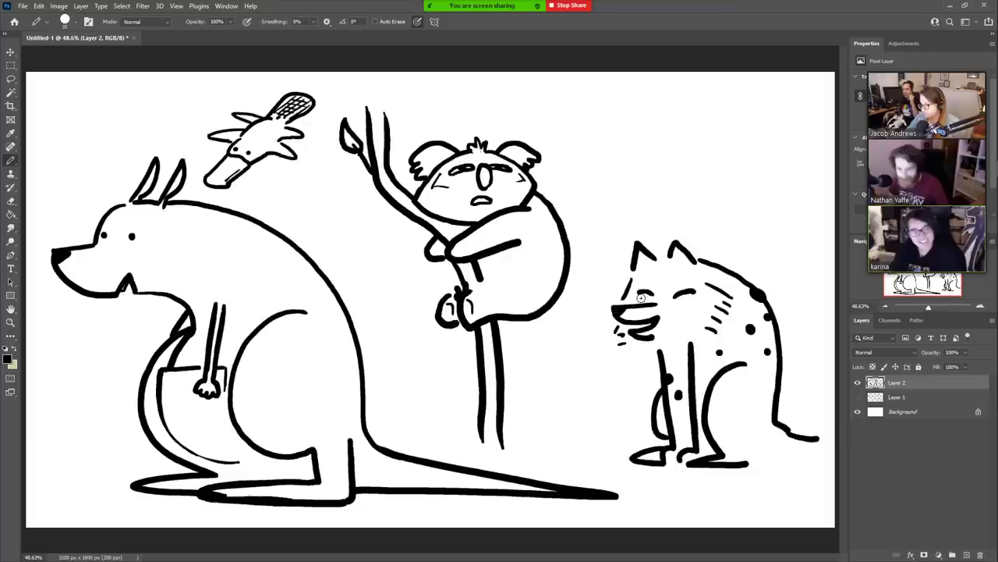
- Erase the cheek strokes, forehead line, whisker marks, back outline, tail and the spots near the back
key("e")
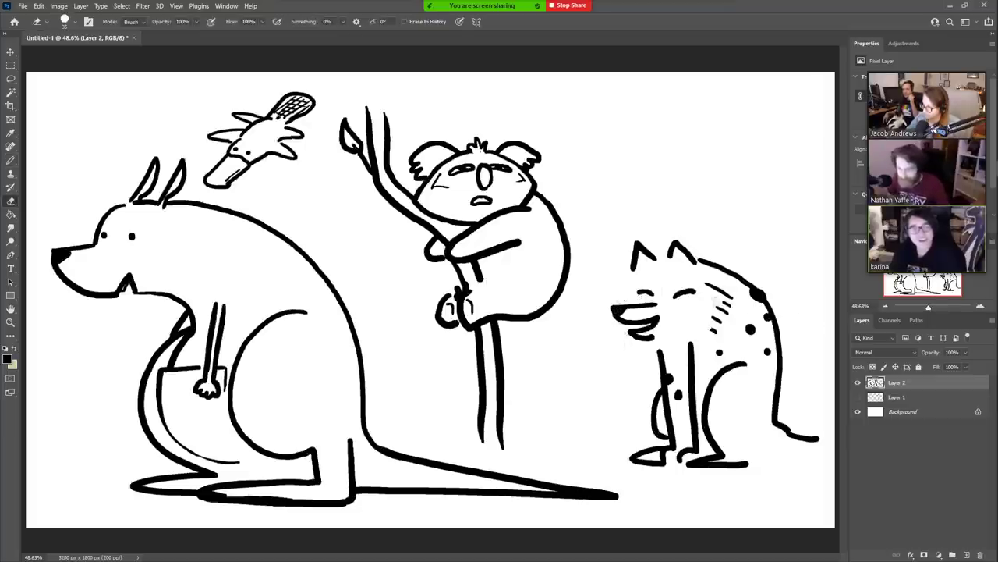
left_click_drag(718, 306, 732, 299)
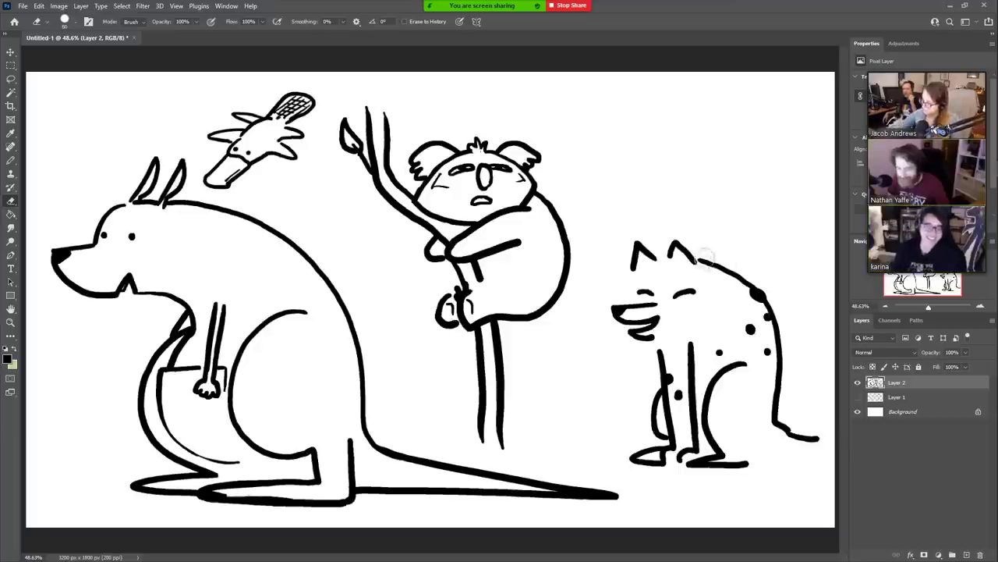
mouse_move(706, 258)
left_mouse_down()
mouse_move(762, 316)
mouse_move(776, 396)
mouse_move(760, 288)
mouse_move(786, 440)
mouse_move(822, 435)
left_mouse_up()
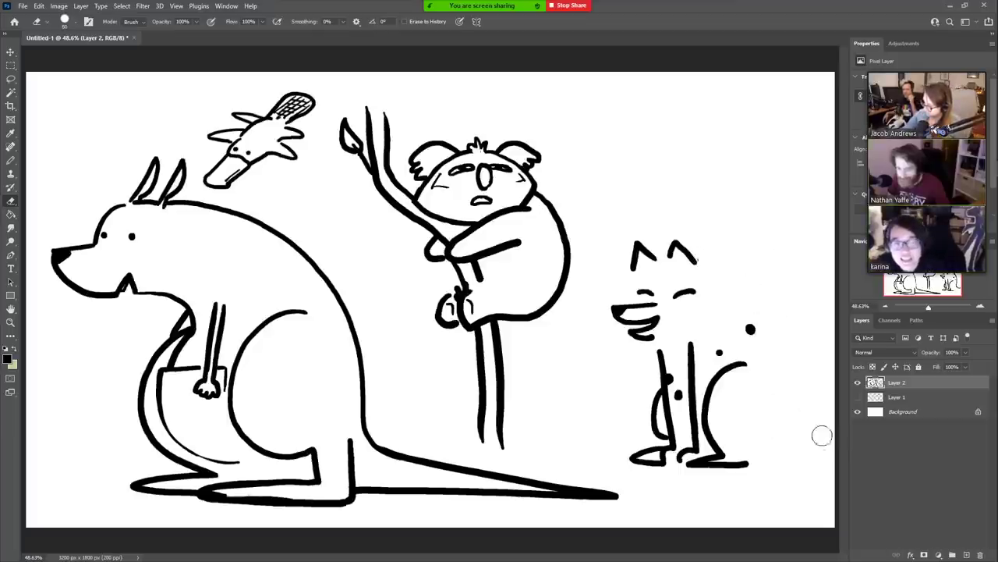
mouse_move(753, 325)
left_mouse_down()
mouse_move(757, 317)
mouse_move(647, 355)
mouse_move(758, 489)
mouse_move(759, 348)
left_mouse_up()
- Select the animal's legs, move them slightly down and to the right, and deselect
key("w")
key("l")
key("v")
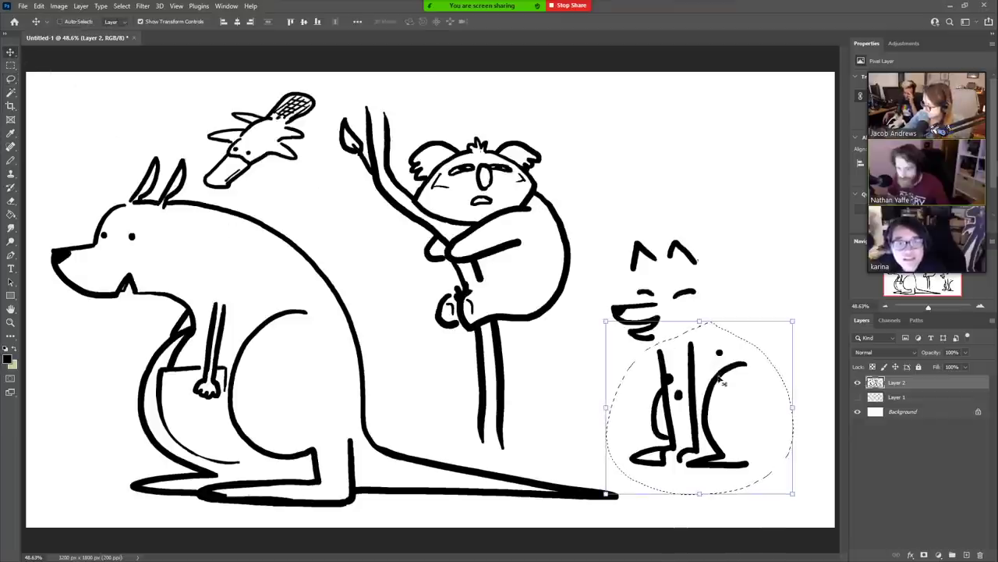
left_click_drag(719, 377, 726, 399)
key("ctrl+d")
- Replace the pointed ears with small round ones, and draw a tufted head top and a shaggy, jagged back outline
key("e")
mouse_move(678, 248)
left_mouse_down()
mouse_move(703, 273)
mouse_move(639, 272)
left_mouse_up()
key("b")
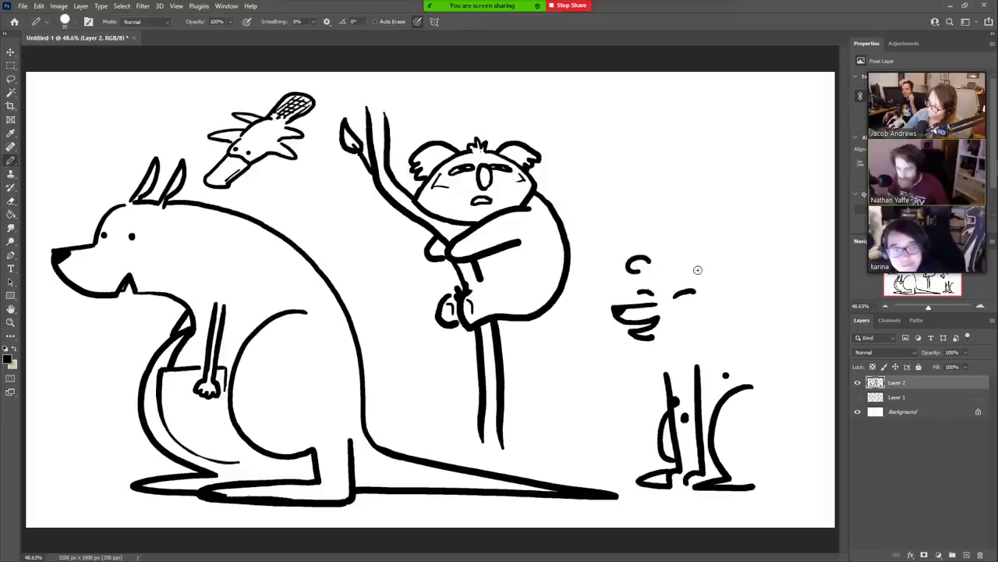
left_click_drag(698, 263, 712, 275)
mouse_move(649, 266)
left_mouse_down()
mouse_move(677, 248)
mouse_move(702, 249)
mouse_move(766, 294)
mouse_move(779, 310)
mouse_move(770, 320)
mouse_move(796, 348)
mouse_move(813, 463)
left_mouse_up()
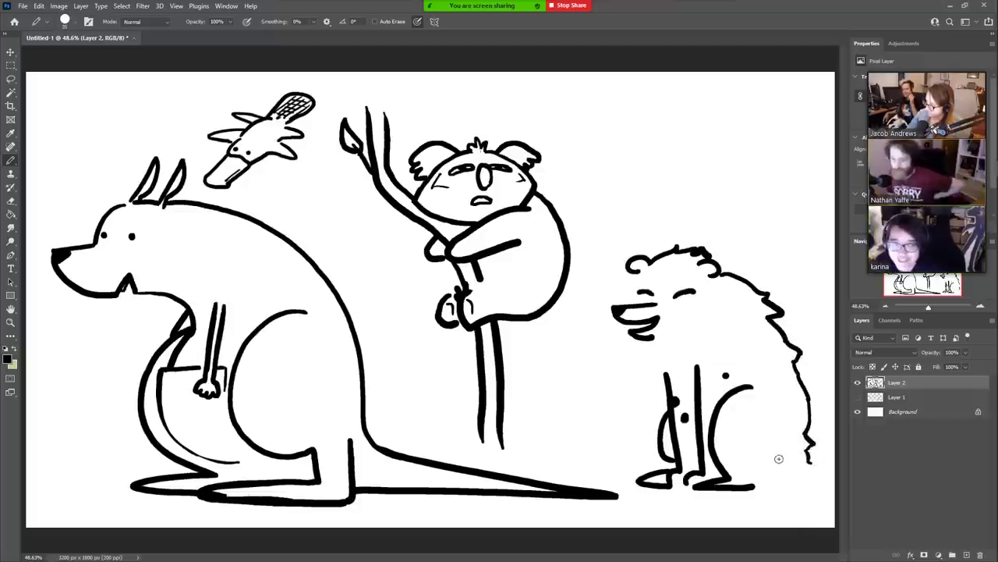
- Draw the shaggy animal's forehead line from ear to snout and replace its tufted head top with a curly fringe
left_click_drag(629, 265, 627, 304)
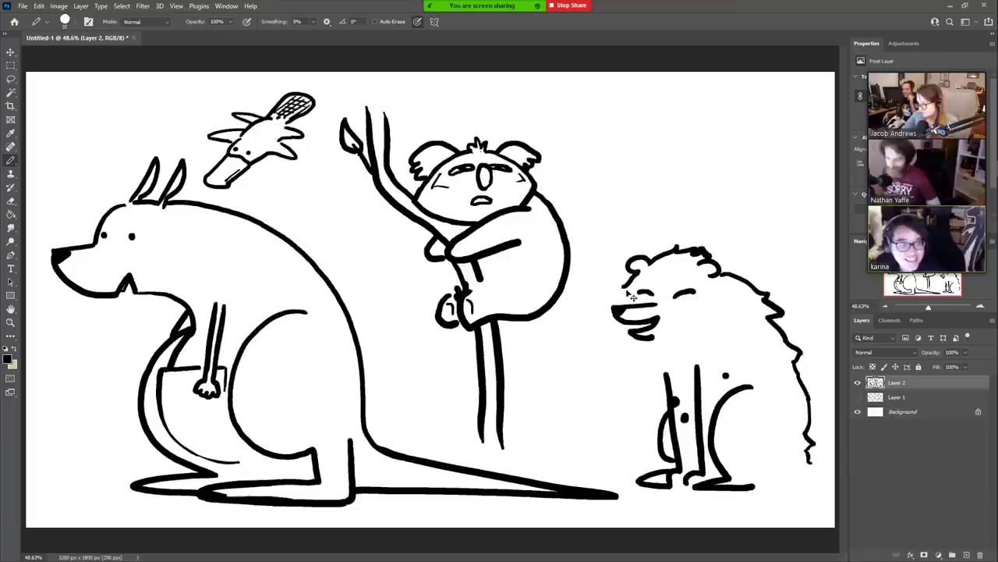
mouse_move(635, 273)
left_mouse_down()
mouse_move(627, 303)
mouse_move(618, 288)
left_mouse_up()
key("e")
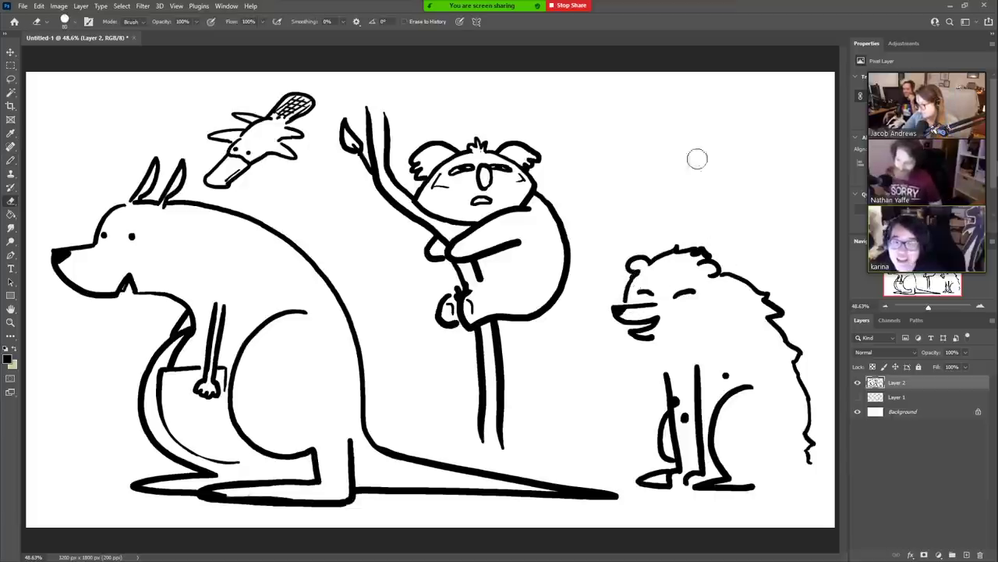
mouse_move(708, 239)
left_mouse_down()
mouse_move(702, 253)
mouse_move(648, 261)
mouse_move(691, 248)
mouse_move(656, 239)
mouse_move(636, 248)
mouse_move(655, 261)
mouse_move(693, 260)
mouse_move(685, 273)
mouse_move(696, 265)
left_mouse_up()
key("b")
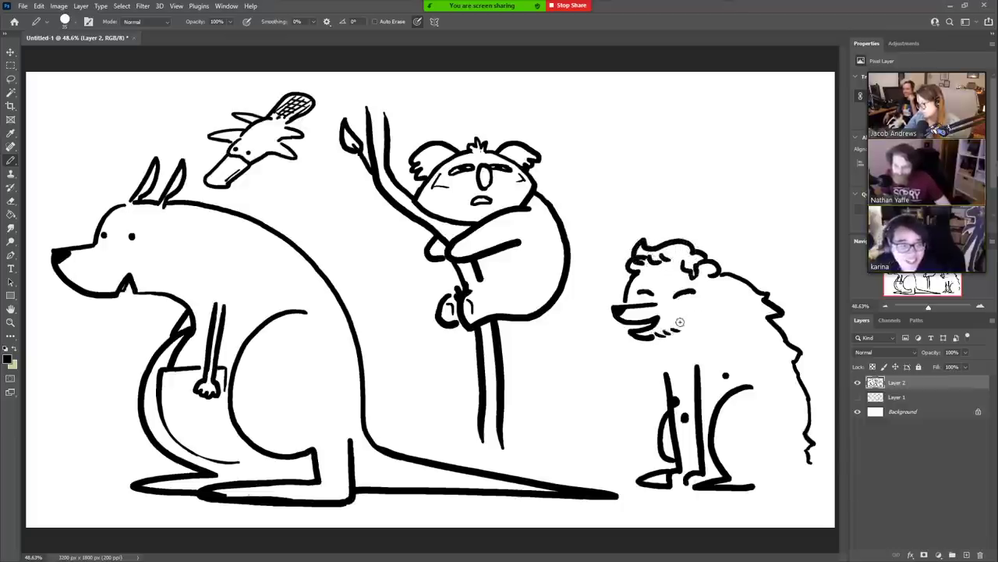
- Replace the chin ticks with rows of short fur strokes along the shaggy animal's jaw and cheek
mouse_move(681, 322)
left_mouse_down()
mouse_move(707, 301)
mouse_move(660, 337)
mouse_move(668, 330)
mouse_move(639, 336)
mouse_move(671, 326)
left_mouse_up()
key("e")
key("b")
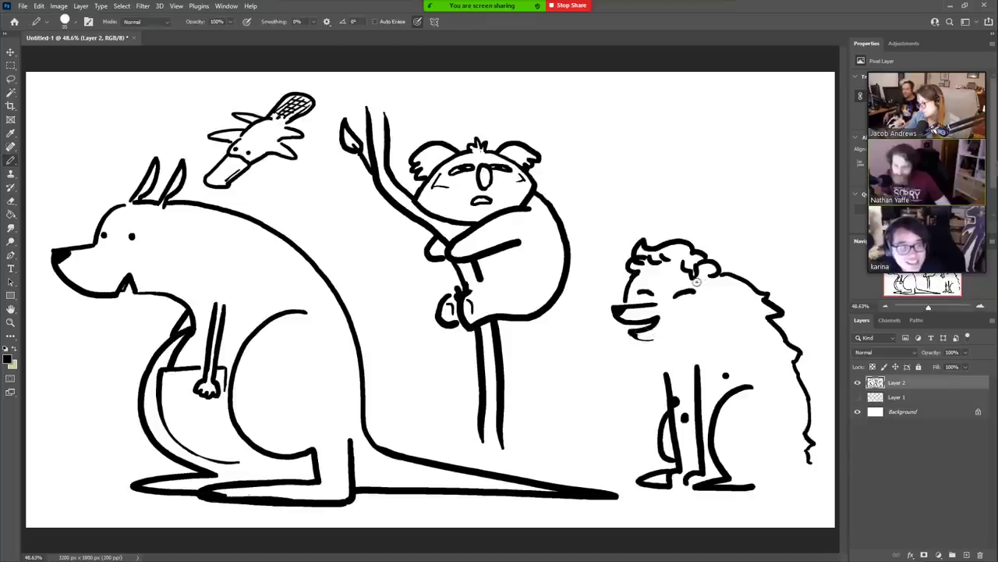
mouse_move(697, 318)
left_mouse_down()
mouse_move(683, 332)
mouse_move(636, 341)
left_mouse_up()
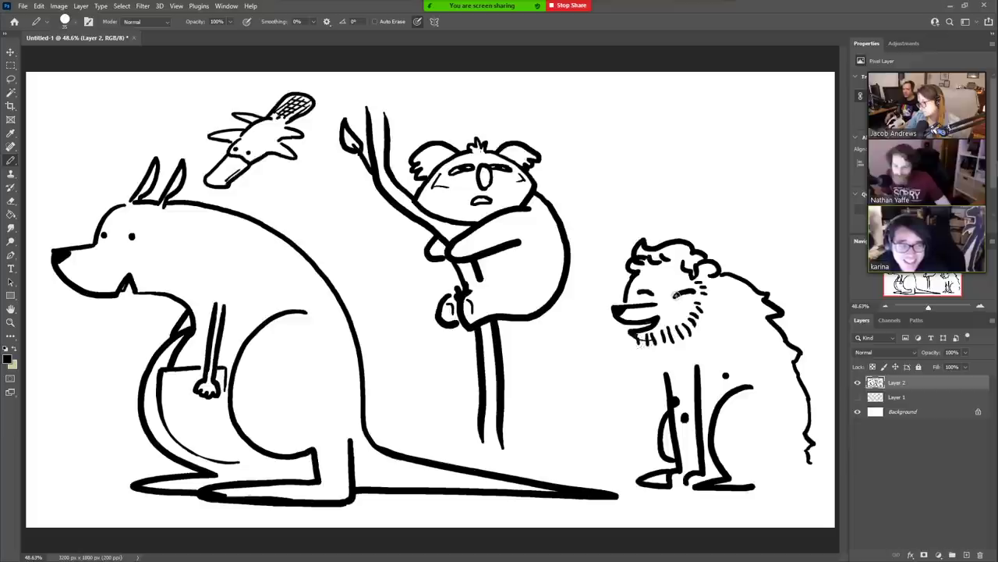
left_click_drag(677, 295, 665, 295)
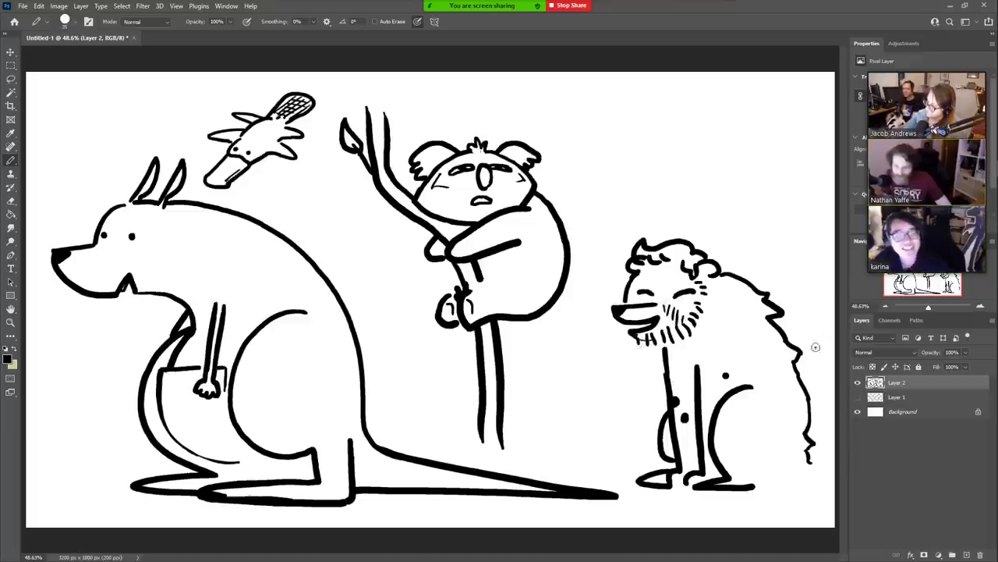
- Draw a short vertical line above the shaggy animal's thigh and dot two spots on its upper back
left_click_drag(725, 362, 725, 383)
left_click(735, 302)
left_click(745, 320)
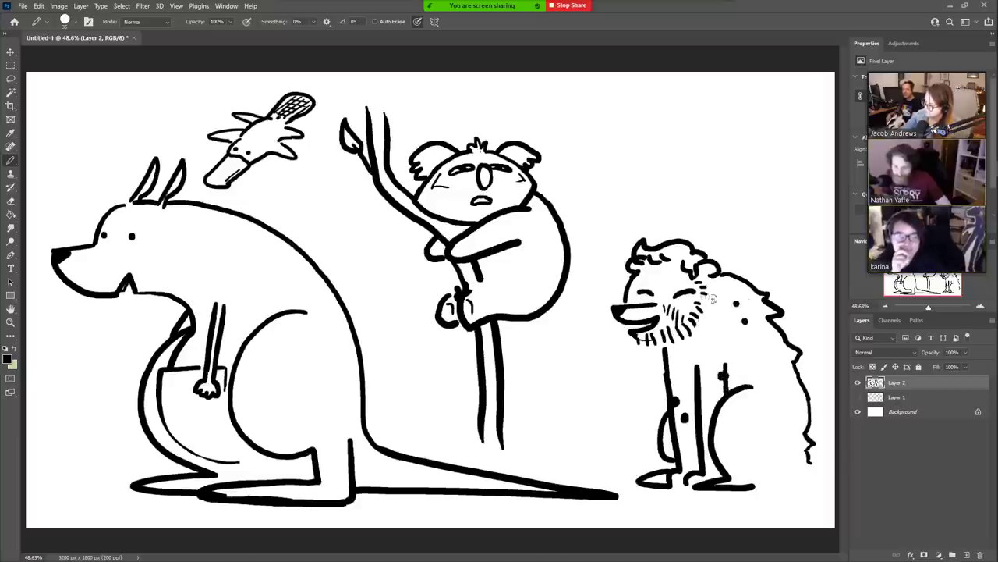
- Erase the dense cheek and jaw fur strokes and replace them with sparse short dashes
key("e")
mouse_move(698, 273)
left_mouse_down()
mouse_move(697, 293)
mouse_move(647, 344)
mouse_move(675, 312)
mouse_move(694, 324)
mouse_move(702, 308)
left_mouse_up()
key("b")
left_click_drag(641, 344, 685, 337)
left_click(673, 322)
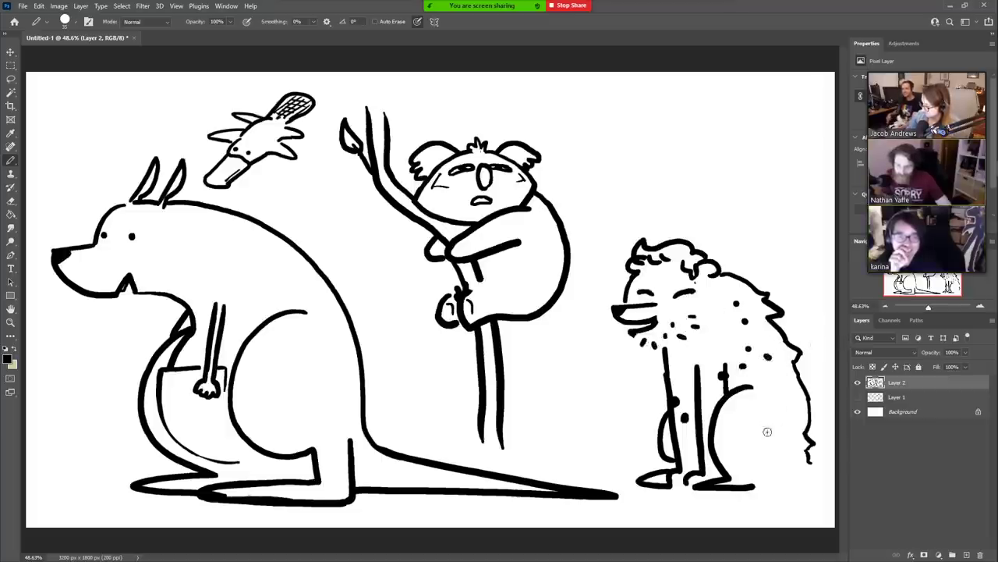
- Draw the shaggy animal's upturned tail and extend its underside line back to the hind foot
mouse_move(780, 484)
left_mouse_down()
mouse_move(820, 475)
mouse_move(831, 368)
left_mouse_up()
left_click_drag(808, 438, 832, 385)
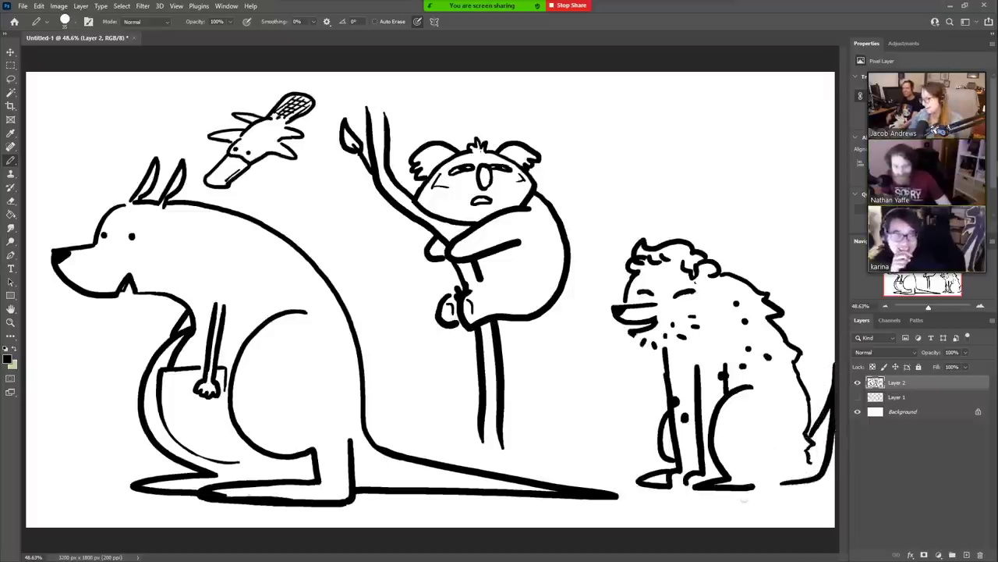
left_click_drag(746, 489, 833, 476)
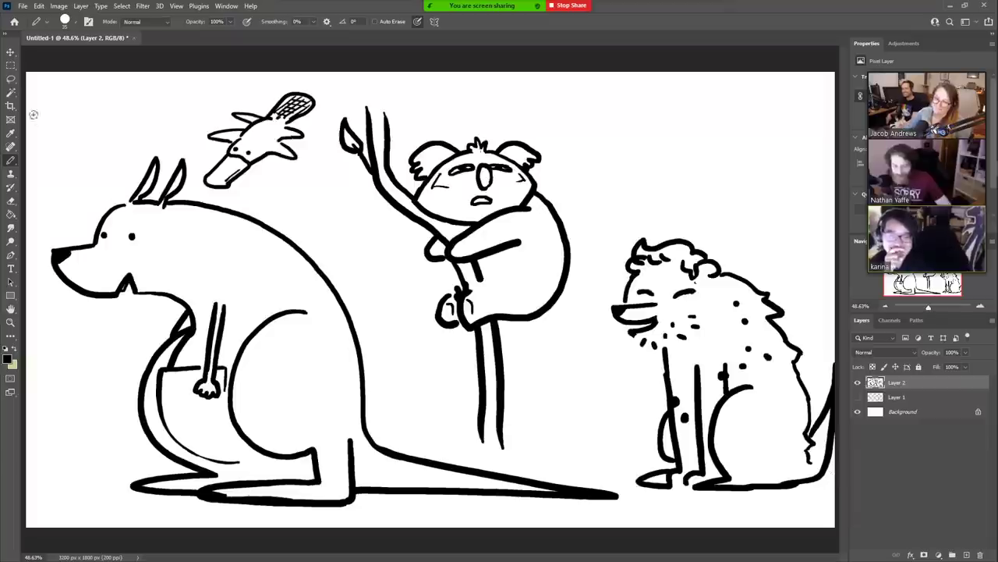
- Move the whole Layer 2 drawing slightly left and down on the canvas
left_click(10, 51)
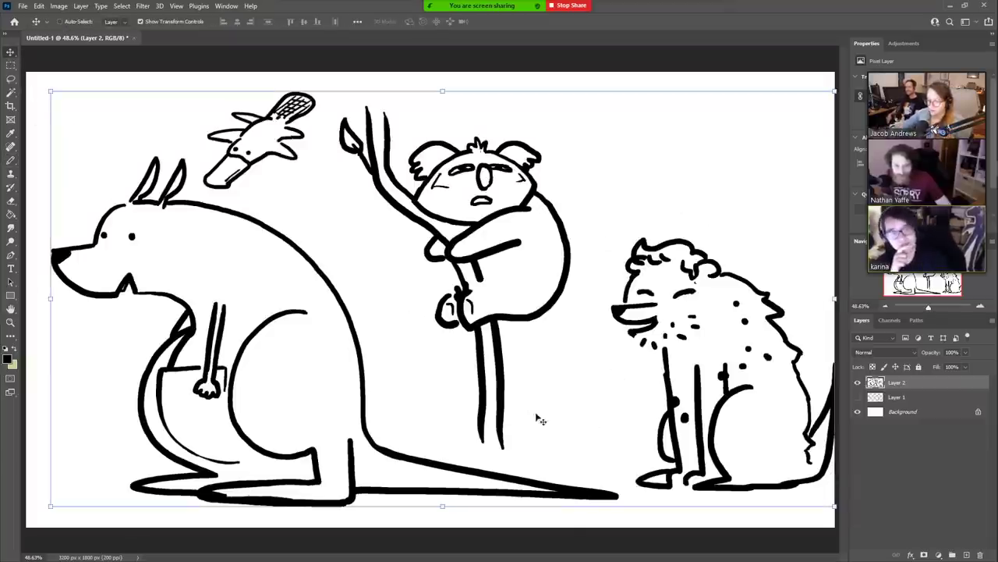
left_click_drag(384, 457, 378, 467)
key("b")
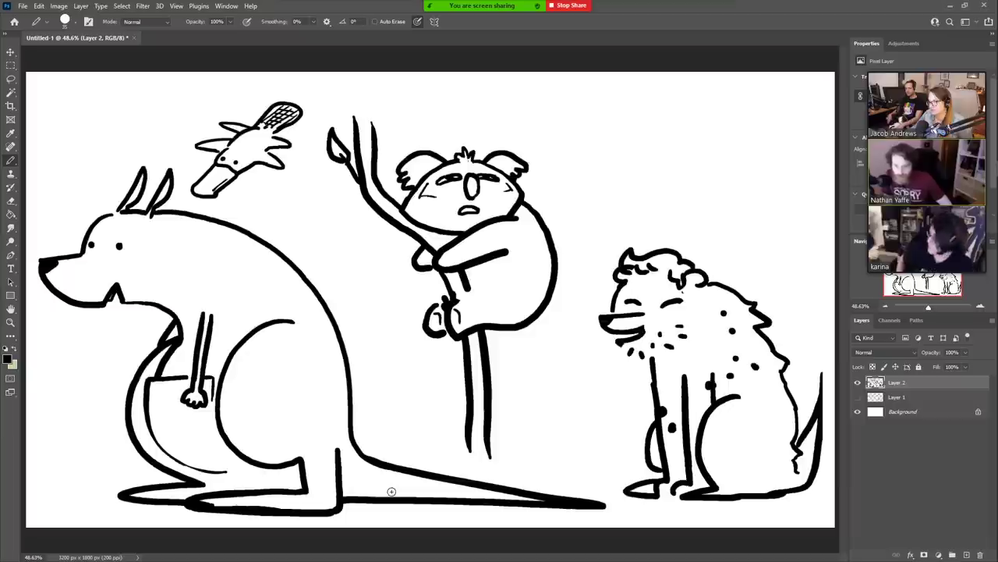
- Lasso the shaggy animal, move it slightly down and to the left, and deselect
key("l")
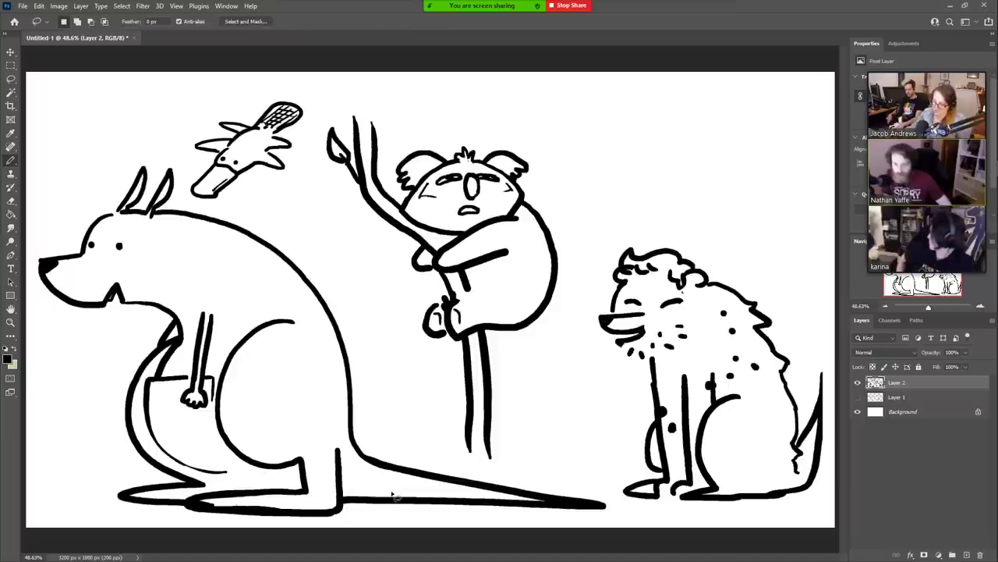
mouse_move(661, 229)
left_mouse_down()
mouse_move(651, 231)
mouse_move(616, 446)
mouse_move(675, 536)
mouse_move(833, 367)
mouse_move(667, 230)
left_mouse_up()
key("v")
left_click_drag(693, 349, 685, 363)
key("ctrl+d")
key("b")
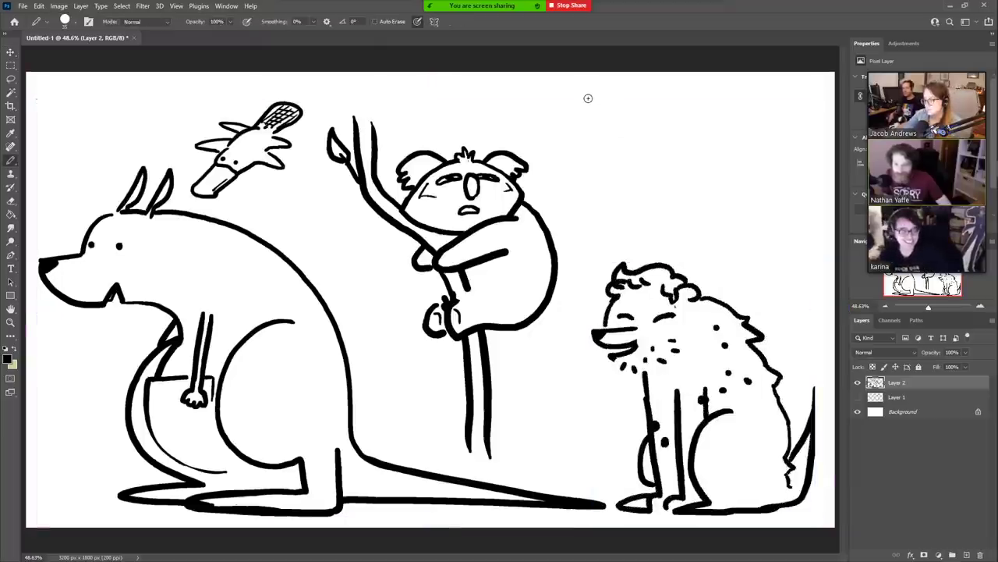
- Draw a wide animal head with curled ears and a small face above the shaggy animal, plus its long neck and back line
mouse_move(586, 96)
left_mouse_down()
mouse_move(612, 99)
mouse_move(557, 117)
mouse_move(616, 147)
left_mouse_up()
mouse_move(621, 109)
left_mouse_down()
mouse_move(643, 118)
mouse_move(615, 145)
left_mouse_up()
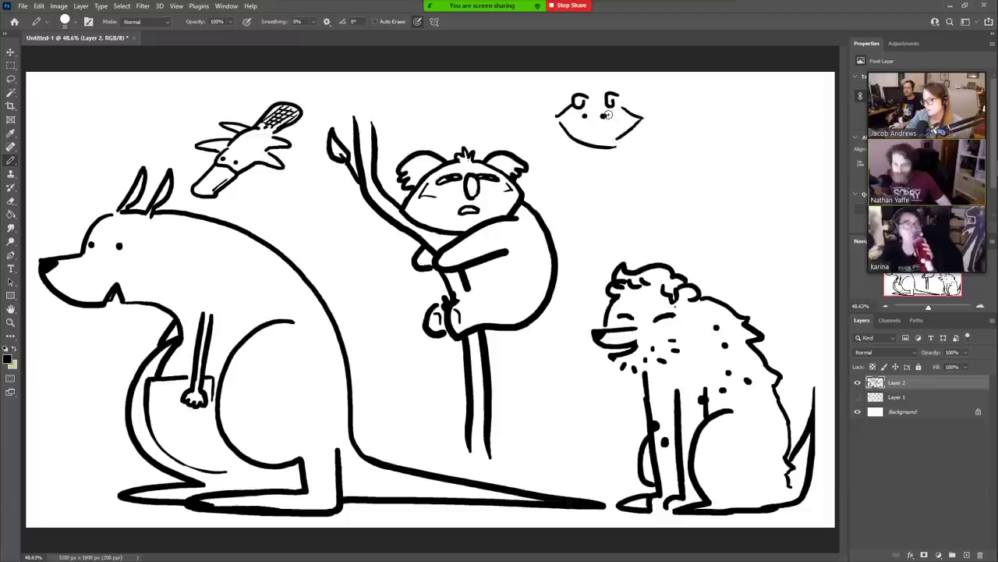
mouse_move(590, 121)
left_mouse_down()
mouse_move(590, 131)
mouse_move(756, 175)
left_mouse_up()
key("ctrl+z")
mouse_move(621, 138)
left_mouse_down()
mouse_move(633, 160)
mouse_move(749, 186)
mouse_move(780, 150)
mouse_move(825, 129)
left_mouse_up()
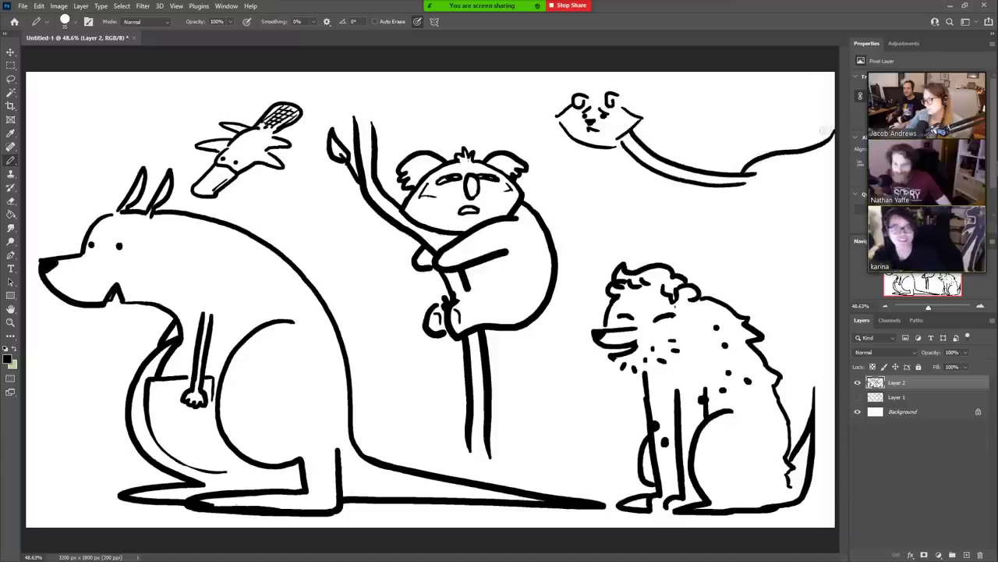
- Draw the long-necked animal's jagged wing, rounded belly and small feet, and add a mark near the neck's base
mouse_move(741, 163)
left_mouse_down()
mouse_move(702, 135)
mouse_move(768, 150)
left_mouse_up()
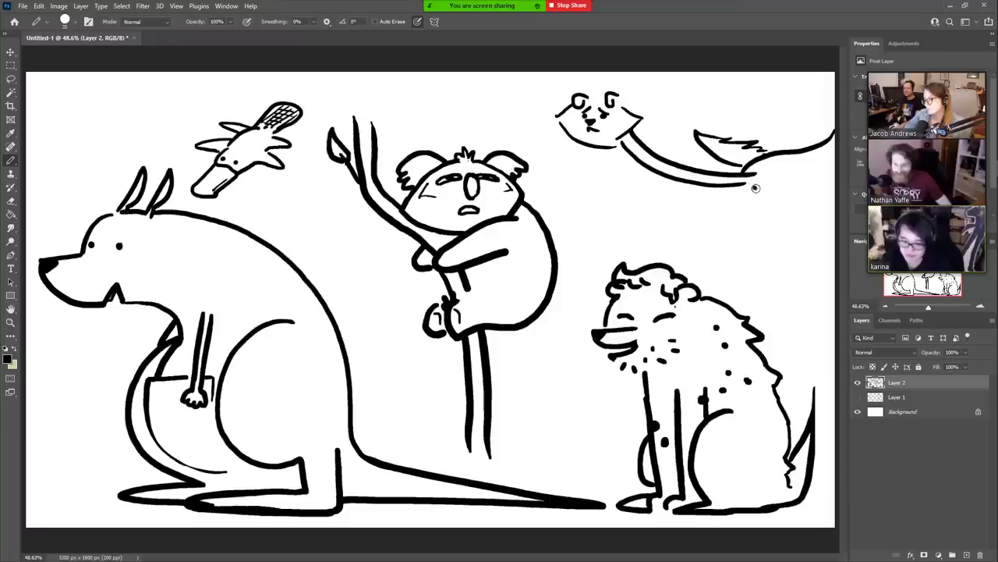
left_click_drag(755, 188, 833, 174)
mouse_move(811, 205)
left_mouse_down()
mouse_move(834, 204)
mouse_move(812, 202)
left_mouse_up()
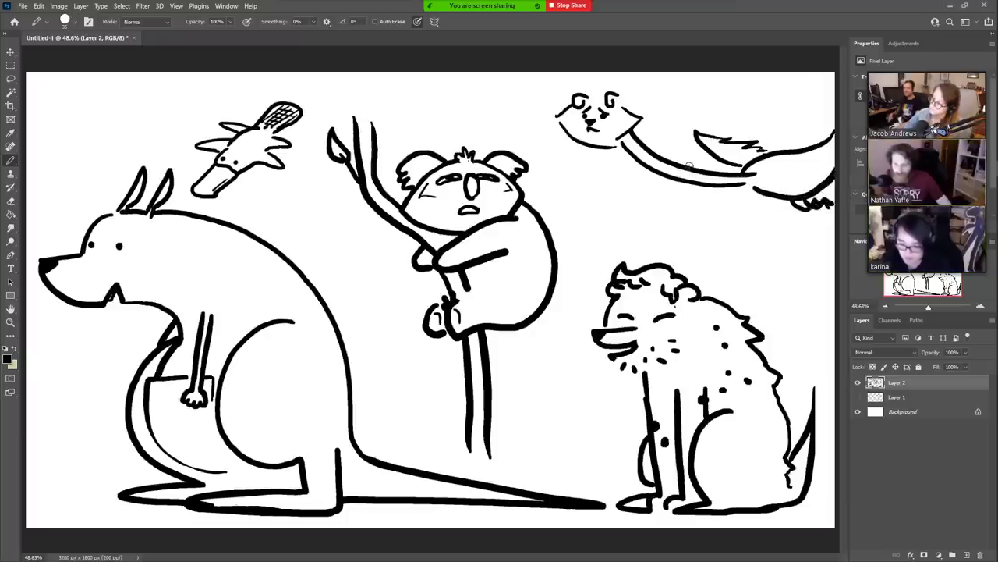
left_click_drag(732, 182, 721, 183)
- Erase the long-necked animal's head outline and eyes, and redraw its cheeks as jagged fur
key("e")
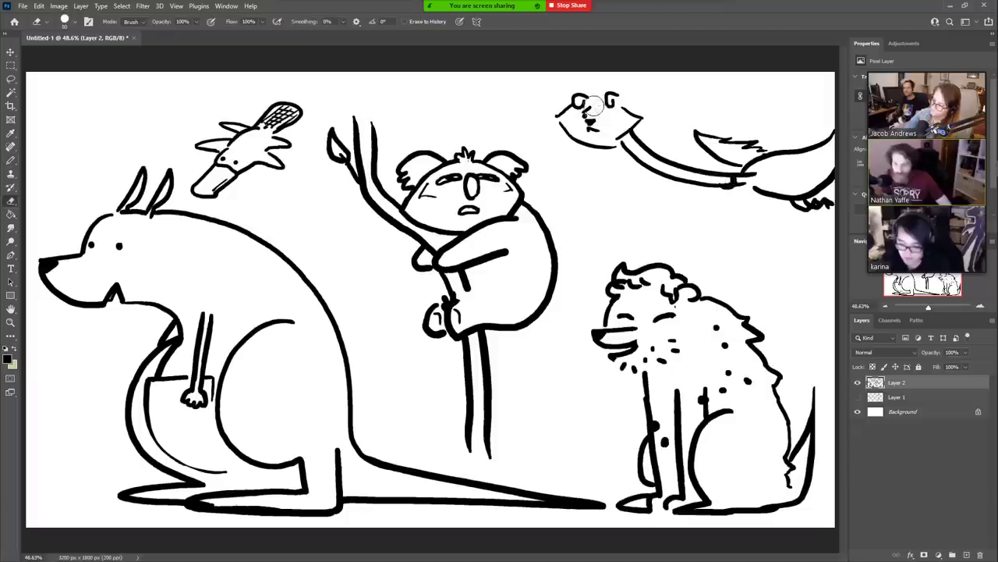
left_click_drag(566, 115, 613, 140)
left_click_drag(632, 104, 635, 88)
key("b")
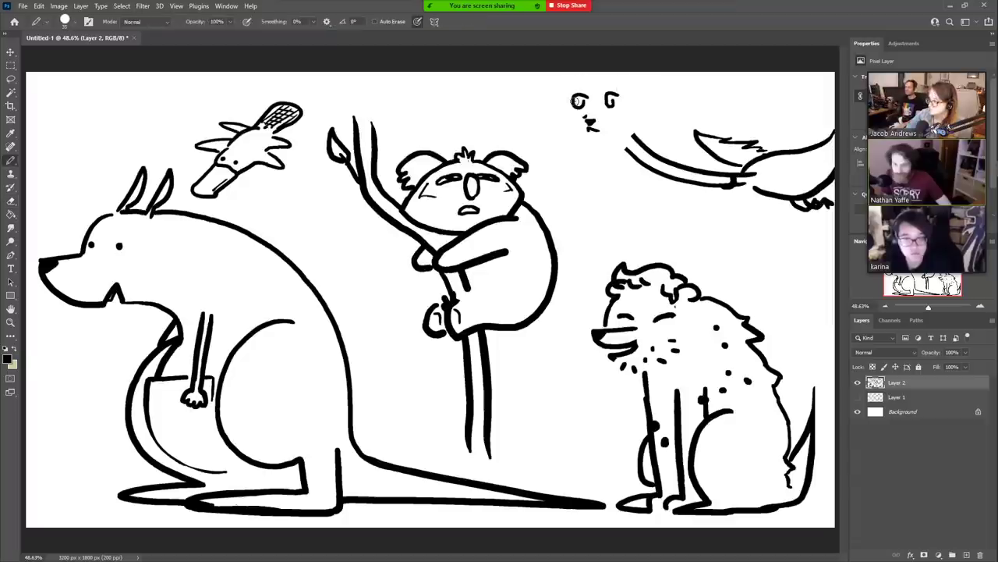
left_click_drag(572, 99, 540, 137)
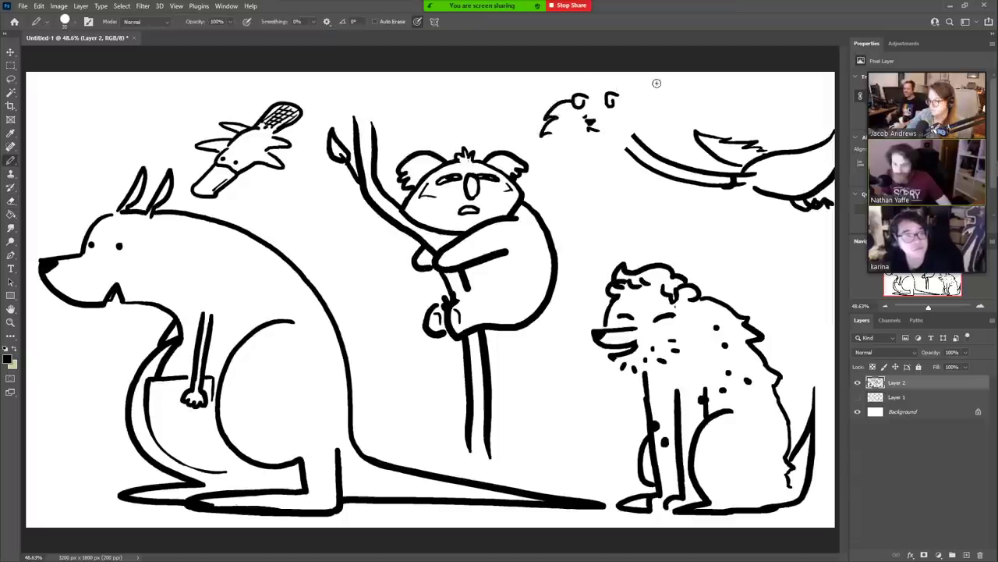
mouse_move(622, 99)
left_mouse_down()
mouse_move(660, 116)
mouse_move(653, 130)
mouse_move(595, 120)
mouse_move(591, 129)
left_mouse_up()
- Dot the long-necked animal's eyes close together above its nose, and draw its open mouth and jagged chin fur
key("e")
key("b")
left_click(581, 117)
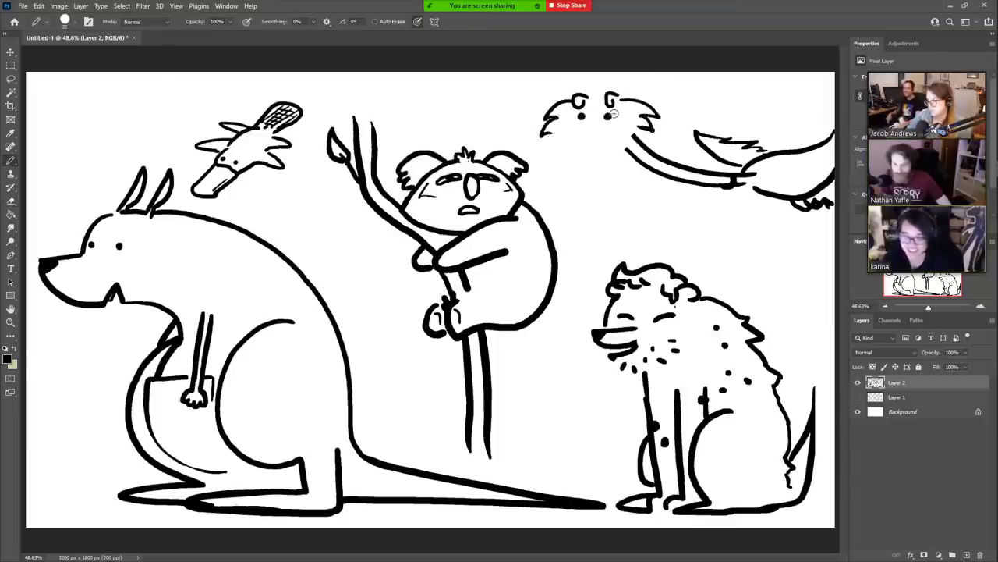
key("ctrl+z")
key("ctrl+z")
left_click(588, 117)
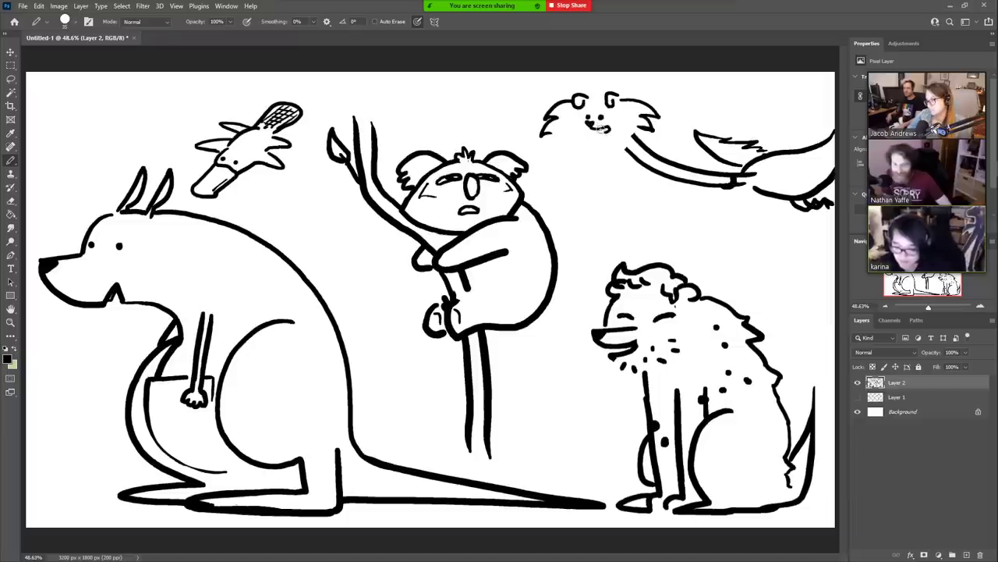
mouse_move(612, 138)
left_mouse_down()
mouse_move(595, 130)
mouse_move(565, 140)
mouse_move(604, 150)
left_mouse_up()
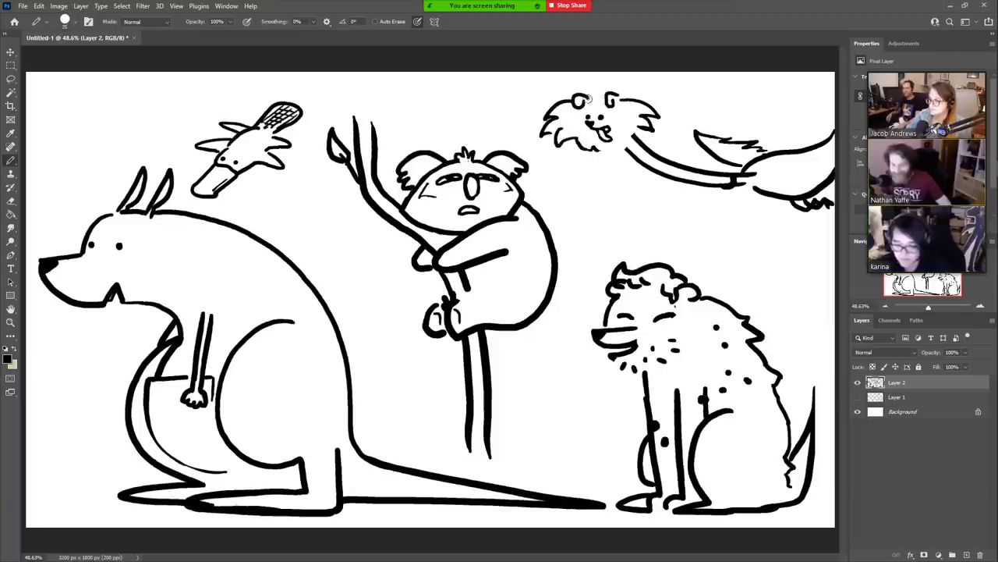
- Join the long-necked animal's ears across the head top, add a small tuft, and close its chin fur
left_click_drag(582, 106, 613, 98)
left_click_drag(609, 89, 622, 99)
left_click_drag(600, 149, 629, 149)
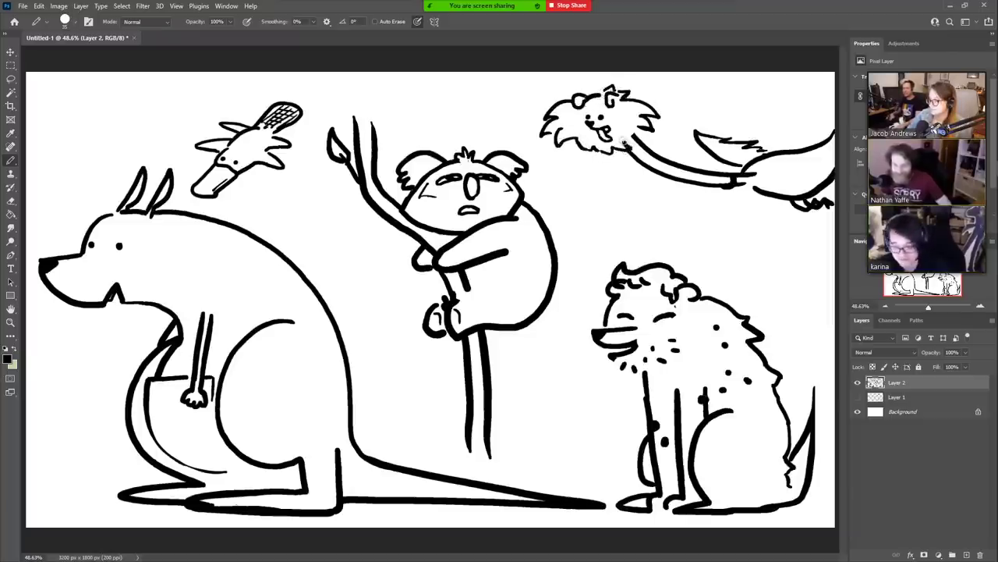
- Erase the mark at the base of the long neck and draw a solid black bow tie below the head
key("e")
left_click_drag(738, 182, 732, 183)
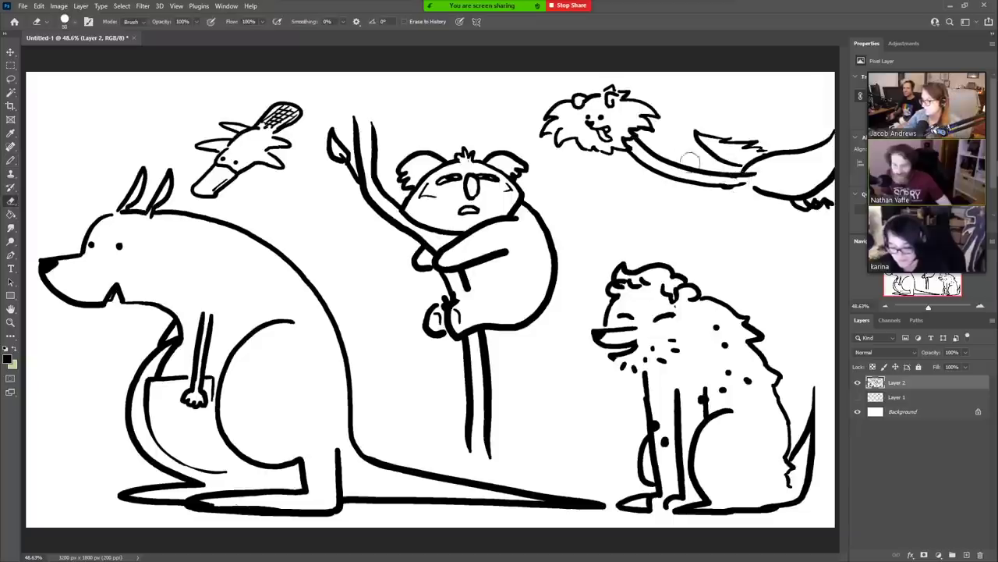
key("b")
mouse_move(641, 158)
left_mouse_down()
mouse_move(623, 163)
mouse_move(655, 154)
mouse_move(630, 164)
mouse_move(639, 156)
left_mouse_up()
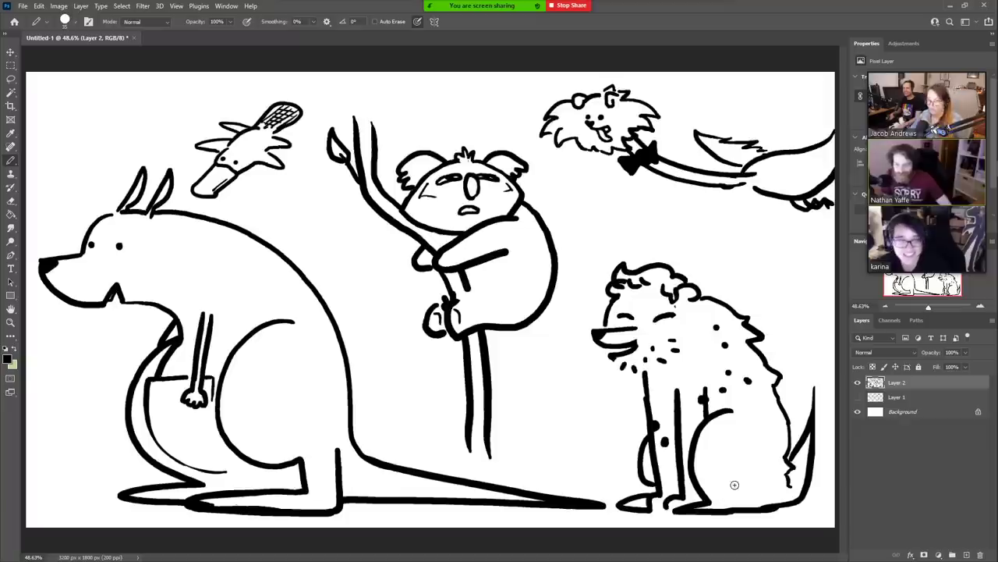
- Add three short accent strokes beside the koala's ear and draw grass tufts at the base of the tree
mouse_move(532, 170)
left_mouse_down()
mouse_move(549, 152)
mouse_move(508, 142)
mouse_move(526, 150)
left_mouse_up()
key("e")
key("b")
left_click_drag(535, 170, 543, 171)
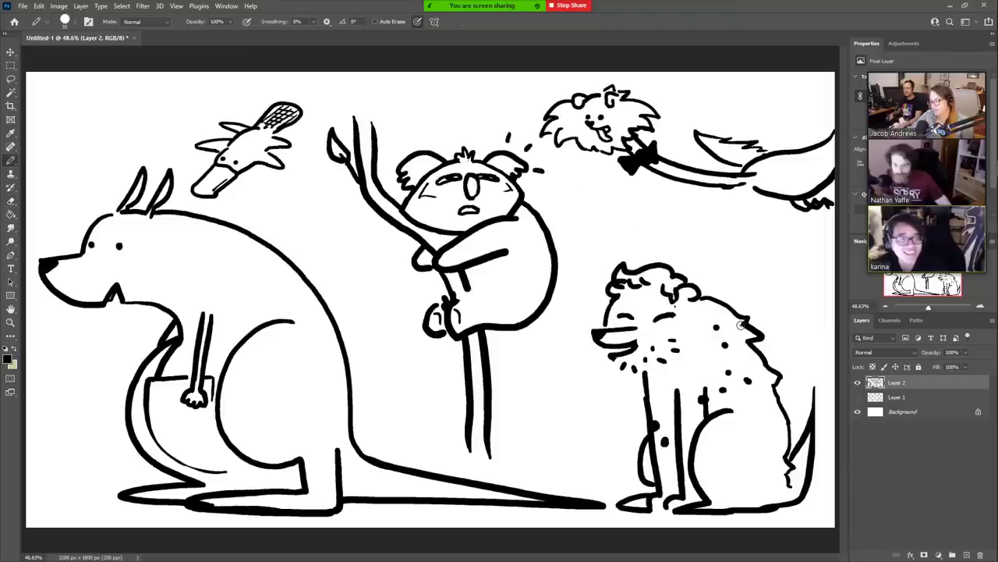
mouse_move(488, 466)
left_mouse_down()
mouse_move(506, 440)
mouse_move(508, 463)
mouse_move(479, 451)
mouse_move(476, 464)
mouse_move(462, 442)
mouse_move(434, 459)
left_mouse_up()
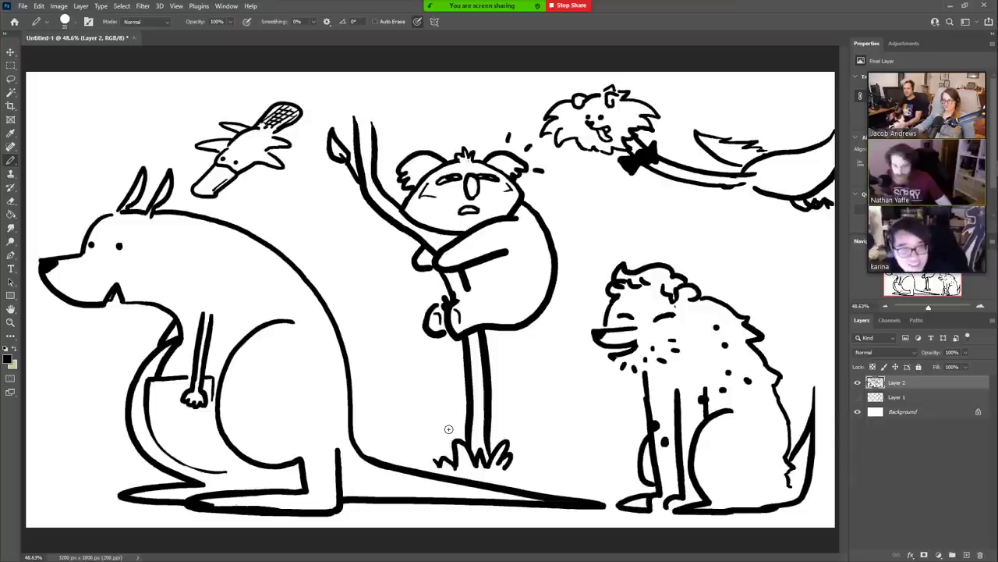
- Create a new layer above Layer 2 and stop the screen share
left_click(966, 555)
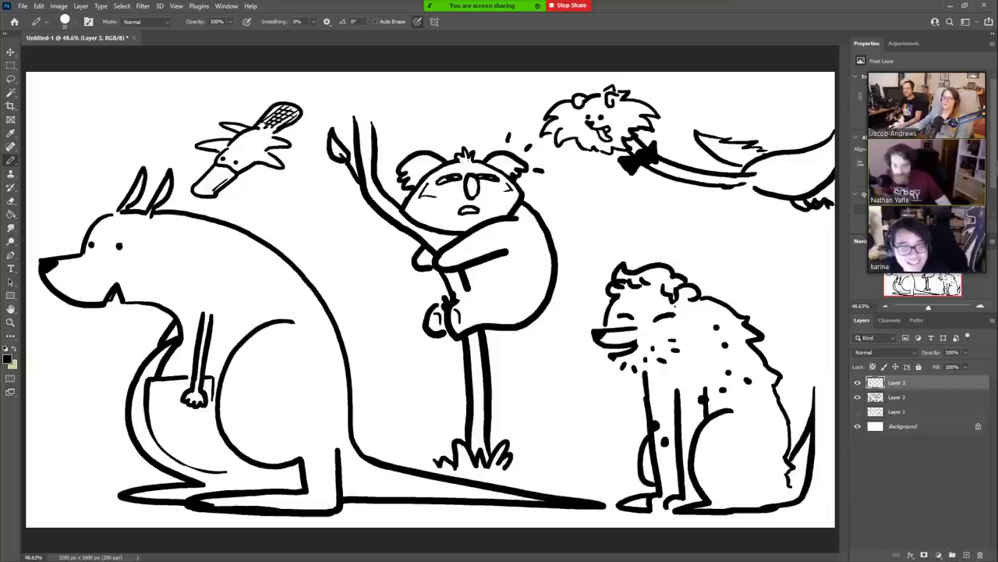
left_click(568, 6)
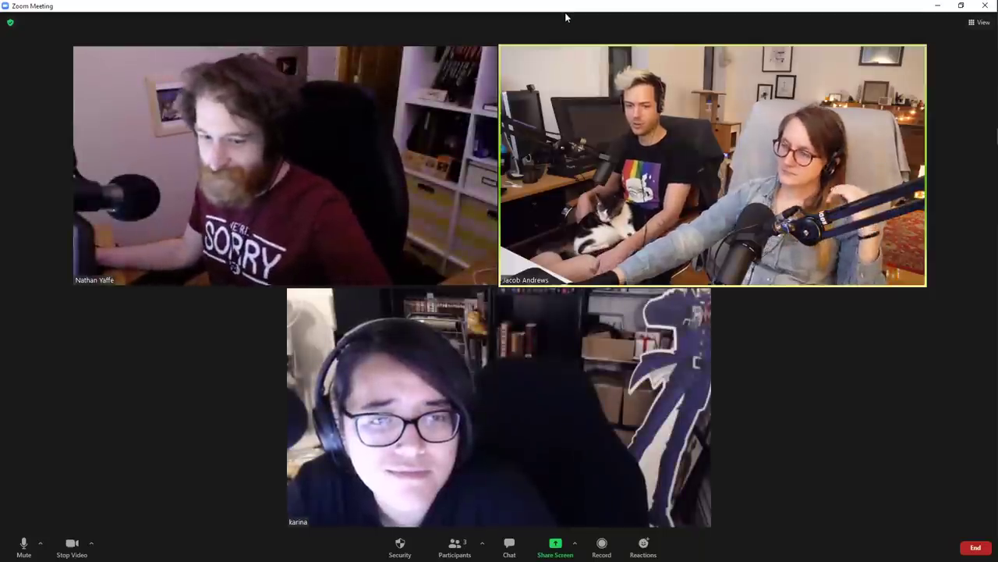
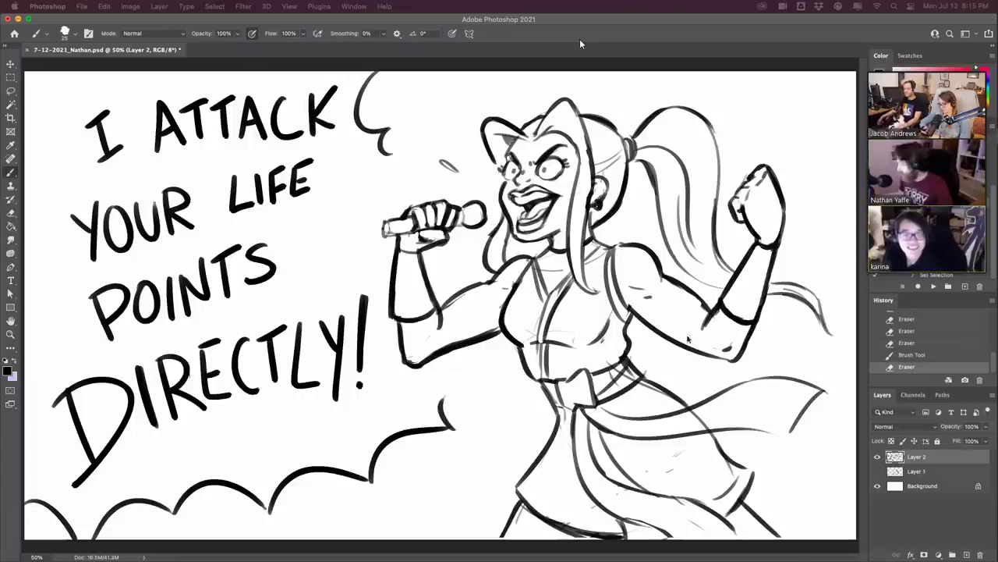
- Hide the Layer 2 drawing, create a new empty layer above it, and reduce the brush size
left_click(877, 457)
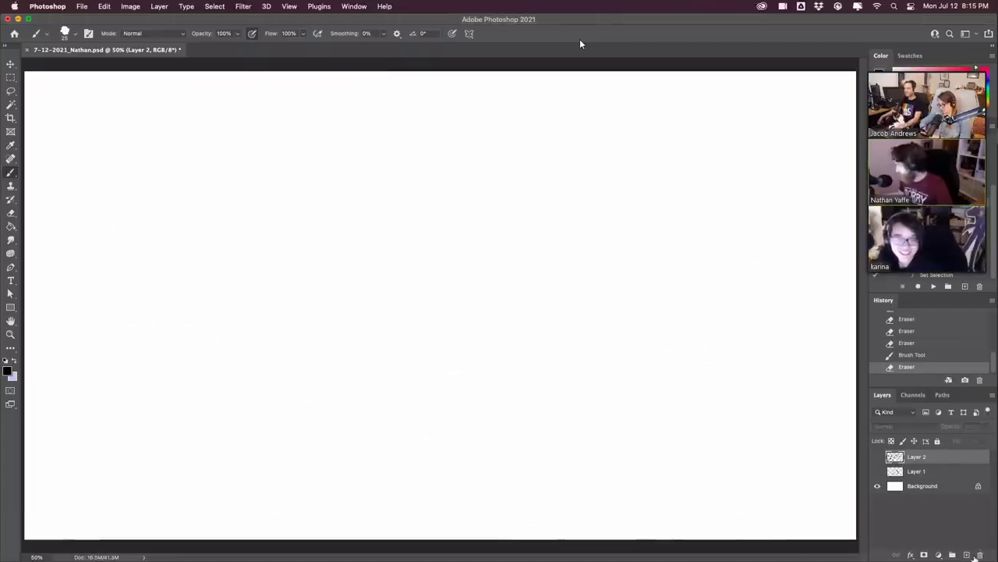
key("super+shift+alt+n")
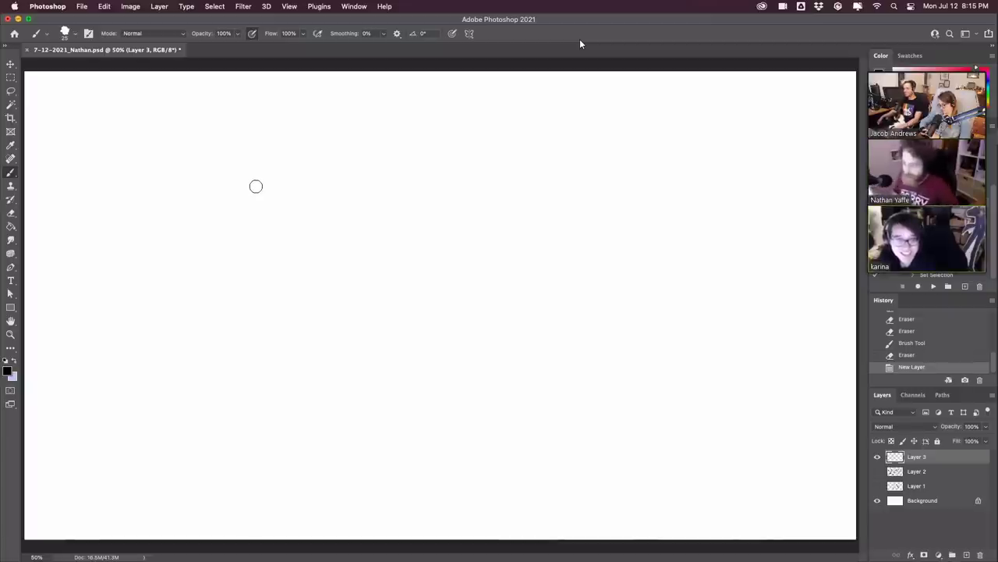
key("bracketleft")
key("bracketleft")
key("bracketleft")
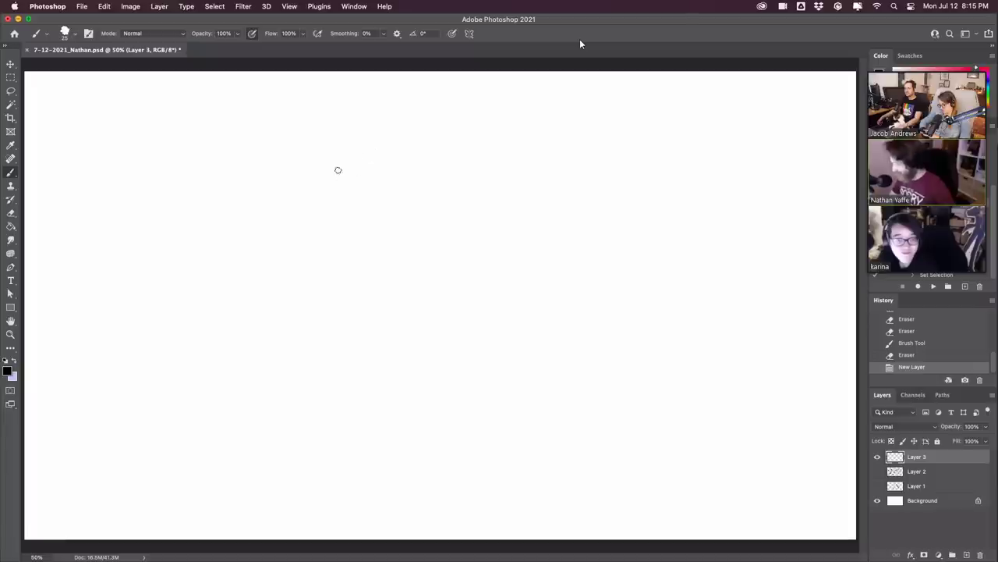
- Sketch a wide oval for a figure's torso on Layer 3, with short waist lines beneath it
left_click_drag(325, 181, 345, 167)
left_click_drag(297, 199, 318, 187)
mouse_move(301, 196)
left_mouse_down()
mouse_move(350, 185)
mouse_move(458, 199)
left_mouse_up()
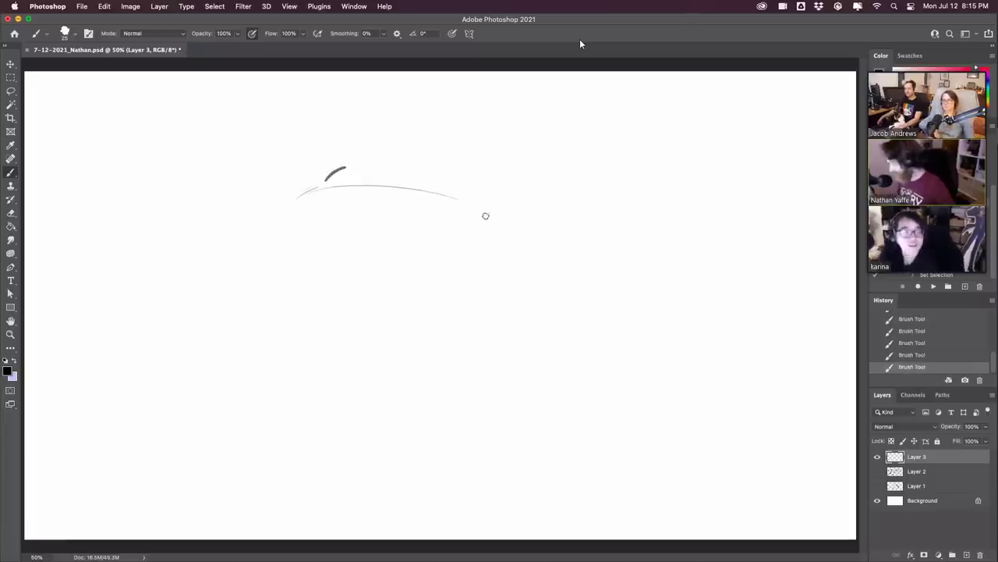
mouse_move(273, 212)
left_mouse_down()
mouse_move(322, 290)
mouse_move(337, 294)
mouse_move(498, 214)
mouse_move(459, 284)
mouse_move(489, 219)
left_mouse_up()
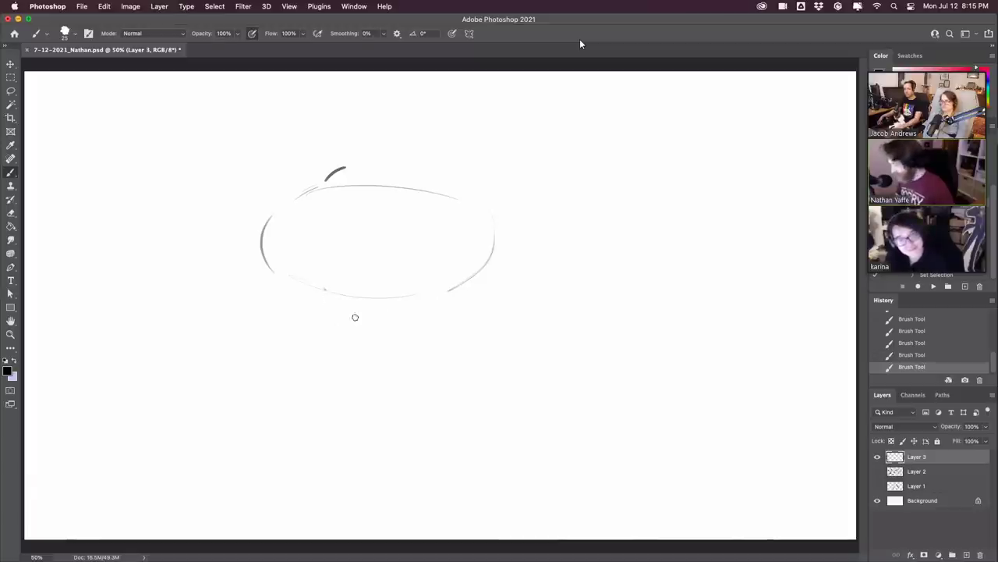
left_click_drag(325, 289, 333, 312)
mouse_move(441, 295)
left_mouse_down()
mouse_move(442, 313)
mouse_move(354, 329)
left_mouse_up()
left_click_drag(428, 328, 381, 327)
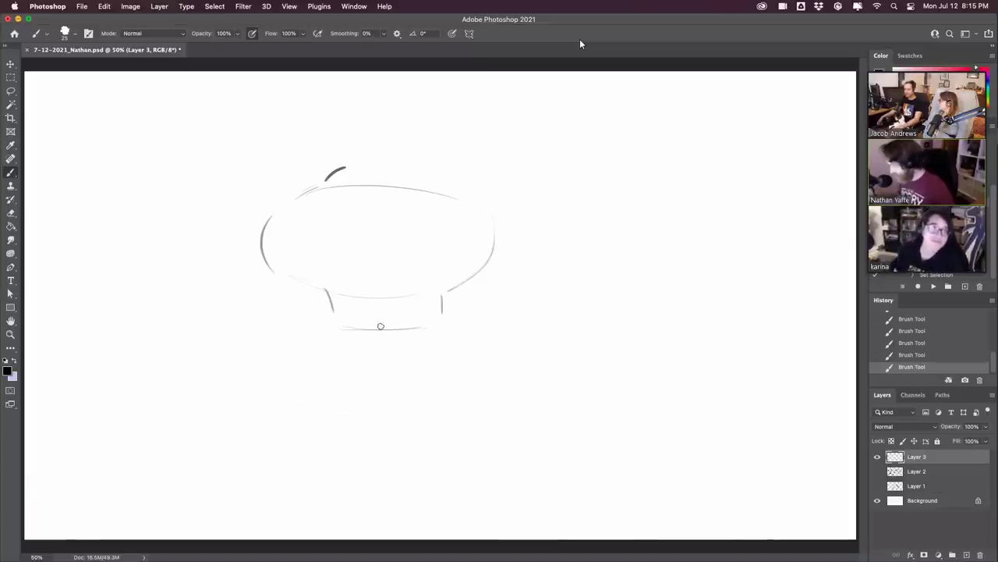
- Sketch the wide hips below the waist and the bent thighs and knees of a squatting pose
left_click_drag(305, 337, 328, 327)
mouse_move(267, 340)
left_mouse_down()
mouse_move(380, 317)
mouse_move(307, 328)
mouse_move(485, 338)
mouse_move(534, 375)
left_mouse_up()
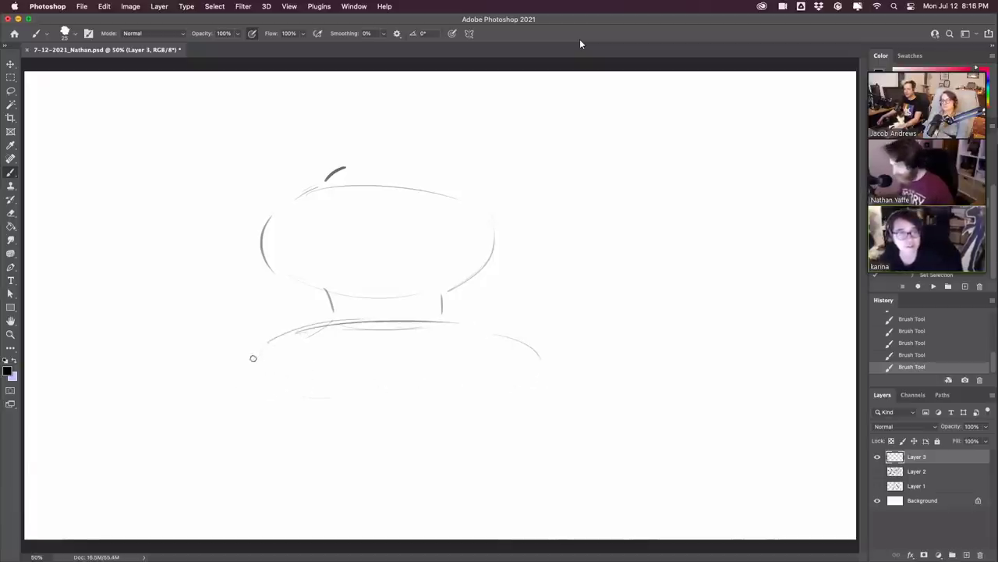
mouse_move(253, 351)
left_mouse_down()
mouse_move(254, 377)
mouse_move(301, 397)
mouse_move(297, 431)
left_mouse_up()
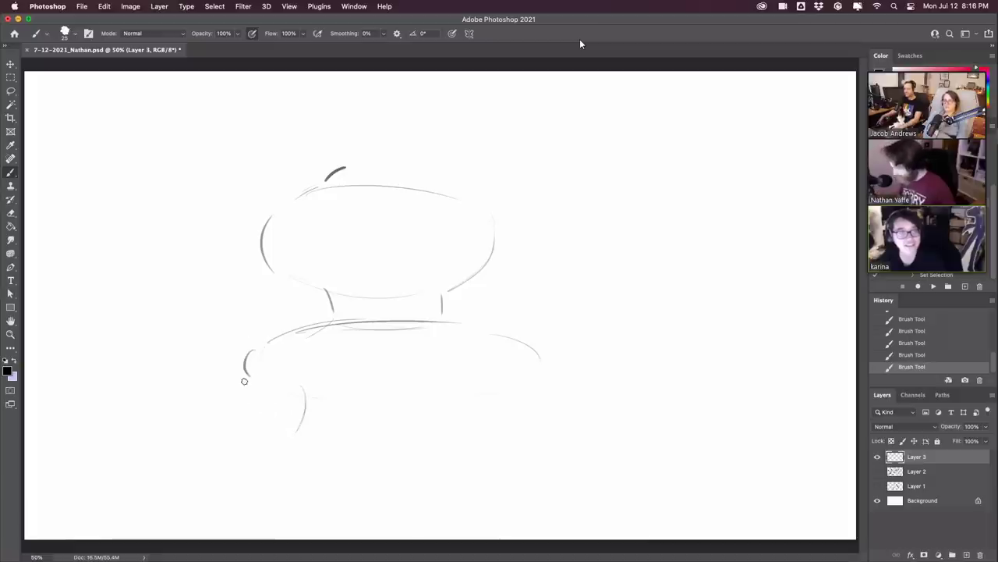
left_click_drag(245, 380, 283, 459)
left_click_drag(302, 419, 293, 451)
left_click_drag(352, 393, 505, 394)
mouse_move(529, 339)
left_mouse_down()
mouse_move(551, 348)
mouse_move(542, 402)
mouse_move(470, 383)
left_mouse_up()
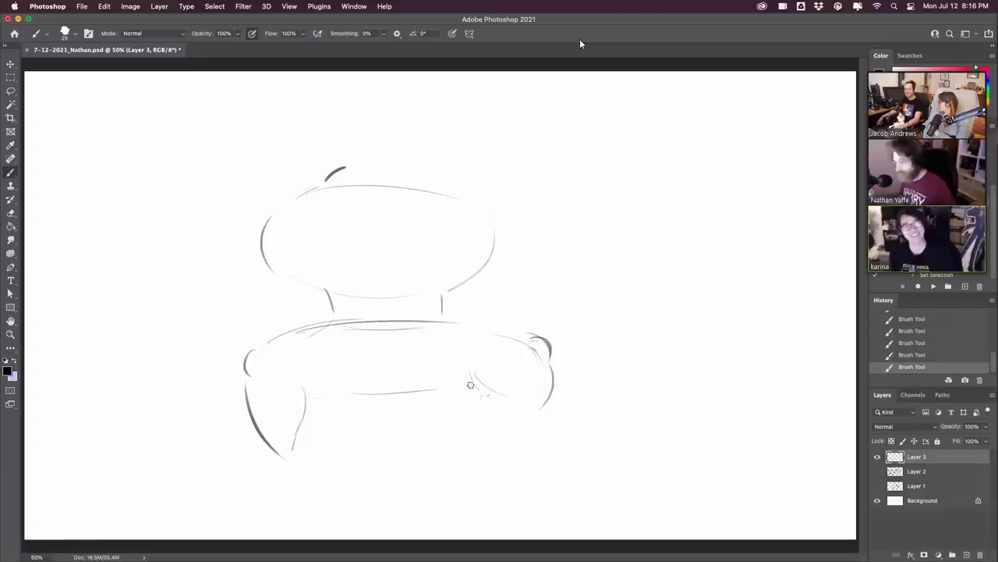
- Draw the right-hand knee, calf and angled foot of the squatting figure
mouse_move(535, 352)
left_mouse_down()
mouse_move(518, 392)
mouse_move(491, 397)
mouse_move(485, 428)
left_mouse_up()
left_click_drag(546, 398, 521, 442)
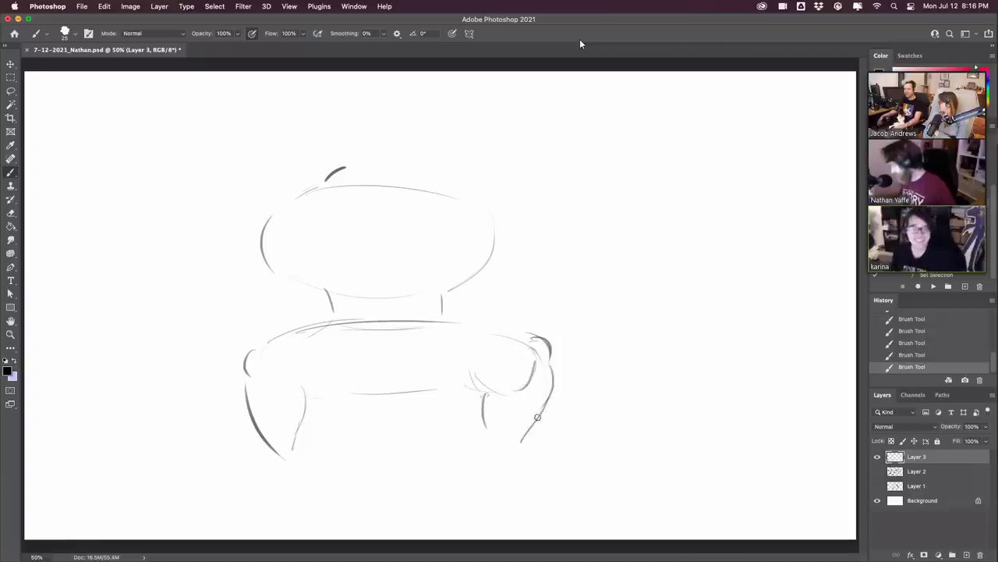
mouse_move(477, 393)
left_mouse_down()
mouse_move(472, 431)
mouse_move(489, 460)
left_mouse_up()
mouse_move(521, 442)
left_mouse_down()
mouse_move(509, 468)
mouse_move(484, 471)
mouse_move(534, 487)
mouse_move(502, 506)
mouse_move(543, 498)
mouse_move(513, 508)
left_mouse_up()
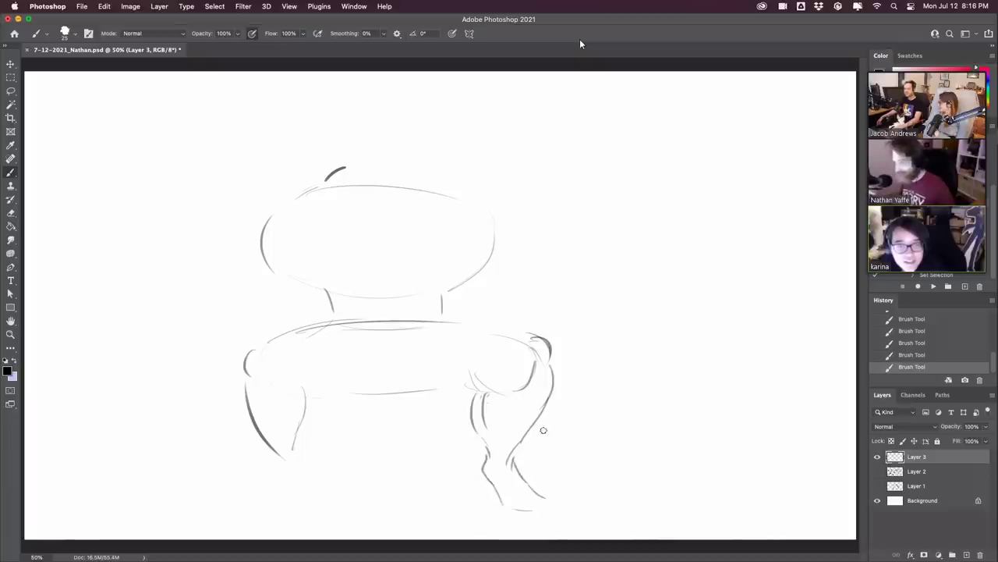
mouse_move(482, 456)
left_mouse_down()
mouse_move(487, 482)
mouse_move(522, 507)
mouse_move(494, 477)
mouse_move(541, 497)
left_mouse_up()
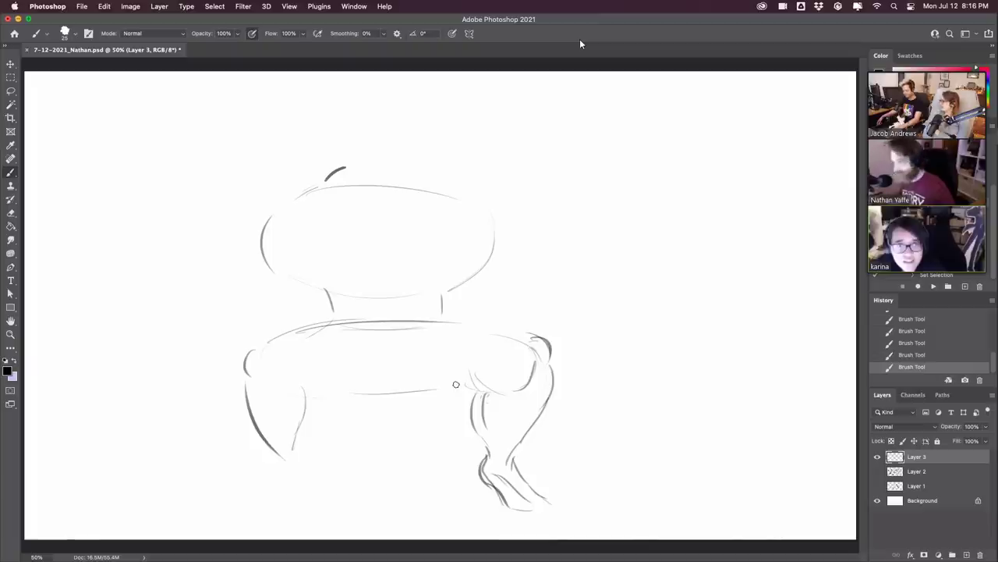
- Draw the left-hand ankle and foot with toes, and add toes to the other foot
mouse_move(300, 432)
left_mouse_down()
mouse_move(311, 479)
mouse_move(283, 456)
mouse_move(286, 489)
left_mouse_up()
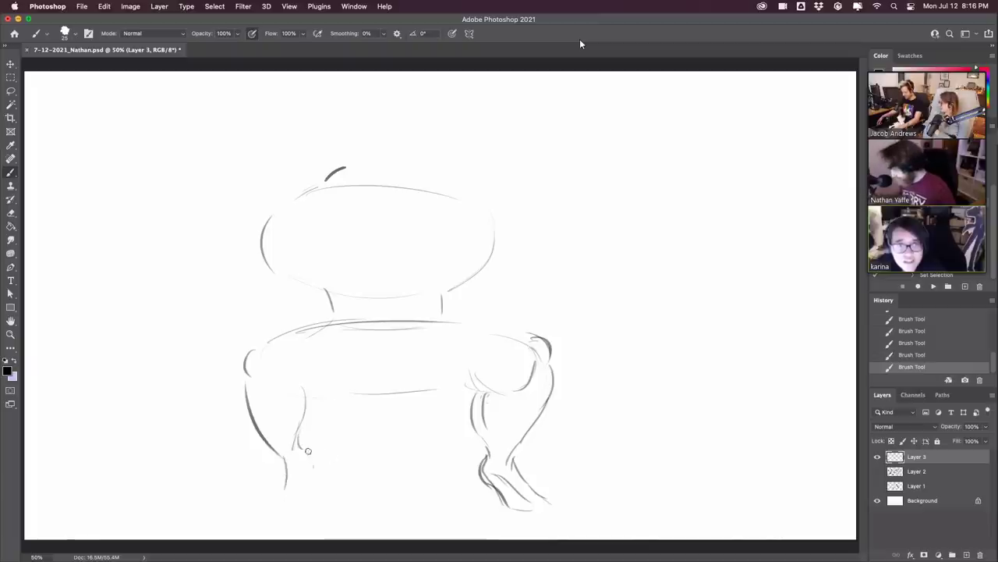
mouse_move(304, 450)
left_mouse_down()
mouse_move(316, 492)
mouse_move(279, 504)
mouse_move(304, 459)
left_mouse_up()
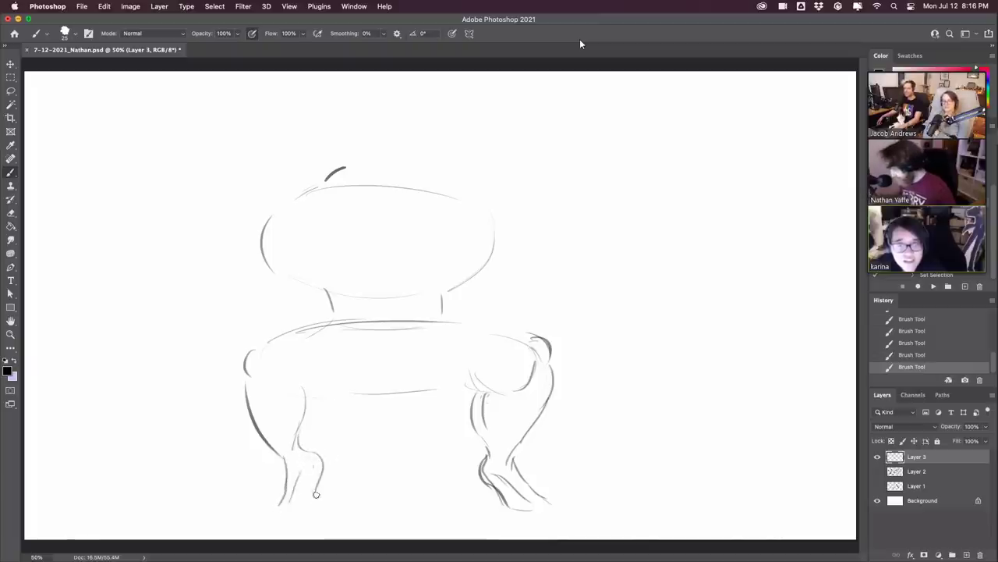
mouse_move(316, 493)
left_mouse_down()
mouse_move(309, 518)
mouse_move(275, 516)
mouse_move(285, 521)
left_mouse_up()
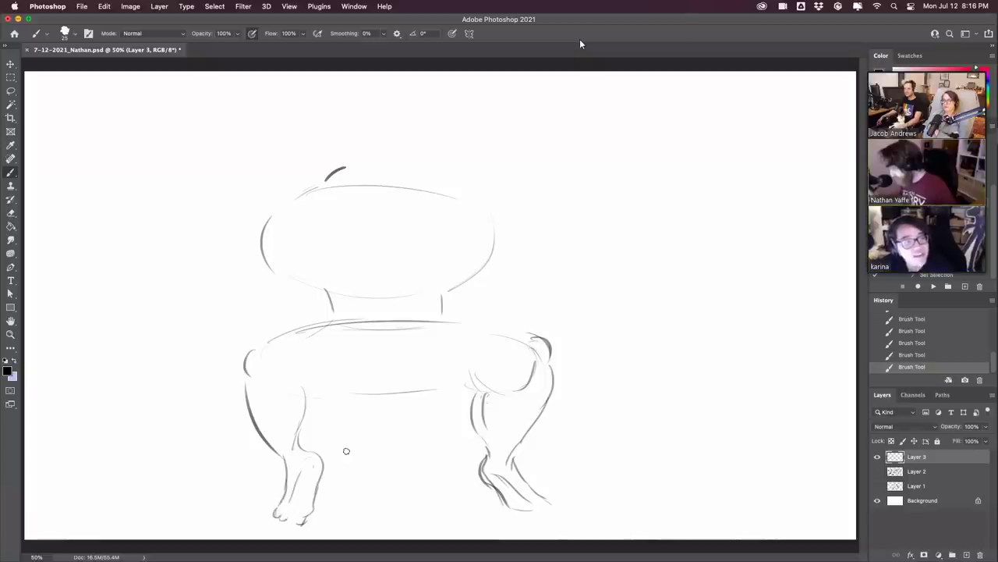
left_click_drag(519, 512, 545, 510)
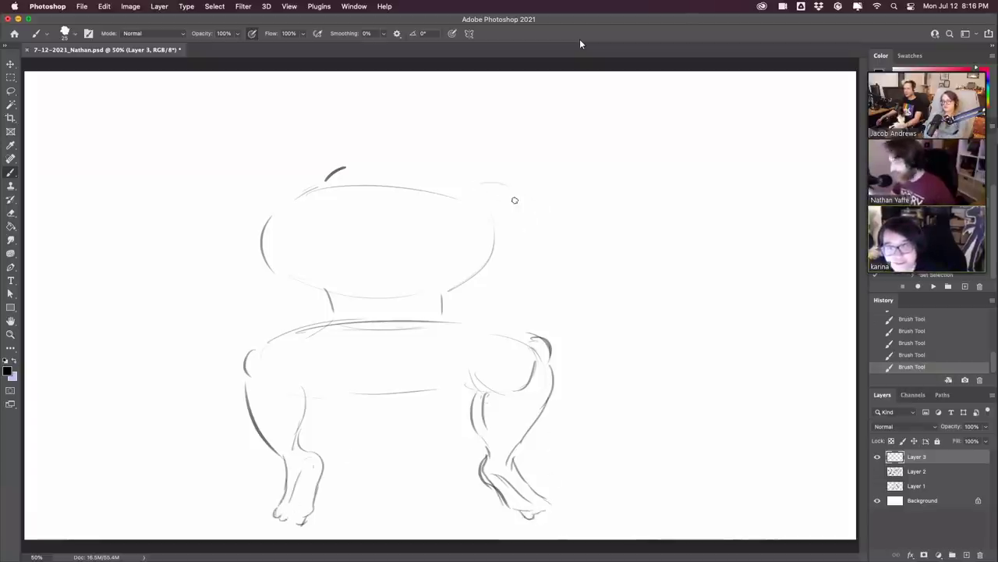
- Sketch the right-hand shoulder curve and the bulging upper arm extending from the torso
mouse_move(473, 177)
left_mouse_down()
mouse_move(510, 170)
mouse_move(535, 200)
left_mouse_up()
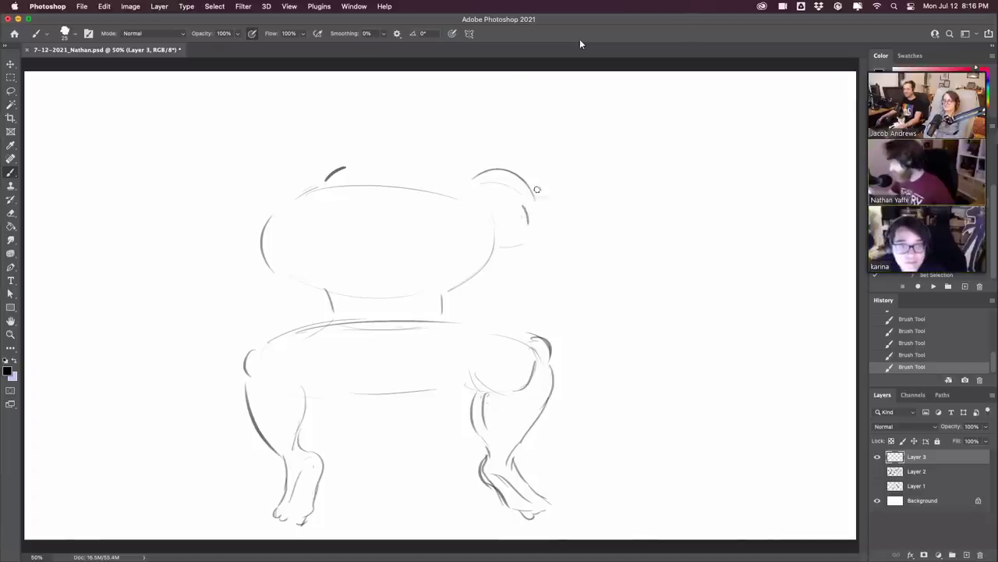
left_click_drag(532, 184, 568, 209)
left_click_drag(500, 246, 546, 254)
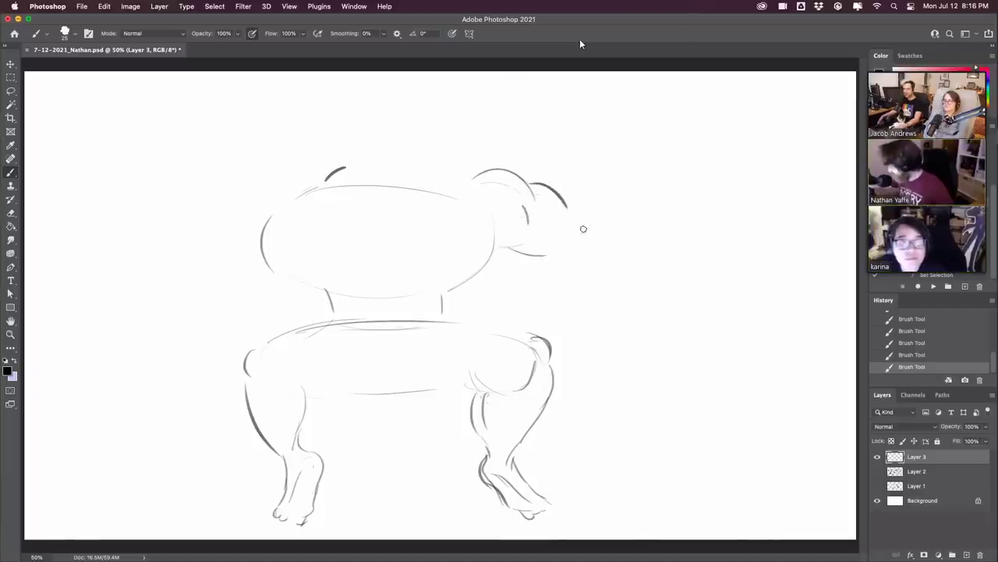
- Draw the sloping neck muscles and left-hand shoulder, and erase the stray short stroke above the torso
mouse_move(269, 192)
left_mouse_down()
mouse_move(328, 184)
mouse_move(379, 153)
left_mouse_up()
left_click_drag(471, 177, 426, 156)
key("e")
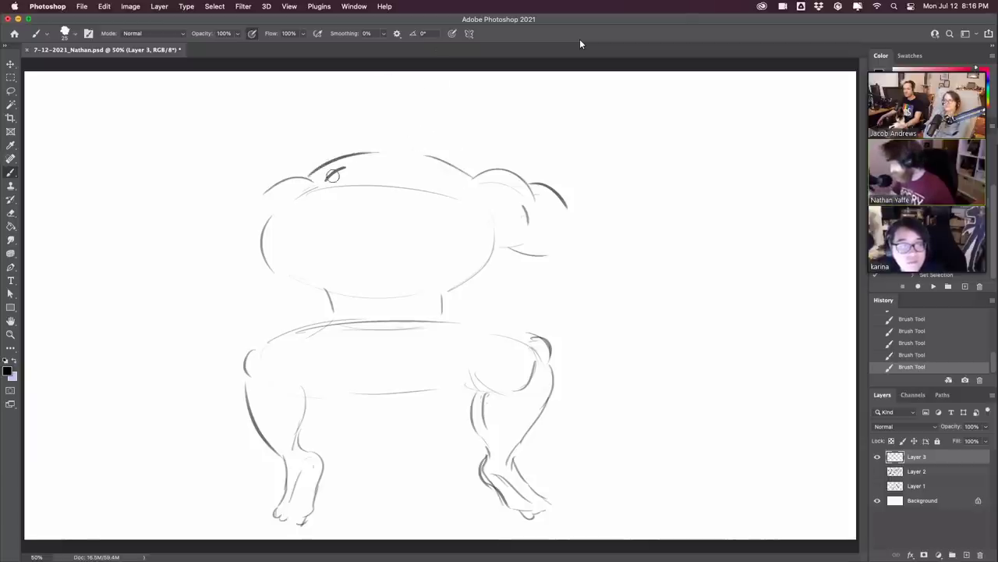
left_click_drag(333, 177, 315, 189)
key("b")
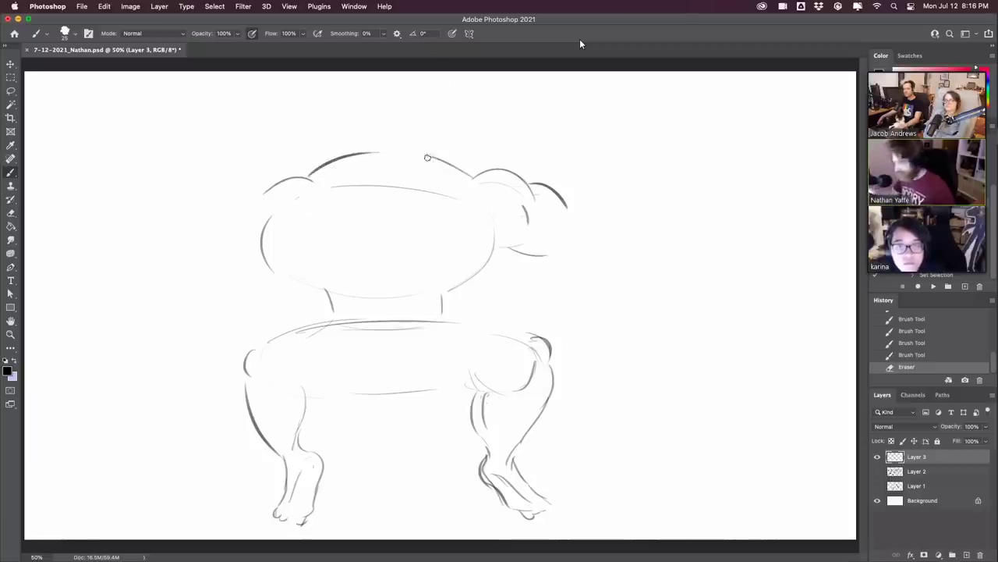
- Reinforce the torso's lower-left edge and draw the curved underside of the hips between the legs
left_click_drag(267, 255, 305, 287)
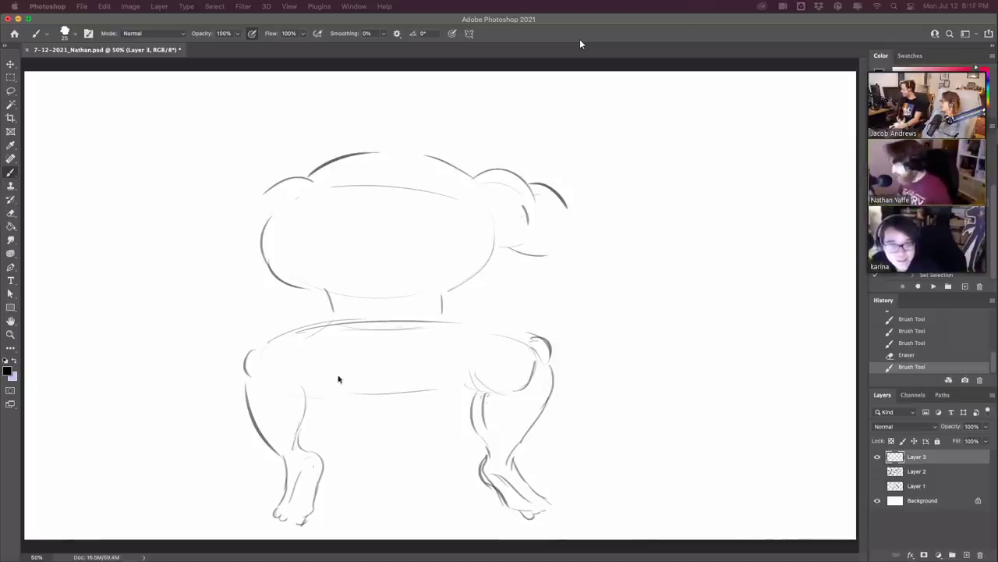
left_click(339, 375)
left_click(370, 367)
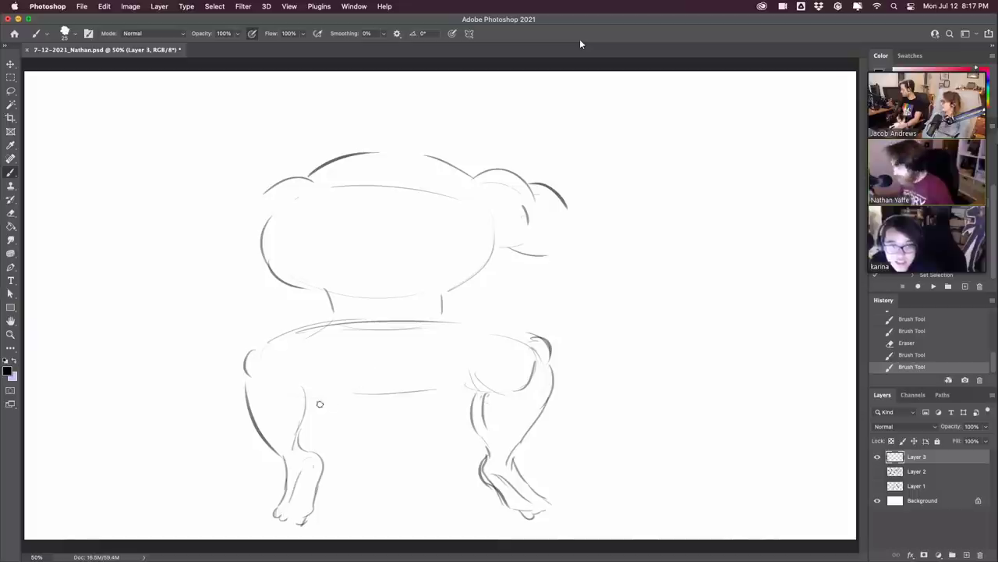
mouse_move(319, 403)
left_mouse_down()
mouse_move(403, 392)
mouse_move(465, 398)
left_mouse_up()
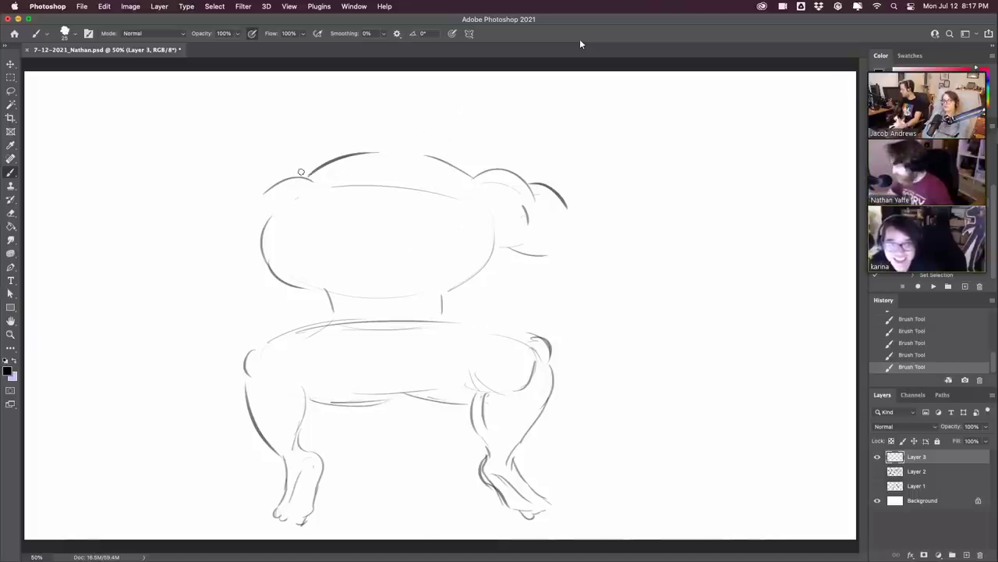
- Add collarbone lines across the upper chest, start the neck, and darken the right-hand neck slope
mouse_move(314, 174)
left_mouse_down()
mouse_move(328, 190)
mouse_move(430, 175)
mouse_move(388, 188)
left_mouse_up()
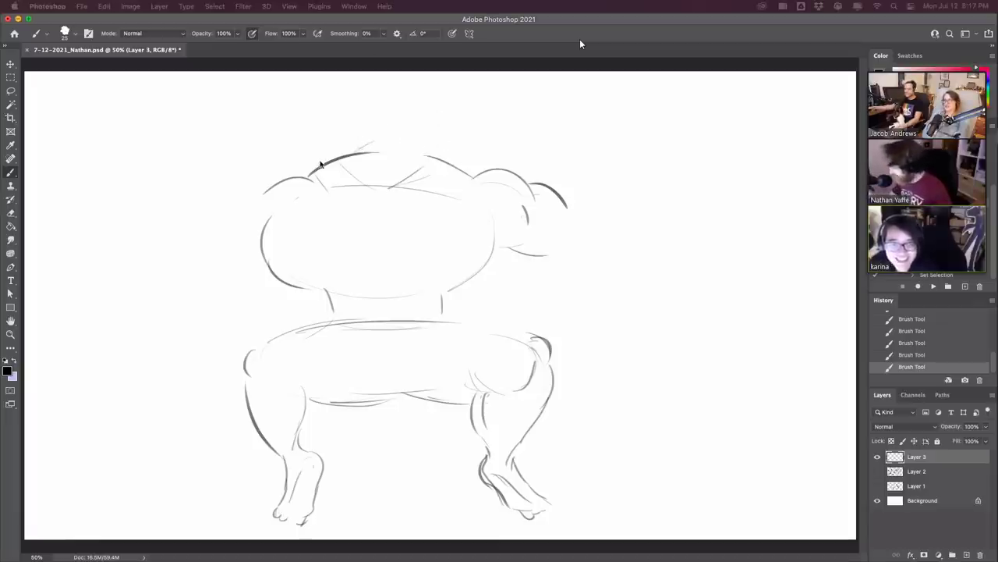
left_click_drag(338, 158, 360, 138)
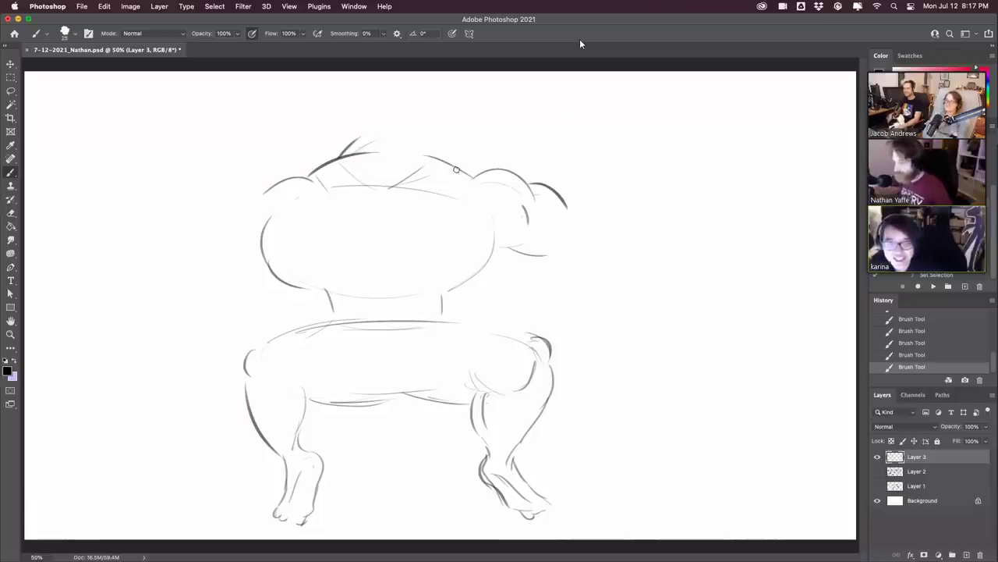
left_click_drag(420, 152, 471, 177)
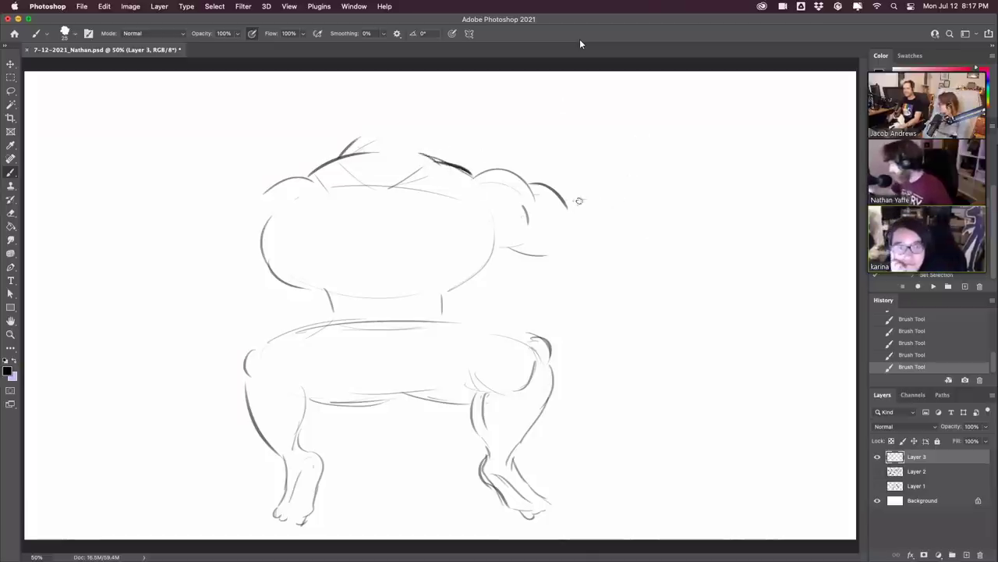
- Draw the right-hand forearm tapering to the wrist and begin the hand with its thumb
left_click_drag(560, 194, 615, 226)
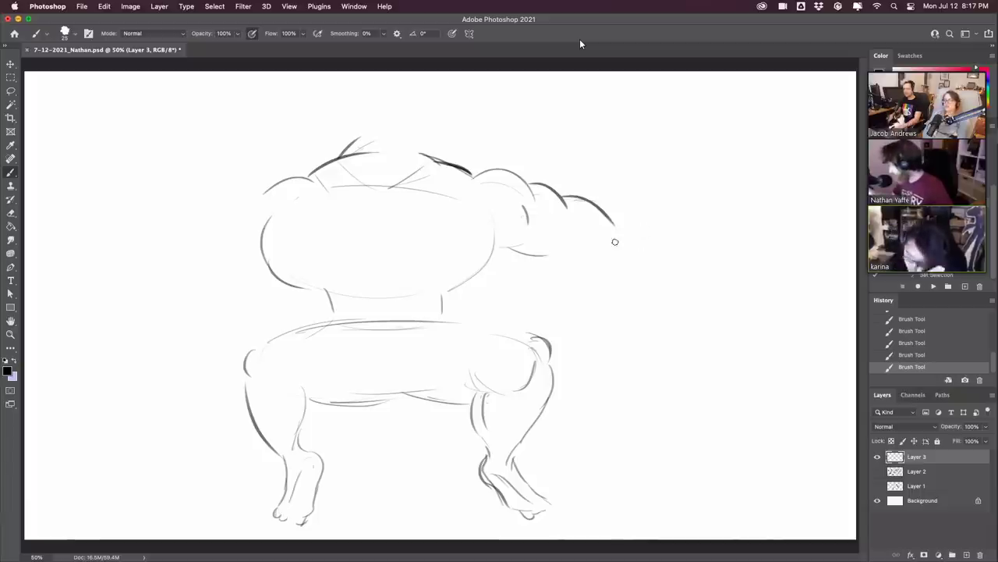
left_click_drag(545, 255, 597, 263)
mouse_move(615, 227)
left_mouse_down()
mouse_move(641, 266)
mouse_move(604, 276)
left_mouse_up()
left_click_drag(634, 248, 656, 290)
mouse_move(599, 278)
left_mouse_down()
mouse_move(591, 273)
mouse_move(604, 295)
mouse_move(608, 281)
left_mouse_up()
left_click_drag(628, 274, 645, 278)
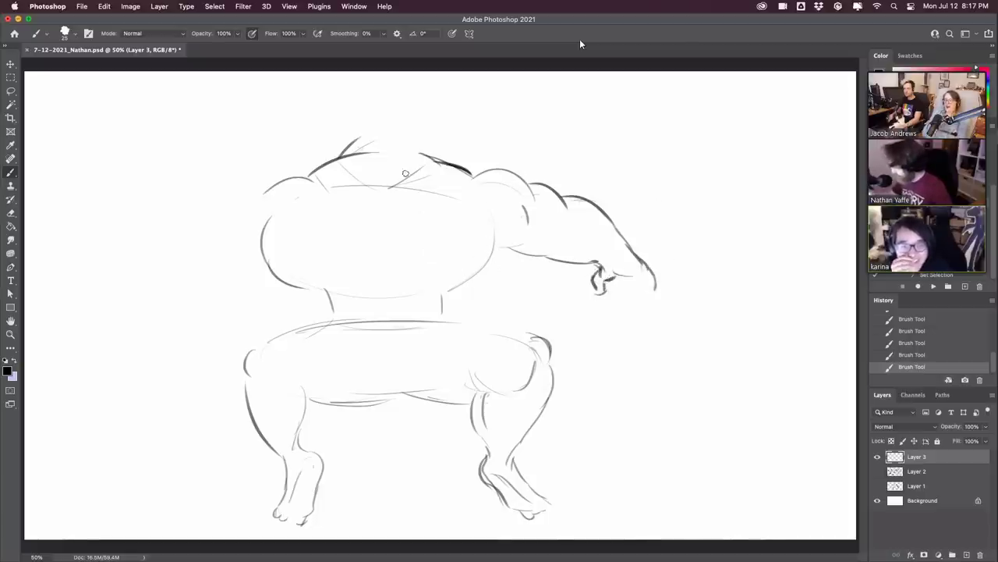
- Add the chest's centre and muscle lines, extend the left-hand shoulder, and darken both lower sides of the torso
left_click_drag(371, 193, 384, 240)
left_click_drag(337, 262, 357, 253)
left_click_drag(240, 212, 309, 183)
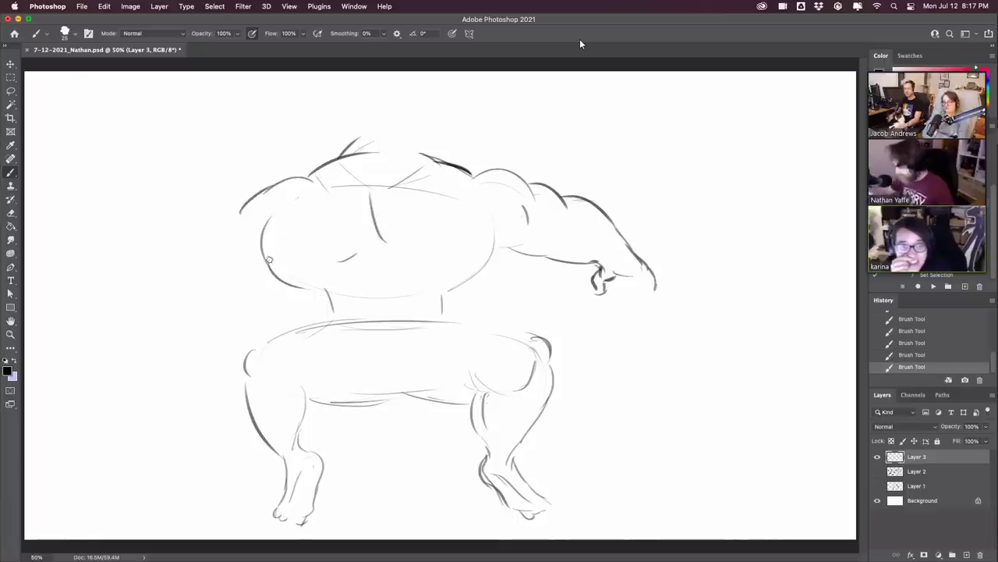
mouse_move(262, 224)
left_mouse_down()
mouse_move(260, 248)
mouse_move(322, 290)
left_mouse_up()
left_click_drag(441, 296, 499, 248)
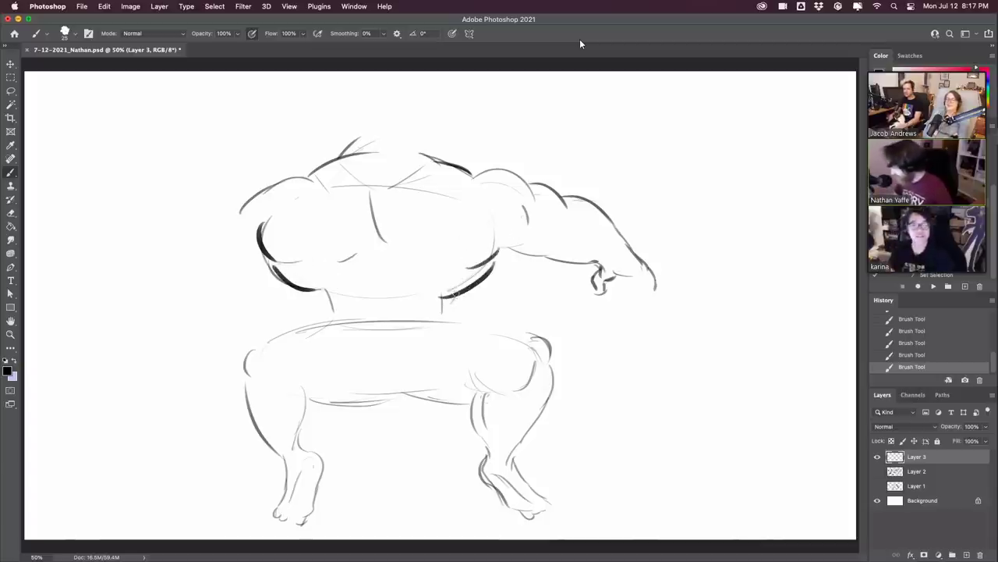
- Darken the sides of the waist and draw a belt band between the torso and the hips
left_click_drag(454, 295, 457, 320)
left_click_drag(316, 288, 331, 311)
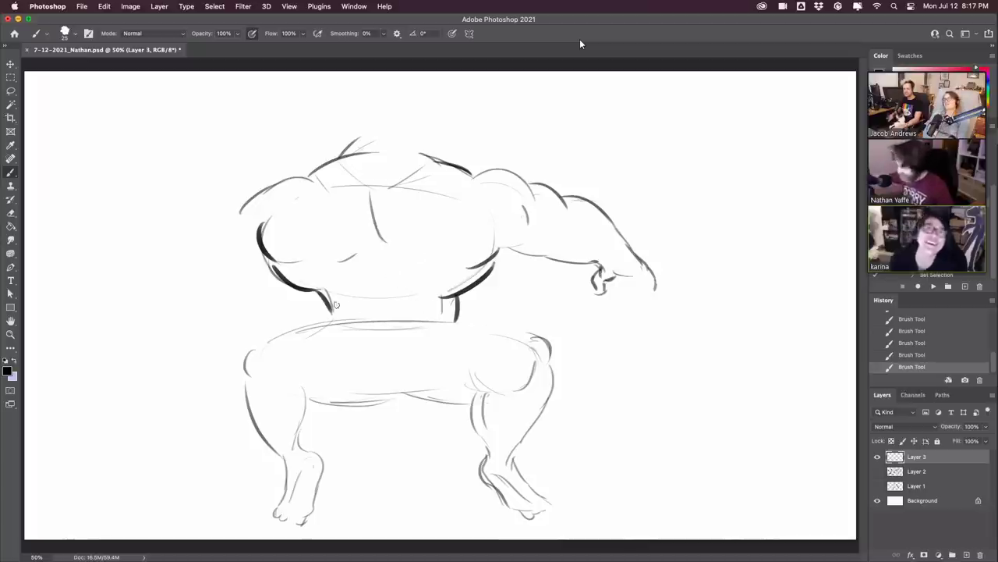
mouse_move(333, 305)
left_mouse_down()
mouse_move(446, 296)
mouse_move(424, 323)
mouse_move(456, 322)
left_mouse_up()
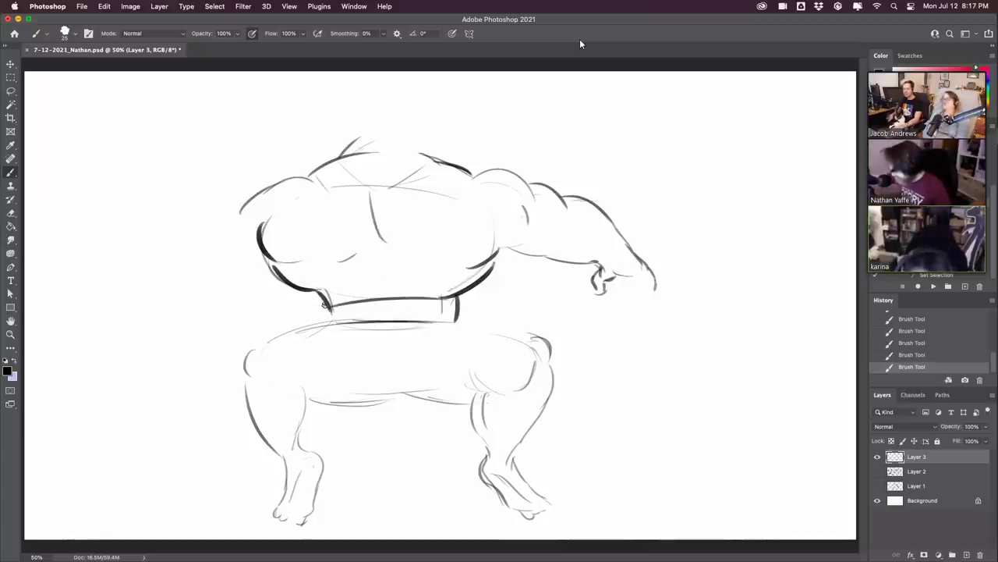
mouse_move(324, 304)
left_mouse_down()
mouse_move(331, 321)
mouse_move(459, 320)
left_mouse_up()
- Draw the armhole lines at the right-hand shoulder and outline the hunched head with a thick dark edge
mouse_move(470, 167)
left_mouse_down()
mouse_move(482, 166)
mouse_move(494, 226)
left_mouse_up()
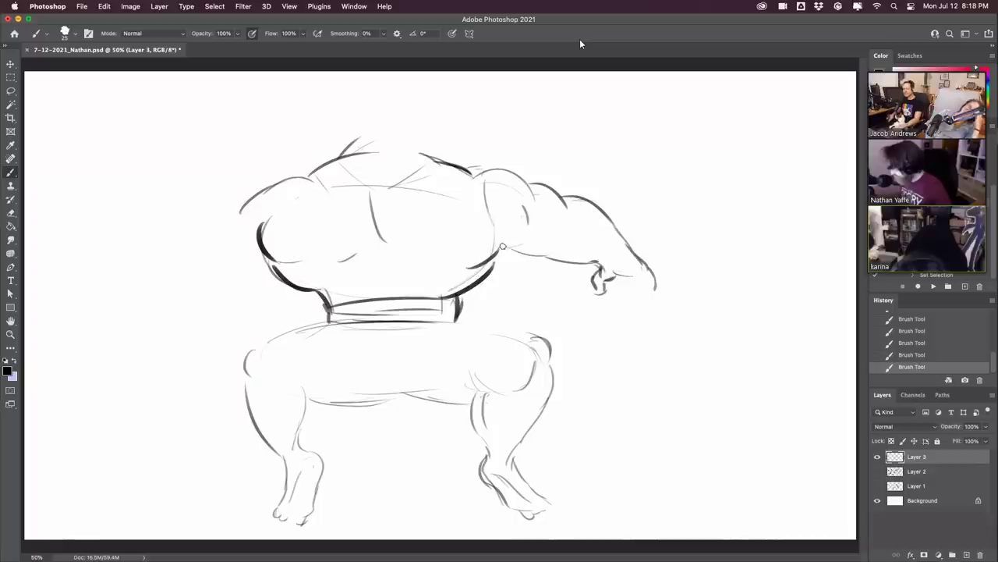
left_click_drag(502, 171, 494, 227)
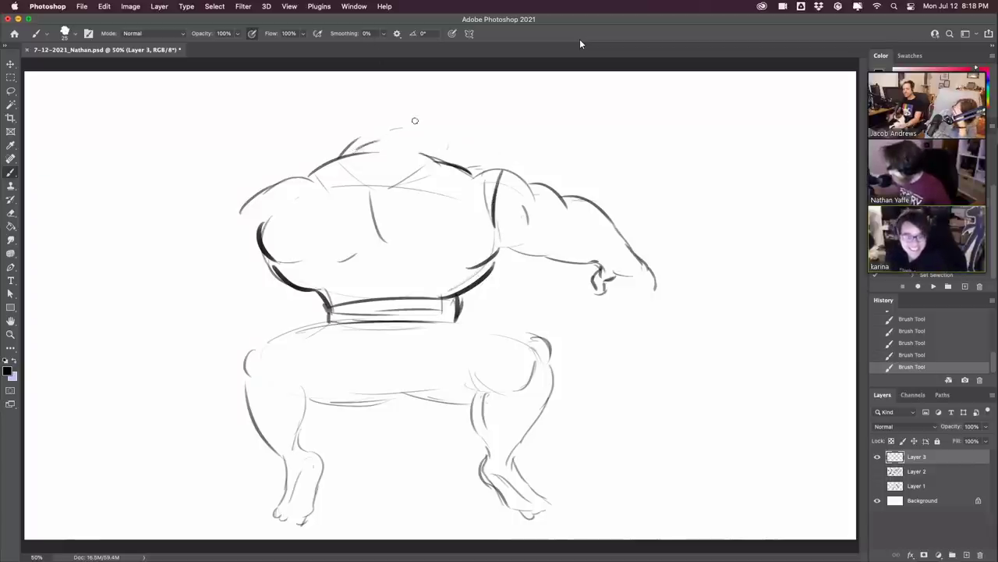
left_click_drag(415, 120, 450, 150)
mouse_move(367, 135)
left_mouse_down()
mouse_move(444, 118)
mouse_move(448, 154)
left_mouse_up()
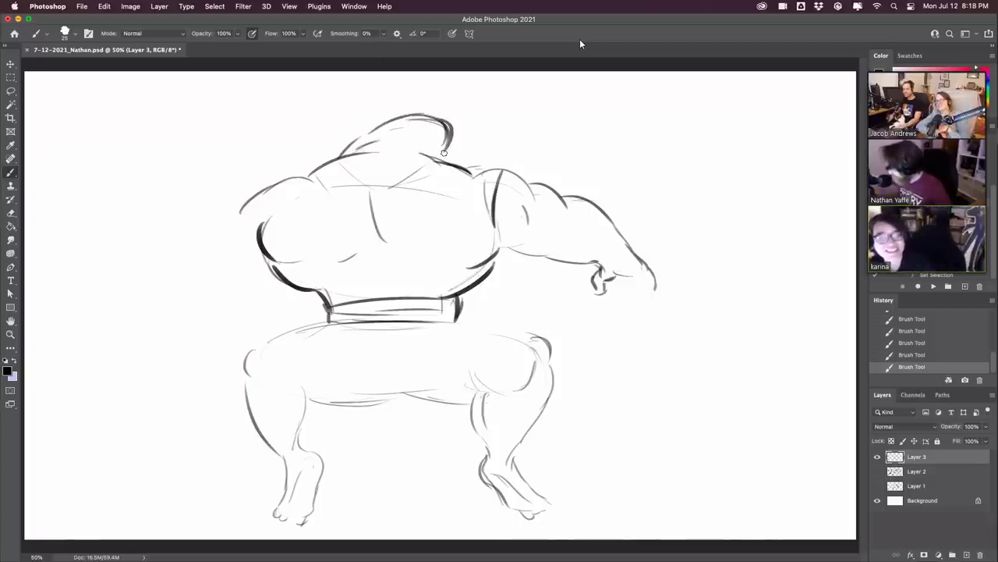
left_click_drag(437, 117, 452, 156)
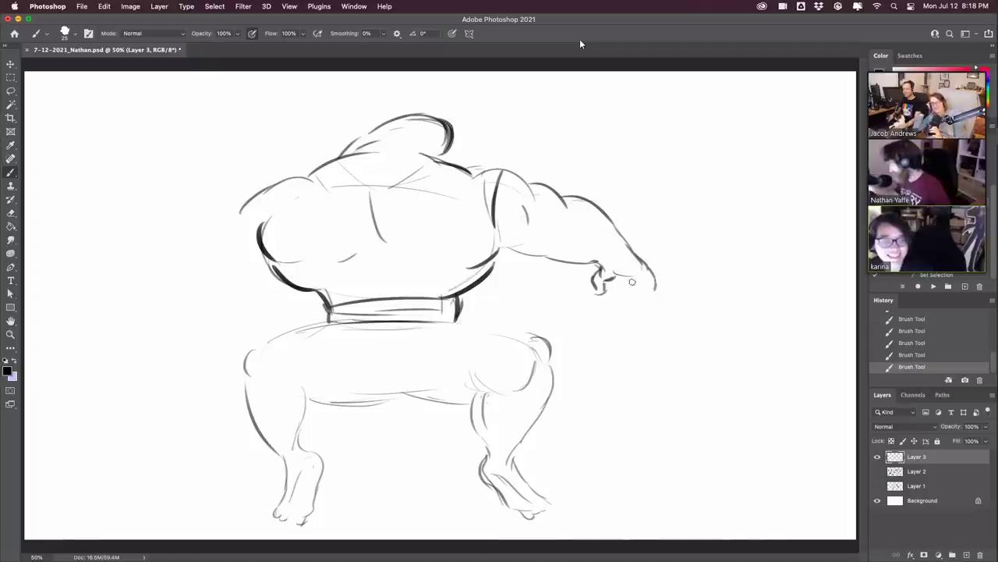
- Draw the curled fingers to close the fist and add small curved strokes beneath the head
mouse_move(632, 281)
left_mouse_down()
mouse_move(656, 309)
mouse_move(610, 289)
mouse_move(656, 294)
mouse_move(606, 287)
mouse_move(658, 297)
mouse_move(610, 300)
mouse_move(657, 302)
mouse_move(601, 311)
mouse_move(607, 299)
mouse_move(629, 314)
mouse_move(643, 310)
mouse_move(602, 295)
mouse_move(654, 303)
left_mouse_up()
left_click_drag(632, 271, 662, 293)
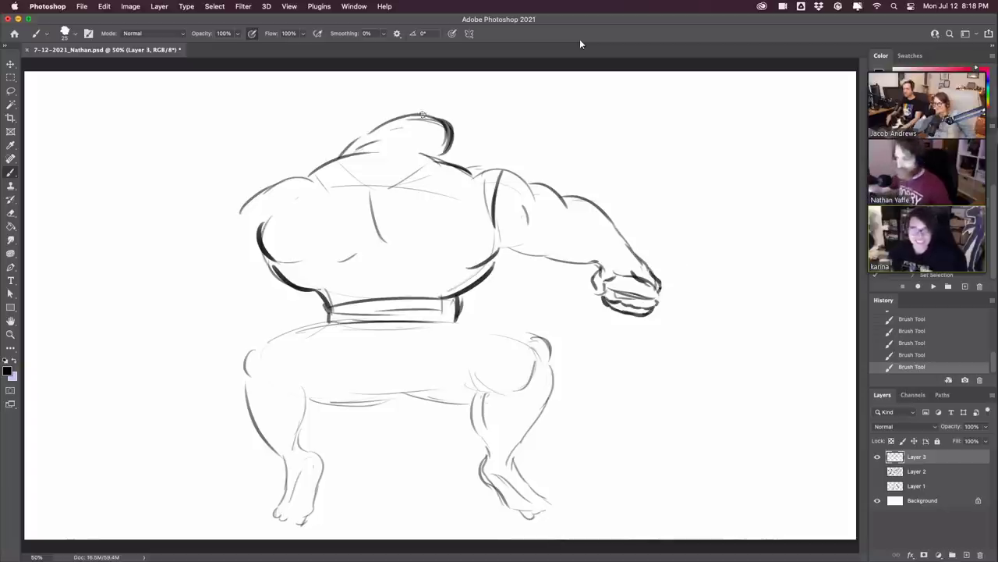
mouse_move(426, 157)
left_mouse_down()
mouse_move(407, 147)
mouse_move(427, 156)
left_mouse_up()
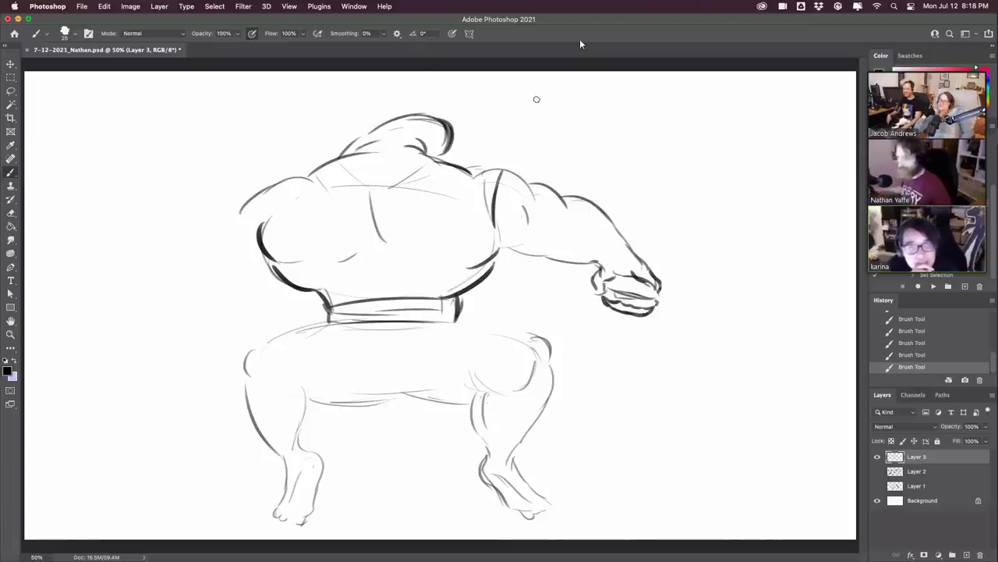
- Thicken the back edge of the head and draw spiky hair strands rising from its top
key("super+Tab")
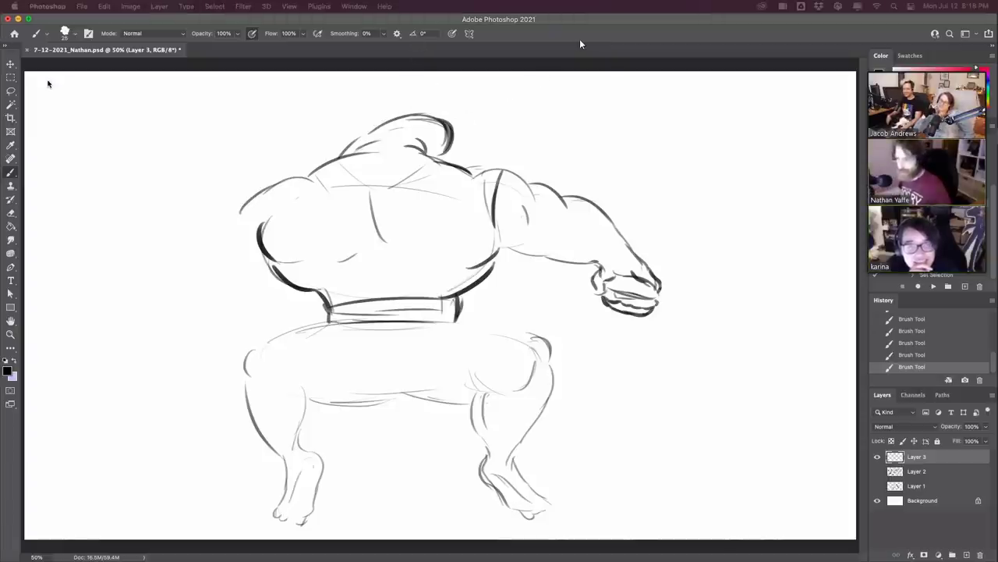
left_click(423, 112)
mouse_move(429, 111)
left_mouse_down()
mouse_move(451, 133)
mouse_move(413, 103)
mouse_move(438, 127)
mouse_move(418, 117)
mouse_move(451, 136)
mouse_move(440, 120)
mouse_move(451, 153)
left_mouse_up()
key("e")
key("b")
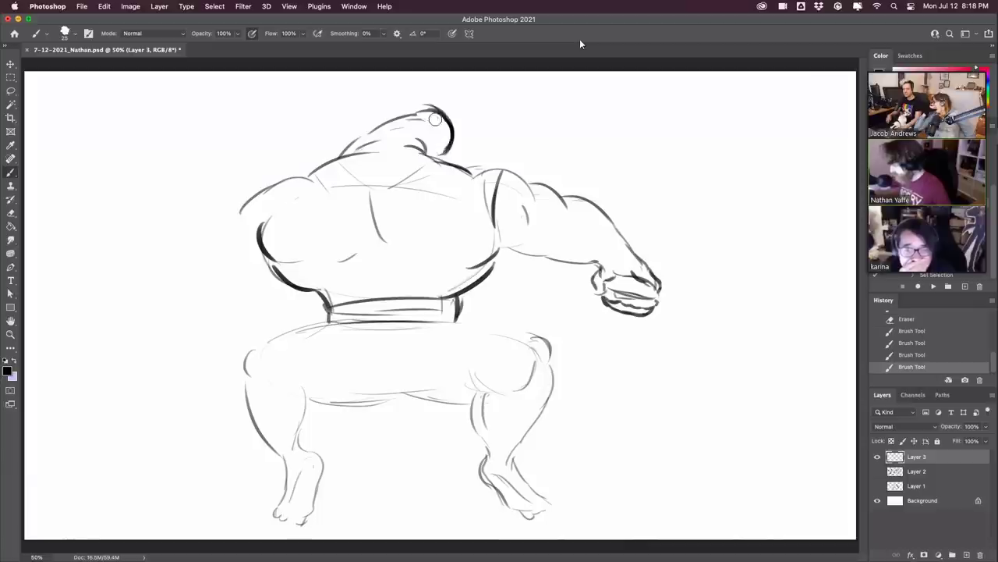
left_click_drag(435, 119, 444, 134)
mouse_move(431, 120)
left_mouse_down()
mouse_move(456, 111)
mouse_move(429, 80)
mouse_move(431, 106)
mouse_move(429, 78)
left_mouse_up()
mouse_move(438, 111)
left_mouse_down()
mouse_move(427, 78)
mouse_move(460, 109)
mouse_move(443, 120)
mouse_move(401, 94)
mouse_move(436, 108)
left_mouse_up()
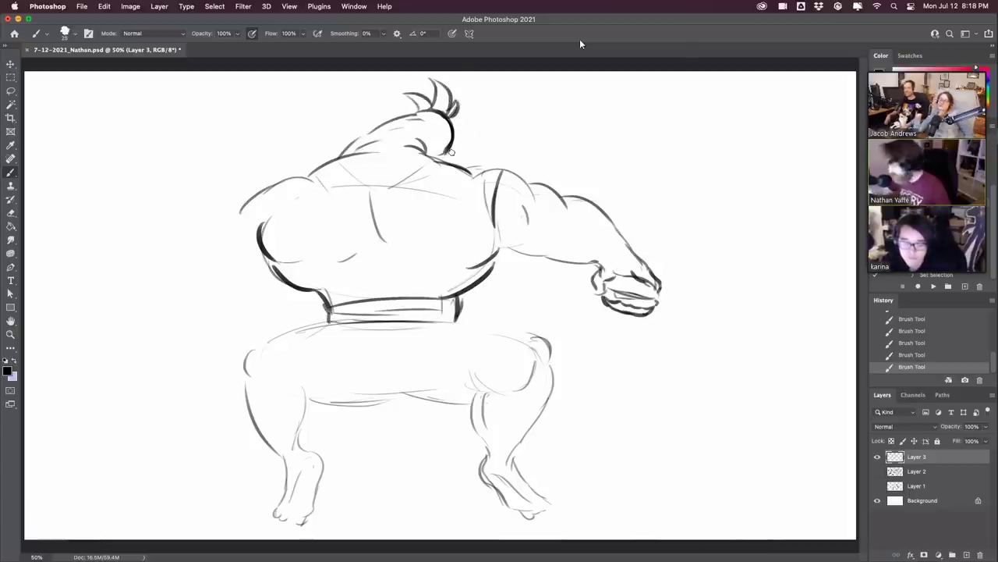
- Draw the hairline around the face side and nape, and fill the hair solid black
left_click_drag(448, 152, 459, 162)
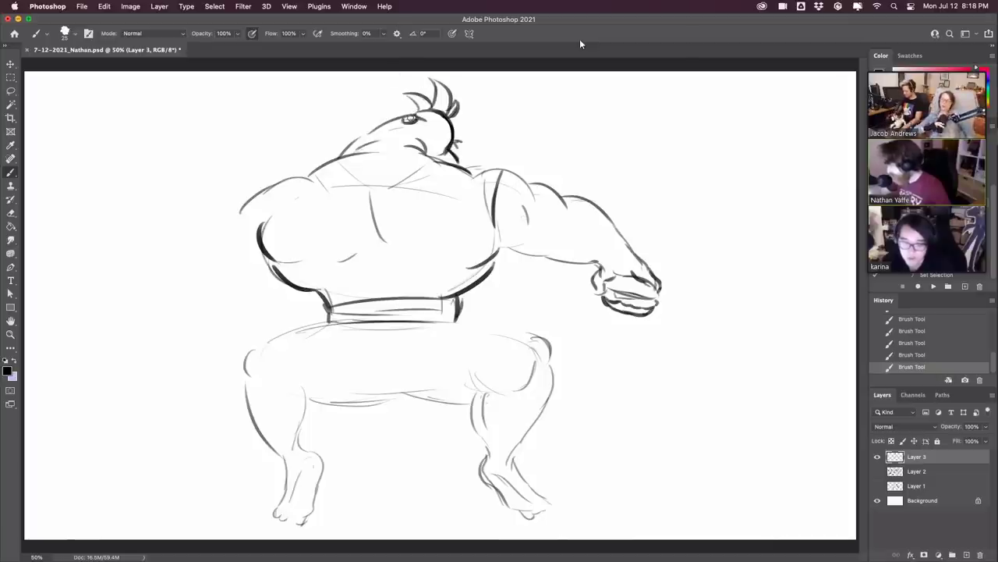
left_click_drag(401, 120, 416, 127)
left_click_drag(417, 125, 425, 148)
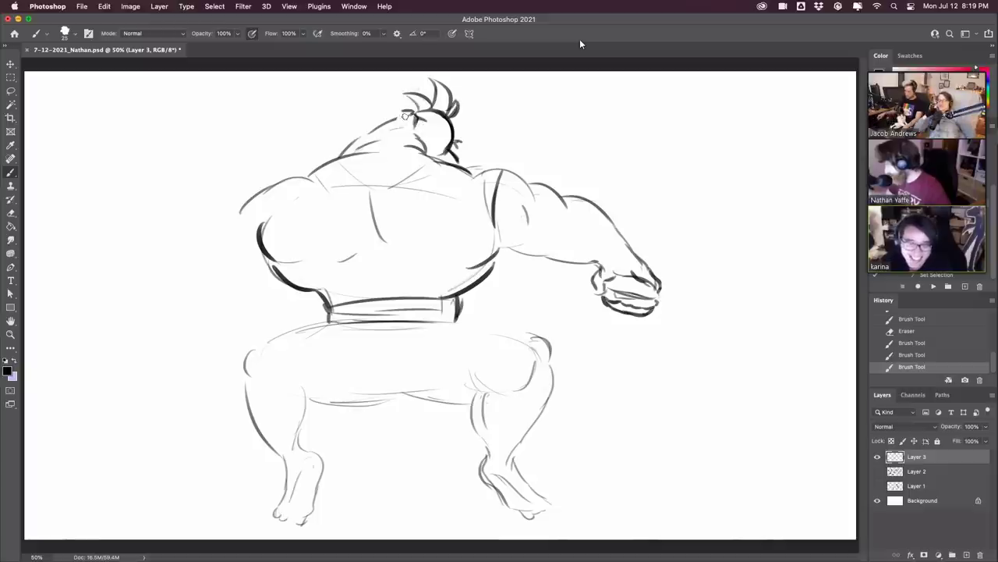
mouse_move(404, 115)
left_mouse_down()
mouse_move(425, 73)
mouse_move(411, 110)
mouse_move(396, 111)
mouse_move(427, 99)
mouse_move(404, 135)
mouse_move(433, 126)
mouse_move(424, 134)
mouse_move(426, 104)
mouse_move(410, 96)
mouse_move(421, 102)
mouse_move(430, 147)
mouse_move(436, 79)
mouse_move(454, 115)
mouse_move(435, 154)
mouse_move(427, 151)
mouse_move(455, 161)
left_mouse_up()
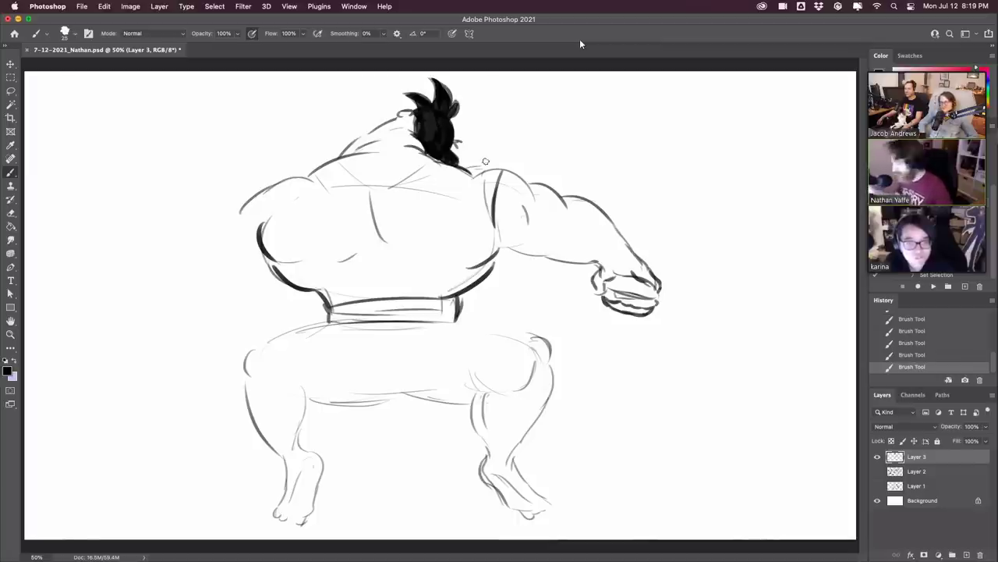
- Darken the armhole and shoulder lines at the outstretched arm and draw a curved neckline across the upper back
mouse_move(461, 166)
left_mouse_down()
mouse_move(482, 167)
mouse_move(497, 237)
left_mouse_up()
left_click_drag(484, 172, 504, 166)
mouse_move(504, 166)
left_mouse_down()
mouse_move(496, 209)
mouse_move(519, 169)
mouse_move(533, 198)
left_mouse_up()
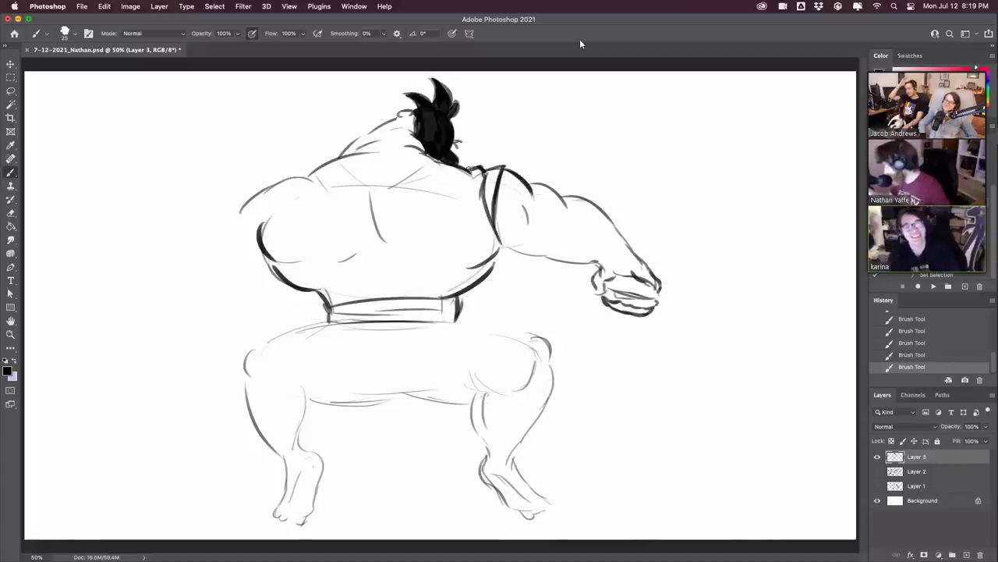
left_click_drag(344, 158, 441, 164)
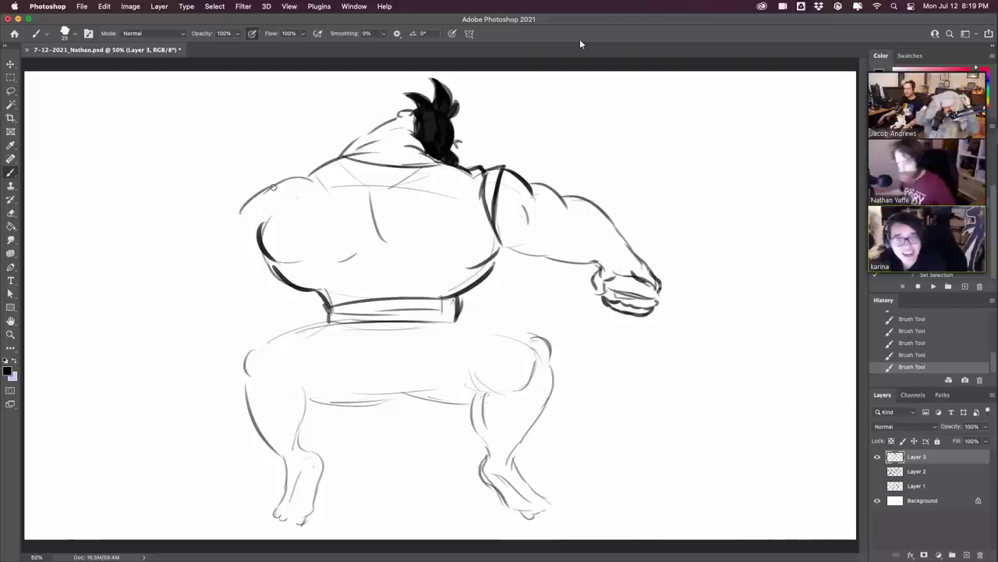
- Add an elbow mark and a darker underarm line to the outstretched arm, and sketch a small rounded shape beside the head
left_click_drag(575, 236, 569, 244)
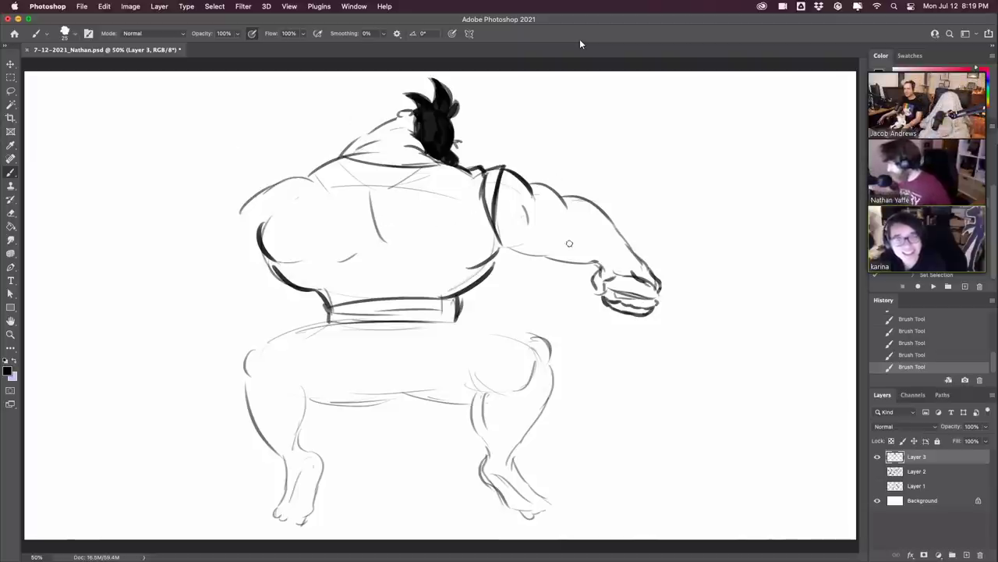
mouse_move(502, 250)
left_mouse_down()
mouse_move(523, 243)
mouse_move(540, 256)
left_mouse_up()
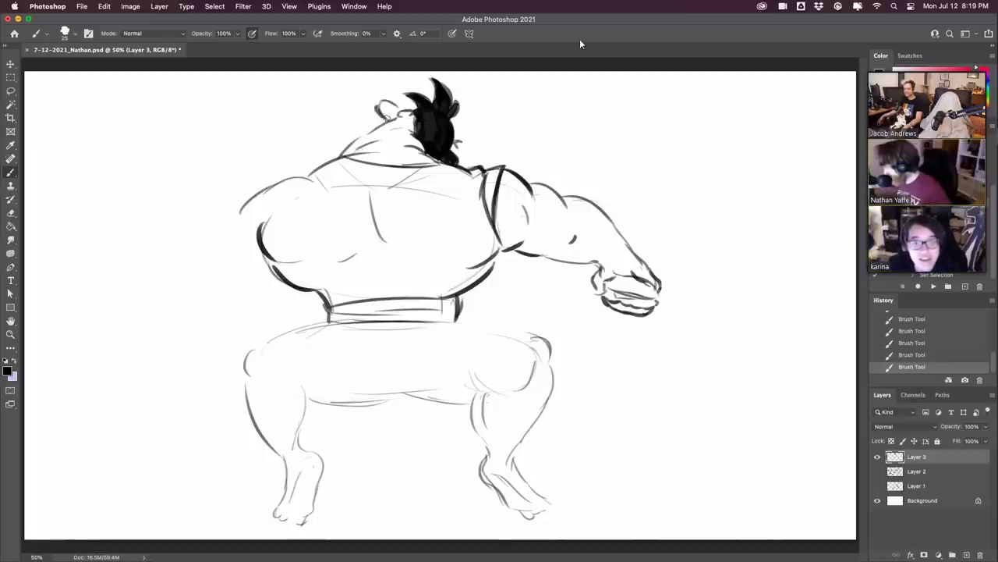
key("e")
mouse_move(373, 111)
left_mouse_down()
mouse_move(394, 101)
mouse_move(381, 102)
mouse_move(390, 120)
left_mouse_up()
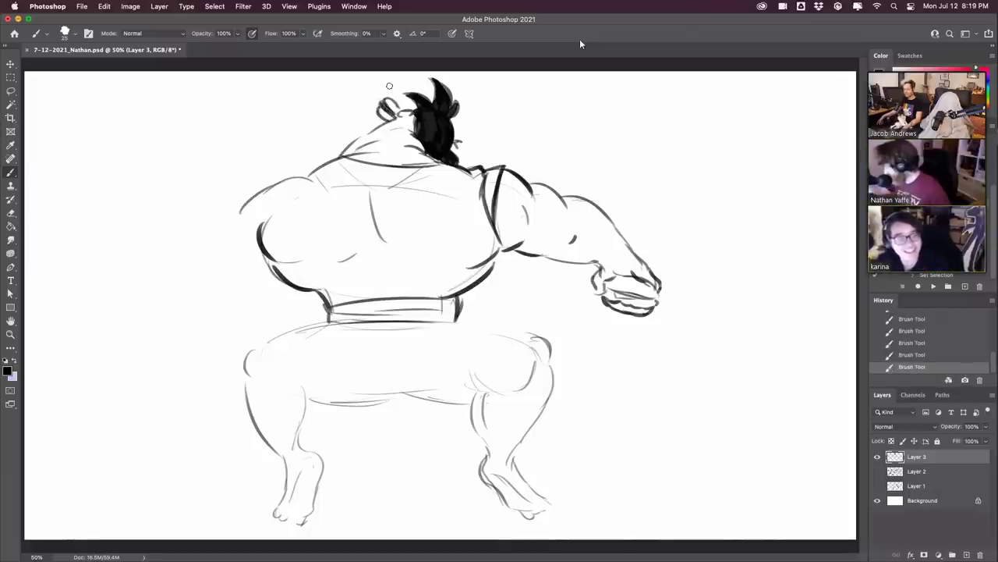
- Draw a round stool beneath the figure's hips with an oval seat, a thin post and a flared base
mouse_move(387, 414)
left_mouse_down()
mouse_move(434, 416)
mouse_move(371, 415)
mouse_move(440, 416)
mouse_move(374, 414)
mouse_move(407, 425)
mouse_move(362, 416)
mouse_move(443, 415)
left_mouse_up()
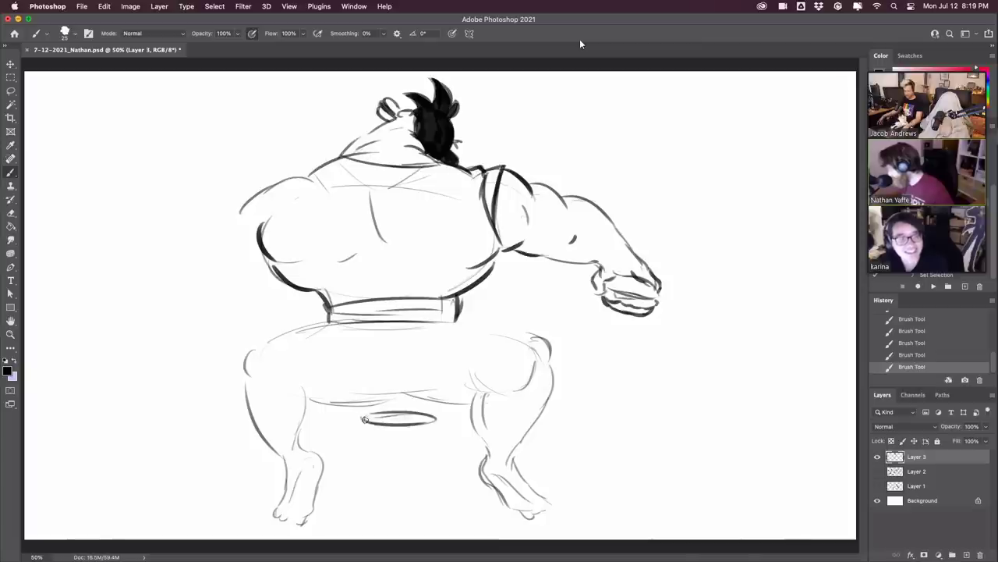
mouse_move(364, 420)
left_mouse_down()
mouse_move(384, 431)
mouse_move(434, 426)
mouse_move(401, 477)
left_mouse_up()
mouse_move(397, 425)
left_mouse_down()
mouse_move(401, 499)
mouse_move(389, 500)
mouse_move(398, 488)
mouse_move(381, 503)
mouse_move(429, 502)
left_mouse_up()
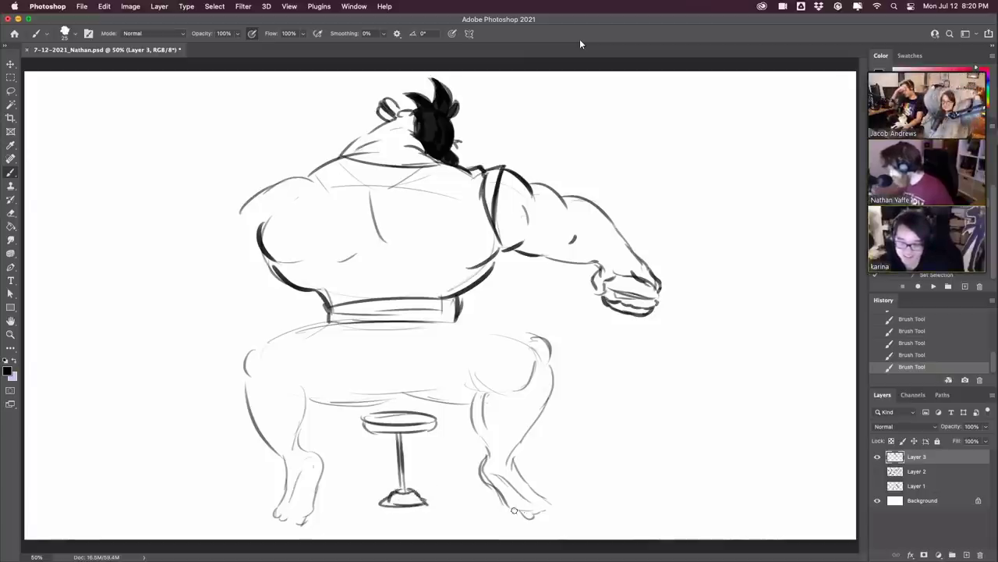
- Darken the right-hand thigh's underside and calf, and erase the toes of the right-hand foot
left_click_drag(514, 510, 536, 517)
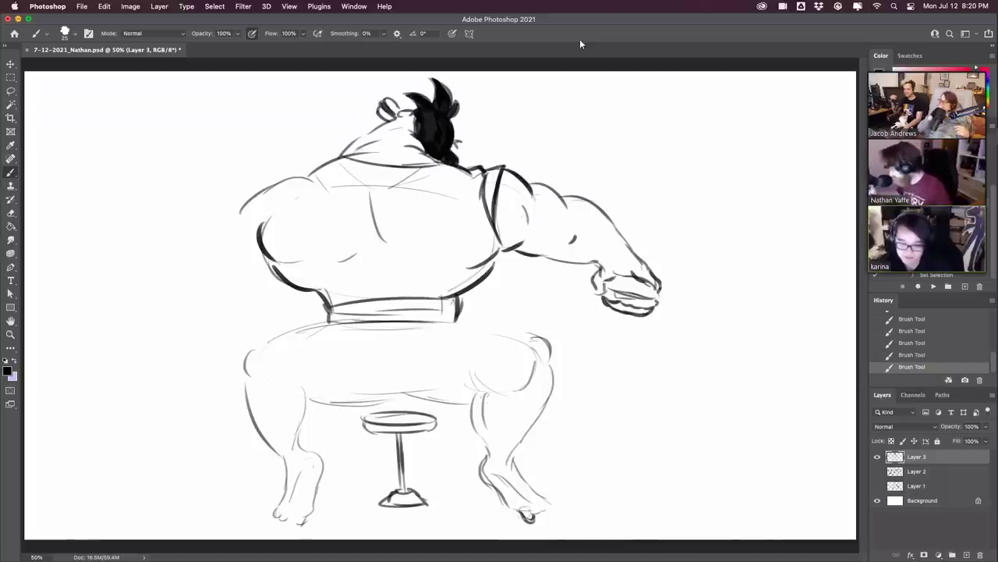
left_click_drag(523, 470, 521, 465)
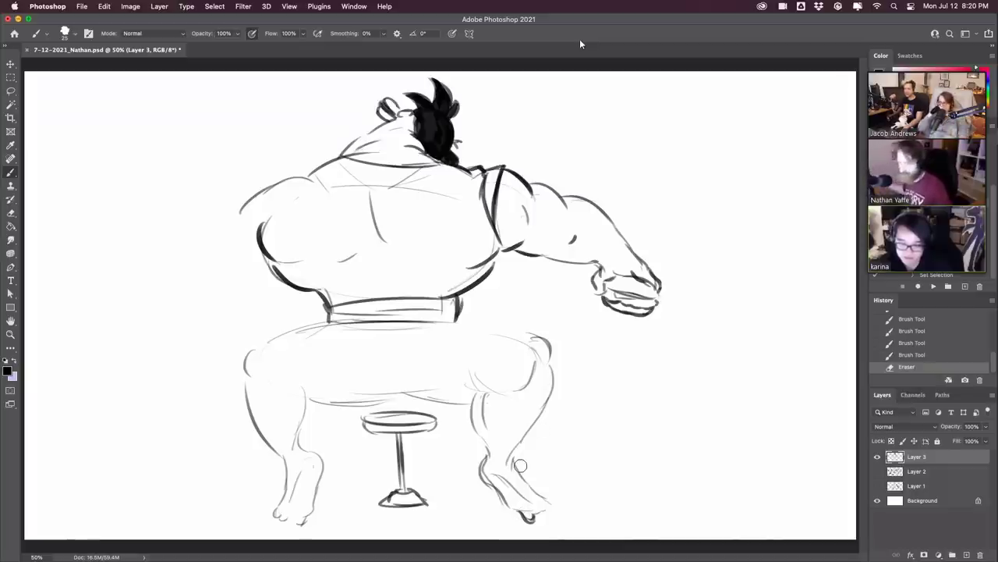
mouse_move(407, 396)
left_mouse_down()
mouse_move(472, 405)
mouse_move(486, 450)
mouse_move(507, 428)
left_mouse_up()
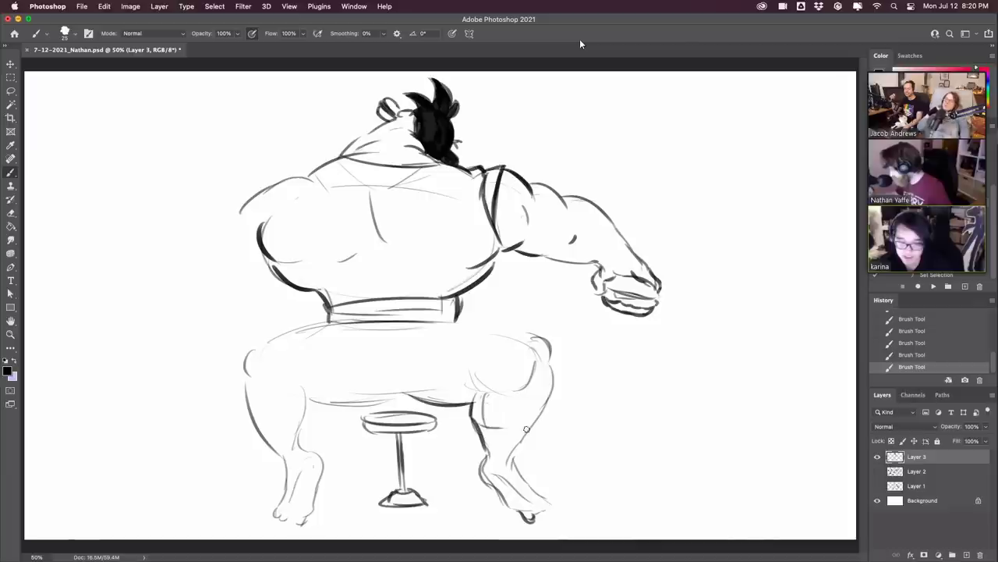
key("e")
left_click_drag(518, 512, 538, 518)
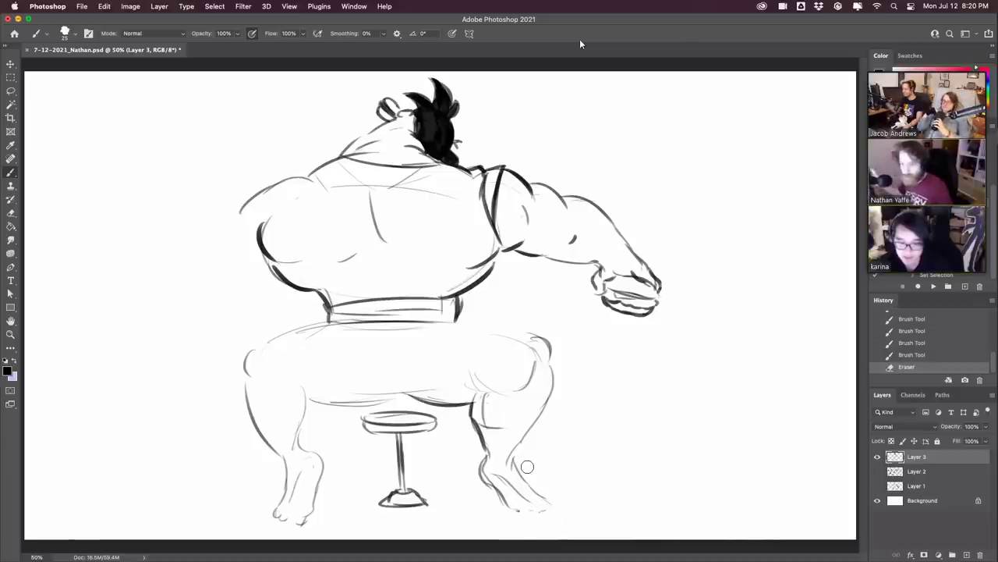
- Outline the right-hand trouser leg's outer edge and hip, and darken the line beneath the seat of the trousers
key("b")
mouse_move(518, 449)
left_mouse_down()
mouse_move(526, 437)
mouse_move(517, 434)
mouse_move(530, 431)
left_mouse_up()
mouse_move(521, 436)
left_mouse_down()
mouse_move(540, 426)
mouse_move(559, 392)
mouse_move(555, 350)
left_mouse_up()
left_click_drag(468, 317, 530, 331)
left_click_drag(324, 403, 386, 393)
left_click_drag(379, 401, 406, 396)
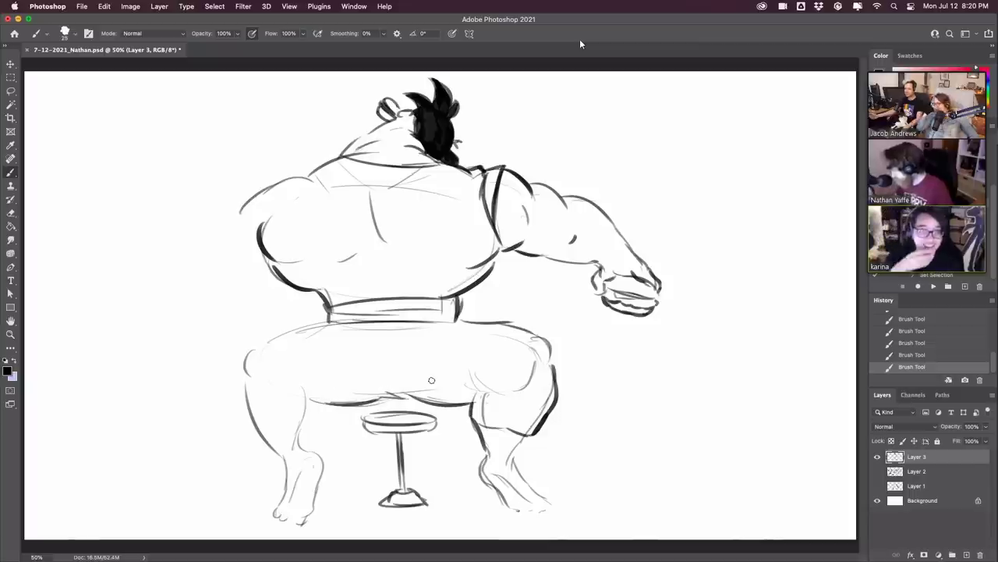
- Draw the left-hand trouser cuff below the knee and add dark fold lines where both thighs bend
mouse_move(317, 398)
left_mouse_down()
mouse_move(300, 426)
mouse_move(316, 398)
mouse_move(300, 397)
mouse_move(293, 361)
left_mouse_up()
key("e")
key("b")
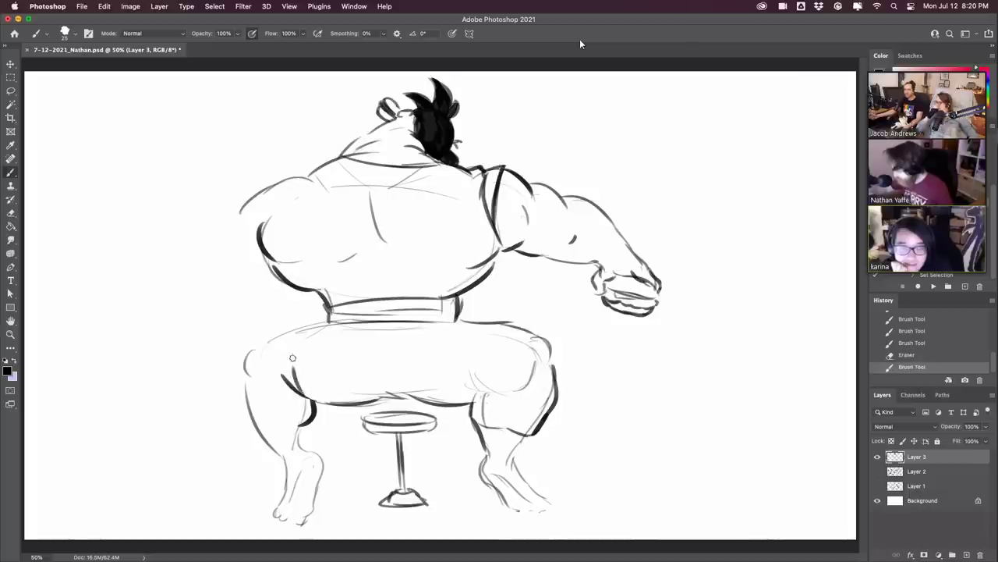
left_click_drag(479, 401, 471, 404)
left_click_drag(469, 403, 490, 385)
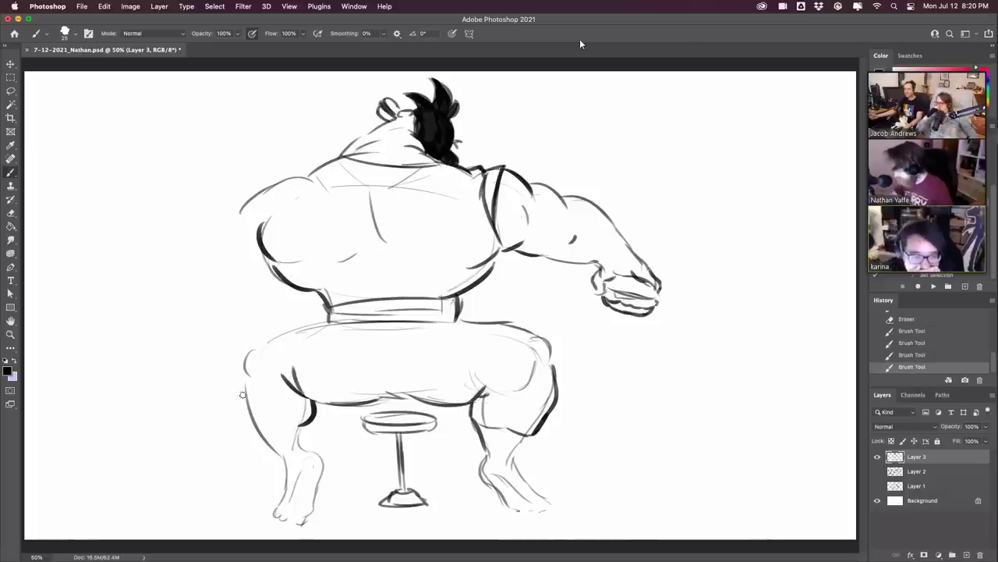
mouse_move(243, 384)
left_mouse_down()
mouse_move(243, 417)
mouse_move(303, 442)
mouse_move(260, 428)
mouse_move(305, 401)
mouse_move(248, 405)
mouse_move(246, 391)
left_mouse_up()
key("e")
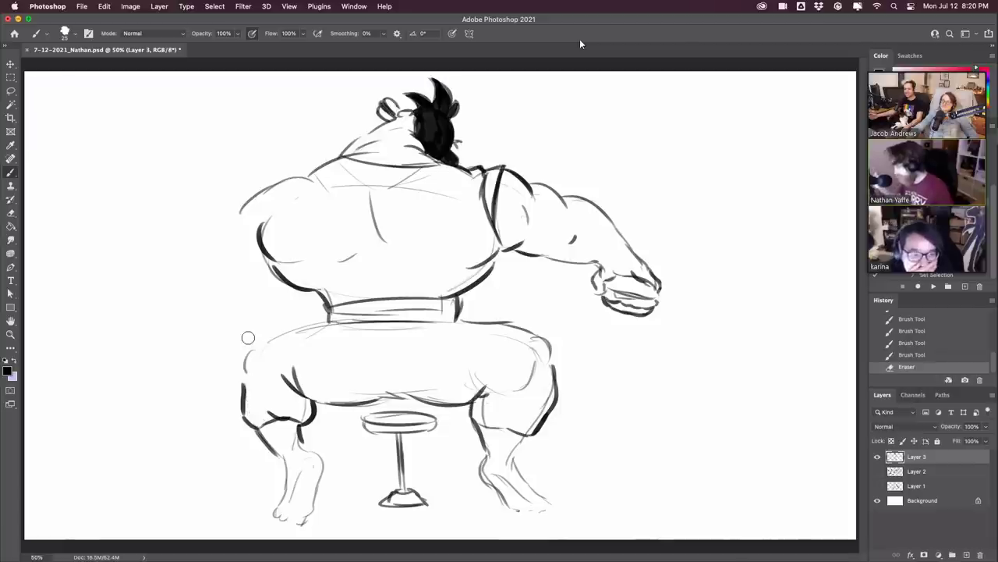
- Darken the right-hand trouser cuff and outline the tops of both thighs with thick strokes up to the waist
key("b")
mouse_move(468, 399)
left_mouse_down()
mouse_move(471, 421)
mouse_move(506, 426)
left_mouse_up()
mouse_move(494, 421)
left_mouse_down()
mouse_move(537, 434)
mouse_move(487, 401)
left_mouse_up()
key("b")
mouse_move(247, 382)
left_mouse_down()
mouse_move(247, 347)
mouse_move(330, 318)
left_mouse_up()
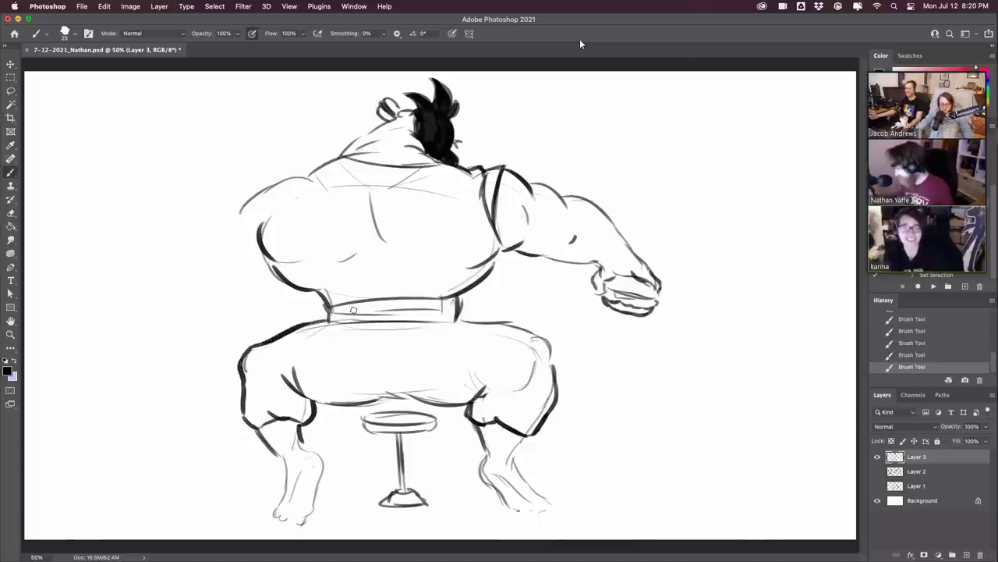
left_click_drag(461, 319, 512, 322)
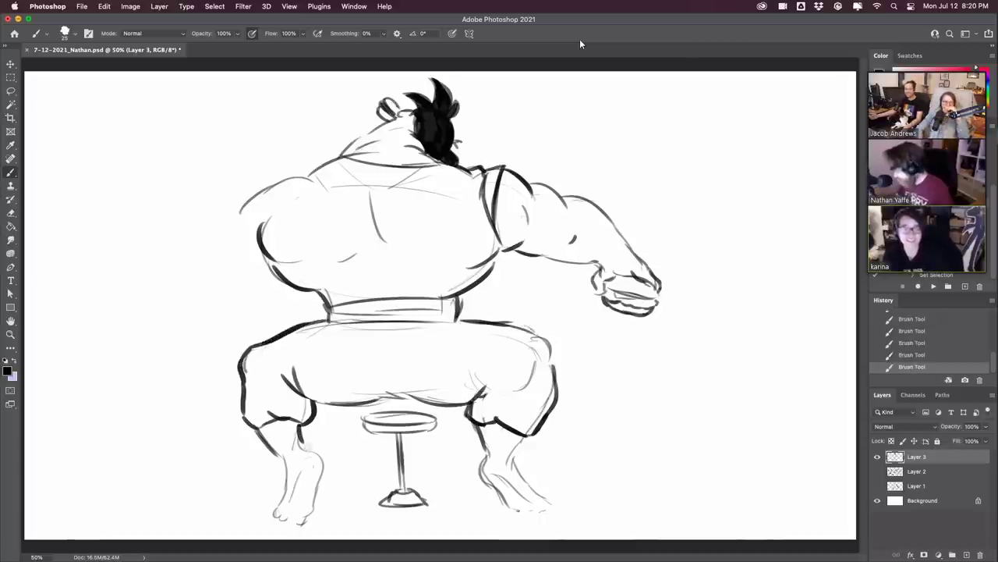
- Outline the left-hand ankle and foot in thick lines and erase the stray toe marks around it
mouse_move(298, 430)
left_mouse_down()
mouse_move(325, 462)
mouse_move(282, 496)
mouse_move(282, 516)
left_mouse_up()
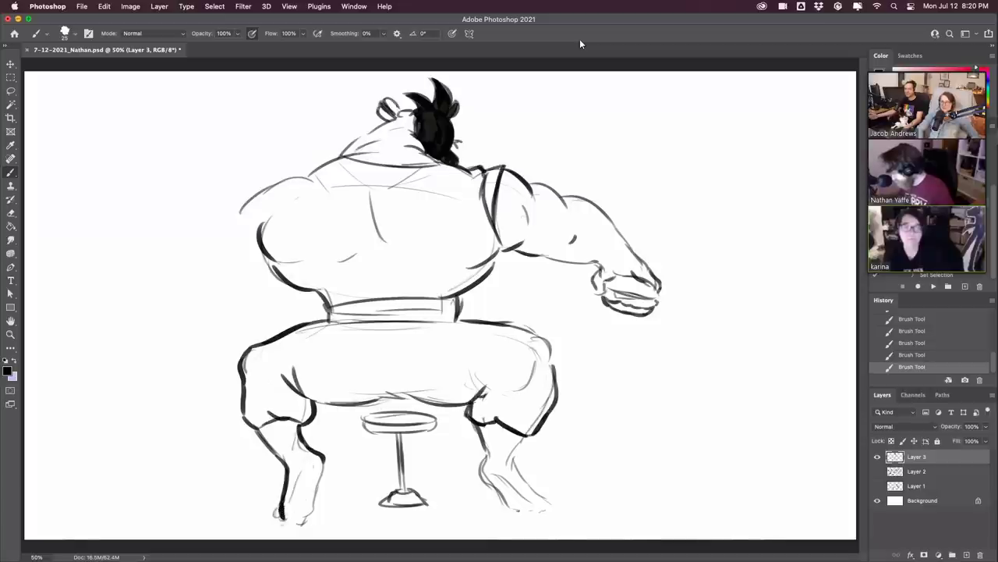
mouse_move(279, 516)
left_mouse_down()
mouse_move(303, 524)
mouse_move(313, 515)
mouse_move(321, 473)
left_mouse_up()
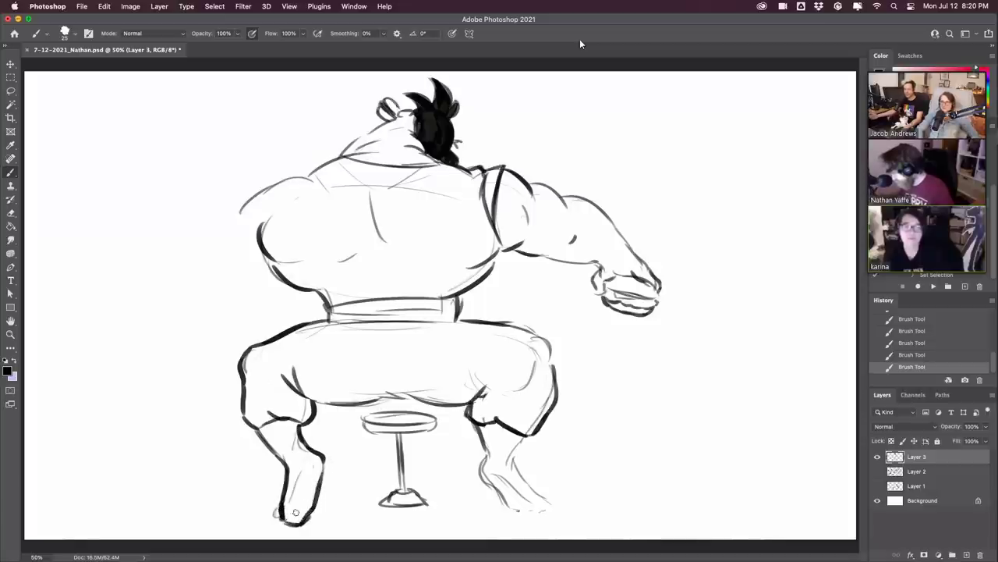
mouse_move(295, 513)
left_mouse_down()
mouse_move(290, 471)
mouse_move(304, 457)
left_mouse_up()
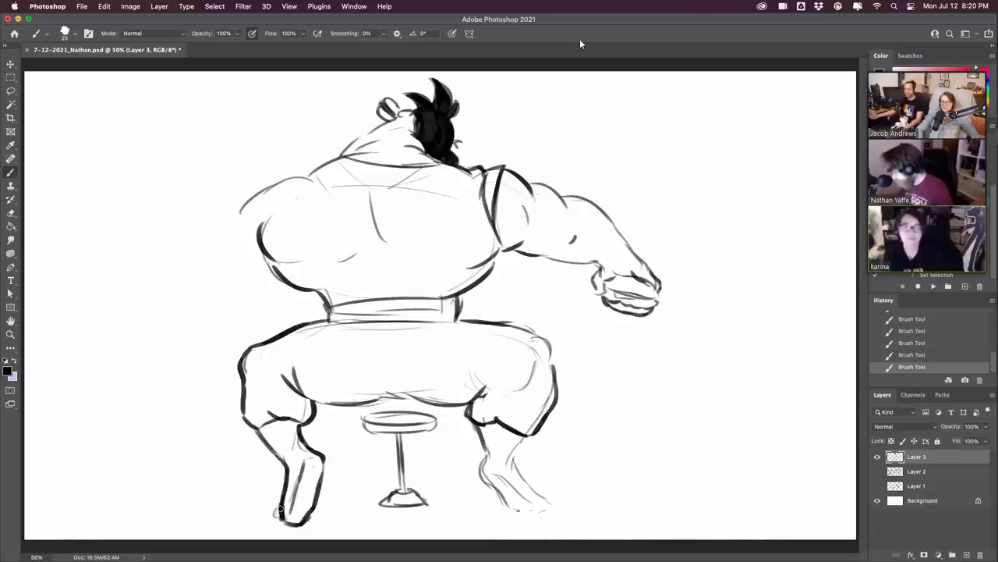
mouse_move(276, 513)
left_mouse_down()
mouse_move(303, 522)
mouse_move(286, 503)
mouse_move(297, 489)
left_mouse_up()
left_click_drag(315, 522, 295, 526)
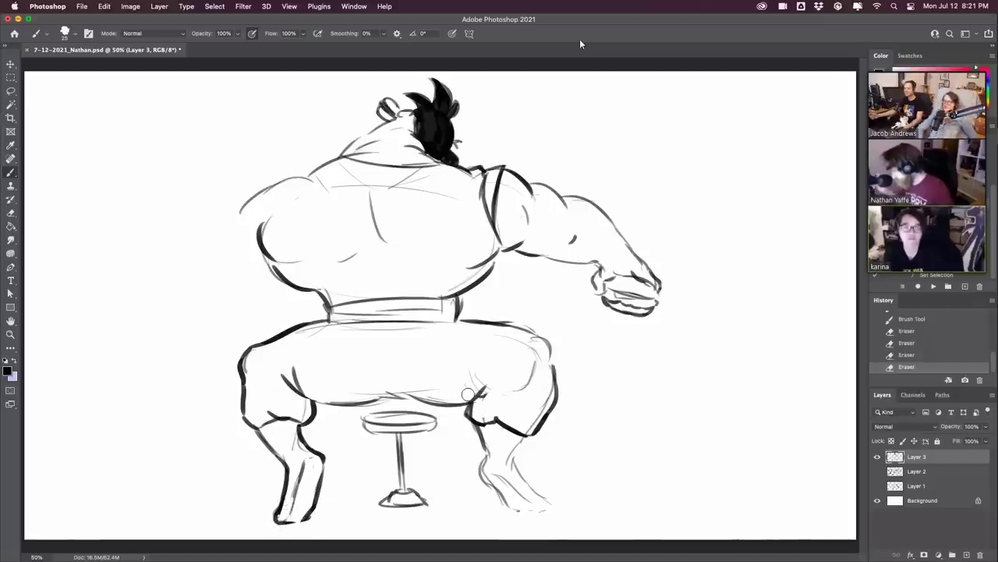
- Outline the right-hand ankle and foot in thick lines and clean up the edges with the Eraser
mouse_move(523, 435)
left_mouse_down()
mouse_move(515, 460)
mouse_move(548, 496)
mouse_move(540, 512)
left_mouse_up()
mouse_move(495, 488)
left_mouse_down()
mouse_move(515, 510)
mouse_move(550, 509)
mouse_move(537, 505)
left_mouse_up()
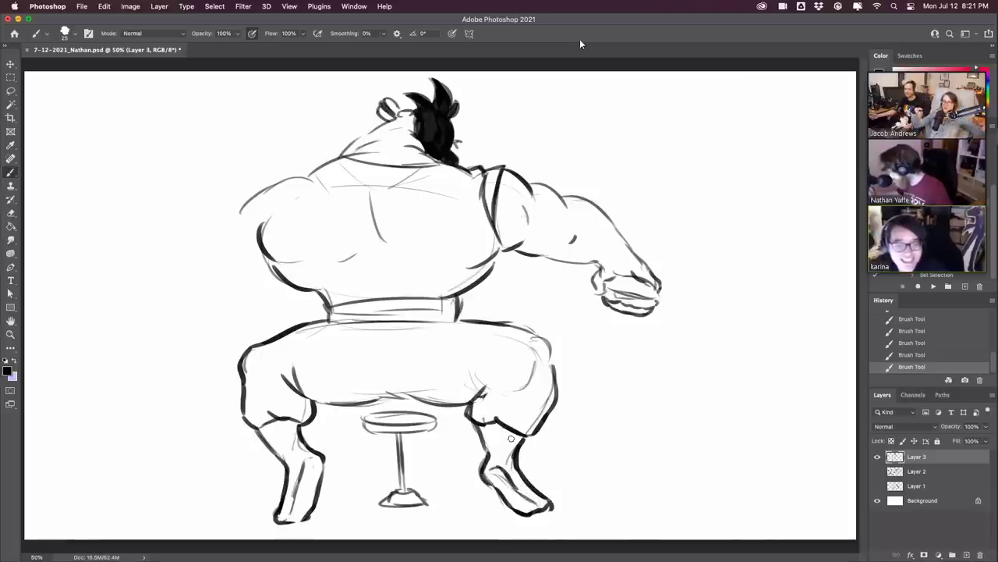
left_click_drag(511, 439, 513, 442)
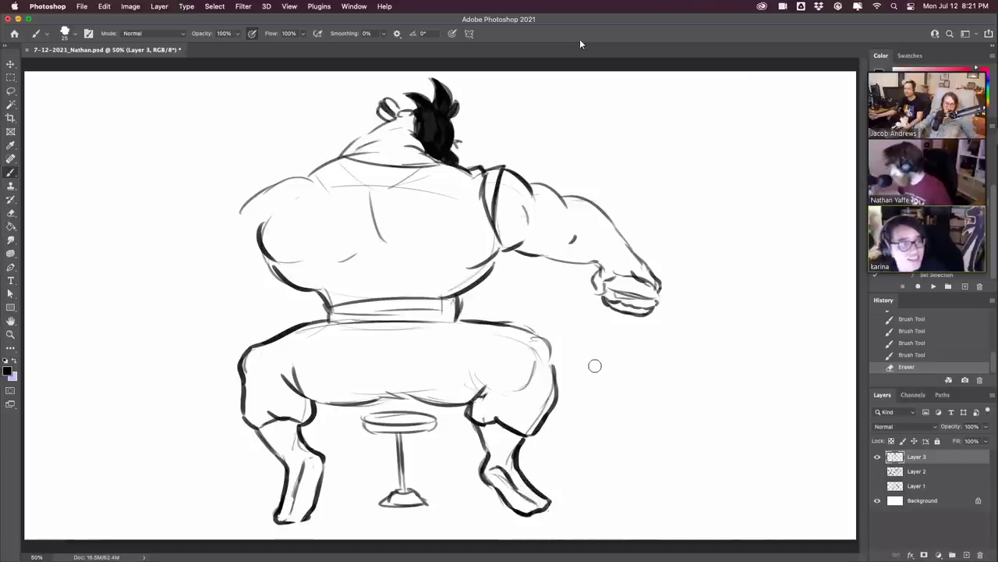
- Add a pair of short motion marks outside each leg
mouse_move(570, 398)
left_mouse_down()
mouse_move(567, 409)
mouse_move(578, 408)
left_mouse_up()
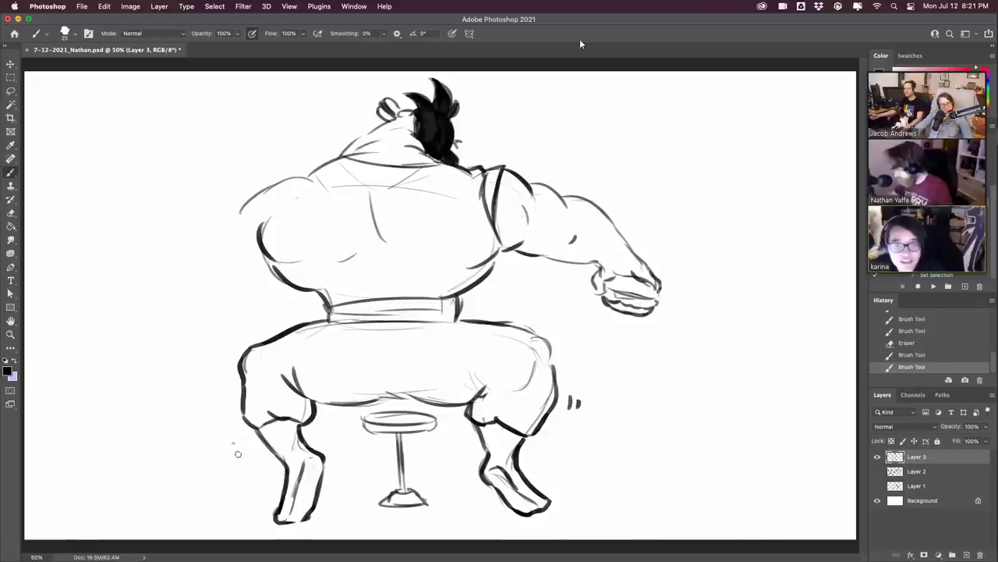
left_click_drag(232, 444, 228, 454)
left_click_drag(238, 442, 235, 453)
- Darken the trouser line above the stool, and erase and redraw the waistline below the belt in thicker strokes
left_click_drag(367, 402, 435, 396)
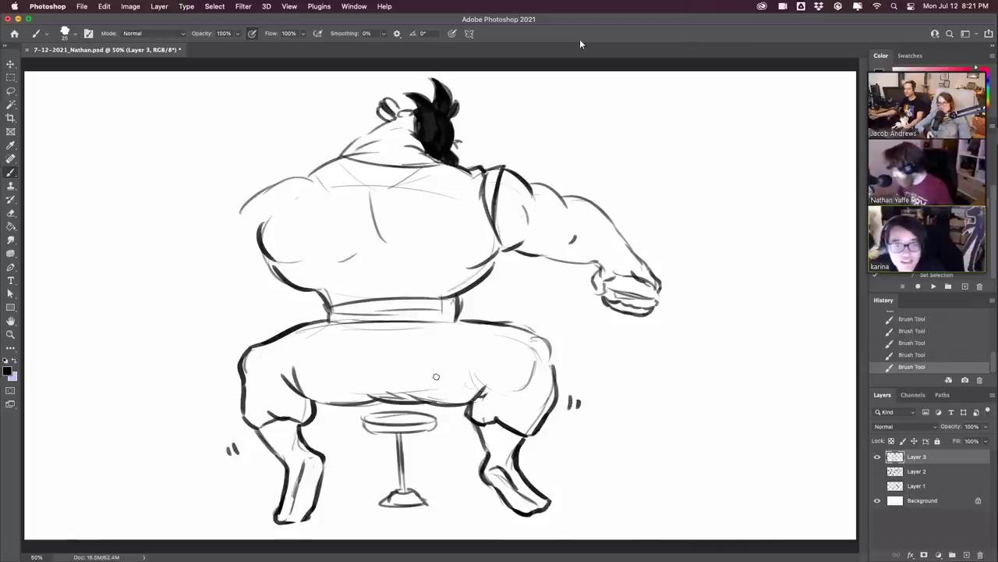
key("e")
left_click_drag(340, 323, 427, 322)
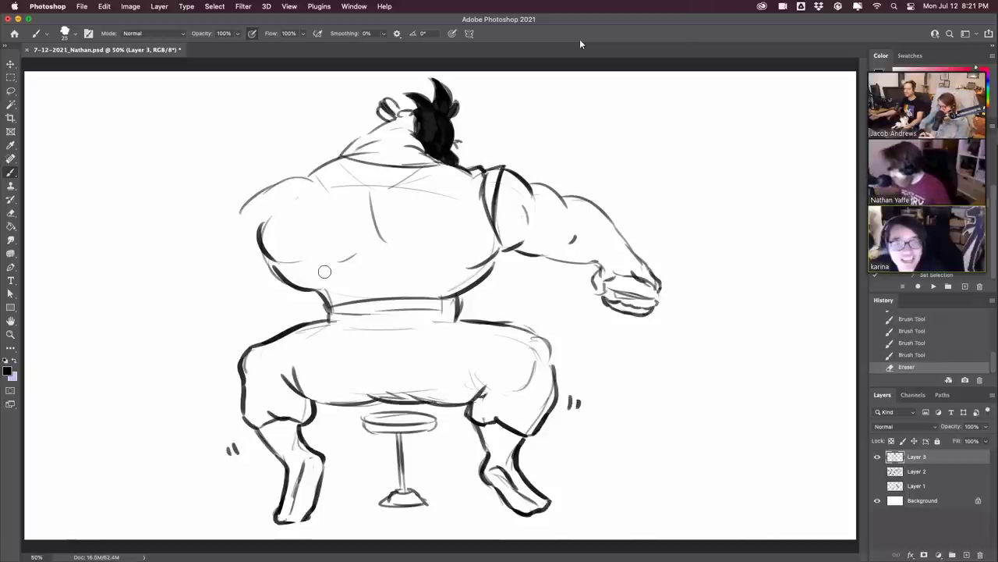
key("b")
left_click_drag(326, 320, 410, 318)
mouse_move(388, 320)
left_mouse_down()
mouse_move(493, 326)
mouse_move(462, 320)
left_mouse_up()
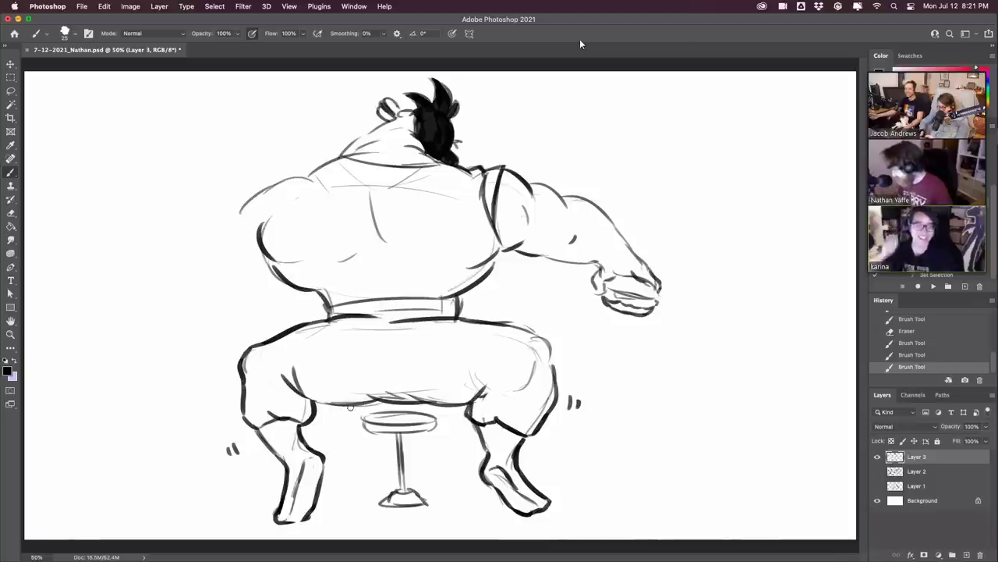
- Draw a short hanging band on each side of the stool seat and add crease lines on the lower back
mouse_move(349, 407)
left_mouse_down()
mouse_move(339, 447)
mouse_move(352, 448)
left_mouse_up()
left_click_drag(353, 446, 360, 406)
left_click_drag(444, 407, 447, 442)
mouse_move(443, 410)
left_mouse_down()
mouse_move(452, 443)
mouse_move(461, 440)
left_mouse_up()
left_click_drag(466, 405, 458, 440)
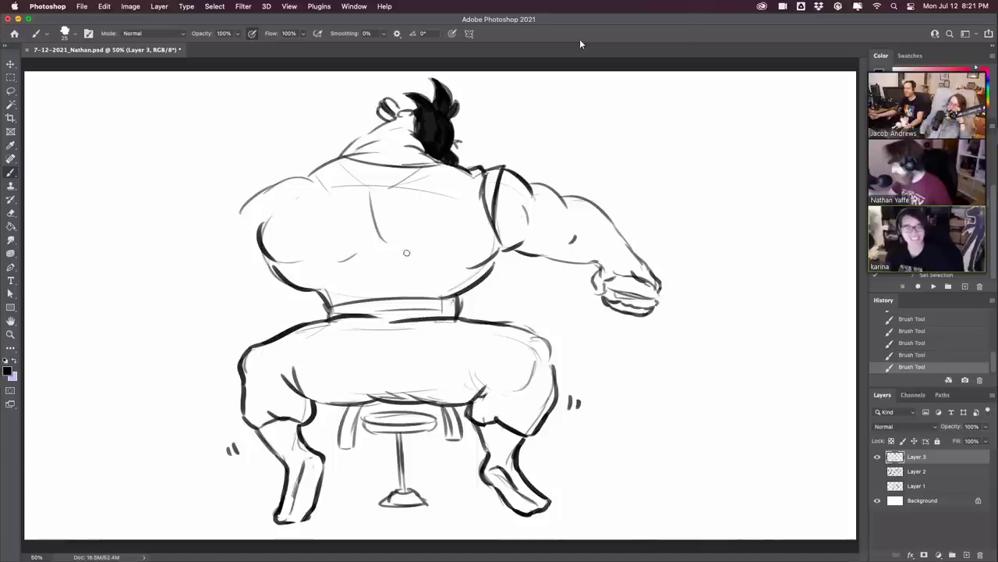
mouse_move(399, 252)
left_mouse_down()
mouse_move(439, 270)
mouse_move(428, 270)
left_mouse_up()
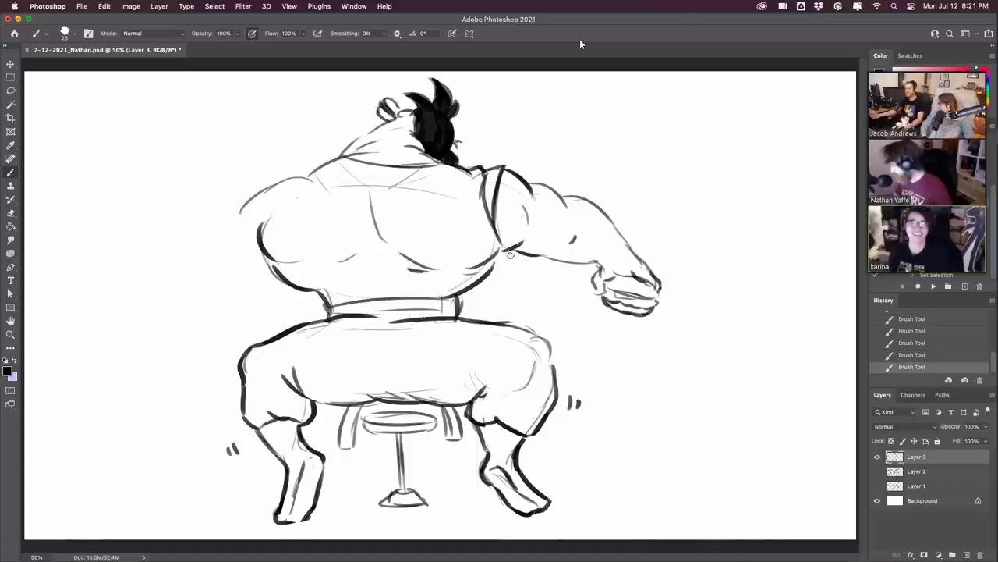
- Thicken the back's edge below the armpit and the shirt neckline, and erase the stray guide lines across the upper back
left_click_drag(498, 255, 482, 274)
left_click_drag(366, 154, 426, 153)
mouse_move(371, 151)
left_mouse_down()
mouse_move(389, 164)
mouse_move(352, 159)
left_mouse_up()
key("super+z")
mouse_move(428, 161)
left_mouse_down()
mouse_move(454, 162)
mouse_move(413, 176)
mouse_move(477, 182)
left_mouse_up()
key("e")
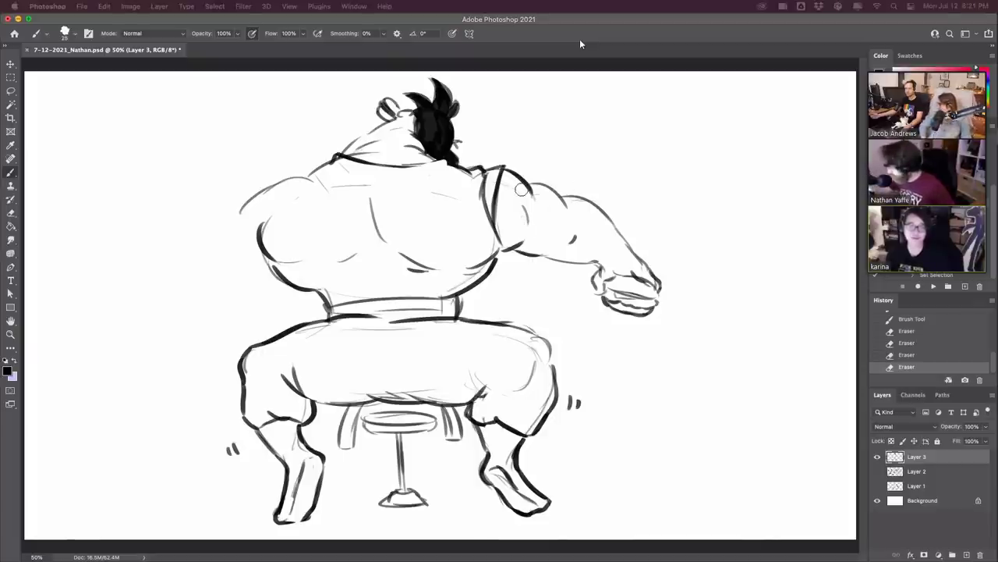
- Erase the faint lines inside the shoulder of the outstretched arm and redraw the shoulder muscle with thick contour strokes
mouse_move(528, 205)
left_mouse_down()
mouse_move(514, 207)
mouse_move(520, 214)
mouse_move(536, 193)
mouse_move(527, 218)
left_mouse_up()
key("super+z")
key("super+z")
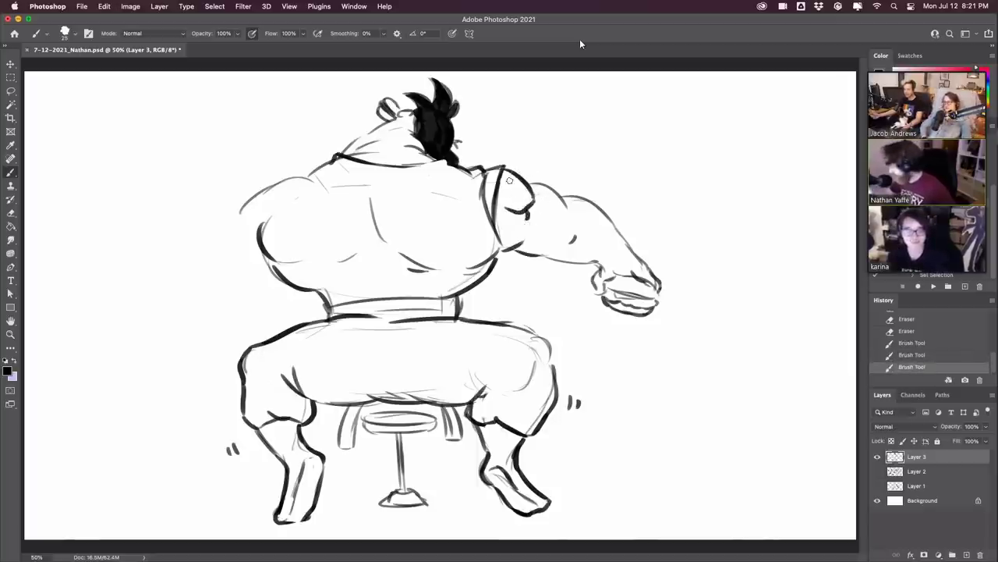
left_click_drag(513, 177, 515, 198)
key("e")
left_click_drag(512, 184, 518, 203)
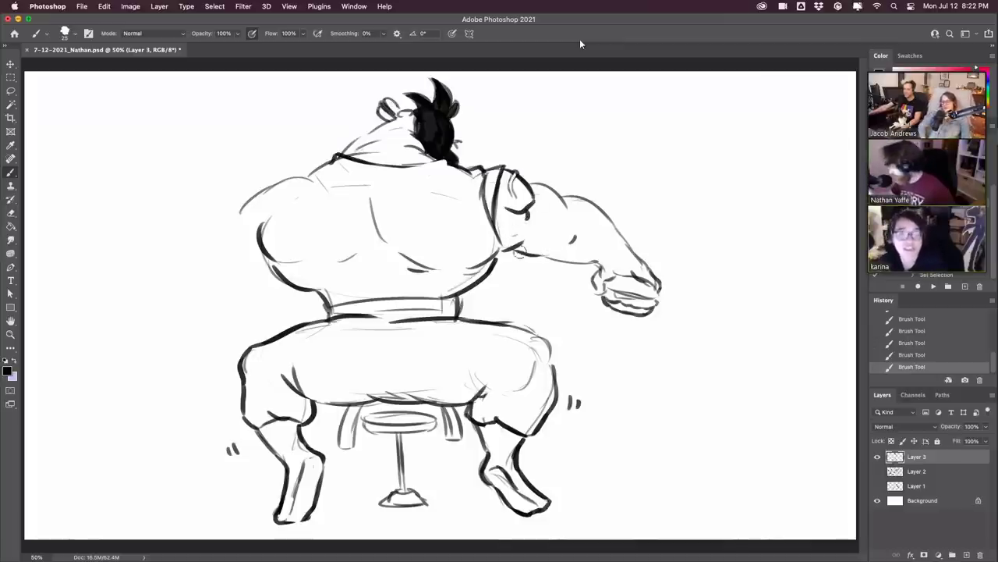
- Outline the outstretched arm's upper arm and forearm with thick, bulging muscle contours down to the wristband
mouse_move(518, 252)
left_mouse_down()
mouse_move(532, 234)
mouse_move(524, 228)
mouse_move(553, 219)
left_mouse_up()
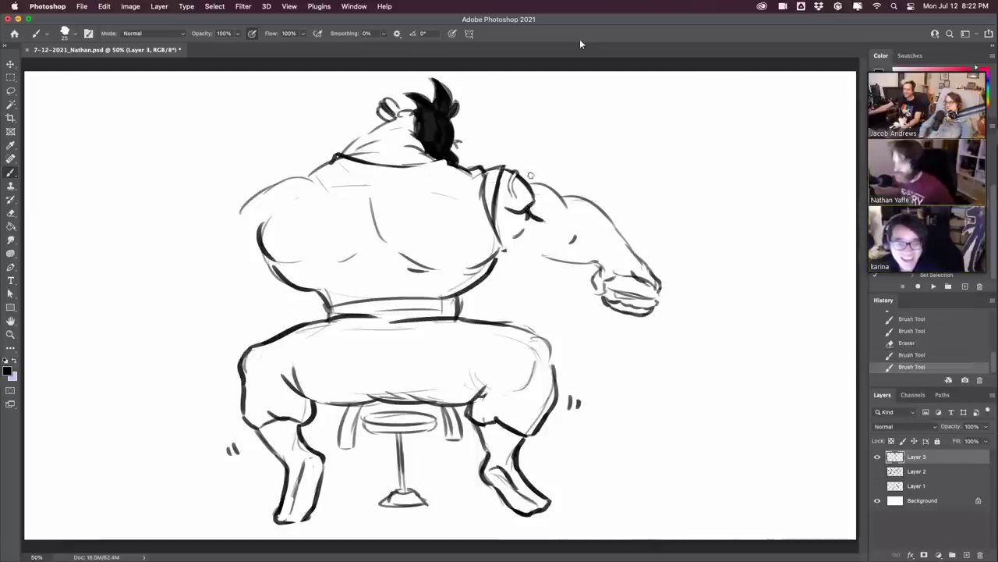
mouse_move(529, 185)
left_mouse_down()
mouse_move(613, 219)
mouse_move(572, 227)
mouse_move(580, 231)
left_mouse_up()
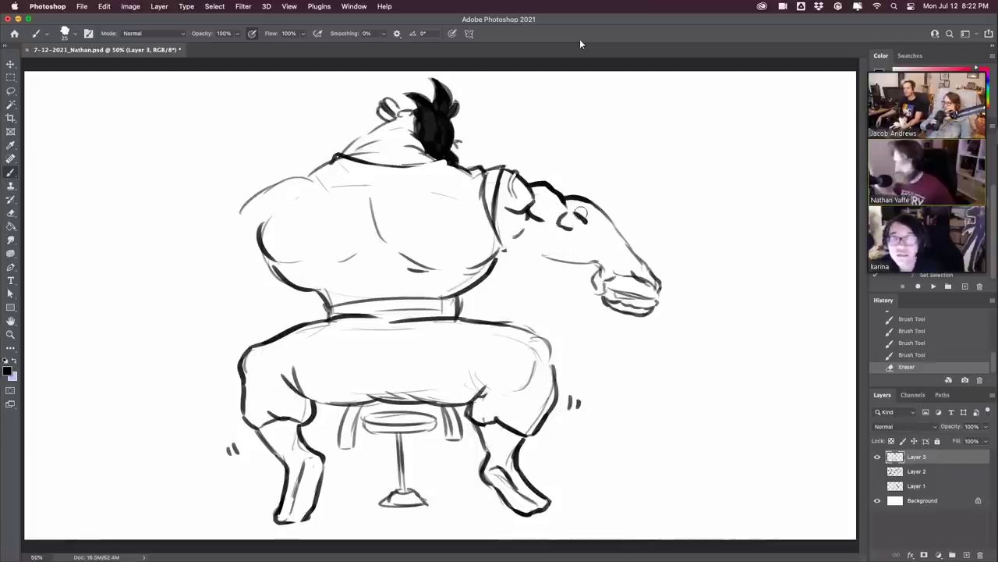
mouse_move(529, 252)
left_mouse_down()
mouse_move(568, 238)
mouse_move(514, 248)
mouse_move(538, 247)
mouse_move(522, 236)
mouse_move(503, 249)
mouse_move(524, 232)
left_mouse_up()
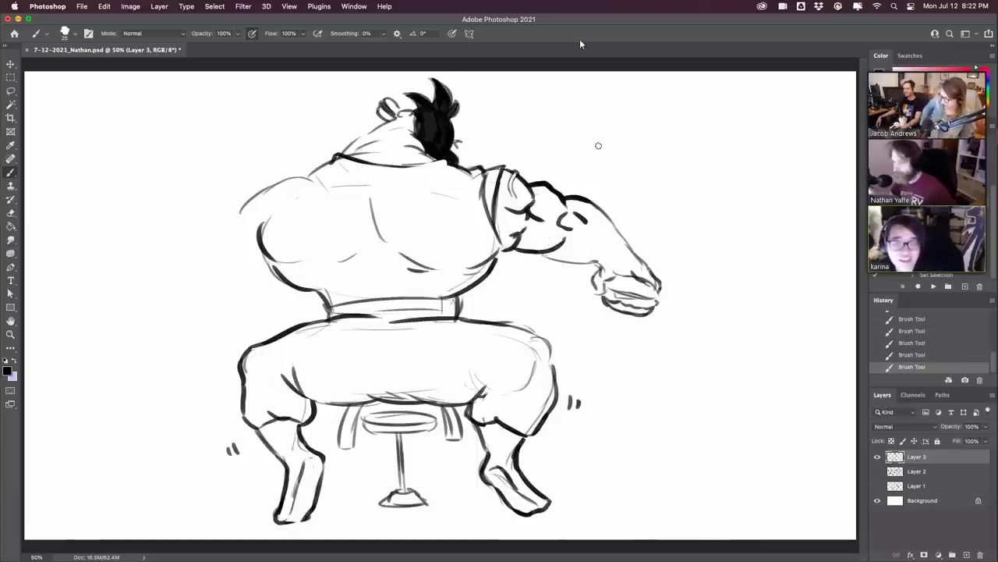
mouse_move(546, 254)
left_mouse_down()
mouse_move(579, 263)
mouse_move(632, 243)
mouse_move(631, 229)
mouse_move(616, 226)
mouse_move(622, 236)
left_mouse_up()
key("super+z")
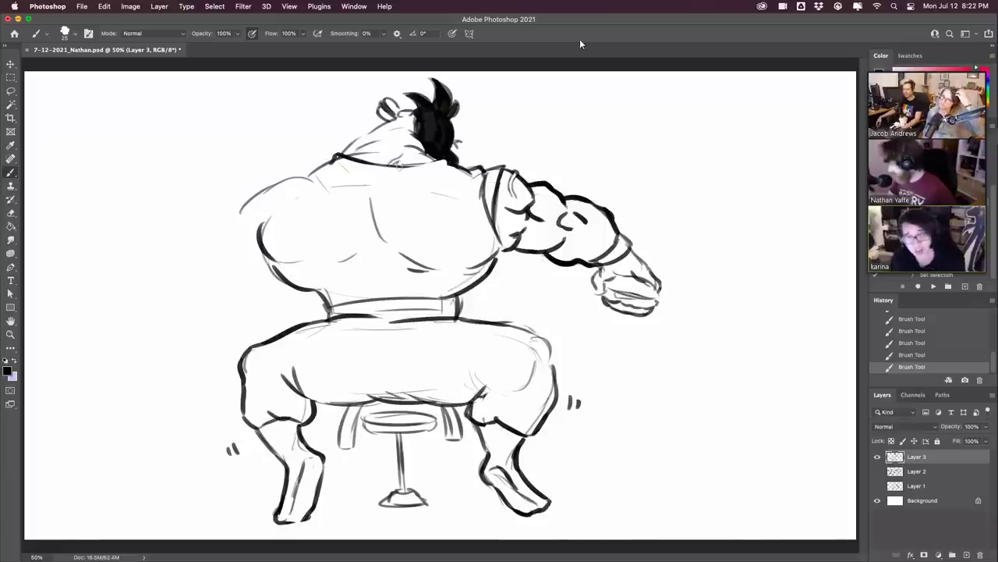
- Erase the sketchy lines around the neck and redraw its left-hand contour in thicker strokes, with small creases above the collar
mouse_move(362, 151)
left_mouse_down()
mouse_move(373, 155)
mouse_move(340, 166)
left_mouse_up()
left_click_drag(364, 175, 360, 160)
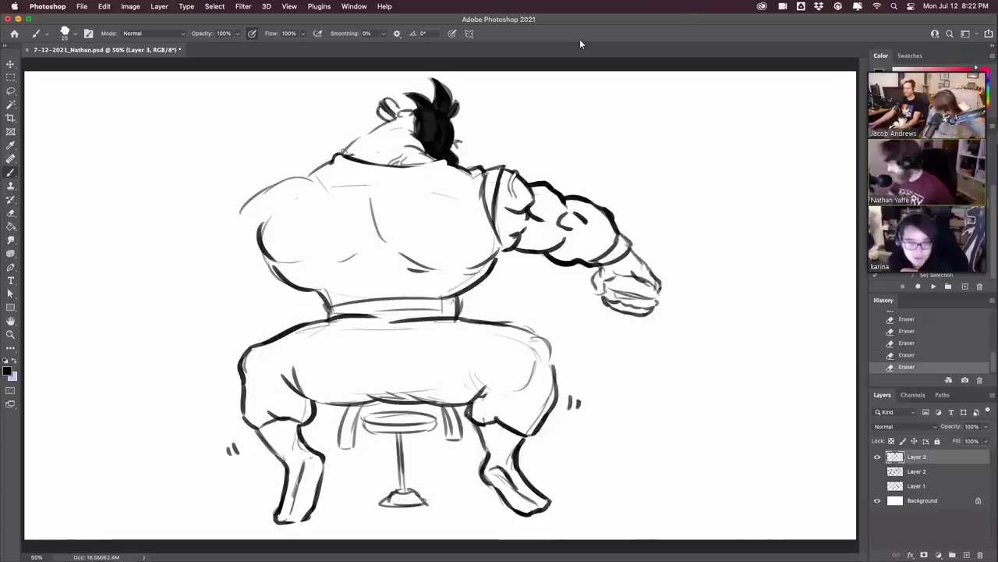
left_click_drag(342, 154, 386, 127)
key("ctrl+z")
key("ctrl+z")
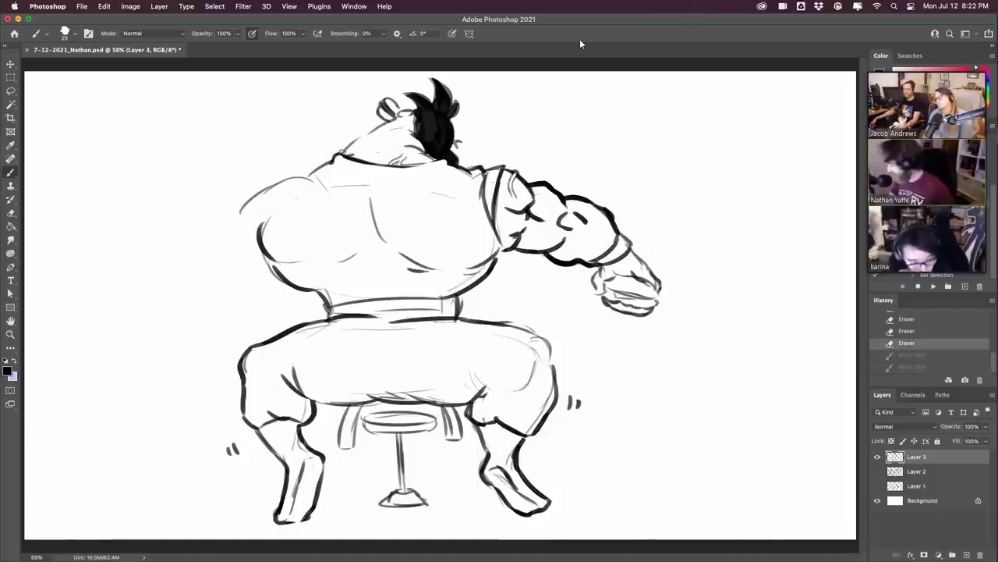
mouse_move(341, 154)
left_mouse_down()
mouse_move(381, 125)
mouse_move(357, 135)
mouse_move(376, 142)
mouse_move(357, 133)
mouse_move(346, 144)
left_mouse_up()
key("super+z")
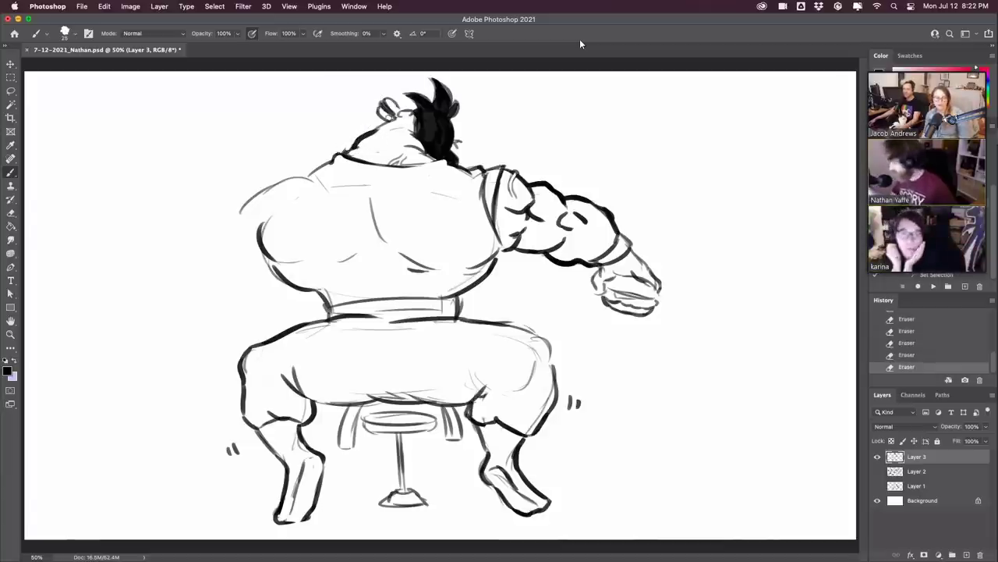
mouse_move(364, 137)
left_mouse_down()
mouse_move(420, 108)
mouse_move(399, 95)
mouse_move(417, 96)
mouse_move(409, 131)
mouse_move(415, 138)
mouse_move(416, 114)
mouse_move(411, 145)
mouse_move(426, 147)
mouse_move(418, 128)
mouse_move(425, 142)
mouse_move(402, 131)
mouse_move(414, 117)
mouse_move(397, 123)
mouse_move(390, 165)
mouse_move(392, 133)
left_mouse_up()
key("super+z")
key("super+z")
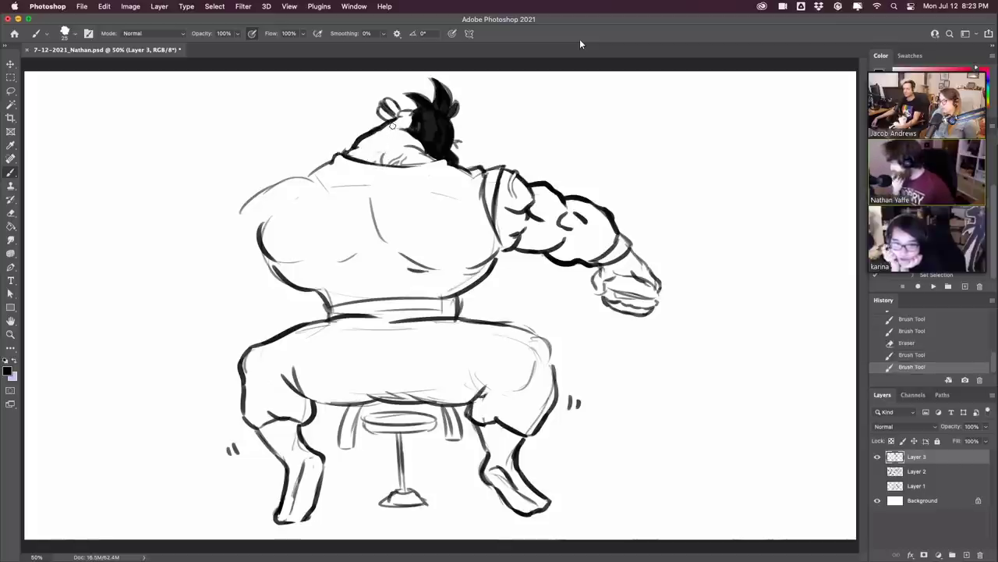
- Draw a double-lined circular emblem in the middle of the back and erase the old spine line inside it
left_click_drag(367, 200, 394, 256)
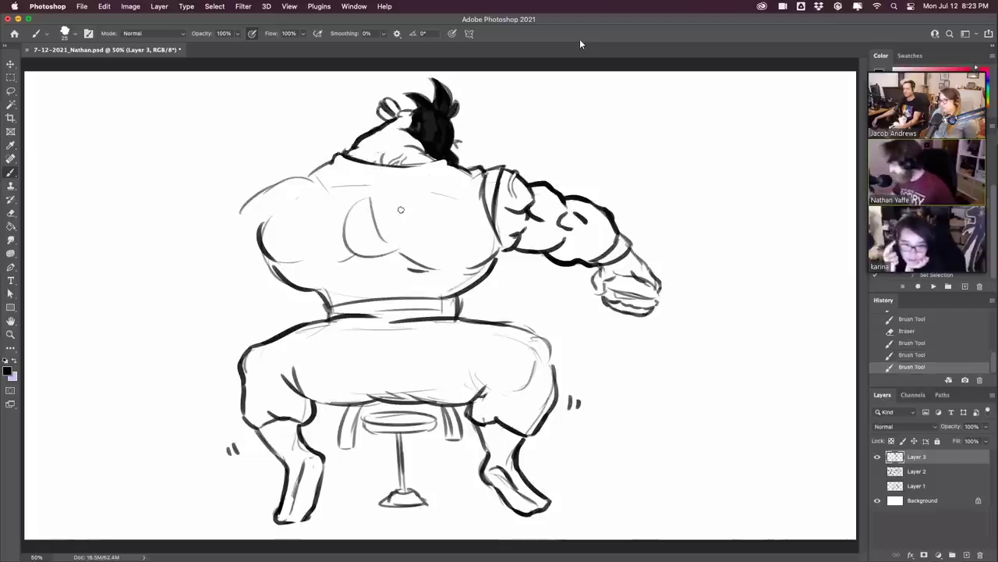
left_click_drag(397, 200, 407, 246)
left_click_drag(410, 220, 404, 246)
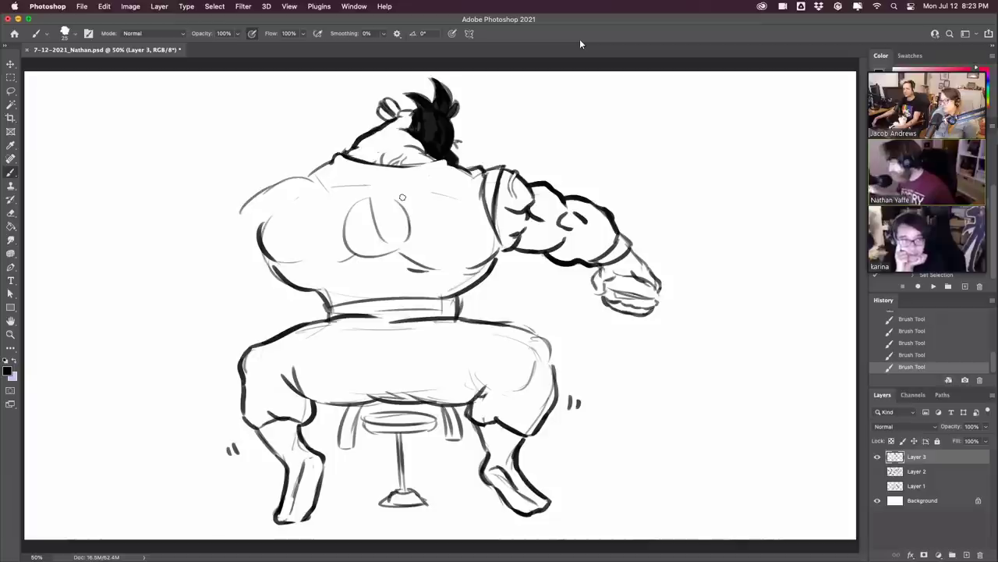
left_click_drag(375, 201, 394, 244)
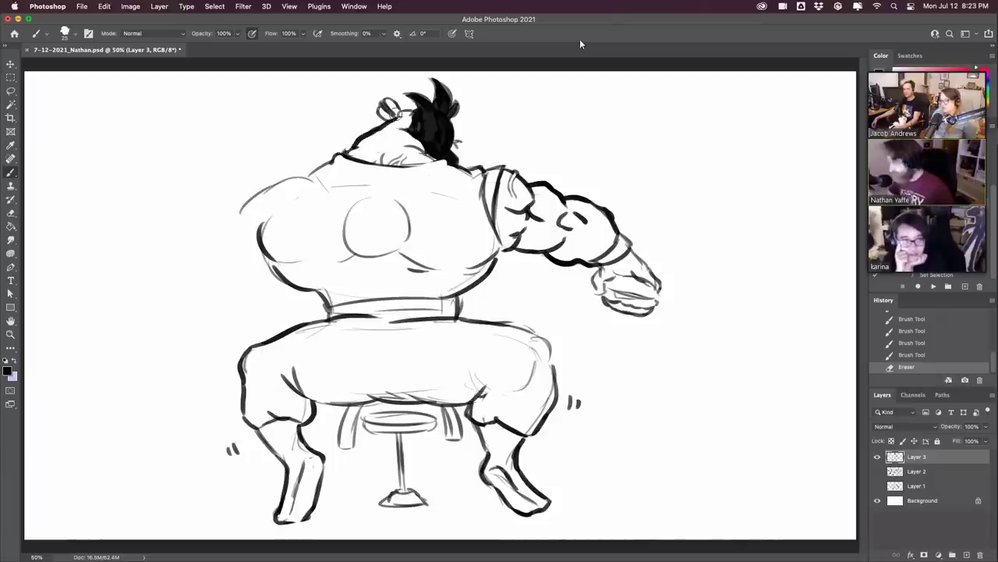
left_click_drag(362, 201, 386, 248)
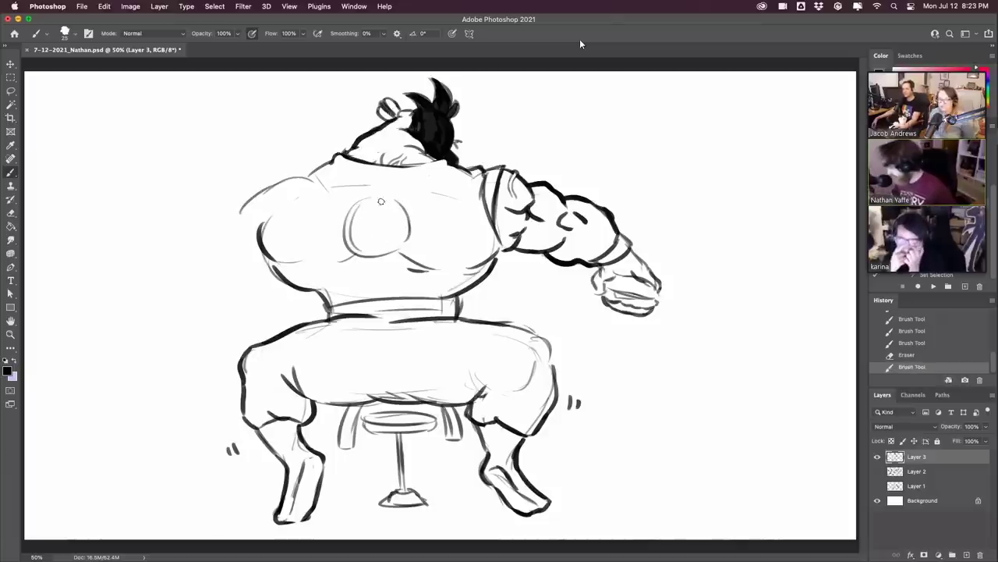
mouse_move(381, 198)
left_mouse_down()
mouse_move(404, 229)
mouse_move(391, 248)
left_mouse_up()
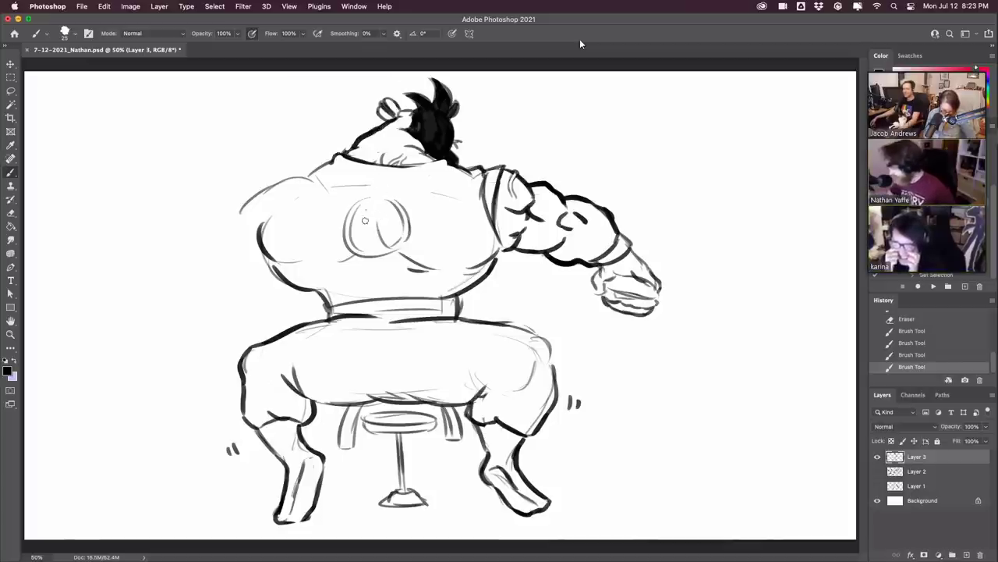
- Fill the circular back emblem with a symbol made of short curved strokes
left_click_drag(364, 211, 357, 236)
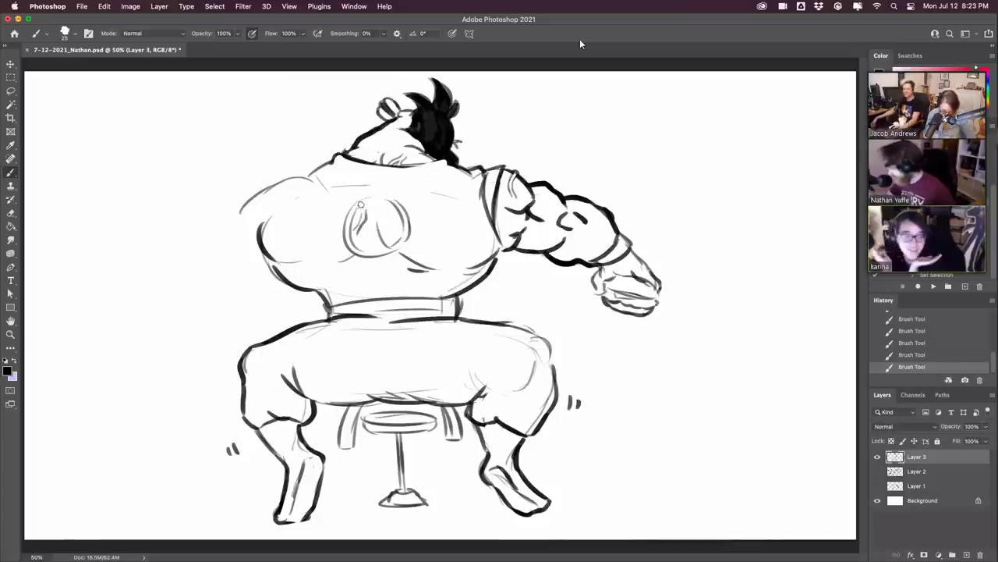
left_click_drag(378, 205, 372, 244)
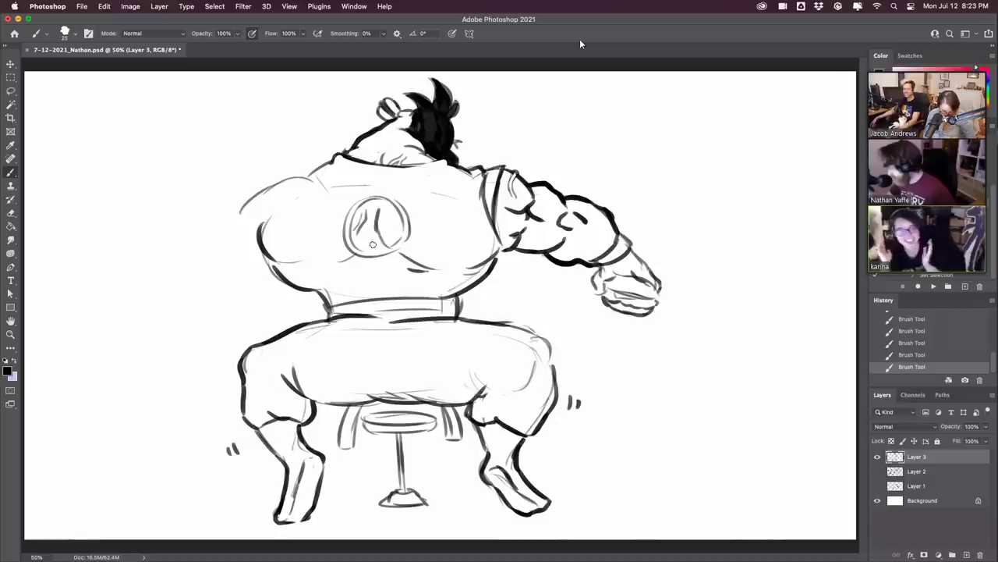
left_click_drag(388, 208, 397, 226)
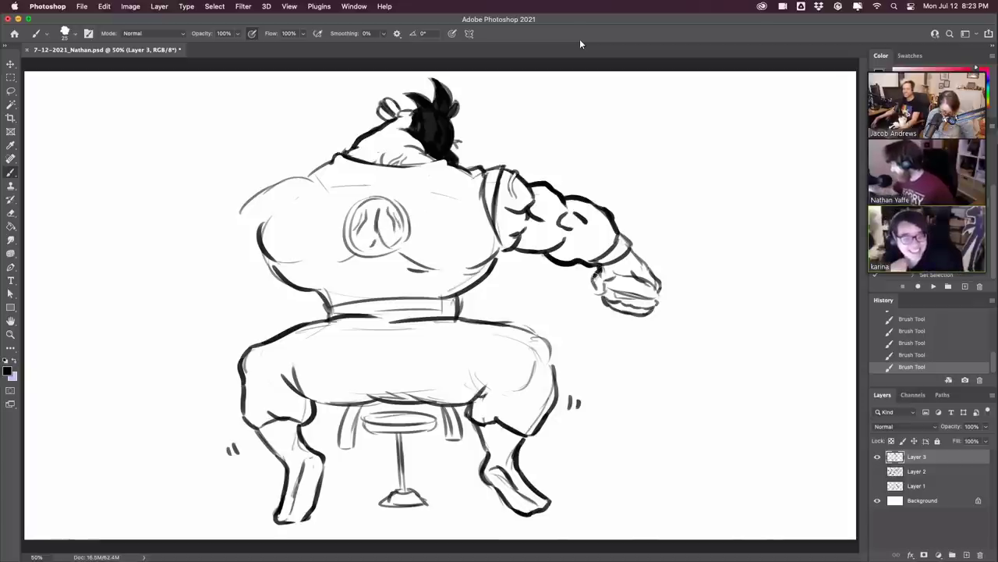
- Darken the outline of the outstretched hand, and thicken the right-hand knee contour and the creases on both trouser legs
mouse_move(598, 271)
left_mouse_down()
mouse_move(597, 294)
mouse_move(608, 279)
mouse_move(656, 275)
left_mouse_up()
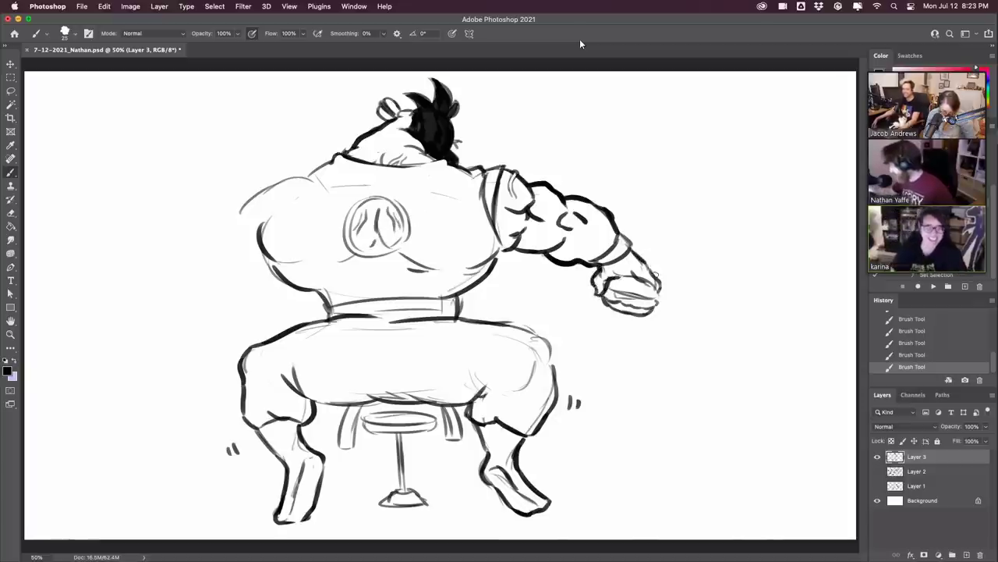
left_click_drag(512, 324, 550, 346)
left_click_drag(485, 390, 515, 382)
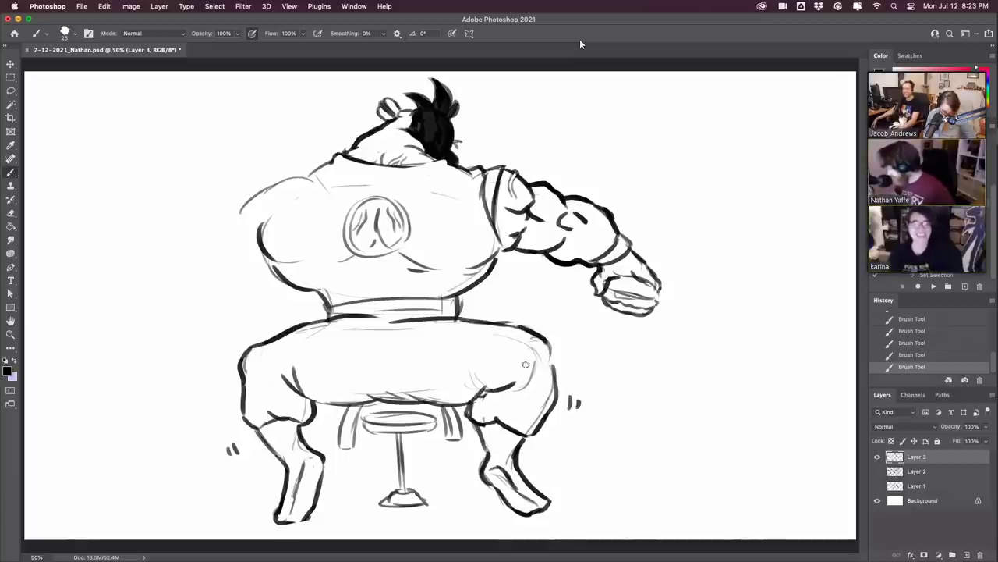
left_click_drag(283, 388, 299, 395)
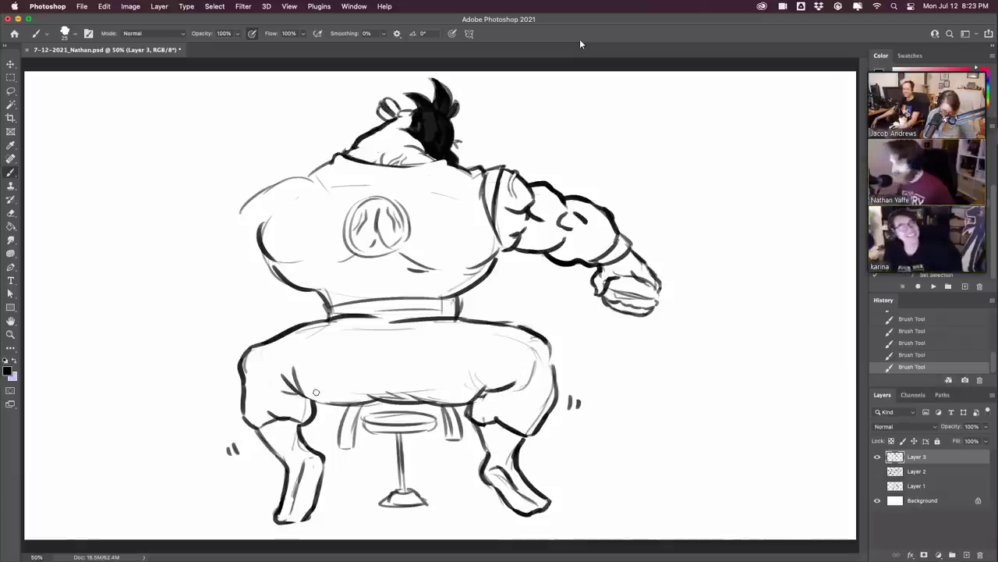
left_click_drag(247, 202, 333, 159)
key("super+z")
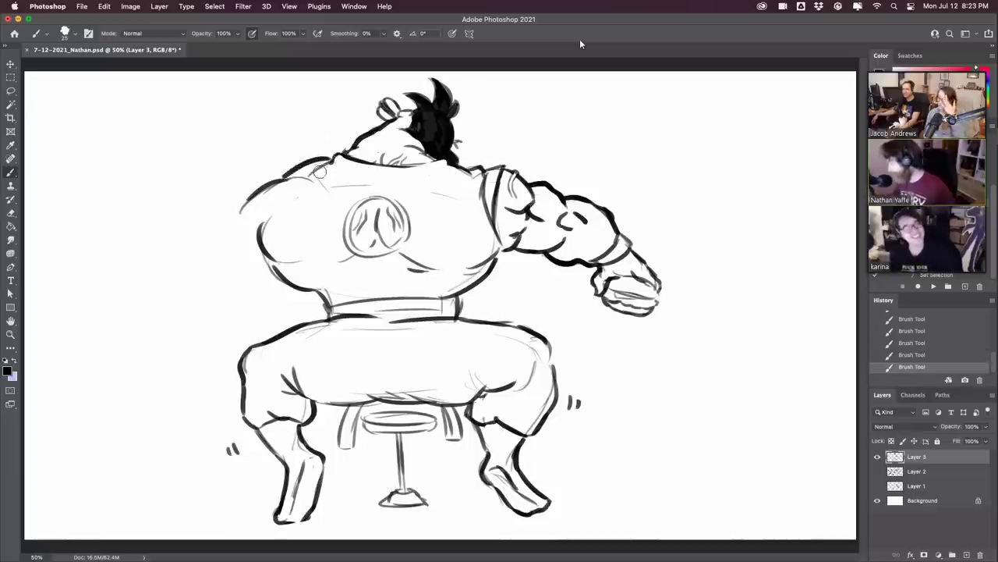
key("ctrl+z")
- Erase and lightly resketch the left-hand shoulder line, and rework both side edges of the back in thick strokes
left_click_drag(269, 189, 280, 181)
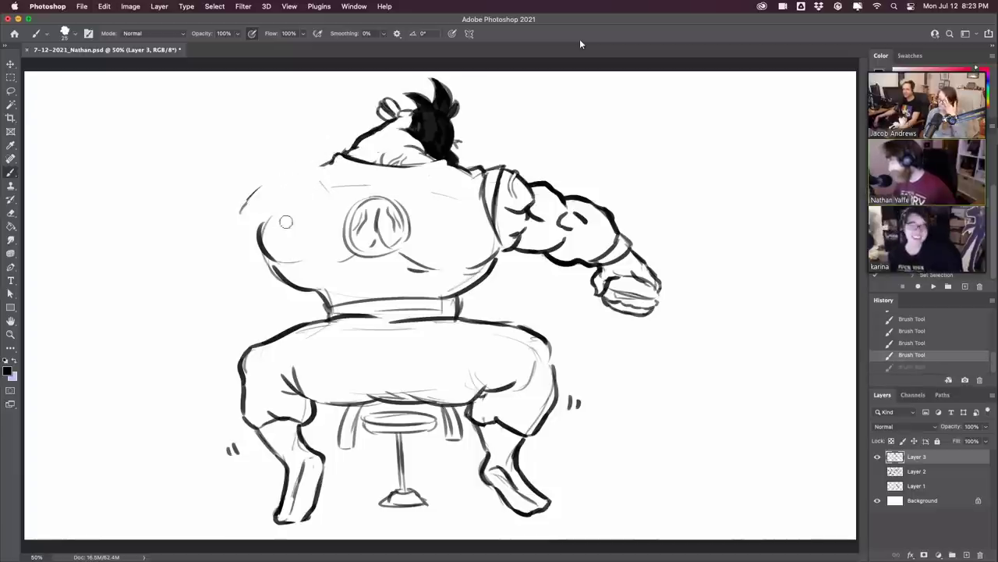
mouse_move(260, 224)
left_mouse_down()
mouse_move(271, 263)
mouse_move(323, 290)
mouse_move(277, 259)
mouse_move(303, 275)
left_mouse_up()
left_click_drag(502, 246, 474, 268)
left_click_drag(503, 242, 503, 254)
left_click_drag(288, 173, 321, 162)
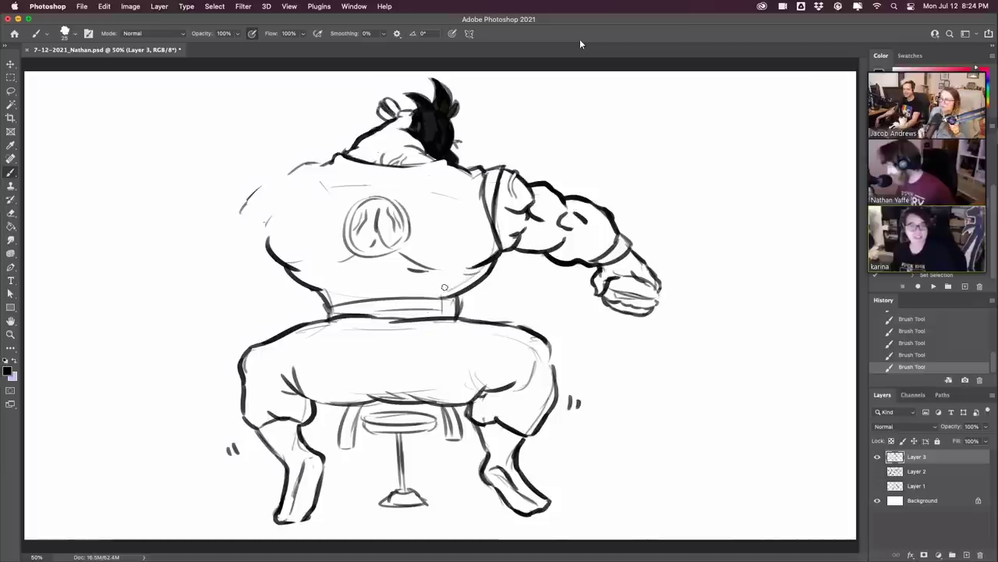
- Thicken both ends of the belt and shade the upper parts of the hanging bands beside the stool
left_click_drag(460, 297, 461, 319)
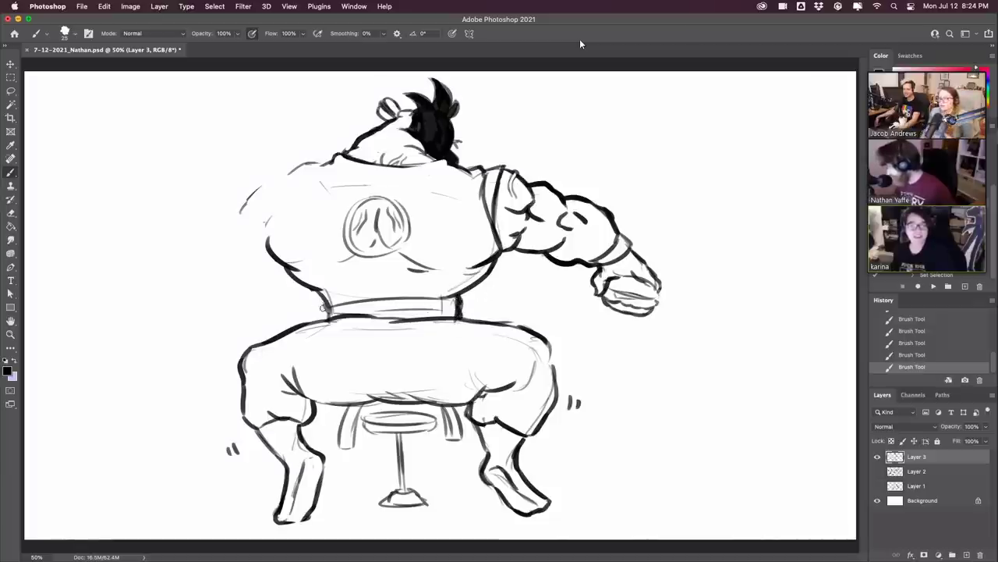
mouse_move(322, 300)
left_mouse_down()
mouse_move(327, 319)
mouse_move(375, 301)
left_mouse_up()
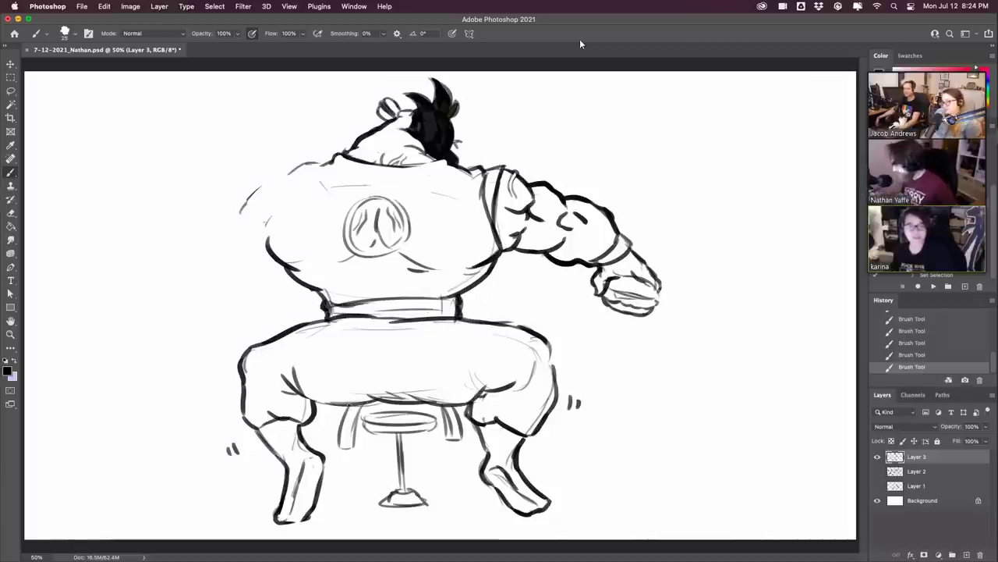
mouse_move(345, 415)
left_mouse_down()
mouse_move(359, 406)
mouse_move(343, 426)
left_mouse_up()
left_click_drag(458, 404, 445, 413)
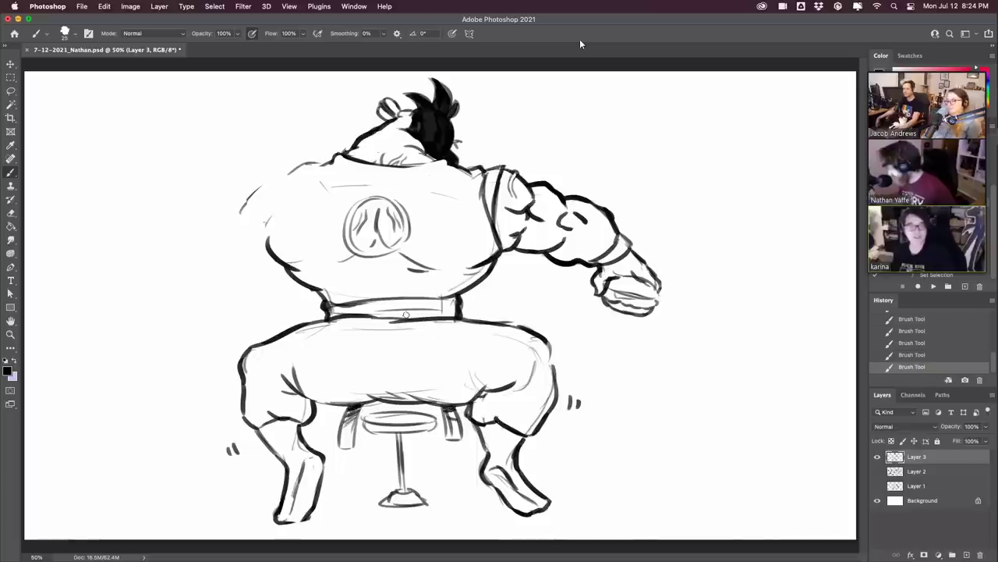
- Draw shirt folds just above the belt and curved crease lines across the lower back on both sides of the emblem
mouse_move(405, 314)
left_mouse_down()
mouse_move(395, 308)
mouse_move(455, 306)
left_mouse_up()
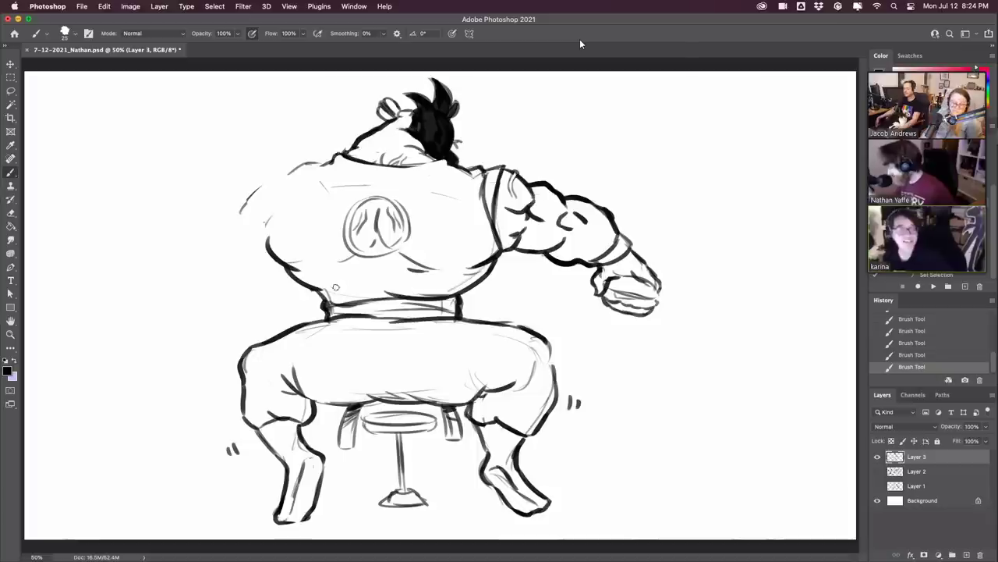
left_click_drag(335, 290, 359, 284)
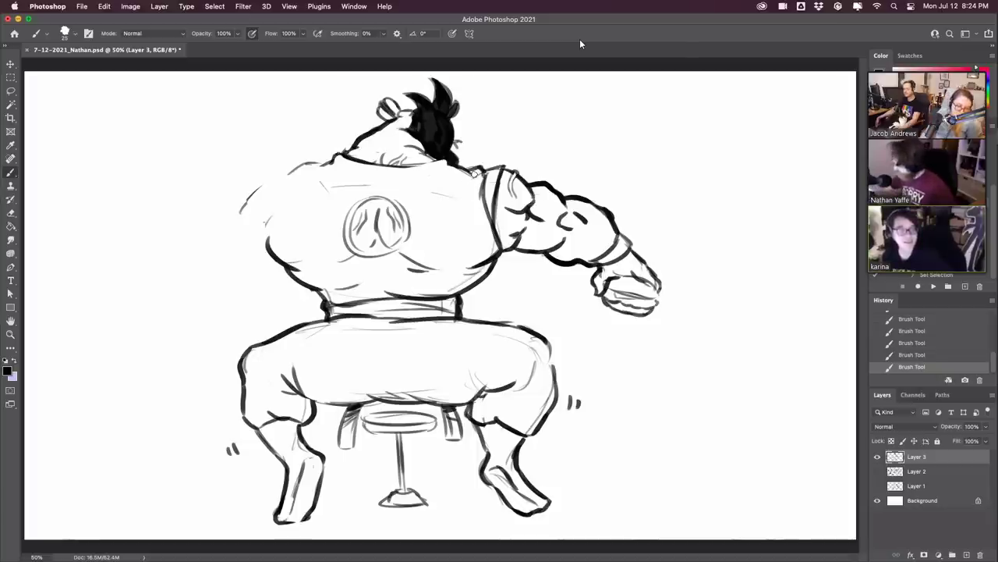
left_click_drag(452, 179, 471, 217)
key("super+z")
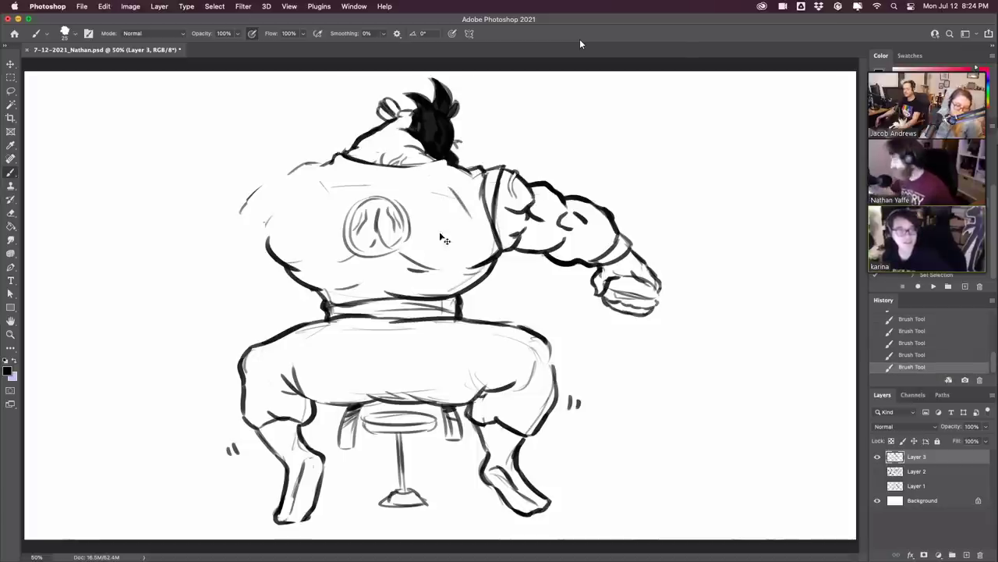
key("super+z")
left_click_drag(418, 250, 464, 259)
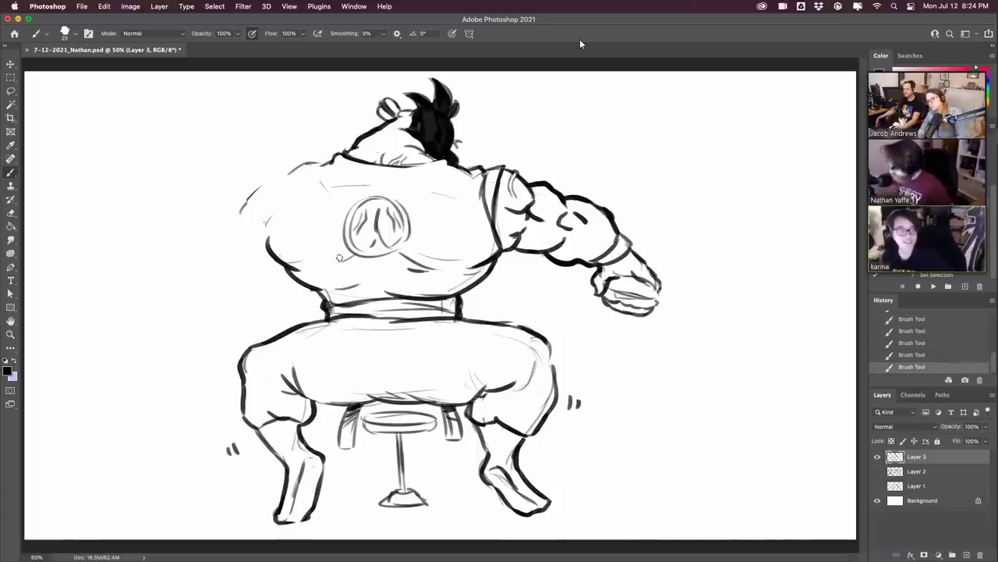
left_click_drag(339, 257, 281, 257)
- Darken the waistline below the belt and the left-hand part of the trouser line above the stool
left_click_drag(312, 326, 343, 319)
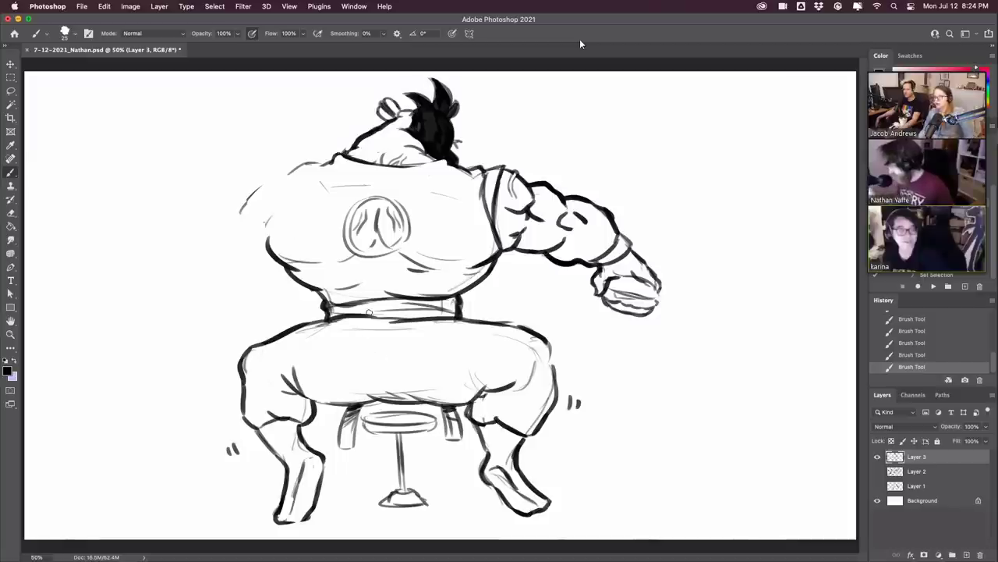
left_click_drag(310, 404, 370, 398)
left_click_drag(321, 457, 323, 490)
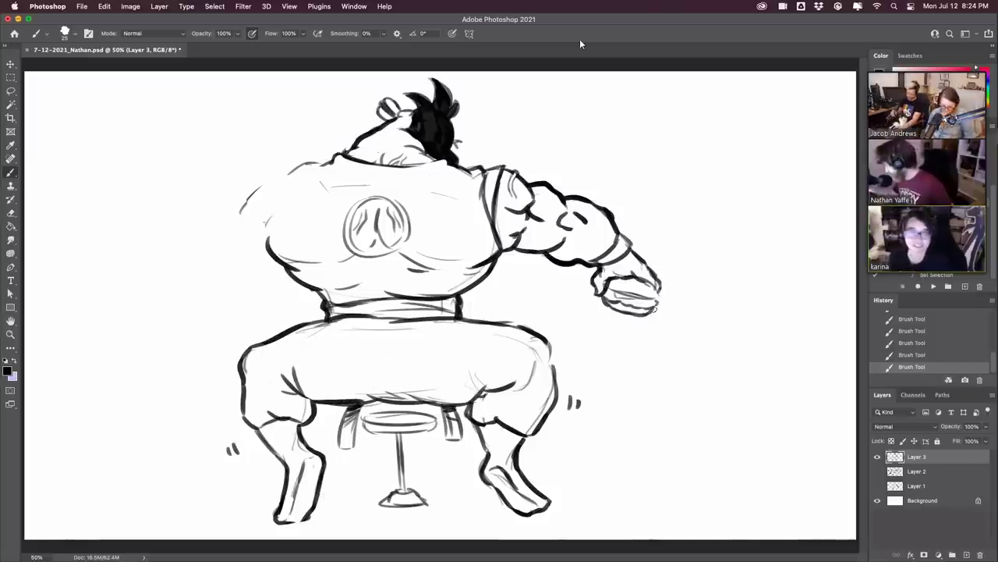
- Darken the burger held in the outstretched hand and draw sauce drips hanging beneath it, undoing unwanted strokes
key("super+z")
mouse_move(643, 322)
left_mouse_down()
mouse_move(648, 315)
mouse_move(644, 348)
mouse_move(637, 322)
mouse_move(645, 331)
mouse_move(653, 312)
mouse_move(627, 314)
left_mouse_up()
key("super+z")
key("super+z")
key("super+z")
key("super+z")
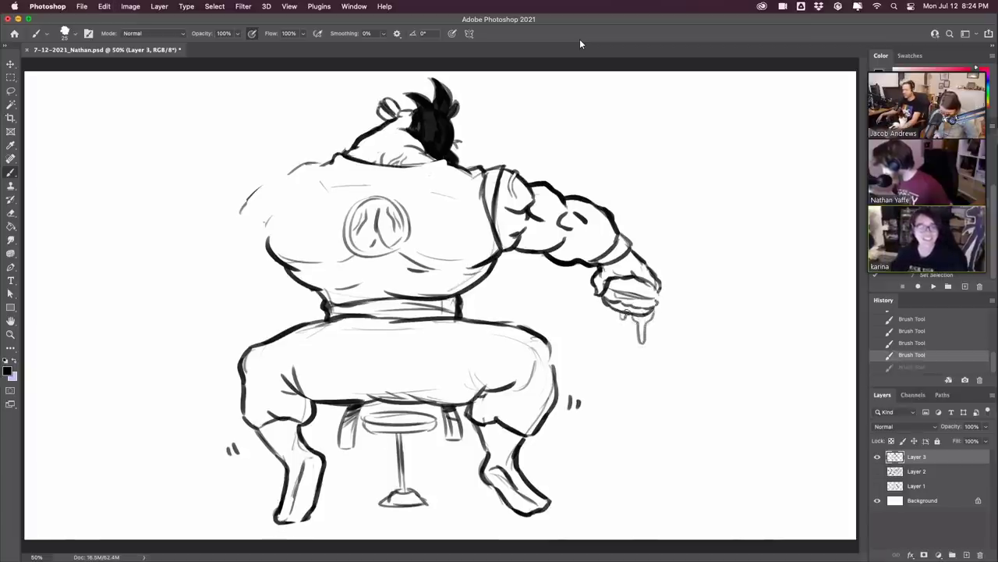
- Add a falling sauce drop beneath the burger's drips and darken the filling between the buns
left_click_drag(634, 354, 639, 355)
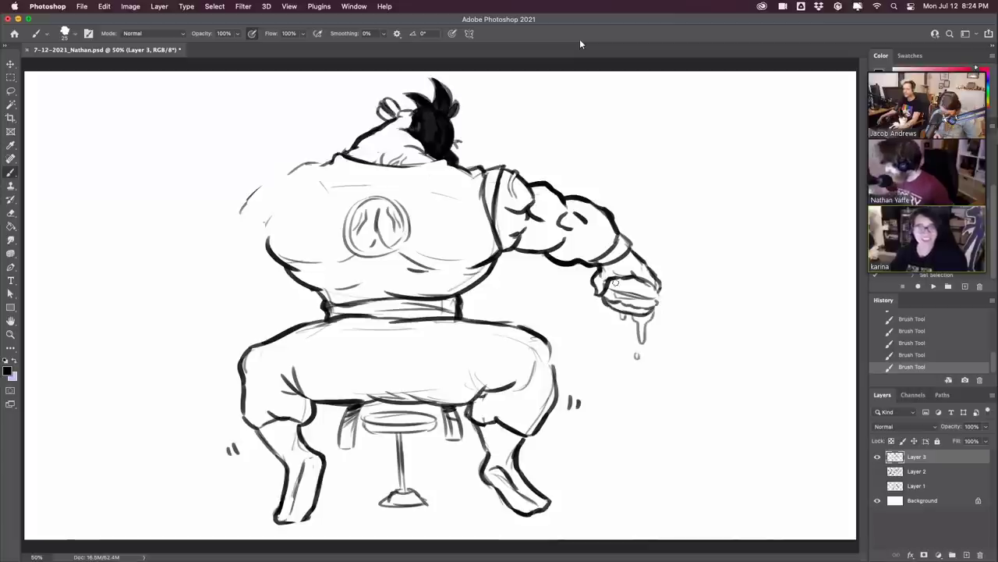
left_click_drag(607, 290, 660, 303)
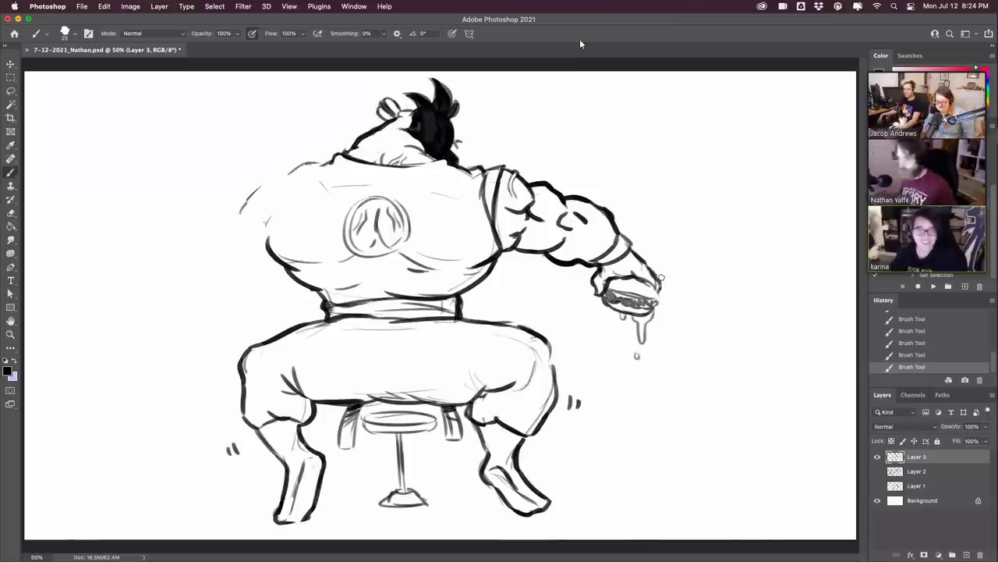
- Draw the left contour of the back from the ribs up to the shoulder in a bold line, undoing unwanted strokes
left_click_drag(267, 179, 314, 158)
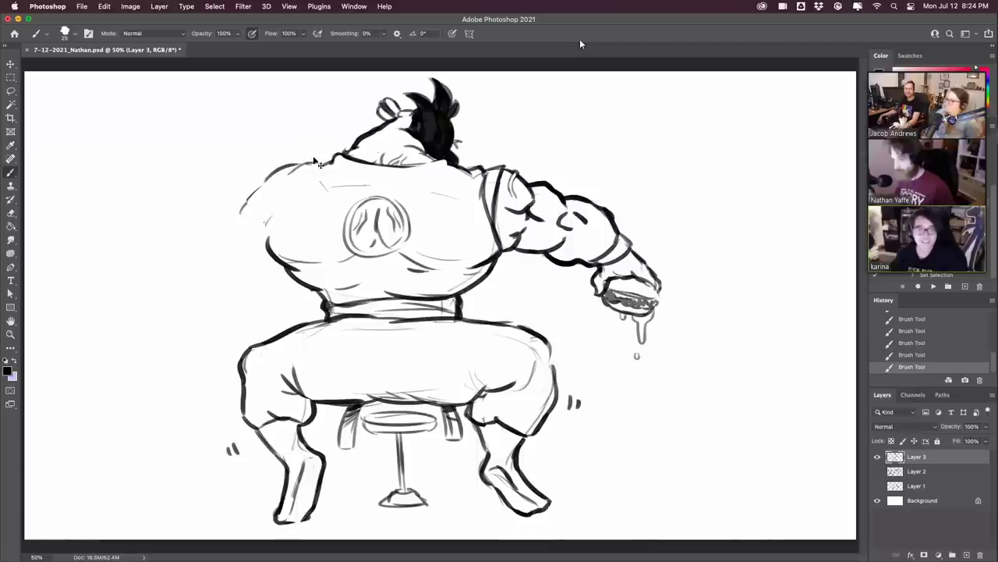
key("super+z")
left_click_drag(268, 237, 264, 209)
key("super+z")
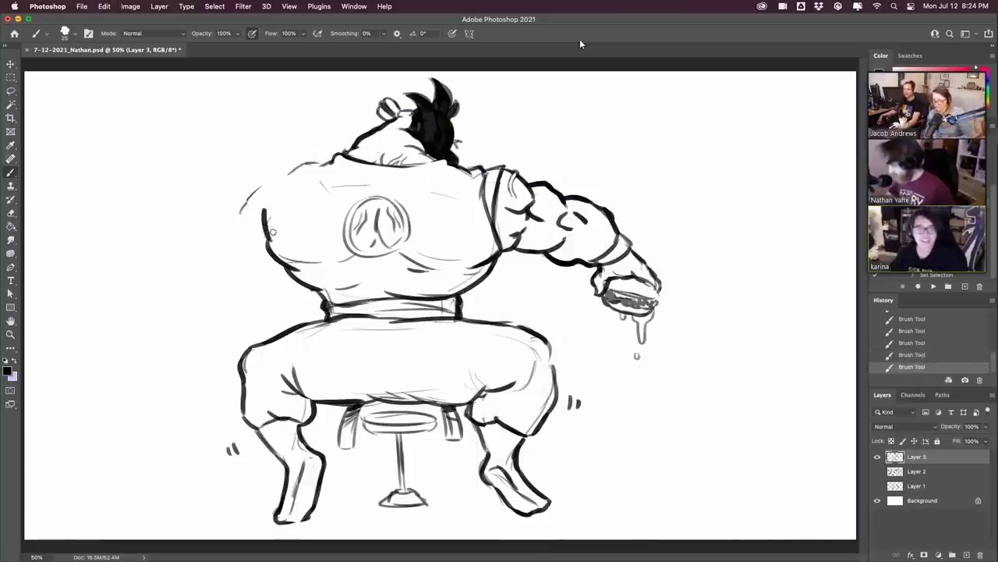
key("super+z")
left_click_drag(268, 253, 285, 169)
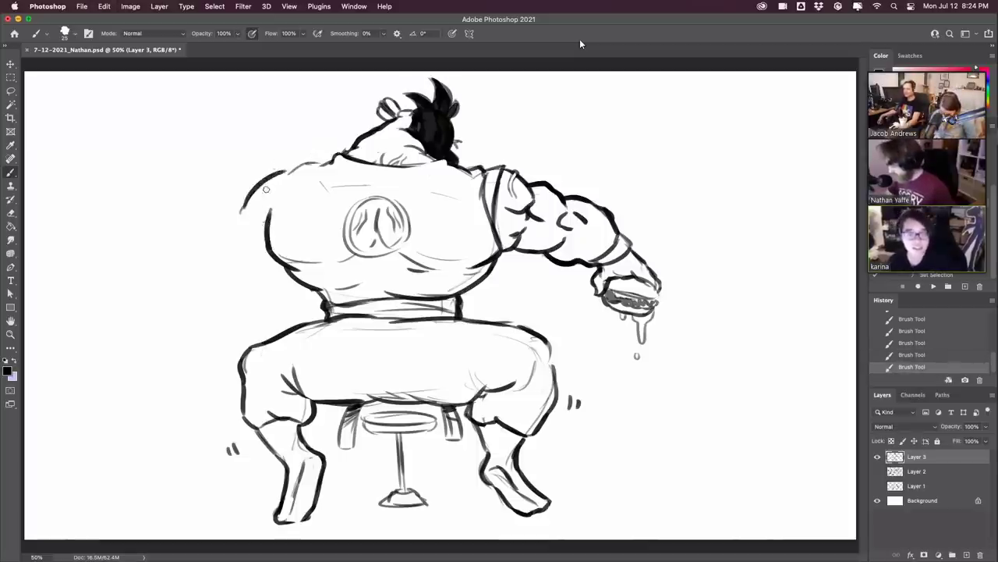
- Clean up the line end at the left shoulder and sketch the sleeve opening with small cloth folds
mouse_move(269, 211)
left_mouse_down()
mouse_move(290, 168)
mouse_move(249, 199)
mouse_move(257, 184)
left_mouse_up()
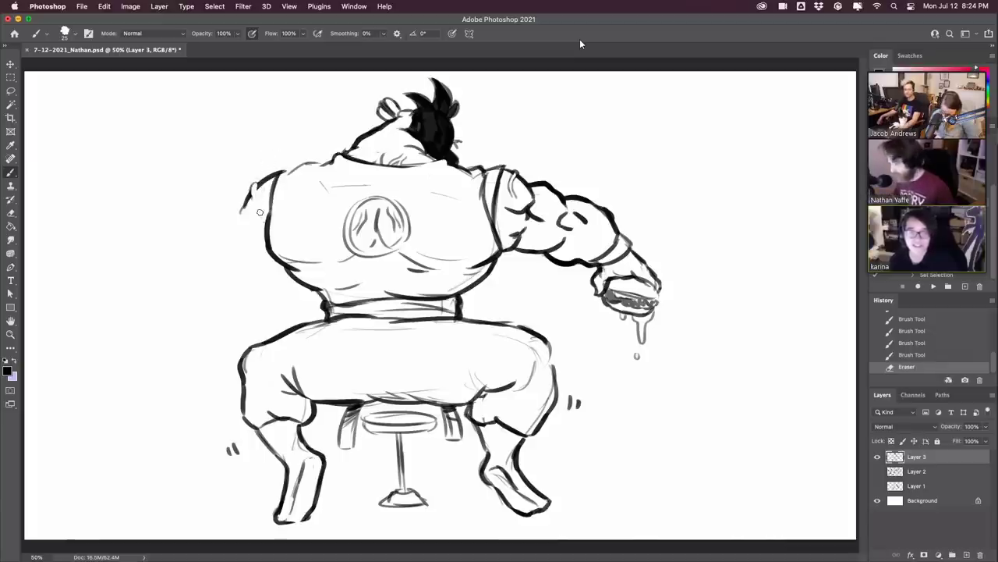
left_click_drag(256, 191, 253, 206)
mouse_move(251, 202)
left_mouse_down()
mouse_move(248, 213)
mouse_move(261, 209)
mouse_move(251, 189)
left_mouse_up()
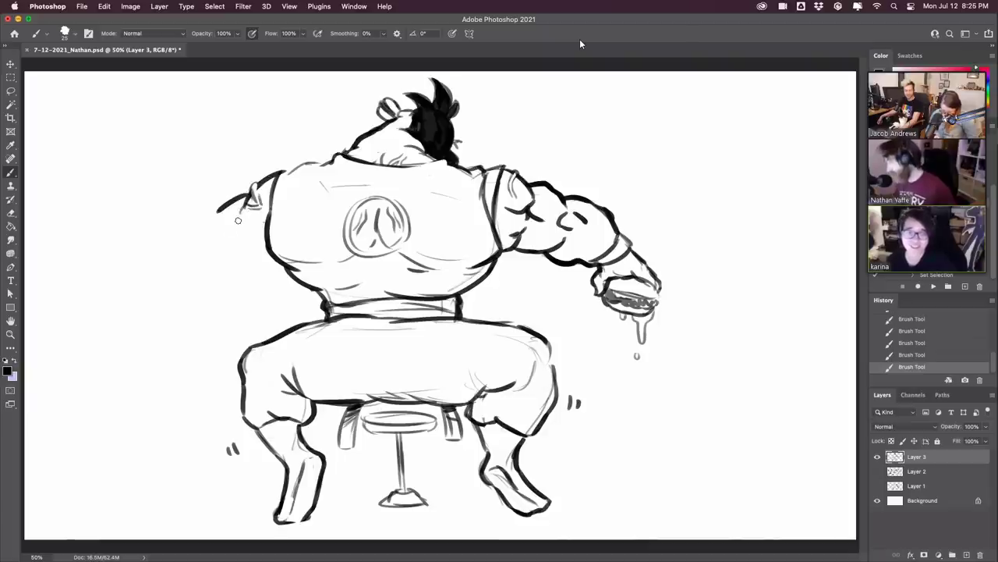
- Draw the upper and lower outlines of the left upper arm extending out from the sleeve, replacing unwanted strokes
key("super+z")
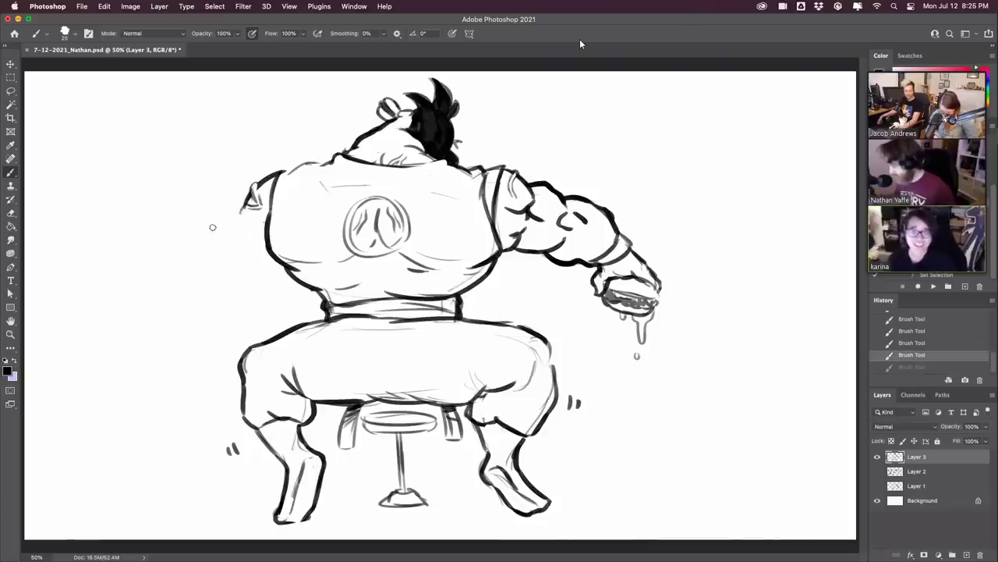
left_click_drag(212, 227, 256, 190)
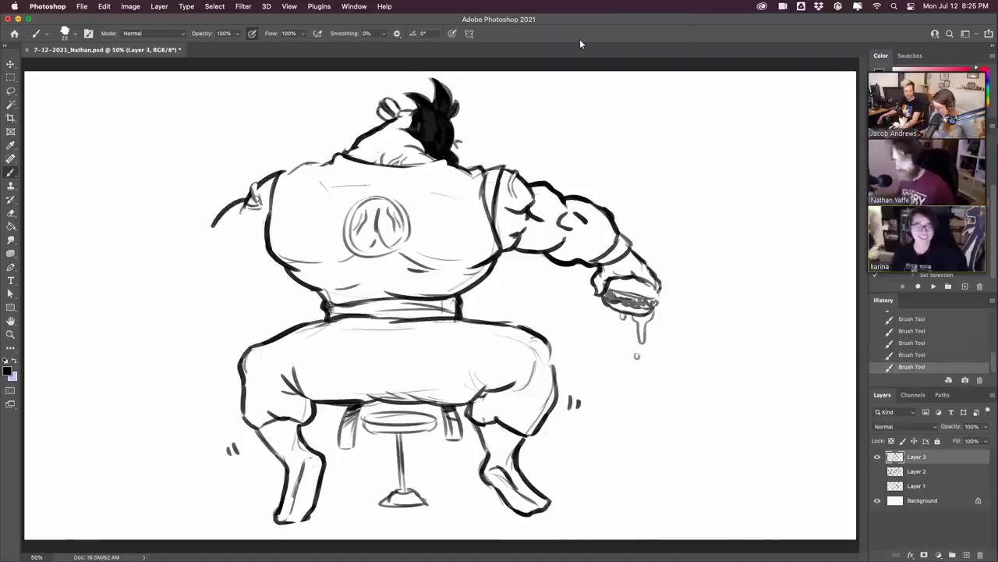
left_click_drag(229, 271, 287, 249)
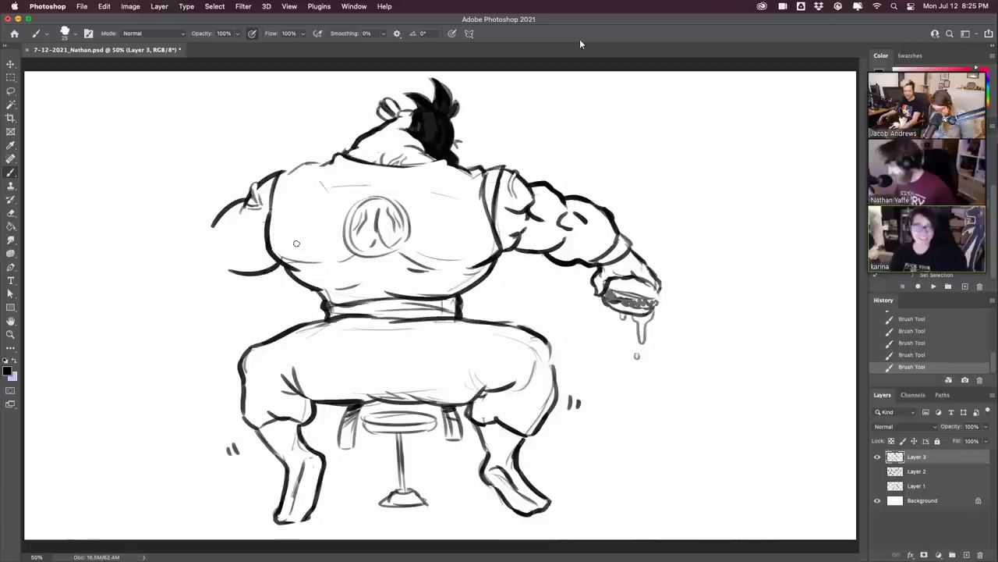
key("super+z")
left_click_drag(231, 273, 275, 258)
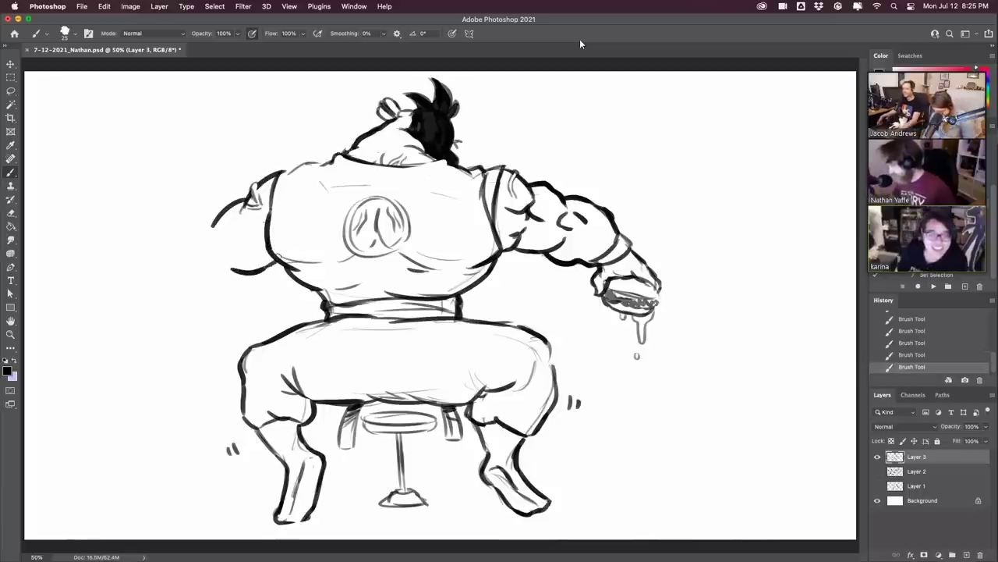
- Extend the left arm's outlines down along both sides of the forearm, redrawing the elbow bulge
left_click_drag(214, 218, 183, 249)
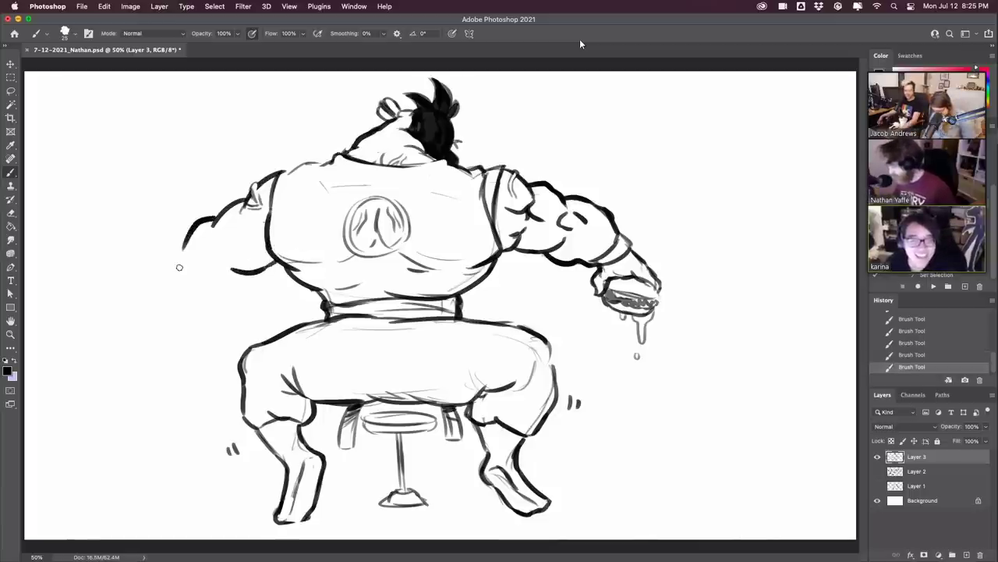
key("super+z")
left_click_drag(220, 216, 173, 248)
key("super+z")
mouse_move(214, 283)
left_mouse_down()
mouse_move(195, 226)
mouse_move(174, 247)
mouse_move(181, 238)
left_mouse_up()
key("e")
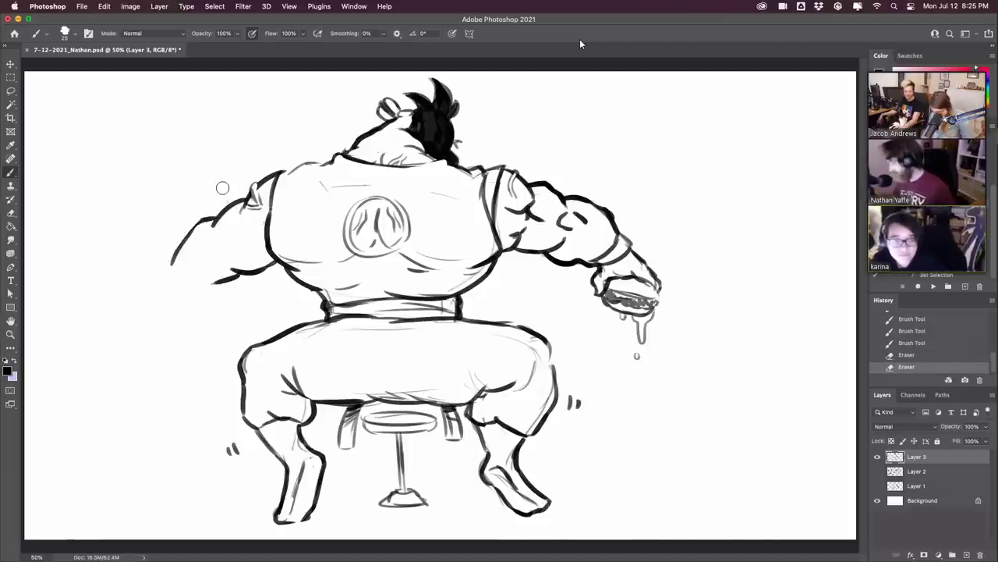
- Redraw the stool seat as a rounded cushion with a bolder outline, erasing the old inner lines
left_click_drag(373, 414, 365, 424)
left_click_drag(365, 419, 374, 432)
mouse_move(374, 414)
left_mouse_down()
mouse_move(437, 417)
mouse_move(376, 429)
left_mouse_up()
key("e")
left_click_drag(391, 426, 376, 431)
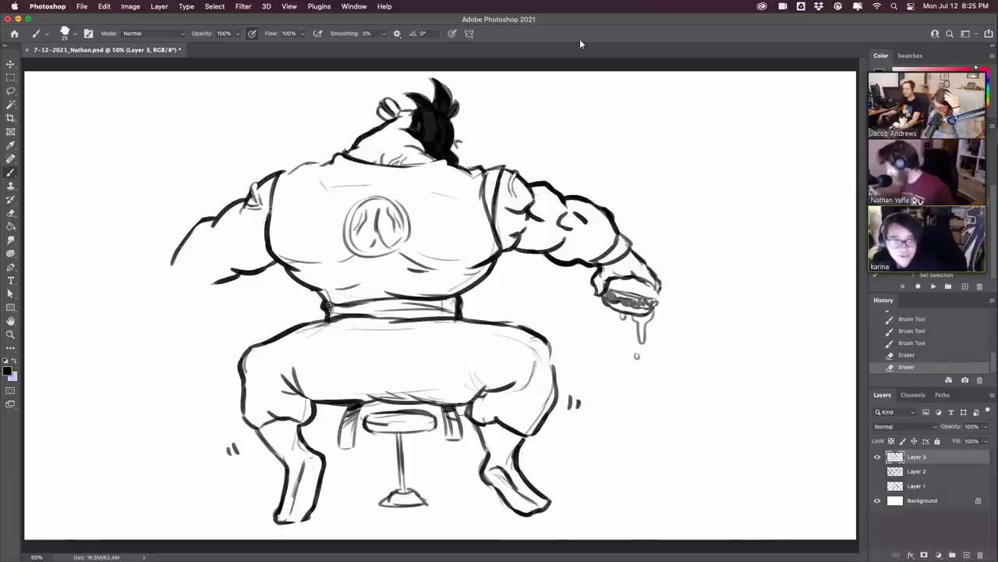
- Darken the shaded side of the stool's base and thicken its central post
mouse_move(430, 500)
left_mouse_down()
mouse_move(390, 500)
mouse_move(412, 481)
mouse_move(434, 498)
left_mouse_up()
key("b")
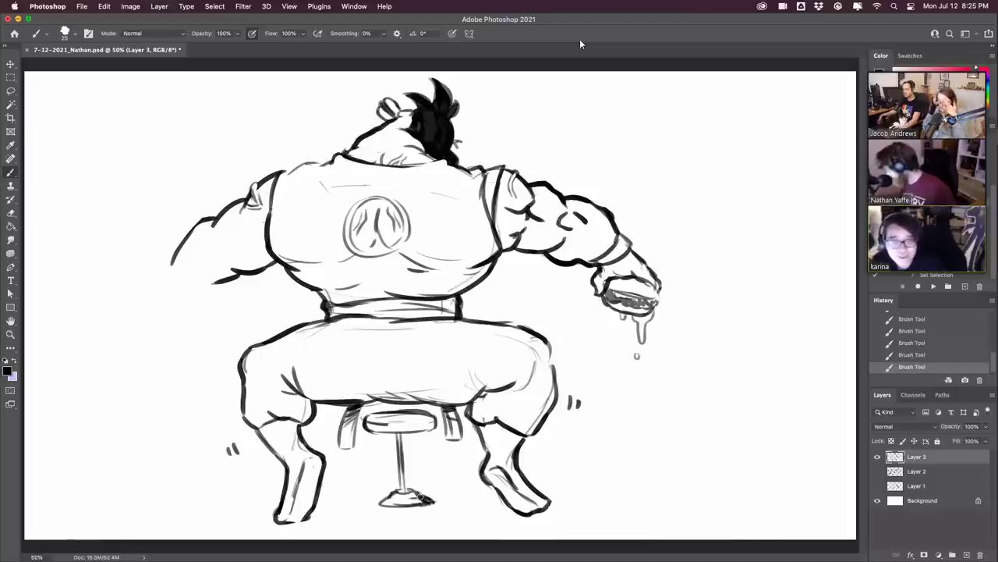
left_click_drag(402, 434, 405, 481)
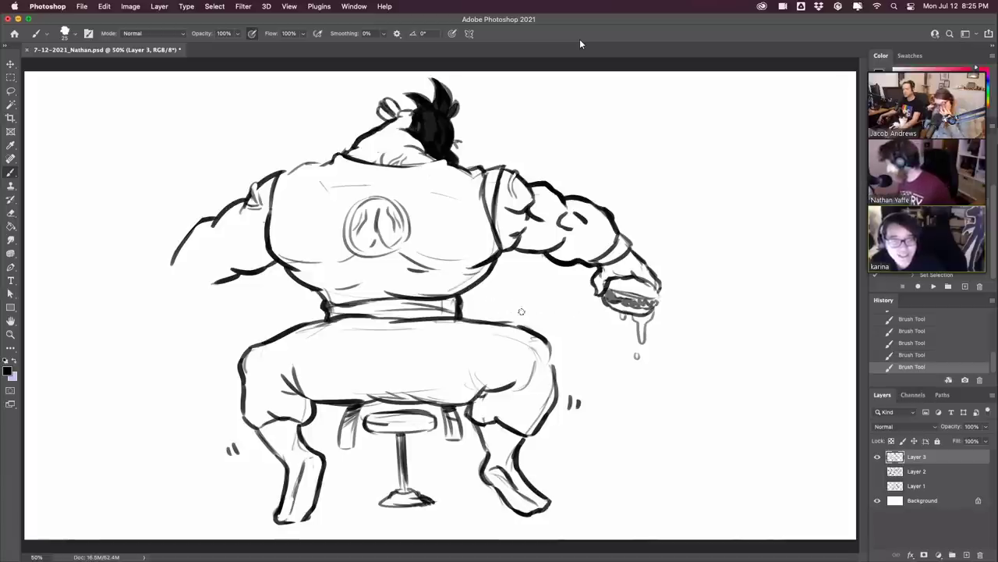
- Draw two long parallel horizontal counter lines from the figure's waist past the burger hand
mouse_move(475, 307)
left_mouse_down()
mouse_move(597, 314)
mouse_move(680, 305)
mouse_move(662, 309)
mouse_move(839, 311)
left_mouse_up()
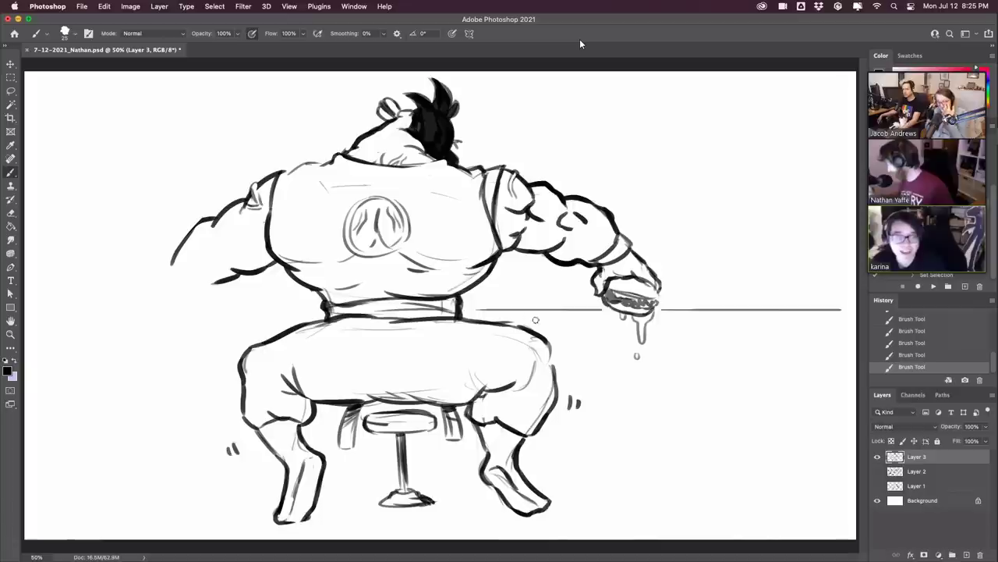
left_click_drag(531, 319, 833, 317)
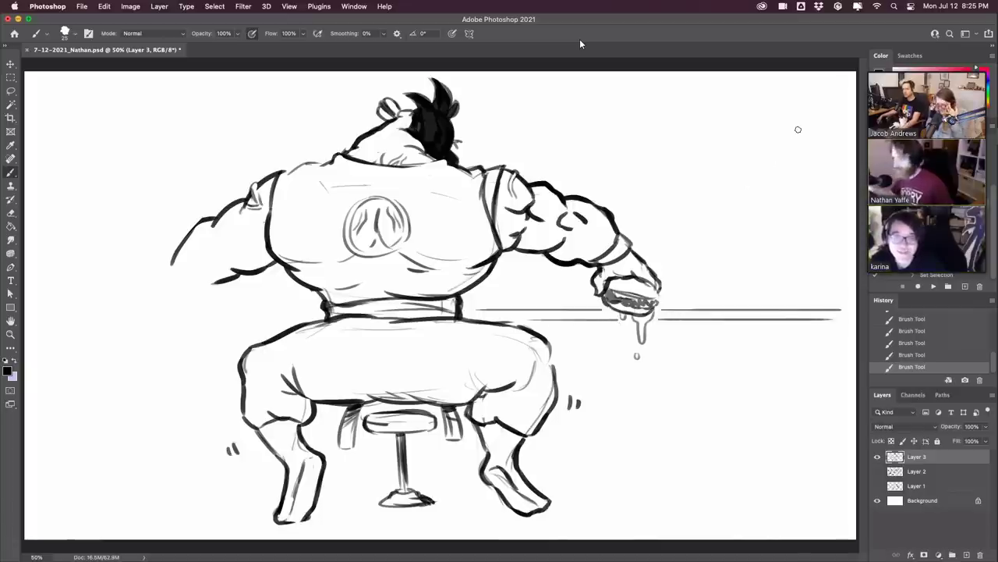
- Sketch a small background person with a round head, neck, shoulders and light hair marks above the counter beyond the burger hand
left_click_drag(695, 224, 691, 228)
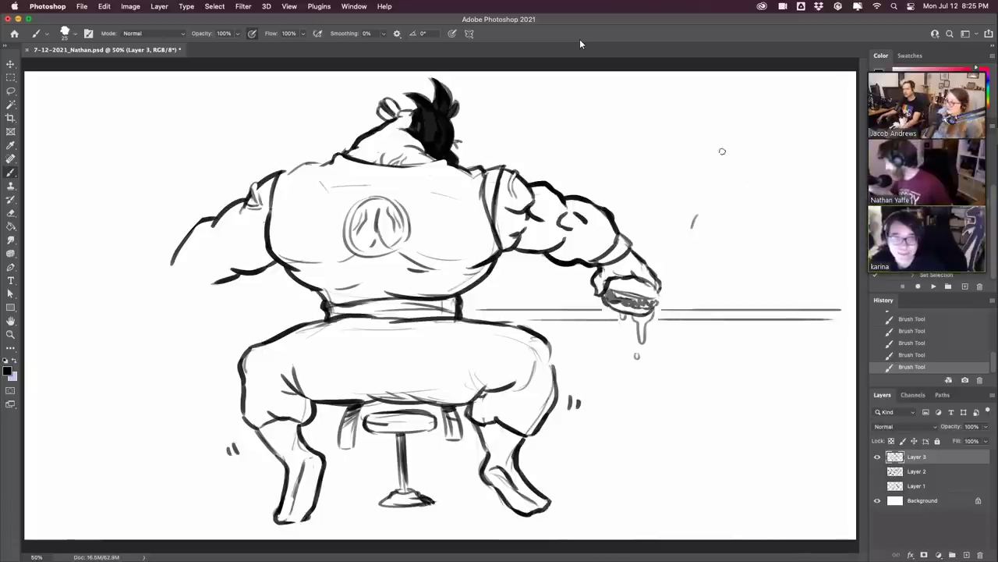
key("super+z")
mouse_move(696, 185)
left_mouse_down()
mouse_move(724, 199)
mouse_move(690, 206)
mouse_move(703, 218)
mouse_move(694, 209)
mouse_move(725, 197)
left_mouse_up()
key("super+z")
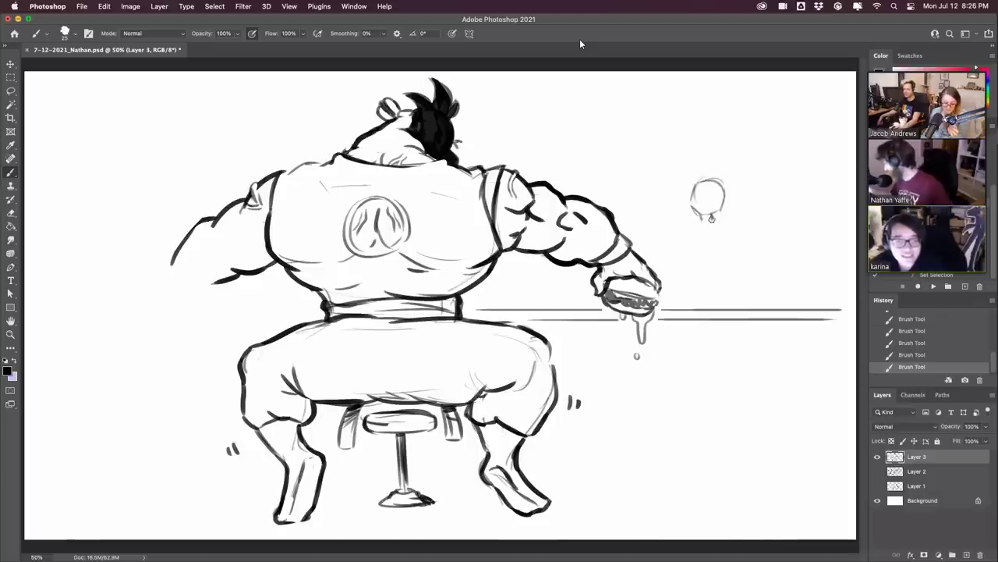
mouse_move(711, 219)
left_mouse_down()
mouse_move(689, 240)
mouse_move(732, 229)
mouse_move(745, 257)
mouse_move(699, 250)
left_mouse_up()
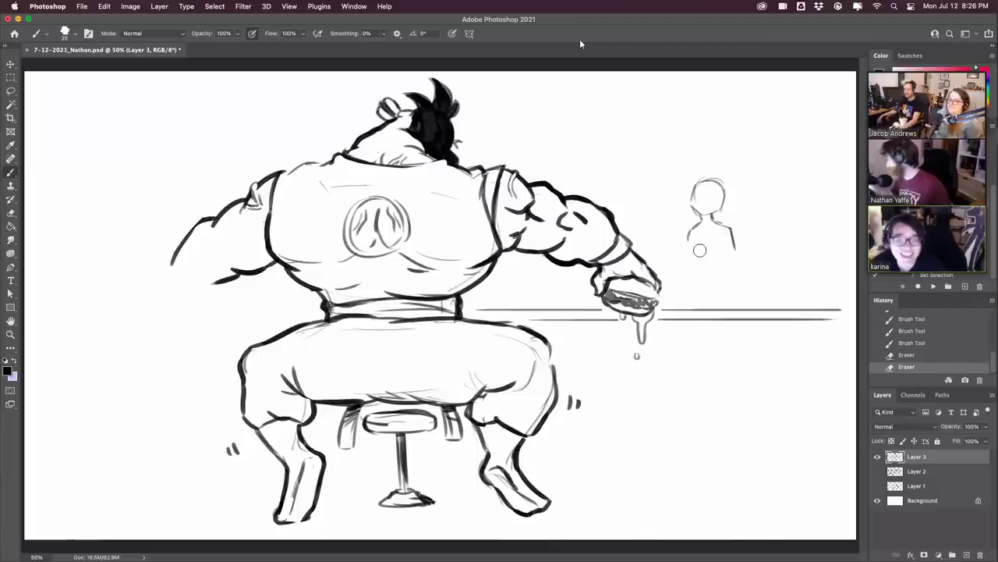
left_click_drag(703, 184, 719, 207)
mouse_move(716, 192)
left_mouse_down()
mouse_move(721, 201)
mouse_move(691, 195)
mouse_move(706, 181)
left_mouse_up()
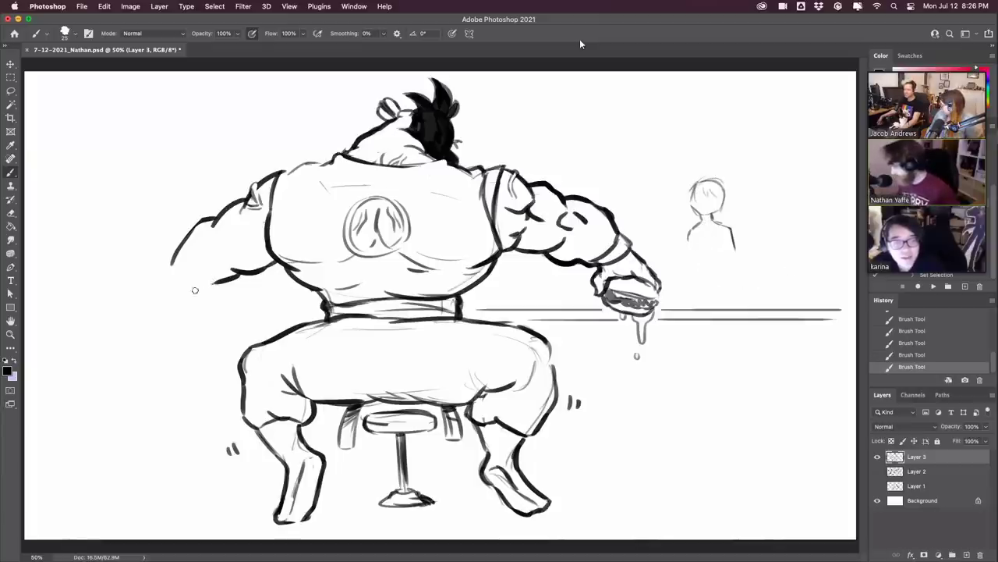
- Add muscle lines to the left arm and redraw the forearm's outer contour as a bolder curve
mouse_move(195, 291)
left_mouse_down()
mouse_move(217, 280)
mouse_move(206, 260)
left_mouse_up()
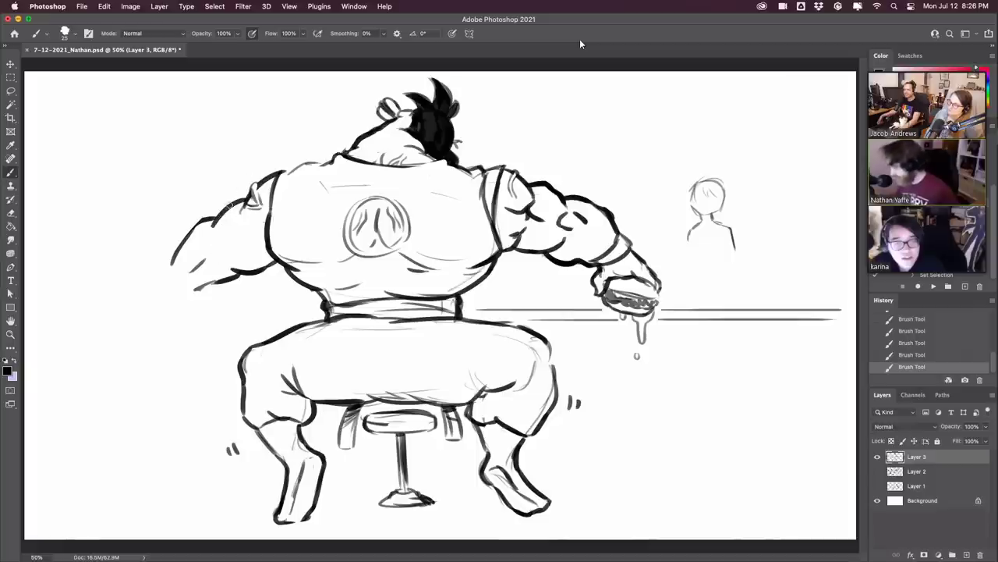
left_click_drag(232, 226, 237, 198)
key("super+z")
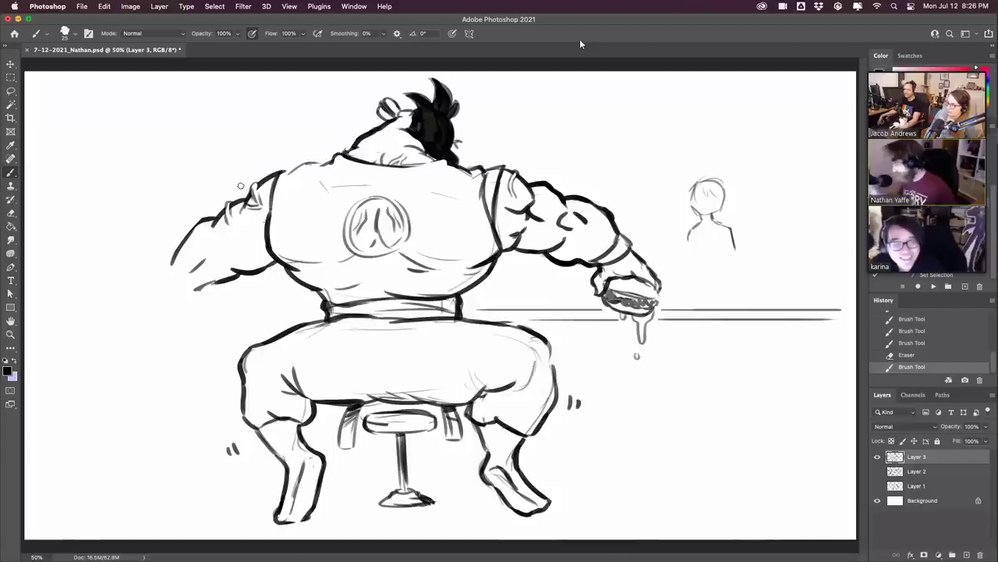
left_click_drag(164, 263, 202, 193)
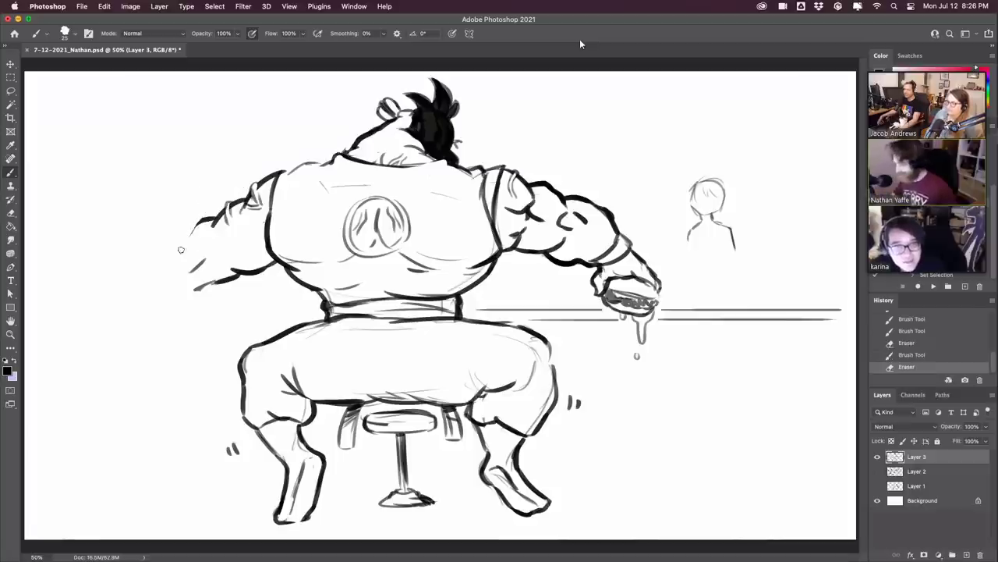
left_click_drag(173, 265, 212, 217)
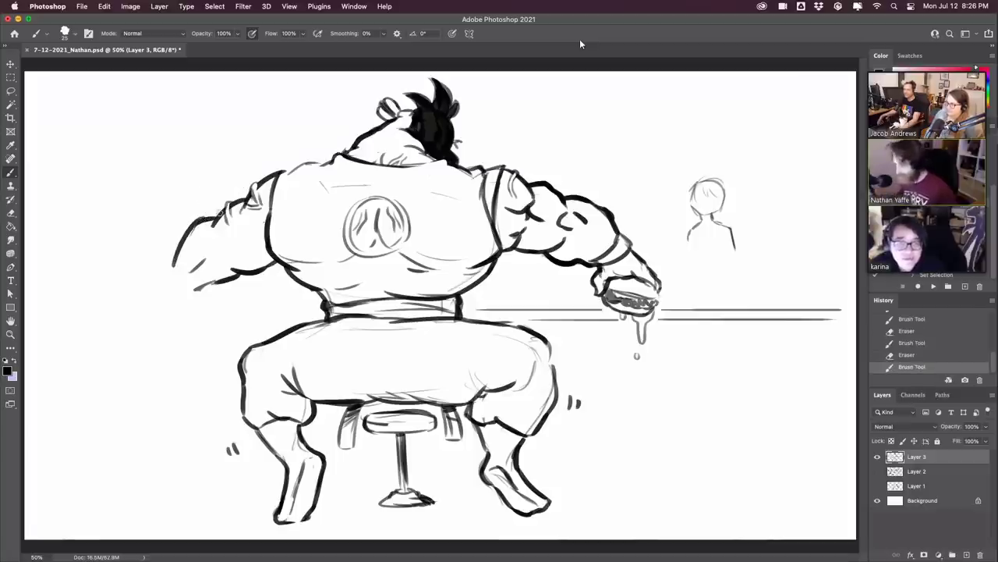
- Rough in the left wrist, thumb and edge of the palm at the end of the forearm, undoing unwanted strokes
mouse_move(192, 286)
left_mouse_down()
mouse_move(203, 270)
mouse_move(198, 286)
mouse_move(214, 305)
mouse_move(205, 309)
mouse_move(223, 305)
left_mouse_up()
key("super+z")
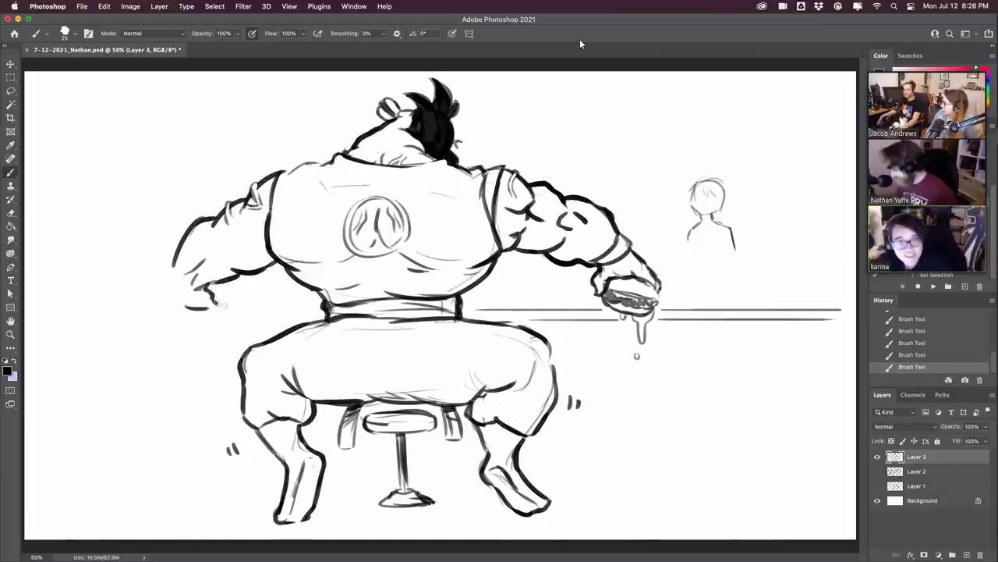
key("super+z")
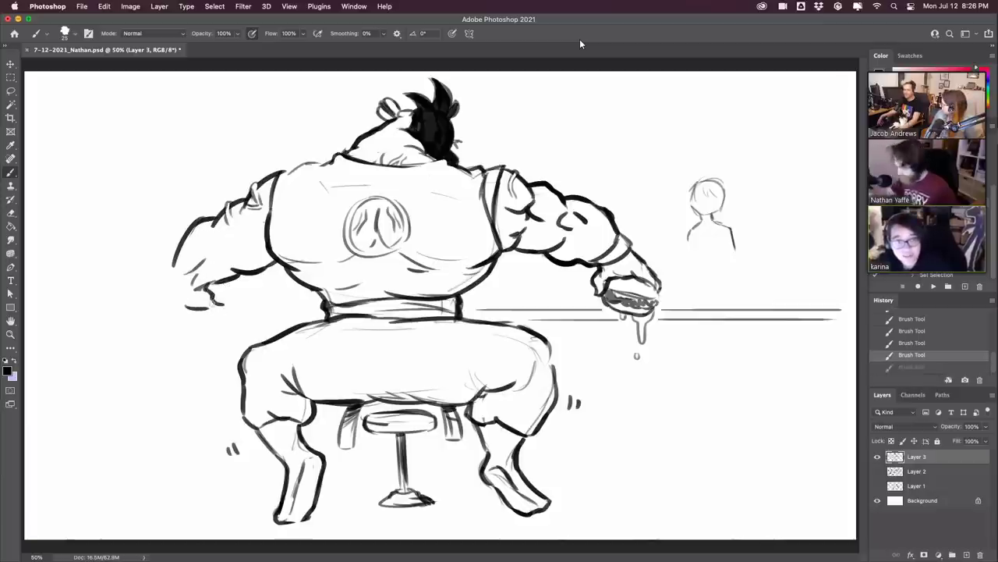
mouse_move(201, 310)
left_mouse_down()
mouse_move(230, 316)
mouse_move(209, 307)
mouse_move(198, 320)
mouse_move(192, 309)
mouse_move(175, 320)
mouse_move(178, 261)
mouse_move(152, 291)
mouse_move(166, 283)
mouse_move(155, 284)
left_mouse_up()
key("e")
key("super+z")
key("super+z")
key("super+z")
- Draw the left hand spread flat with rounded fingertips and a thumb, erasing stray lines around the fingers
mouse_move(141, 290)
left_mouse_down()
mouse_move(148, 307)
mouse_move(163, 294)
mouse_move(159, 308)
mouse_move(173, 304)
mouse_move(178, 327)
mouse_move(181, 304)
mouse_move(223, 315)
left_mouse_up()
key("e")
key("e")
left_click_drag(215, 312, 224, 315)
key("e")
mouse_move(146, 301)
left_mouse_down()
mouse_move(210, 325)
mouse_move(174, 311)
mouse_move(190, 301)
mouse_move(181, 313)
mouse_move(189, 302)
mouse_move(181, 312)
mouse_move(200, 316)
mouse_move(204, 307)
mouse_move(145, 308)
left_mouse_up()
key("b")
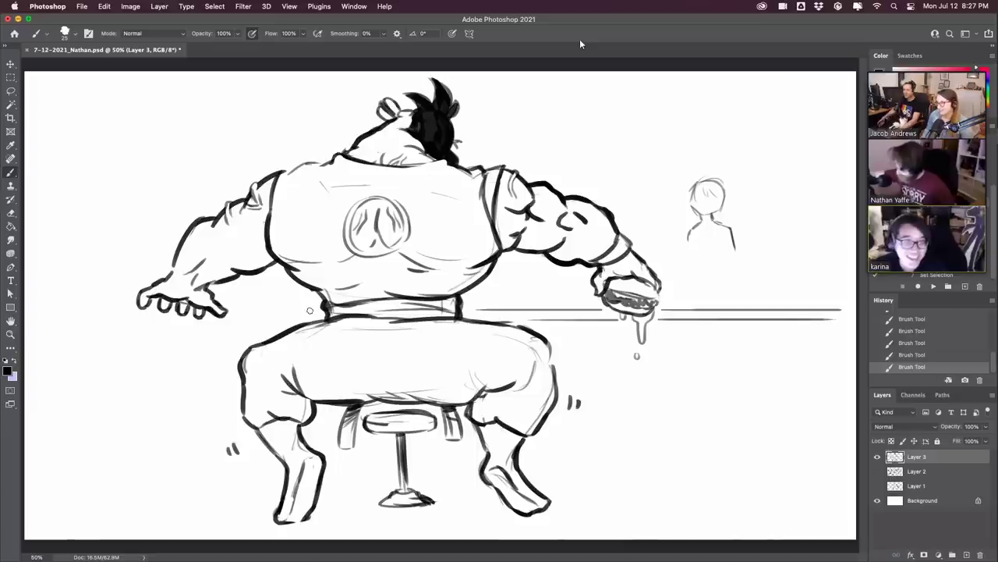
- Continue the two counter lines between the left hand and the waist, and erase faint construction lines inside the trousers
mouse_move(311, 309)
left_mouse_down()
mouse_move(236, 310)
mouse_move(304, 320)
left_mouse_up()
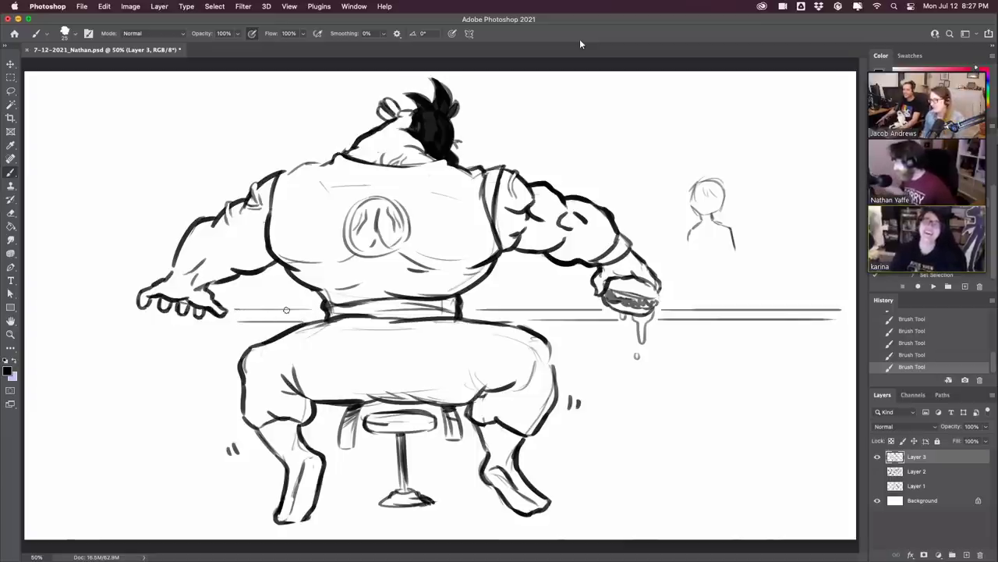
left_click_drag(535, 345, 534, 344)
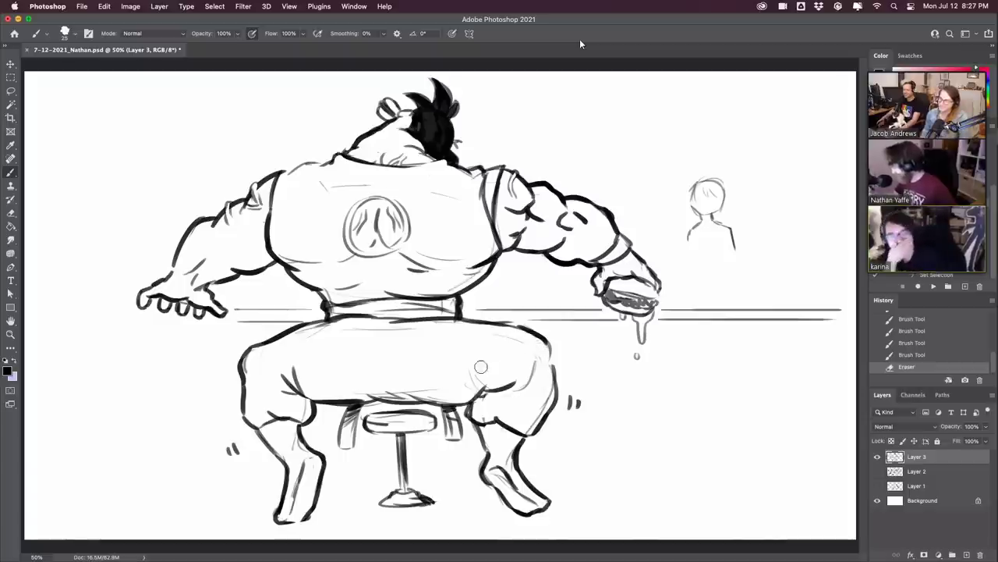
left_click_drag(480, 368, 498, 360)
left_click_drag(549, 339, 537, 377)
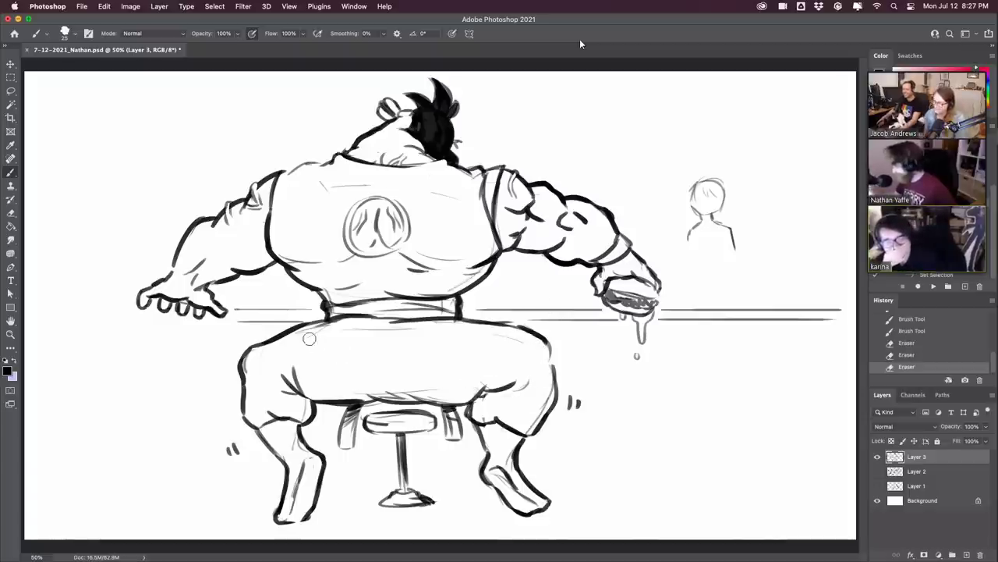
left_click_drag(360, 329, 369, 322)
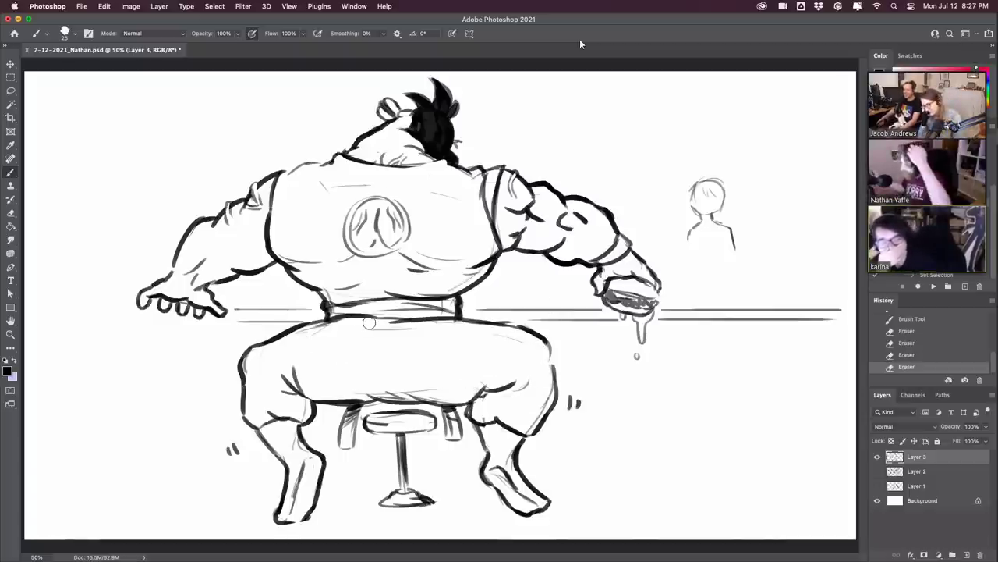
- Thicken the outline of the hand gripping the burger and add muscle lines along the underside of the left arm
left_click_drag(632, 249, 660, 279)
left_click_drag(650, 267, 659, 294)
left_click_drag(643, 276, 651, 286)
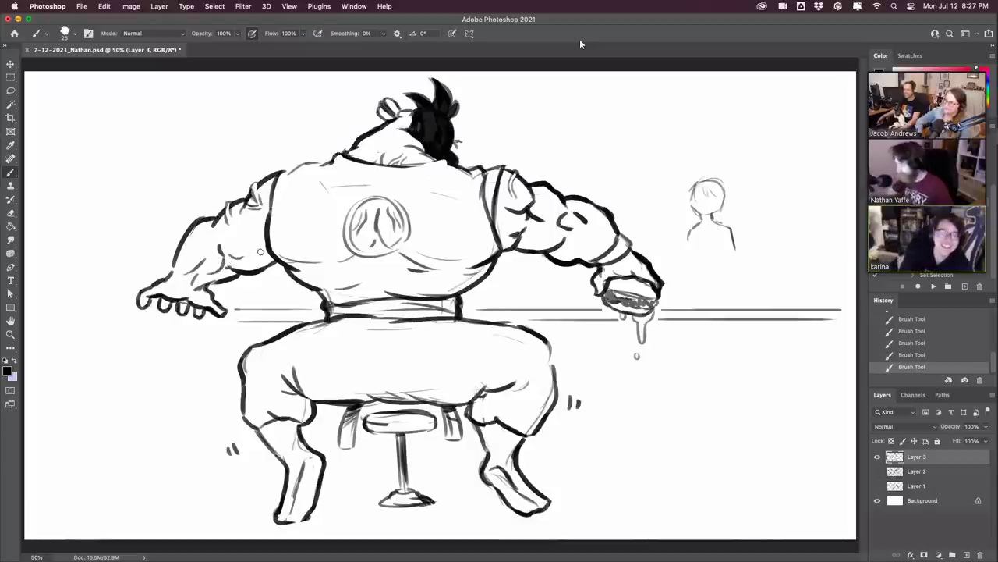
left_click_drag(261, 254, 246, 255)
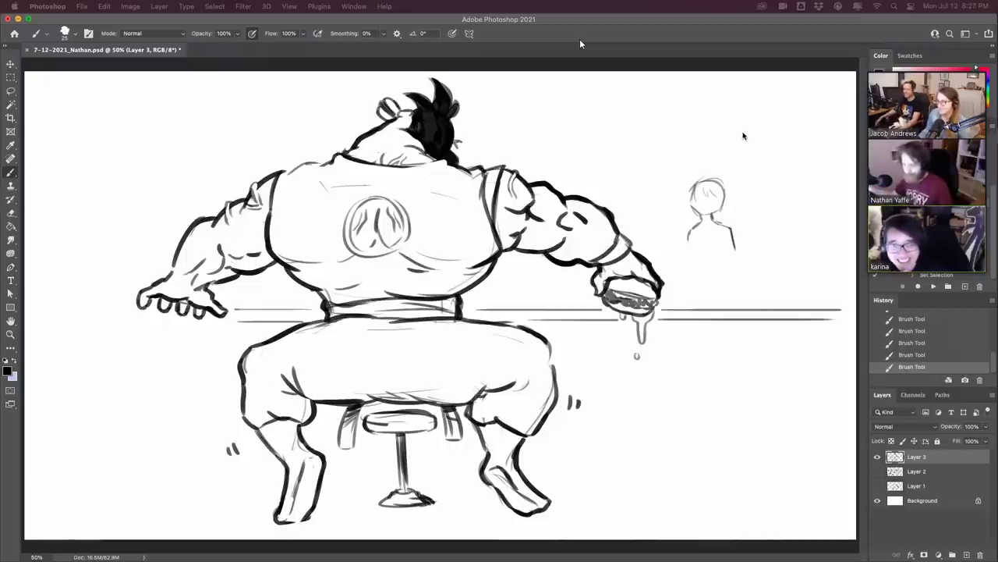
- Sketch the background person's face and chin-length hair, and firm up the neck and shoulder lines
left_click(703, 191)
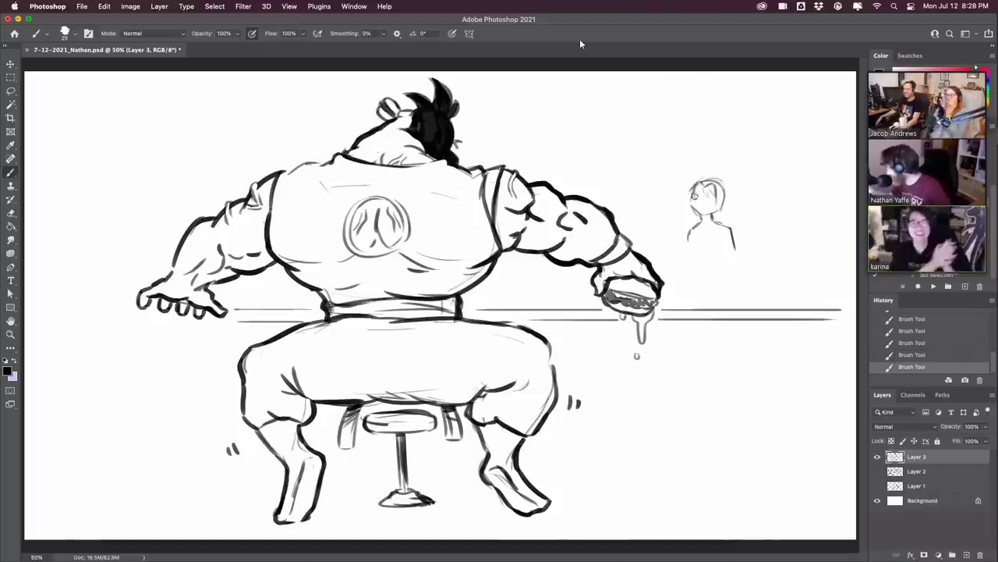
mouse_move(694, 196)
left_mouse_down()
mouse_move(715, 197)
mouse_move(694, 205)
mouse_move(703, 217)
left_mouse_up()
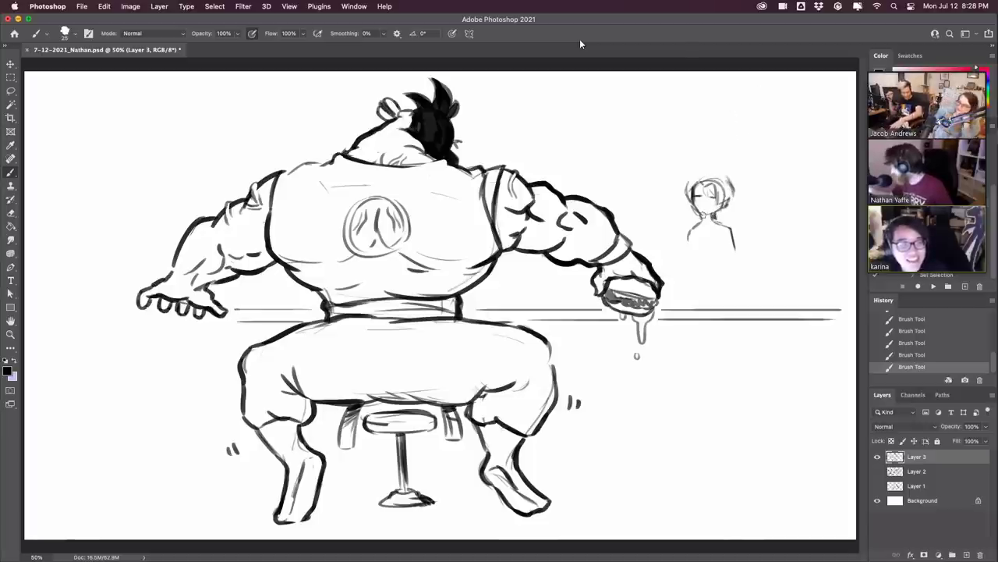
left_click_drag(699, 219, 703, 219)
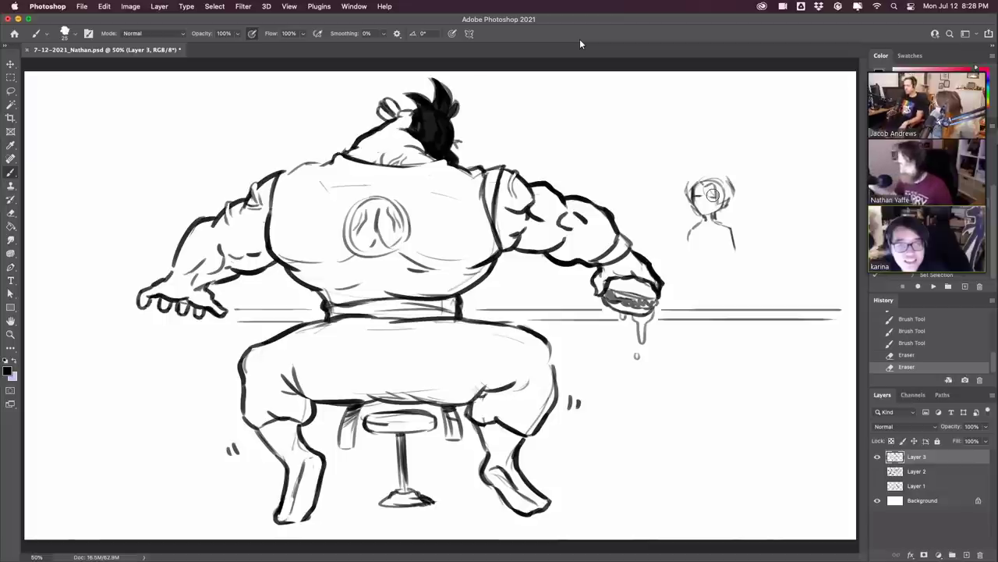
left_click_drag(706, 222, 708, 225)
left_click_drag(708, 225, 720, 226)
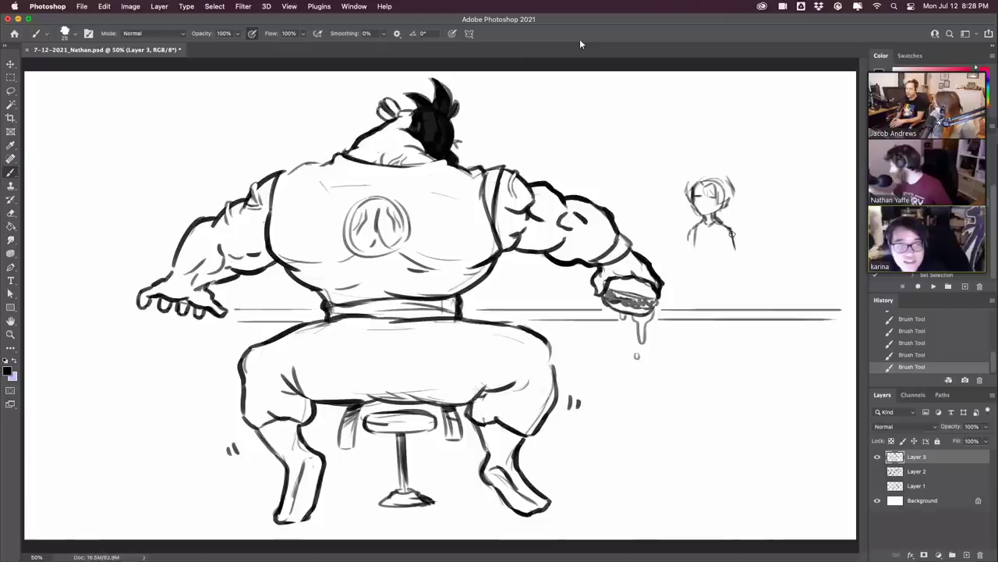
- Rough in the background person's torso and upper arms down to the waist
left_click_drag(693, 229, 690, 265)
mouse_move(715, 206)
left_mouse_down()
mouse_move(738, 259)
mouse_move(733, 236)
mouse_move(737, 257)
mouse_move(693, 268)
mouse_move(701, 281)
left_mouse_up()
mouse_move(725, 237)
left_mouse_down()
mouse_move(727, 280)
mouse_move(704, 285)
left_mouse_up()
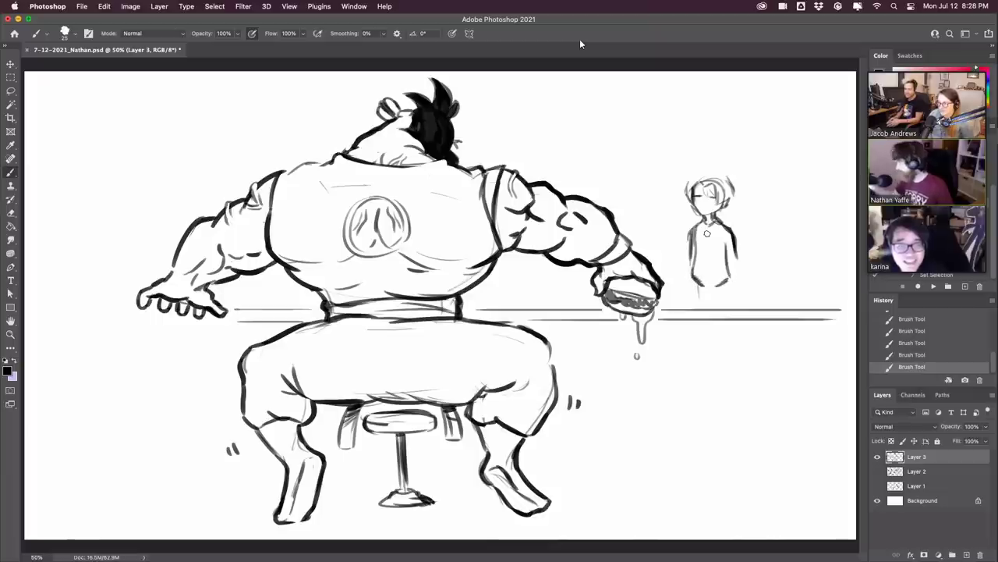
- Lasso the background person, enlarge the sketch slightly with a free transform, and deselect it
left_click(11, 91)
mouse_move(681, 186)
left_mouse_down()
mouse_move(679, 260)
mouse_move(757, 301)
mouse_move(687, 95)
left_mouse_up()
key("super+t")
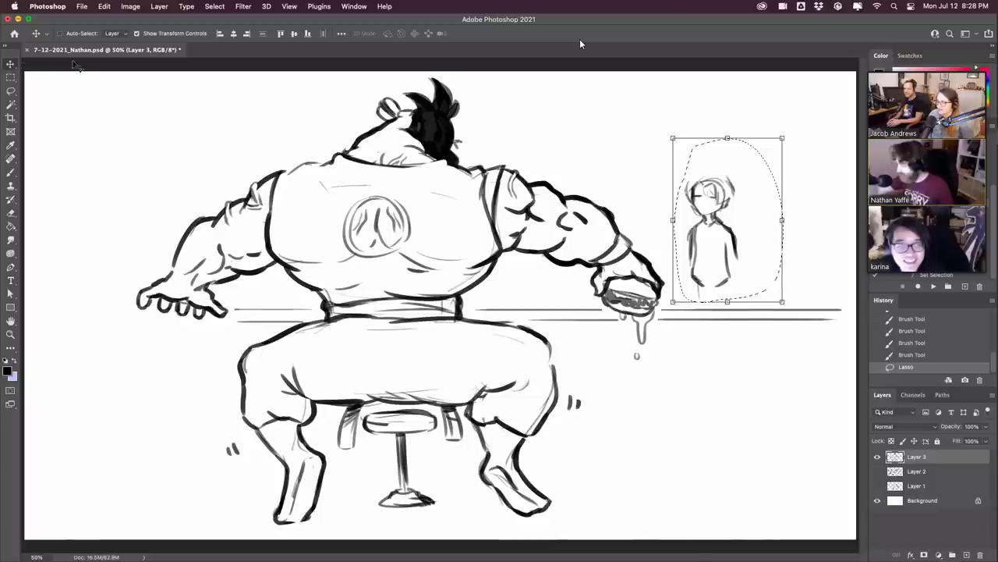
left_click_drag(788, 134, 803, 110)
left_click_drag(773, 152, 767, 165)
left_click_drag(795, 124, 805, 110)
left_click_drag(787, 144, 783, 144)
key("Return")
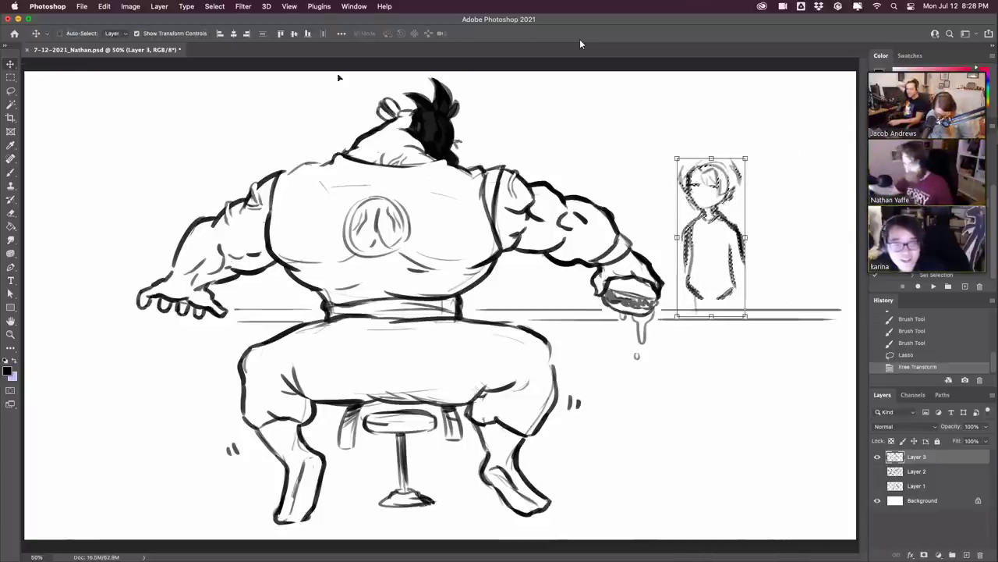
left_click(11, 77)
left_click(30, 93)
- Draw a fuller hair outline over the top of the background person's head and add flat, half-closed eyes
left_click(12, 170)
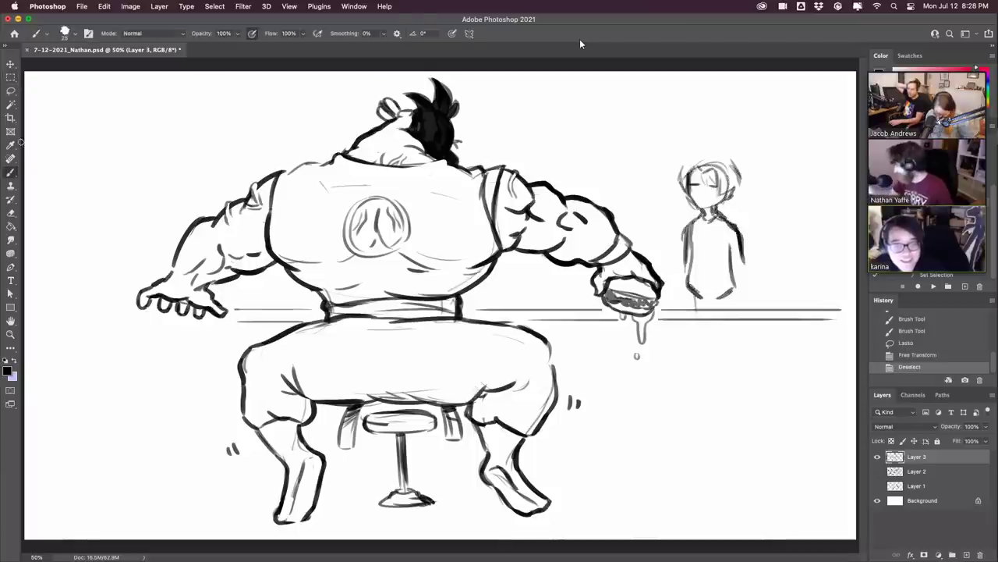
left_click_drag(684, 164, 696, 155)
left_click_drag(687, 167, 699, 156)
mouse_move(689, 168)
left_mouse_down()
mouse_move(702, 154)
mouse_move(738, 165)
mouse_move(740, 179)
mouse_move(722, 185)
left_mouse_up()
left_click_drag(693, 186, 699, 187)
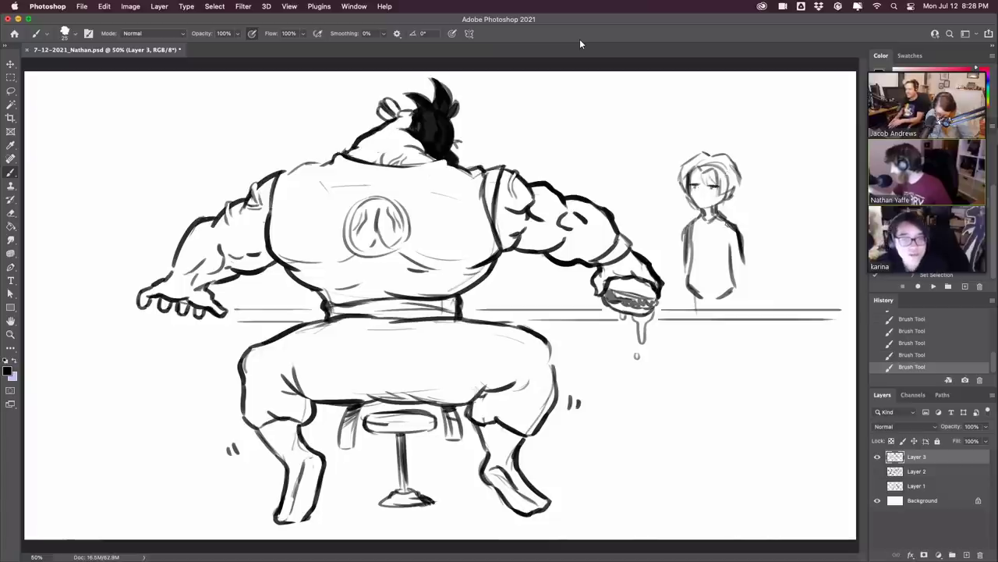
- Add a pointed shirt collar to the background person and extend the hips and arm down to the counter
left_click_drag(702, 227, 718, 218)
left_click_drag(713, 214, 723, 227)
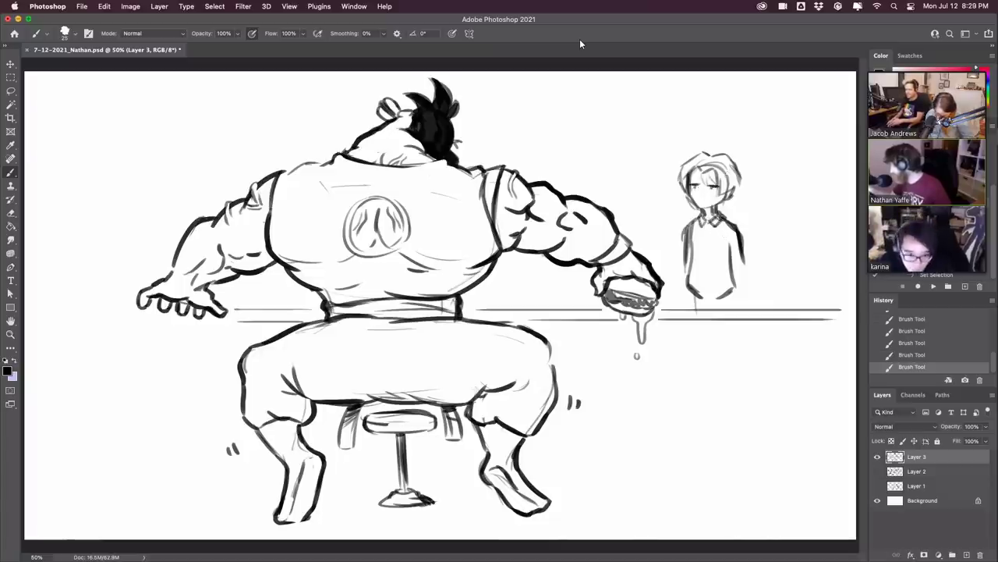
mouse_move(735, 263)
left_mouse_down()
mouse_move(747, 274)
mouse_move(741, 285)
mouse_move(693, 301)
mouse_move(736, 307)
left_mouse_up()
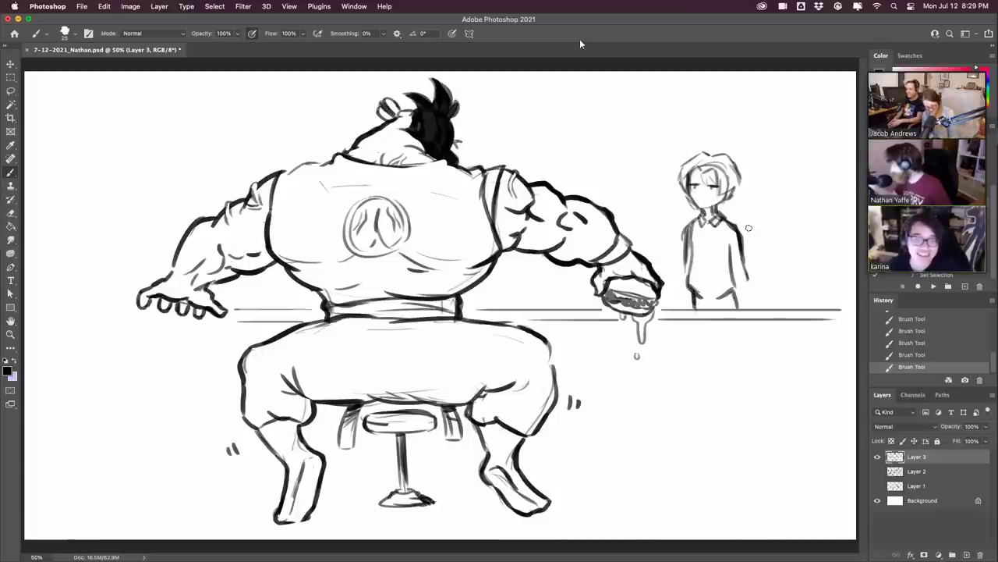
- Lasso the background person again, scale the sketch up to about 113% and deselect it
key("l")
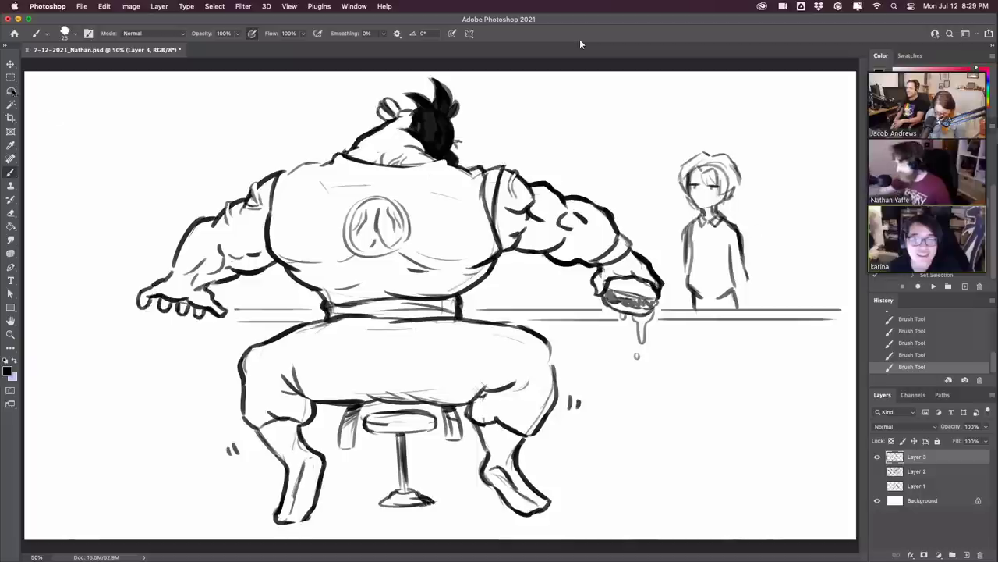
mouse_move(653, 151)
left_mouse_down()
mouse_move(665, 222)
mouse_move(709, 313)
mouse_move(776, 131)
mouse_move(663, 125)
left_mouse_up()
key("v")
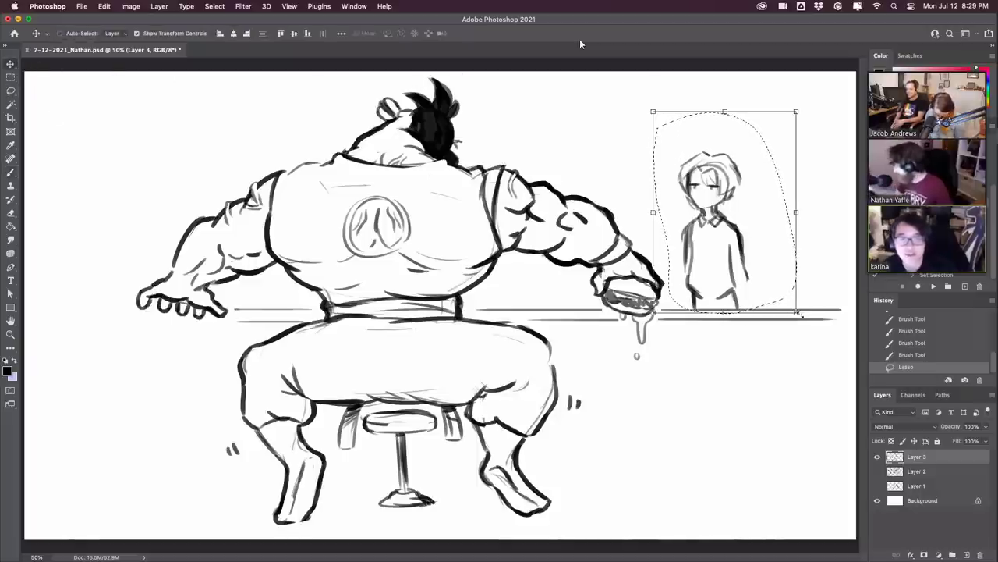
left_click_drag(795, 312, 813, 339)
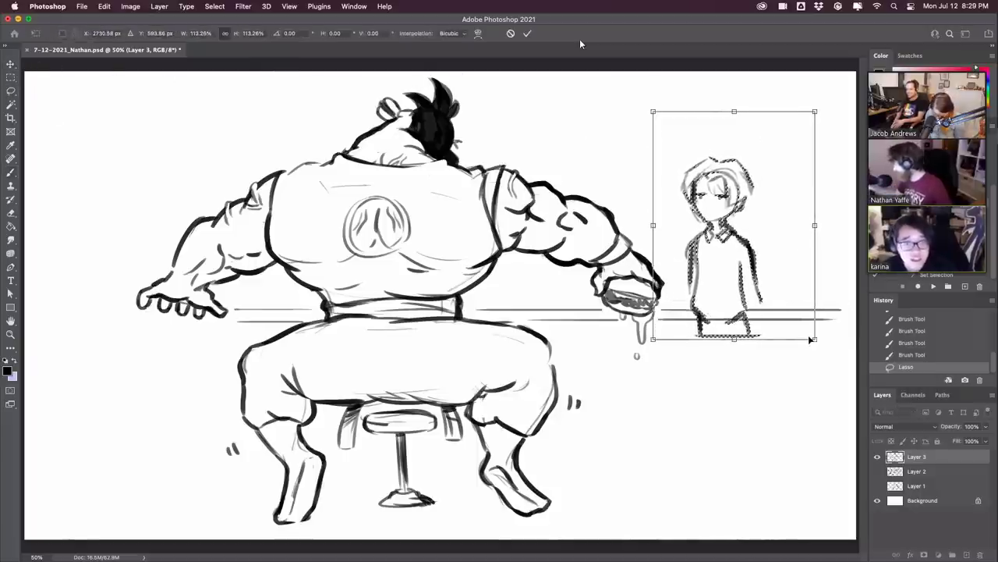
key("Return")
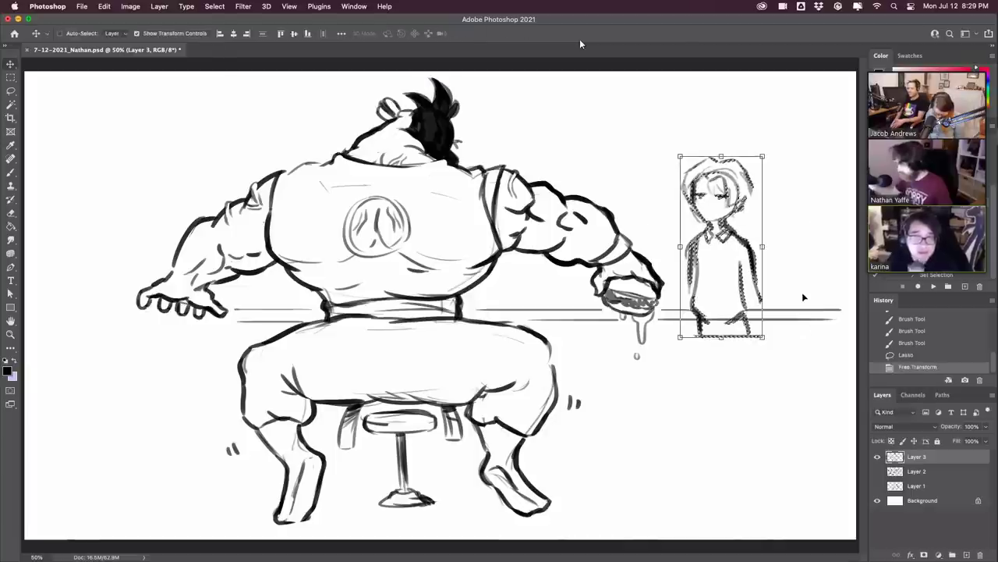
left_click(11, 77)
left_click(29, 139)
- Erase the background person's lines below the counter's upper edge and redraw the counter line across the waist
left_click(11, 172)
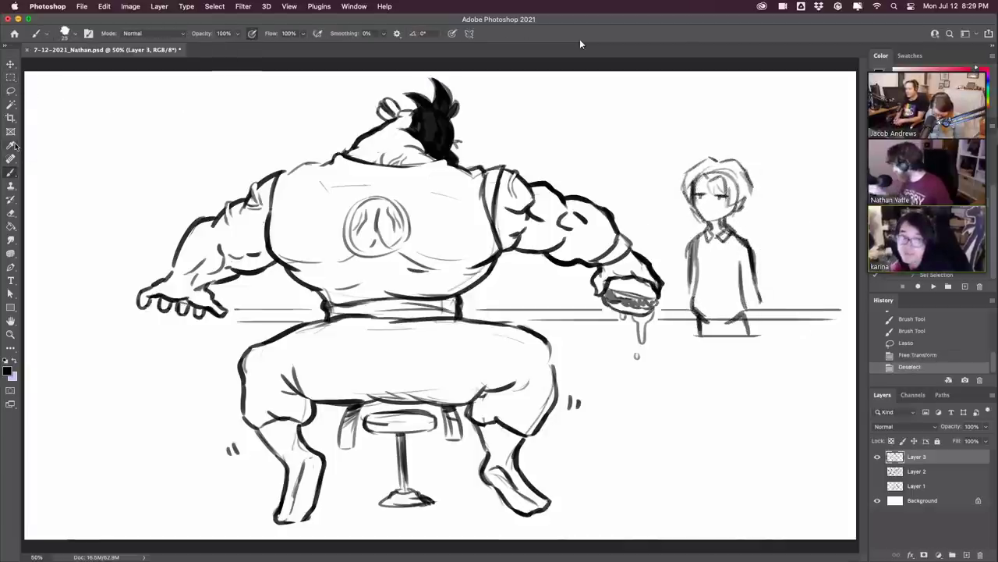
left_click_drag(690, 312, 708, 321)
mouse_move(725, 322)
left_mouse_down()
mouse_move(743, 313)
mouse_move(688, 307)
mouse_move(753, 328)
mouse_move(718, 335)
mouse_move(784, 310)
left_mouse_up()
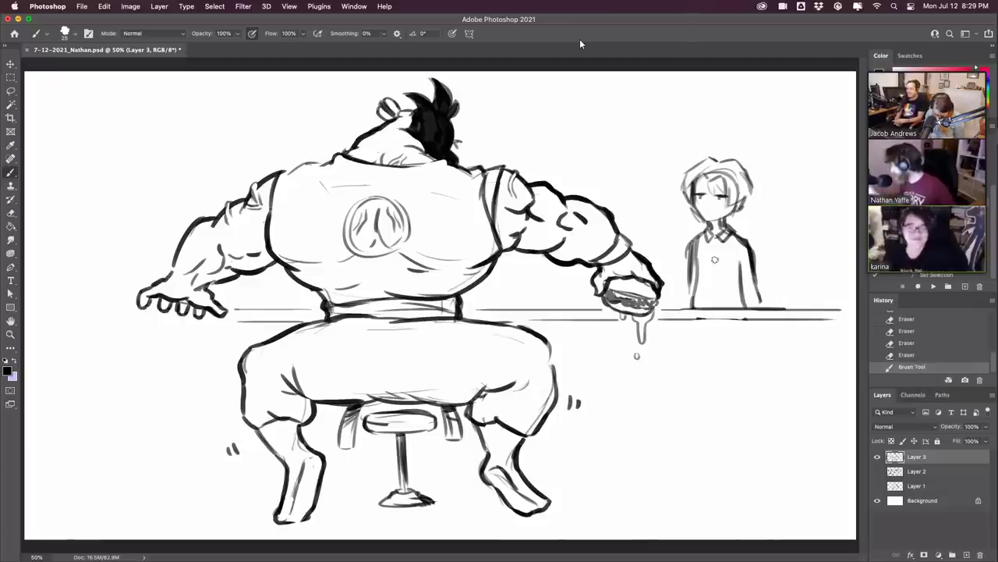
- Draw short sleeve hems on both of the background person's arms and a dark necktie down the shirt
left_click_drag(694, 272, 693, 281)
left_click_drag(755, 273, 742, 284)
mouse_move(689, 251)
left_mouse_down()
mouse_move(684, 282)
mouse_move(695, 287)
left_mouse_up()
left_click_drag(713, 237, 716, 302)
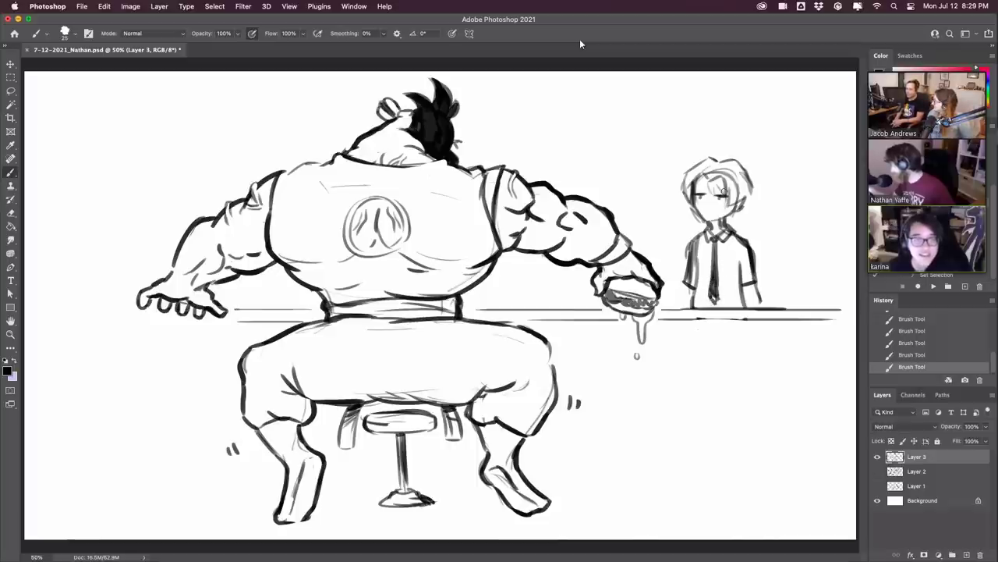
- Sketch a small peaked cap on the background person's head and continue the arms down to the counter
mouse_move(702, 163)
left_mouse_down()
mouse_move(699, 153)
mouse_move(716, 143)
mouse_move(745, 169)
left_mouse_up()
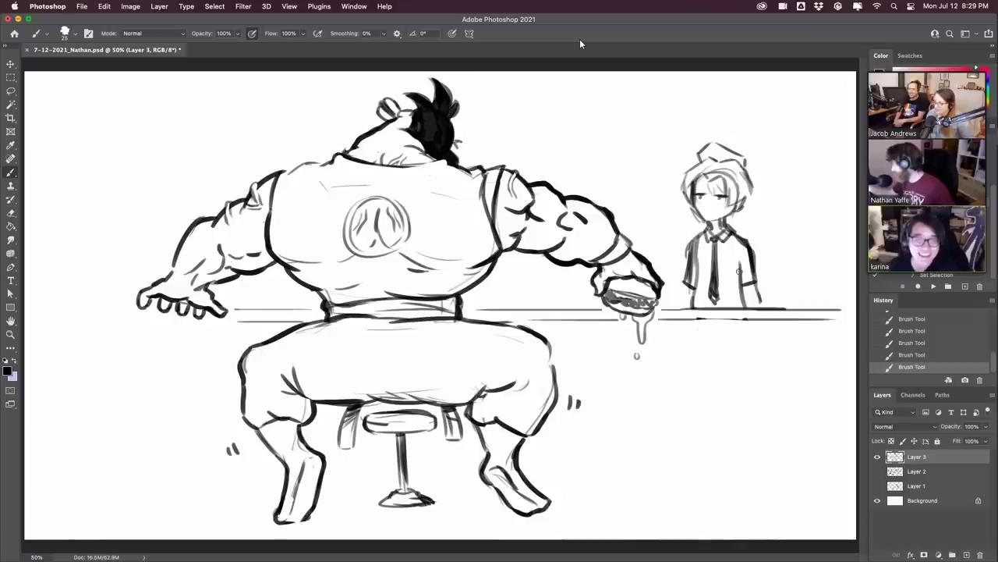
mouse_move(743, 280)
left_mouse_down()
mouse_move(745, 296)
mouse_move(687, 308)
left_mouse_up()
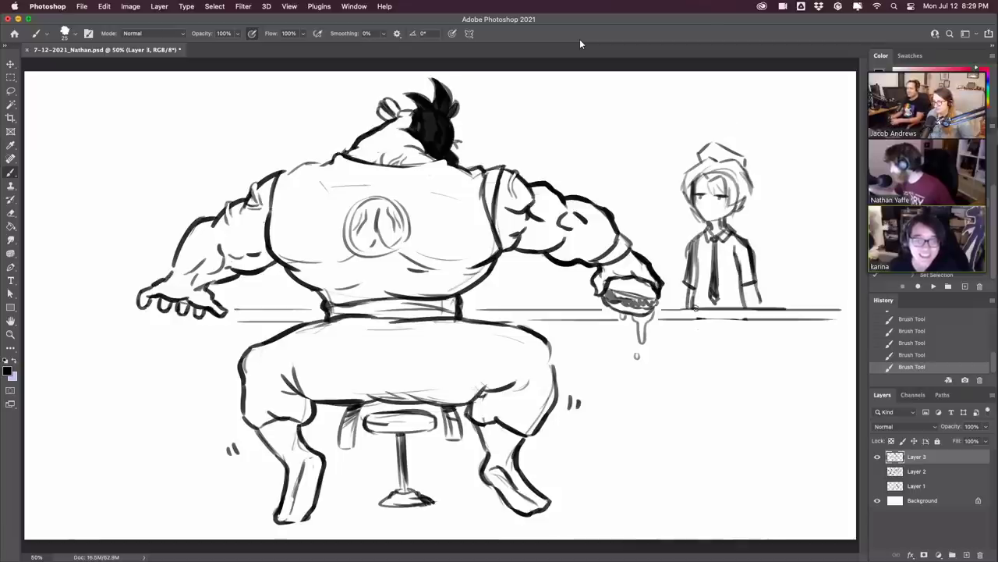
left_click_drag(753, 292, 763, 303)
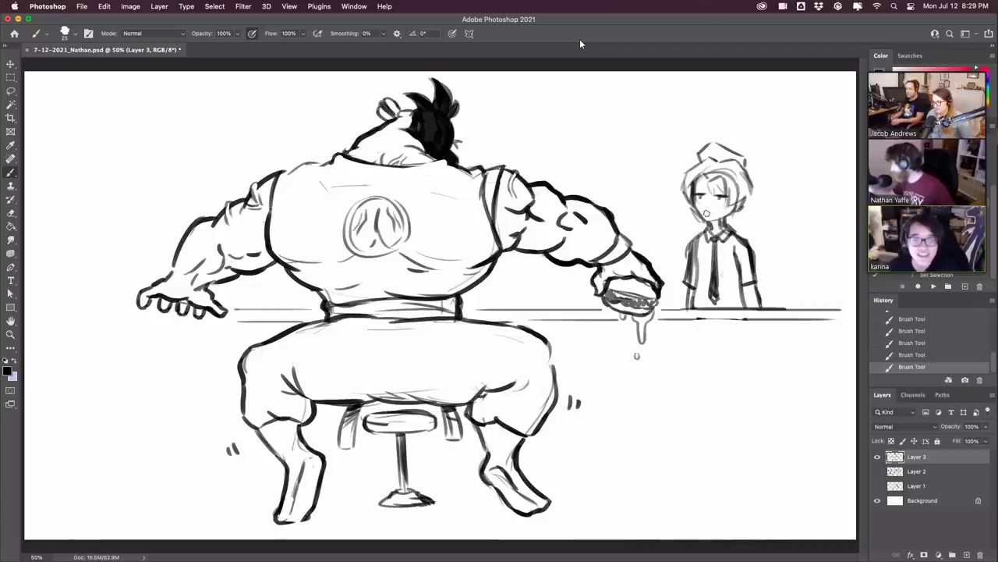
- Draw the background person's small frowning mouth and the hair beside the cheek, undoing unwanted strokes
mouse_move(716, 212)
left_mouse_down()
mouse_move(732, 196)
mouse_move(746, 206)
left_mouse_up()
key("super+z")
key("super+z")
key("super+z")
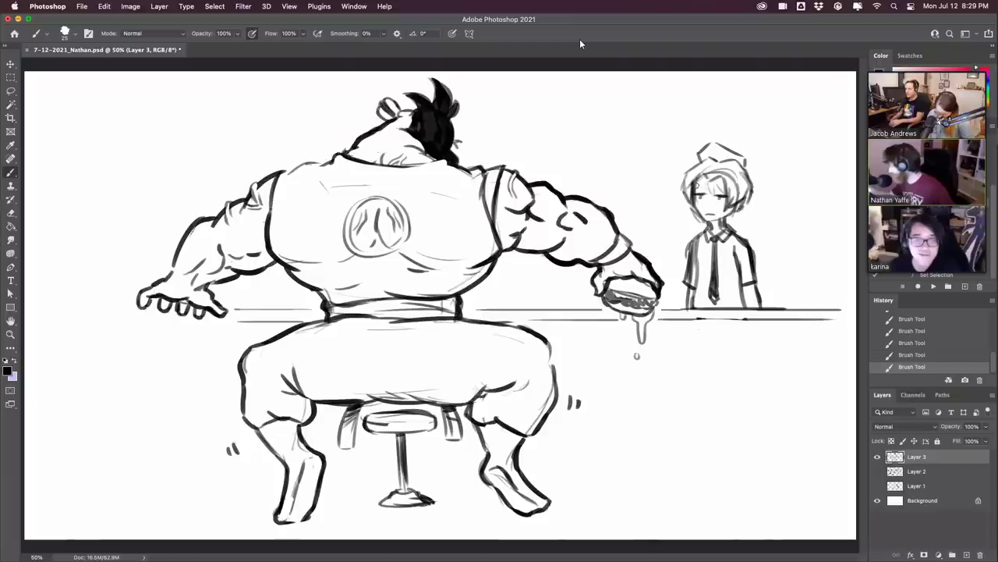
- Refine the background person's side hair and fringe, undoing failed strokes and erasing construction lines around the face and cap
left_click_drag(697, 184, 699, 209)
left_click_drag(715, 135, 724, 144)
key("super+z")
left_click_drag(695, 183, 694, 212)
key("super+z")
key("e")
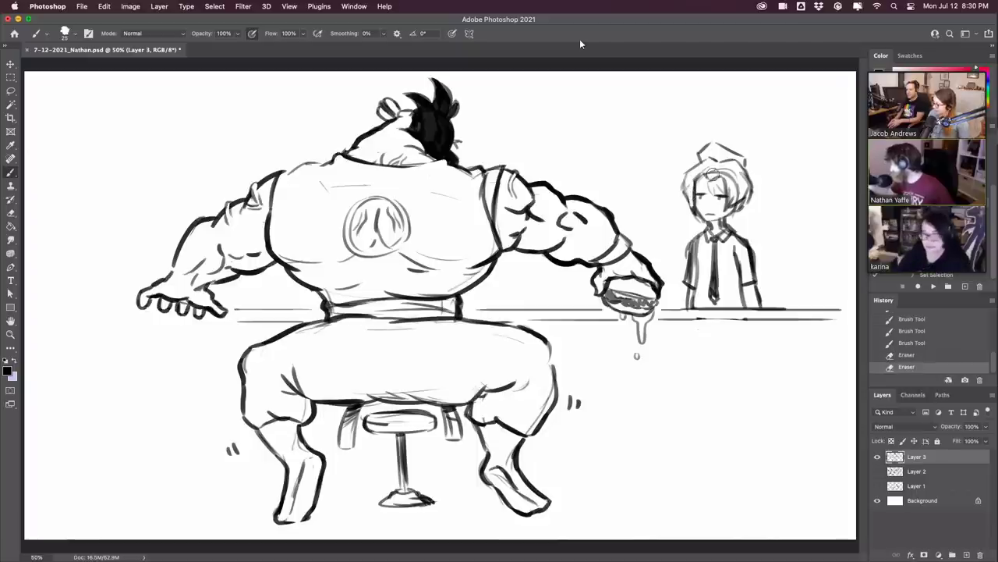
mouse_move(713, 174)
left_mouse_down()
mouse_move(733, 172)
mouse_move(732, 189)
mouse_move(709, 164)
mouse_move(738, 159)
mouse_move(708, 149)
mouse_move(737, 152)
mouse_move(688, 186)
mouse_move(685, 204)
left_mouse_up()
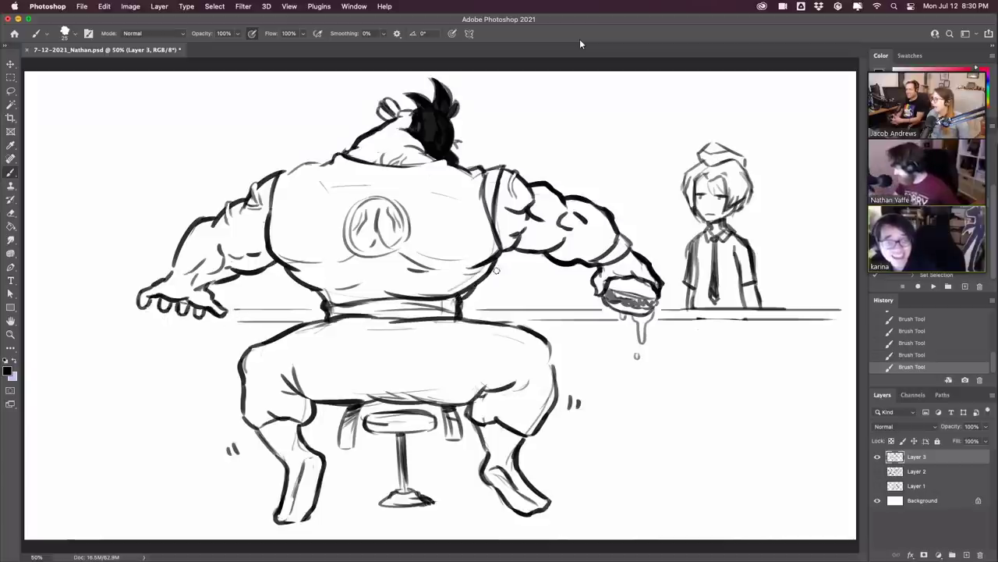
- Undo the last torso stroke and redraw the shirt's lower right edge bulging over the belt
key("super+z")
left_click_drag(471, 287, 457, 293)
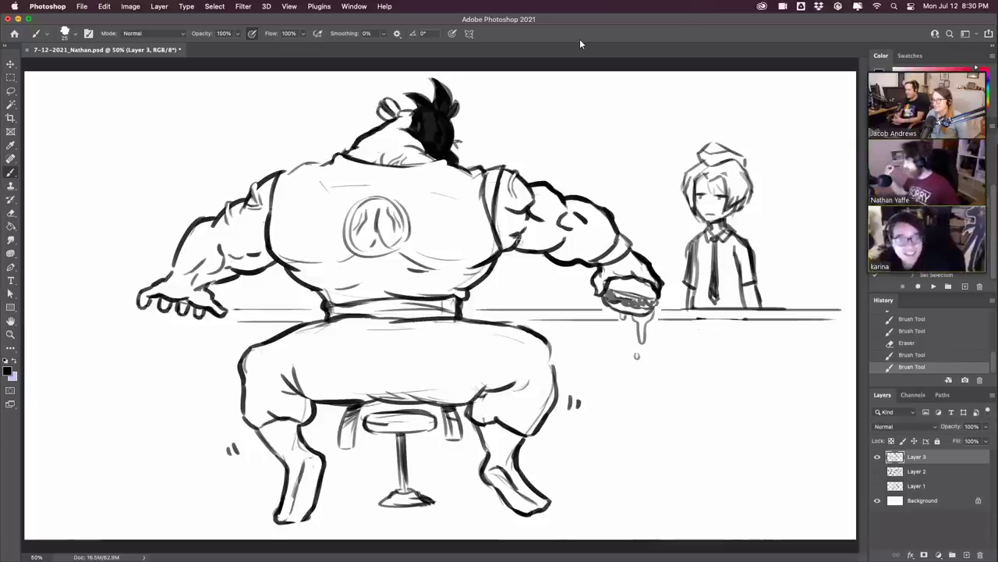
- Draw wristbands on both of the muscular figure's wrists, erasing the arm lines that overlap them
mouse_move(173, 266)
left_mouse_down()
mouse_move(172, 281)
mouse_move(209, 290)
mouse_move(204, 278)
mouse_move(212, 285)
mouse_move(195, 282)
mouse_move(210, 289)
left_mouse_up()
key("super+z")
key("e")
mouse_move(192, 273)
left_mouse_down()
mouse_move(213, 284)
mouse_move(193, 276)
left_mouse_up()
left_click_drag(173, 266, 168, 277)
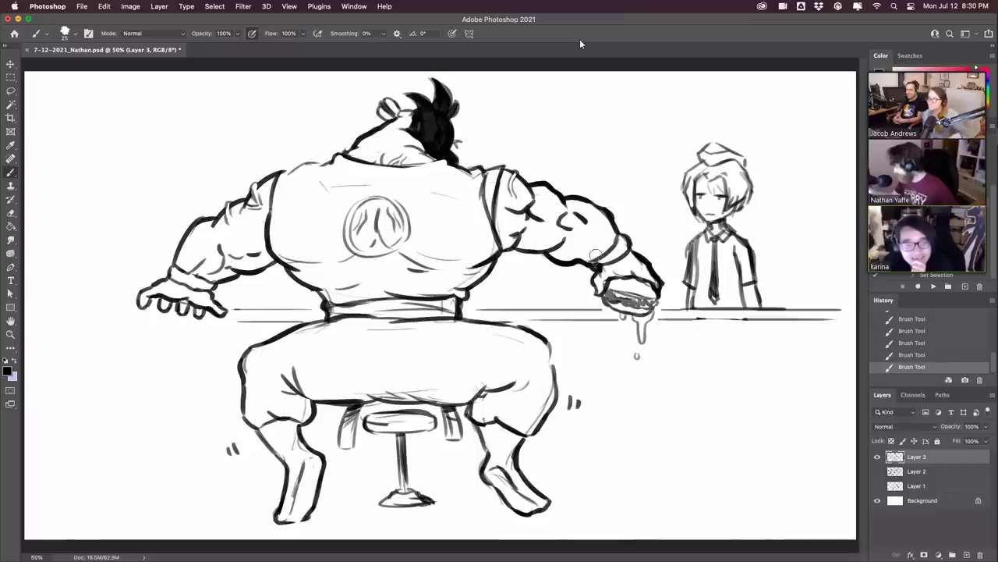
left_click_drag(591, 257, 594, 269)
mouse_move(594, 257)
left_mouse_down()
mouse_move(604, 267)
mouse_move(621, 245)
left_mouse_up()
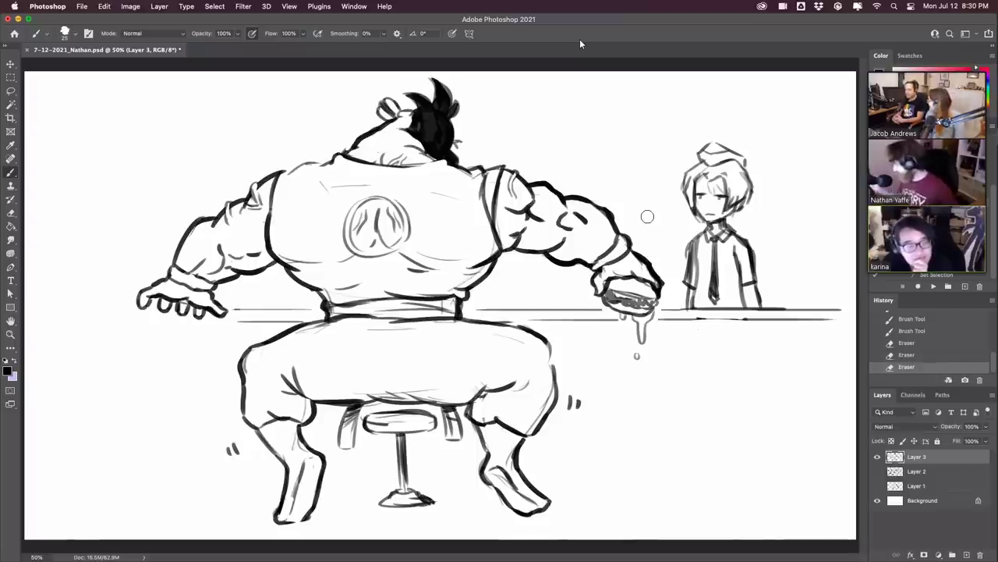
- Outline the background person's left-hand forearm at the counter and darken the shadow under the chin
left_click_drag(689, 290, 683, 309)
mouse_move(701, 243)
left_mouse_down()
mouse_move(693, 266)
mouse_move(685, 246)
mouse_move(725, 223)
left_mouse_up()
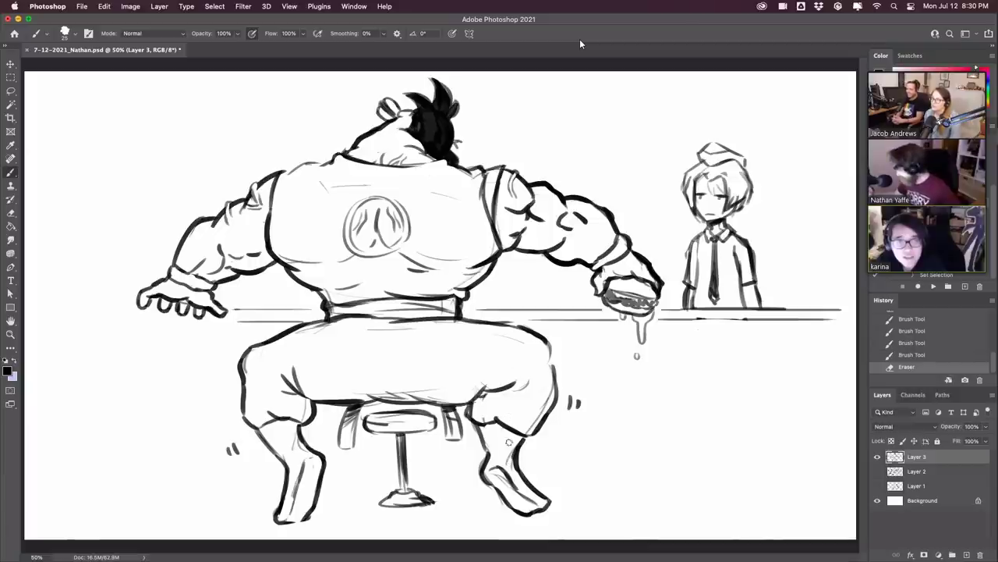
- Clean up the right shin below the trouser cuff and hatch shading onto the soles of both feet
left_click_drag(512, 443, 526, 441)
left_click_drag(488, 475, 531, 502)
mouse_move(304, 463)
left_mouse_down()
mouse_move(319, 462)
mouse_move(294, 502)
left_mouse_up()
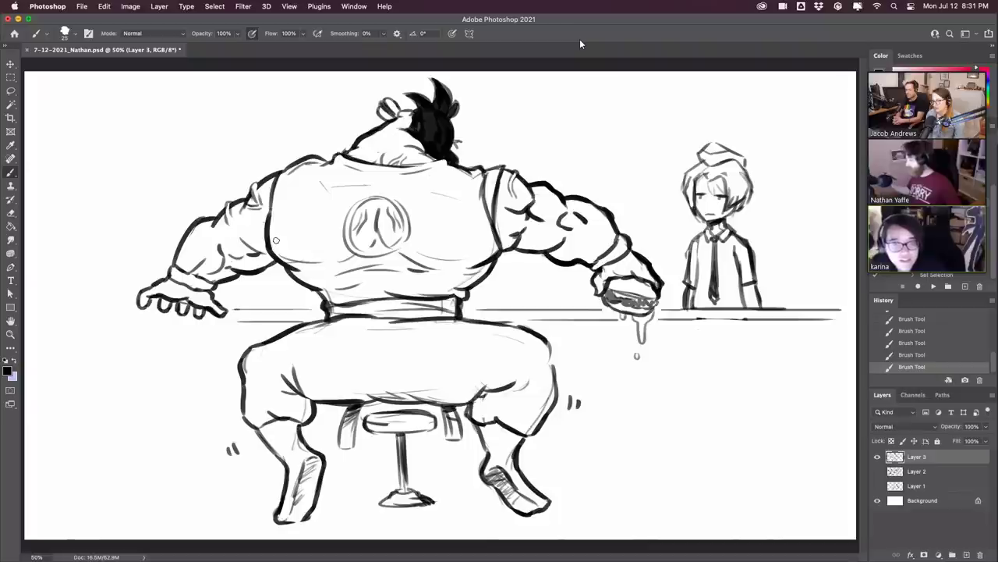
- Rework the gathered trouser cuffs below both knees, erasing stray lines, and add crease lines on the shins
mouse_move(304, 426)
left_mouse_down()
mouse_move(314, 450)
mouse_move(311, 424)
mouse_move(273, 404)
left_mouse_up()
key("e")
key("b")
key("e")
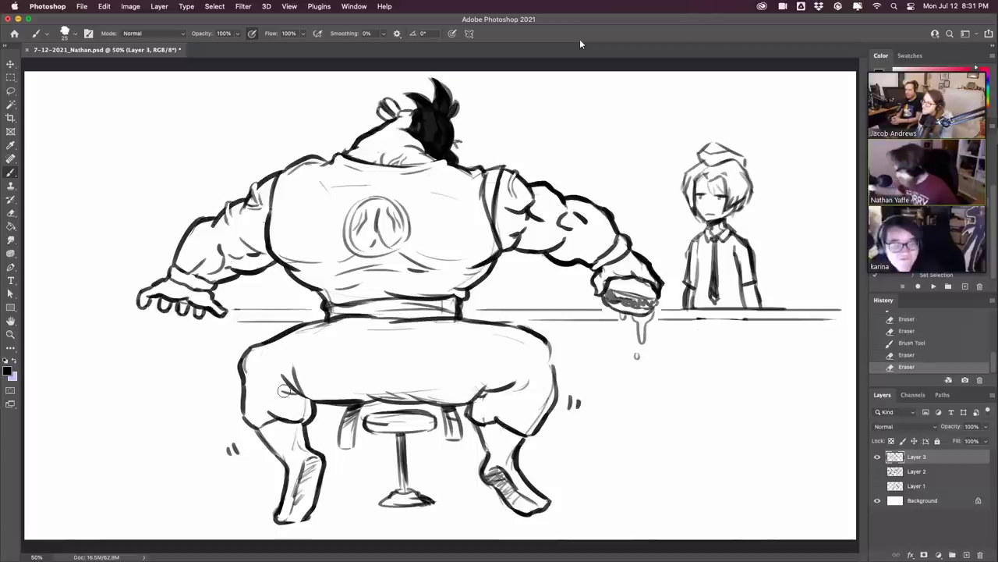
left_click_drag(500, 410, 484, 421)
mouse_move(494, 409)
left_mouse_down()
mouse_move(468, 426)
mouse_move(521, 448)
mouse_move(479, 460)
mouse_move(509, 460)
left_mouse_up()
left_click_drag(273, 427, 287, 445)
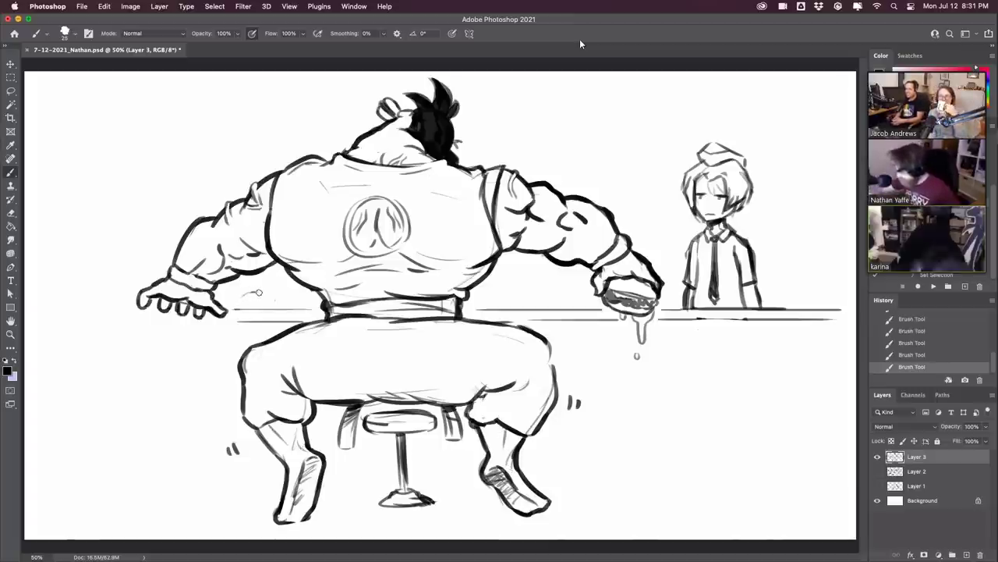
- Sketch a small rounded food item on the counter beside the spread left hand, undoing a stray counter stroke
left_click_drag(259, 292, 272, 301)
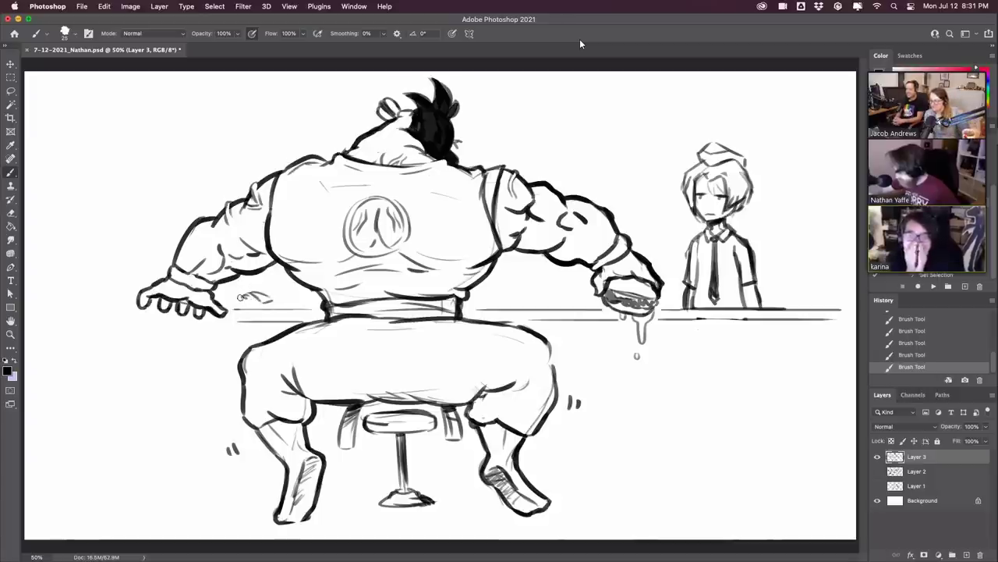
left_click_drag(241, 297, 273, 301)
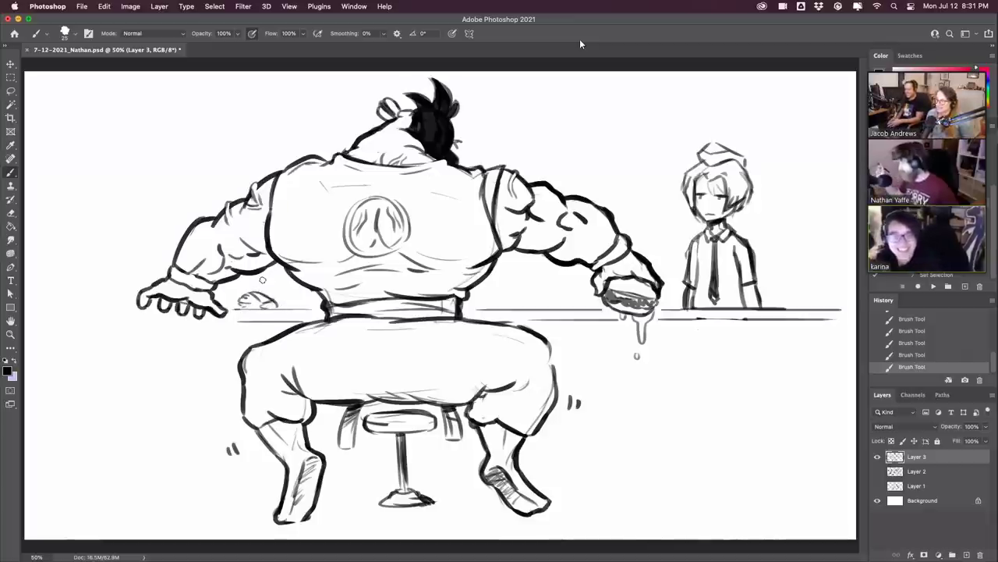
mouse_move(243, 308)
left_mouse_down()
mouse_move(286, 306)
mouse_move(252, 298)
mouse_move(273, 295)
mouse_move(293, 309)
left_mouse_up()
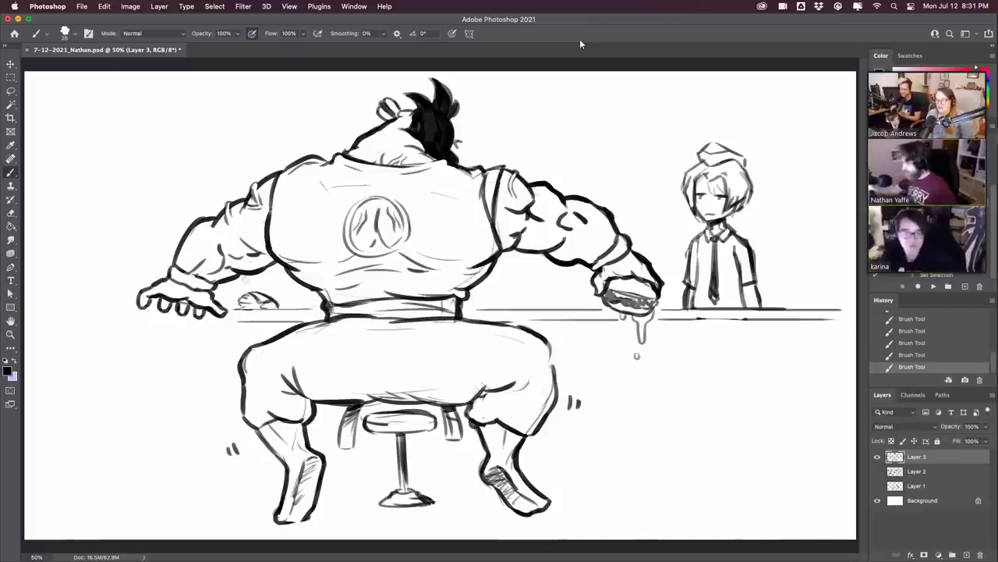
left_click_drag(187, 321, 255, 320)
key("super+z")
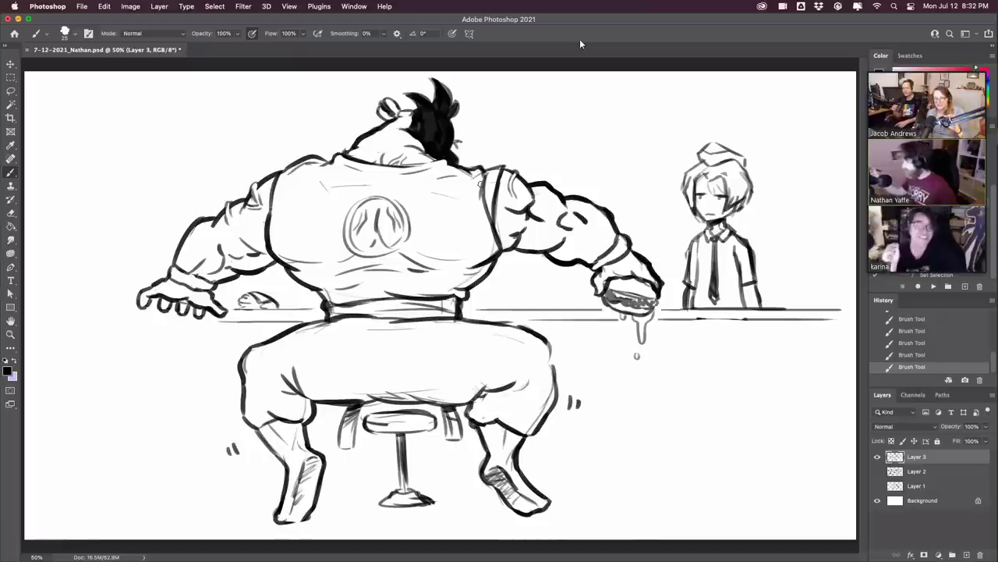
- Draw short diagonal glare strokes in the upper-right and upper-left corners of the diner scene
left_click_drag(766, 93, 810, 124)
left_click_drag(813, 117, 825, 125)
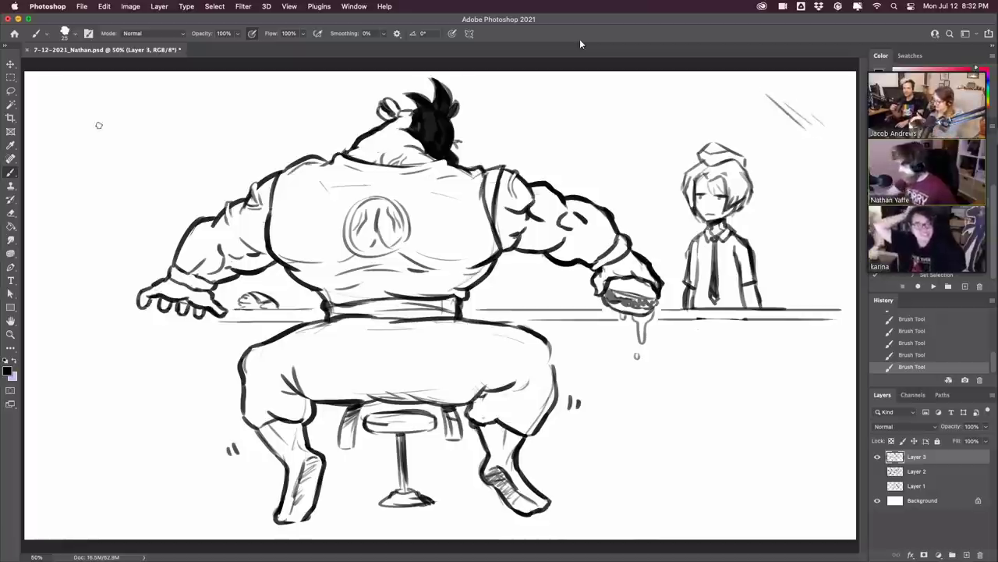
left_click_drag(71, 115, 93, 86)
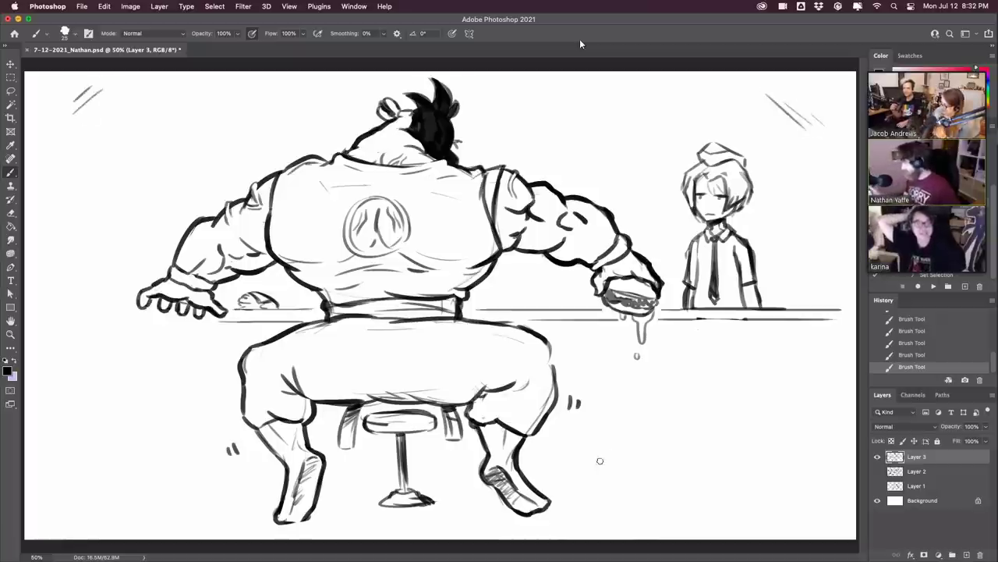
- Handwrite the caption "Christ, what an asshole." in the empty lower-right area of the drawing, redoing the first letter
left_click_drag(587, 468, 605, 476)
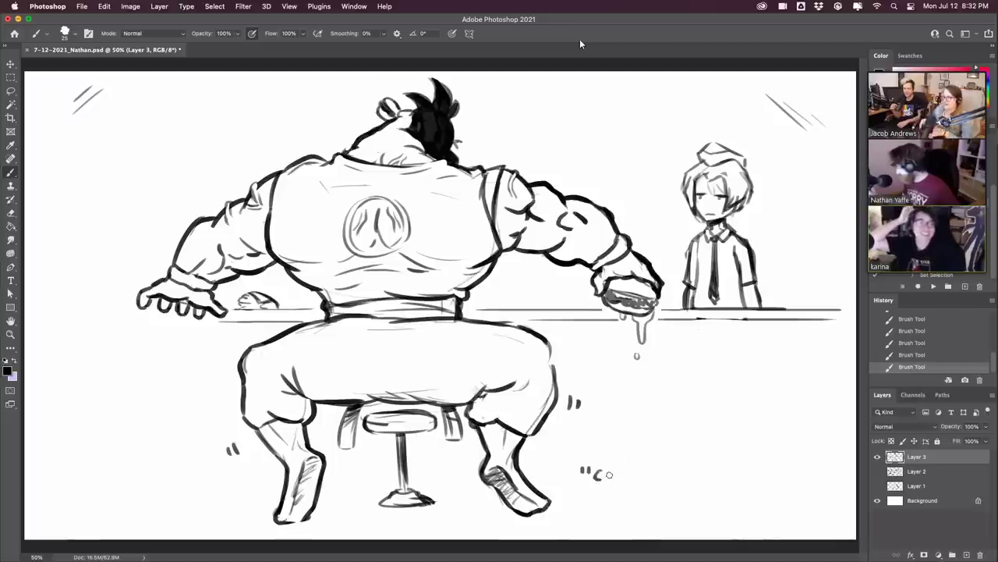
key("super+z")
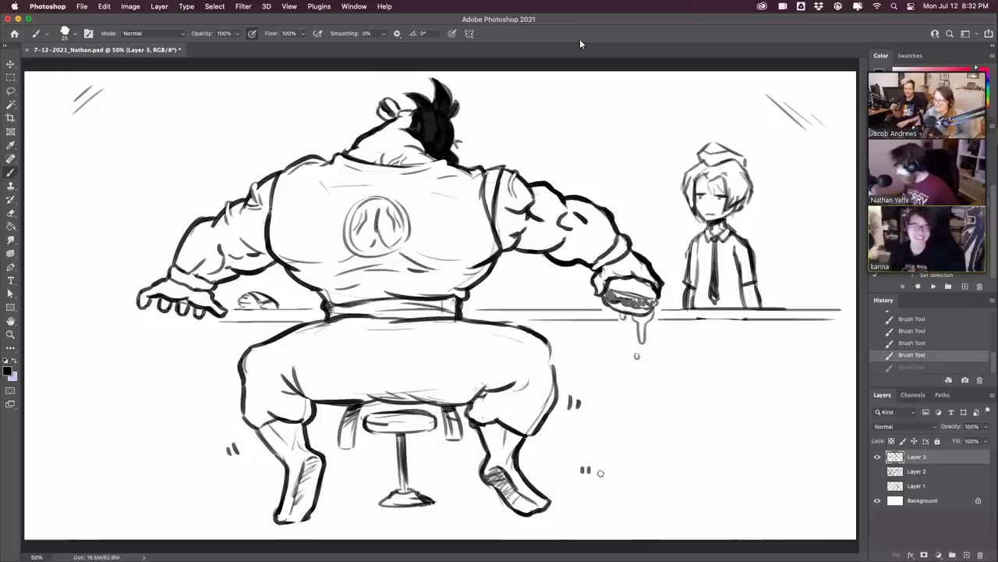
mouse_move(605, 472)
left_mouse_down()
mouse_move(606, 483)
mouse_move(641, 485)
mouse_move(791, 477)
left_mouse_up()
left_click_drag(793, 473, 810, 469)
left_click_drag(816, 462, 815, 469)
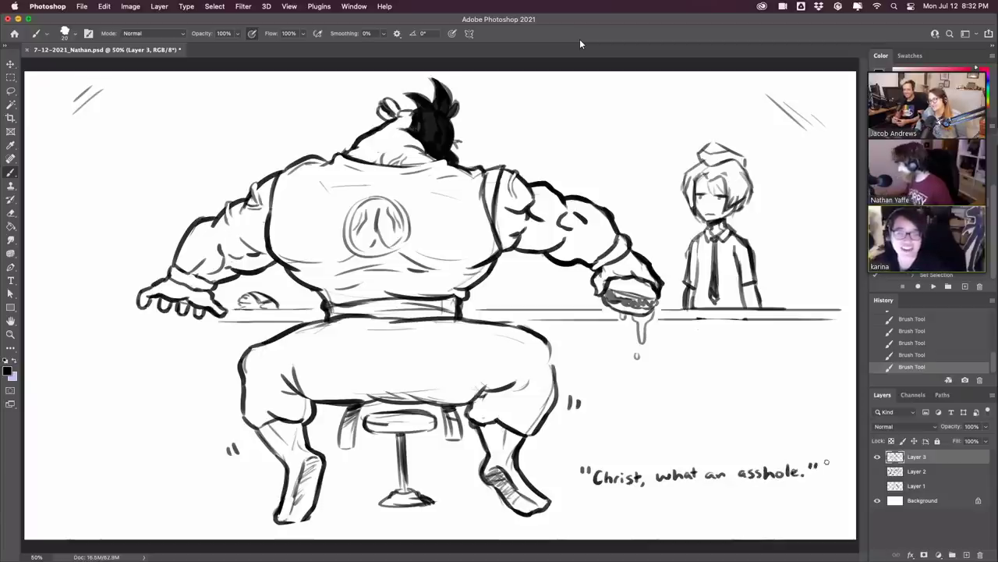
- Touch up the small food item on the counter and add two short diagonal strokes in the canvas's lower-left corner
left_click_drag(248, 303, 241, 306)
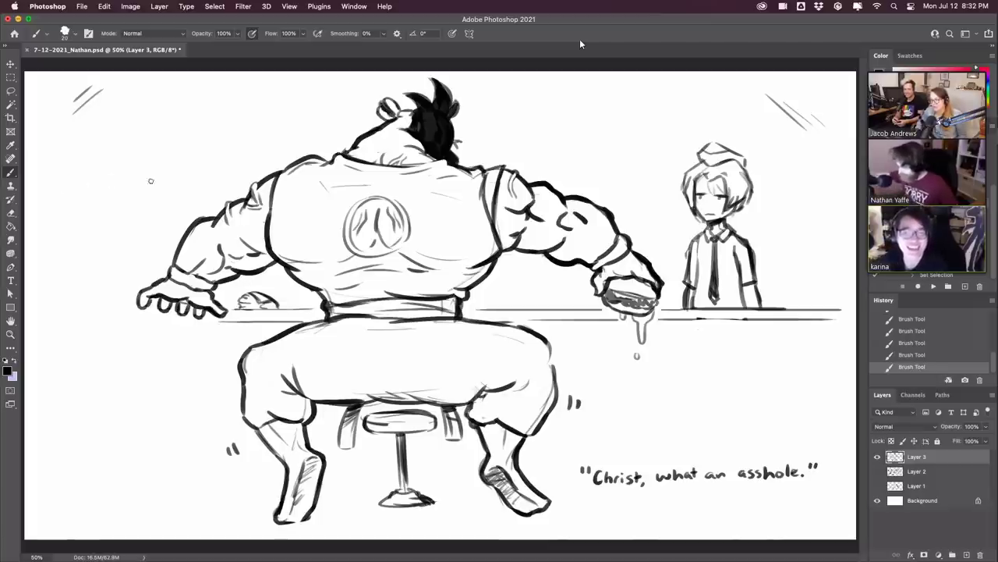
left_click_drag(37, 507, 44, 516)
left_click_drag(47, 508, 55, 516)
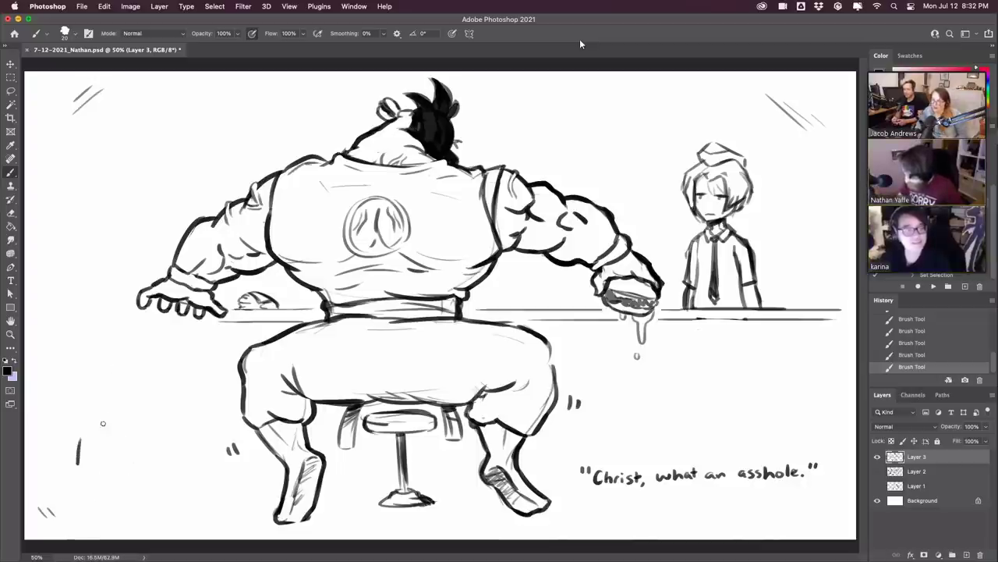
key("super+z")
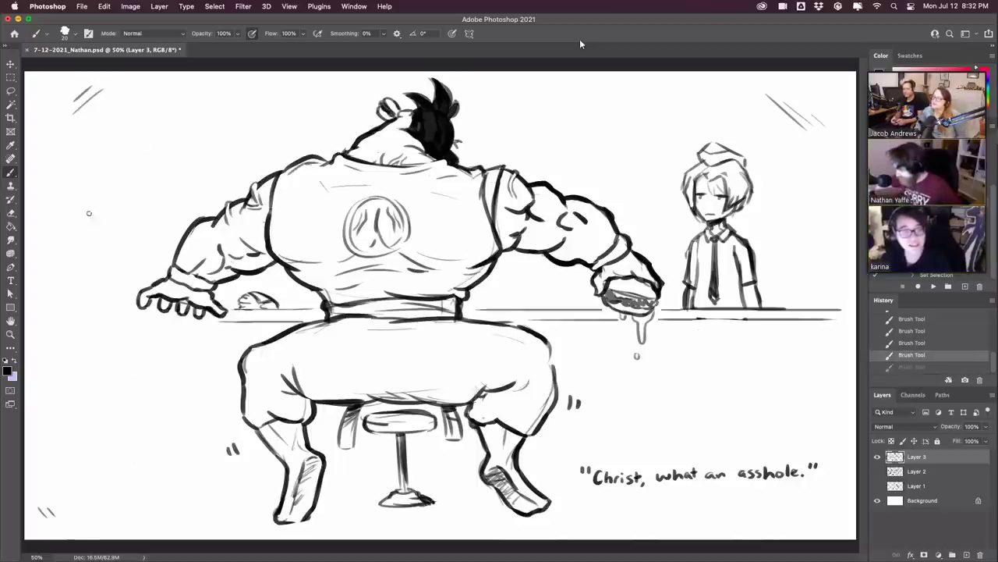
- Draw a broken-line rectangular window frame on the wall behind the seated man's left shoulder
mouse_move(89, 223)
left_mouse_down()
mouse_move(80, 144)
mouse_move(258, 112)
left_mouse_up()
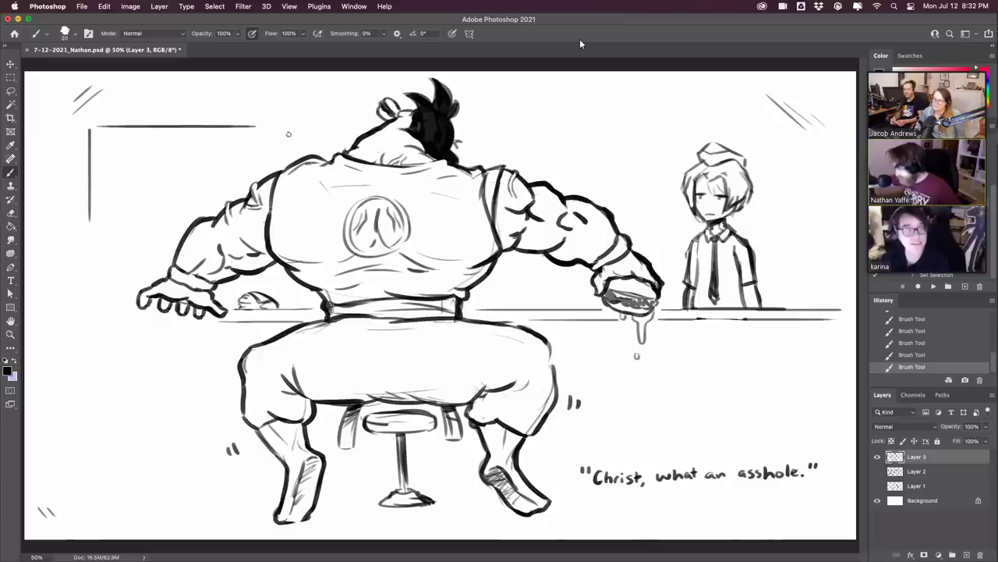
key("super+z")
left_click_drag(145, 93, 313, 94)
left_click_drag(325, 139, 325, 100)
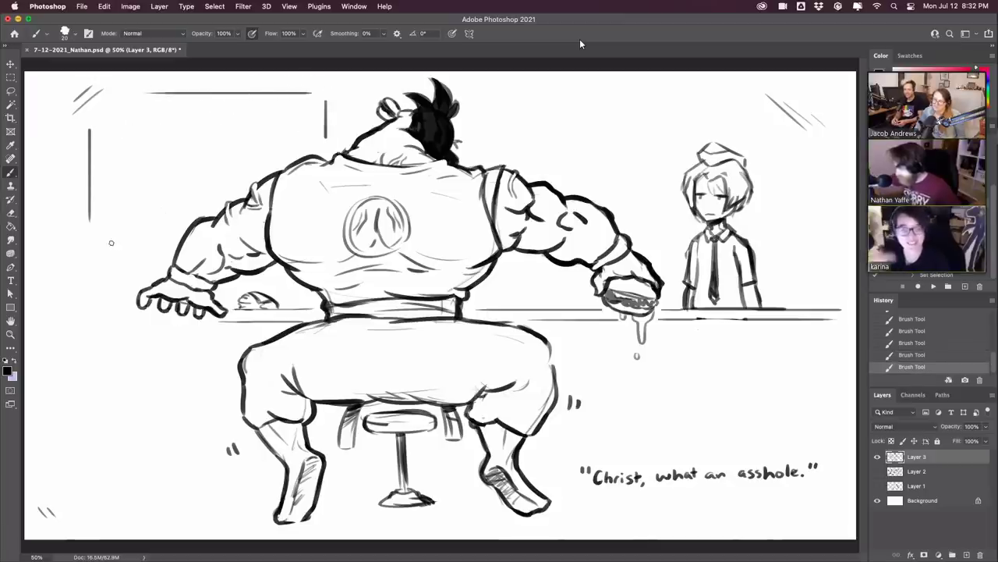
left_click_drag(108, 242, 152, 242)
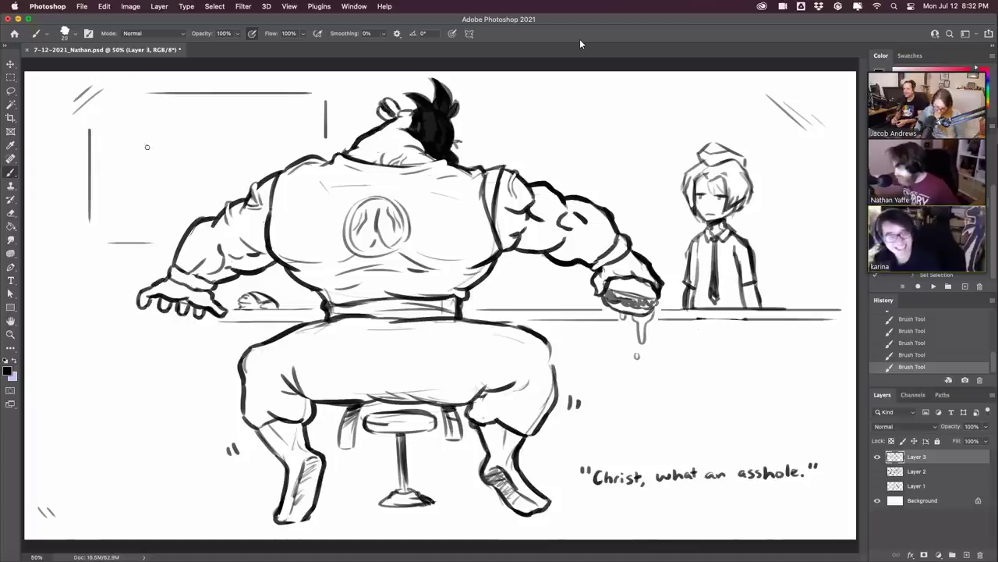
- Draw two sagging power lines and a utility pole with insulators inside the window
left_click_drag(100, 146, 293, 121)
left_click_drag(105, 153, 280, 121)
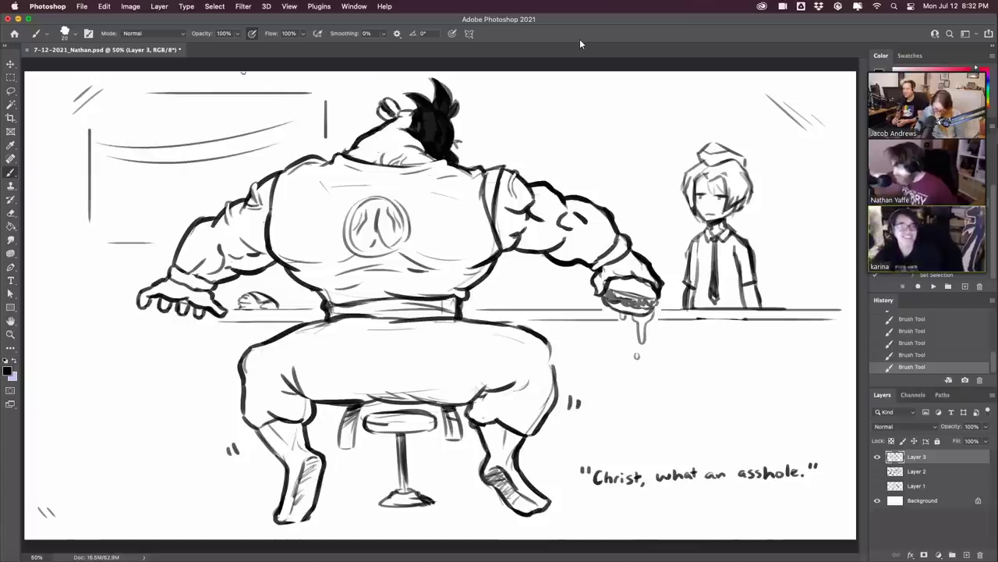
key("super+z")
mouse_move(112, 156)
left_mouse_down()
mouse_move(270, 141)
mouse_move(290, 155)
left_mouse_up()
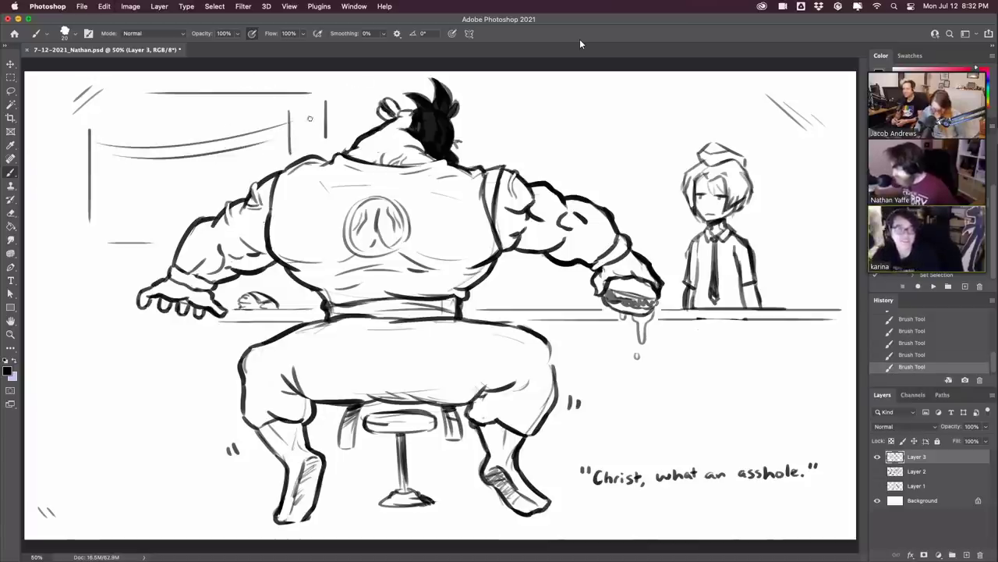
mouse_move(312, 105)
left_mouse_down()
mouse_move(313, 148)
mouse_move(293, 101)
mouse_move(312, 101)
left_mouse_up()
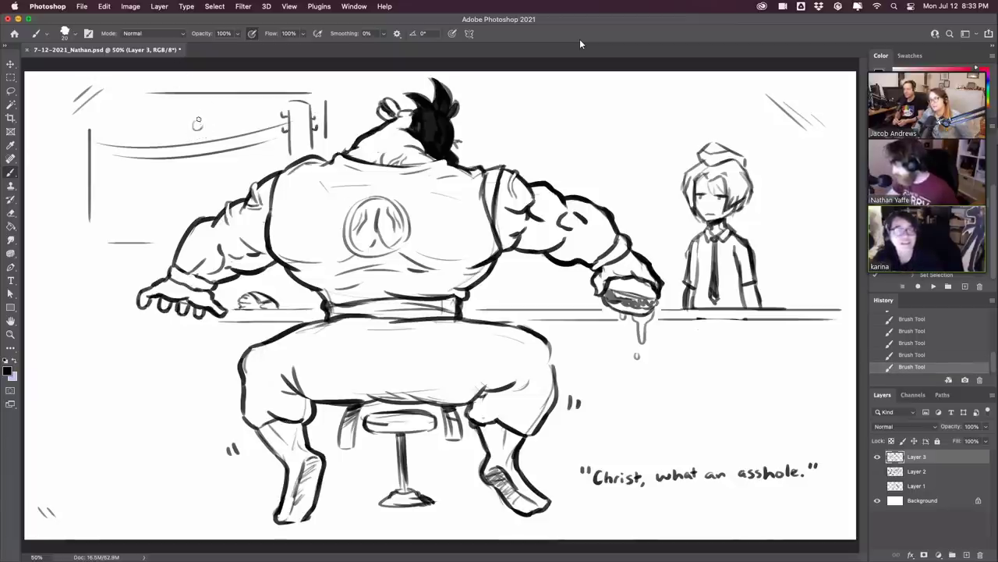
- Draw two small birds perched side by side on the power lines, undoing the faulty strokes
mouse_move(198, 119)
left_mouse_down()
mouse_move(191, 144)
mouse_move(207, 143)
mouse_move(195, 143)
mouse_move(208, 122)
mouse_move(234, 122)
mouse_move(218, 138)
left_mouse_up()
key("super+z")
mouse_move(231, 125)
left_mouse_down()
mouse_move(231, 140)
mouse_move(193, 141)
left_mouse_up()
key("super+z")
key("super+z")
key("super+z")
left_click_drag(222, 131, 222, 135)
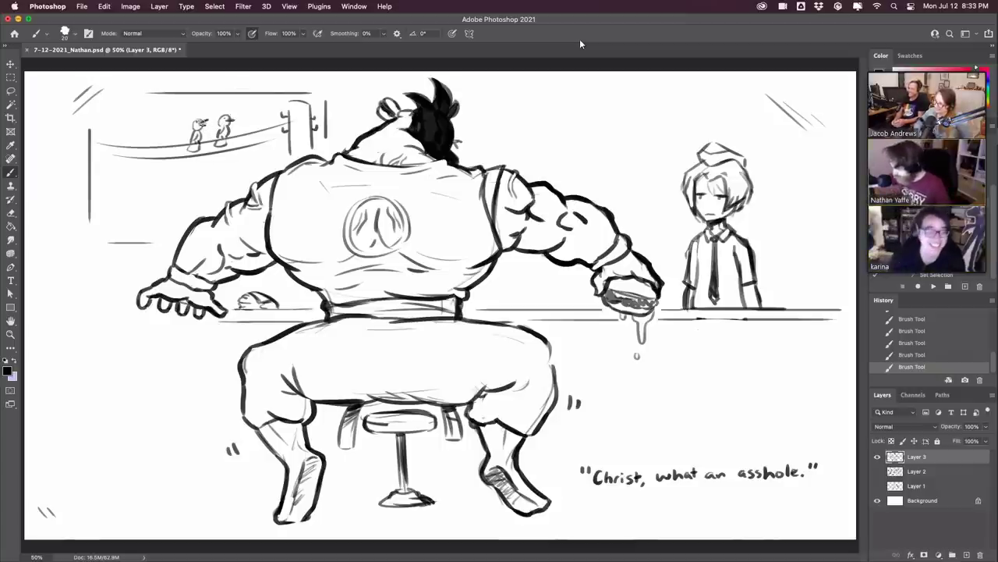
- Refine the heads and beaks of the two birds and erase their stray lines
left_click_drag(206, 120, 201, 123)
left_click_drag(207, 121, 234, 123)
key("super+z")
key("super+z")
key("super+shift+z")
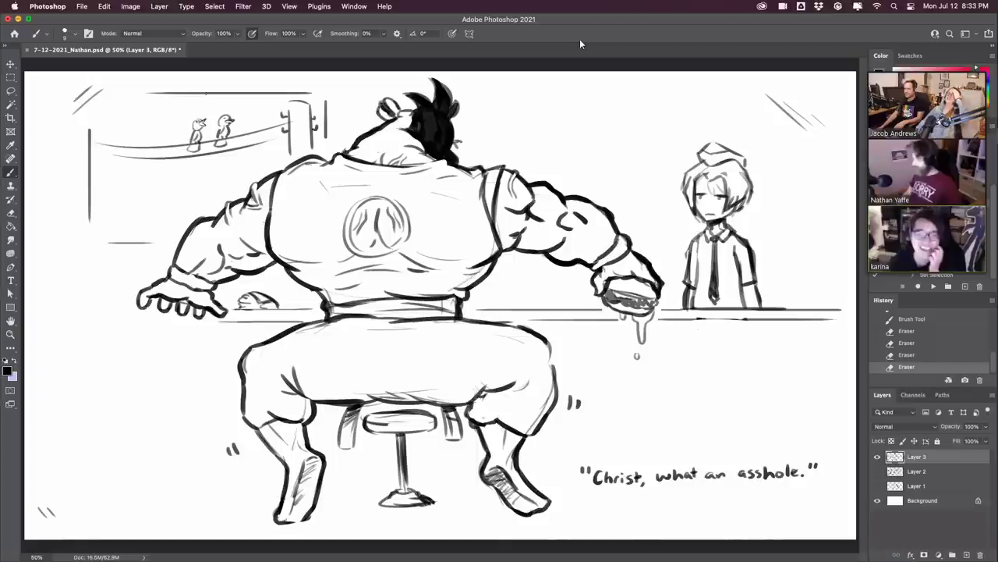
- Draw scalloped foliage outlines in the lower part of the window with a thin brush and touch up the clerk's hair
left_click_drag(92, 175, 137, 205)
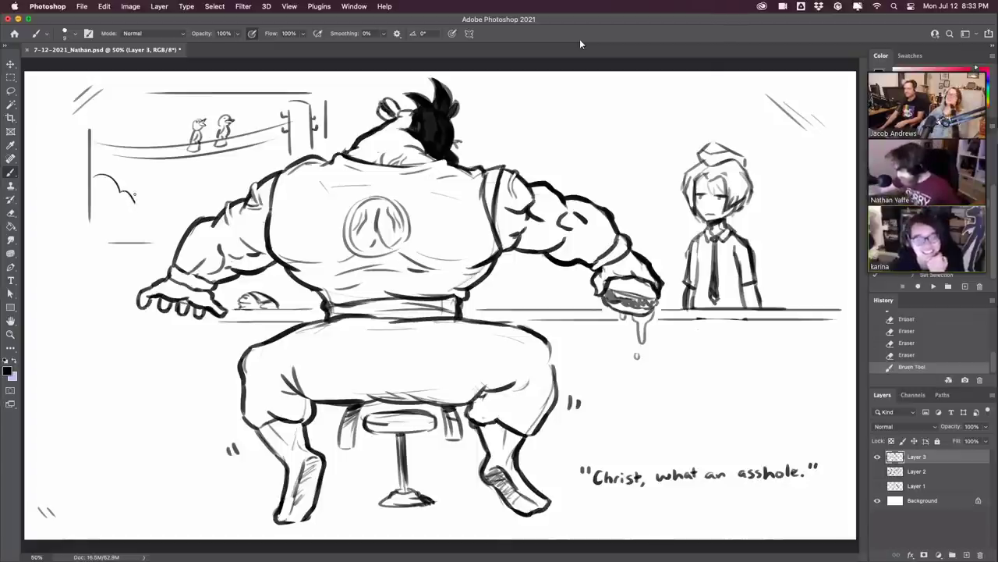
key("super+z")
mouse_move(92, 175)
left_mouse_down()
mouse_move(156, 217)
mouse_move(213, 188)
mouse_move(257, 178)
left_mouse_up()
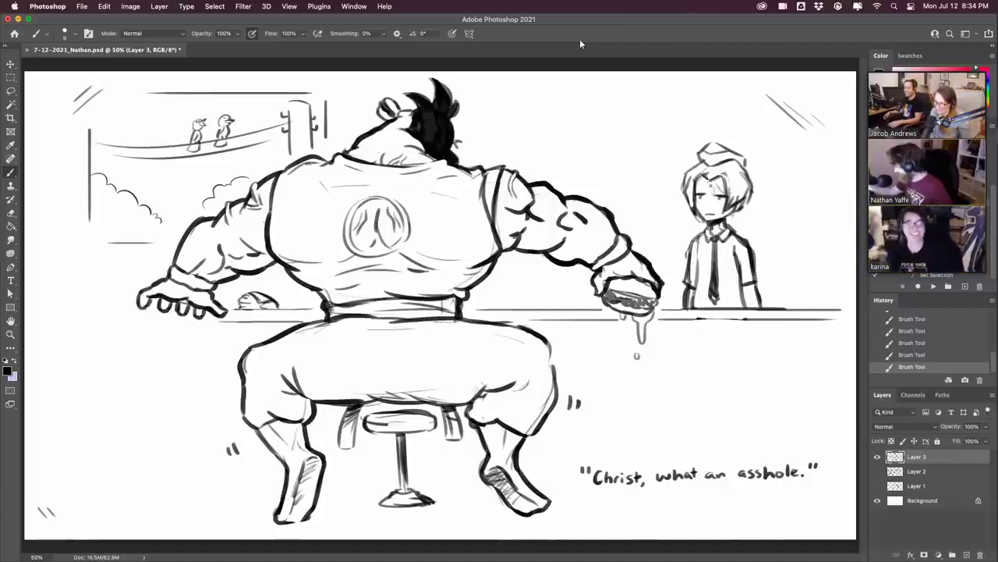
left_click_drag(720, 188, 725, 178)
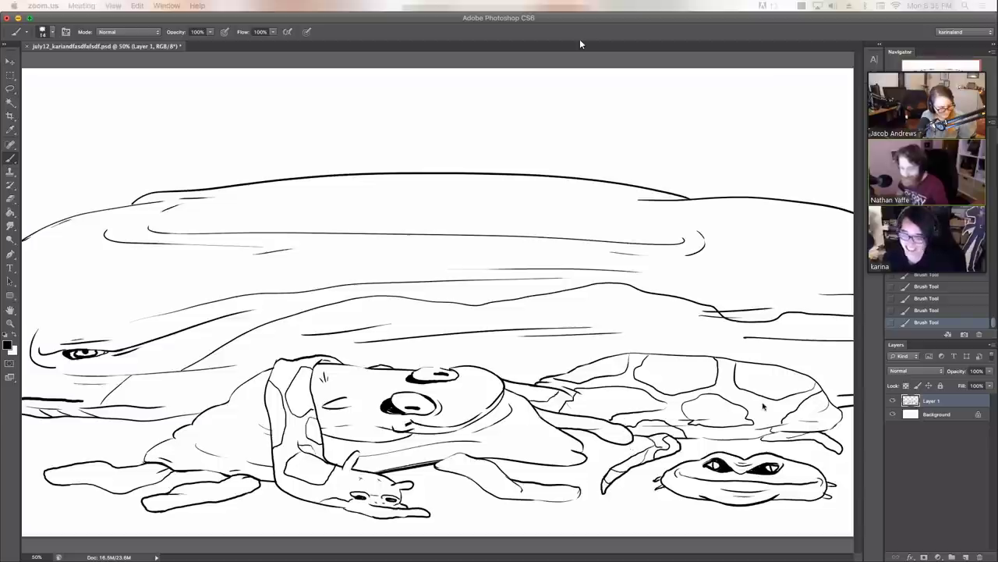
- Hide Layer 1 with the animal drawing in the other document and add a new empty layer
left_click(895, 404)
left_click(892, 400)
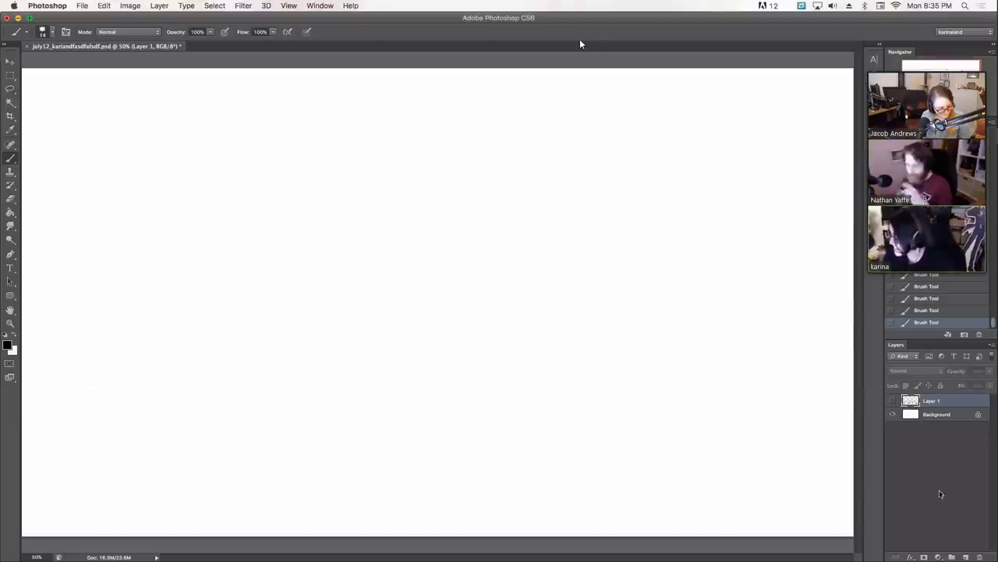
left_click(965, 557)
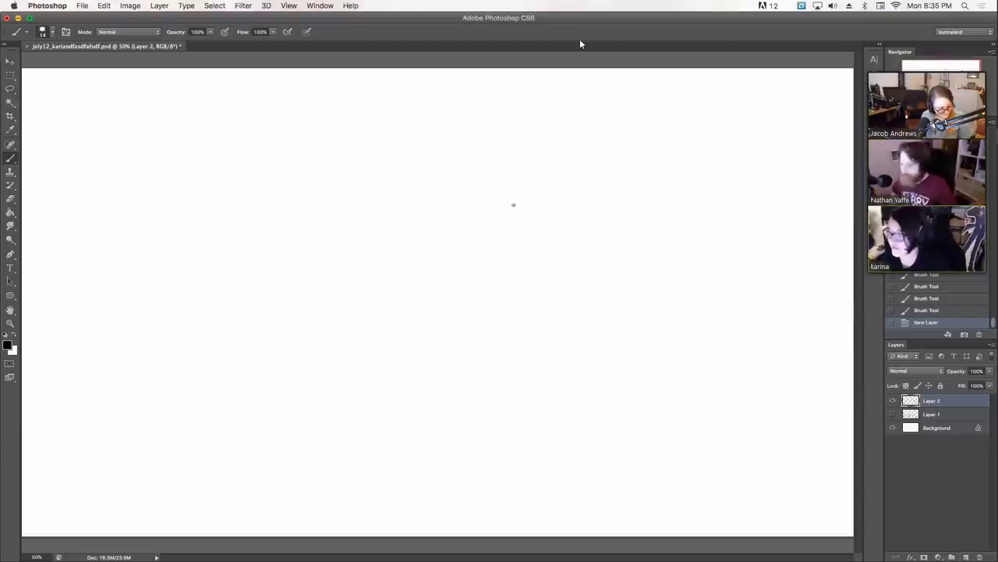
mouse_move(513, 204)
left_mouse_down()
mouse_move(531, 114)
mouse_move(587, 110)
left_mouse_up()
left_click_drag(522, 122, 508, 201)
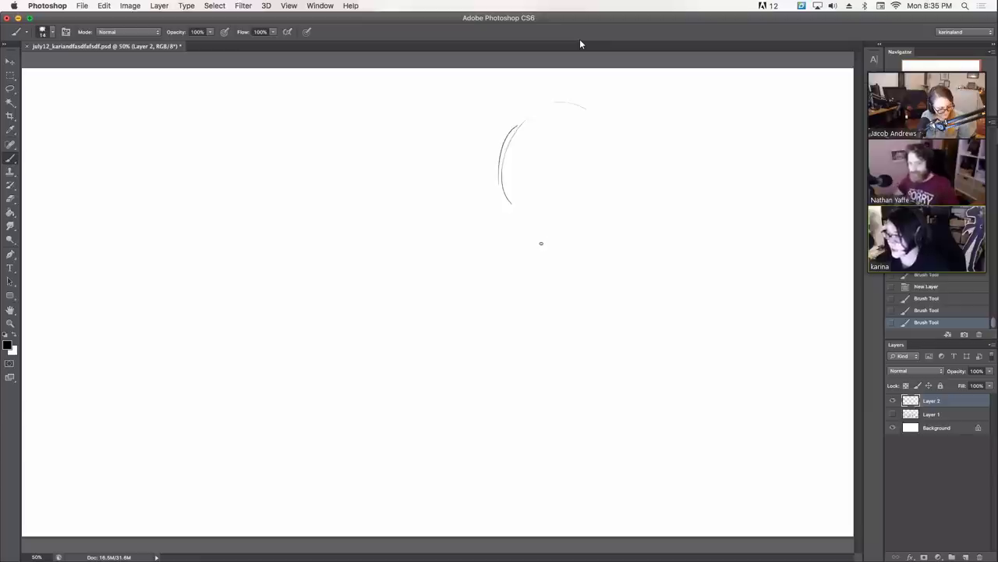
left_click(907, 289)
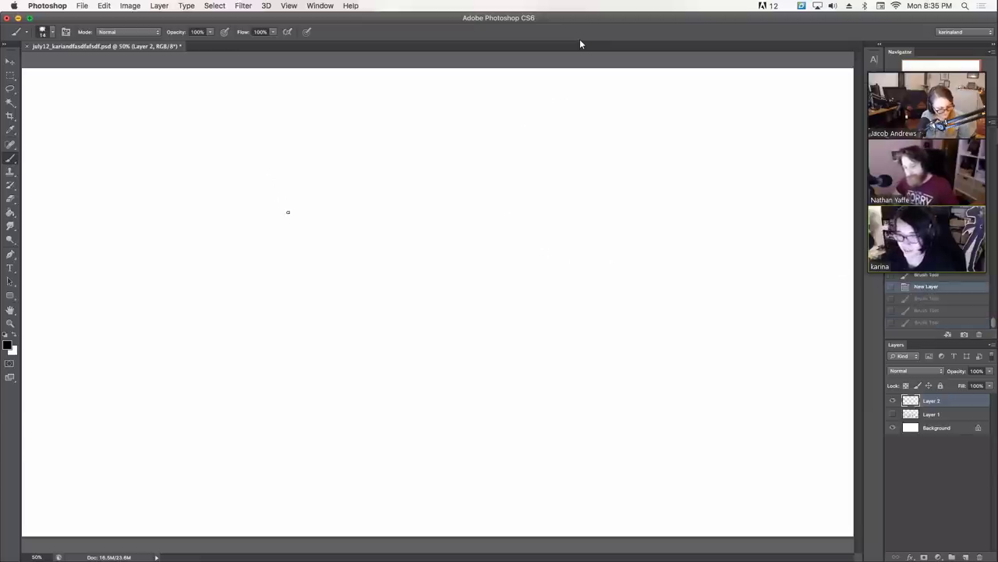
- Sketch a large construction circle for a head on the canvas's left half, with a slanted face line down to the chin
mouse_move(272, 226)
left_mouse_down()
mouse_move(435, 216)
mouse_move(374, 275)
left_mouse_up()
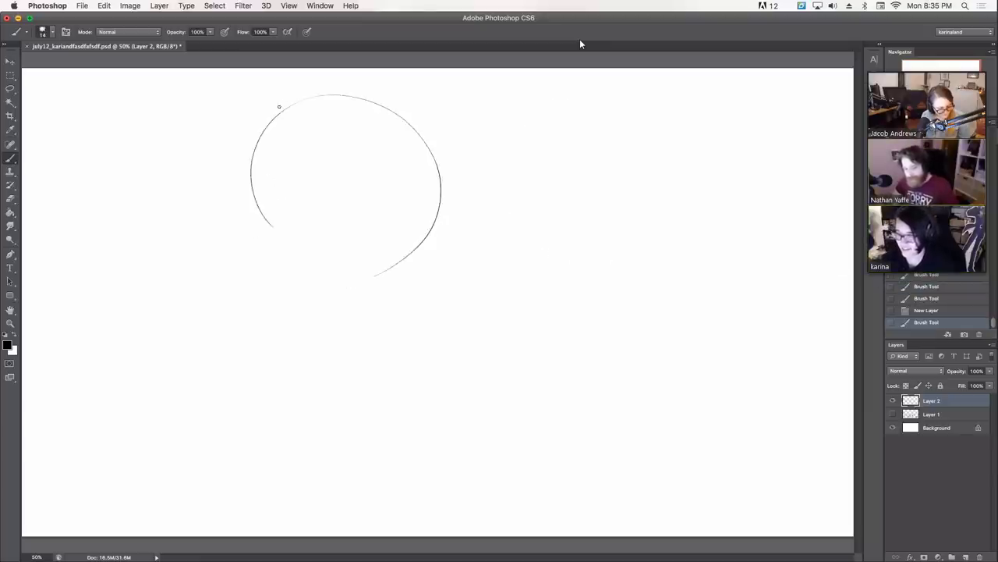
left_click_drag(278, 106, 269, 117)
left_click_drag(274, 265, 372, 274)
mouse_move(298, 90)
left_mouse_down()
mouse_move(248, 152)
mouse_move(275, 277)
mouse_move(307, 334)
mouse_move(326, 337)
left_mouse_up()
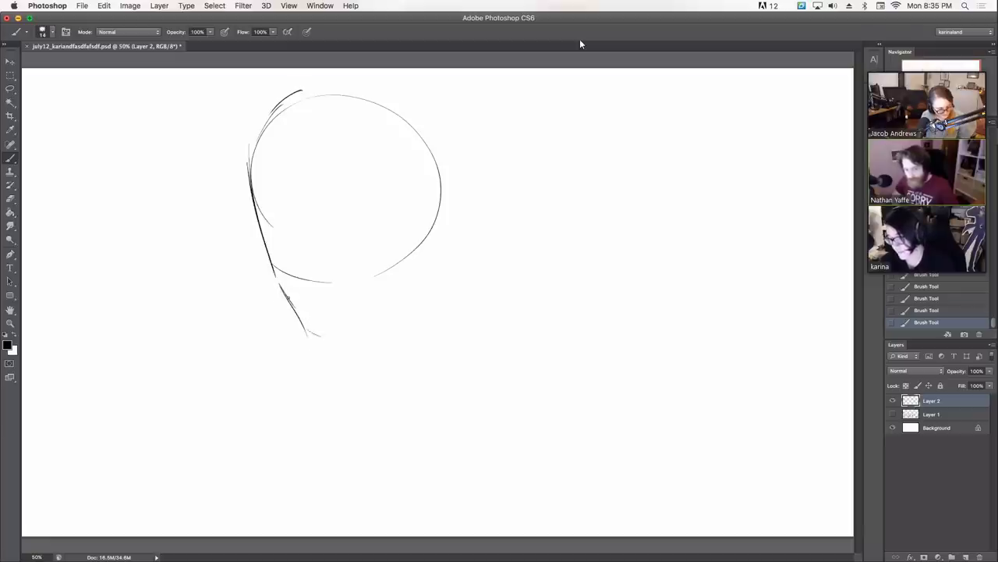
- Outline the chin, redraw the jawline with a longer slant, and add the back and top contours of the head
mouse_move(275, 281)
left_mouse_down()
mouse_move(328, 336)
mouse_move(395, 294)
left_mouse_up()
left_click_drag(326, 337, 393, 294)
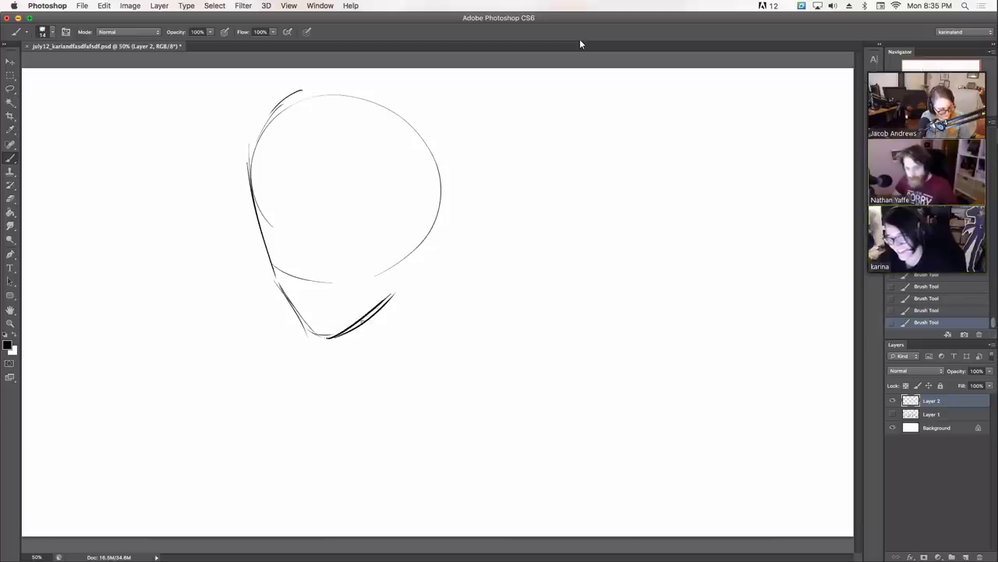
key("e")
mouse_move(338, 330)
left_mouse_down()
mouse_move(406, 298)
mouse_move(370, 309)
left_mouse_up()
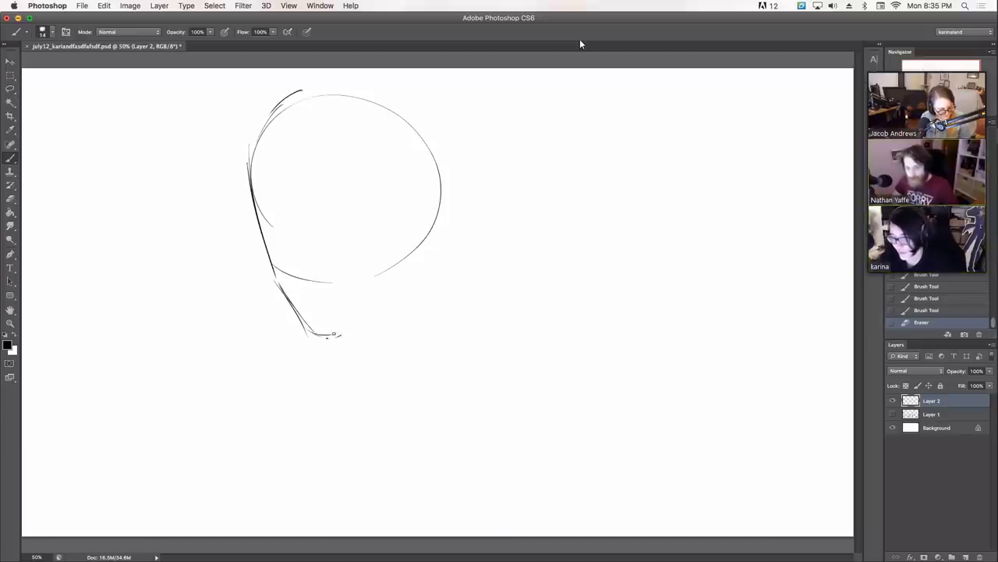
mouse_move(330, 336)
left_mouse_down()
mouse_move(425, 276)
mouse_move(434, 212)
left_mouse_up()
mouse_move(348, 89)
left_mouse_down()
mouse_move(431, 128)
mouse_move(435, 187)
left_mouse_up()
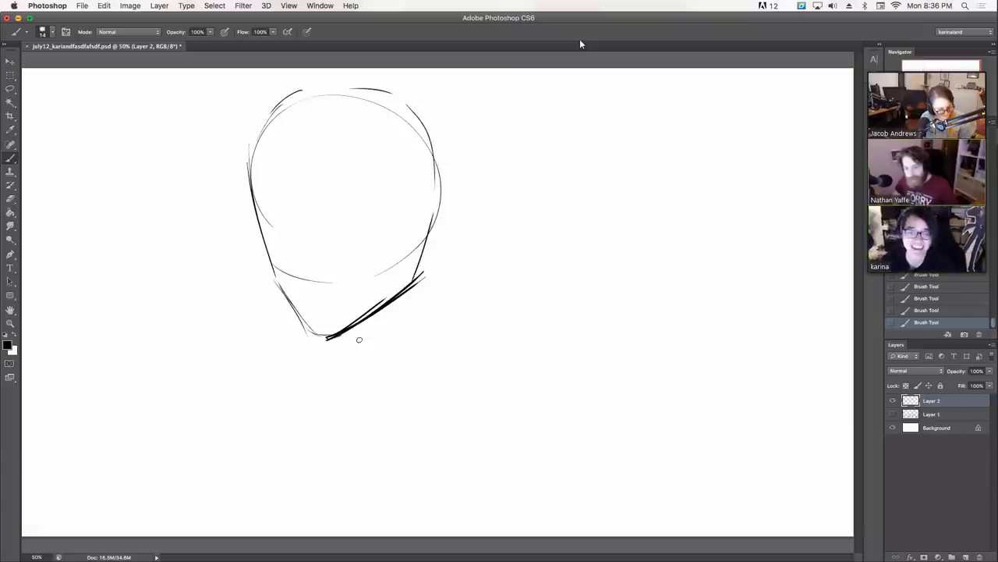
- Erase the overlapping chin strokes and the construction circle's lower arc, and thicken the jawline
key("e")
mouse_move(326, 337)
left_mouse_down()
mouse_move(304, 321)
mouse_move(311, 339)
mouse_move(295, 313)
left_mouse_up()
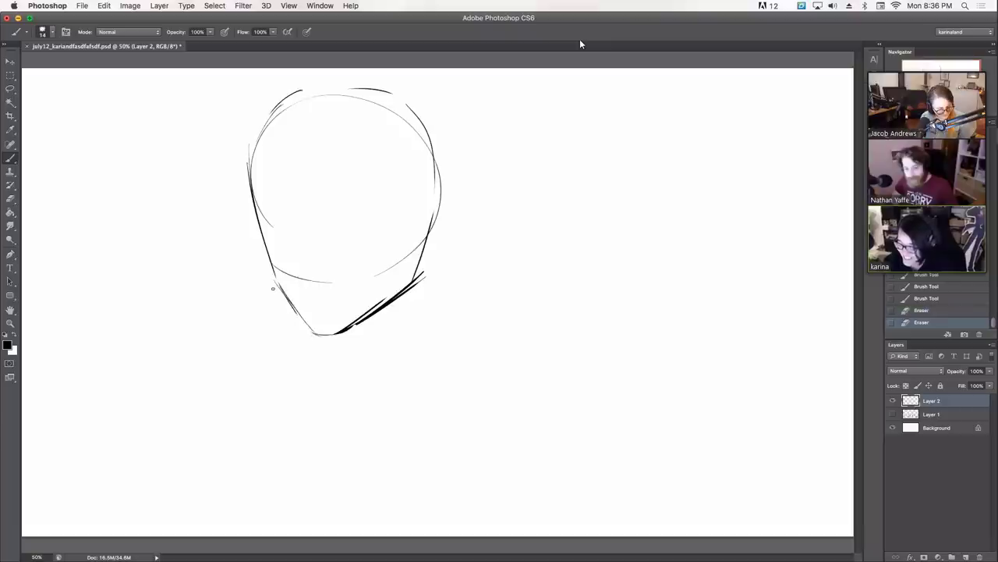
left_click_drag(377, 303, 338, 332)
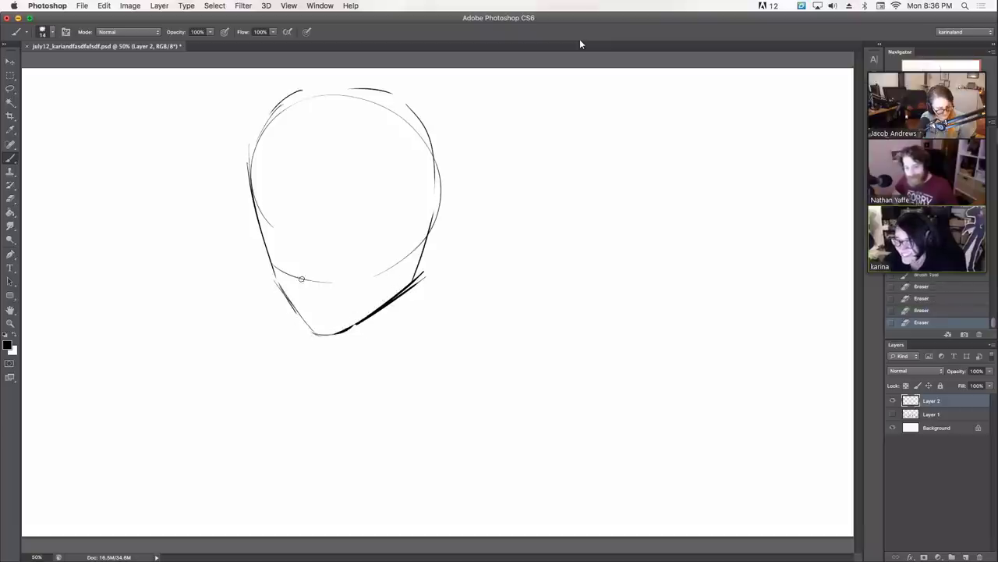
mouse_move(302, 279)
left_mouse_down()
mouse_move(332, 280)
mouse_move(287, 274)
left_mouse_up()
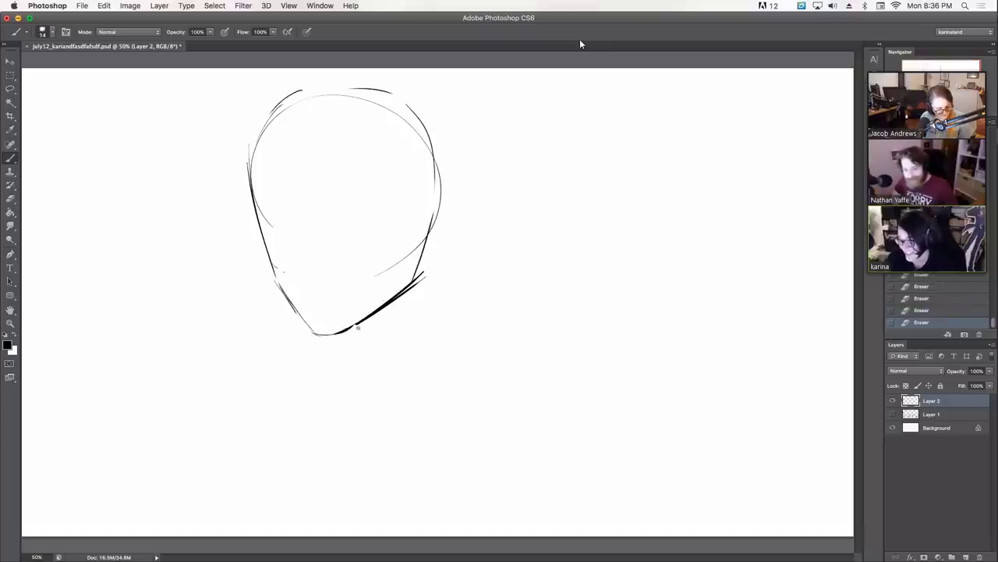
left_click_drag(349, 329, 373, 313)
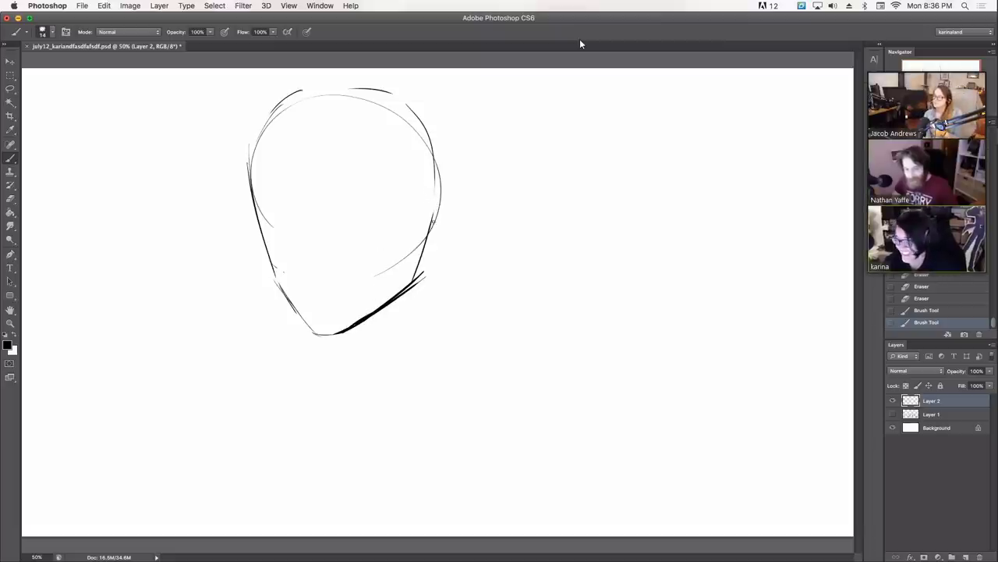
- Draw an ear beside the jaw's rear corner, erase its stray outer lines and darken where it meets the jaw
mouse_move(429, 234)
left_mouse_down()
mouse_move(451, 189)
mouse_move(478, 225)
mouse_move(425, 275)
mouse_move(479, 237)
left_mouse_up()
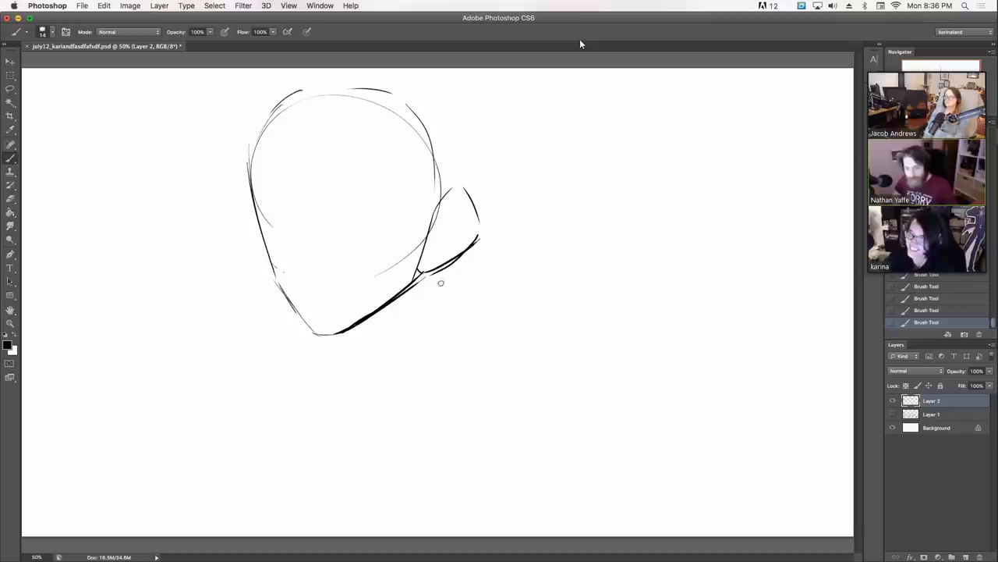
mouse_move(432, 279)
left_mouse_down()
mouse_move(487, 238)
mouse_move(487, 223)
left_mouse_up()
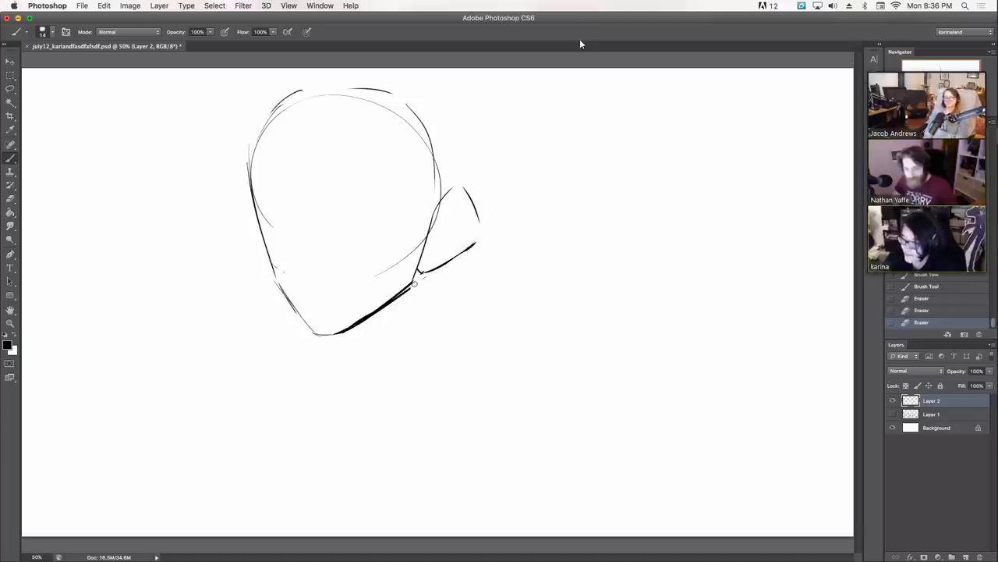
mouse_move(393, 307)
left_mouse_down()
mouse_move(427, 281)
mouse_move(423, 270)
mouse_move(434, 272)
mouse_move(426, 261)
mouse_move(418, 271)
mouse_move(444, 259)
mouse_move(415, 268)
left_mouse_up()
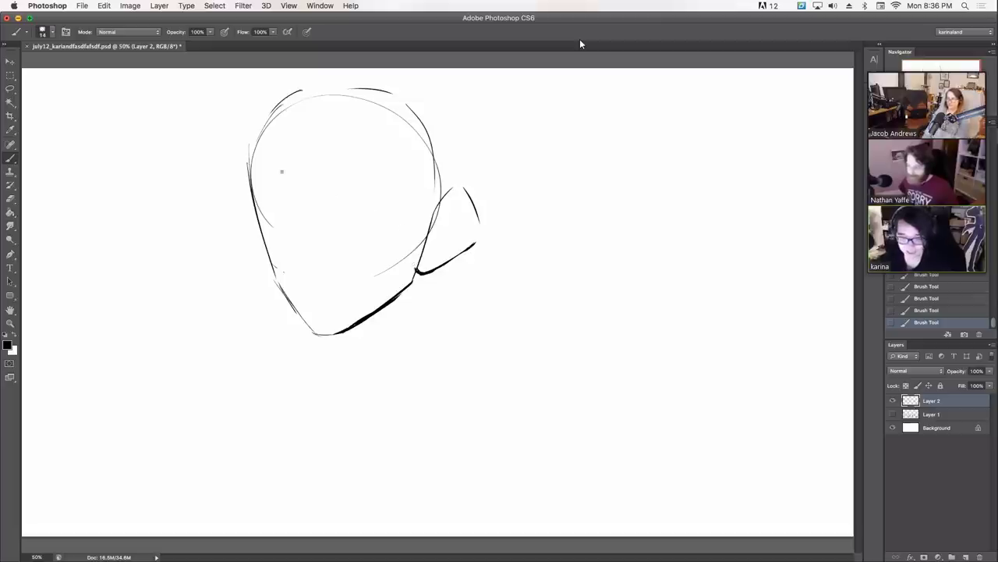
- Move the head sketch a short distance toward the middle of the canvas
key("v")
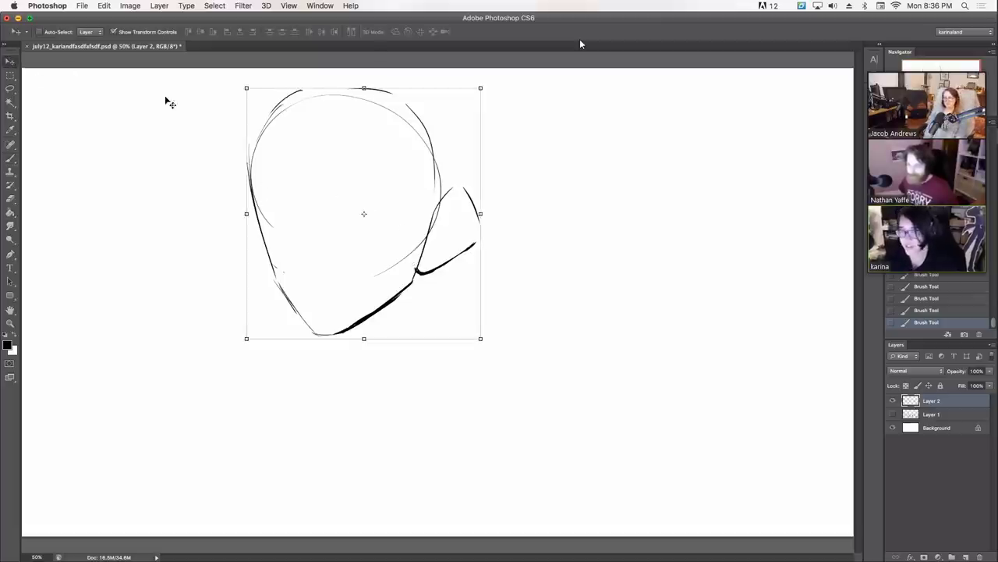
mouse_move(366, 169)
left_mouse_down()
mouse_move(459, 181)
mouse_move(409, 164)
left_mouse_up()
key("b")
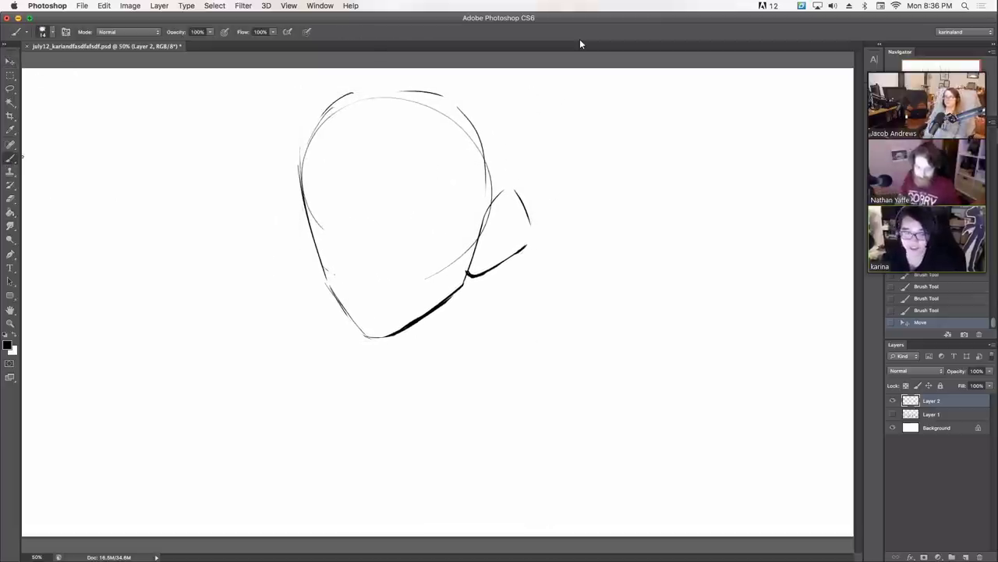
- Draw jagged fringe strands over the forehead, and erase their overlap along with the skull's front and top contours
left_click_drag(334, 106, 370, 217)
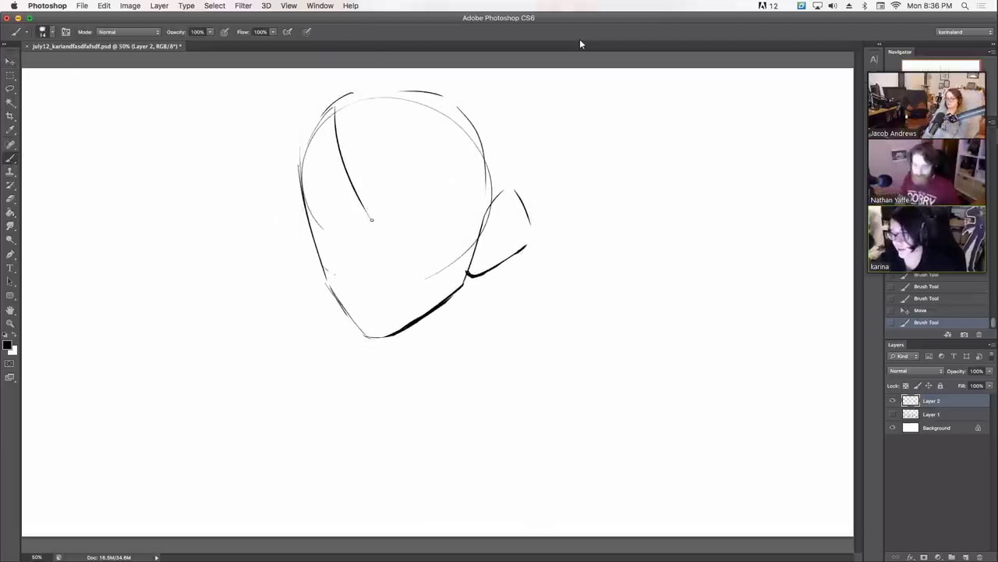
left_click_drag(353, 165, 382, 233)
mouse_move(363, 141)
left_mouse_down()
mouse_move(422, 226)
mouse_move(409, 134)
left_mouse_up()
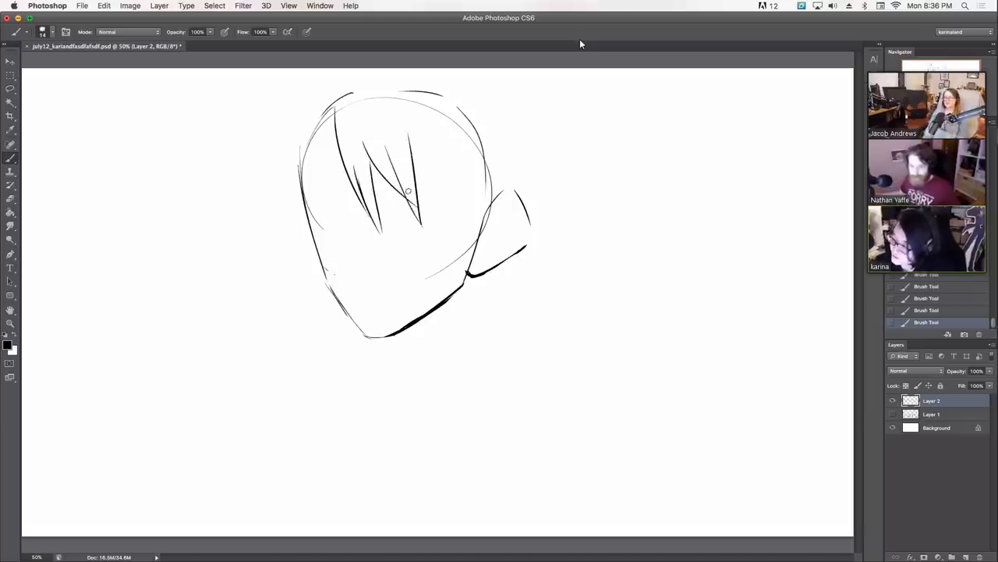
left_click_drag(409, 200, 416, 207)
left_click_drag(417, 206, 411, 200)
mouse_move(309, 143)
left_mouse_down()
mouse_move(339, 96)
mouse_move(351, 94)
mouse_move(340, 107)
mouse_move(404, 99)
mouse_move(383, 91)
left_mouse_up()
mouse_move(308, 147)
left_mouse_down()
mouse_move(321, 172)
mouse_move(309, 195)
left_mouse_up()
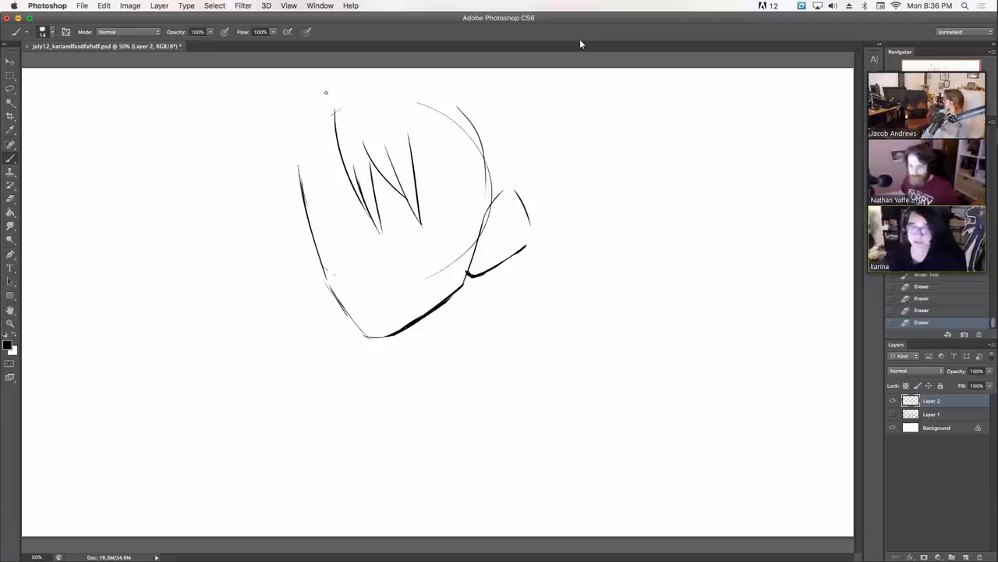
- Move the sketch down toward the canvas centre and outline a tall hair shape above the skull
key("v")
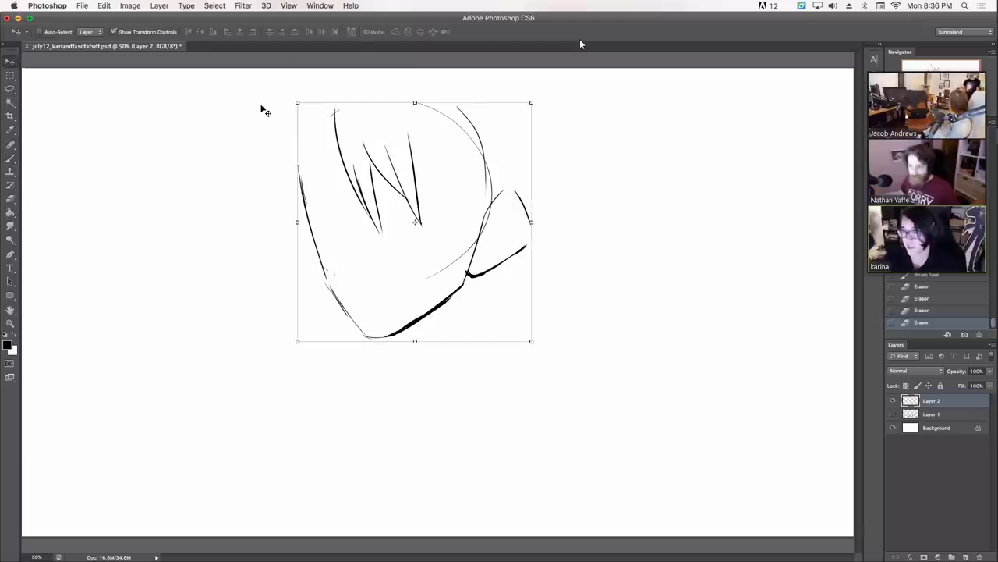
left_click_drag(441, 158, 475, 205)
key("b")
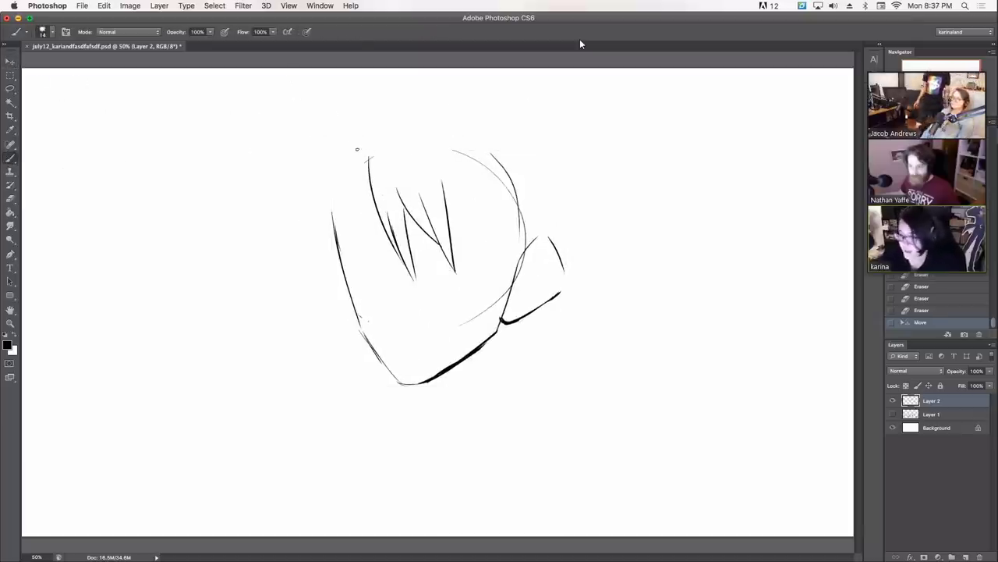
left_click_drag(326, 110, 360, 223)
mouse_move(317, 83)
left_mouse_down()
mouse_move(506, 121)
mouse_move(531, 143)
left_mouse_up()
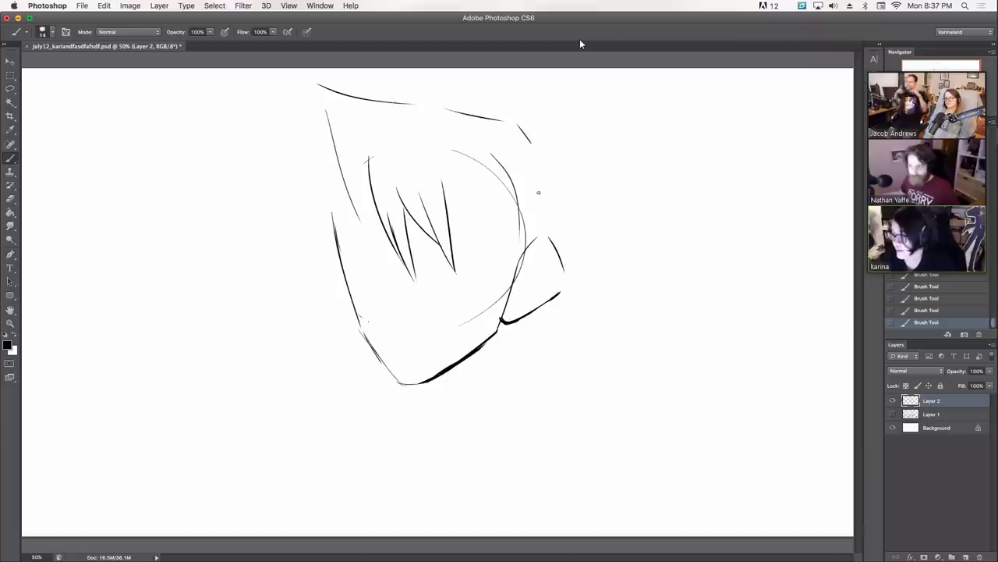
- Erase the ear and redraw the jaw's rear edge with a thicker line
mouse_move(511, 319)
left_mouse_down()
mouse_move(502, 319)
mouse_move(540, 308)
left_mouse_up()
mouse_move(564, 274)
left_mouse_down()
mouse_move(559, 242)
mouse_move(524, 261)
mouse_move(542, 224)
mouse_move(553, 233)
mouse_move(512, 335)
mouse_move(509, 323)
mouse_move(492, 322)
mouse_move(515, 253)
left_mouse_up()
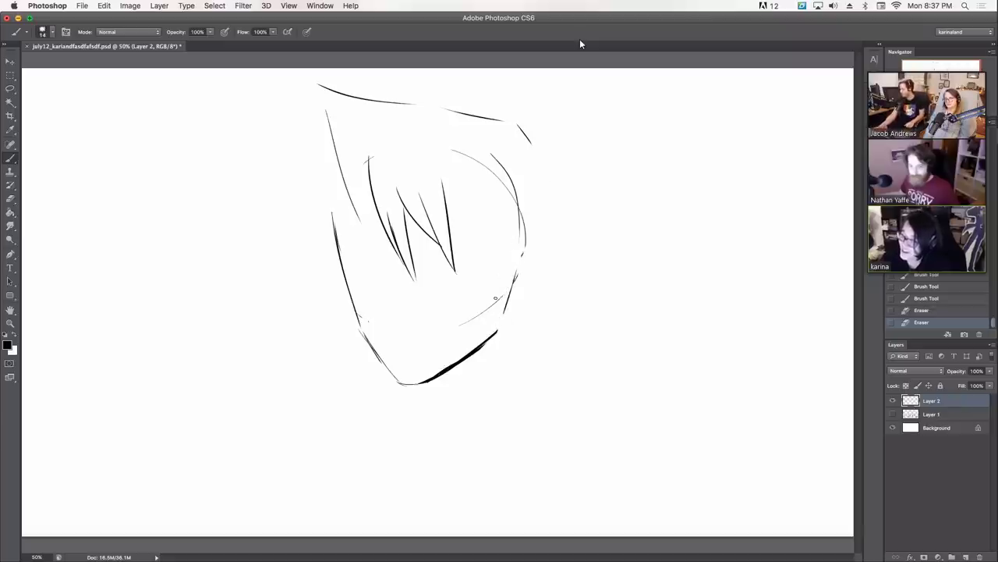
left_click_drag(498, 334, 511, 270)
left_click_drag(498, 330, 514, 263)
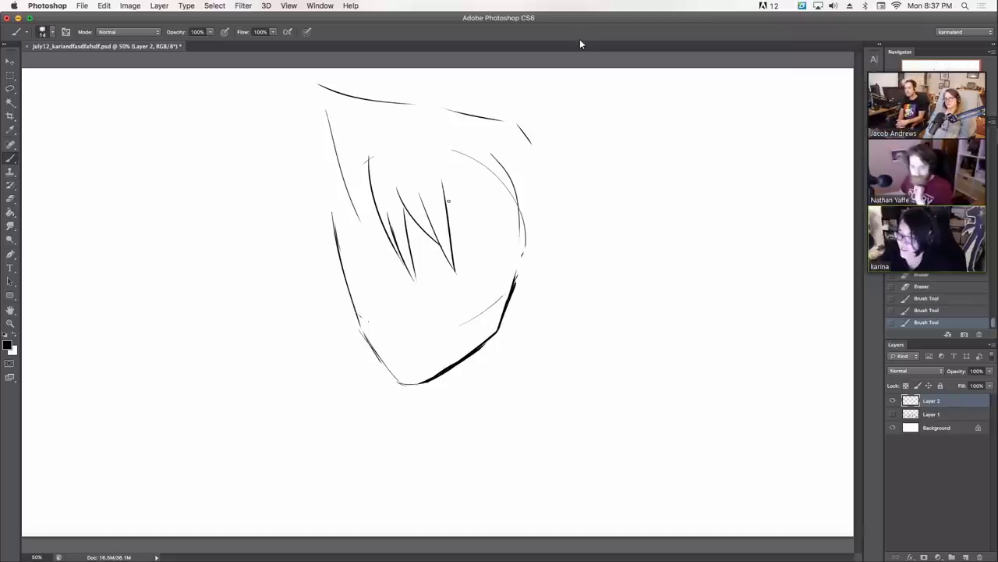
- Add long swept strands at the rear of the fringe and outline a pointed hair tuft in front of the forehead
mouse_move(442, 179)
left_mouse_down()
mouse_move(448, 209)
mouse_move(504, 255)
left_mouse_up()
mouse_move(458, 188)
left_mouse_down()
mouse_move(513, 259)
mouse_move(549, 281)
left_mouse_up()
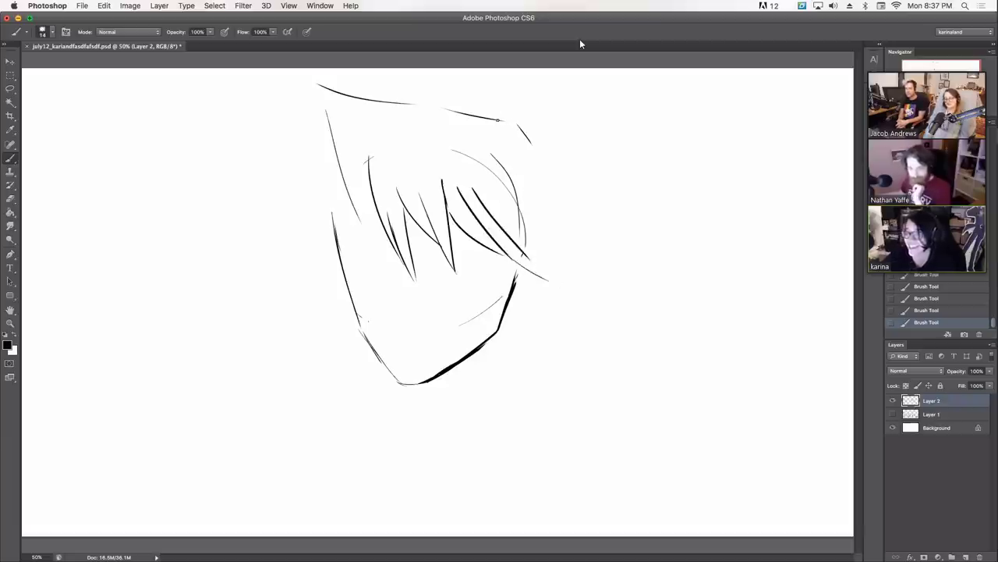
mouse_move(328, 119)
left_mouse_down()
mouse_move(278, 99)
mouse_move(268, 174)
left_mouse_up()
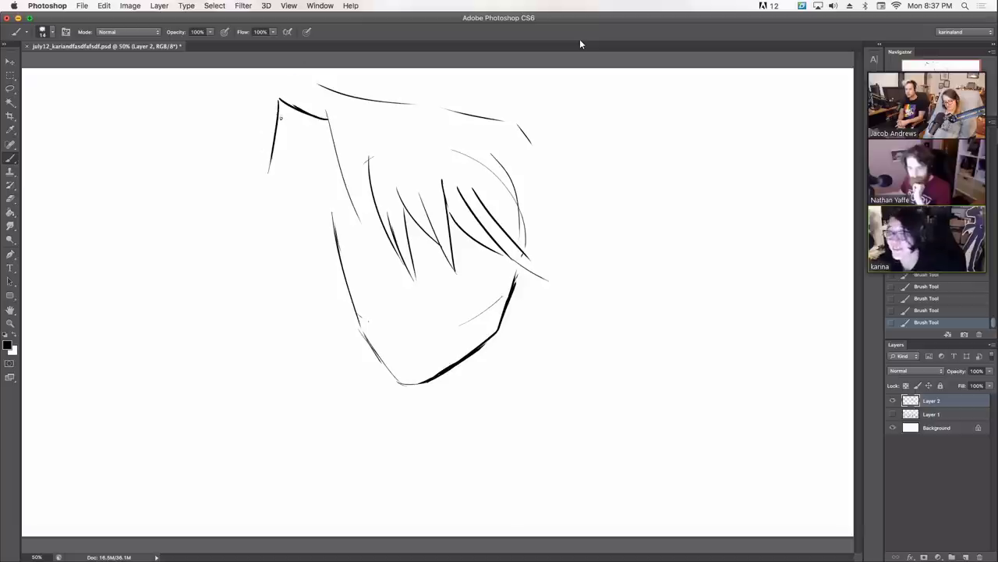
- Draw long pointed locks hanging from the front tuft beside the face, and clean up where they meet the face line
mouse_move(278, 96)
left_mouse_down()
mouse_move(261, 185)
mouse_move(263, 292)
left_mouse_up()
left_click_drag(254, 223, 257, 277)
mouse_move(269, 174)
left_mouse_down()
mouse_move(257, 209)
mouse_move(271, 272)
left_mouse_up()
mouse_move(254, 211)
left_mouse_down()
mouse_move(306, 308)
mouse_move(297, 180)
mouse_move(308, 288)
left_mouse_up()
mouse_move(333, 215)
left_mouse_down()
mouse_move(338, 286)
mouse_move(318, 200)
mouse_move(375, 270)
mouse_move(349, 211)
left_mouse_up()
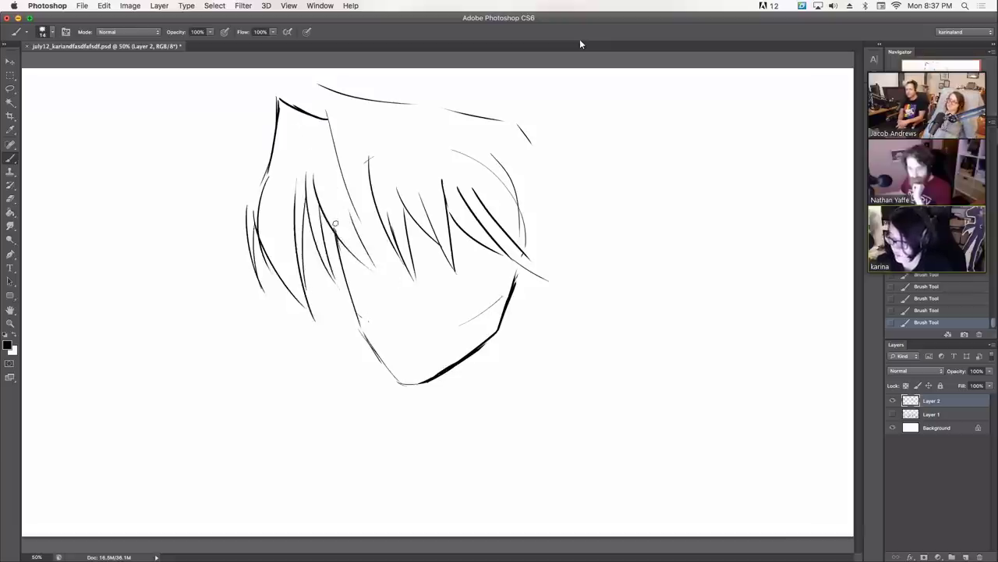
key("e")
left_click_drag(340, 231, 348, 236)
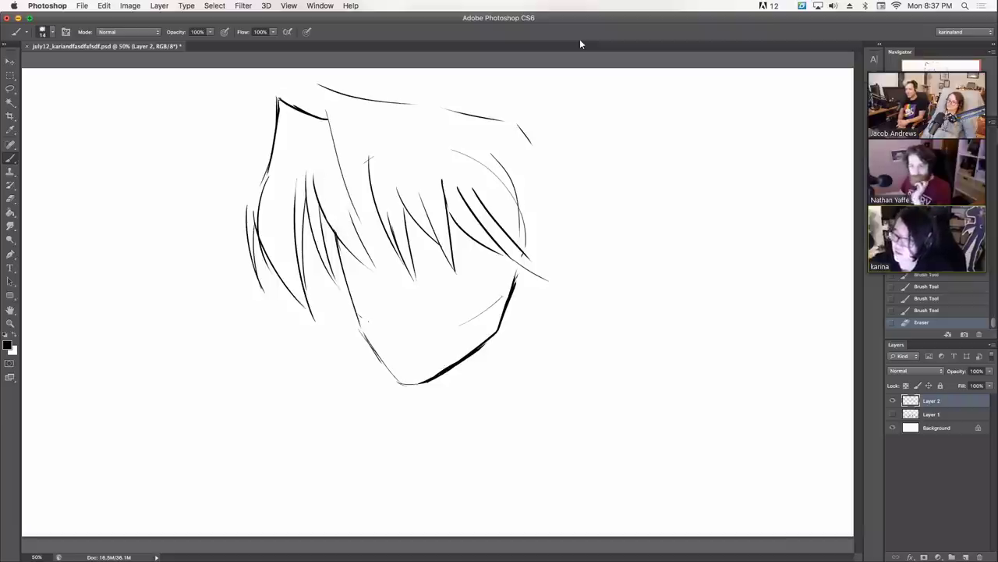
- Join the two hair peaks with a sharp notch, thicken the hair's top contour, and erase the doubled line beneath it
mouse_move(278, 99)
left_mouse_down()
mouse_move(328, 113)
mouse_move(316, 84)
left_mouse_up()
mouse_move(326, 118)
left_mouse_down()
mouse_move(316, 82)
mouse_move(363, 100)
mouse_move(450, 110)
left_mouse_up()
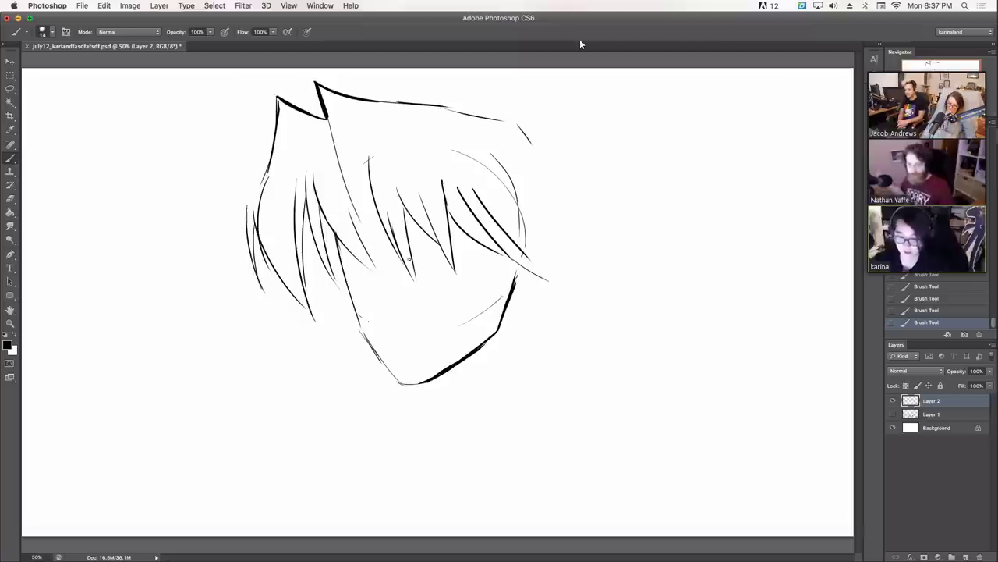
left_click_drag(303, 234, 344, 305)
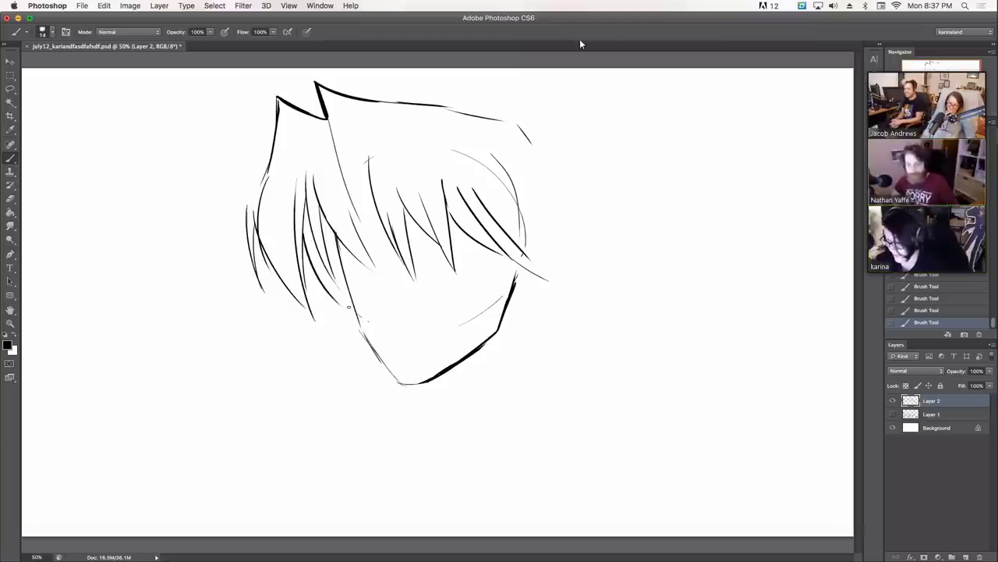
mouse_move(316, 81)
left_mouse_down()
mouse_move(493, 110)
mouse_move(530, 142)
left_mouse_up()
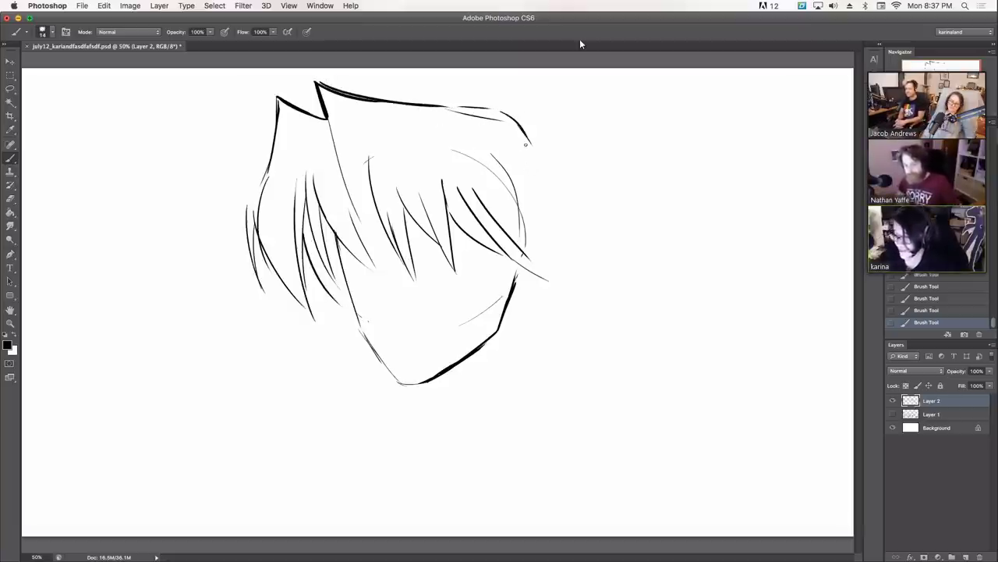
key("e")
left_click_drag(444, 114, 505, 121)
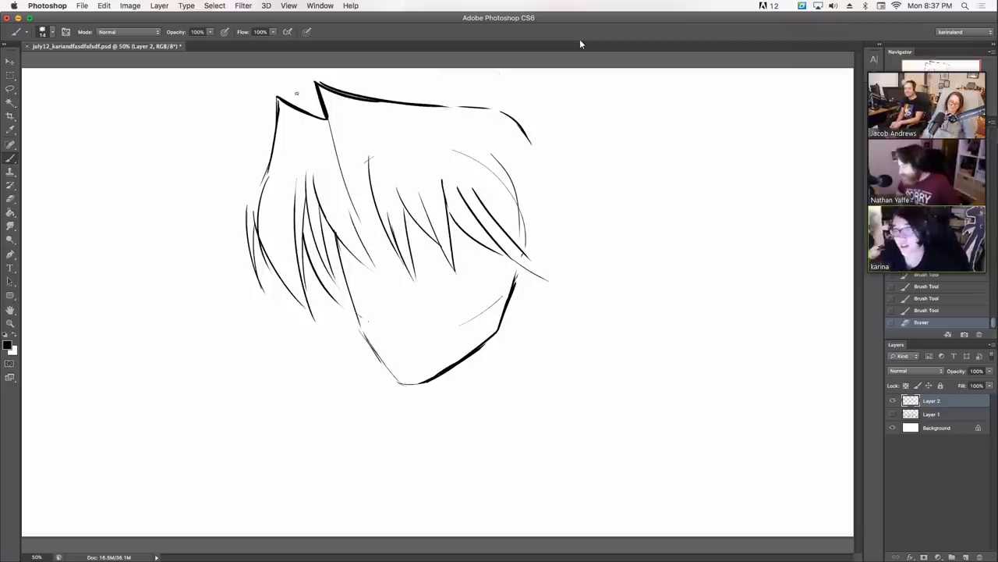
- Thicken the parting line running down from the notch, trim its edge and erase the stray mark atop the first fringe strand
left_click_drag(326, 119, 342, 170)
left_click_drag(326, 111, 342, 171)
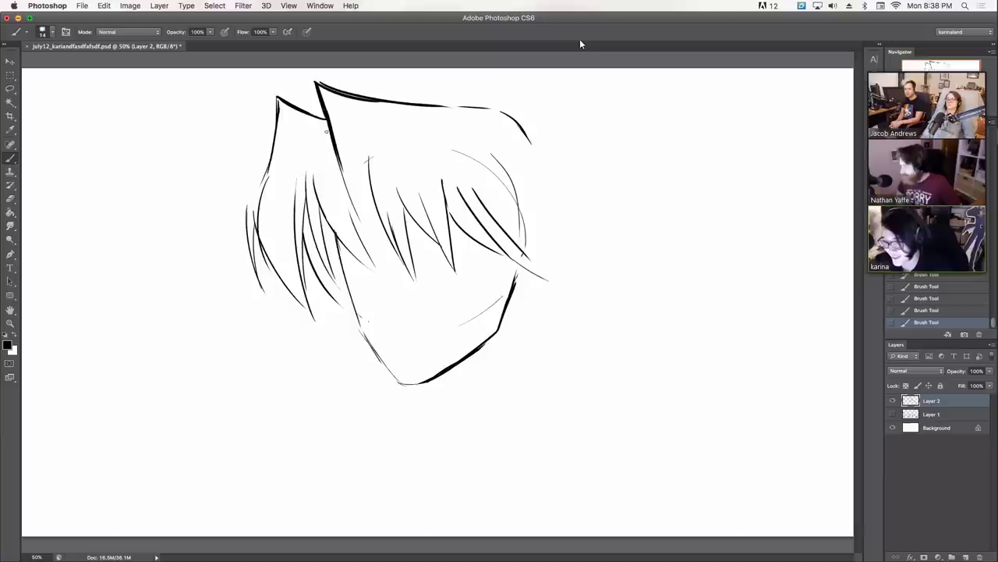
left_click_drag(325, 118, 341, 178)
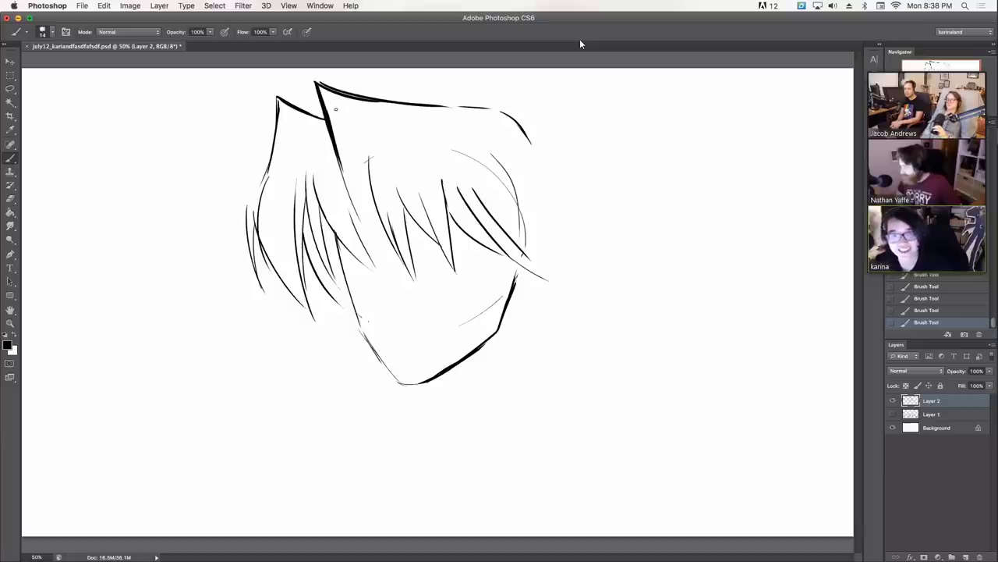
key("e")
mouse_move(335, 156)
left_mouse_down()
mouse_move(326, 111)
mouse_move(328, 121)
left_mouse_up()
left_click(385, 144)
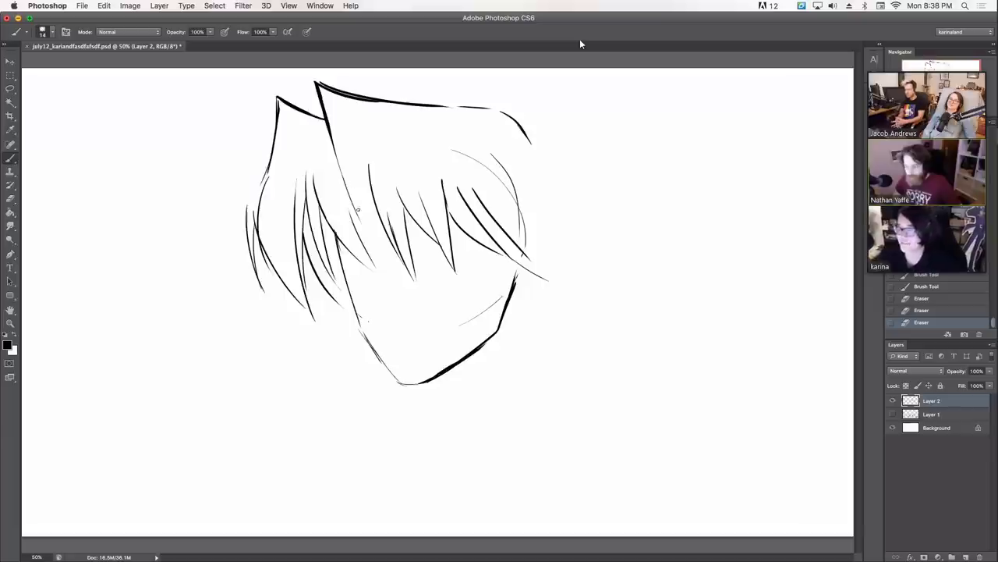
- Connect the parting line to the fringe with dark pointed strands and add finer strokes along its front side
key("b")
left_click_drag(361, 219, 394, 250)
left_click_drag(347, 200, 367, 228)
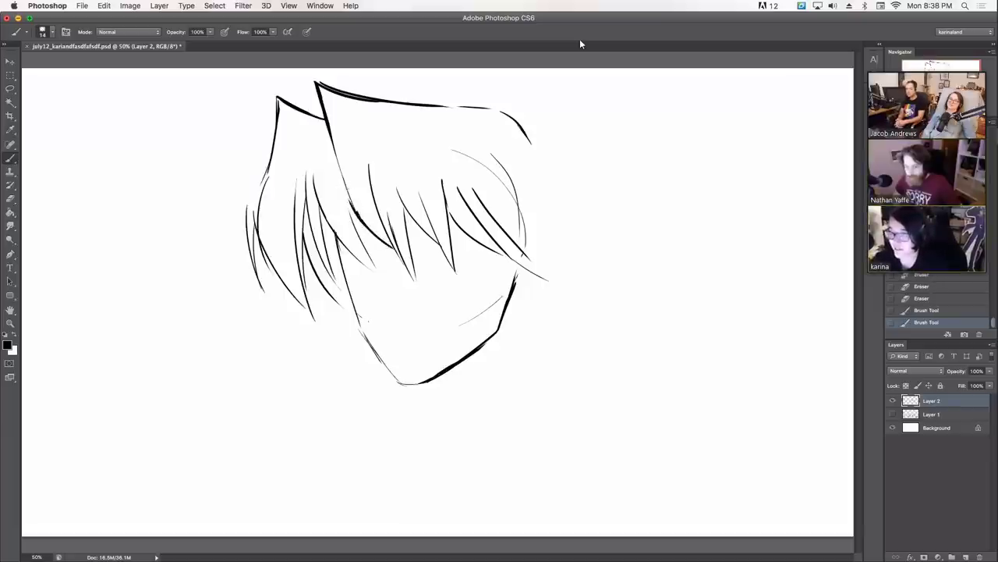
mouse_move(340, 184)
left_mouse_down()
mouse_move(365, 240)
mouse_move(350, 199)
left_mouse_up()
key("e")
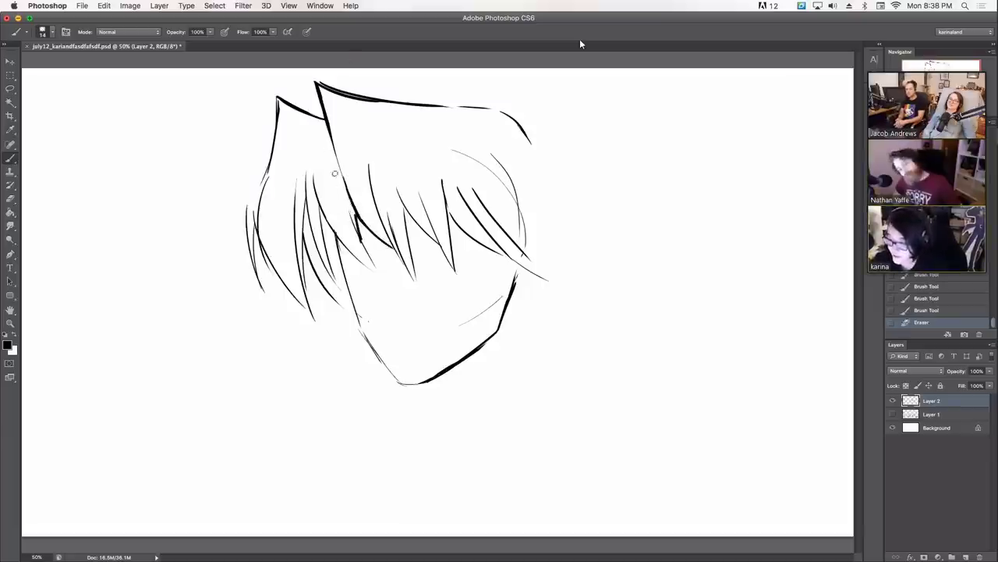
key("b")
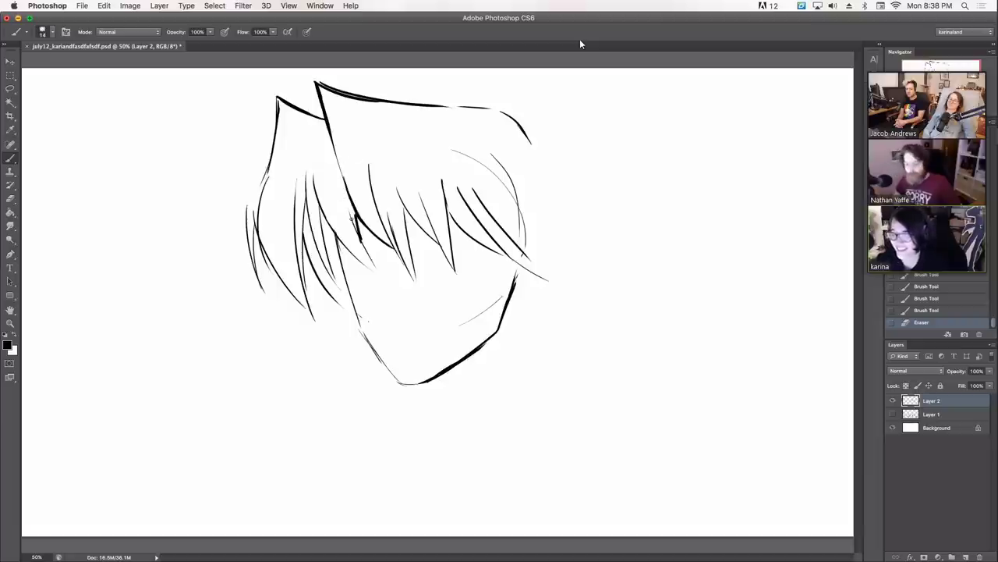
mouse_move(353, 214)
left_mouse_down()
mouse_move(363, 242)
mouse_move(353, 228)
left_mouse_up()
left_click_drag(328, 160, 342, 200)
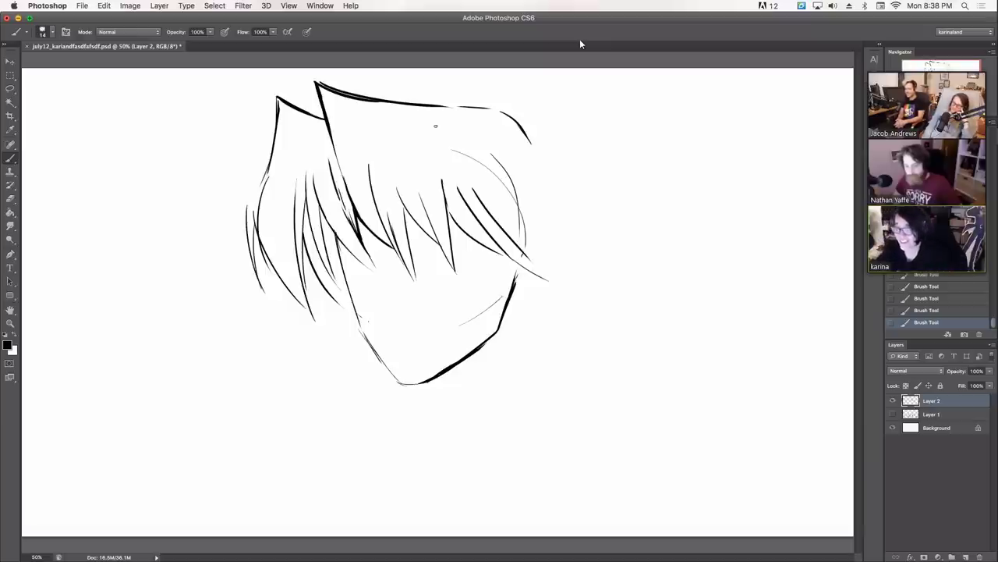
- Extend the hair's top contour into spiky tufts at the back of the head, and erase the leftover skull lines
mouse_move(445, 106)
left_mouse_down()
mouse_move(490, 104)
mouse_move(482, 108)
mouse_move(506, 113)
mouse_move(498, 110)
mouse_move(529, 140)
mouse_move(496, 111)
mouse_move(526, 129)
mouse_move(518, 102)
mouse_move(544, 138)
mouse_move(536, 146)
mouse_move(550, 142)
mouse_move(552, 175)
left_mouse_up()
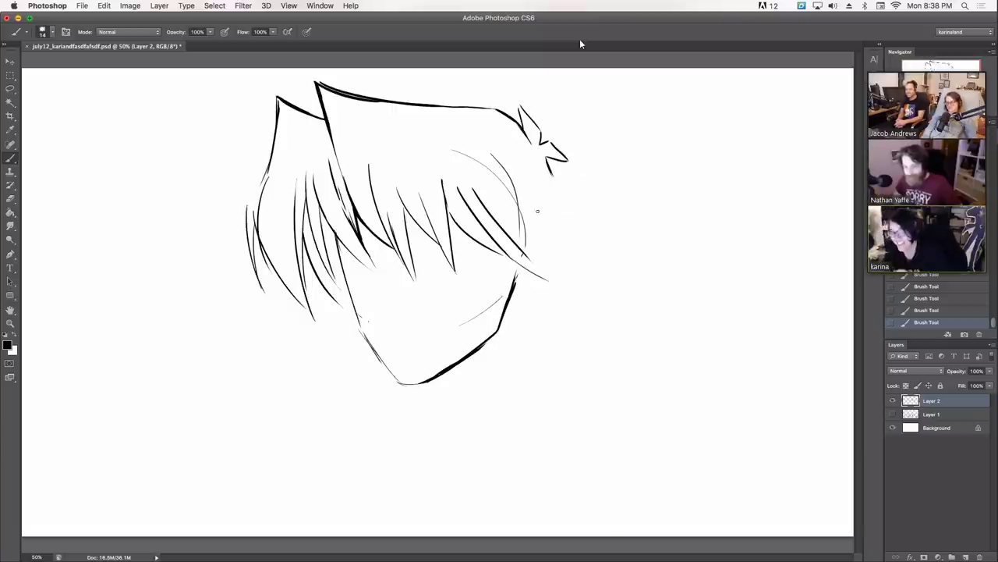
left_click_drag(548, 162, 597, 223)
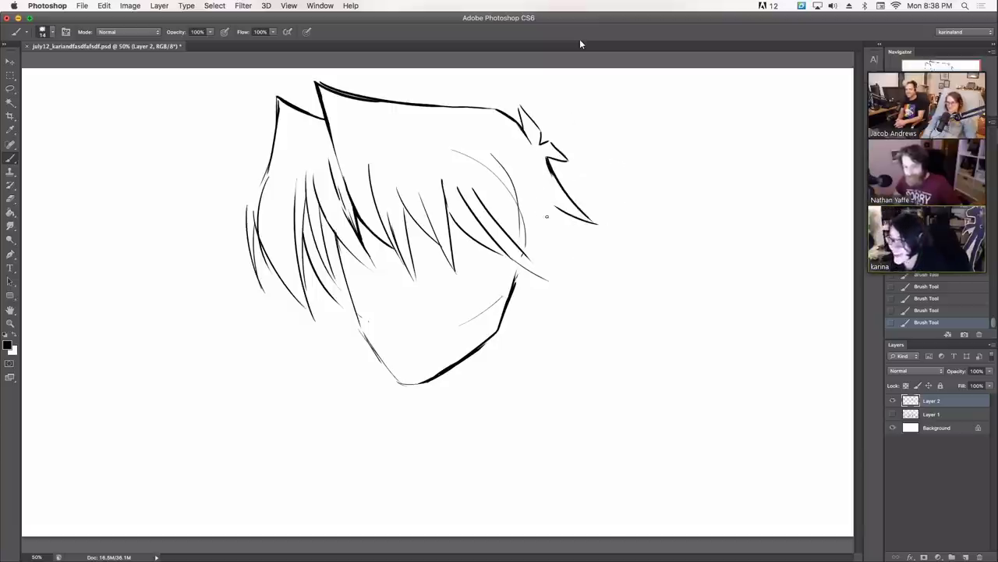
mouse_move(523, 226)
left_mouse_down()
mouse_move(513, 175)
mouse_move(498, 166)
mouse_move(509, 183)
mouse_move(465, 151)
left_mouse_up()
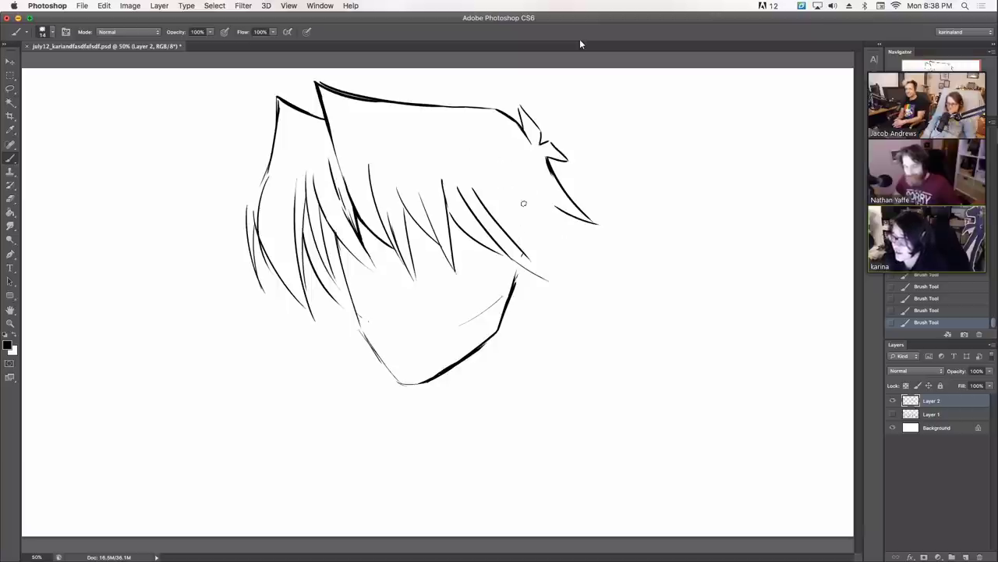
left_click_drag(537, 266, 575, 276)
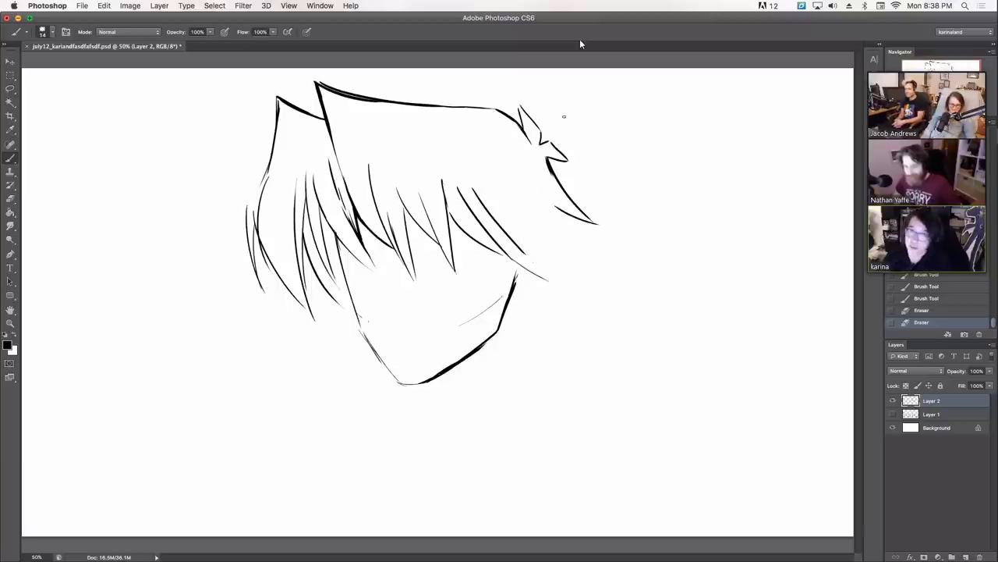
- Draw a jagged sideburn and hair edge around the jaw's rear corner, plus a thin pointed lock along the face's front edge
mouse_move(515, 247)
left_mouse_down()
mouse_move(535, 266)
mouse_move(490, 318)
mouse_move(515, 279)
left_mouse_up()
left_click_drag(491, 316, 490, 320)
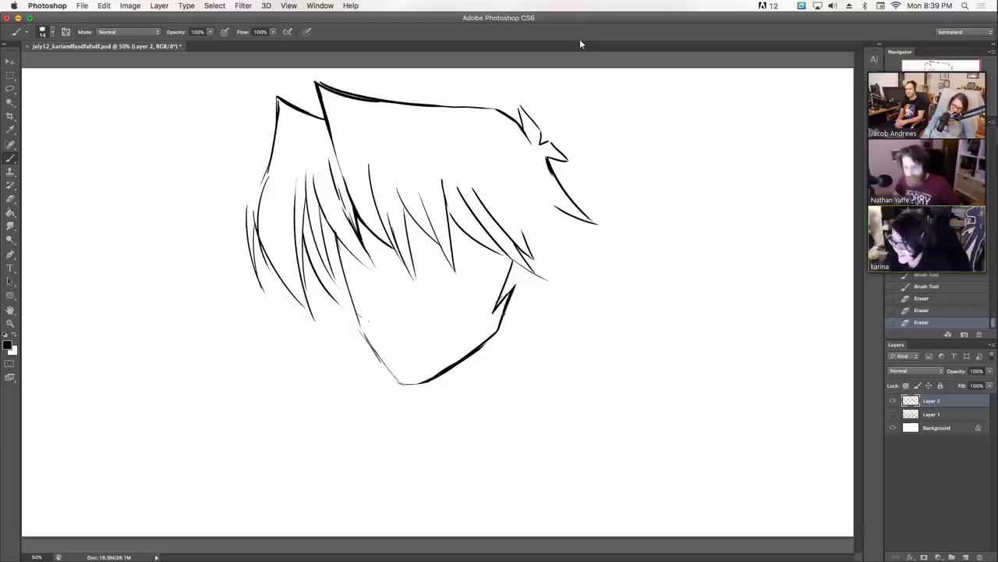
left_click_drag(502, 324, 492, 352)
mouse_move(522, 307)
left_mouse_down()
mouse_move(493, 349)
mouse_move(522, 271)
left_mouse_up()
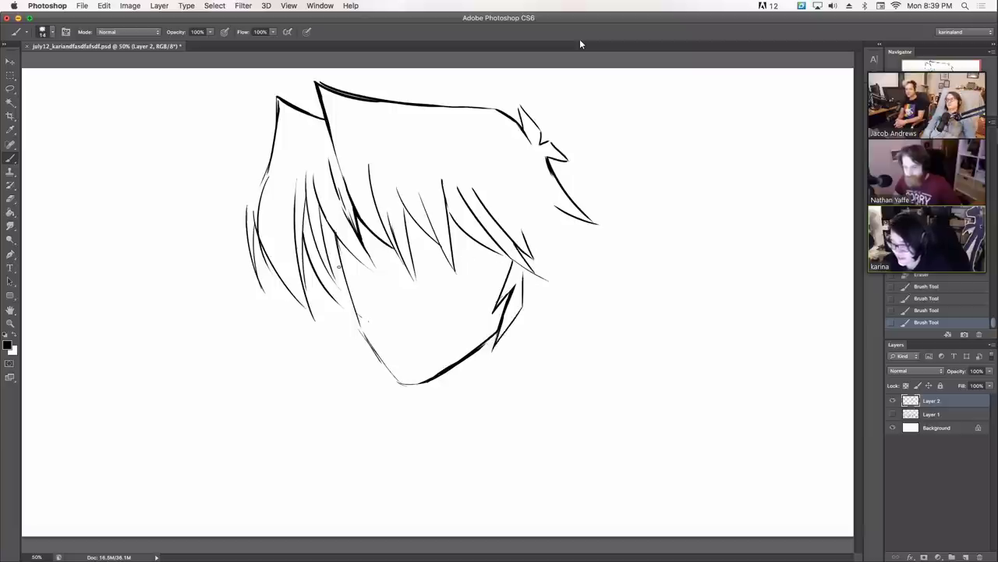
left_click_drag(339, 266, 356, 353)
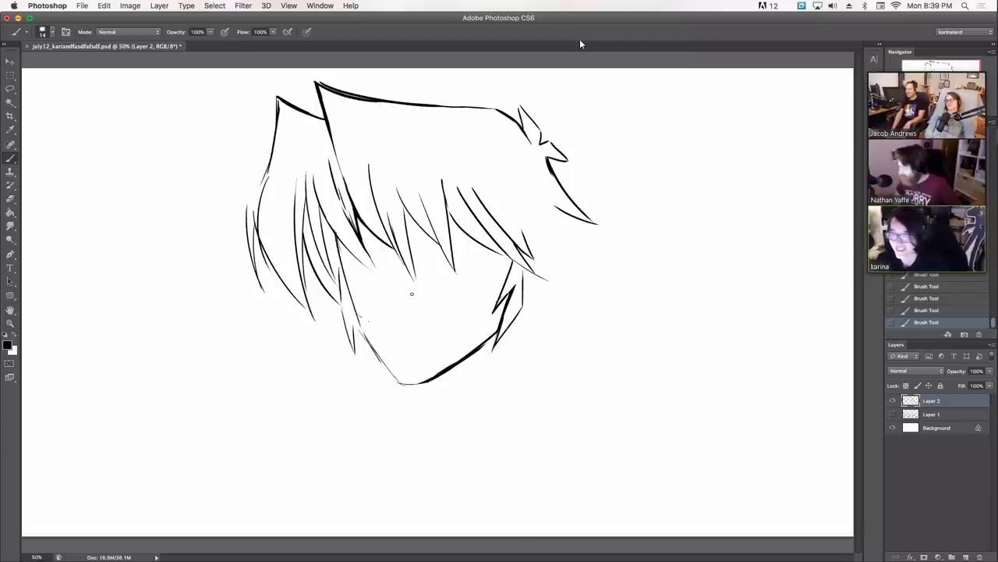
- Draw the neck below the jaw with a short rear shoulder line, and erase the overlapping strokes at its front base
left_click_drag(393, 381, 406, 435)
left_click_drag(386, 372, 400, 428)
mouse_move(498, 332)
left_mouse_down()
mouse_move(479, 403)
mouse_move(510, 435)
left_mouse_up()
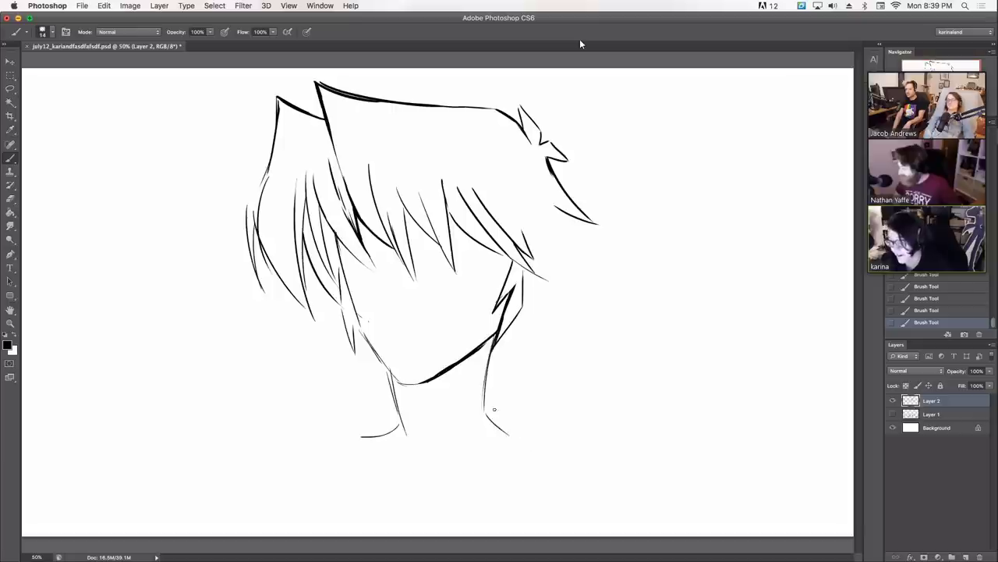
mouse_move(405, 436)
left_mouse_down()
mouse_move(409, 411)
mouse_move(376, 441)
mouse_move(423, 436)
mouse_move(389, 414)
left_mouse_up()
- Thicken the face's front contour down to the chin, clean up its edge and darken the neck's front line
mouse_move(372, 323)
left_mouse_down()
mouse_move(360, 310)
mouse_move(360, 330)
mouse_move(402, 390)
mouse_move(428, 381)
left_mouse_up()
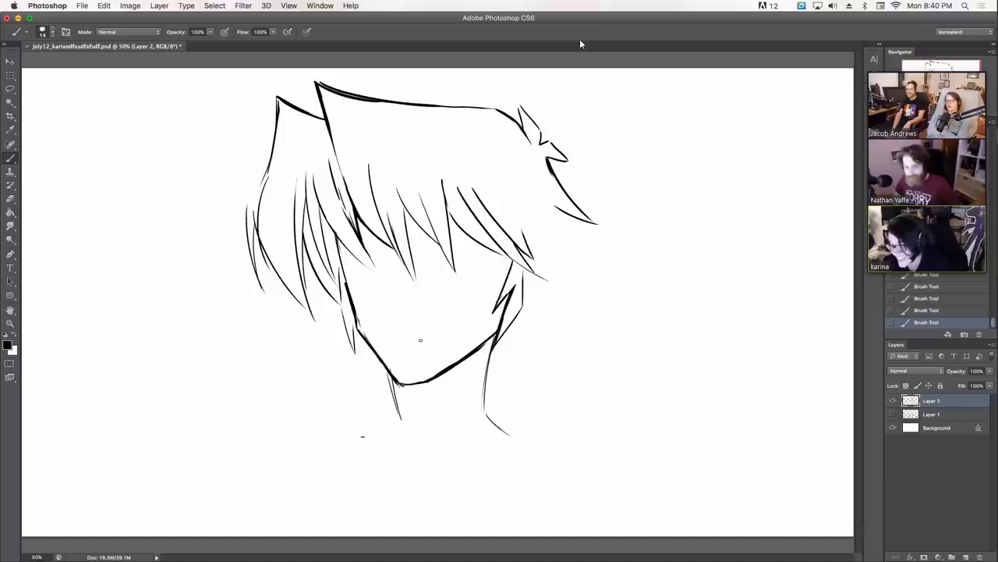
key("e")
mouse_move(352, 304)
left_mouse_down()
mouse_move(410, 391)
mouse_move(391, 387)
mouse_move(401, 417)
left_mouse_up()
key("b")
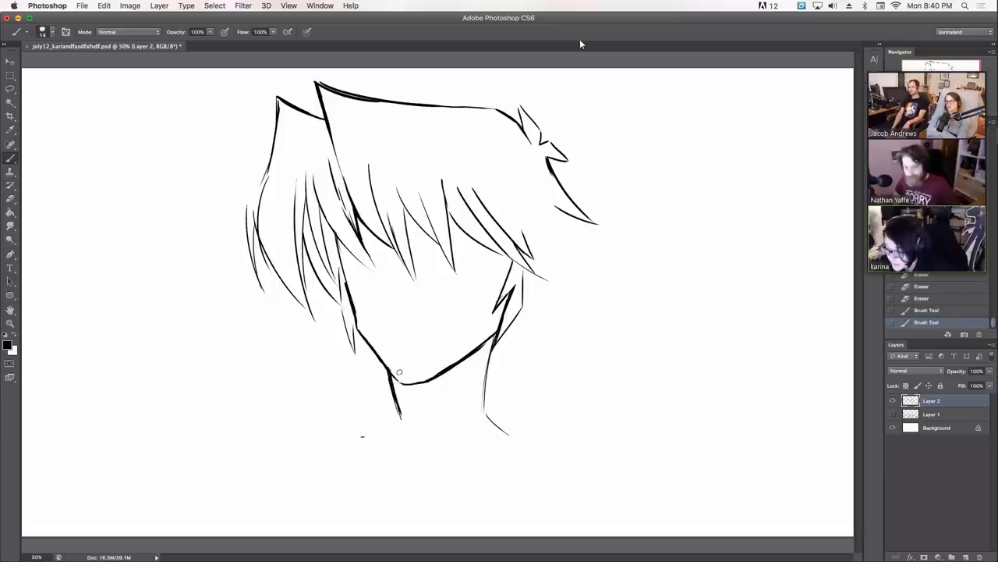
- Add short strokes beneath the chin and sketch both shoulder contours outward from the base of the neck
left_click_drag(388, 373, 394, 382)
left_click_drag(389, 372, 407, 391)
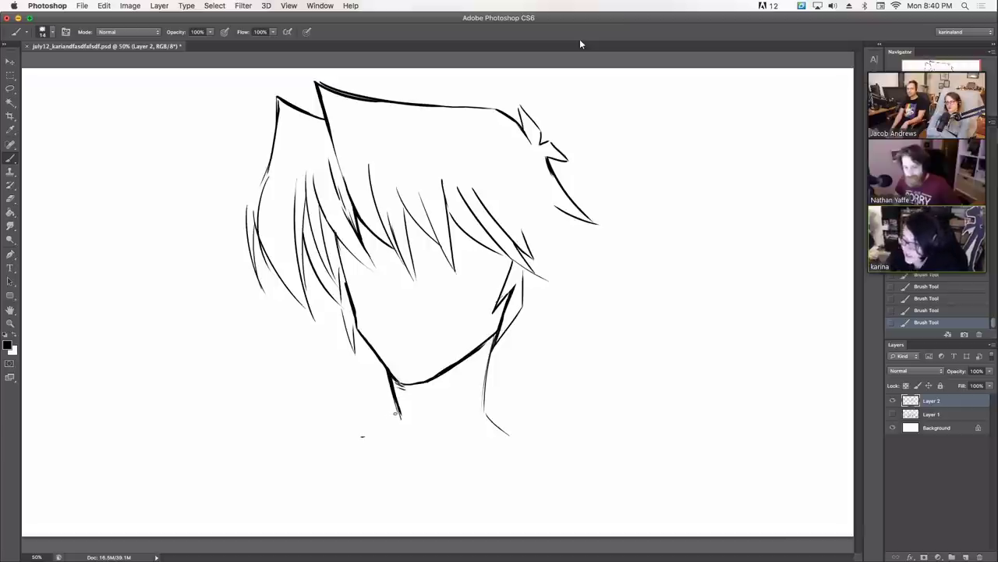
left_click_drag(398, 413, 380, 425)
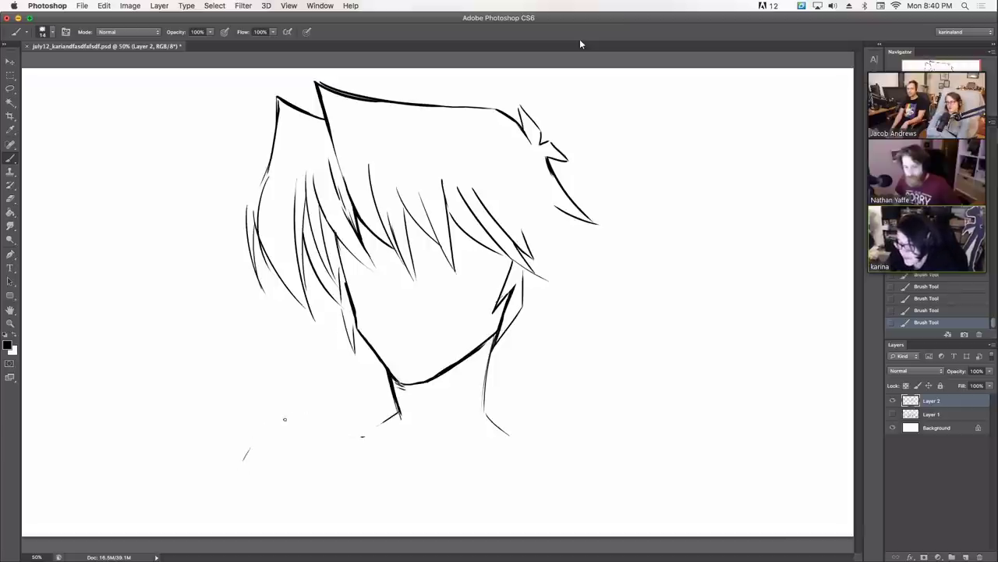
mouse_move(243, 461)
left_mouse_down()
mouse_move(262, 437)
mouse_move(379, 426)
left_mouse_up()
mouse_move(487, 409)
left_mouse_down()
mouse_move(566, 462)
mouse_move(593, 466)
mouse_move(629, 510)
left_mouse_up()
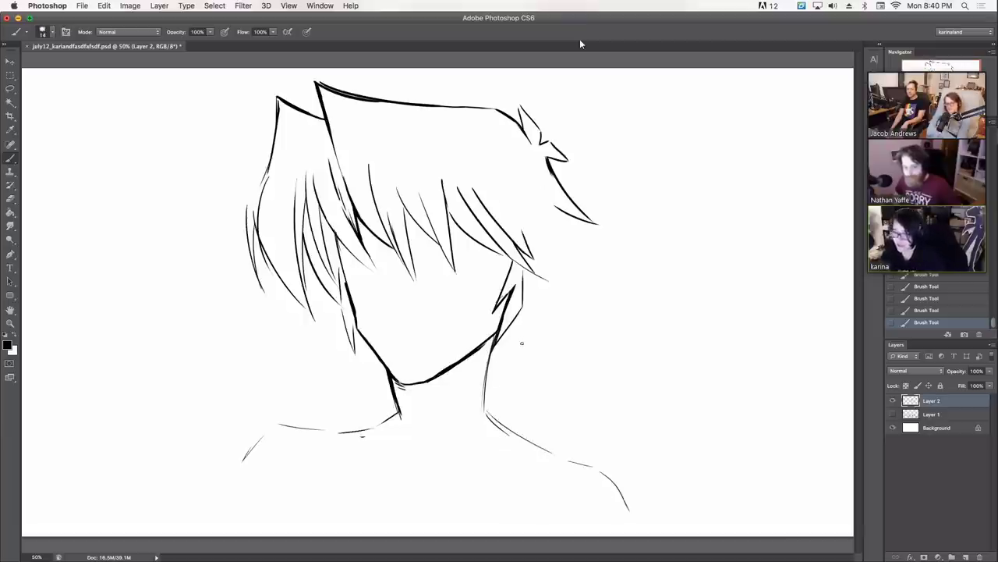
- Draw long pointed hair locks hanging behind the jaw and neck, with a curved outer contour
mouse_move(484, 386)
left_mouse_down()
mouse_move(500, 361)
mouse_move(518, 407)
left_mouse_up()
left_click_drag(526, 316, 518, 407)
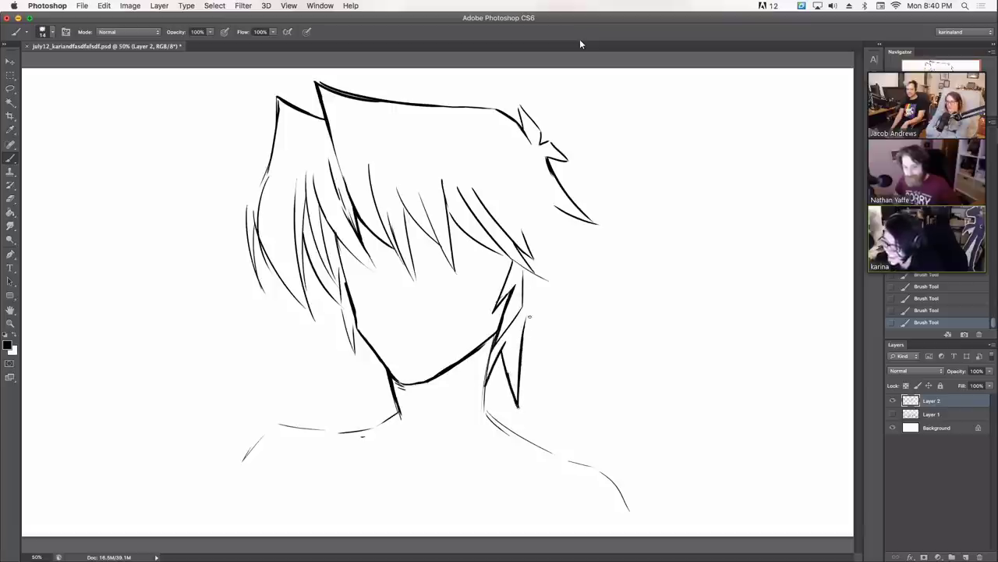
left_click_drag(526, 320, 552, 376)
left_click_drag(546, 305, 551, 376)
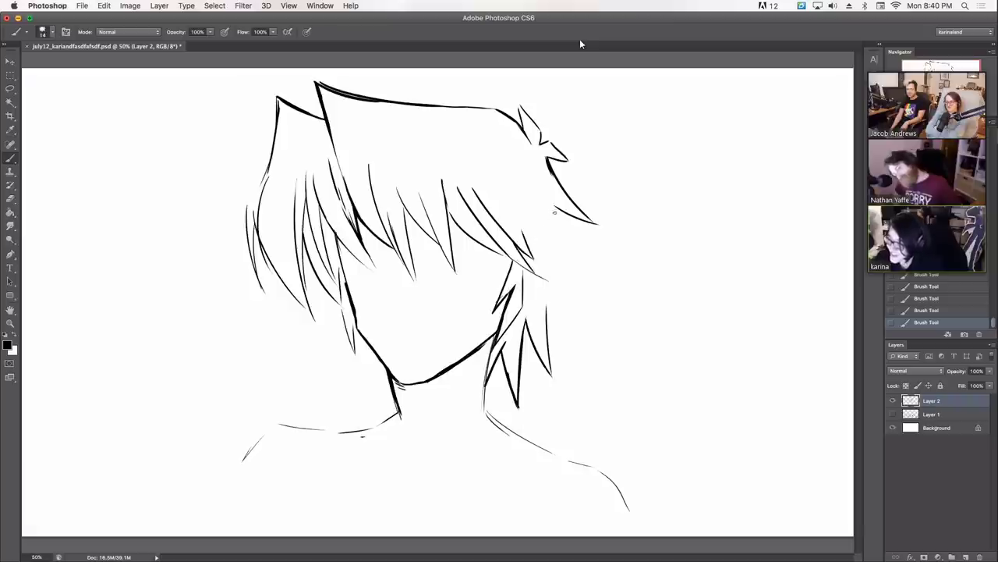
left_click_drag(537, 225, 572, 357)
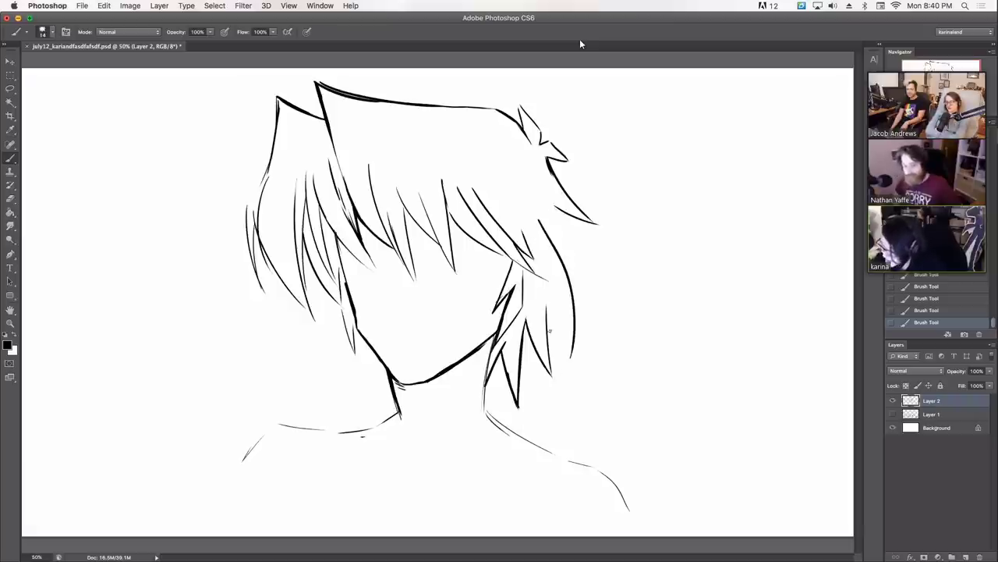
left_click_drag(546, 305, 570, 362)
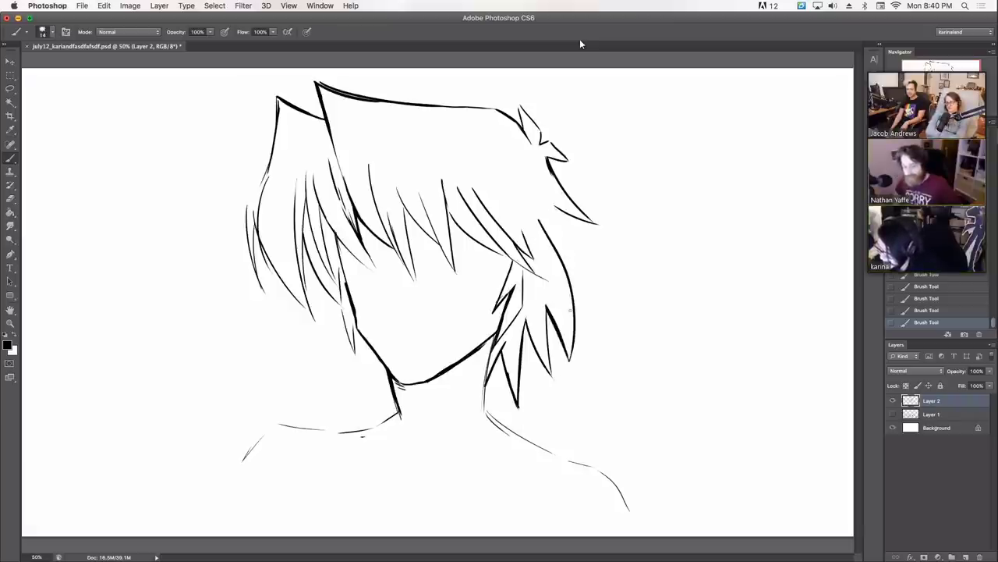
- Fill the gap in the hair's rear contour with short spikes, and draw a narrow pointed lock between the front jawline and neck
left_click_drag(592, 263, 561, 256)
left_click_drag(555, 207, 592, 264)
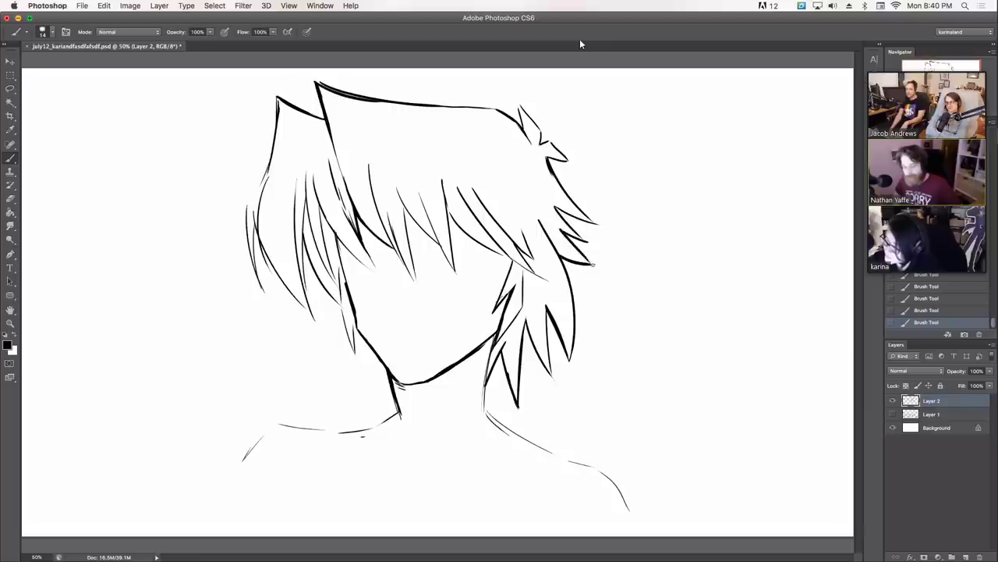
left_click_drag(560, 229, 574, 248)
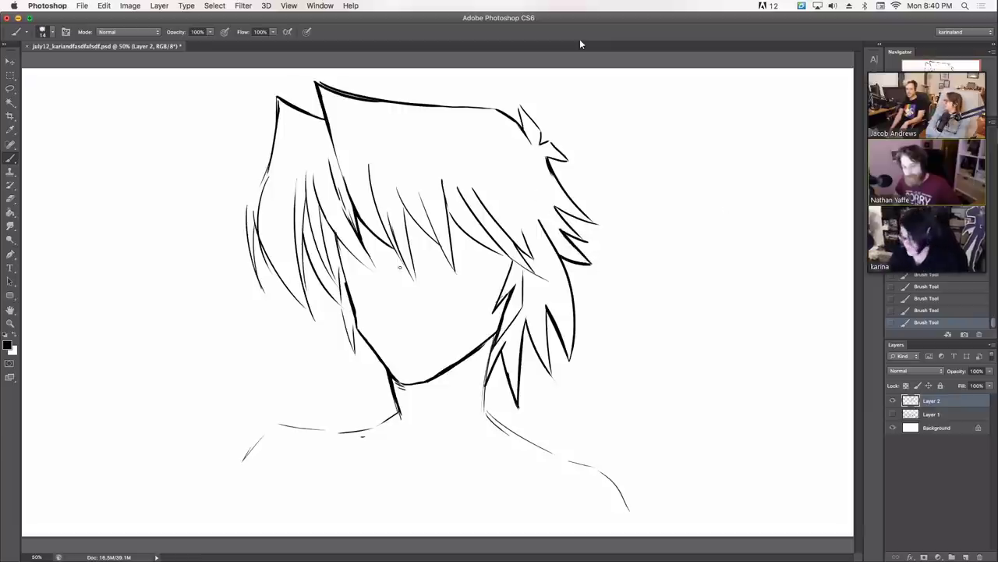
left_click_drag(355, 334, 398, 402)
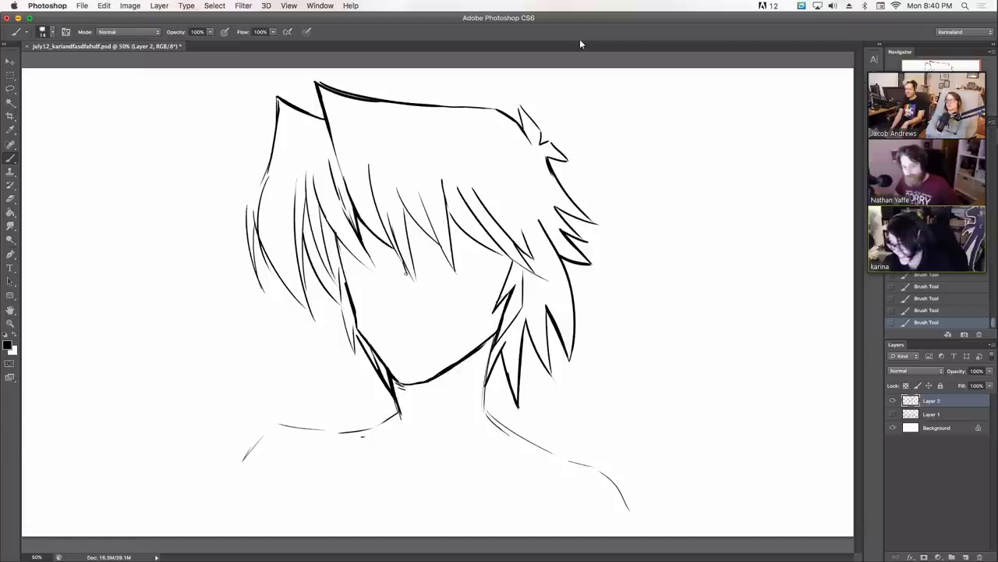
- Draw an angular nose descending from the bangs, and trim and refine its bridge and underside
mouse_move(406, 273)
left_mouse_down()
mouse_move(398, 307)
mouse_move(409, 322)
left_mouse_up()
mouse_move(404, 287)
left_mouse_down()
mouse_move(397, 308)
mouse_move(408, 321)
mouse_move(394, 311)
left_mouse_up()
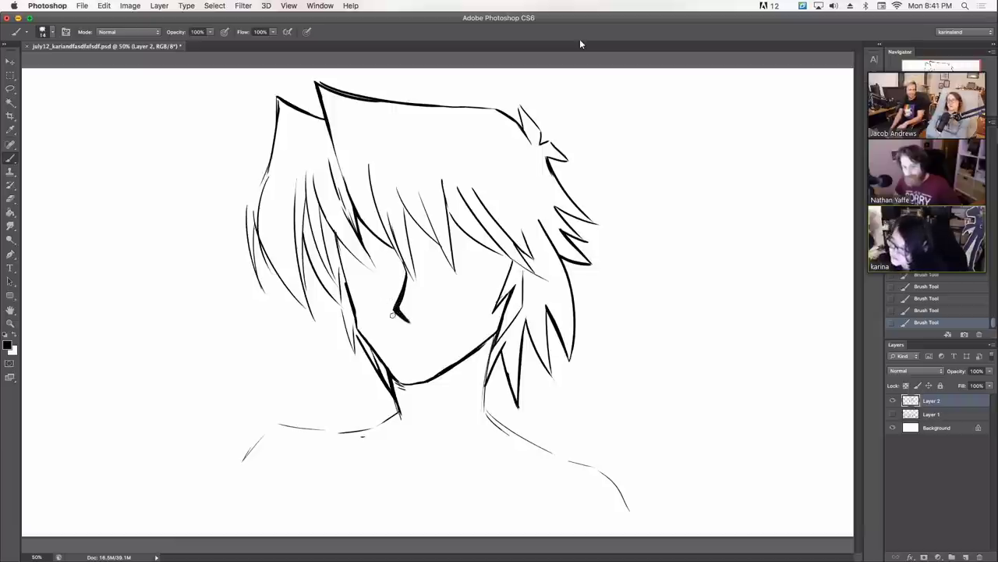
left_click_drag(393, 314, 417, 329)
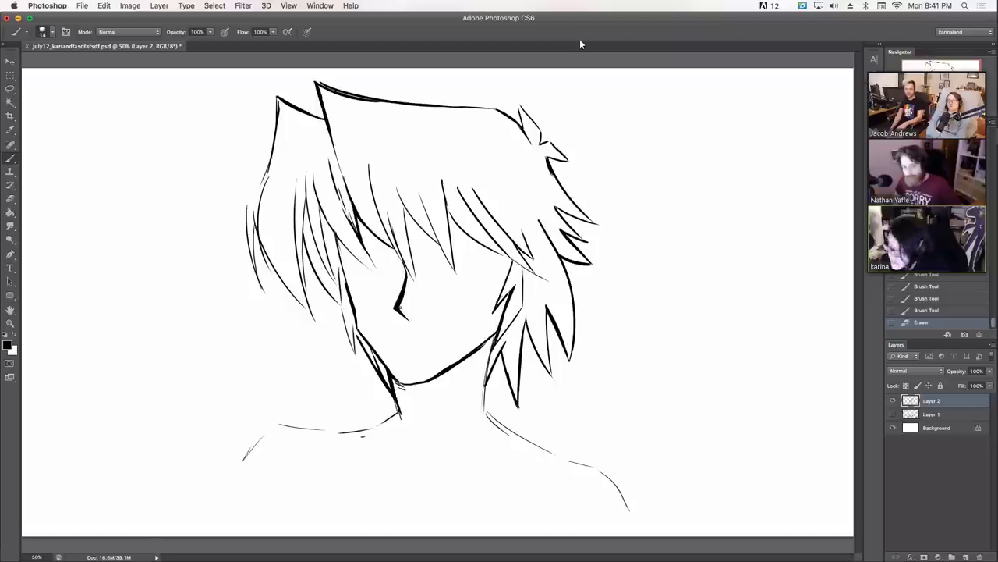
left_click_drag(407, 264, 398, 296)
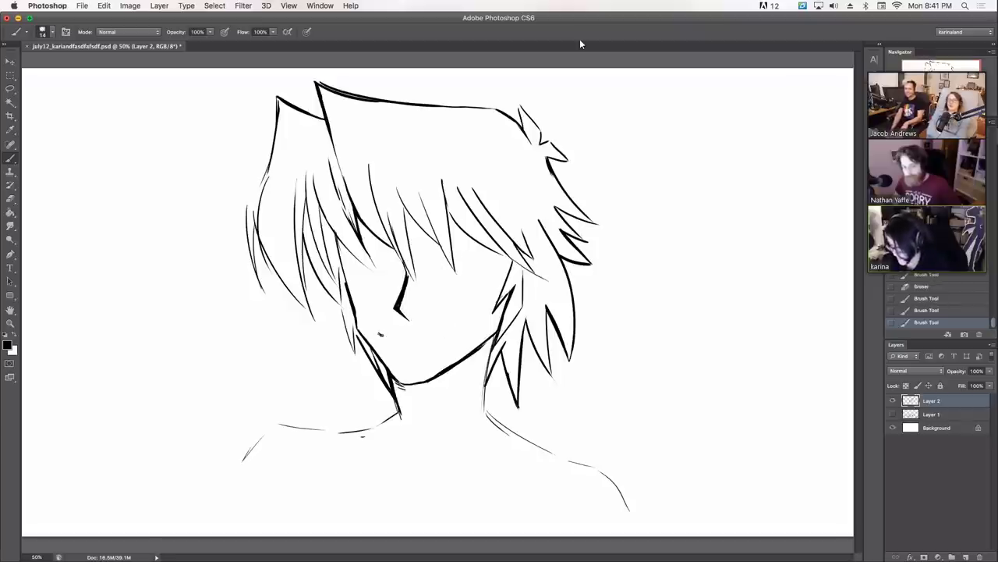
- Draw a wide open smirk with its rear corner raised, redoing the upper lip line and adding the lower mouth contour
left_click_drag(378, 333, 461, 327)
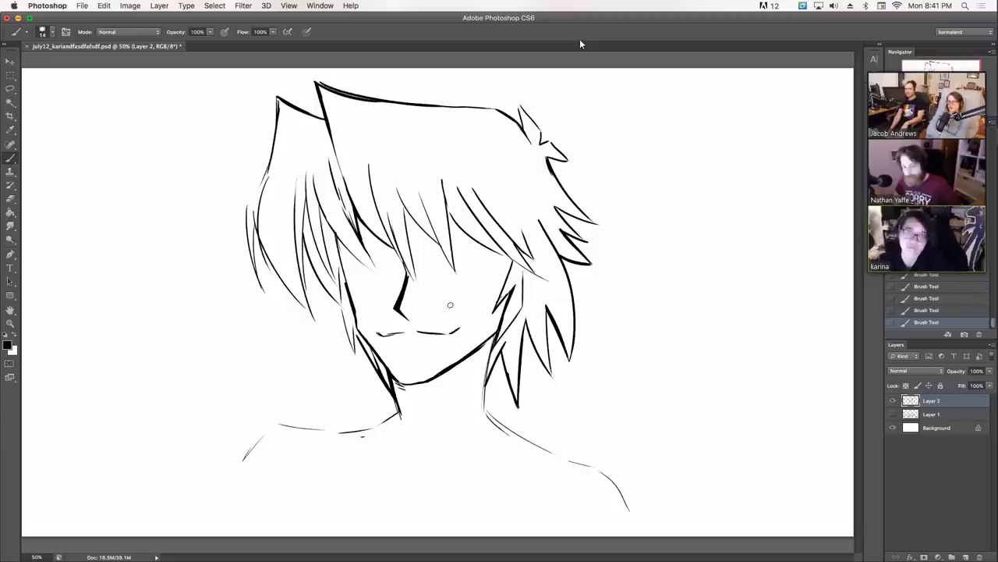
key("super+z")
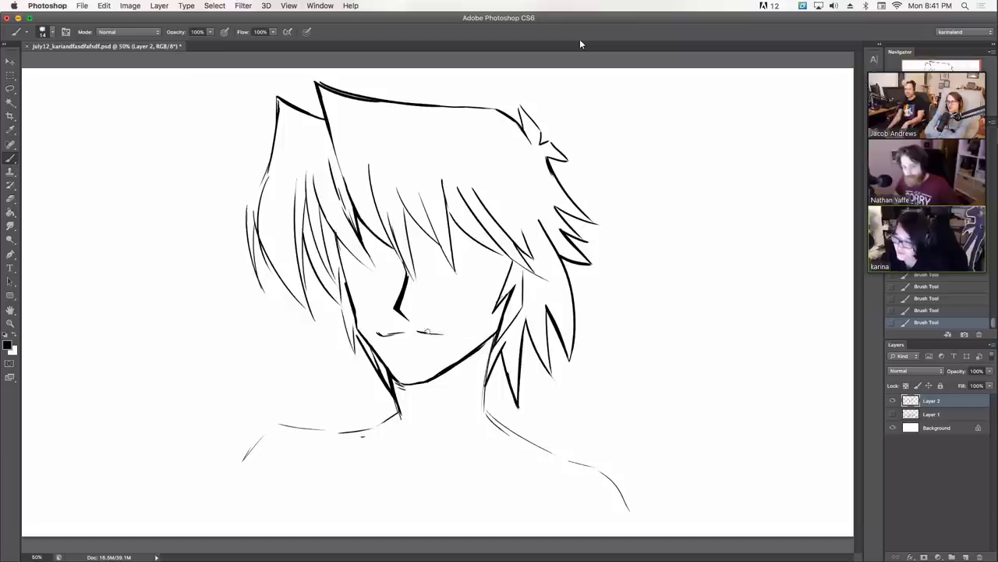
mouse_move(443, 333)
left_mouse_down()
mouse_move(405, 332)
mouse_move(466, 313)
left_mouse_up()
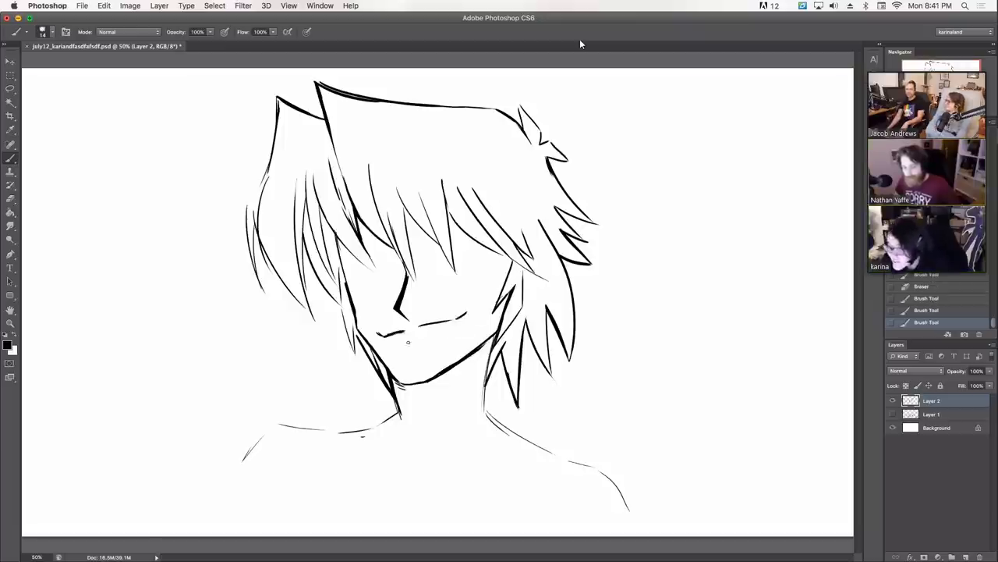
mouse_move(387, 338)
left_mouse_down()
mouse_move(404, 354)
mouse_move(465, 315)
left_mouse_up()
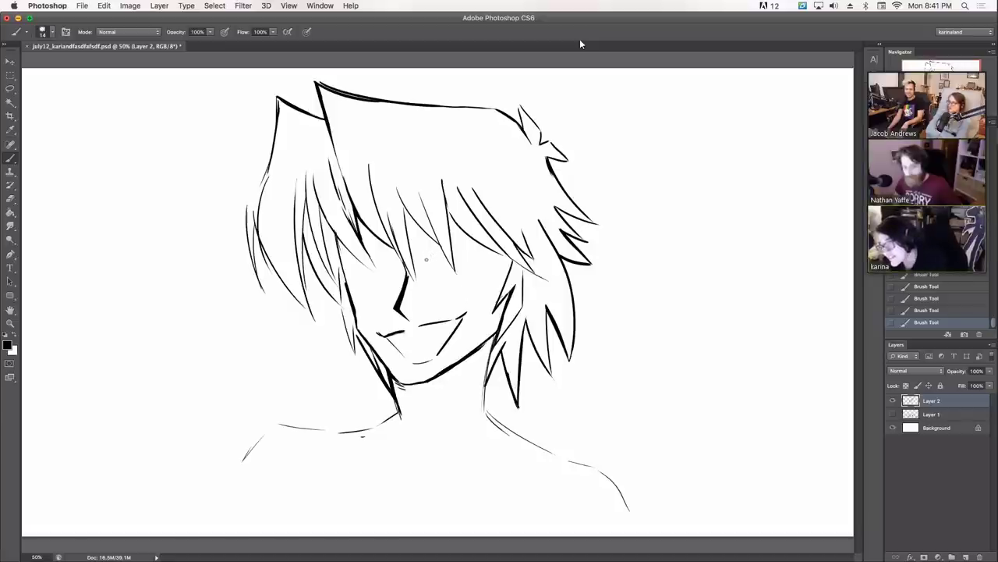
- Draw two narrowed eyes beneath the bangs with nearly flat upper lids and short lower lid lines, redoing the front eye's strokes
mouse_move(434, 254)
left_mouse_down()
mouse_move(500, 249)
mouse_move(454, 271)
mouse_move(503, 255)
left_mouse_up()
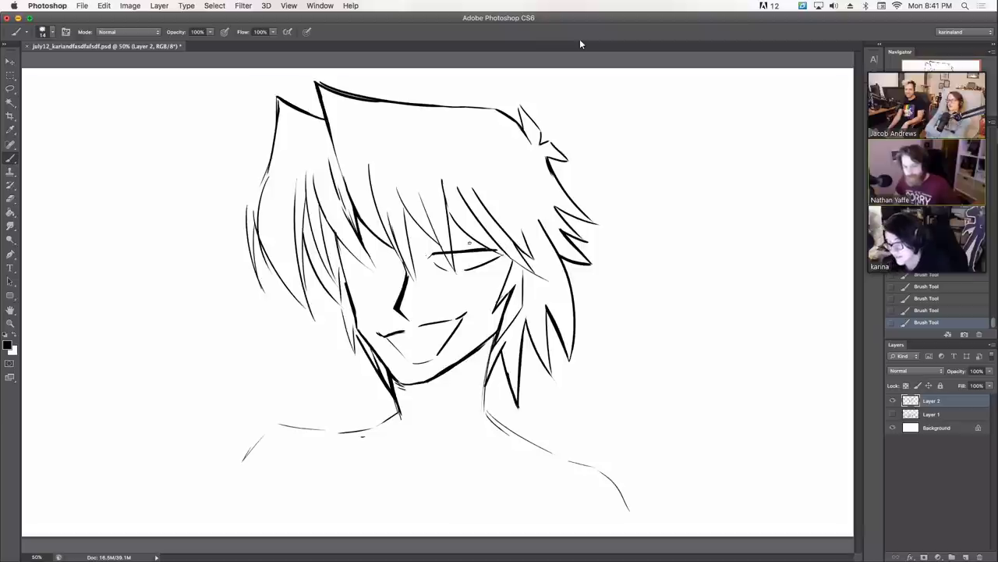
left_click_drag(341, 250, 406, 262)
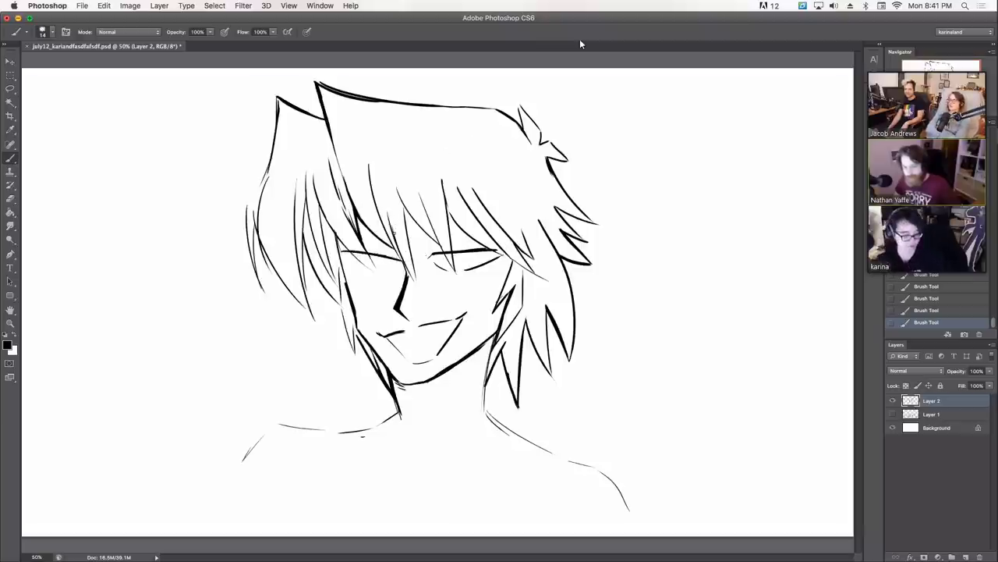
key("ctrl+z")
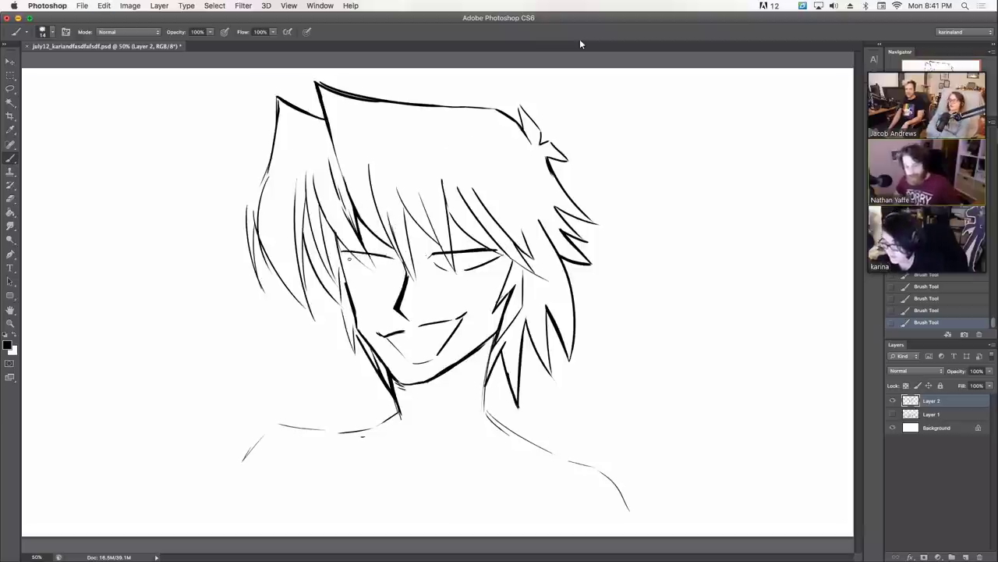
mouse_move(350, 259)
left_mouse_down()
mouse_move(370, 275)
mouse_move(362, 270)
mouse_move(399, 266)
left_mouse_up()
key("ctrl+z")
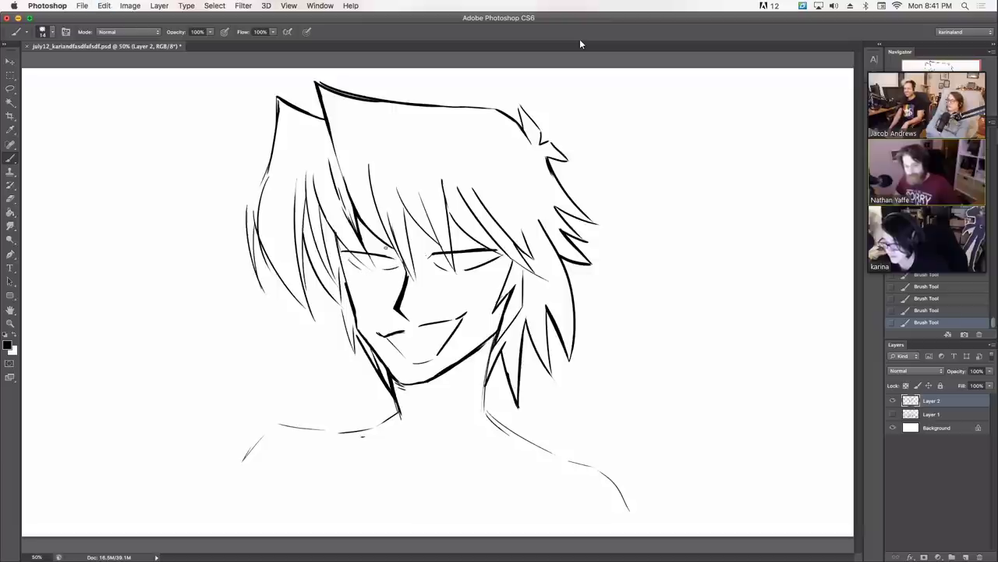
key("super+z")
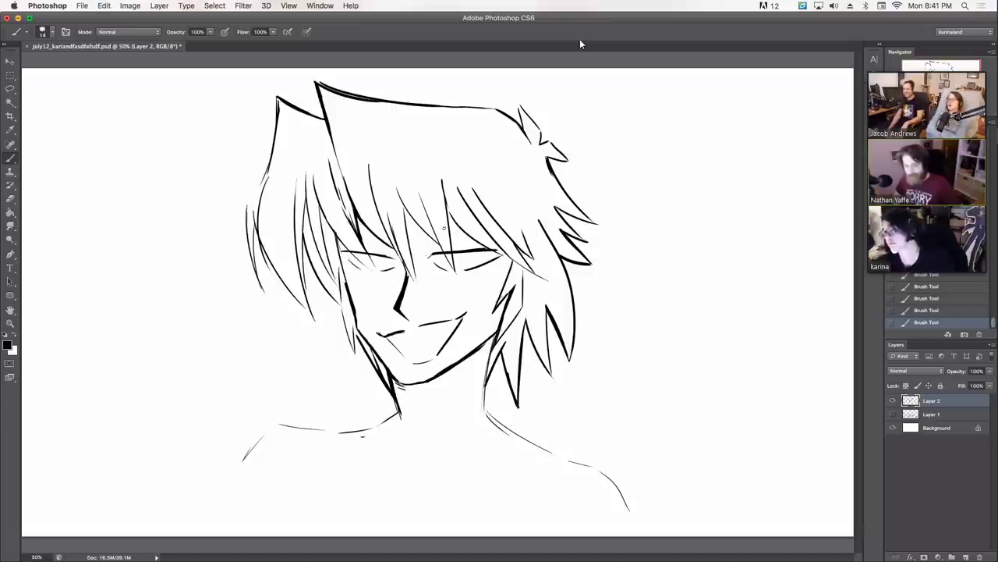
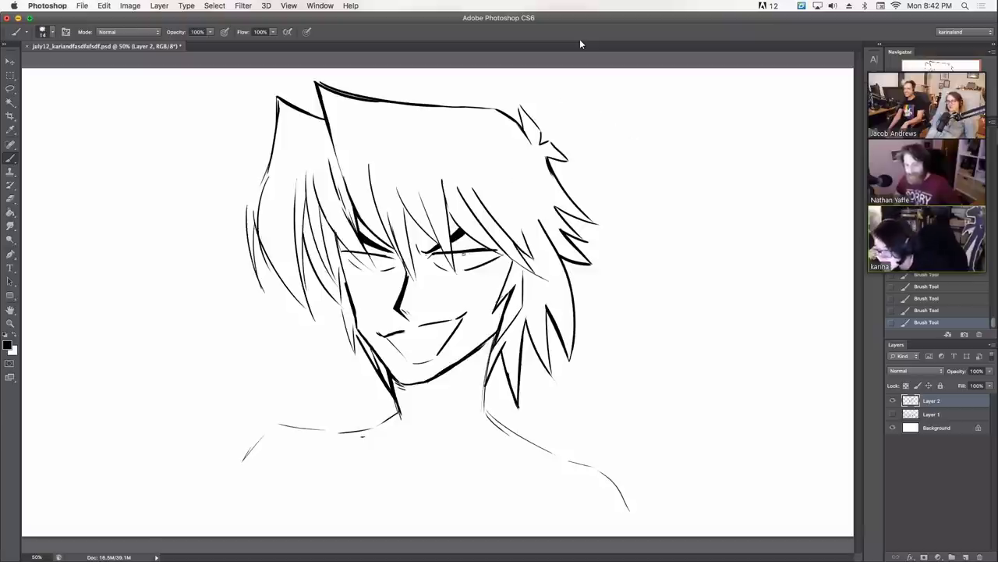
- Draw half-hidden irises under thickened upper lids in both eyes, and add small fangs and a tongue inside the mouth
mouse_move(463, 254)
left_mouse_down()
mouse_move(484, 255)
mouse_move(462, 264)
mouse_move(476, 255)
left_mouse_up()
key("super+z")
key("super+z")
key("super+z")
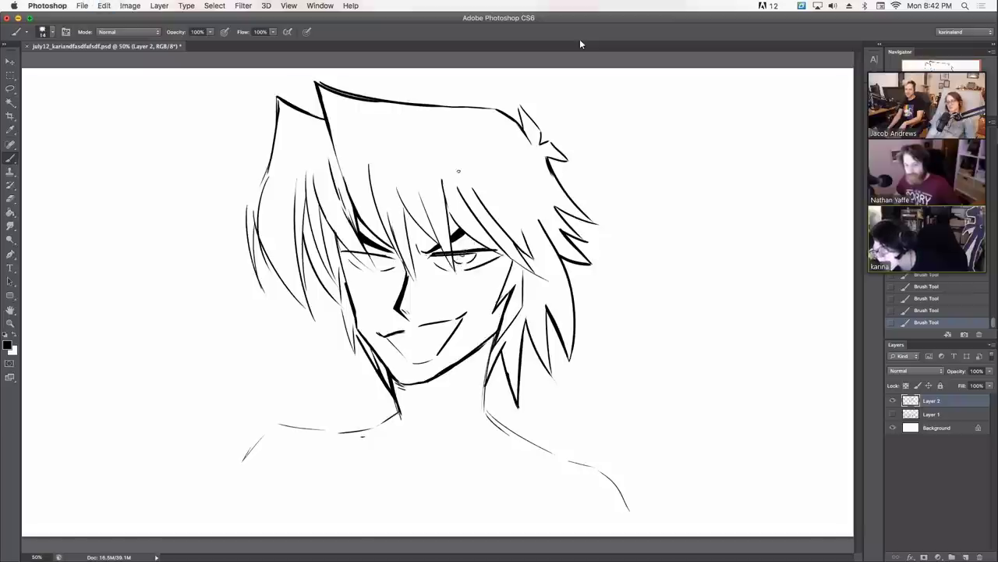
left_click_drag(393, 256, 342, 251)
key("super+z")
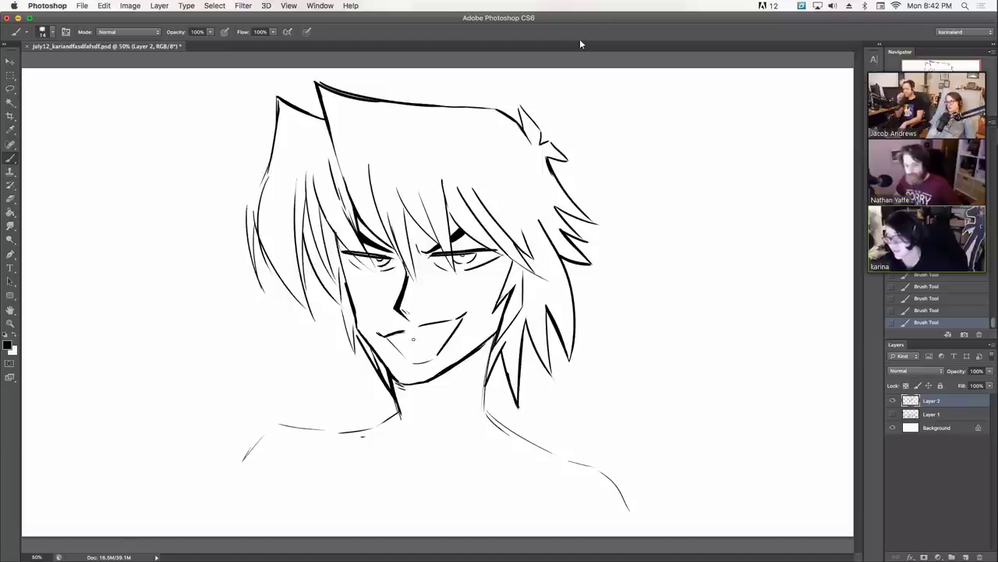
left_click_drag(450, 320, 410, 359)
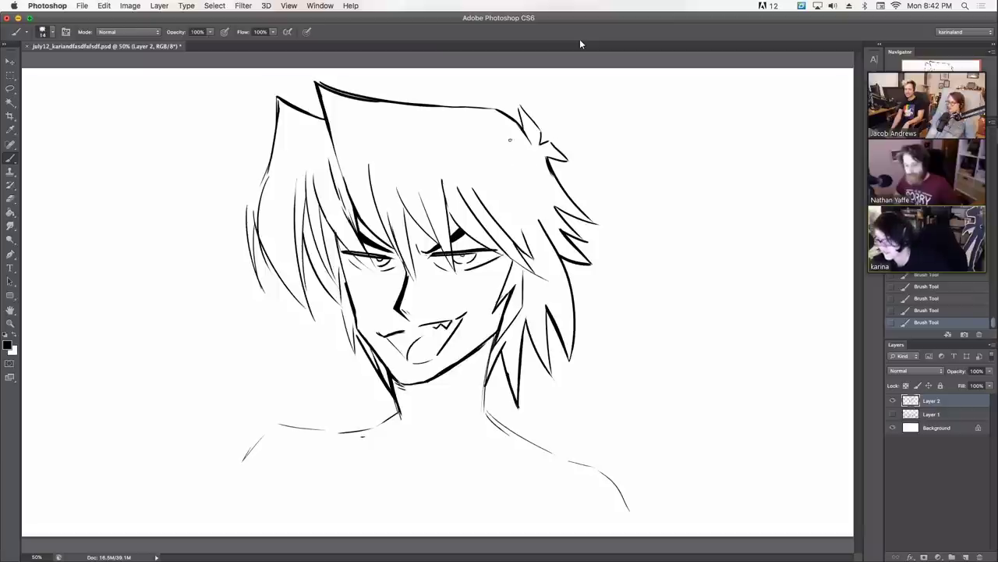
- Draw a pointed cat ear over the rear hair tufts, erase the lines inside it, and add a jagged inner ear contour
mouse_move(490, 137)
left_mouse_down()
mouse_move(578, 101)
mouse_move(545, 201)
left_mouse_up()
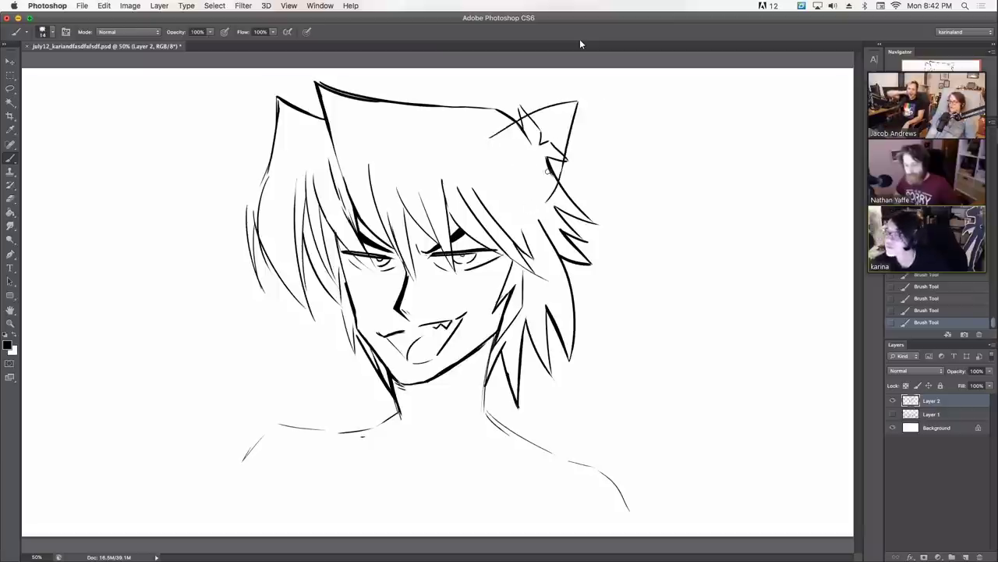
mouse_move(554, 160)
left_mouse_down()
mouse_move(553, 174)
mouse_move(559, 159)
mouse_move(542, 172)
mouse_move(556, 131)
mouse_move(522, 140)
mouse_move(561, 92)
left_mouse_up()
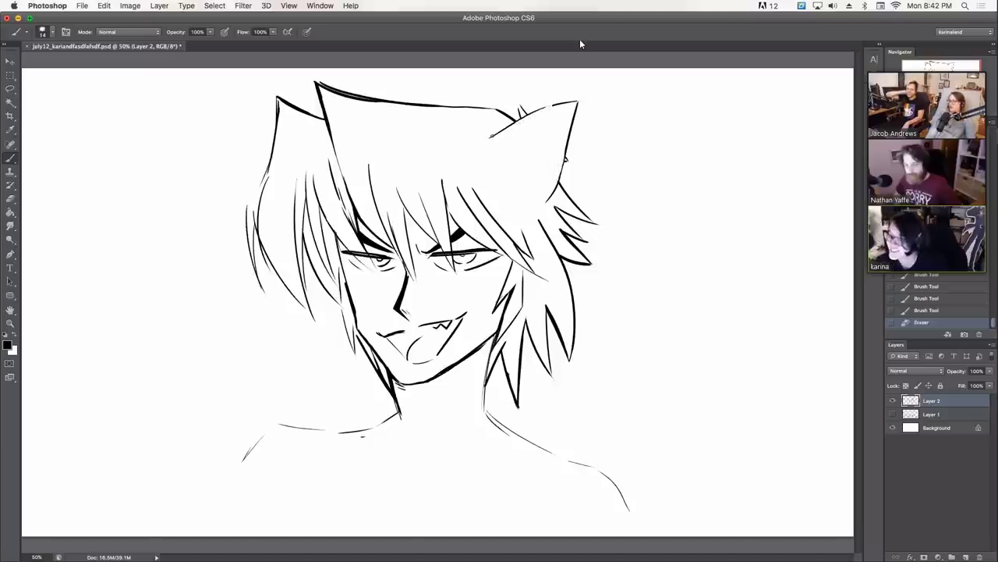
left_click_drag(490, 136, 578, 99)
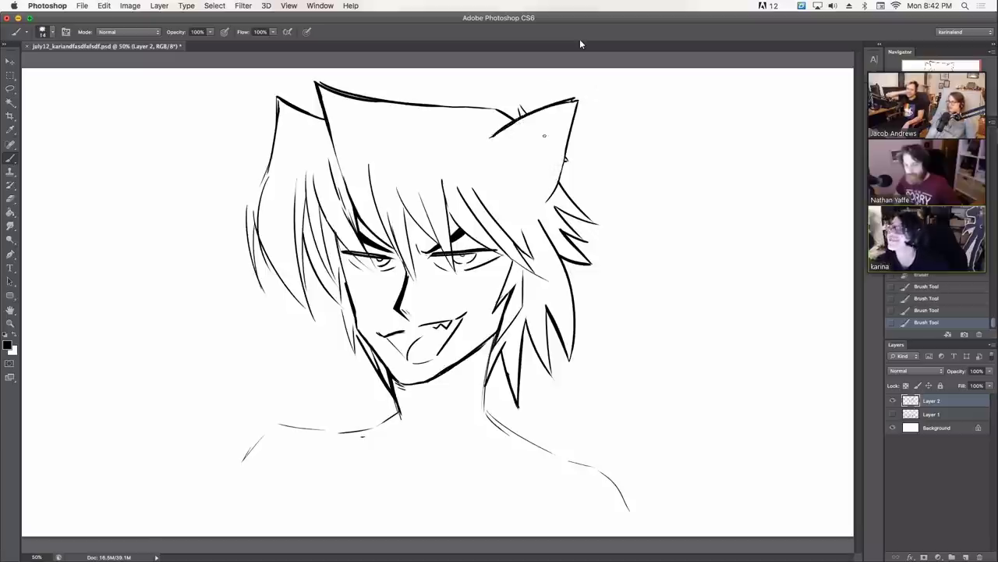
mouse_move(518, 151)
left_mouse_down()
mouse_move(575, 114)
mouse_move(560, 131)
mouse_move(547, 186)
left_mouse_up()
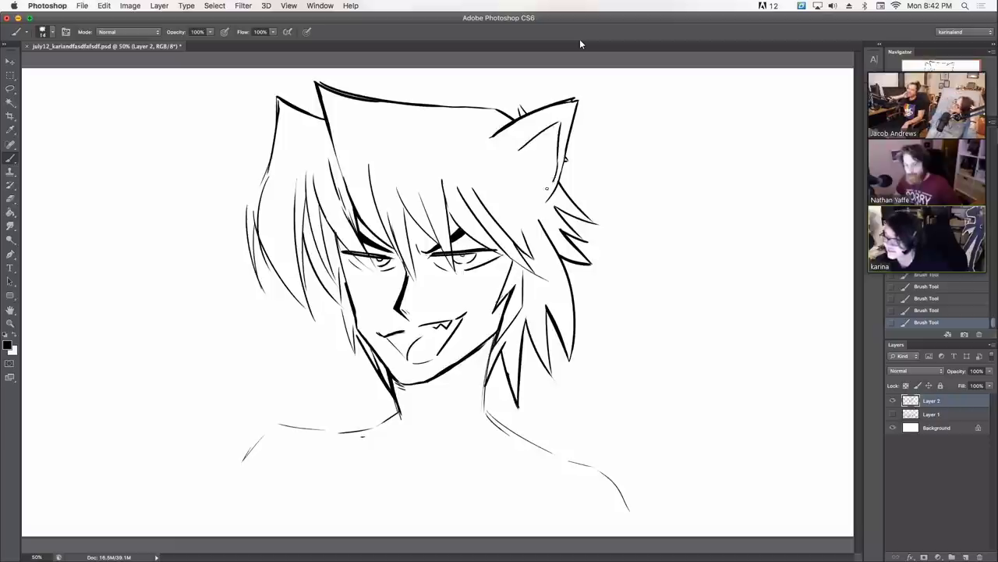
left_click_drag(521, 150, 546, 182)
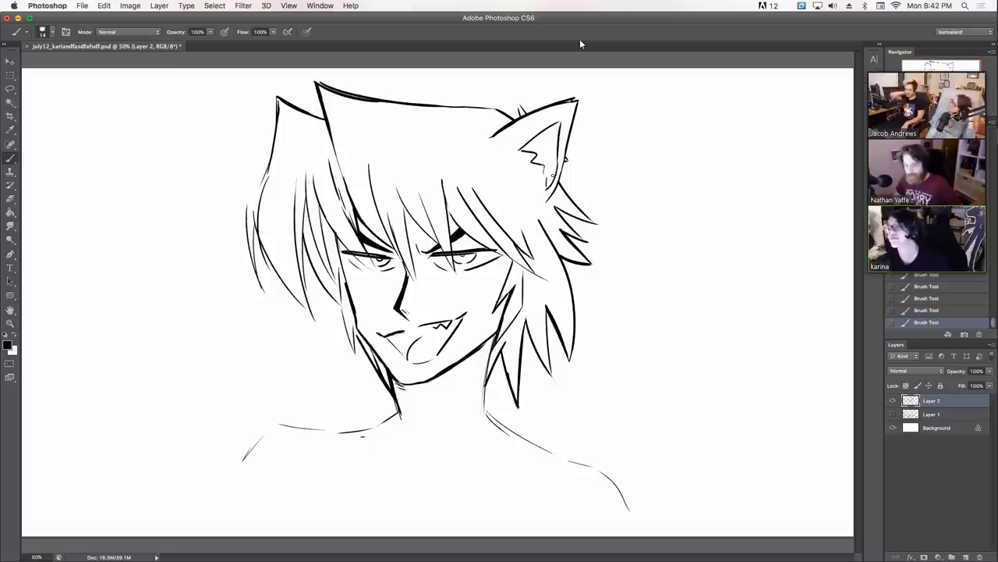
- Draw a narrow second cat ear between the two front hair peaks, clean up the overlapping hair line and add inner ear strokes
mouse_move(301, 102)
left_mouse_down()
mouse_move(309, 157)
mouse_move(319, 107)
left_mouse_up()
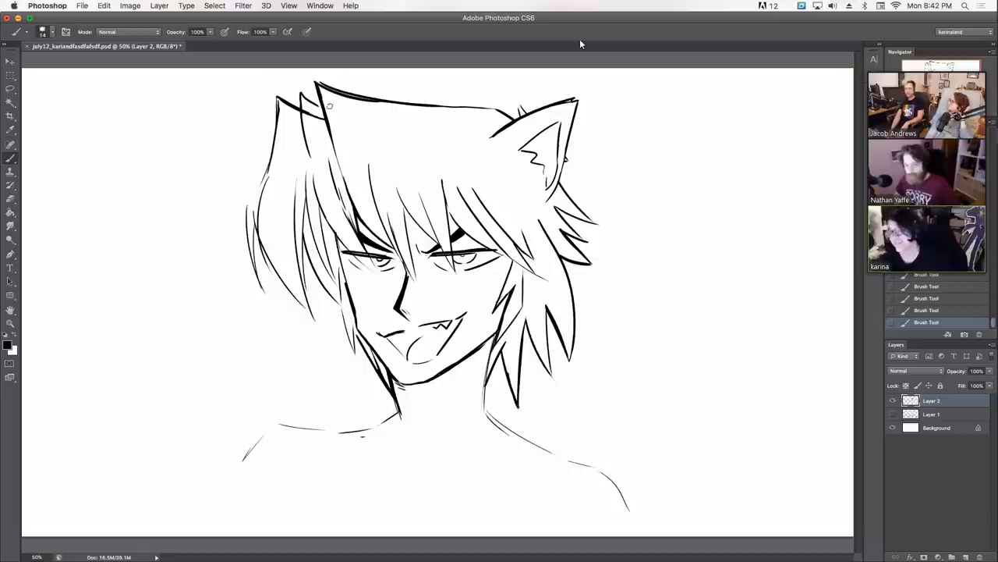
mouse_move(306, 110)
left_mouse_down()
mouse_move(321, 120)
mouse_move(320, 110)
mouse_move(327, 125)
left_mouse_up()
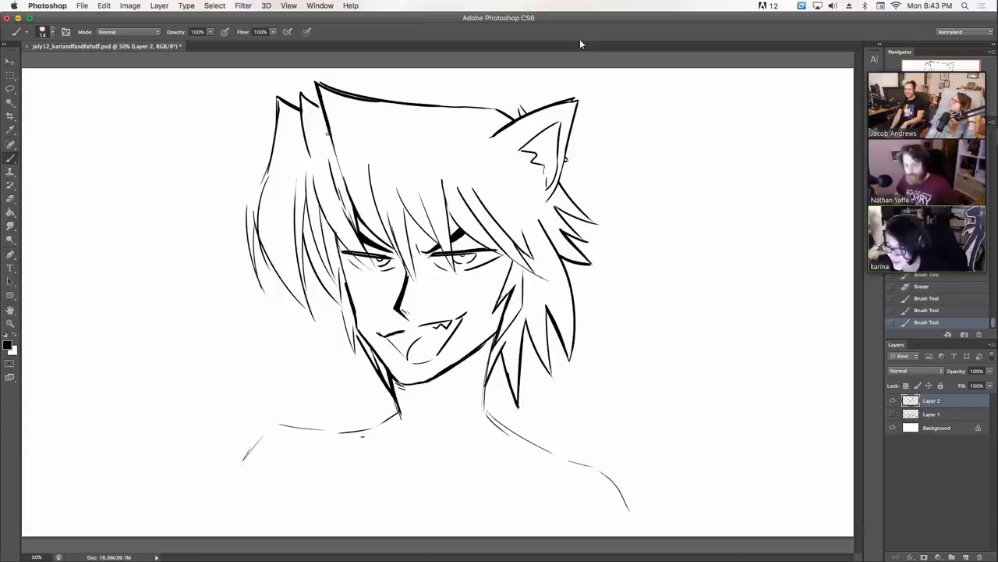
mouse_move(319, 101)
left_mouse_down()
mouse_move(329, 136)
mouse_move(312, 144)
mouse_move(317, 131)
left_mouse_up()
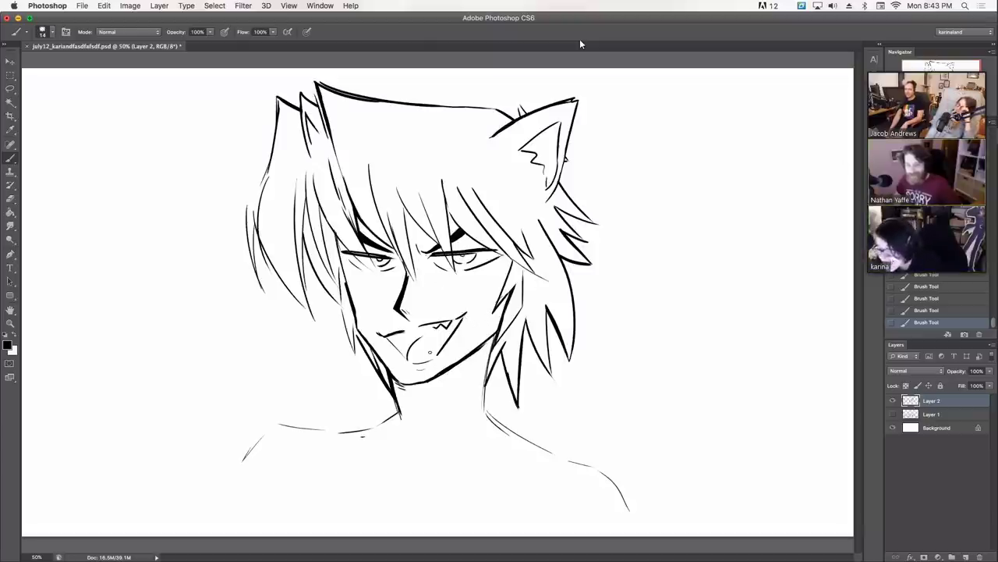
- Lasso the nose and mouth, nudge them slightly upward on the face, deselect, and return to the Brush tool
key("l")
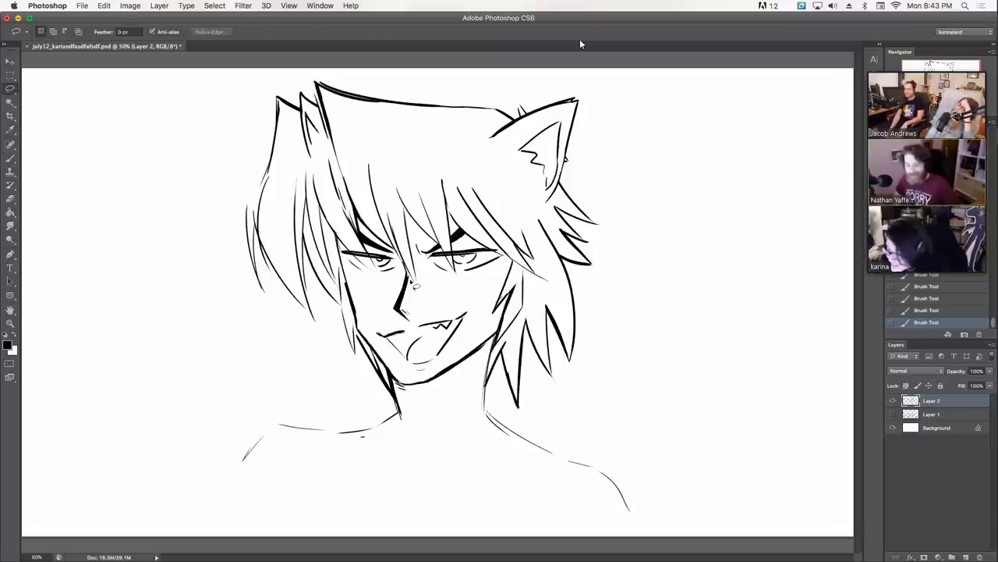
mouse_move(412, 282)
left_mouse_down()
mouse_move(481, 310)
mouse_move(466, 353)
mouse_move(416, 379)
mouse_move(372, 335)
mouse_move(414, 282)
left_mouse_up()
key("v")
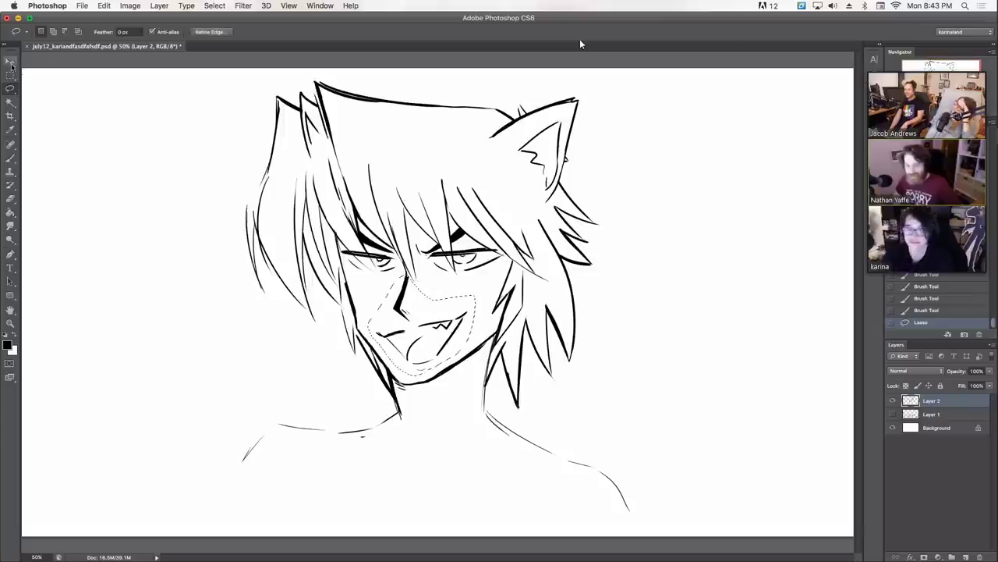
key("Up")
key("Up")
key("Up")
key("Up")
key("Up")
key("Up")
key("Up")
key("Up")
key("Up")
key("Up")
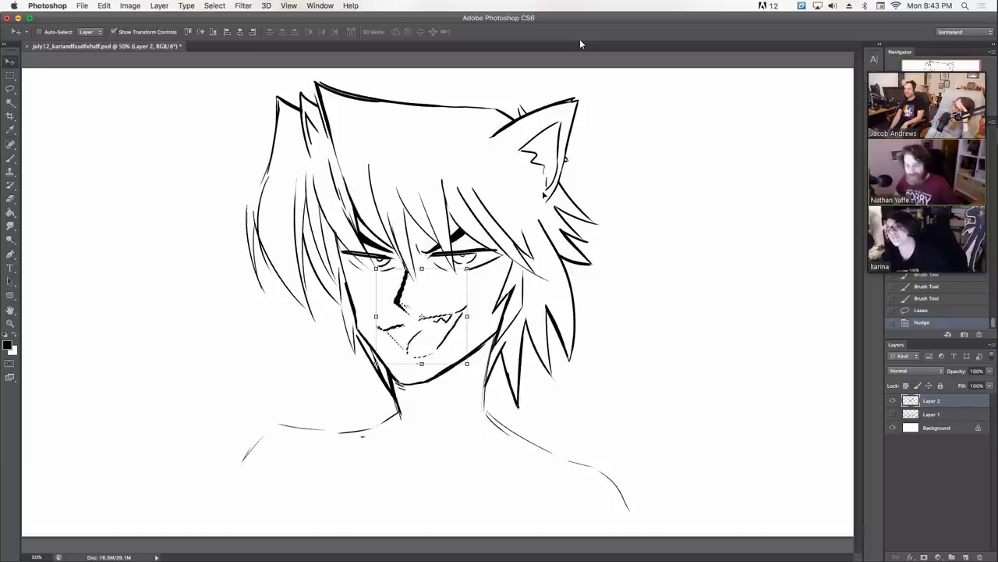
key("super+d")
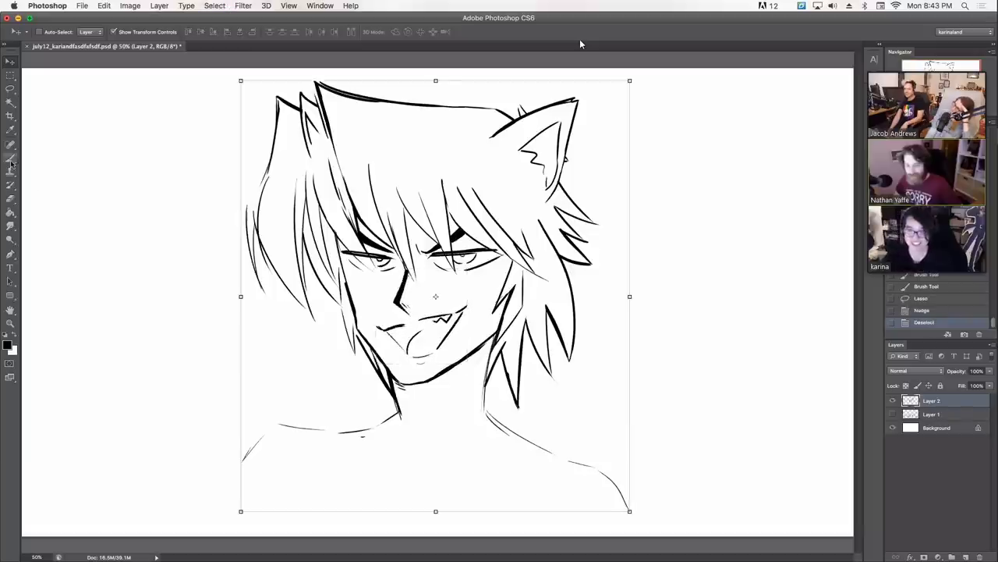
key("b")
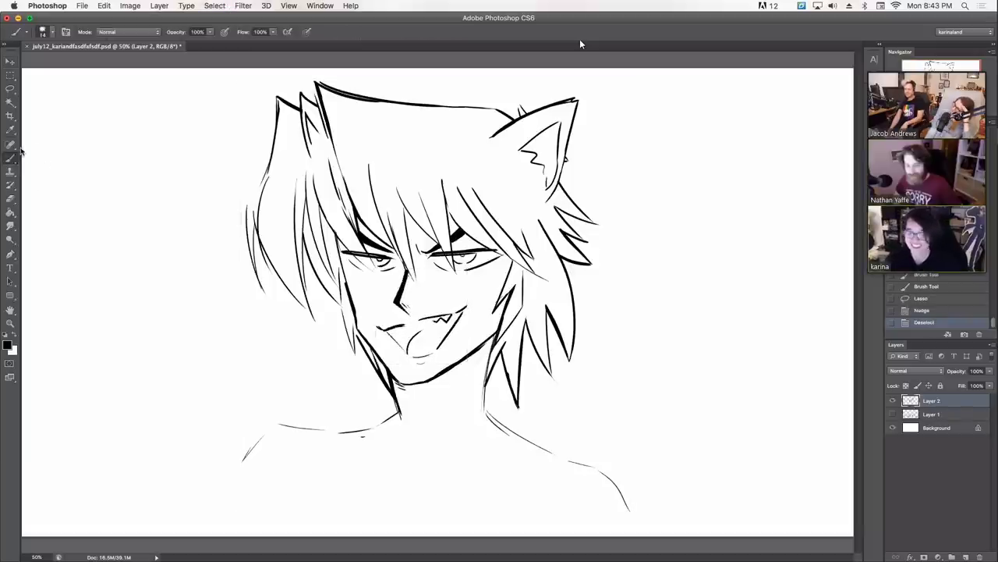
left_click_drag(413, 387, 429, 385)
key("super+z")
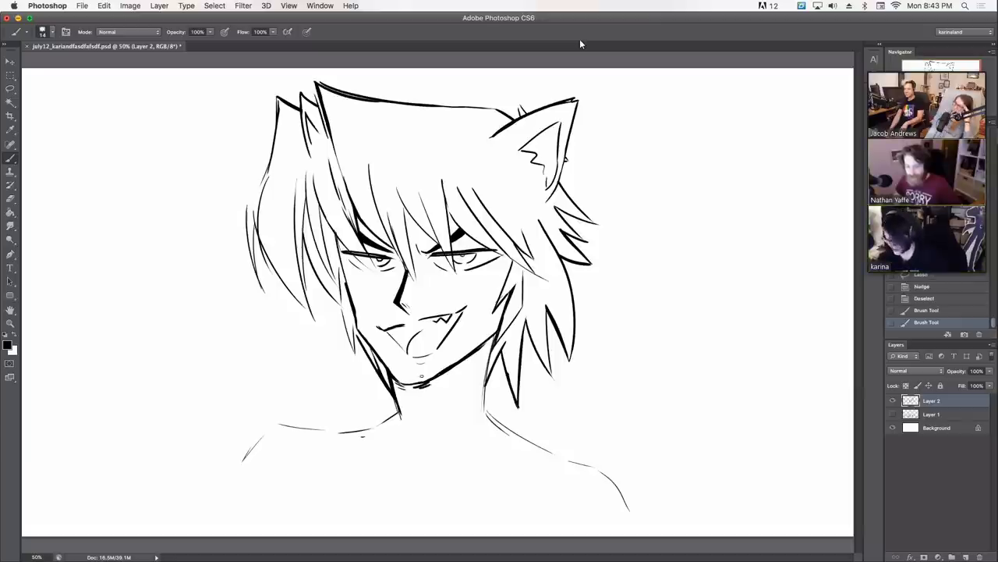
key("super+alt+z")
key("super+alt+z")
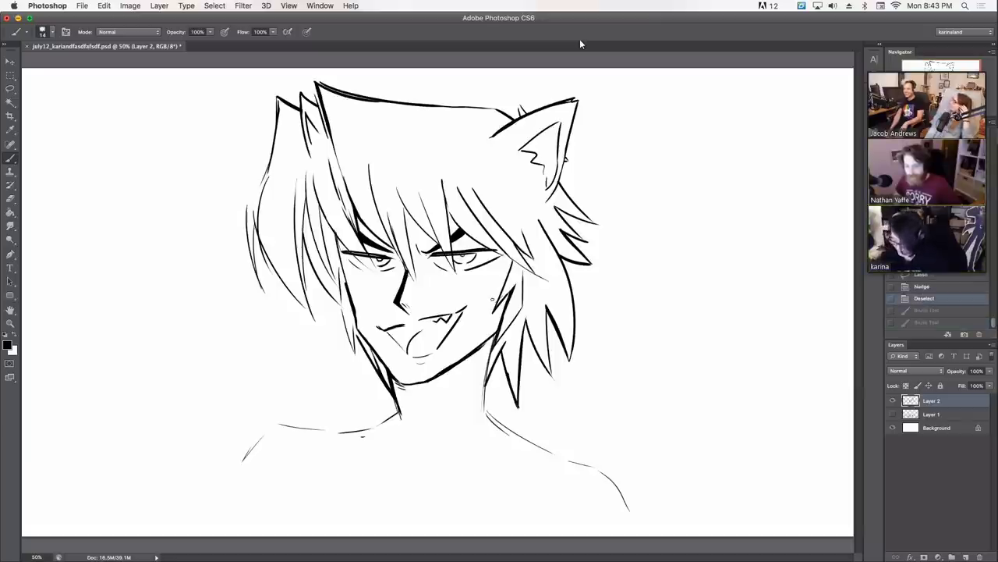
- Draw a tall standing collar on both sides of the neck and erase the jaw, neck and hair lines overlapping it
mouse_move(343, 324)
left_mouse_down()
mouse_move(312, 322)
mouse_move(306, 422)
left_mouse_up()
key("super+z")
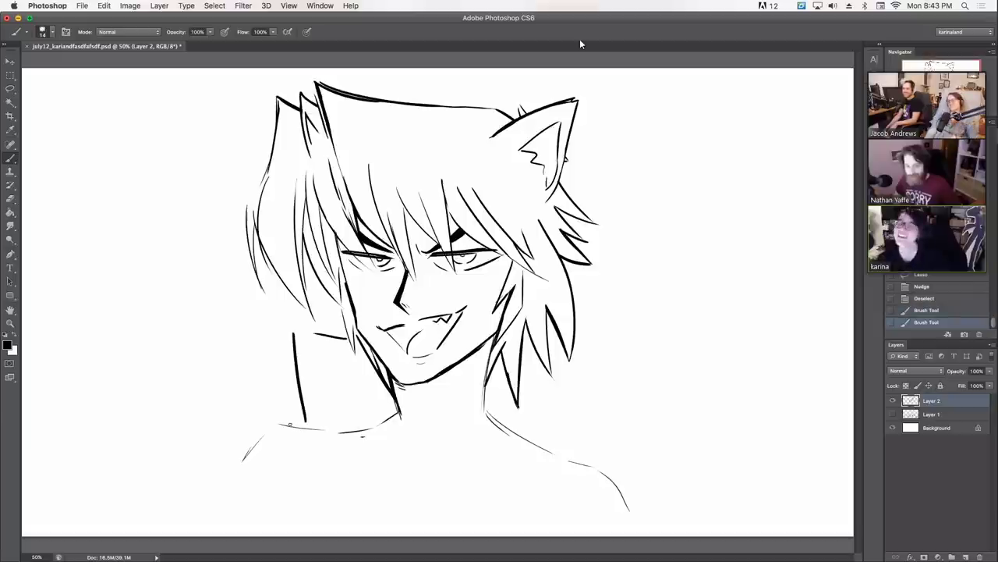
mouse_move(534, 348)
left_mouse_down()
mouse_move(468, 289)
mouse_move(462, 406)
left_mouse_up()
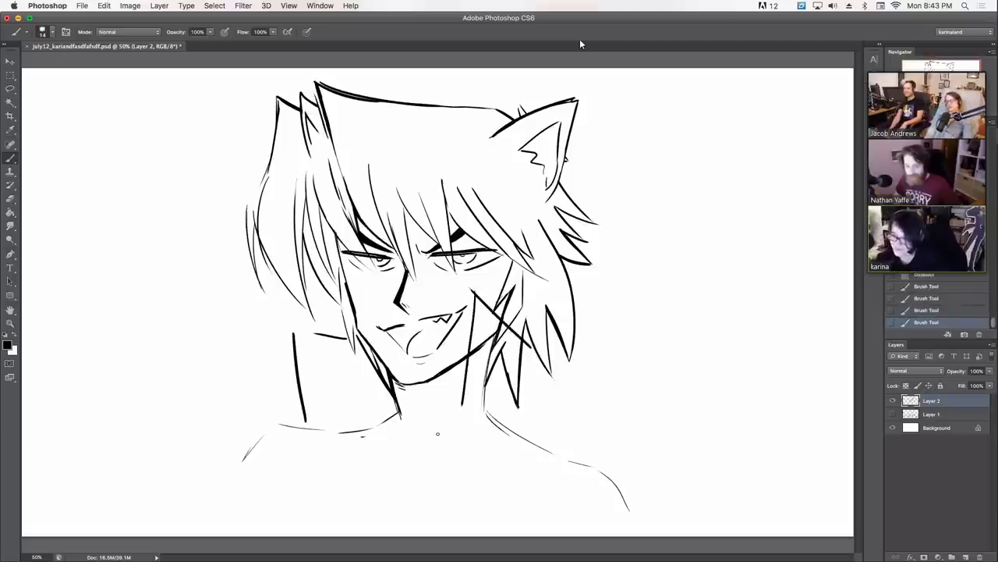
mouse_move(471, 324)
left_mouse_down()
mouse_move(472, 368)
mouse_move(473, 325)
left_mouse_up()
key("super+z")
left_click_drag(479, 359, 476, 348)
mouse_move(480, 306)
left_mouse_down()
mouse_move(535, 354)
mouse_move(523, 344)
mouse_move(522, 363)
mouse_move(513, 340)
mouse_move(529, 365)
mouse_move(525, 394)
mouse_move(502, 339)
mouse_move(510, 380)
mouse_move(494, 395)
mouse_move(479, 343)
mouse_move(488, 326)
mouse_move(521, 421)
mouse_move(495, 422)
left_mouse_up()
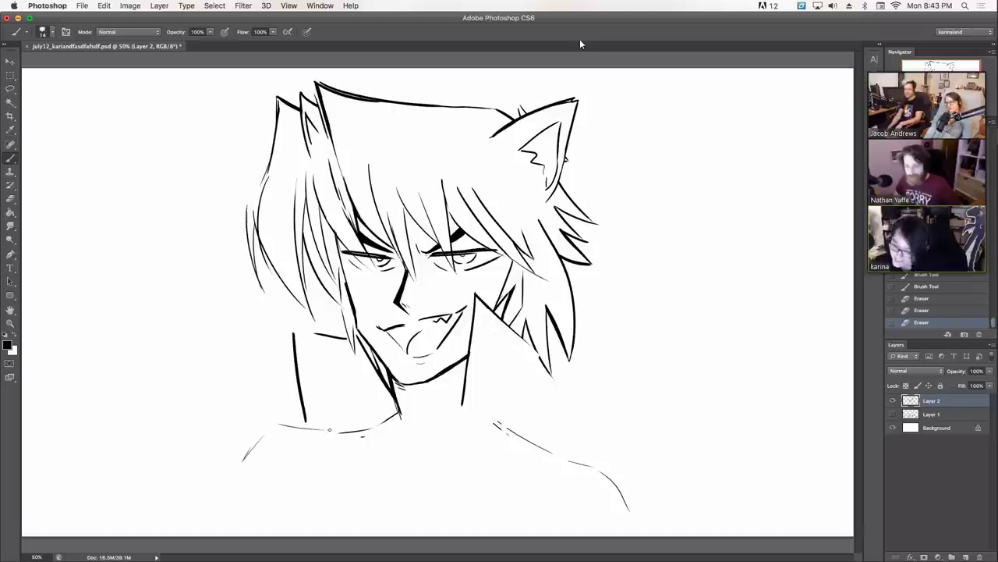
- Add an inner trim band with a column of scalloped arcs along the front edge of both collar halves
left_click_drag(316, 343, 327, 429)
mouse_move(314, 333)
left_mouse_down()
mouse_move(322, 408)
mouse_move(313, 383)
left_mouse_up()
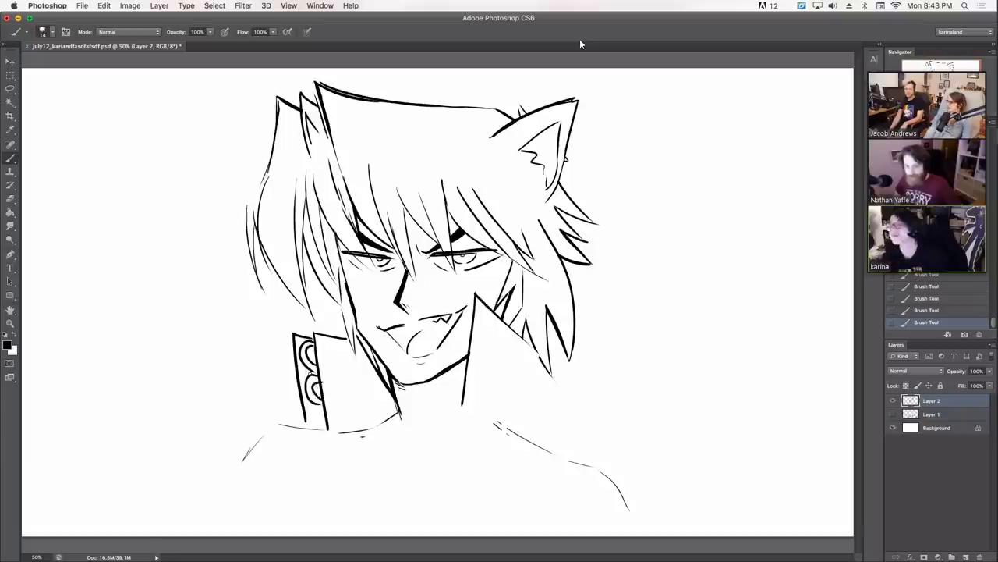
mouse_move(494, 314)
left_mouse_down()
mouse_move(492, 401)
mouse_move(473, 335)
mouse_move(495, 348)
mouse_move(483, 343)
mouse_move(473, 401)
mouse_move(485, 417)
left_mouse_up()
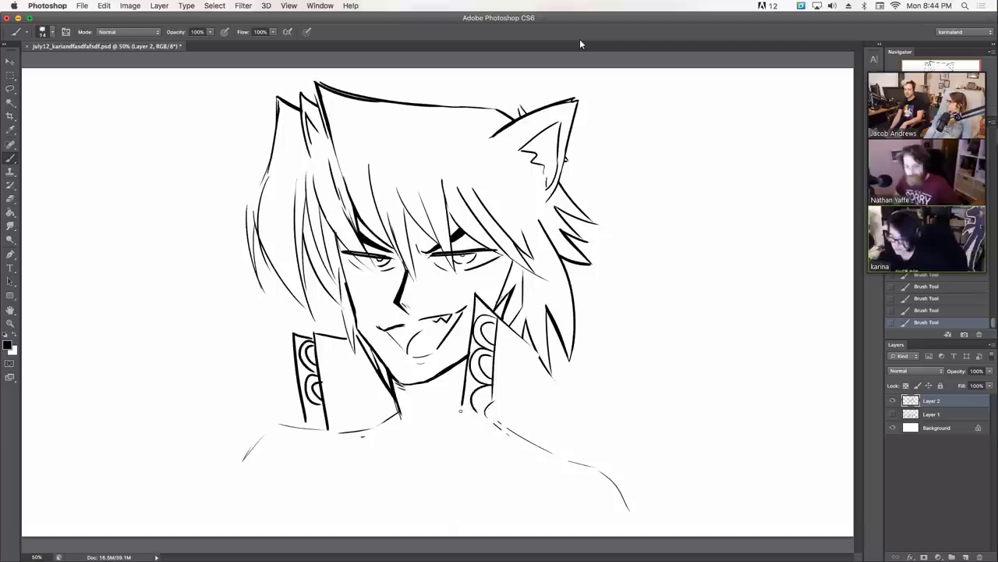
- Draw angular open jacket lapels running down to the canvas edge, with a curved neckline and small folds at the throat
mouse_move(429, 407)
left_mouse_down()
mouse_move(496, 421)
mouse_move(440, 429)
mouse_move(469, 489)
mouse_move(459, 535)
left_mouse_up()
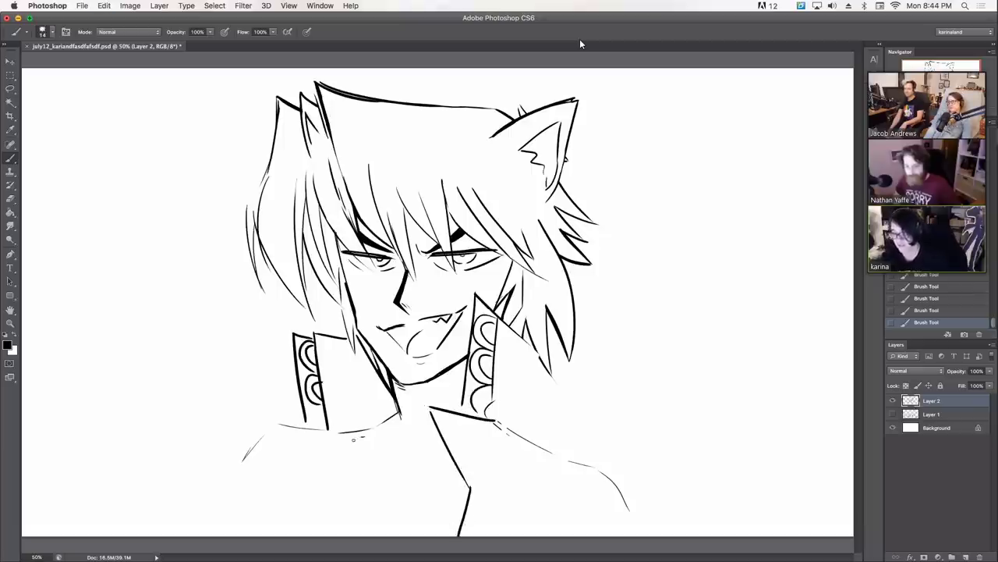
mouse_move(361, 429)
left_mouse_down()
mouse_move(287, 461)
mouse_move(321, 510)
mouse_move(343, 457)
mouse_move(313, 537)
left_mouse_up()
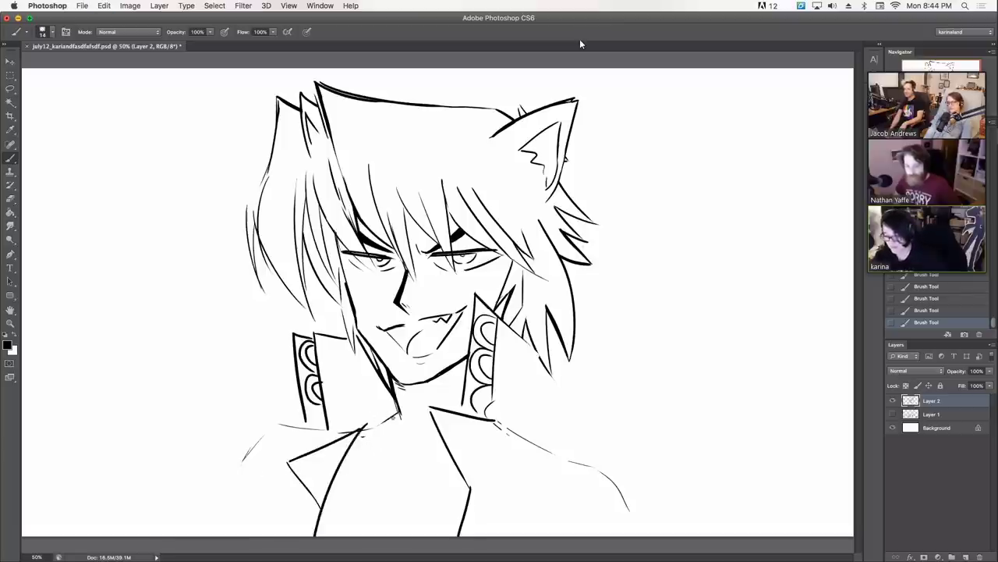
mouse_move(381, 409)
left_mouse_down()
mouse_move(420, 427)
mouse_move(369, 438)
left_mouse_up()
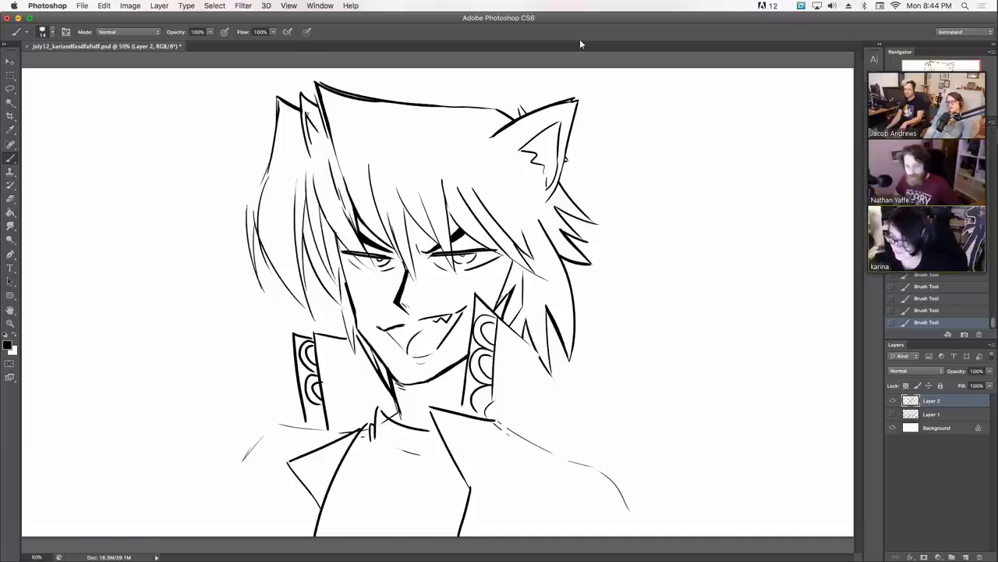
- Erase the lower part of the narrow front ear and thicken the hair line across its base
mouse_move(306, 156)
left_mouse_down()
mouse_move(305, 117)
mouse_move(316, 128)
mouse_move(312, 114)
mouse_move(319, 119)
left_mouse_up()
left_click_drag(278, 98, 296, 110)
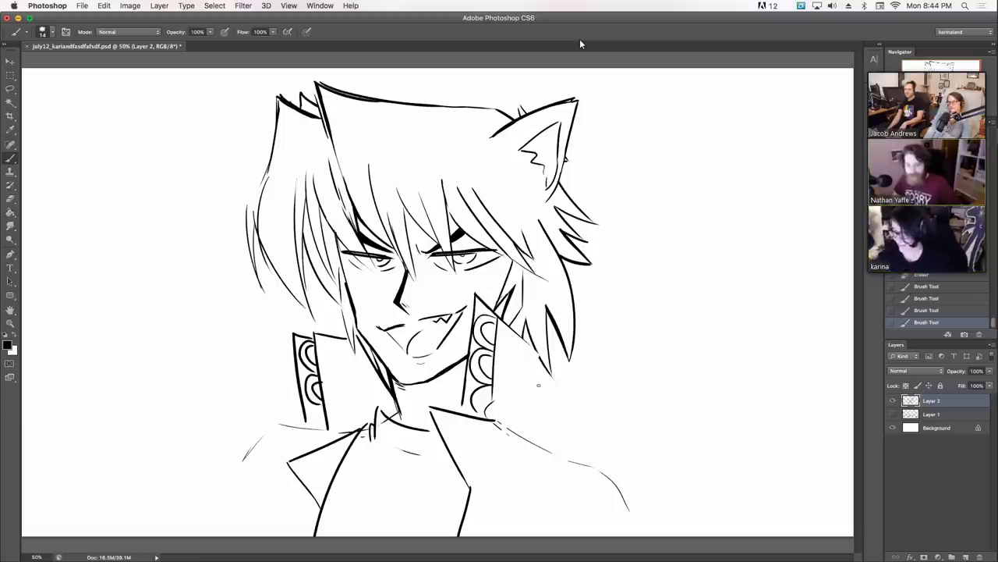
- Close the rear edge of the collar below the back hair and draw a jagged base and heavier shoulder line beneath it
left_click_drag(513, 415, 541, 361)
key("super+z")
left_click_drag(532, 417, 550, 373)
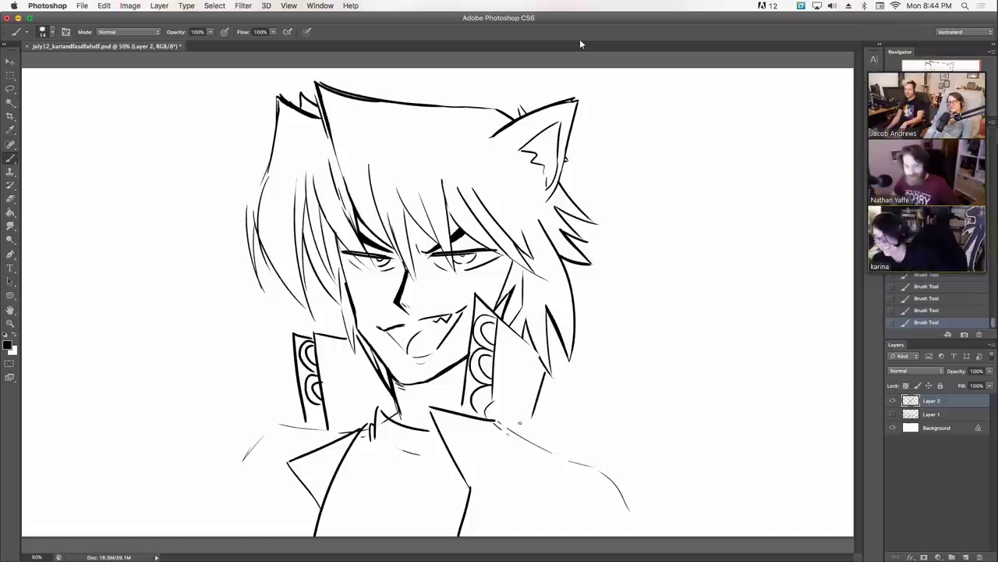
mouse_move(513, 420)
left_mouse_down()
mouse_move(539, 422)
mouse_move(583, 458)
left_mouse_up()
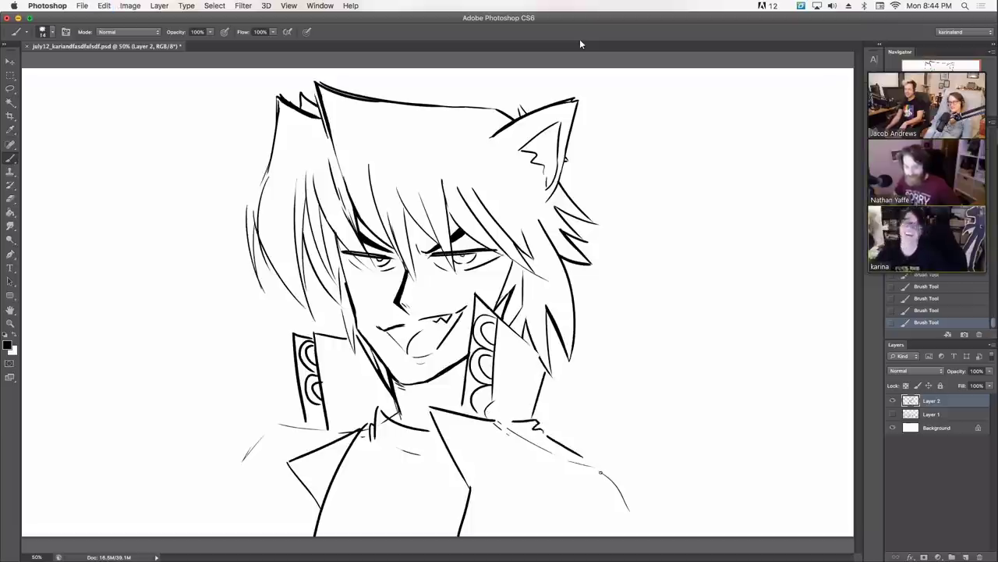
- Ink the front side hair with heavier outlines and pointed locks, trimming stray strand ends near the cheek and collar
mouse_move(277, 135)
left_mouse_down()
mouse_move(248, 173)
mouse_move(236, 228)
mouse_move(252, 195)
mouse_move(256, 258)
left_mouse_up()
left_click_drag(259, 206, 254, 246)
mouse_move(256, 226)
left_mouse_down()
mouse_move(298, 278)
mouse_move(249, 254)
mouse_move(298, 299)
left_mouse_up()
left_click_drag(271, 255, 296, 290)
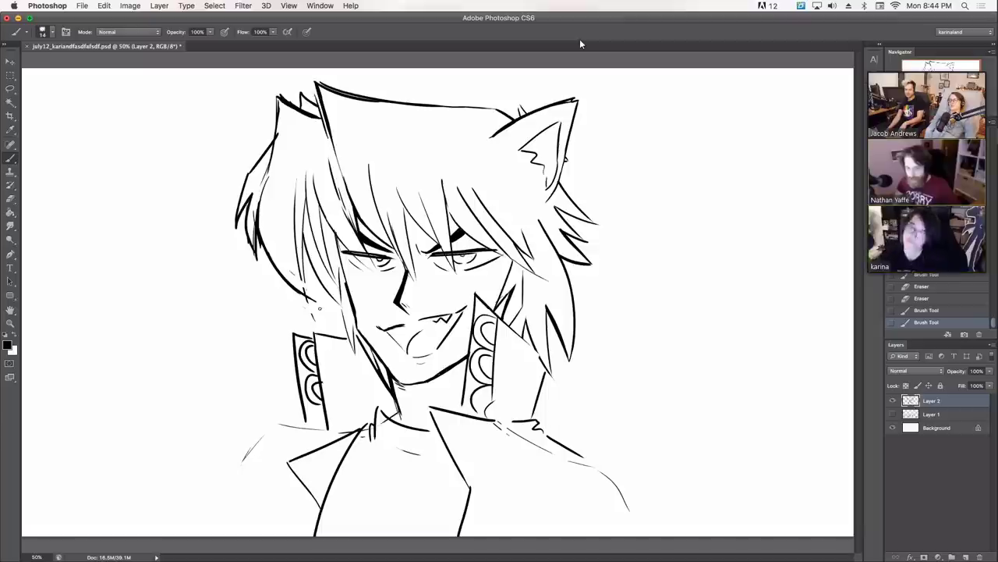
left_click_drag(296, 210, 310, 294)
left_click_drag(303, 242, 329, 286)
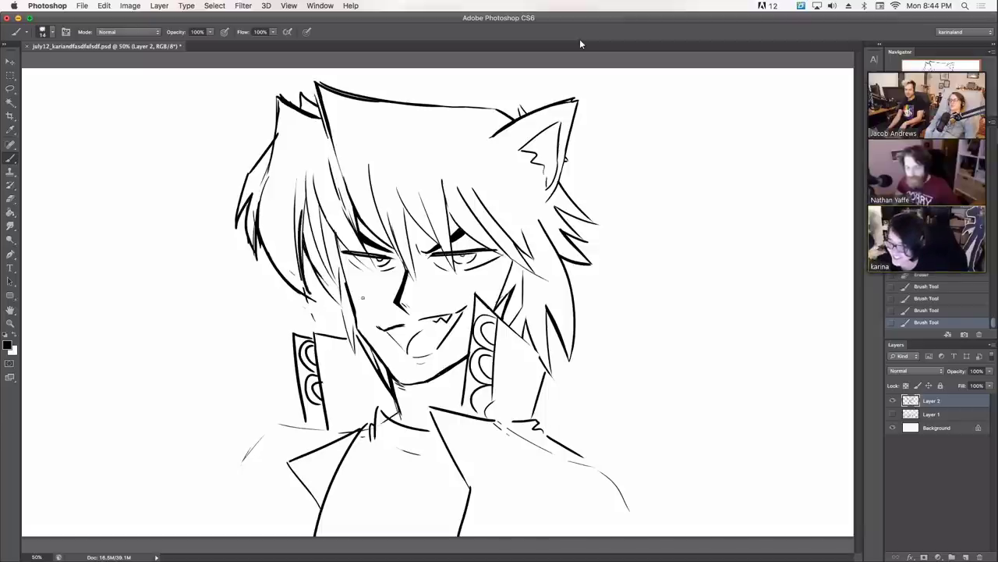
mouse_move(363, 298)
left_mouse_down()
mouse_move(319, 274)
mouse_move(336, 243)
left_mouse_up()
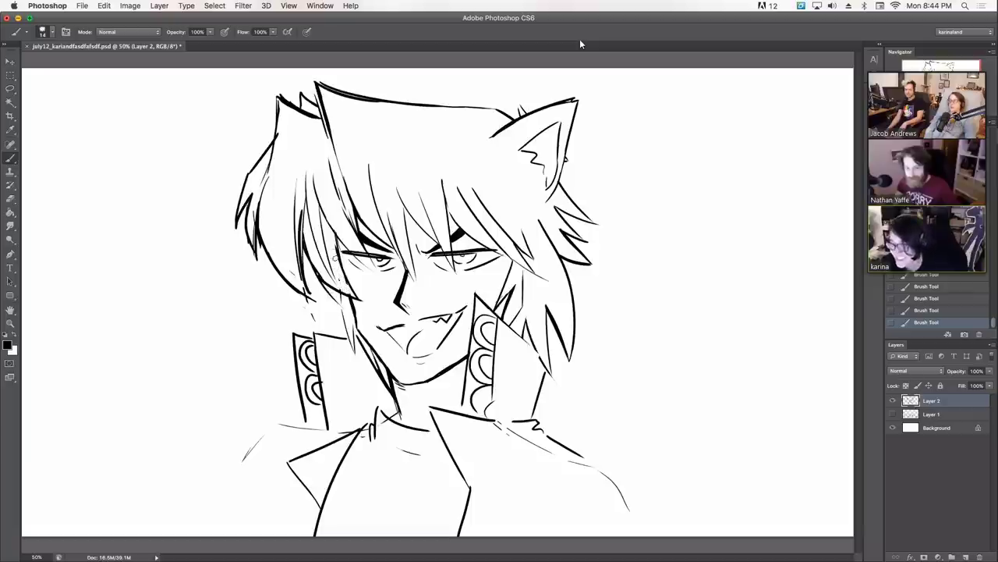
mouse_move(336, 257)
left_mouse_down()
mouse_move(335, 306)
mouse_move(327, 287)
left_mouse_up()
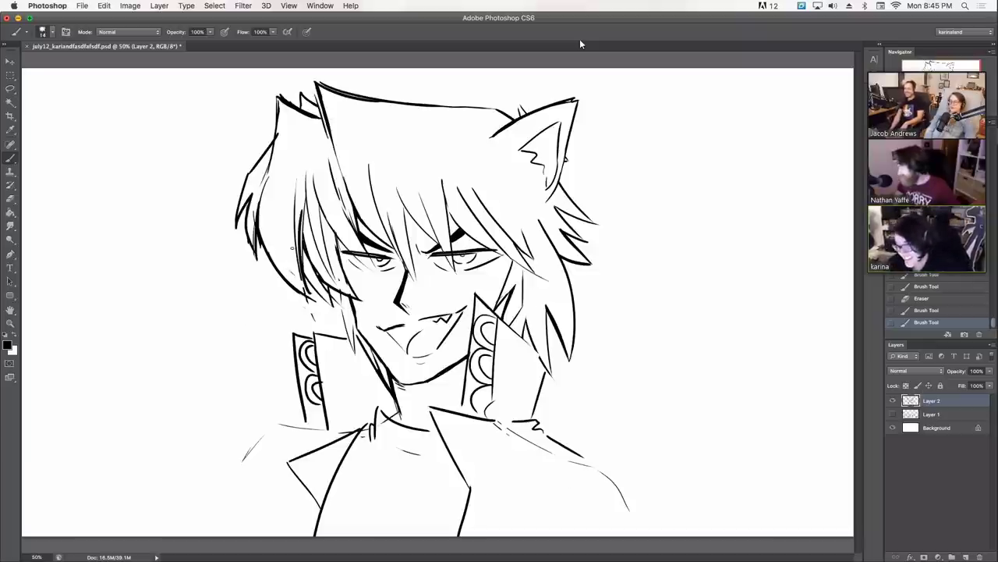
- Fill the visible tip of the small front ear with solid black strokes
left_click_drag(301, 104, 303, 109)
left_click_drag(301, 97, 306, 112)
left_click_drag(305, 99, 312, 114)
left_click_drag(309, 101, 317, 117)
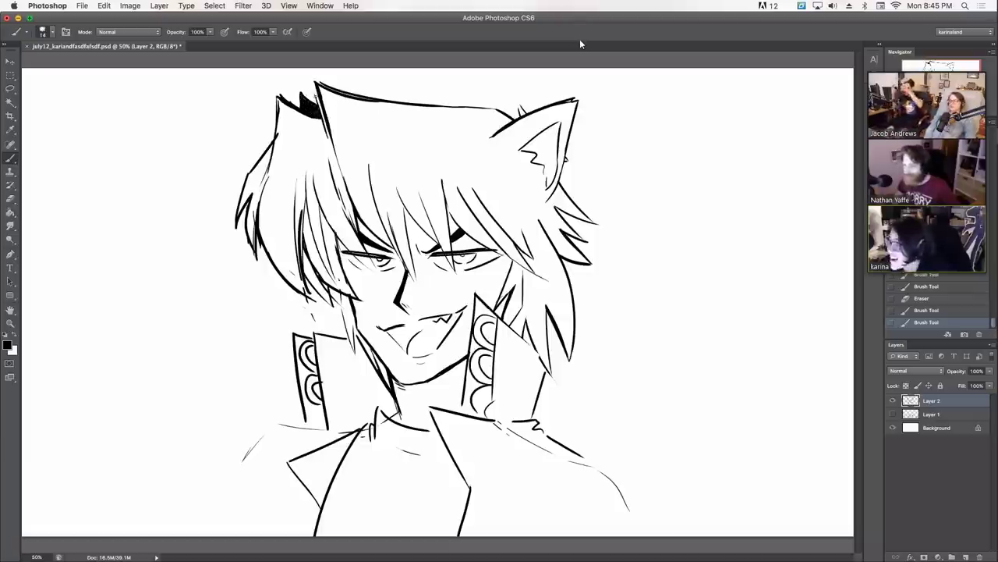
- Shade the large rear ear's tip and upper edge with thick black strokes and short fur-like hatching
left_click_drag(533, 114, 574, 100)
mouse_move(540, 112)
left_mouse_down()
mouse_move(548, 108)
mouse_move(532, 124)
left_mouse_up()
mouse_move(577, 98)
left_mouse_down()
mouse_move(562, 114)
mouse_move(568, 132)
mouse_move(501, 134)
left_mouse_up()
left_click_drag(510, 127, 501, 134)
left_click_drag(515, 130, 512, 137)
mouse_move(555, 103)
left_mouse_down()
mouse_move(528, 122)
mouse_move(564, 118)
left_mouse_up()
left_click_drag(573, 105, 570, 117)
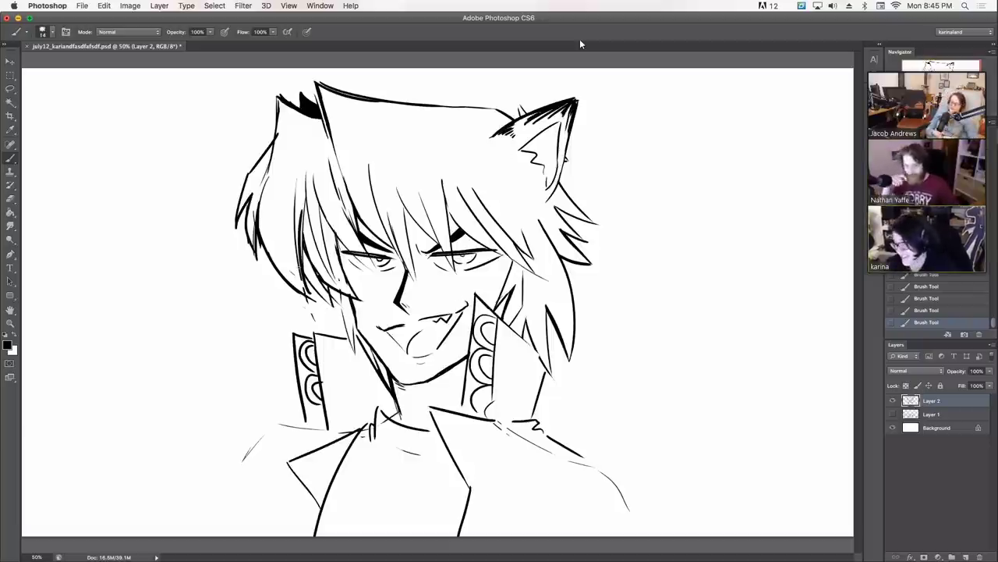
- Rough in the front shoulder, a raised hand with bent fingers beside it, and a tall arch over the opposite shoulder
mouse_move(277, 390)
left_mouse_down()
mouse_move(244, 414)
mouse_move(321, 422)
left_mouse_up()
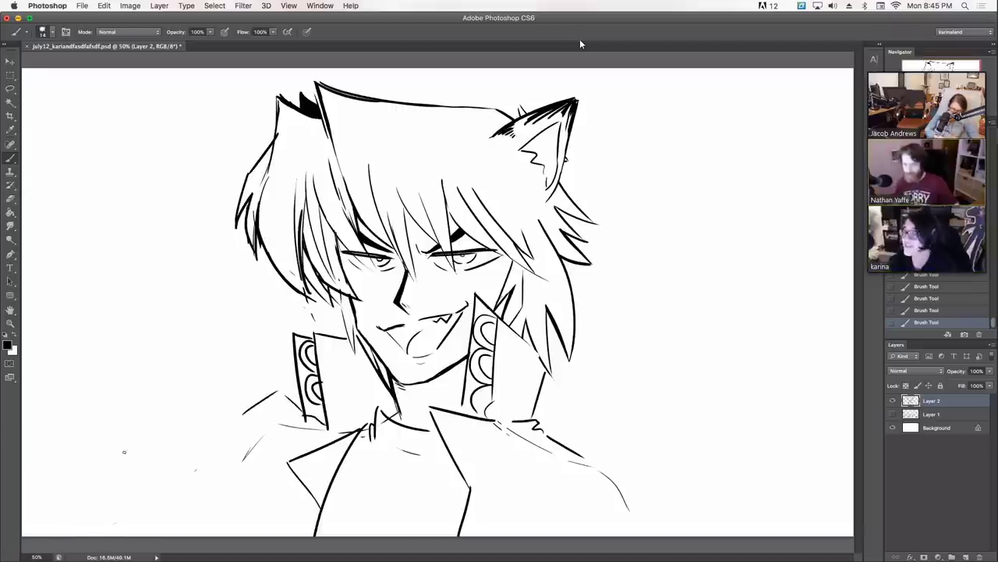
left_click_drag(76, 417, 118, 485)
left_click_drag(84, 377, 122, 343)
mouse_move(161, 325)
left_mouse_down()
mouse_move(179, 478)
mouse_move(199, 451)
mouse_move(201, 385)
mouse_move(174, 378)
mouse_move(174, 411)
mouse_move(153, 447)
left_mouse_up()
left_click_drag(121, 359, 155, 321)
left_click_drag(166, 314, 195, 357)
mouse_move(197, 363)
left_mouse_down()
mouse_move(186, 390)
mouse_move(163, 365)
left_mouse_up()
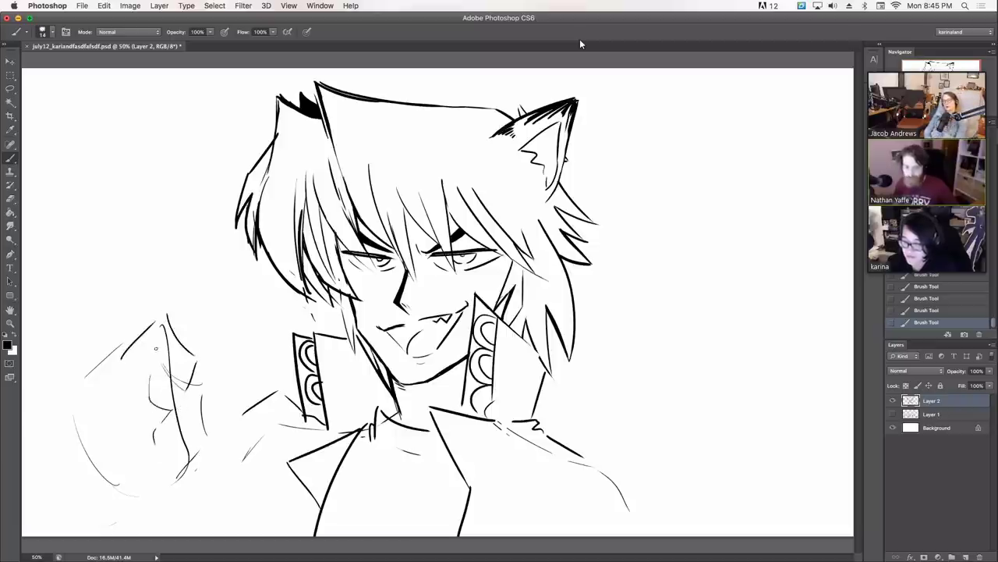
left_click_drag(101, 368, 119, 332)
mouse_move(115, 325)
left_mouse_down()
mouse_move(154, 366)
mouse_move(106, 403)
left_mouse_up()
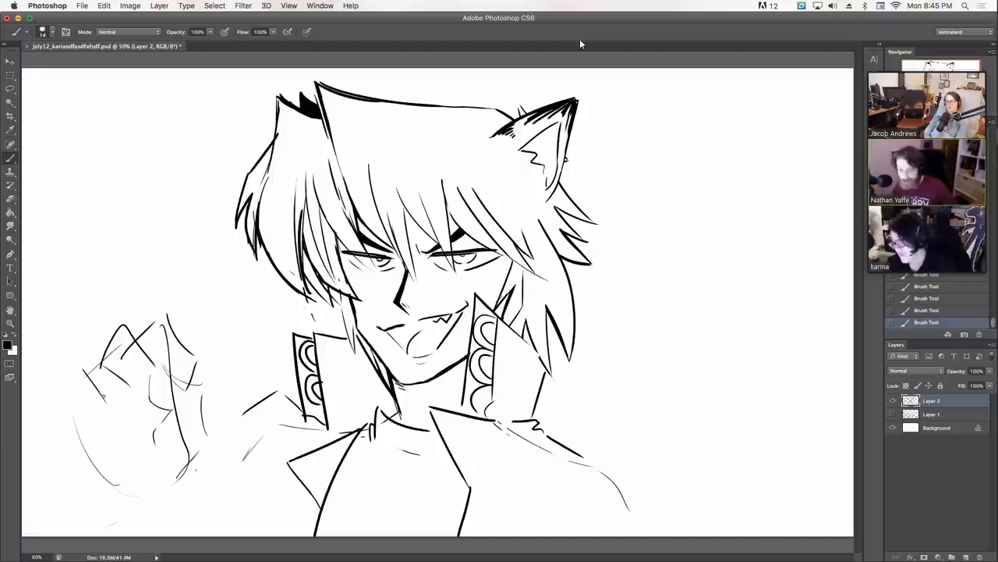
left_click_drag(573, 501, 667, 481)
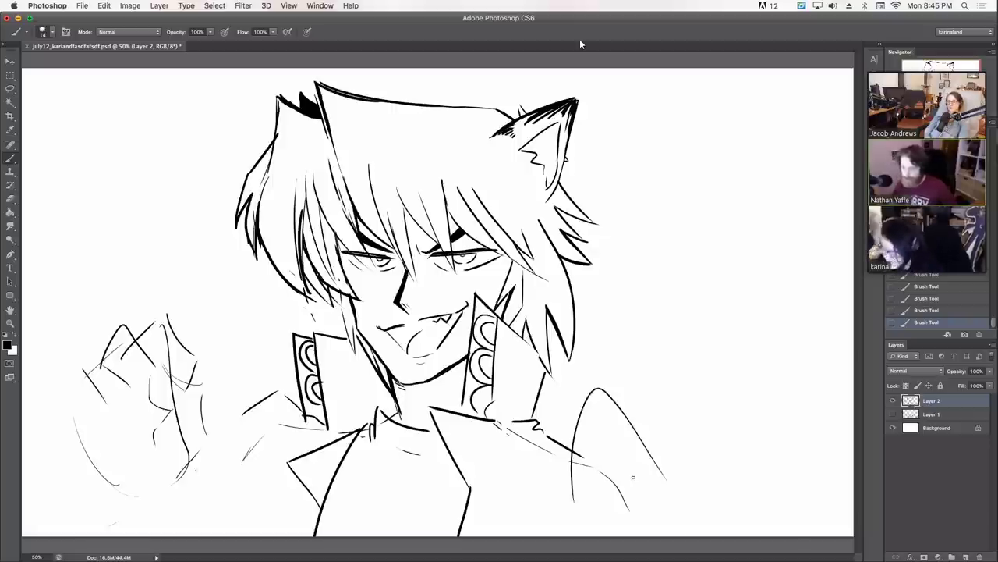
- Ink the raised hand's curled outermost fingers, thumb contour and palm edge over the rough lines
mouse_move(100, 357)
left_mouse_down()
mouse_move(72, 402)
mouse_move(95, 468)
left_mouse_up()
mouse_move(86, 373)
left_mouse_down()
mouse_move(111, 412)
mouse_move(98, 426)
left_mouse_up()
mouse_move(133, 385)
left_mouse_down()
mouse_move(104, 430)
mouse_move(94, 428)
mouse_move(110, 424)
mouse_move(117, 404)
left_mouse_up()
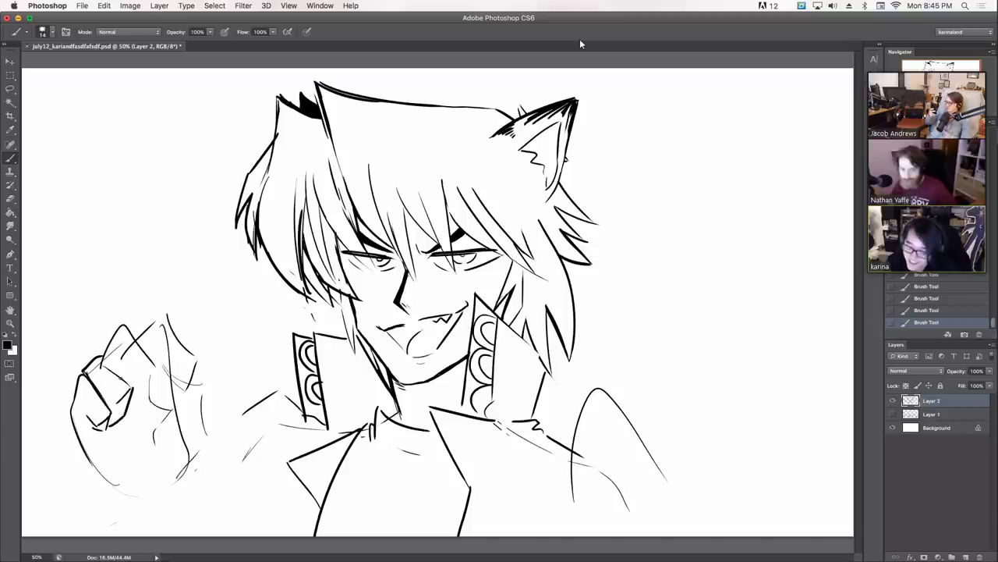
mouse_move(158, 360)
left_mouse_down()
mouse_move(210, 393)
mouse_move(198, 391)
mouse_move(204, 445)
mouse_move(172, 481)
left_mouse_up()
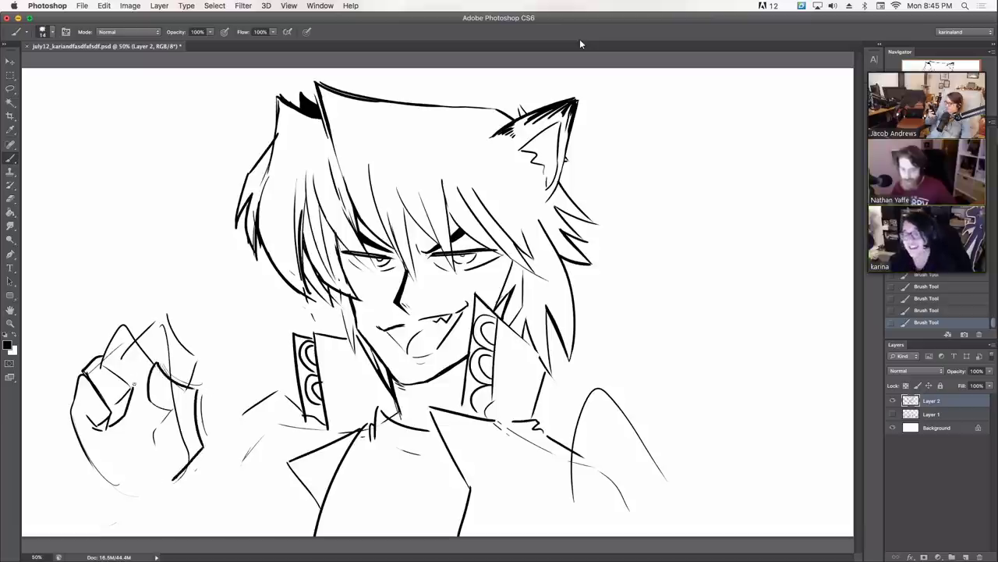
mouse_move(113, 365)
left_mouse_down()
mouse_move(134, 390)
mouse_move(127, 410)
mouse_move(146, 402)
left_mouse_up()
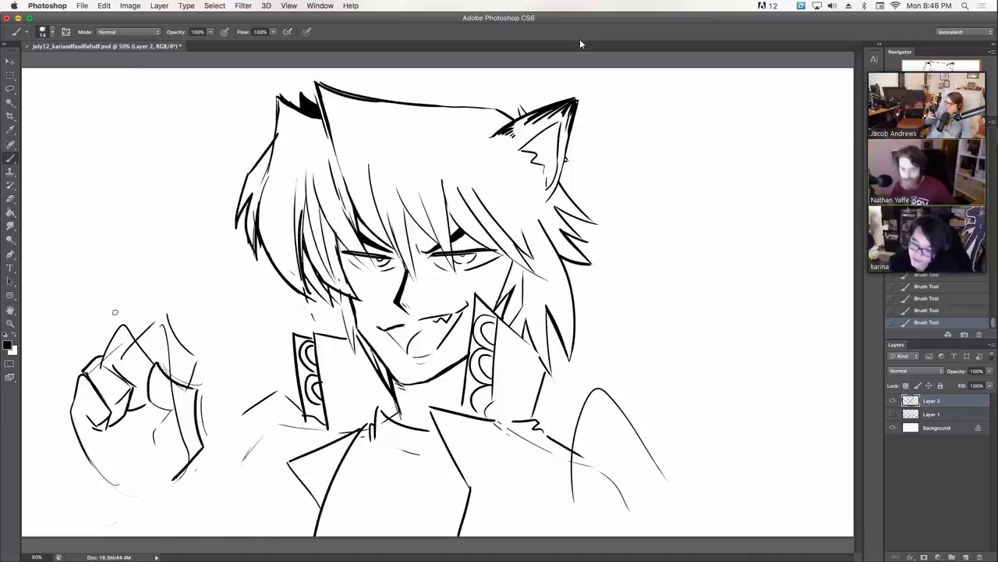
- Outline the raised hand's remaining bent fingers with heavier strokes and erase the rough lines crossing the fingers and palm
key("e")
mouse_move(129, 348)
left_mouse_down()
mouse_move(119, 362)
mouse_move(133, 345)
mouse_move(86, 372)
mouse_move(97, 394)
mouse_move(95, 368)
mouse_move(112, 352)
left_mouse_up()
key("b")
left_click_drag(100, 368, 114, 353)
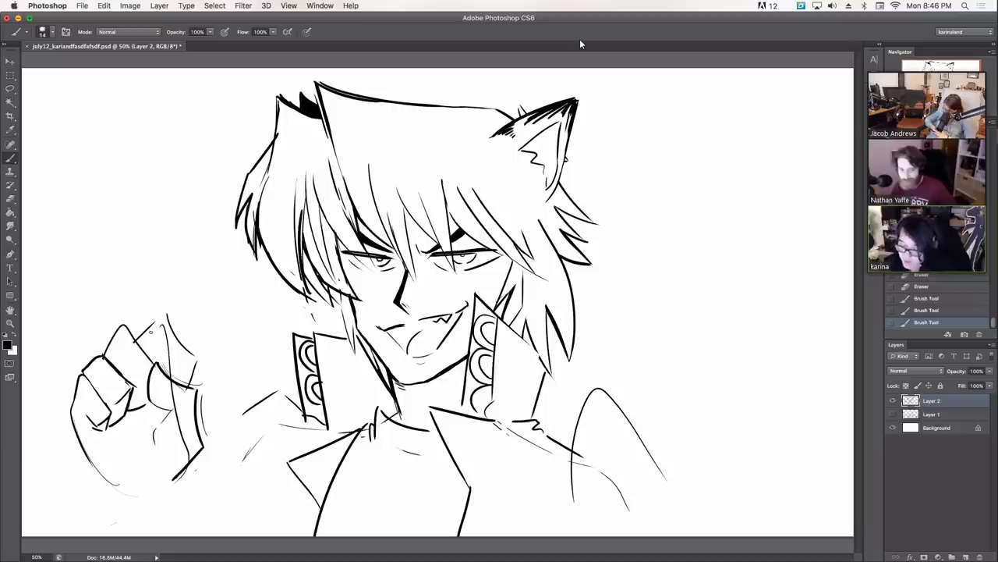
mouse_move(169, 313)
left_mouse_down()
mouse_move(196, 365)
mouse_move(163, 344)
mouse_move(160, 328)
left_mouse_up()
key("e")
left_click_drag(181, 434, 188, 458)
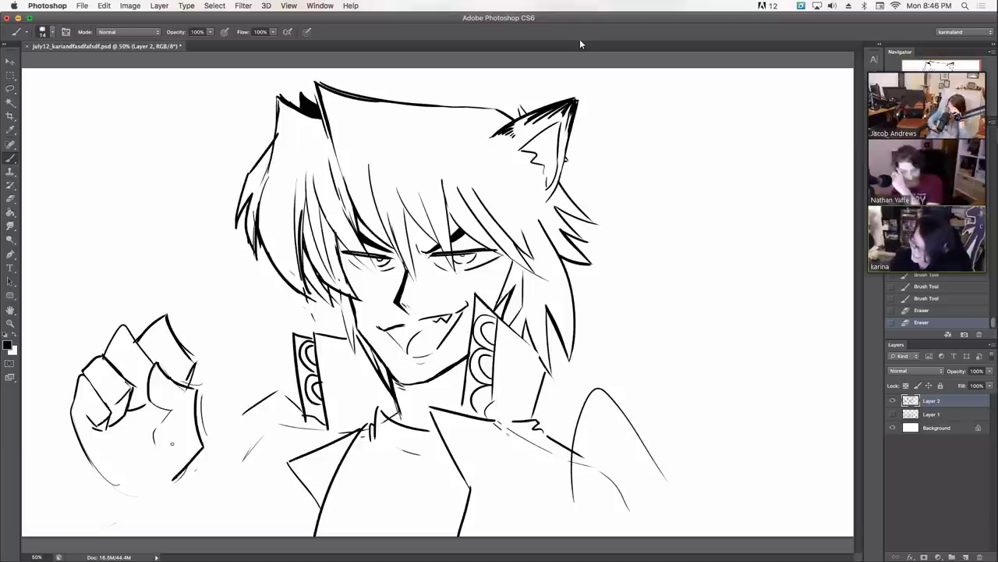
- Ink the raised hand's outer edge, palm heel and both wrist contours, erasing excess line weight where strokes build up
left_click_drag(71, 412, 129, 507)
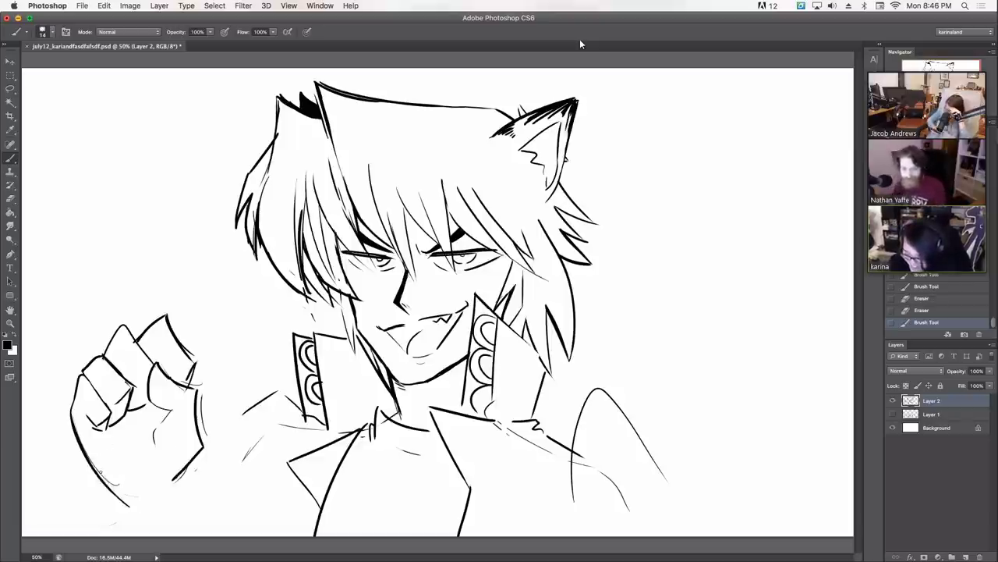
mouse_move(99, 470)
left_mouse_down()
mouse_move(109, 485)
mouse_move(95, 534)
left_mouse_up()
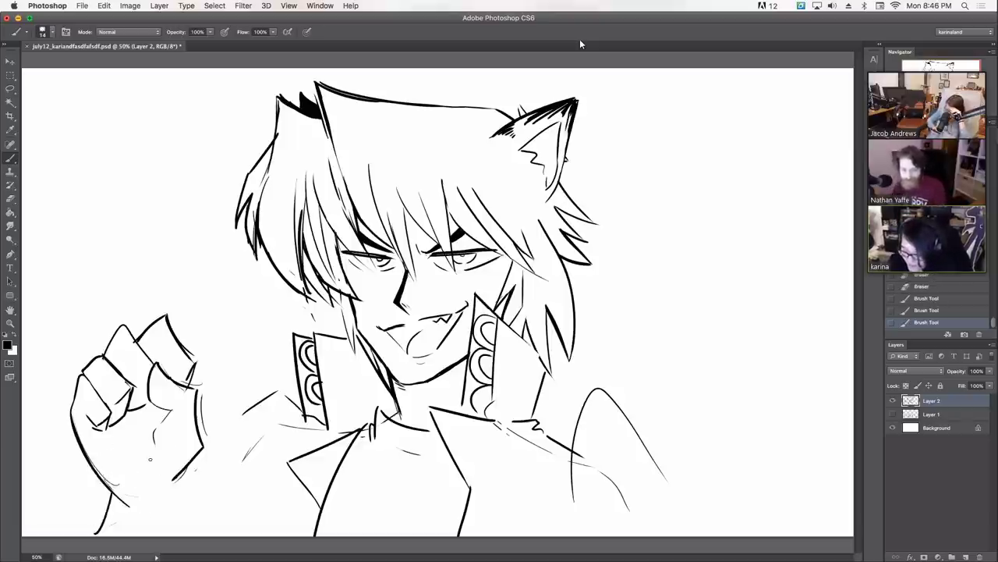
left_click_drag(117, 493, 101, 535)
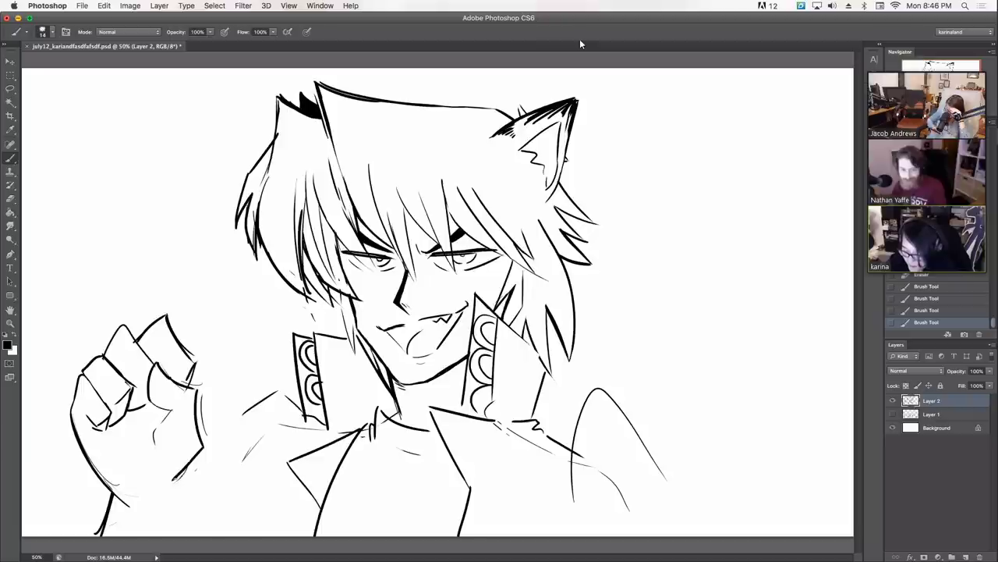
left_click_drag(187, 469, 170, 489)
left_click_drag(195, 453, 161, 492)
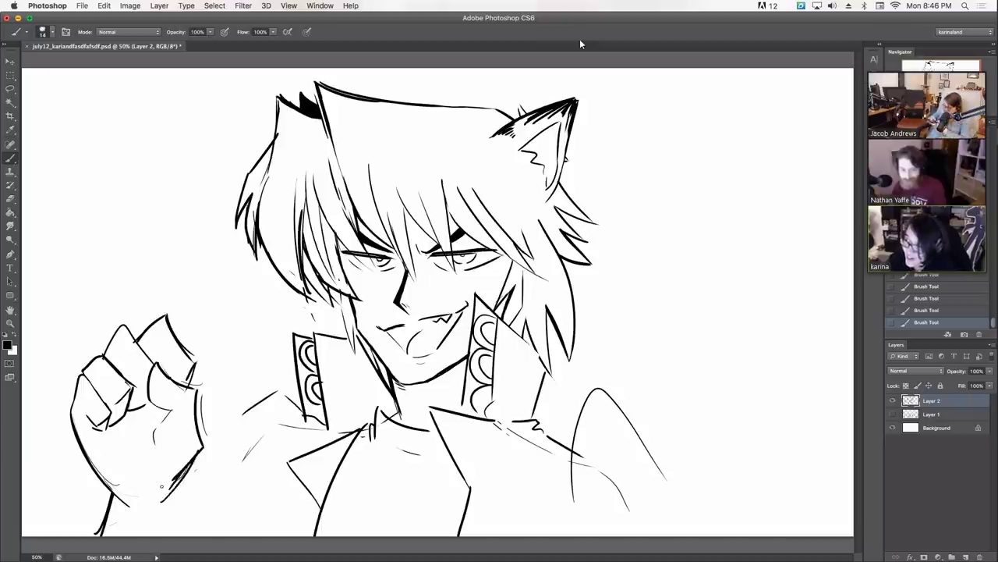
left_click_drag(184, 465, 170, 488)
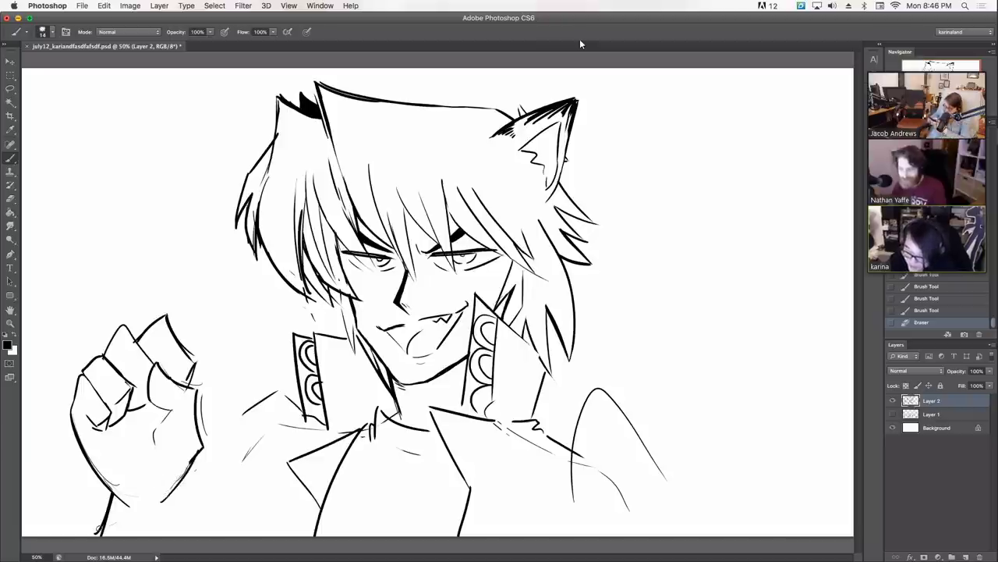
mouse_move(99, 528)
left_mouse_down()
mouse_move(95, 536)
mouse_move(109, 506)
left_mouse_up()
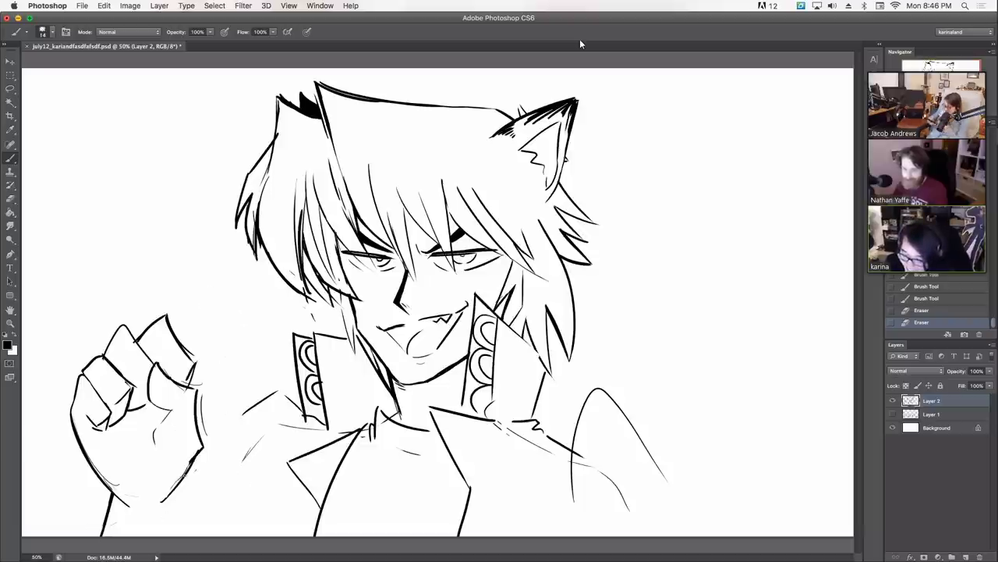
left_click_drag(181, 482, 163, 535)
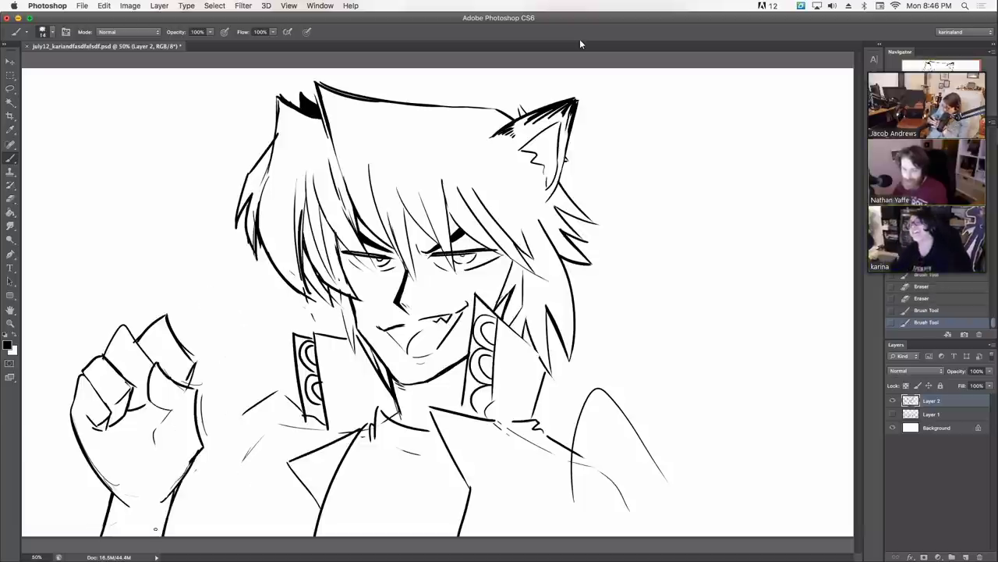
- Draw a cuff band around the raised hand's wrist and darken the crease lines inside the palm
mouse_move(107, 503)
left_mouse_down()
mouse_move(149, 536)
mouse_move(101, 536)
mouse_move(121, 536)
mouse_move(106, 511)
left_mouse_up()
key("e")
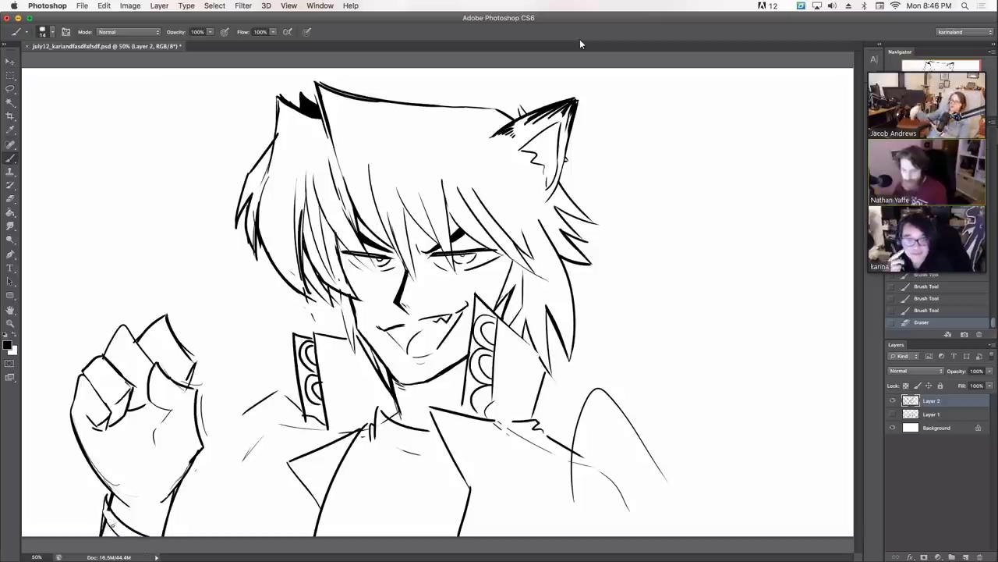
left_click_drag(112, 524, 121, 535)
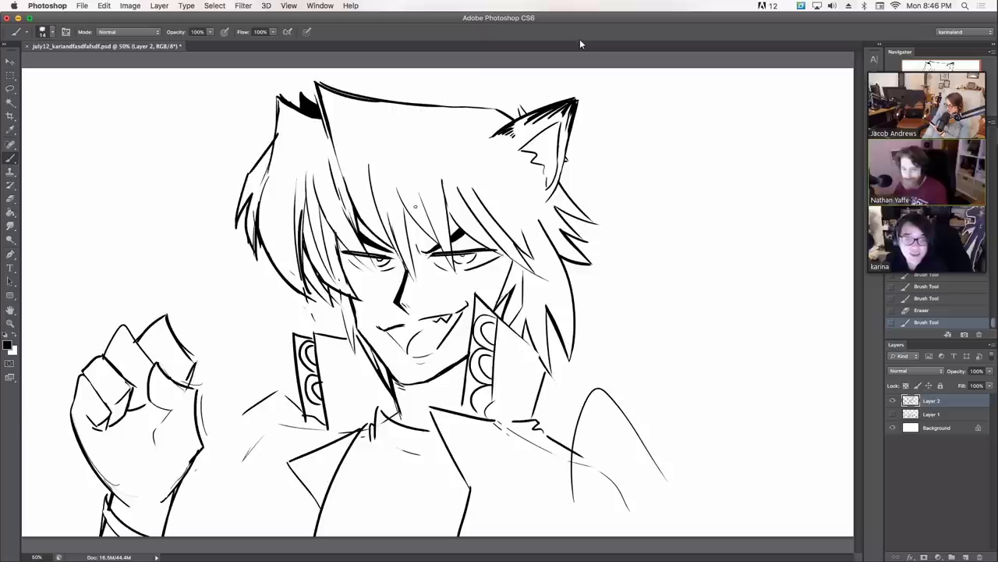
left_click_drag(106, 494, 112, 500)
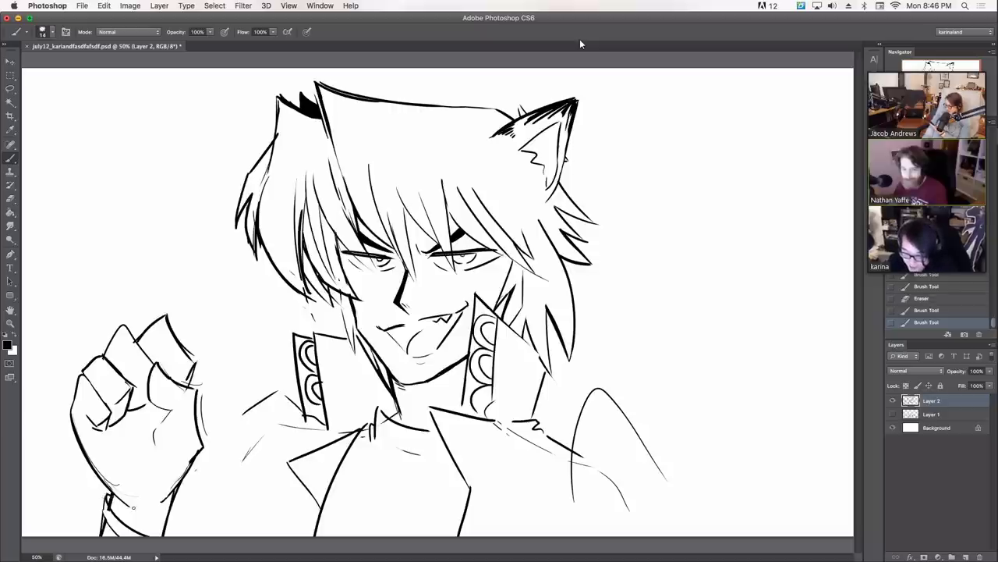
left_click_drag(170, 535, 162, 521)
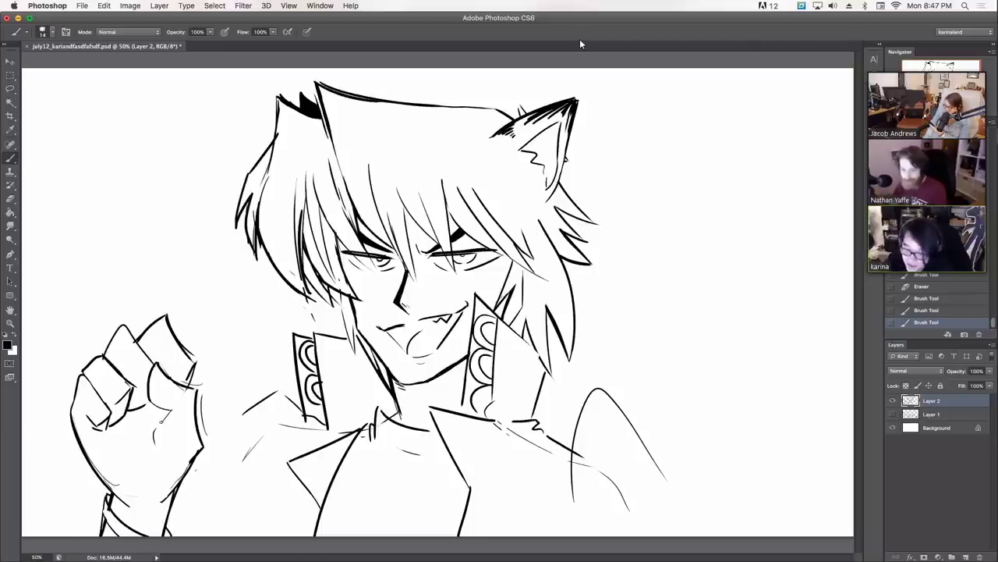
left_click_drag(171, 409, 150, 454)
left_click_drag(174, 386, 186, 380)
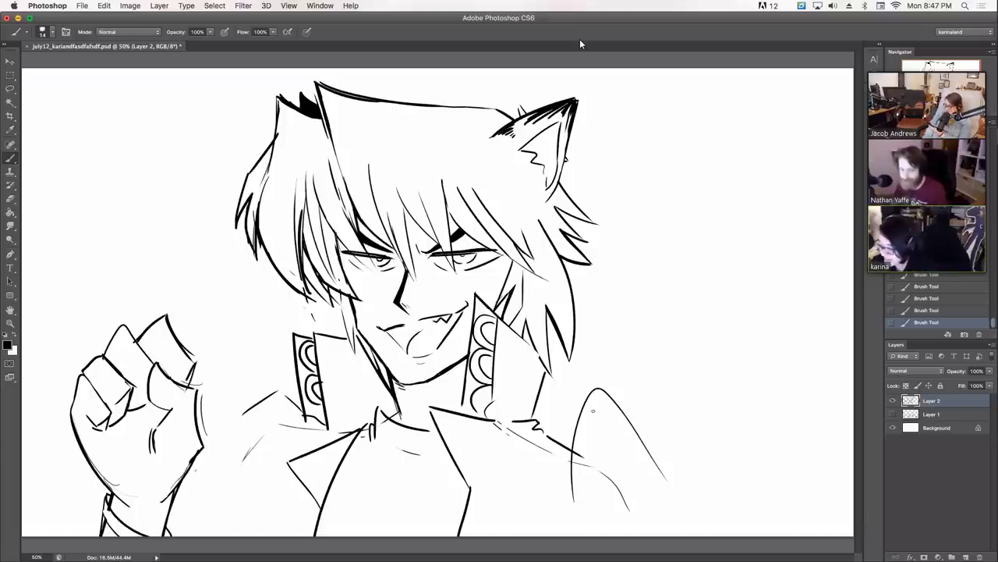
- Replace the rough arch over the opposite shoulder with a second clenched hand, drawing its knuckles, finger divisions and outer contour
left_click_drag(578, 429, 619, 451)
left_click_drag(574, 478, 600, 489)
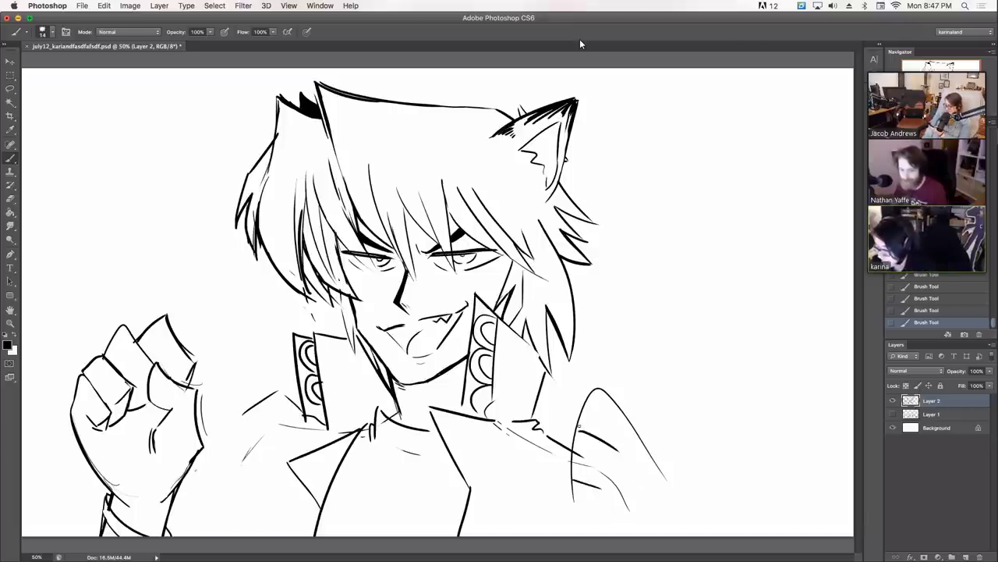
mouse_move(612, 400)
left_mouse_down()
mouse_move(558, 457)
mouse_move(557, 512)
left_mouse_up()
mouse_move(608, 386)
left_mouse_down()
mouse_move(574, 420)
mouse_move(567, 454)
mouse_move(611, 480)
mouse_move(622, 504)
left_mouse_up()
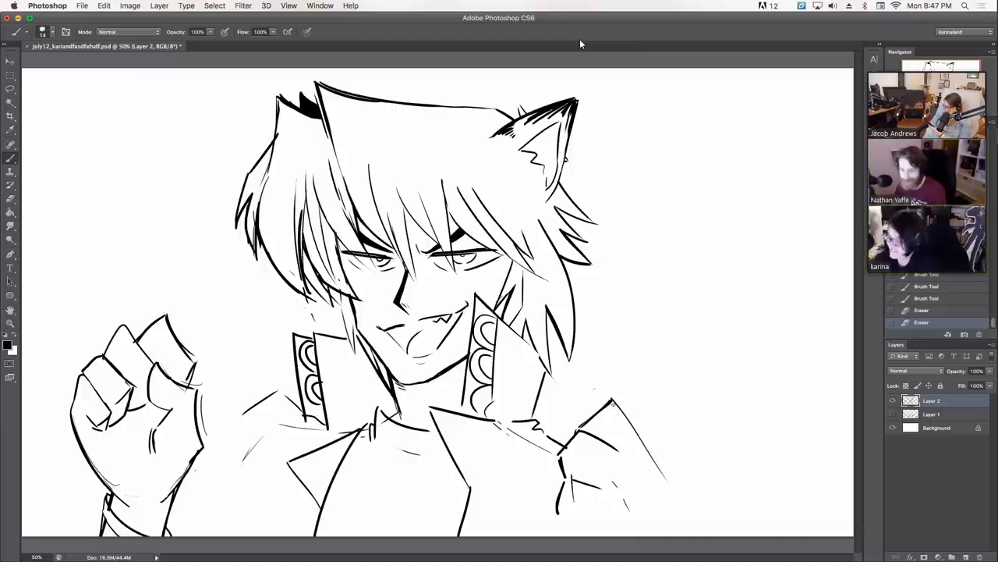
mouse_move(612, 403)
left_mouse_down()
mouse_move(678, 496)
mouse_move(679, 487)
mouse_move(685, 537)
left_mouse_up()
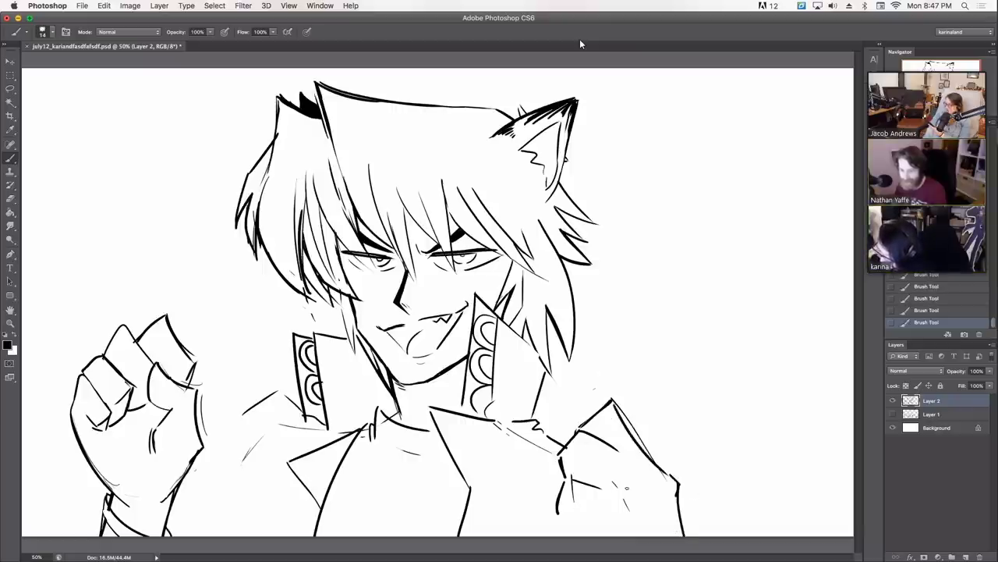
mouse_move(562, 515)
left_mouse_down()
mouse_move(600, 502)
mouse_move(569, 537)
left_mouse_up()
left_click_drag(599, 503, 560, 517)
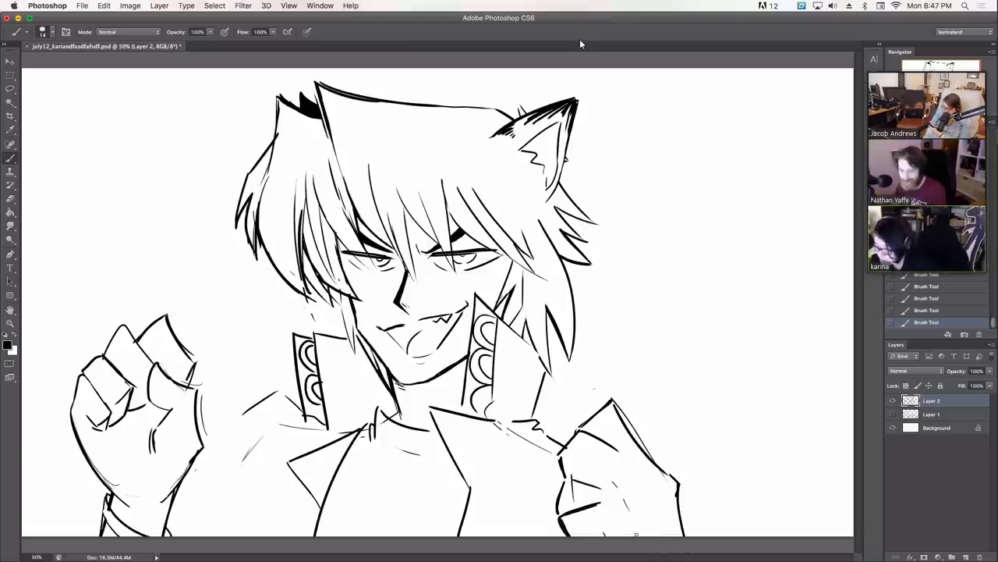
- Erase the stray rough lines around the second hand, then redraw its middle finger crease and angular back edge
left_click_drag(585, 396, 593, 390)
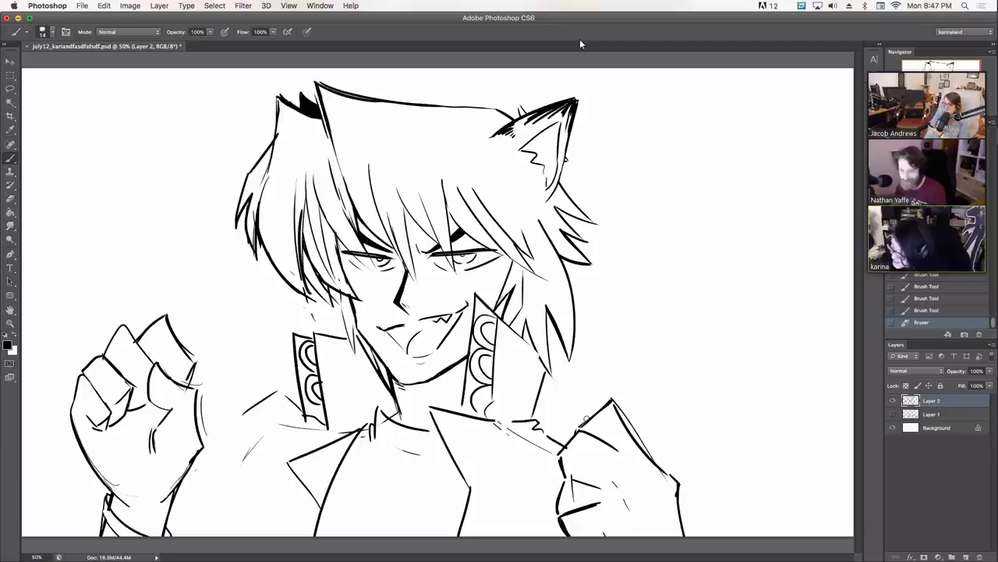
mouse_move(630, 509)
left_mouse_down()
mouse_move(615, 484)
mouse_move(600, 488)
mouse_move(597, 472)
mouse_move(612, 465)
left_mouse_up()
key("b")
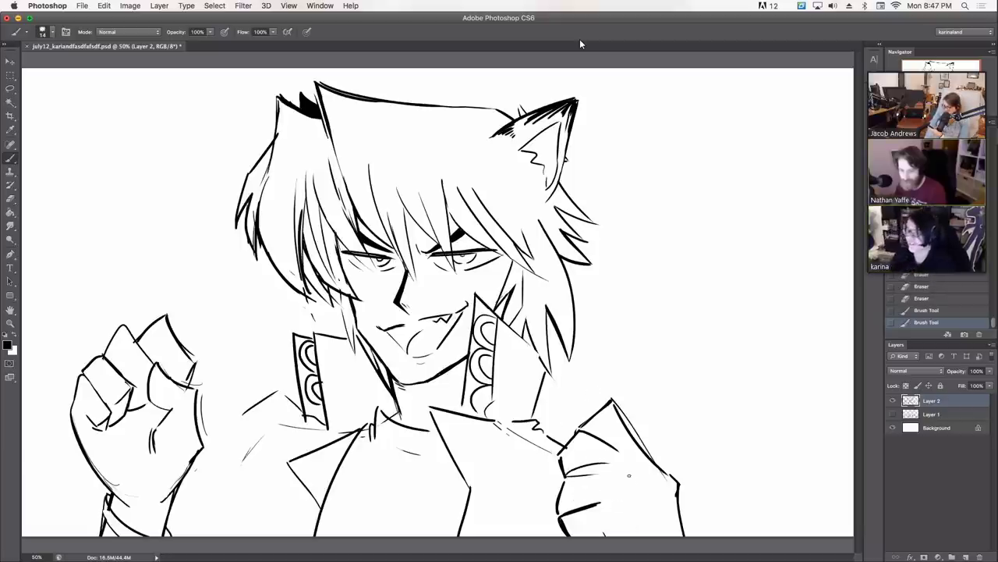
left_click_drag(571, 476, 598, 474)
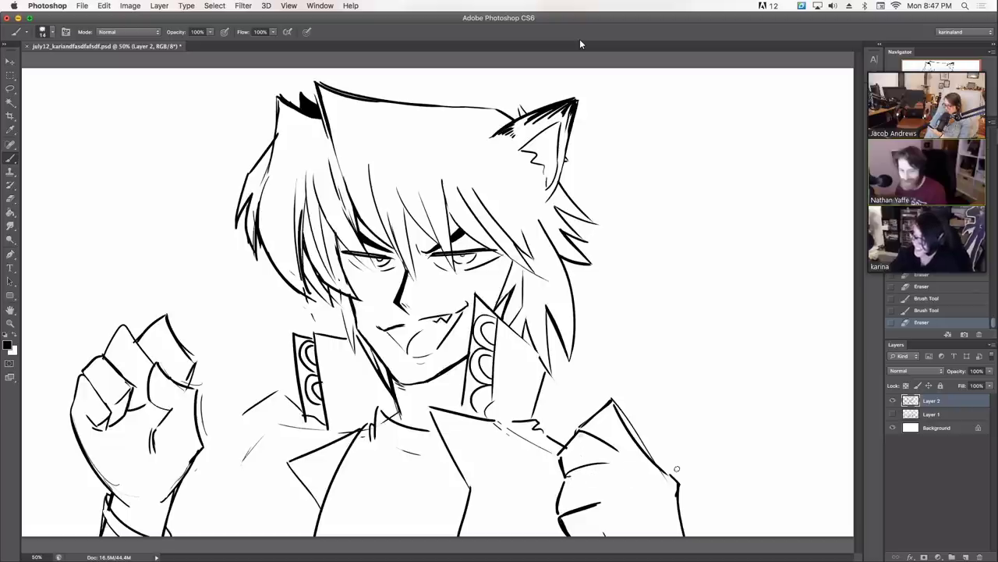
mouse_move(593, 401)
left_mouse_down()
mouse_move(656, 470)
mouse_move(614, 406)
mouse_move(672, 473)
left_mouse_up()
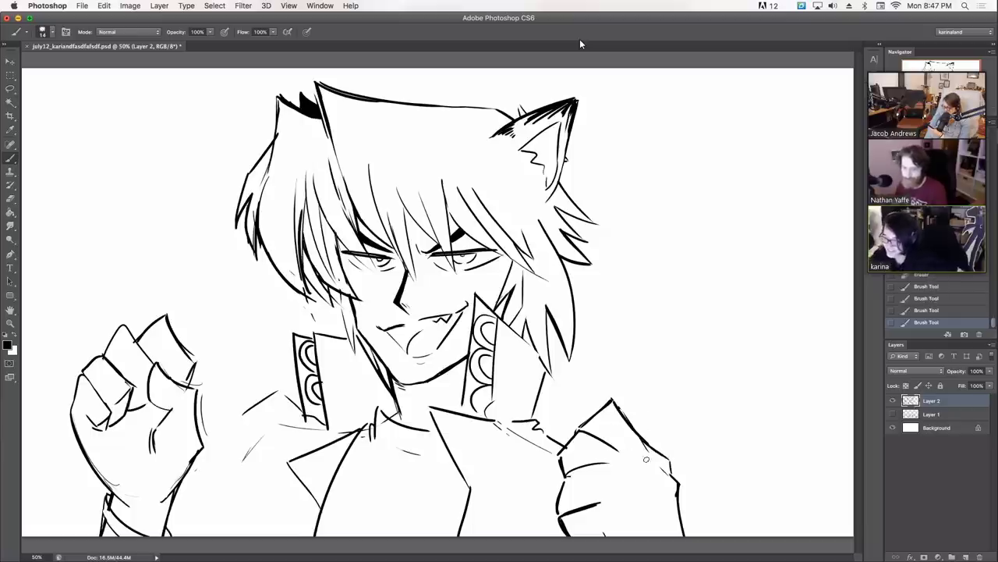
mouse_move(633, 439)
left_mouse_down()
mouse_move(623, 408)
mouse_move(660, 446)
mouse_move(647, 446)
left_mouse_up()
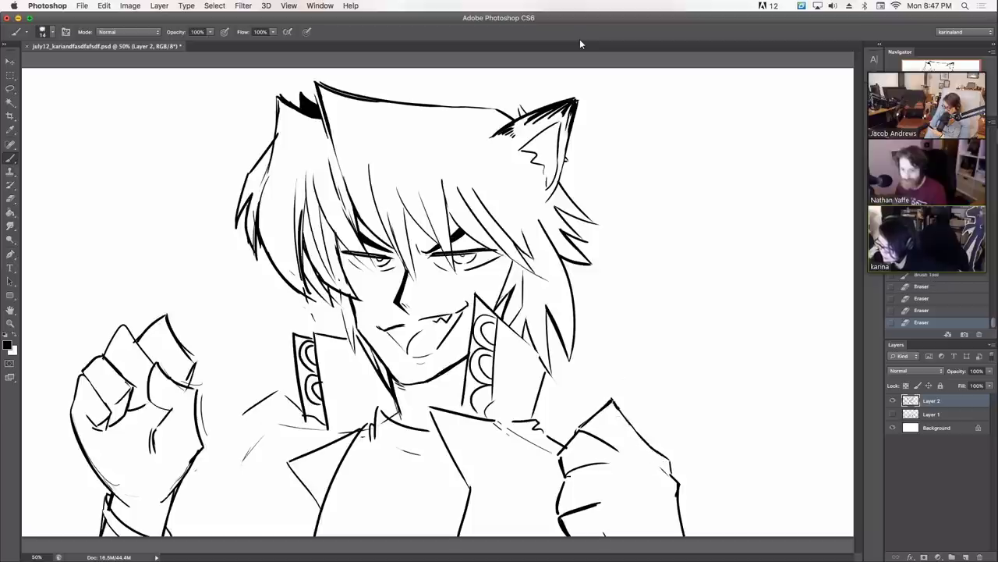
left_click_drag(613, 400, 670, 460)
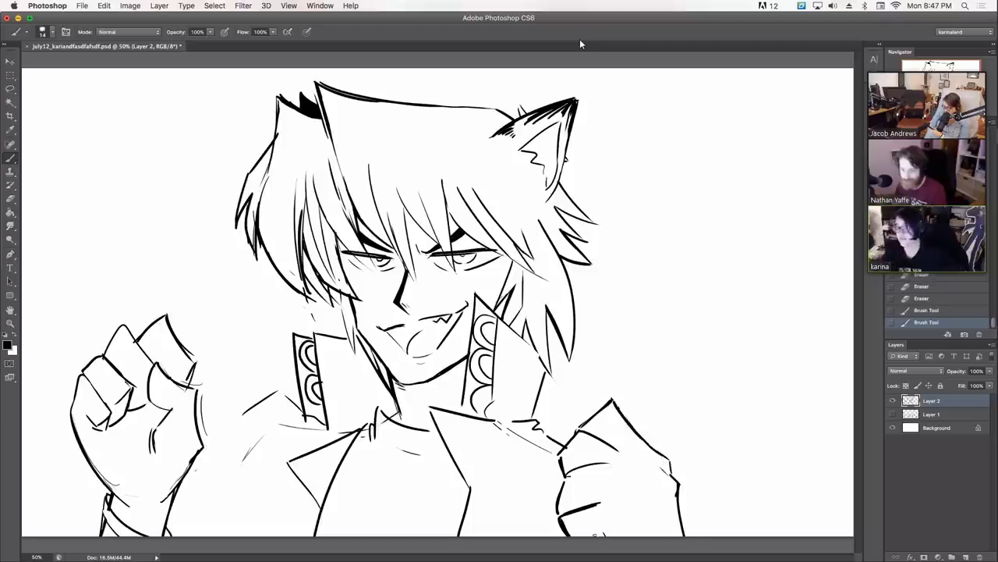
- Add a pointed knuckle beside the second hand's peak and redraw the curled finger edges and lower finger beneath it
left_click_drag(553, 423, 560, 450)
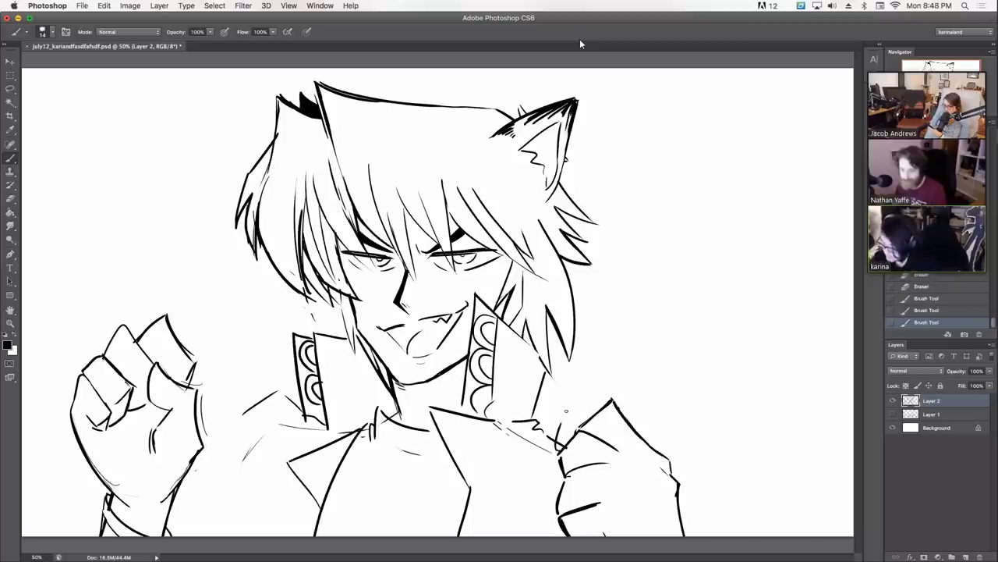
mouse_move(570, 409)
left_mouse_down()
mouse_move(561, 441)
mouse_move(575, 438)
mouse_move(570, 452)
mouse_move(577, 430)
mouse_move(561, 445)
mouse_move(578, 421)
mouse_move(574, 394)
mouse_move(558, 462)
left_mouse_up()
mouse_move(560, 511)
left_mouse_down()
mouse_move(563, 482)
mouse_move(586, 508)
mouse_move(560, 518)
left_mouse_up()
left_click_drag(580, 429, 611, 403)
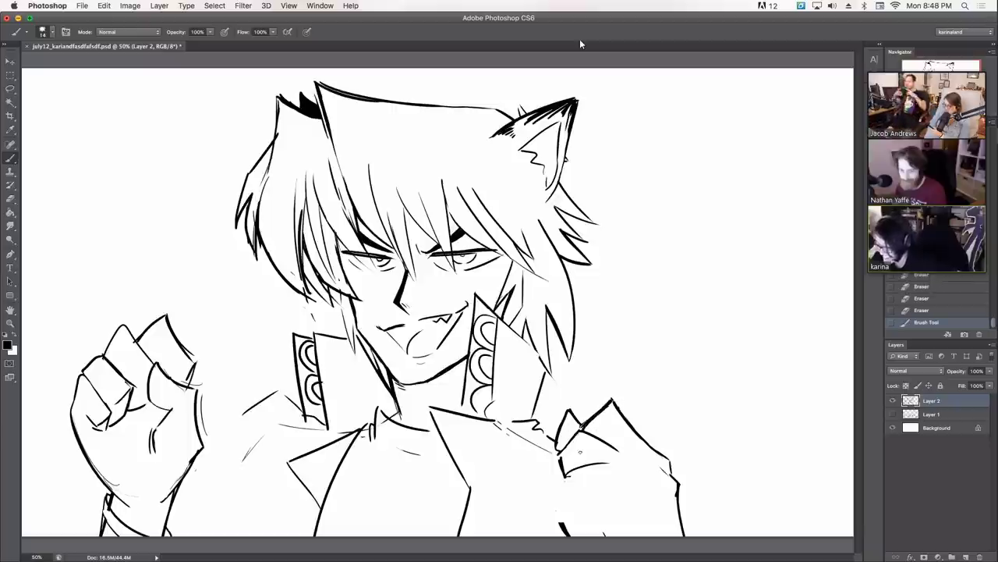
mouse_move(569, 478)
left_mouse_down()
mouse_move(604, 465)
mouse_move(560, 510)
mouse_move(607, 503)
mouse_move(564, 527)
left_mouse_up()
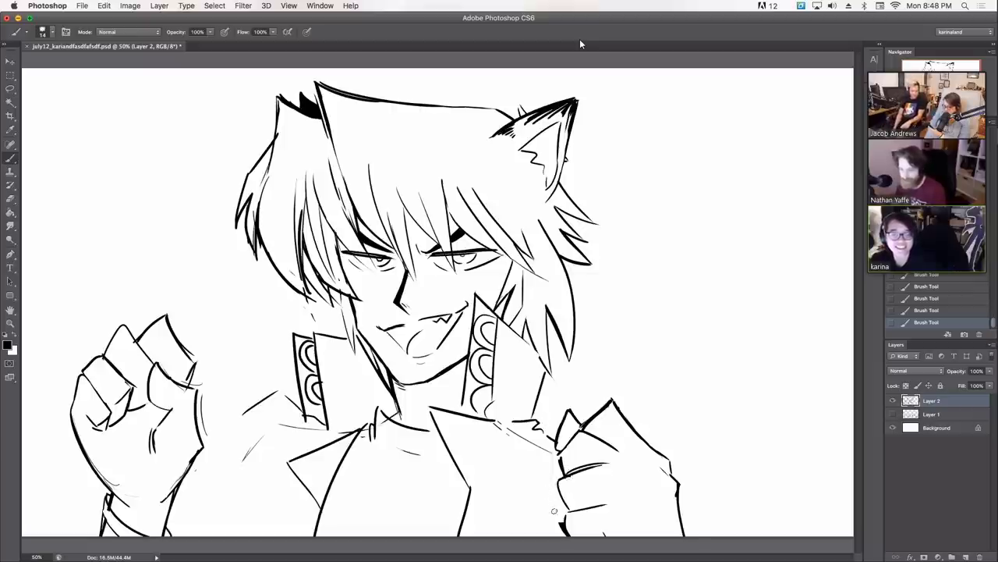
mouse_move(563, 524)
left_mouse_down()
mouse_move(569, 537)
mouse_move(616, 537)
left_mouse_up()
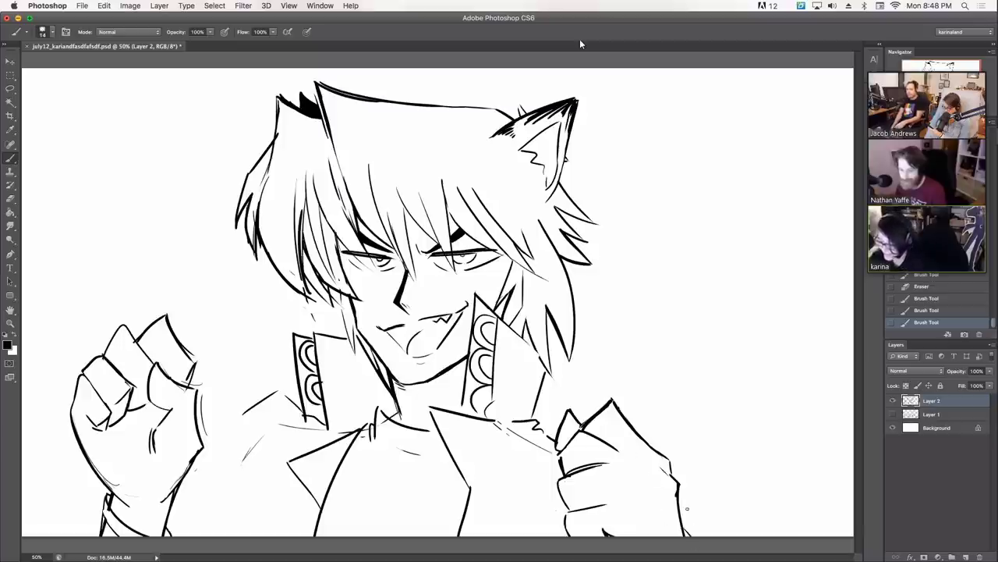
- Ink the shoulder slope from the raised hand up to the collar and add the inner sleeve line
left_click_drag(273, 385, 205, 434)
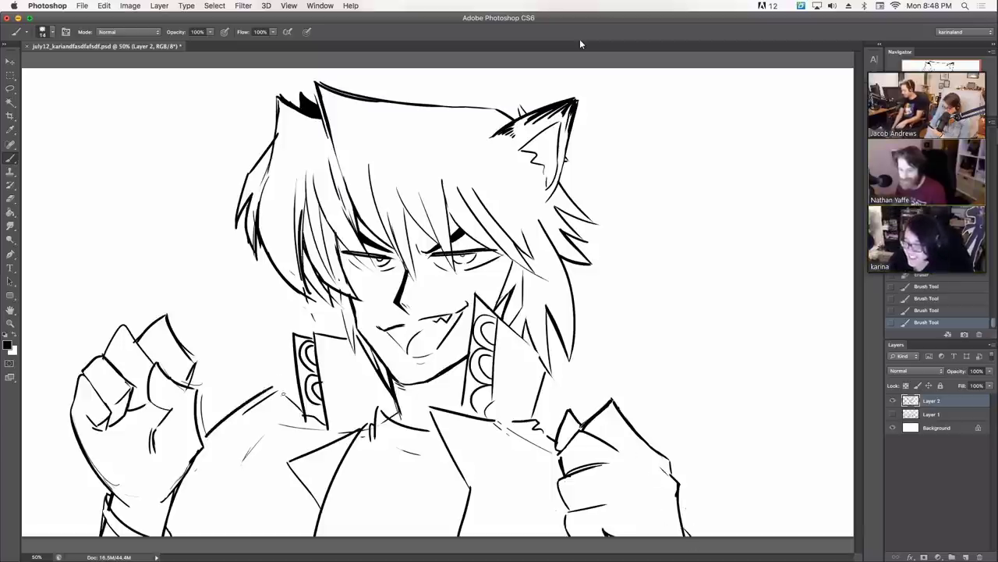
left_click_drag(275, 387, 299, 411)
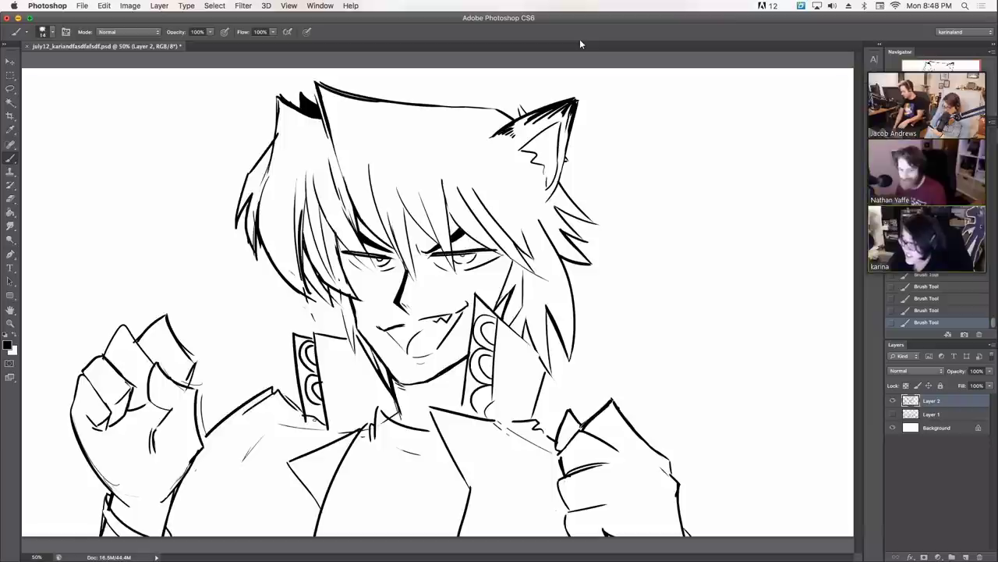
left_click_drag(225, 452, 201, 558)
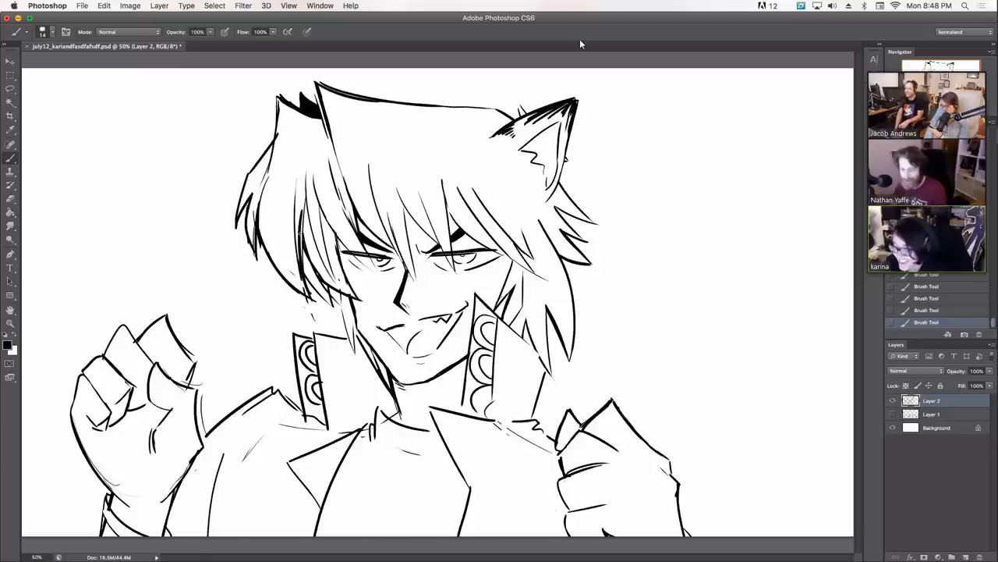
- Thicken the hair strands beside the face and add spiky black locks around the opposite cheek and collar
mouse_move(306, 273)
left_mouse_down()
mouse_move(342, 308)
mouse_move(351, 335)
left_mouse_up()
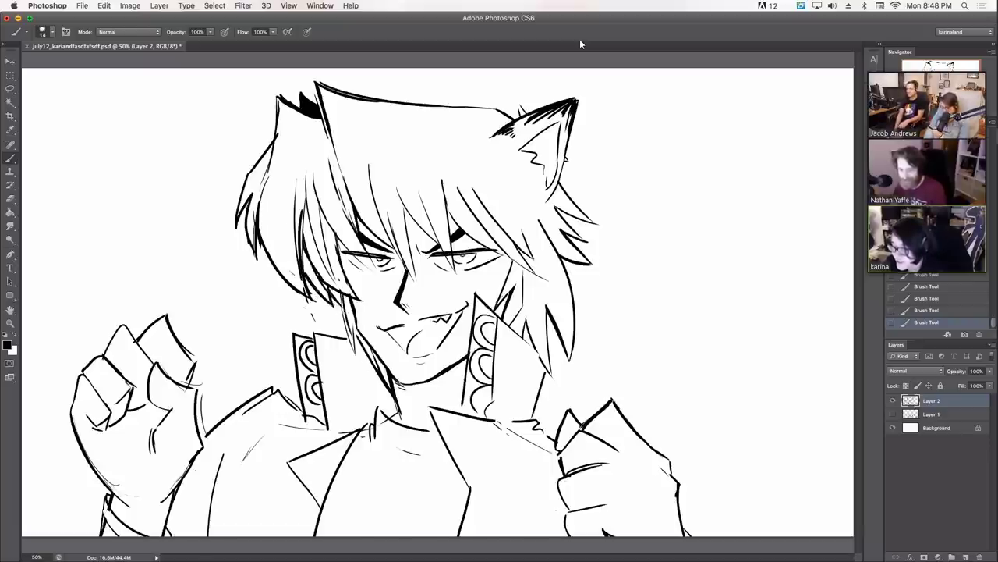
mouse_move(340, 300)
left_mouse_down()
mouse_move(357, 352)
mouse_move(359, 336)
left_mouse_up()
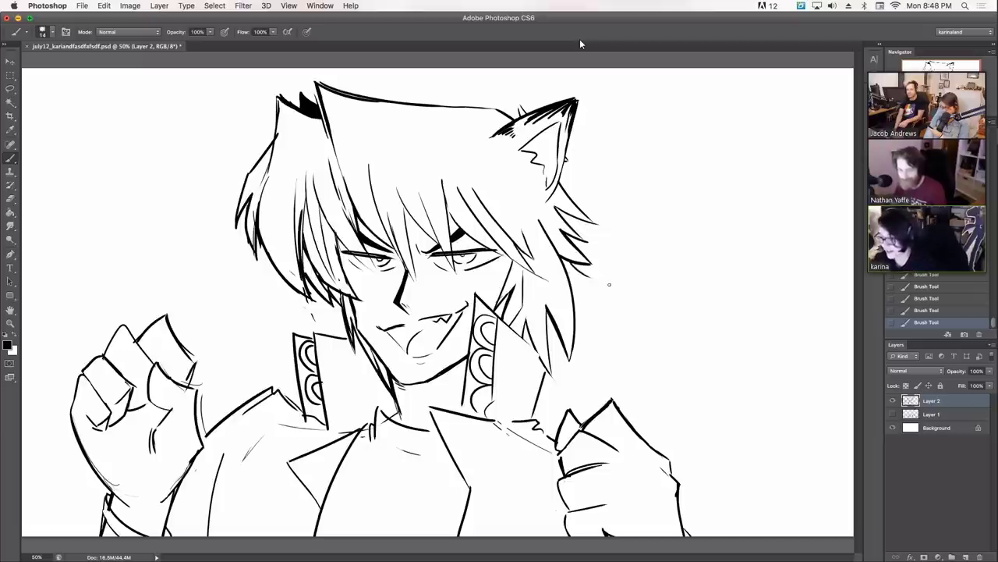
left_click_drag(572, 276, 597, 281)
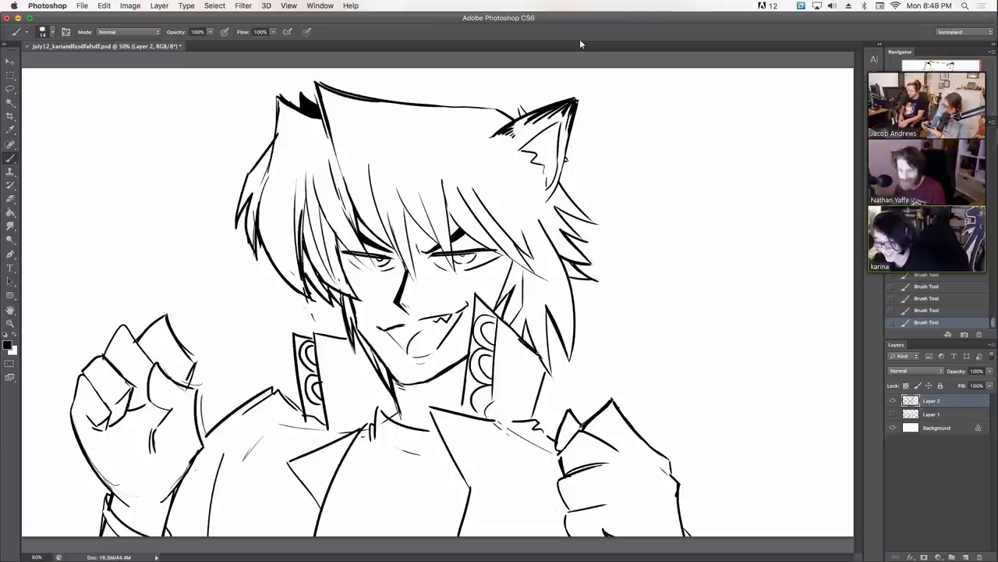
mouse_move(527, 340)
left_mouse_down()
mouse_move(551, 377)
mouse_move(546, 323)
left_mouse_up()
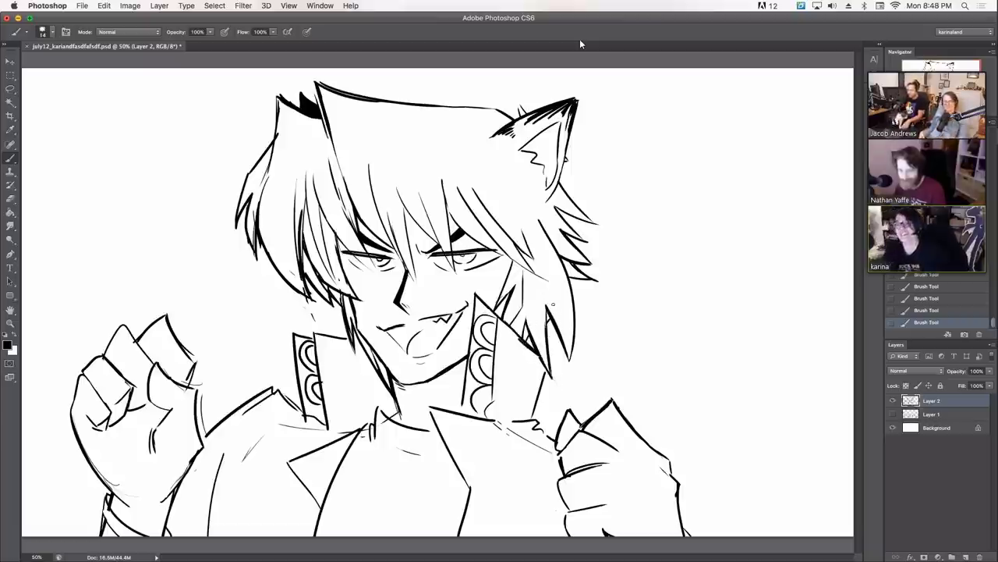
- Outline the curved tail beside the second hand and hand-letter "NYEEH~..." in the empty space above it
mouse_move(747, 535)
left_mouse_down()
mouse_move(762, 303)
mouse_move(730, 378)
mouse_move(808, 537)
left_mouse_up()
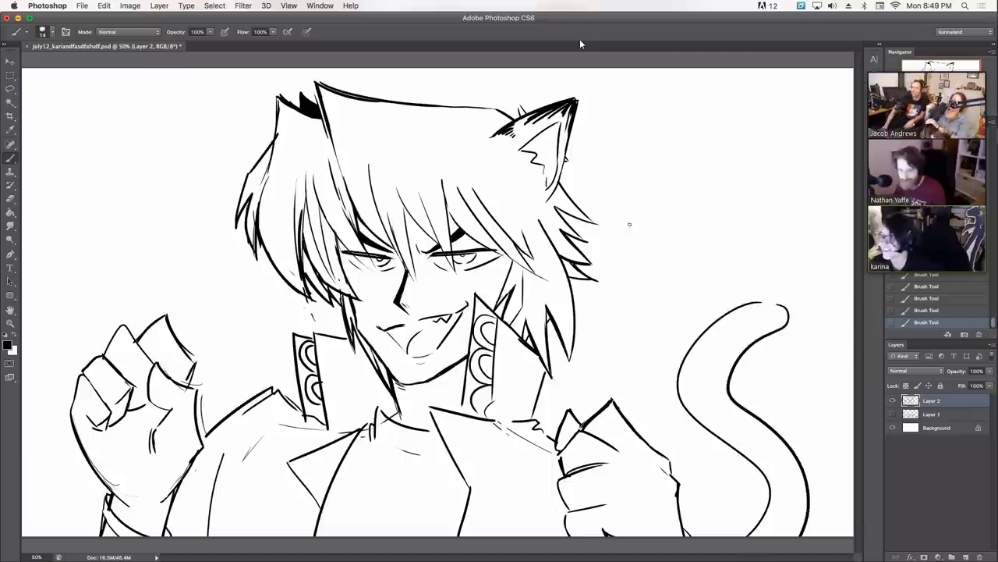
mouse_move(630, 224)
left_mouse_down()
mouse_move(638, 186)
mouse_move(650, 190)
left_mouse_up()
left_click_drag(652, 159, 652, 225)
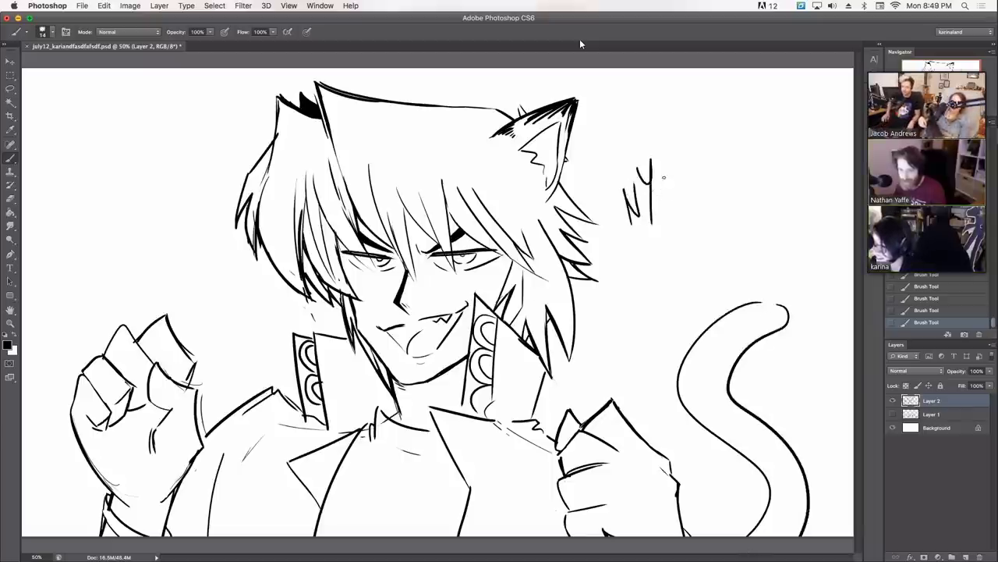
mouse_move(664, 175)
left_mouse_down()
mouse_move(664, 212)
mouse_move(679, 166)
left_mouse_up()
left_click_drag(665, 190, 676, 182)
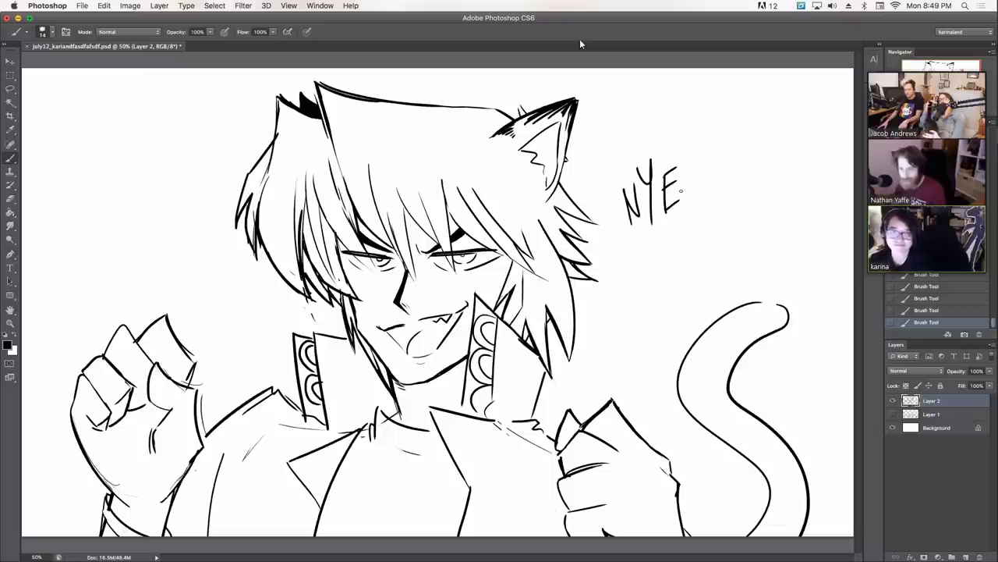
mouse_move(694, 178)
left_mouse_down()
mouse_move(691, 213)
mouse_move(705, 167)
left_mouse_up()
mouse_move(692, 193)
left_mouse_down()
mouse_move(708, 182)
mouse_move(711, 201)
left_mouse_up()
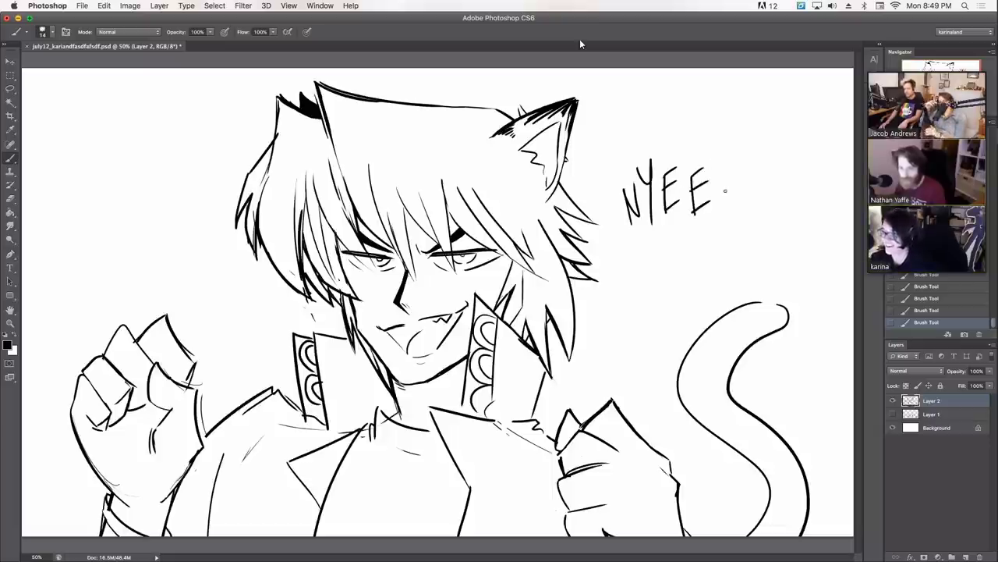
mouse_move(726, 156)
left_mouse_down()
mouse_move(727, 209)
mouse_move(741, 174)
left_mouse_up()
mouse_move(745, 136)
left_mouse_down()
mouse_move(742, 208)
mouse_move(780, 171)
left_mouse_up()
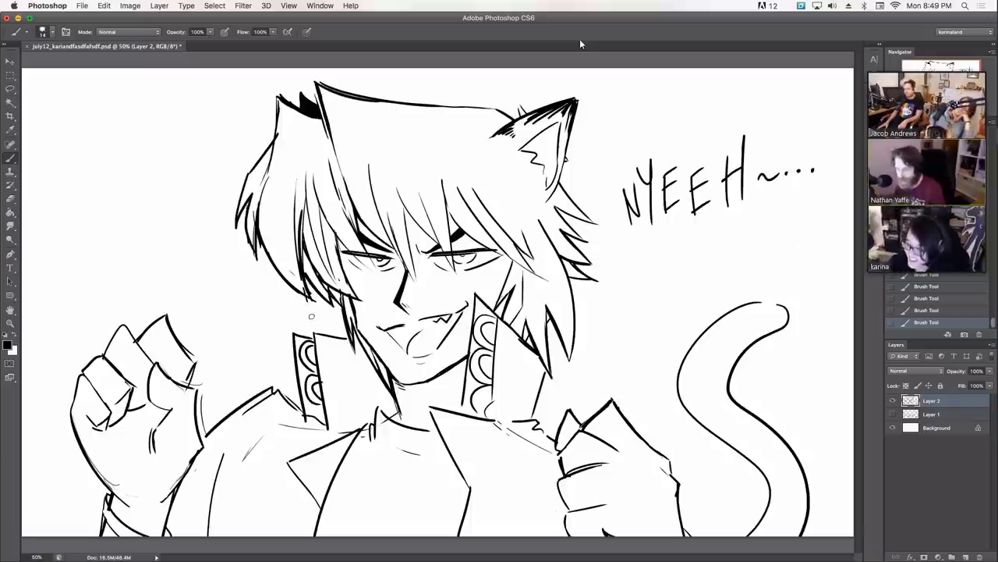
- Erase the stray marks around the side hair, then add thin strands there and short lines at the cat ear's base
left_click_drag(305, 303, 300, 190)
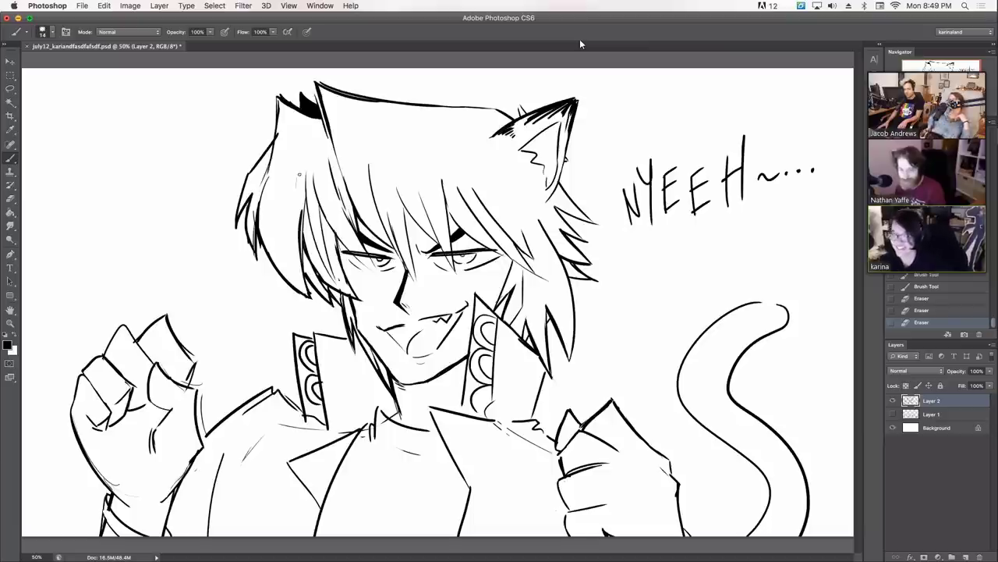
left_click_drag(307, 164, 290, 250)
left_click_drag(296, 198, 290, 243)
left_click_drag(312, 148, 282, 200)
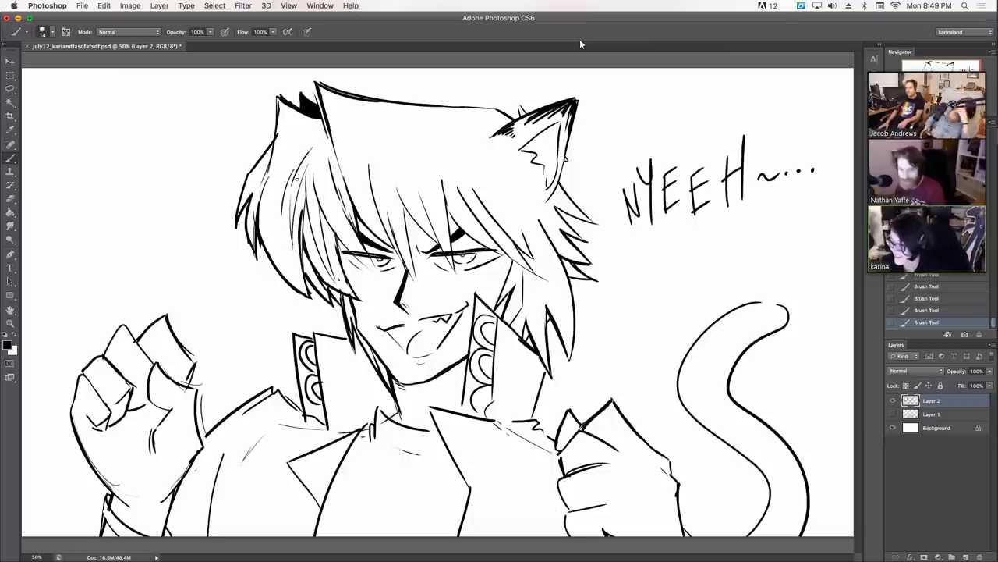
mouse_move(496, 145)
left_mouse_down()
mouse_move(539, 202)
mouse_move(482, 139)
left_mouse_up()
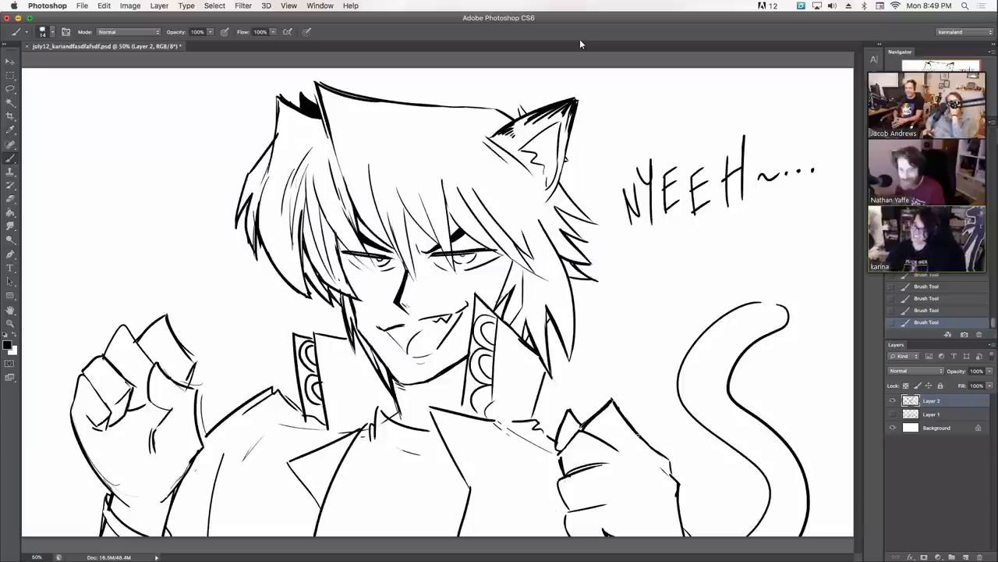
- Ink folds on the sleeve beside the raised hand and hatch dark stripes across the tail
left_click_drag(236, 437, 213, 537)
left_click_drag(228, 486, 210, 536)
mouse_move(732, 312)
left_mouse_down()
mouse_move(684, 361)
mouse_move(733, 320)
mouse_move(721, 351)
mouse_move(727, 379)
left_mouse_up()
left_click_drag(753, 337, 723, 377)
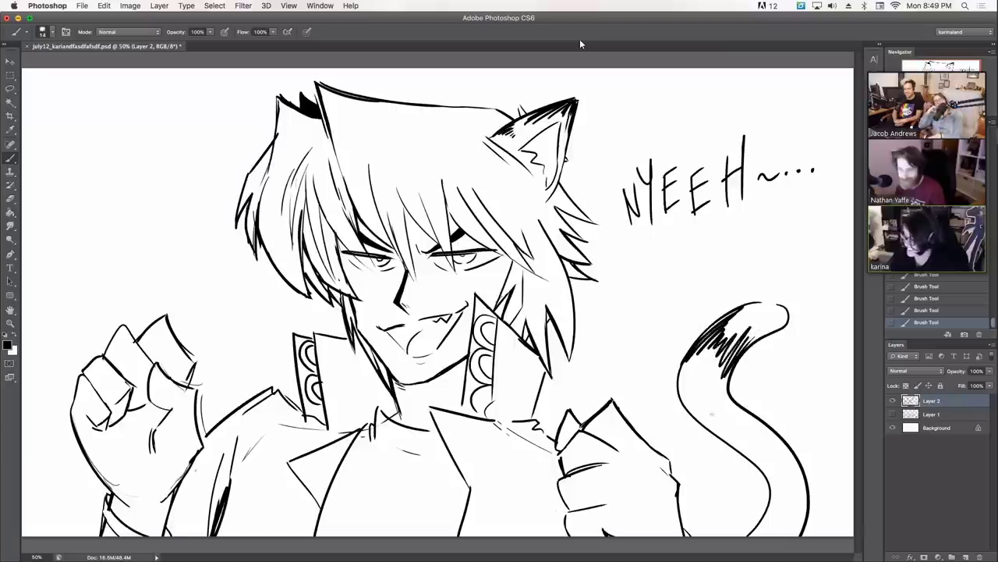
mouse_move(717, 416)
left_mouse_down()
mouse_move(707, 443)
mouse_move(737, 446)
left_mouse_up()
left_click_drag(772, 417, 747, 445)
left_click_drag(783, 432, 763, 460)
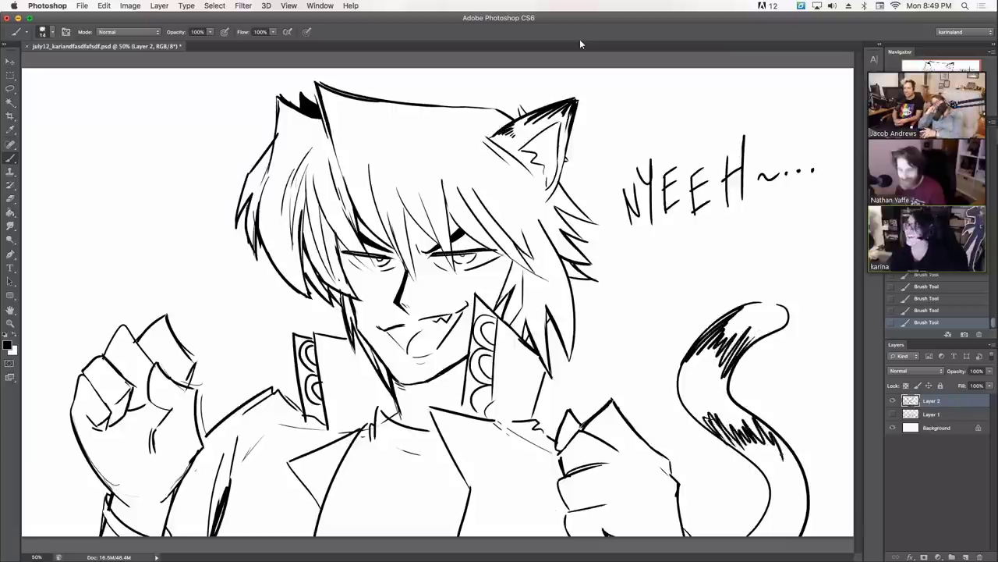
mouse_move(784, 494)
left_mouse_down()
mouse_move(758, 536)
mouse_move(779, 526)
mouse_move(789, 535)
left_mouse_up()
left_click_drag(733, 345, 721, 366)
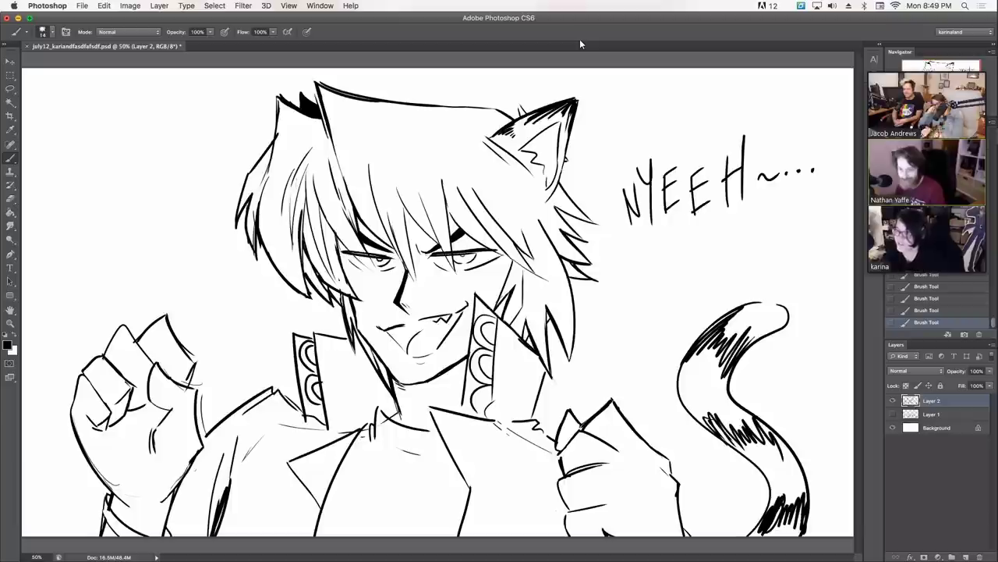
- Add short fur tufts below the cat ear and hatch a shadow on the neck beneath the chin
left_click_drag(584, 175, 556, 190)
left_click_drag(582, 186, 562, 189)
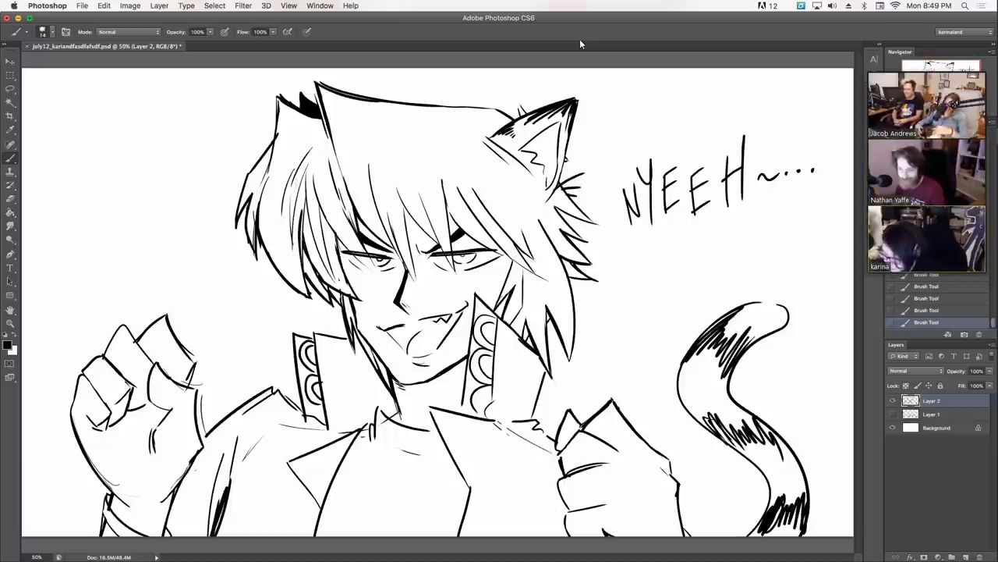
left_click_drag(397, 388, 415, 400)
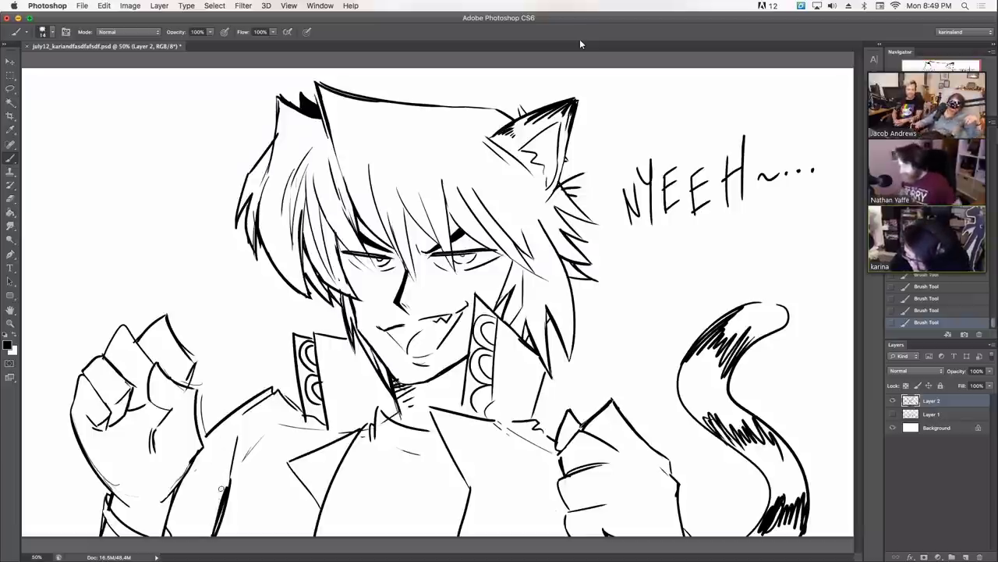
- Clean up the sleeve fold and rework the peak of the shoulder with small crossing strokes
left_click_drag(226, 484, 215, 476)
mouse_move(254, 384)
left_mouse_down()
mouse_move(208, 435)
mouse_move(294, 413)
mouse_move(226, 419)
mouse_move(274, 378)
mouse_move(260, 351)
left_mouse_up()
key("e")
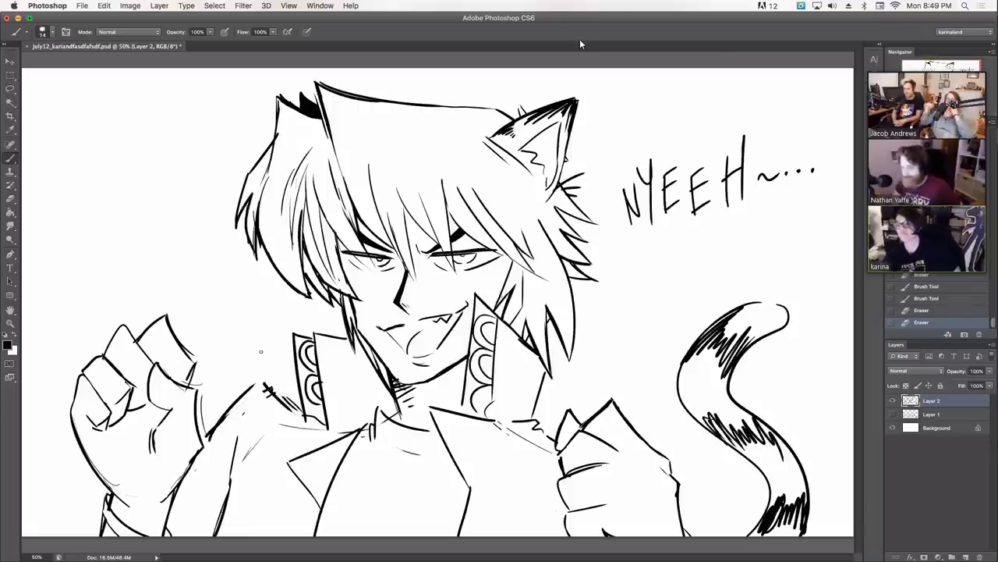
- Retouch the corner of the smirking mouth beneath the nose with short strokes
left_click_drag(389, 329, 400, 341)
left_click_drag(409, 326, 404, 346)
mouse_move(418, 328)
left_mouse_down()
mouse_move(408, 348)
mouse_move(412, 331)
left_mouse_up()
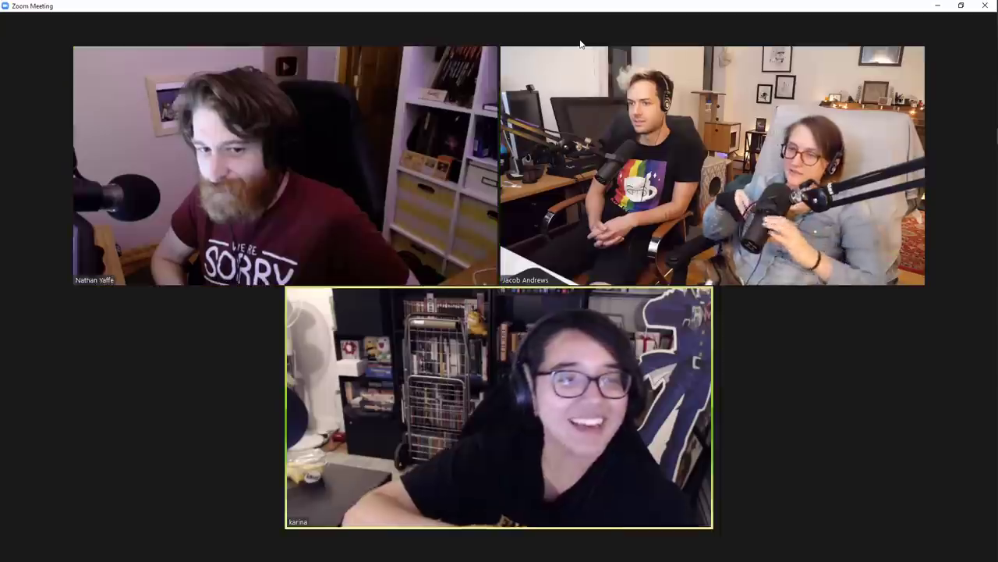
- Share the Untitled-1 Photoshop window in the Zoom meeting and hide Layer 2 with the animal drawings
mouse_move(586, 14)
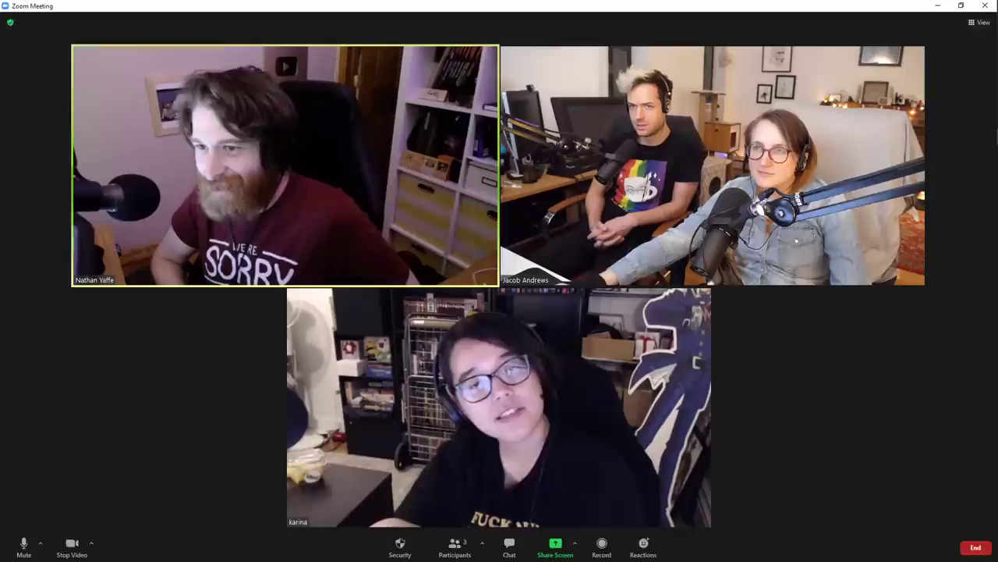
left_click(555, 543)
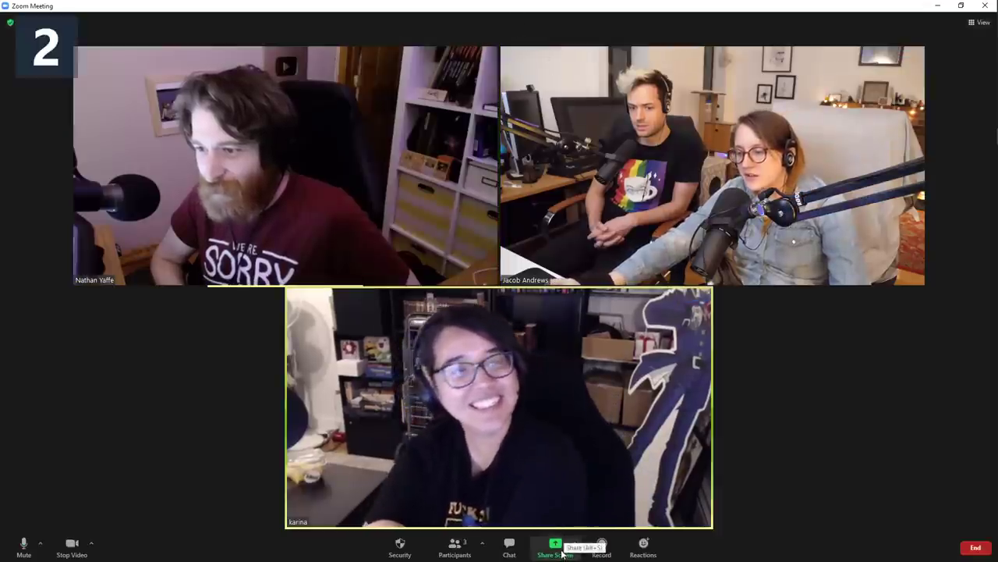
left_click(312, 321)
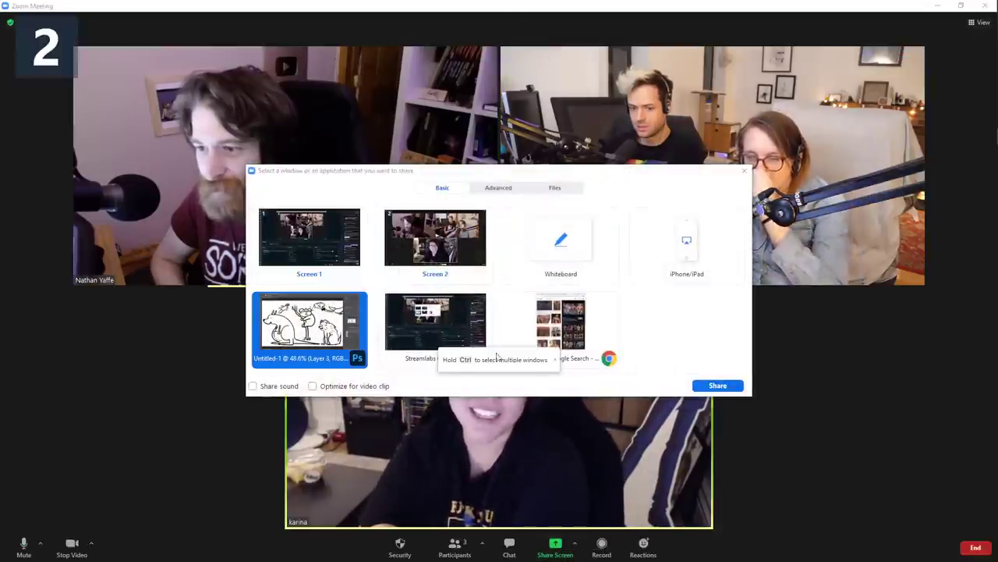
left_click(716, 386)
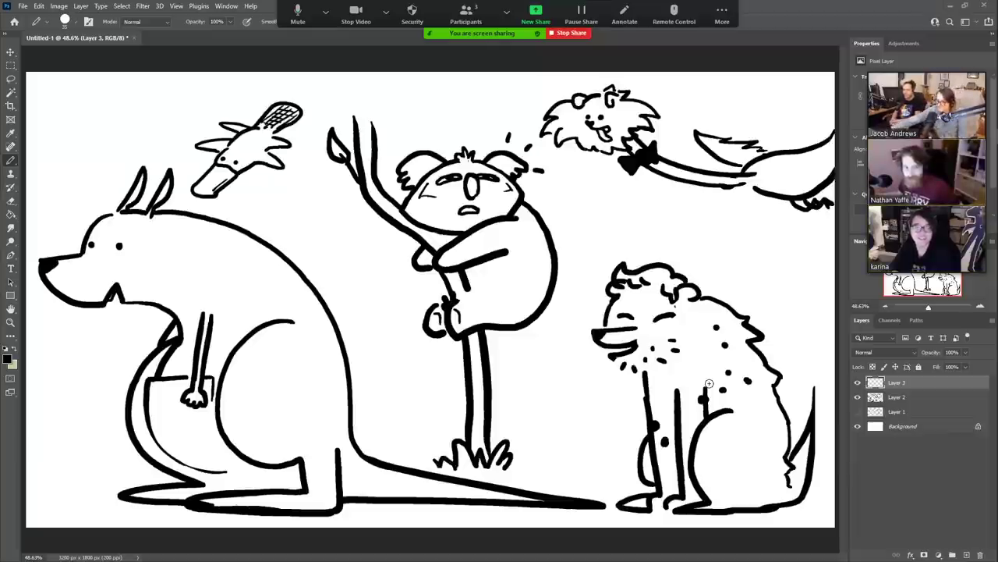
left_click_drag(858, 397, 858, 411)
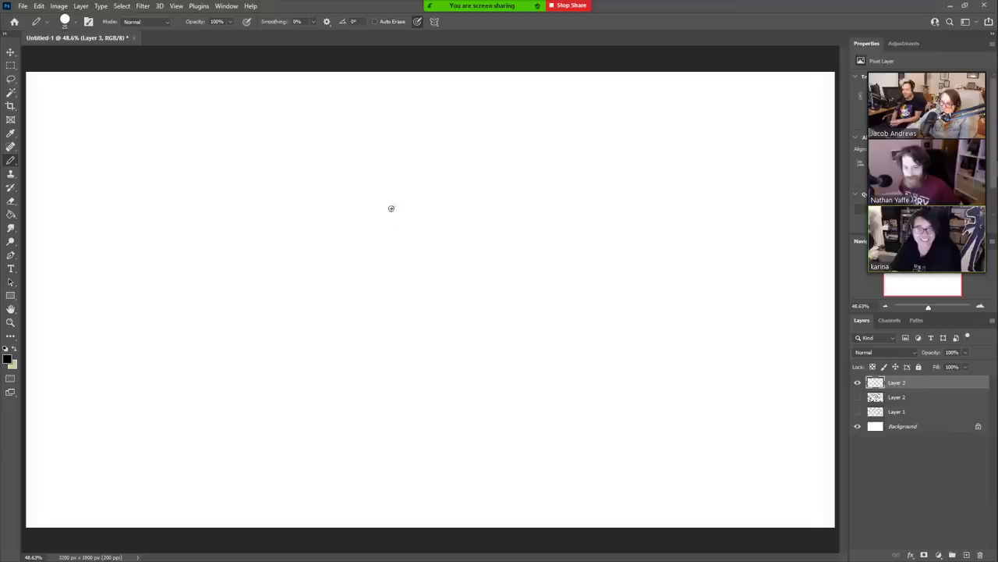
- Outline a new head on Layer 3 with a curved forehead line, an ear, tapering cheeks and a short chin line
left_click_drag(370, 191, 360, 265)
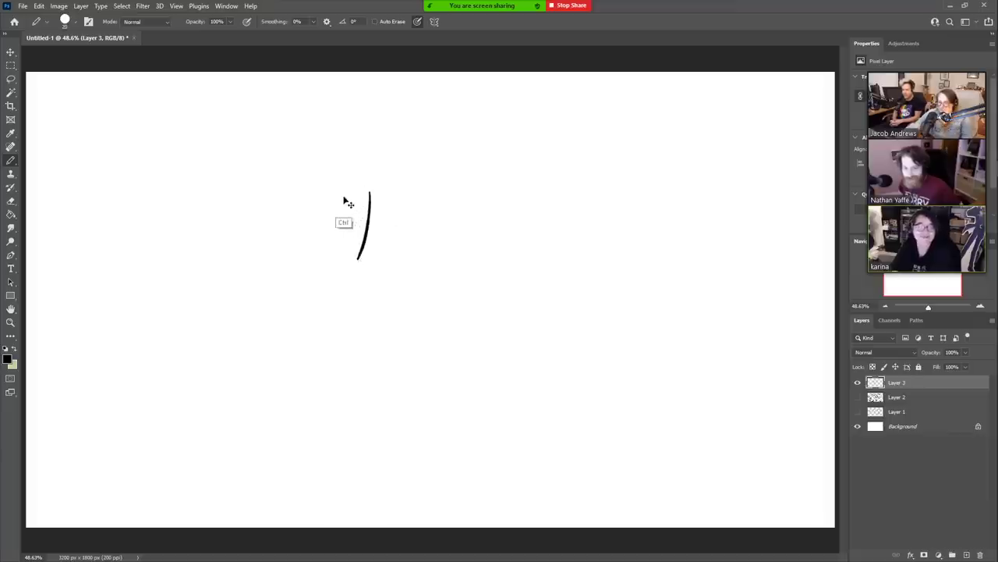
key("ctrl+z")
mouse_move(334, 191)
left_mouse_down()
mouse_move(346, 281)
mouse_move(407, 373)
mouse_move(452, 377)
mouse_move(525, 302)
mouse_move(531, 257)
mouse_move(569, 212)
mouse_move(548, 195)
mouse_move(389, 167)
mouse_move(315, 195)
mouse_move(314, 145)
mouse_move(363, 96)
left_mouse_up()
key("ctrl+z")
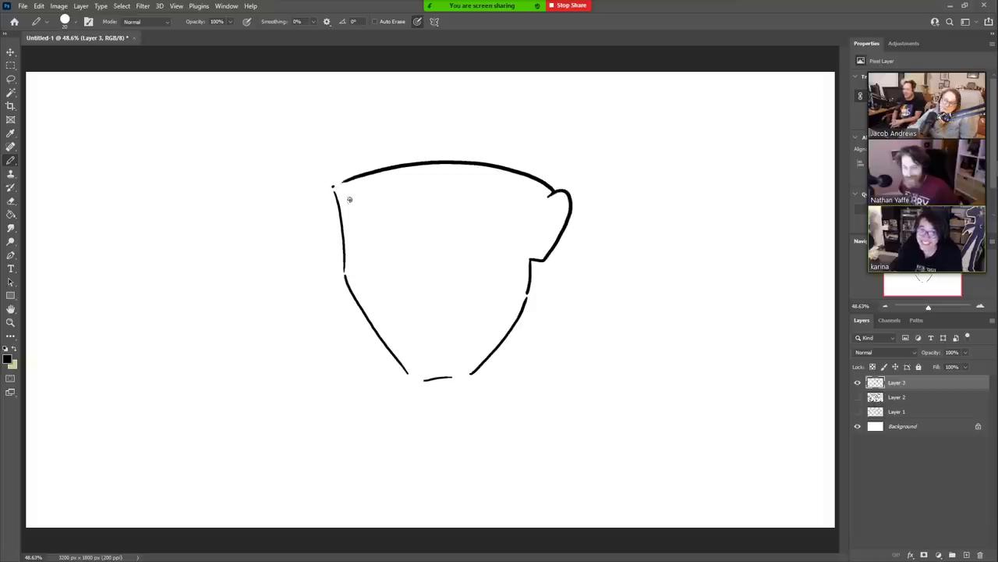
mouse_move(328, 195)
left_mouse_down()
mouse_move(316, 180)
mouse_move(368, 117)
mouse_move(442, 99)
left_mouse_up()
key("ctrl+z")
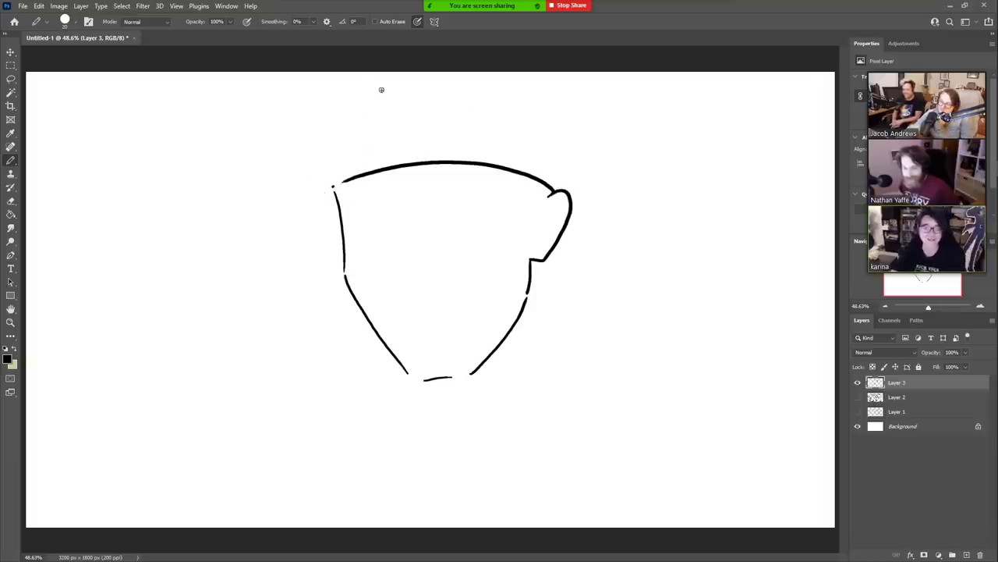
mouse_move(330, 194)
left_mouse_down()
mouse_move(332, 142)
mouse_move(403, 90)
mouse_move(519, 87)
mouse_move(604, 144)
left_mouse_up()
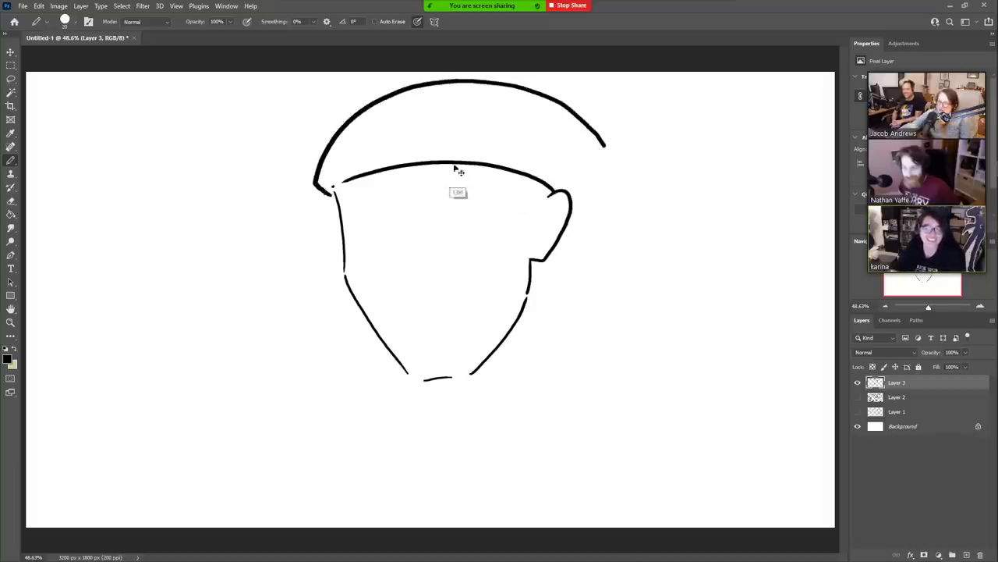
key("ctrl+z")
- Move the head outline lower on the canvas, then erase and redraw the upper corner where the forehead meets the face
left_click(13, 53)
left_click_drag(460, 250, 455, 279)
key("e")
mouse_move(326, 210)
left_mouse_down()
mouse_move(323, 220)
mouse_move(334, 211)
left_mouse_up()
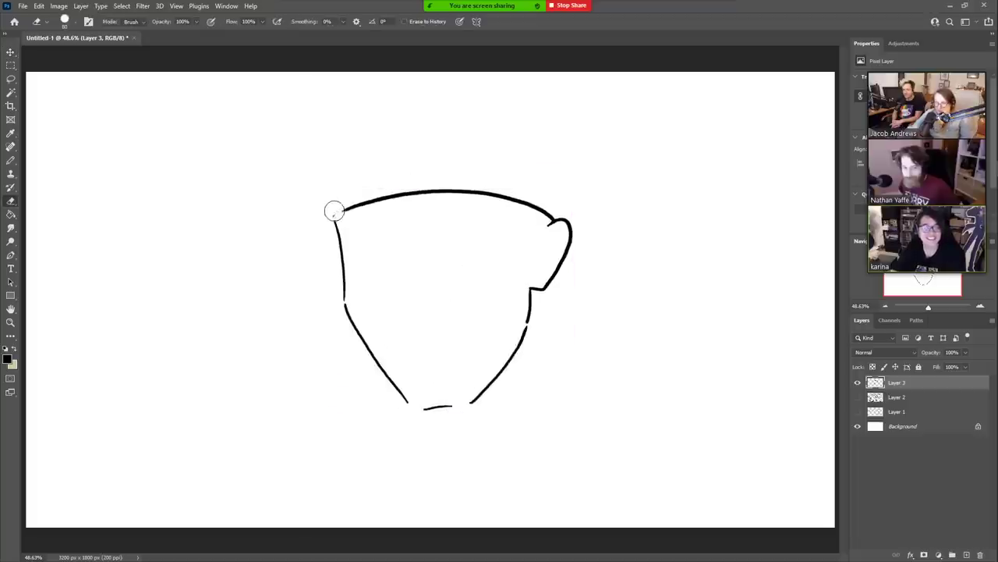
key("b")
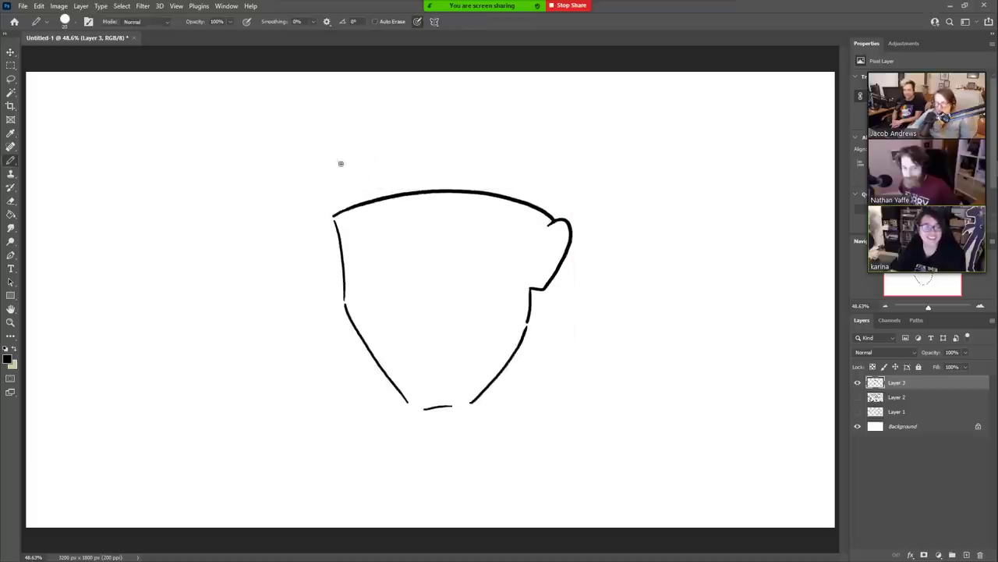
left_click_drag(334, 217, 345, 298)
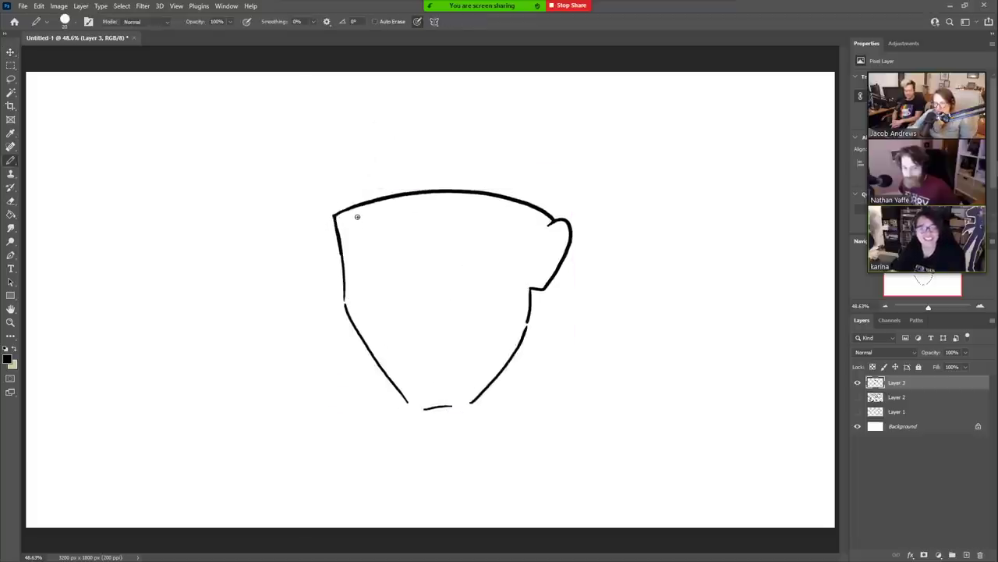
- Draw two short eyebrow strokes just beneath the curved forehead line
left_click_drag(357, 216, 473, 193)
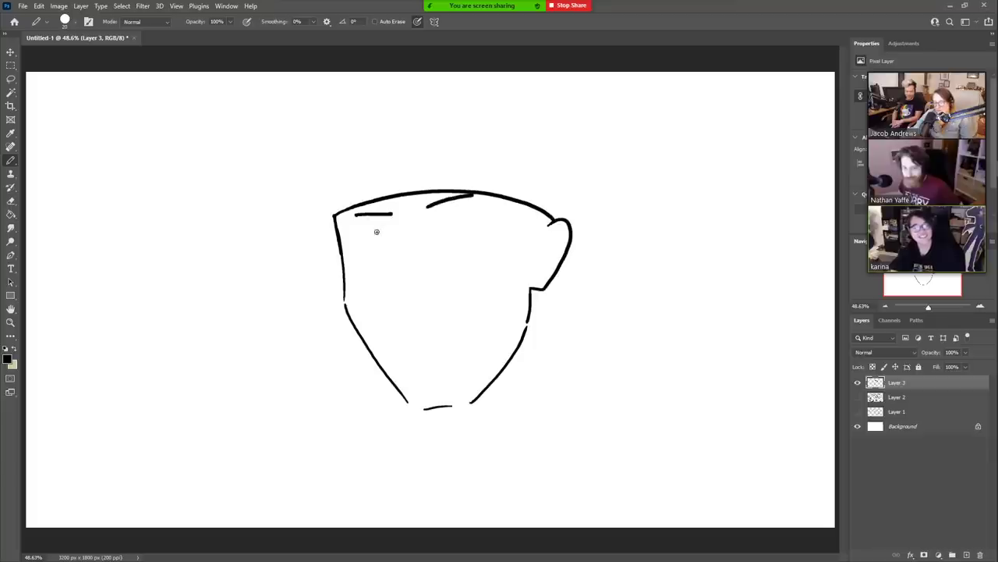
mouse_move(389, 225)
left_mouse_down()
mouse_move(355, 224)
mouse_move(361, 238)
mouse_move(391, 232)
mouse_move(356, 223)
mouse_move(367, 228)
left_mouse_up()
key("e")
key("b")
- Add a row of short beard strokes along the chin and jaw up to the ear
mouse_move(388, 353)
left_mouse_down()
mouse_move(387, 378)
mouse_move(407, 385)
mouse_move(407, 399)
left_mouse_up()
mouse_move(419, 362)
left_mouse_down()
mouse_move(427, 401)
mouse_move(458, 398)
left_mouse_up()
left_click_drag(455, 352, 476, 380)
left_click_drag(473, 338, 496, 360)
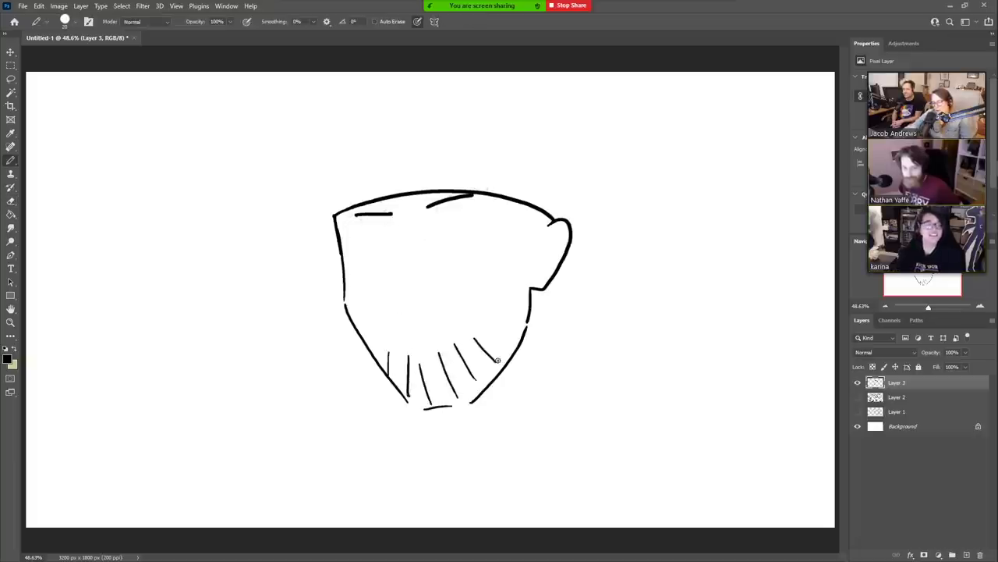
left_click_drag(498, 326, 517, 345)
left_click_drag(503, 305, 531, 320)
mouse_move(514, 292)
left_mouse_down()
mouse_move(533, 301)
mouse_move(533, 270)
mouse_move(545, 271)
left_mouse_up()
left_click_drag(521, 250, 551, 252)
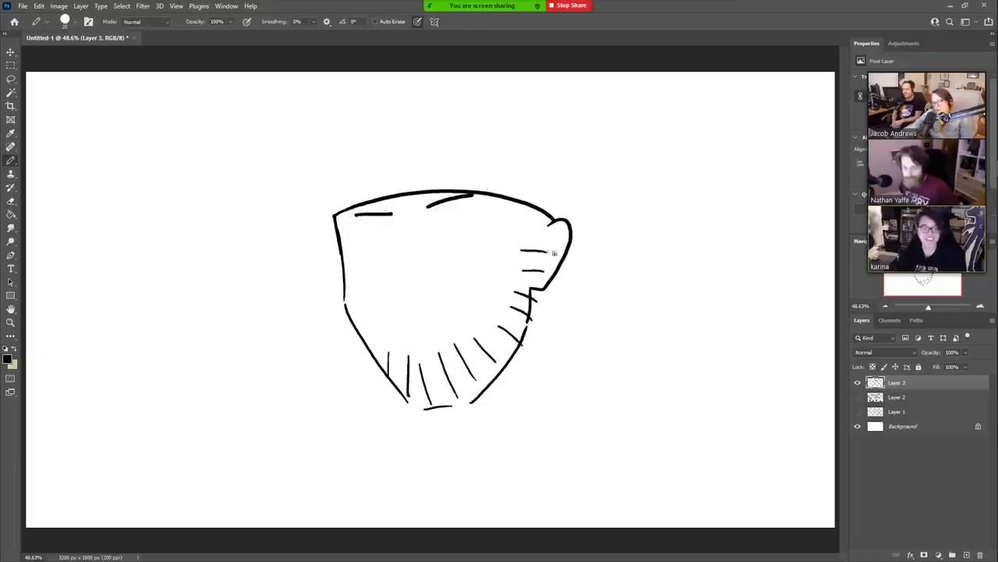
- Draw pointed hair locks in front of the ear and along the opposite side of the face
mouse_move(491, 195)
left_mouse_down()
mouse_move(524, 237)
mouse_move(512, 201)
mouse_move(553, 250)
left_mouse_up()
left_click_drag(545, 209, 551, 238)
mouse_move(334, 215)
left_mouse_down()
mouse_move(304, 281)
mouse_move(339, 247)
mouse_move(323, 309)
mouse_move(344, 287)
left_mouse_up()
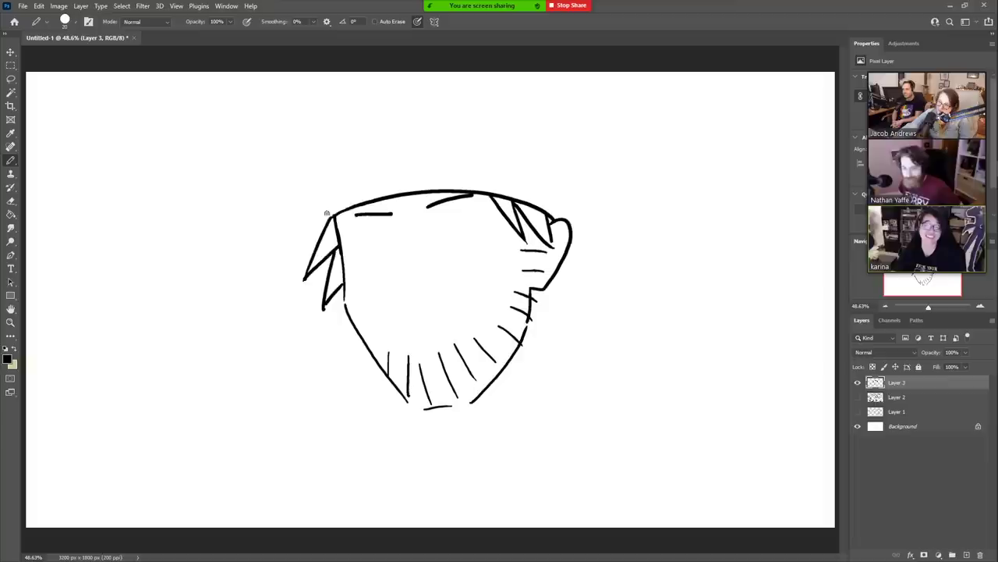
left_click_drag(314, 219, 360, 136)
key("ctrl+z")
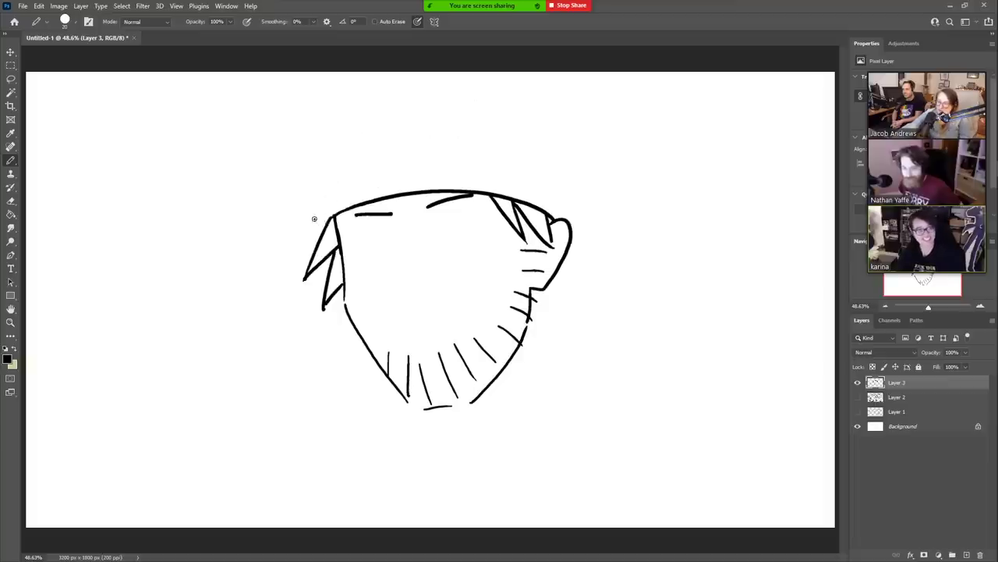
mouse_move(312, 220)
left_mouse_down()
mouse_move(315, 178)
mouse_move(463, 76)
mouse_move(623, 161)
mouse_move(633, 198)
mouse_move(600, 192)
left_mouse_up()
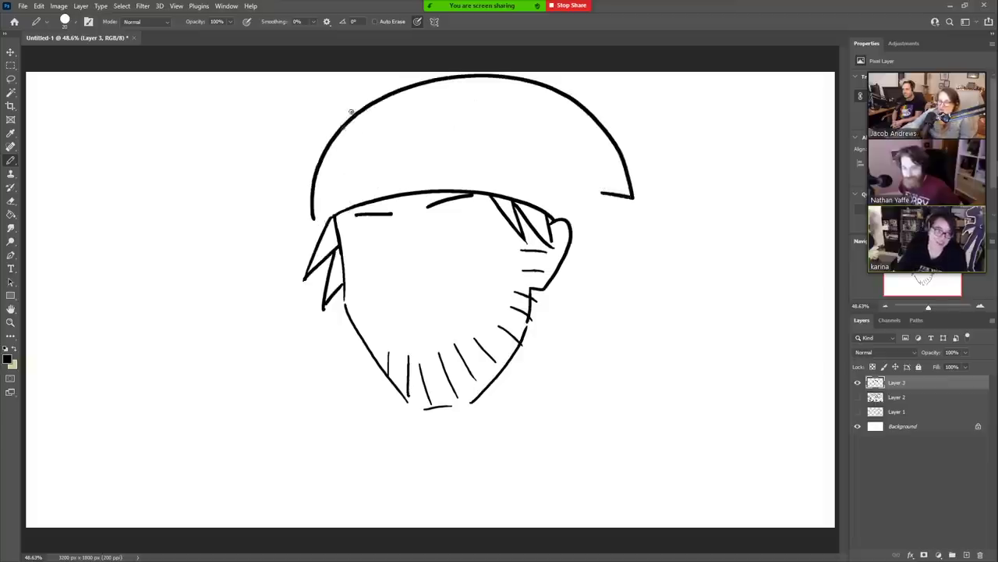
key("ctrl+z")
mouse_move(309, 234)
left_mouse_down()
mouse_move(344, 126)
mouse_move(412, 119)
mouse_move(584, 202)
left_mouse_up()
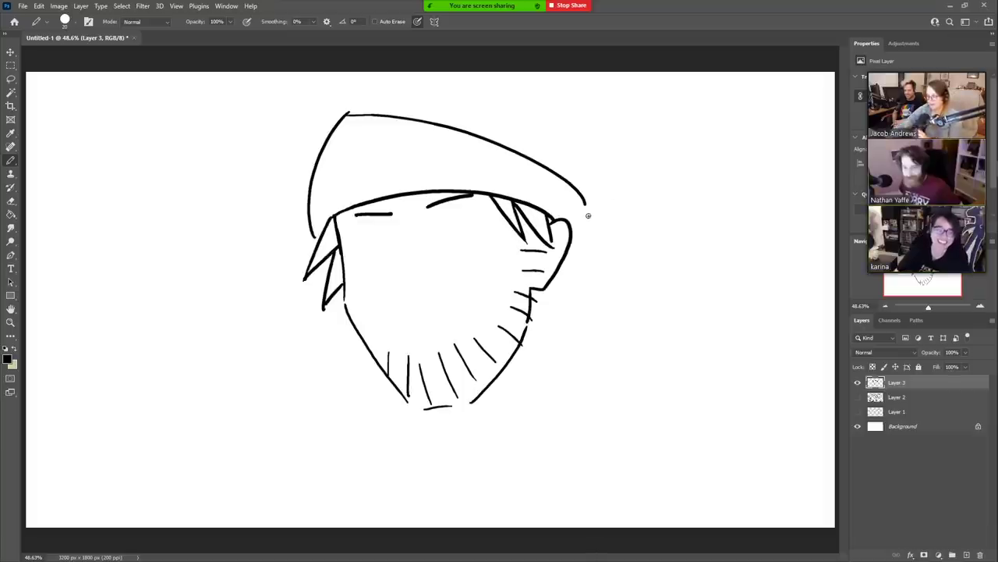
mouse_move(459, 94)
left_mouse_down()
mouse_move(676, 136)
mouse_move(633, 221)
left_mouse_up()
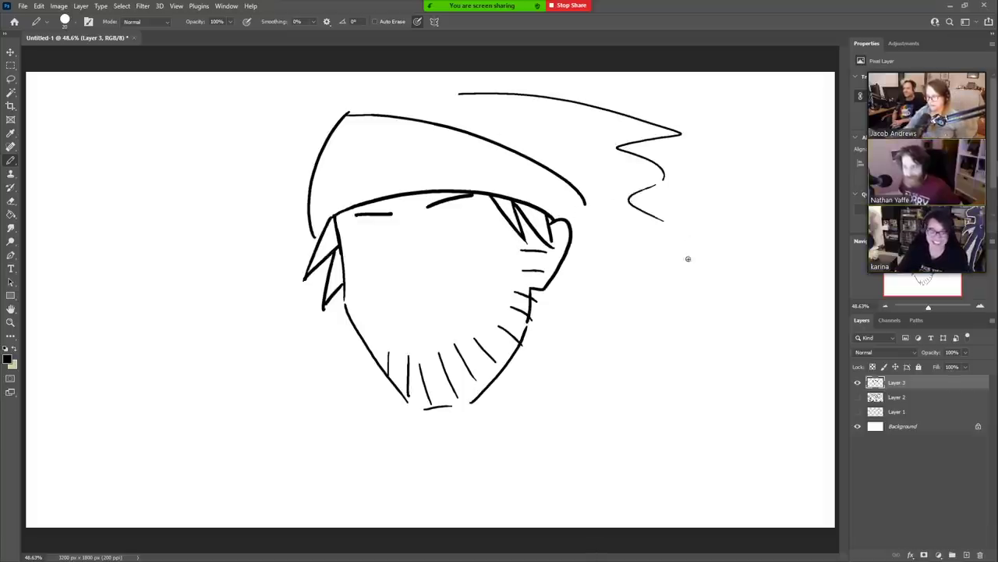
key("ctrl+z")
key("ctrl+z")
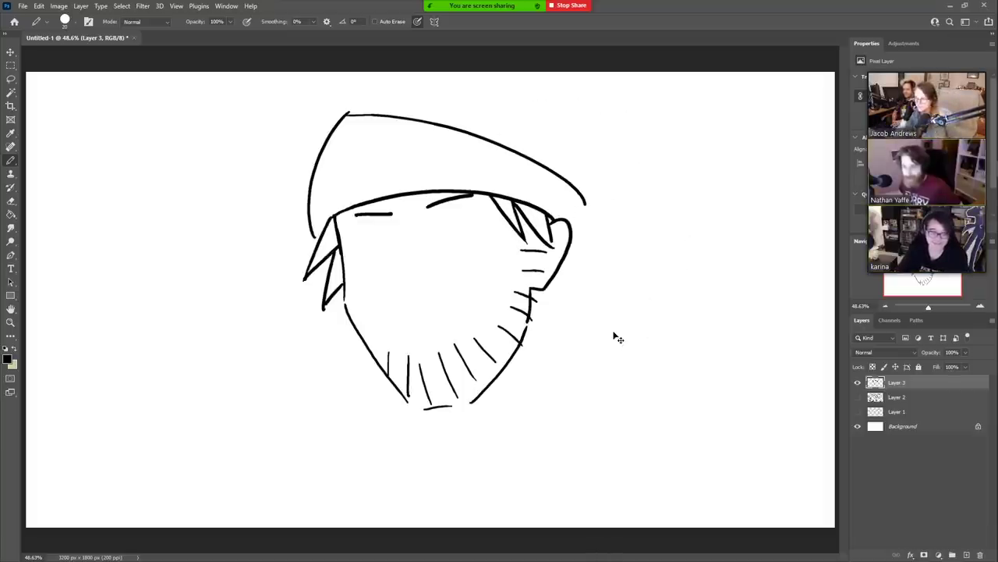
key("ctrl+z")
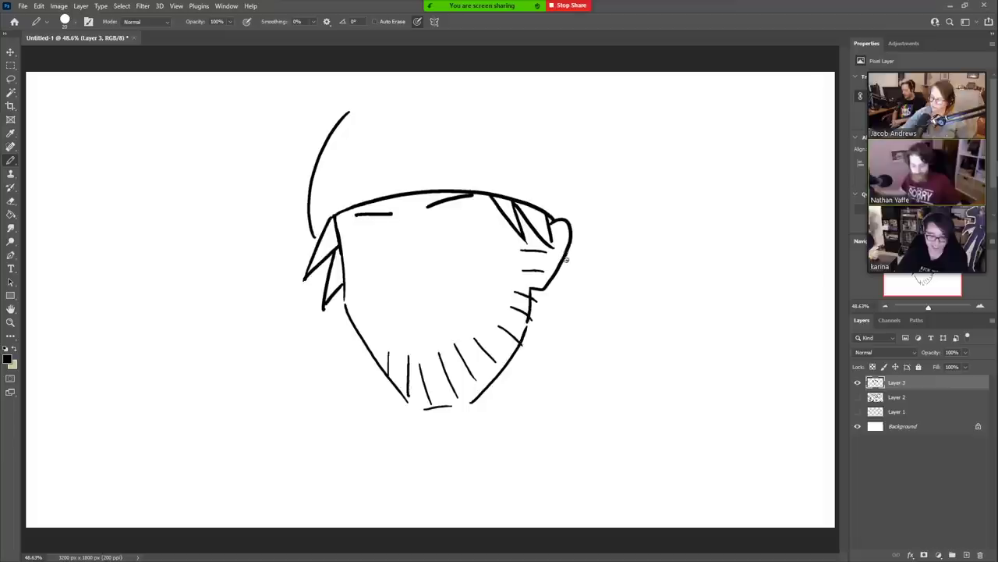
- Draw a pointed nose with a short bridge stroke below the inner eyebrow, then trim its thick inner edge with the eraser
mouse_move(393, 220)
left_mouse_down()
mouse_move(400, 232)
mouse_move(378, 263)
mouse_move(399, 278)
mouse_move(386, 266)
left_mouse_up()
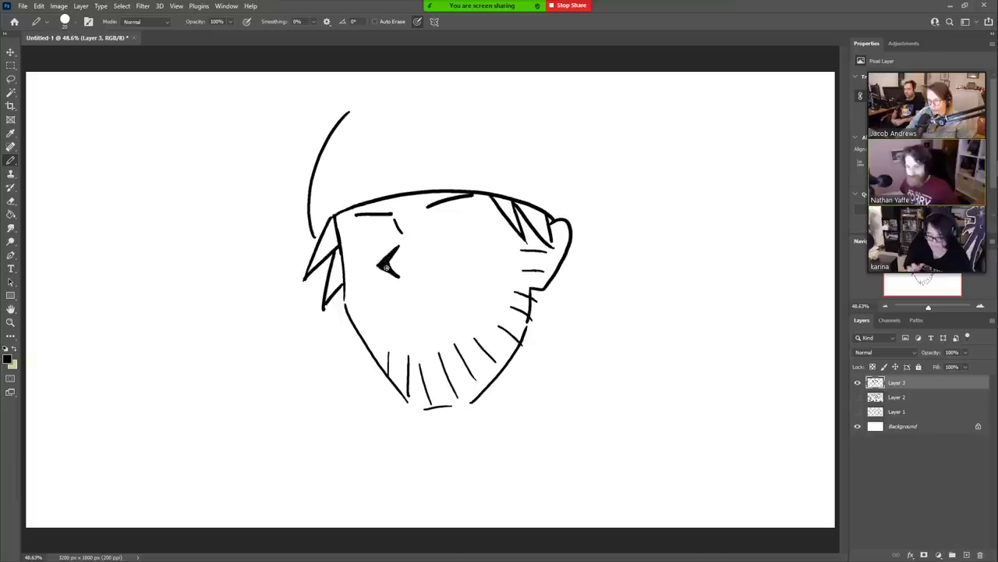
key("e")
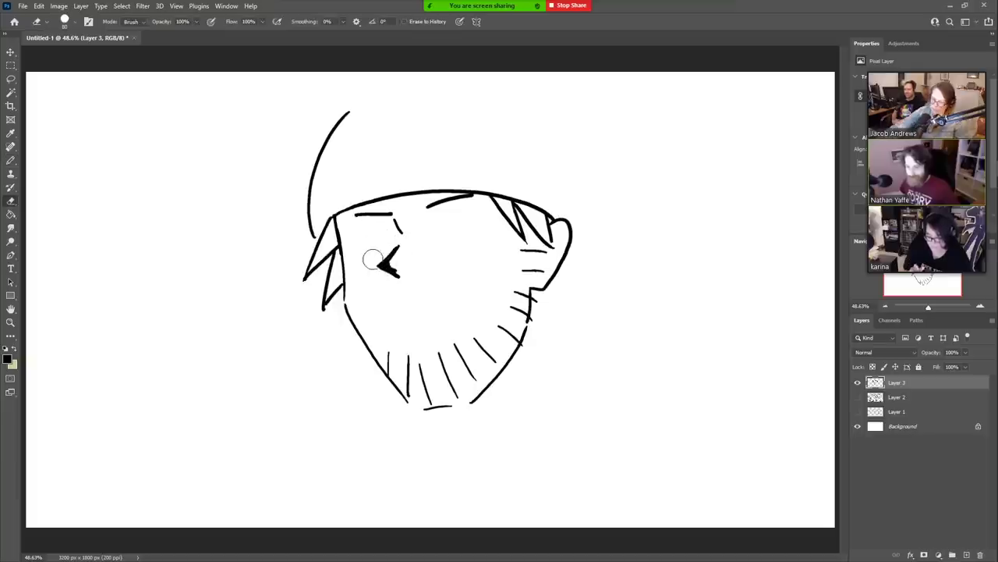
mouse_move(396, 265)
left_mouse_down()
mouse_move(406, 266)
mouse_move(395, 268)
left_mouse_up()
key("b")
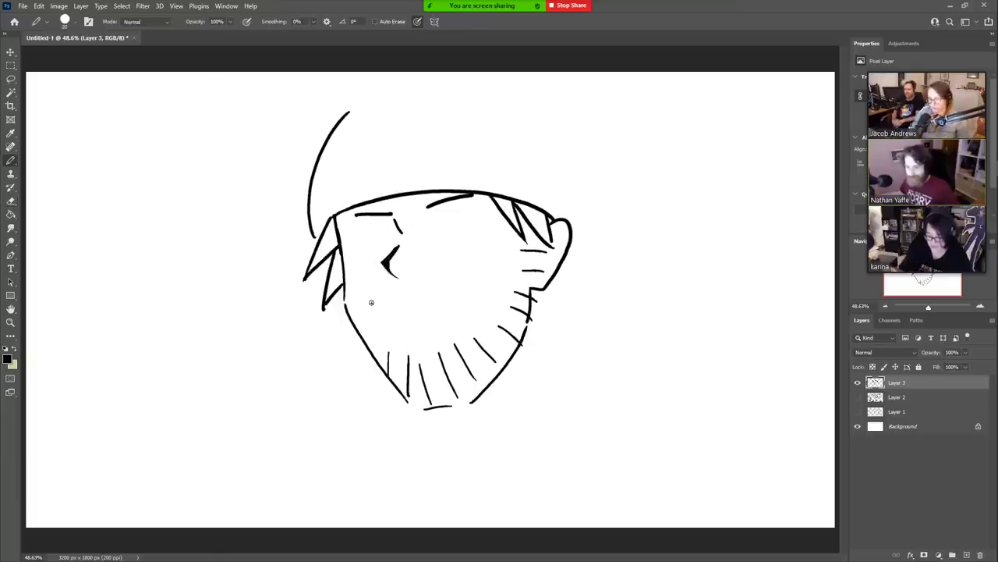
- Draw a wide open grin above the beard strokes, with a raised corner toward the ear and an upper teeth line
mouse_move(372, 299)
left_mouse_down()
mouse_move(465, 282)
mouse_move(443, 319)
left_mouse_up()
mouse_move(369, 304)
left_mouse_down()
mouse_move(413, 337)
mouse_move(444, 326)
mouse_move(464, 291)
mouse_move(445, 321)
left_mouse_up()
key("e")
key("b")
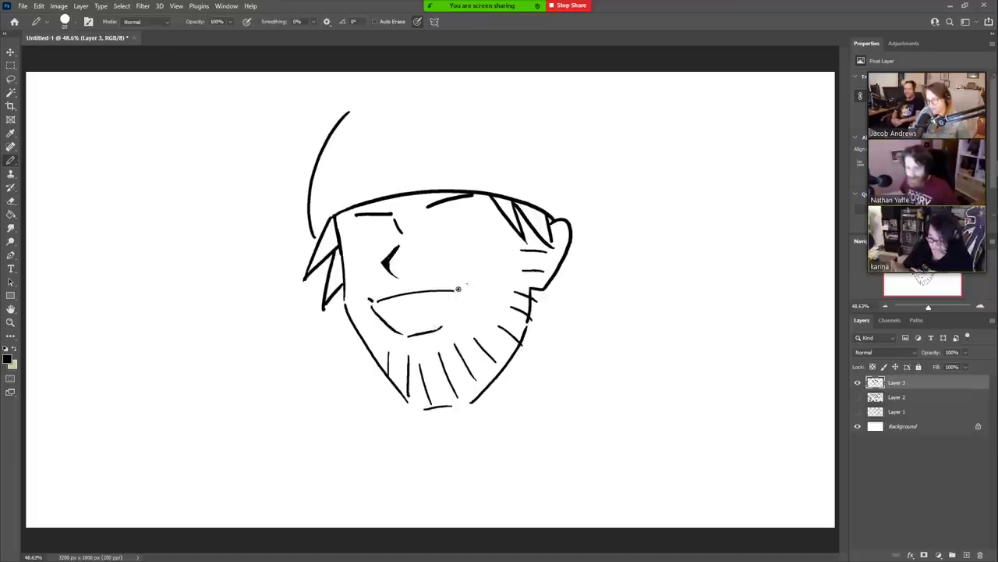
mouse_move(465, 285)
left_mouse_down()
mouse_move(442, 329)
mouse_move(410, 336)
mouse_move(443, 326)
mouse_move(415, 332)
mouse_move(433, 316)
mouse_move(381, 310)
mouse_move(458, 300)
left_mouse_up()
key("e")
key("b")
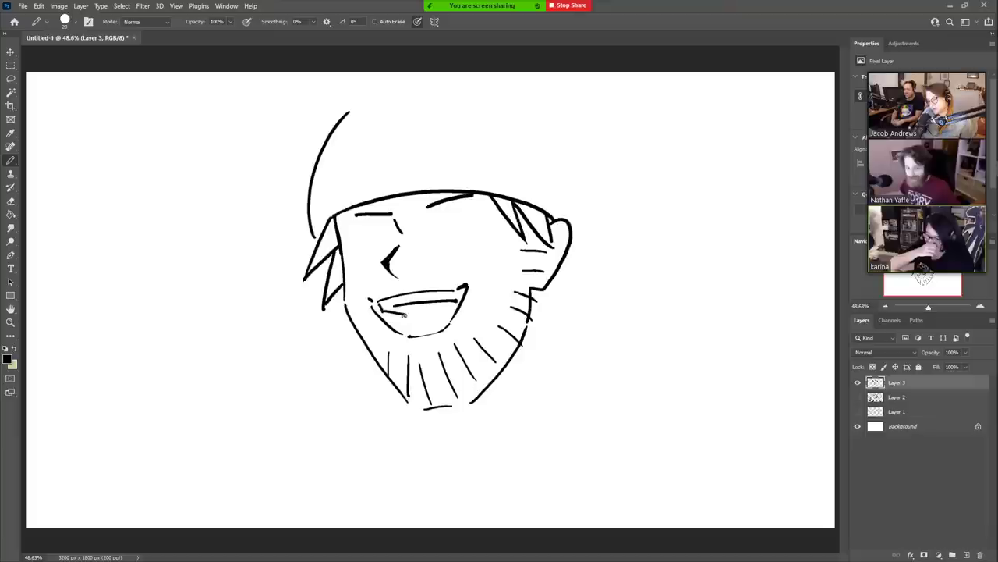
- Add a small tooth shape inside the grin, close and thicken the lower lip line, and mark the mouth corner farthest from the ear
left_click_drag(402, 314, 410, 312)
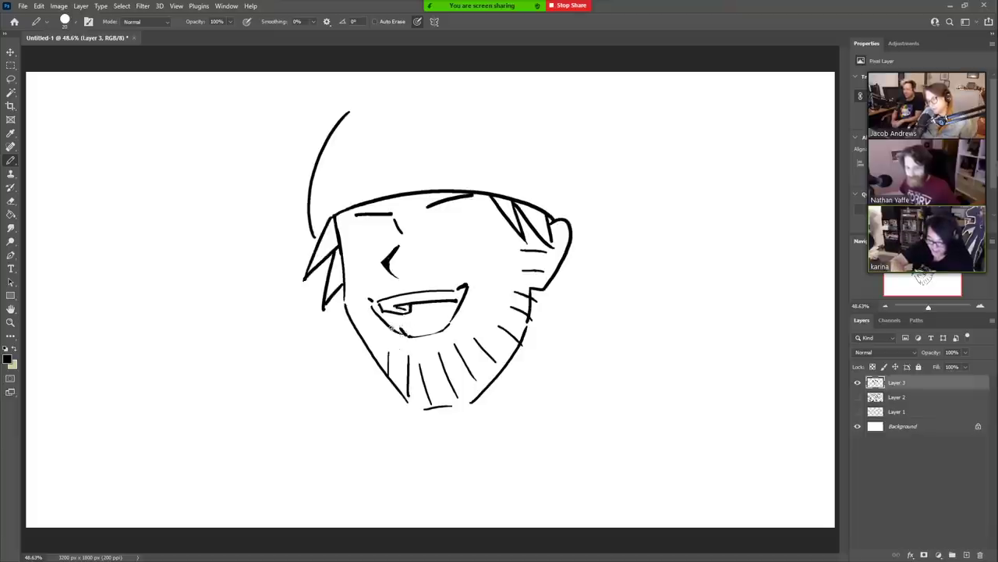
mouse_move(396, 330)
left_mouse_down()
mouse_move(448, 323)
mouse_move(428, 333)
mouse_move(453, 317)
mouse_move(440, 330)
mouse_move(402, 335)
left_mouse_up()
key("ctrl+z")
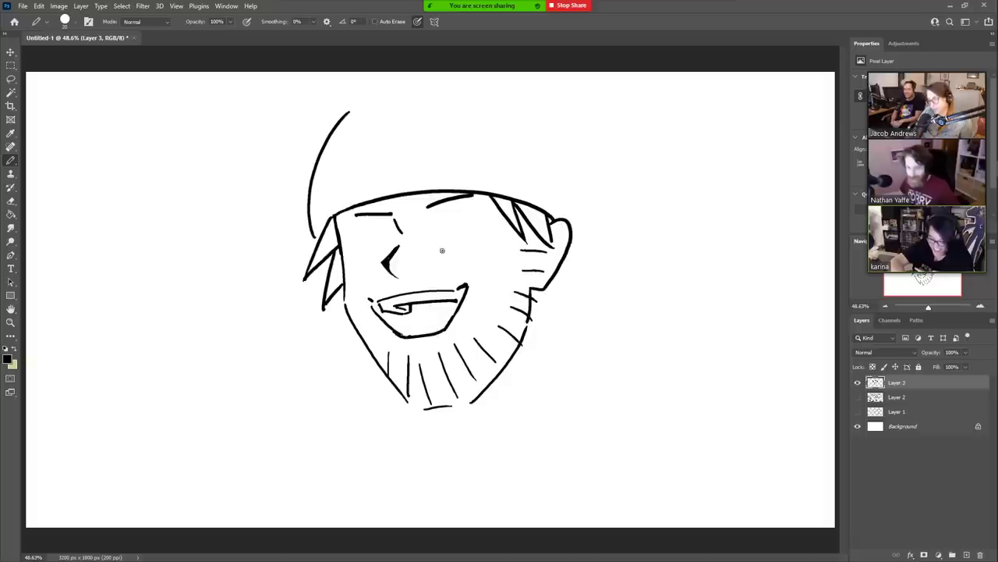
left_click(368, 298)
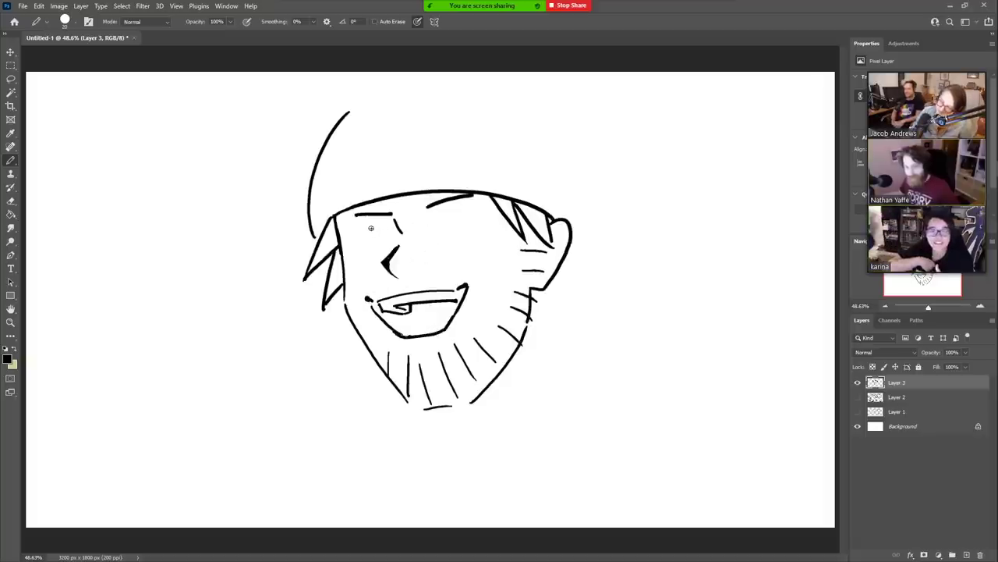
- Draw narrowed eyes with lids and pupils beneath both eyebrows, and thin the nose stroke with the eraser
mouse_move(383, 228)
left_mouse_down()
mouse_move(389, 205)
mouse_move(386, 232)
mouse_move(359, 229)
mouse_move(354, 238)
mouse_move(385, 241)
mouse_move(368, 232)
mouse_move(481, 209)
left_mouse_up()
key("ctrl+z")
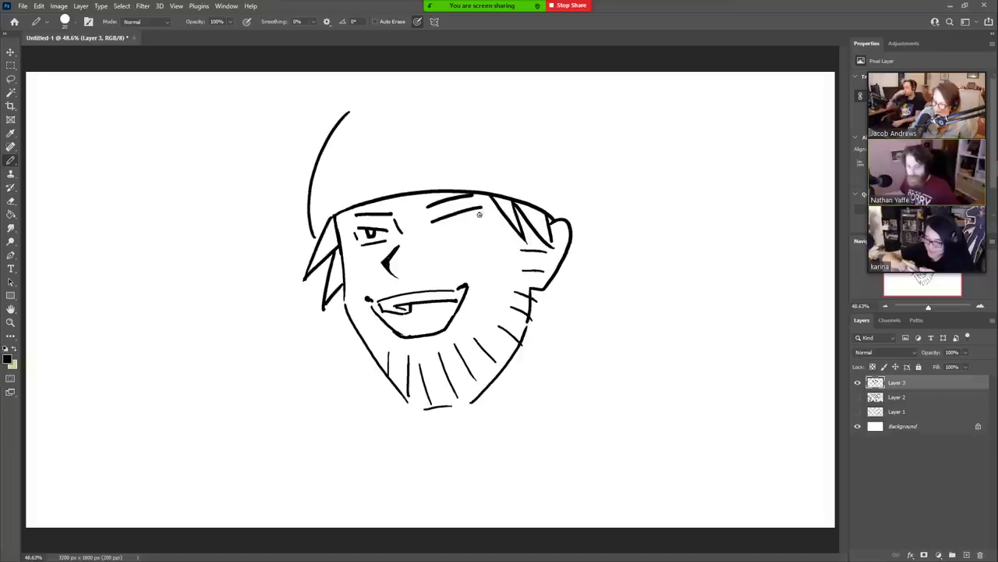
mouse_move(434, 233)
left_mouse_down()
mouse_move(486, 224)
mouse_move(448, 224)
left_mouse_up()
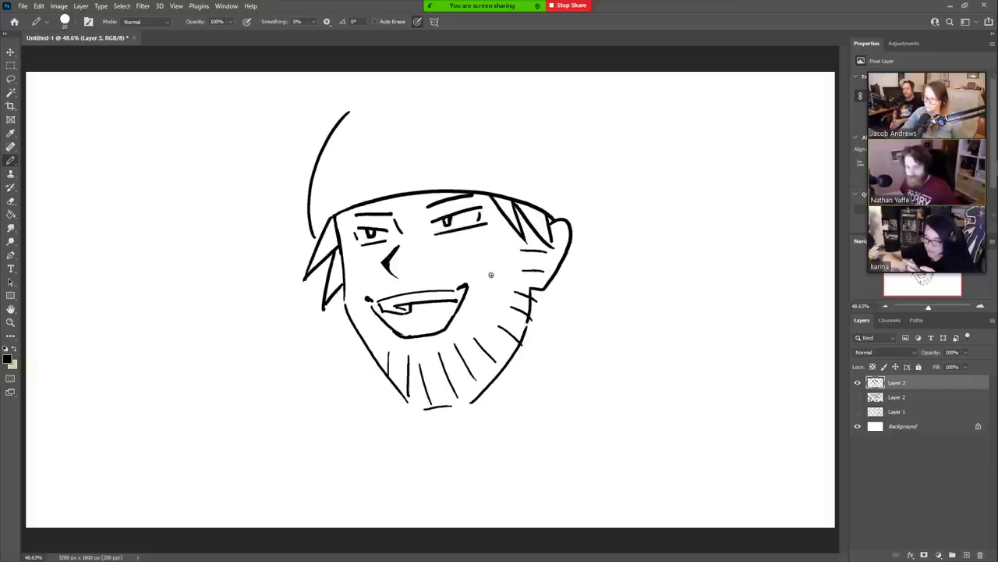
key("e")
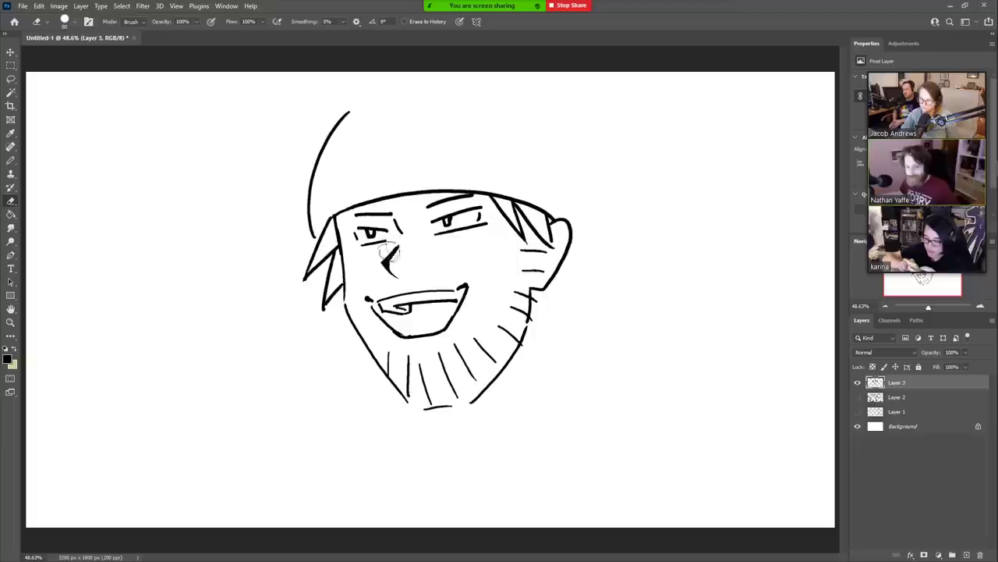
left_click_drag(392, 262, 388, 266)
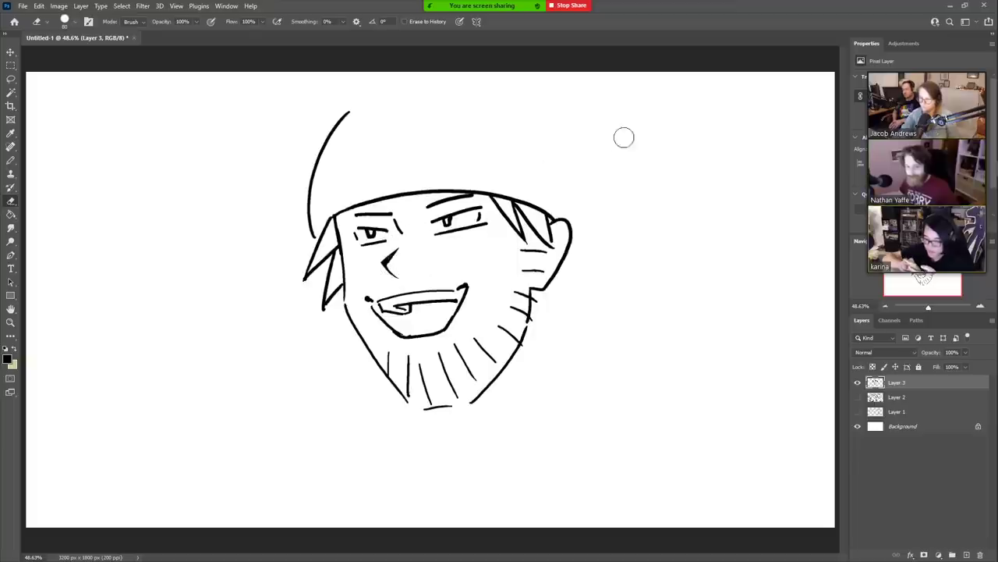
- Redraw the ear outline slightly larger and erase the leftover arc above the hair
key("b")
key("e")
mouse_move(565, 225)
left_mouse_down()
mouse_move(542, 285)
mouse_move(550, 297)
mouse_move(574, 237)
mouse_move(562, 214)
mouse_move(586, 197)
mouse_move(564, 144)
mouse_move(513, 107)
mouse_move(423, 95)
mouse_move(437, 85)
mouse_move(630, 156)
left_mouse_up()
key("b")
key("ctrl+z")
key("ctrl+z")
key("ctrl+z")
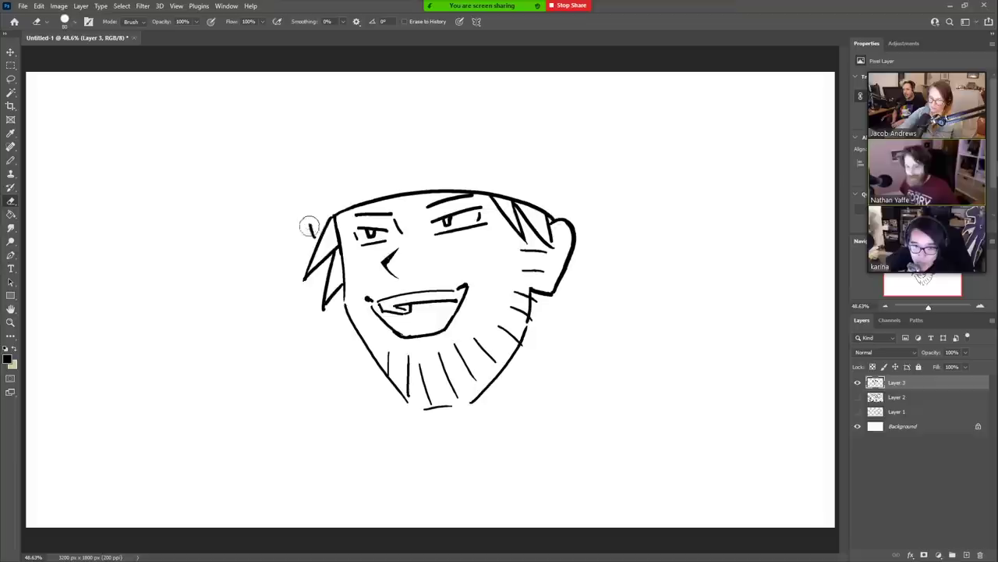
- Draw a domed bandana over the head with a pointed tail, a fold line and a small knot loop behind the ear
mouse_move(318, 234)
left_mouse_down()
mouse_move(332, 167)
mouse_move(407, 101)
mouse_move(504, 91)
mouse_move(578, 128)
mouse_move(610, 176)
mouse_move(633, 262)
mouse_move(600, 221)
mouse_move(568, 216)
left_mouse_up()
left_click_drag(535, 153, 565, 200)
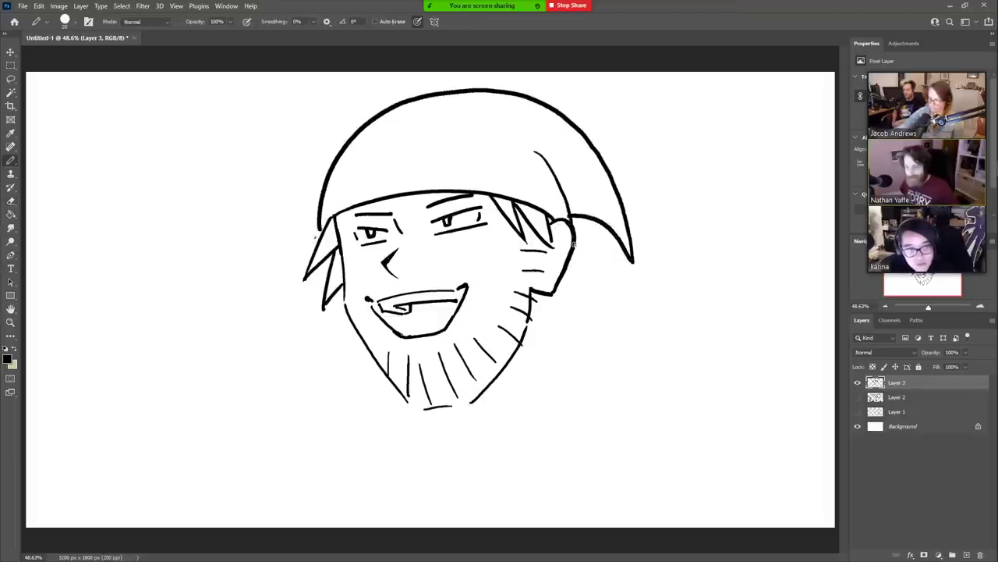
mouse_move(574, 242)
left_mouse_down()
mouse_move(599, 273)
mouse_move(565, 273)
mouse_move(568, 254)
left_mouse_up()
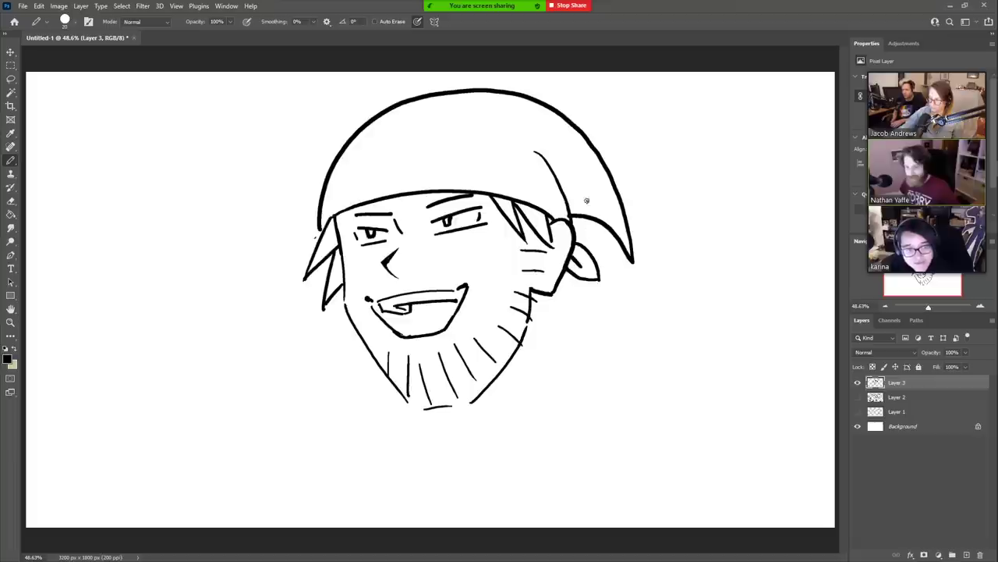
- Draw the back of the neck below the ear, a large curved shoulder line and a short throat line beneath the chin
left_click_drag(545, 294, 580, 386)
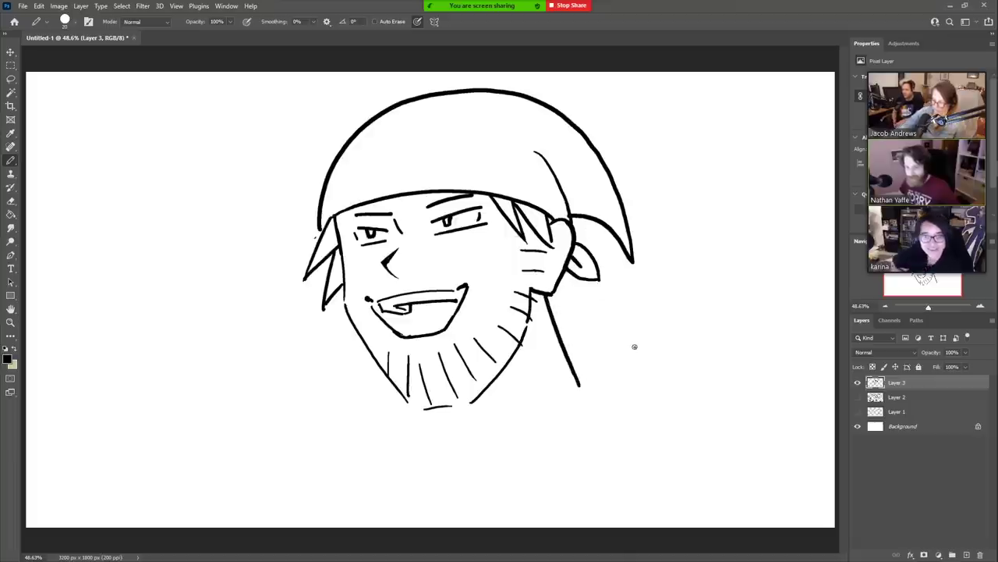
left_click_drag(635, 347, 536, 528)
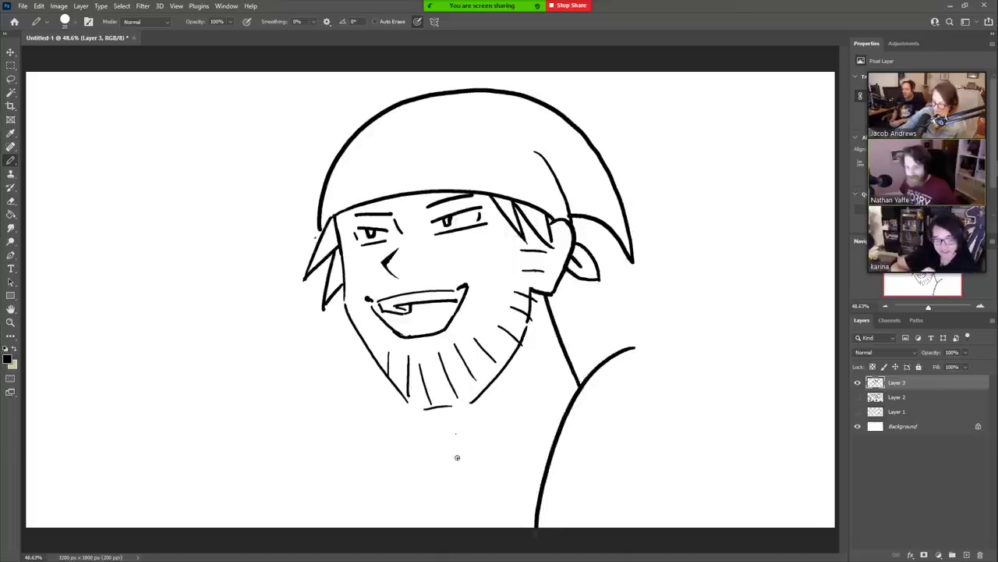
left_click_drag(457, 457, 450, 407)
- Add pointed hair locks behind the neck below the bandana knot, and a small angular mark on the neck beneath the jaw
left_click_drag(567, 269, 593, 329)
mouse_move(593, 329)
left_mouse_down()
mouse_move(556, 291)
mouse_move(560, 337)
mouse_move(583, 354)
mouse_move(569, 357)
left_mouse_up()
key("ctrl+z")
key("ctrl+z")
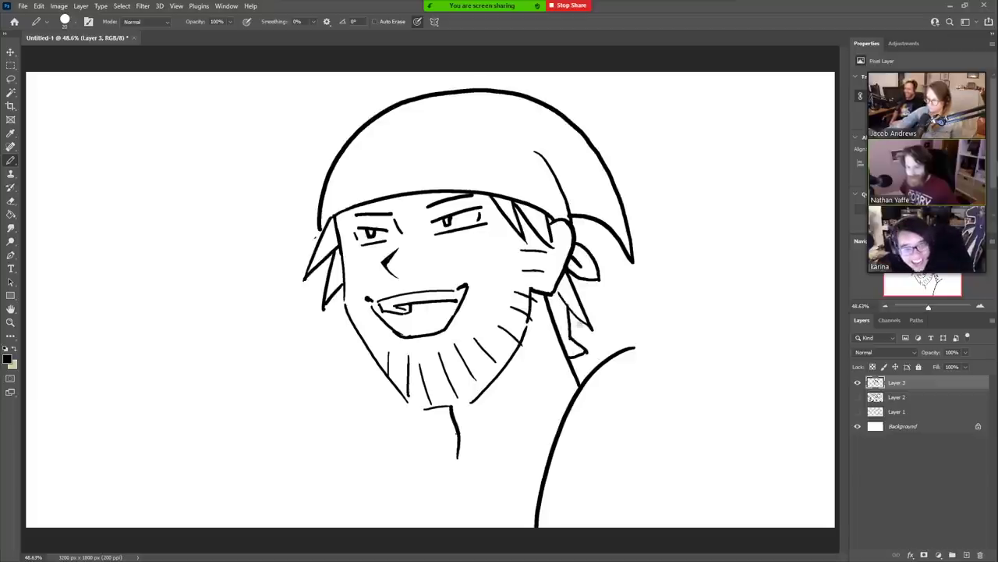
left_click_drag(576, 319, 585, 344)
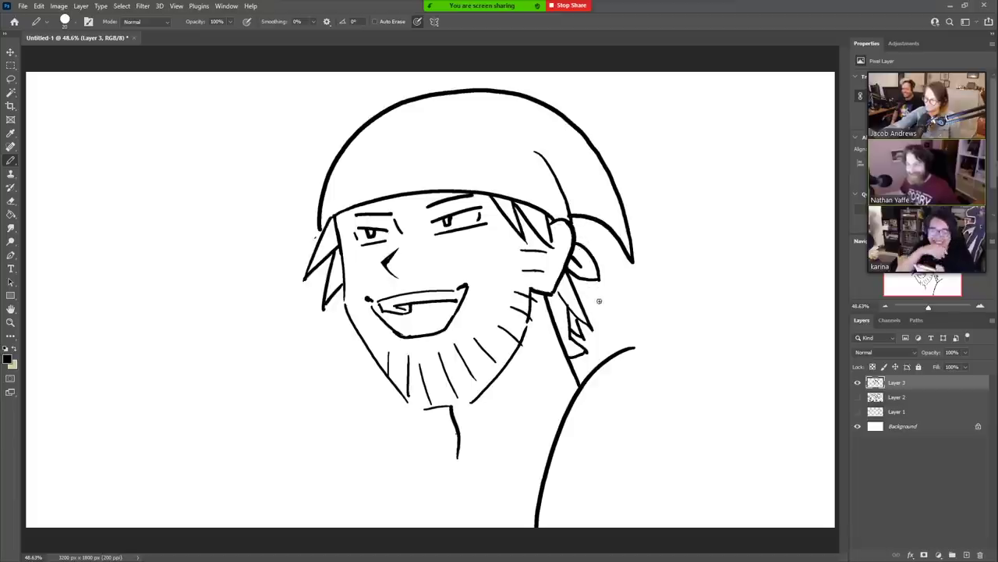
left_click_drag(591, 285, 577, 298)
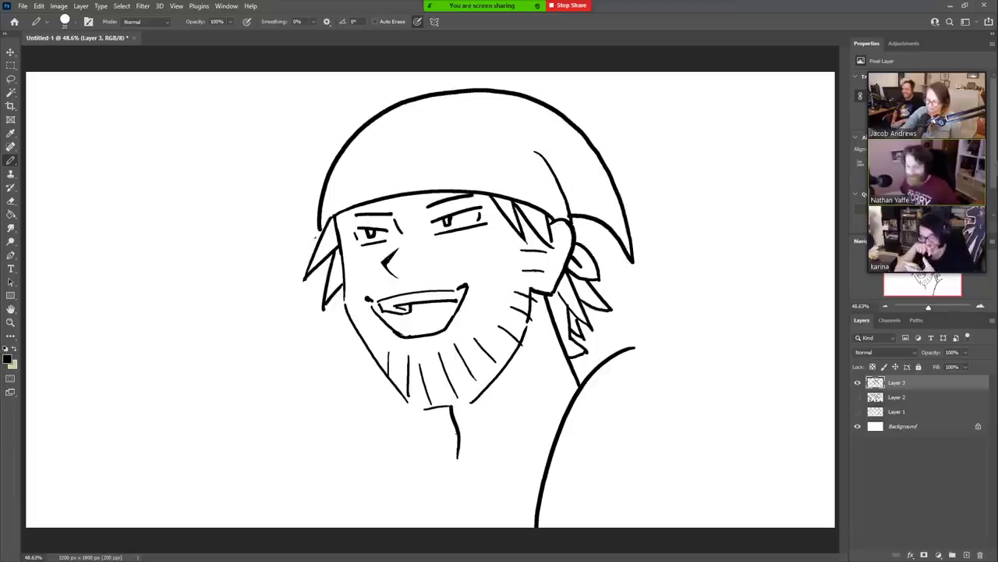
left_click_drag(463, 416, 474, 434)
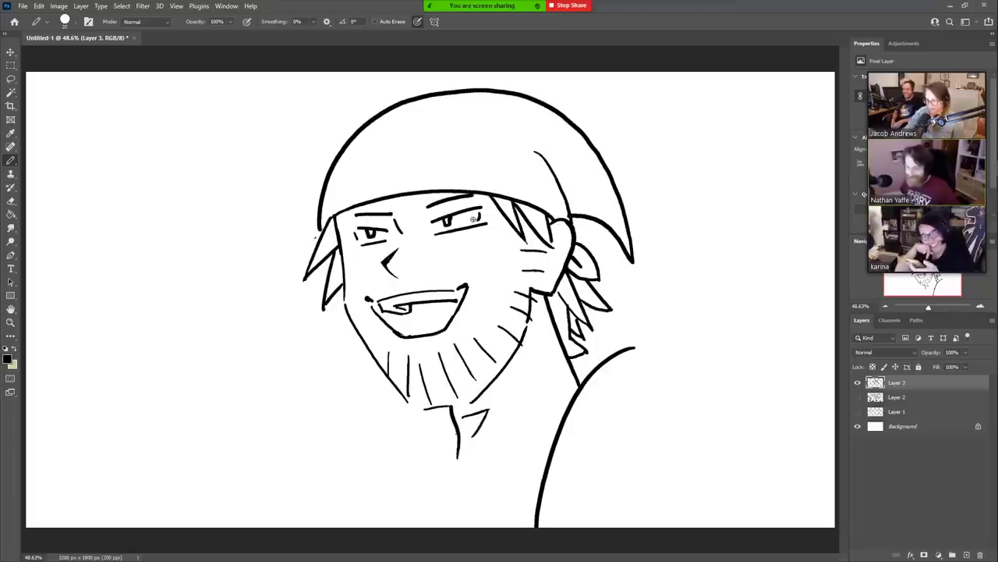
- Erase the lower eyelid lines and redraw them shorter and closer to the pupils on both eyes
key("e")
mouse_move(487, 225)
left_mouse_down()
mouse_move(434, 238)
mouse_move(473, 223)
left_mouse_up()
key("b")
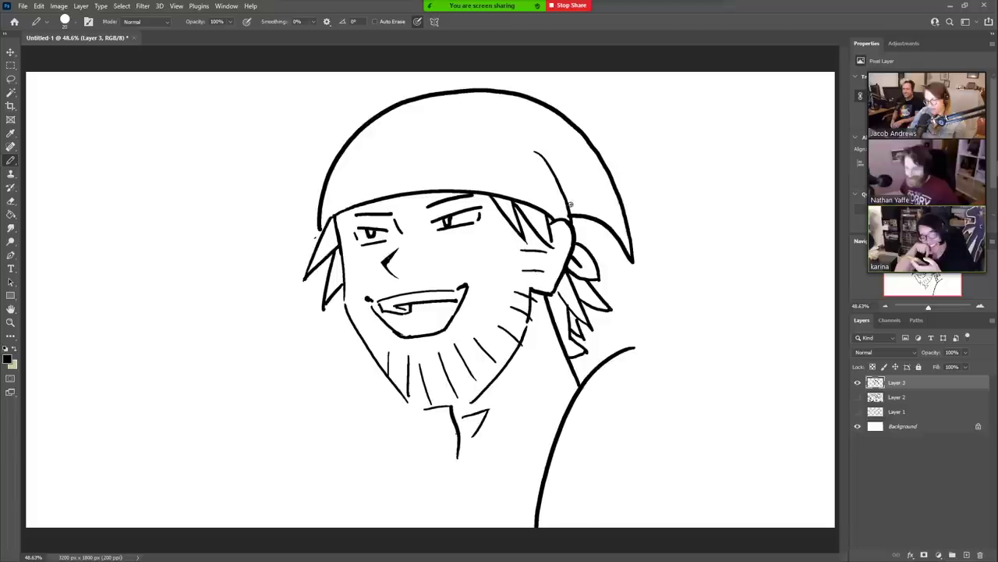
key("e")
mouse_move(387, 241)
left_mouse_down()
mouse_move(356, 243)
mouse_move(382, 240)
left_mouse_up()
key("b")
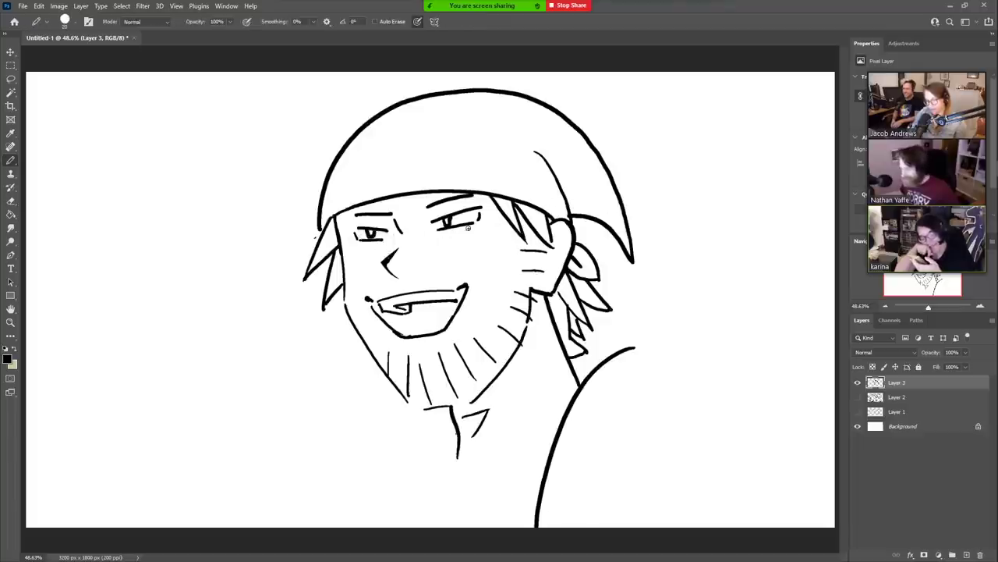
- Erase the eyelid lines and redraw both eyes as small solid black ovals
key("e")
mouse_move(480, 209)
left_mouse_down()
mouse_move(383, 233)
mouse_move(356, 227)
mouse_move(379, 228)
left_mouse_up()
key("b")
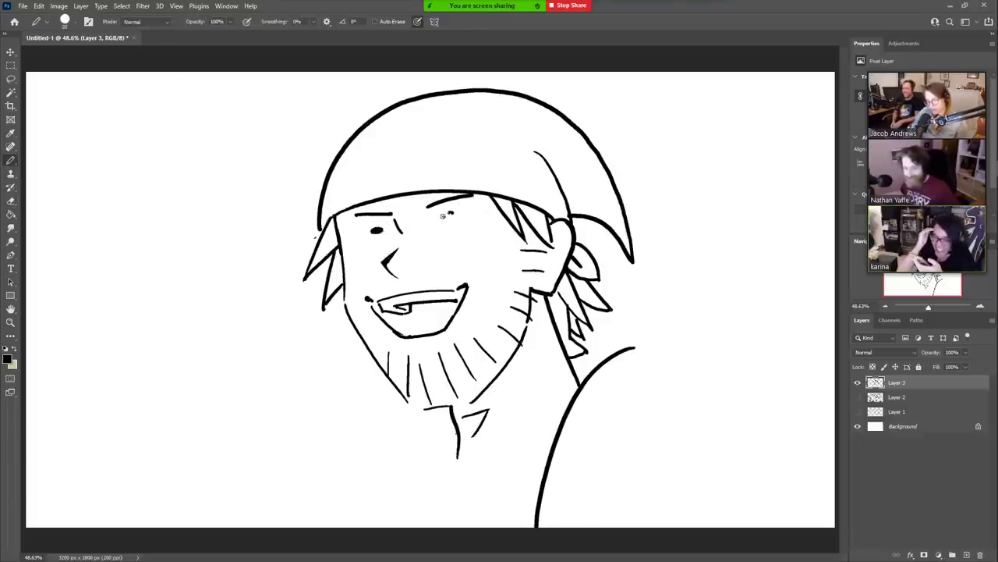
left_click_drag(443, 216, 454, 214)
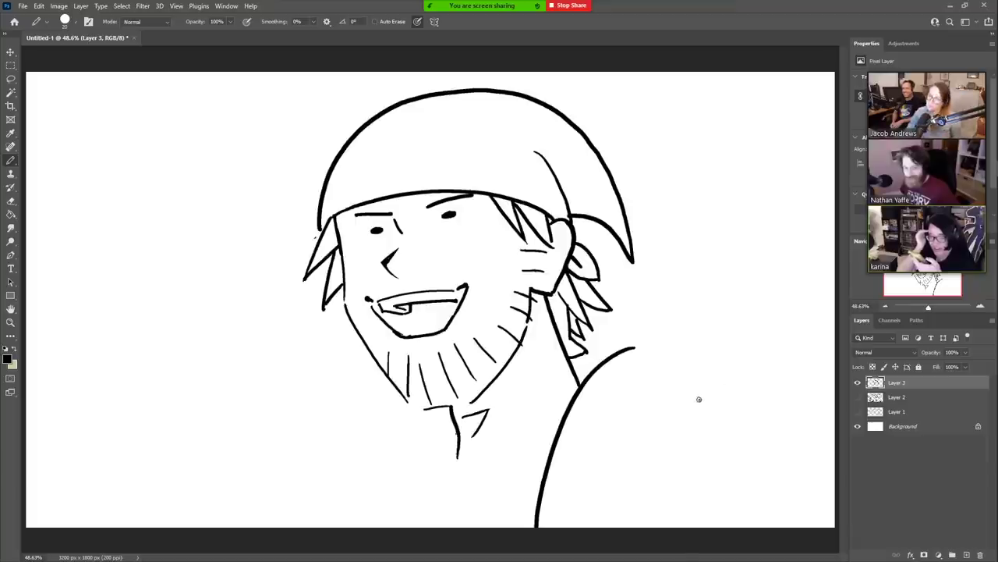
- Decorate the bandana as a flag, with a hem line along its lower edge, a star-filled corner panel and curved stripes
mouse_move(325, 216)
left_mouse_down()
mouse_move(511, 187)
mouse_move(568, 206)
left_mouse_up()
left_click_drag(360, 129, 393, 176)
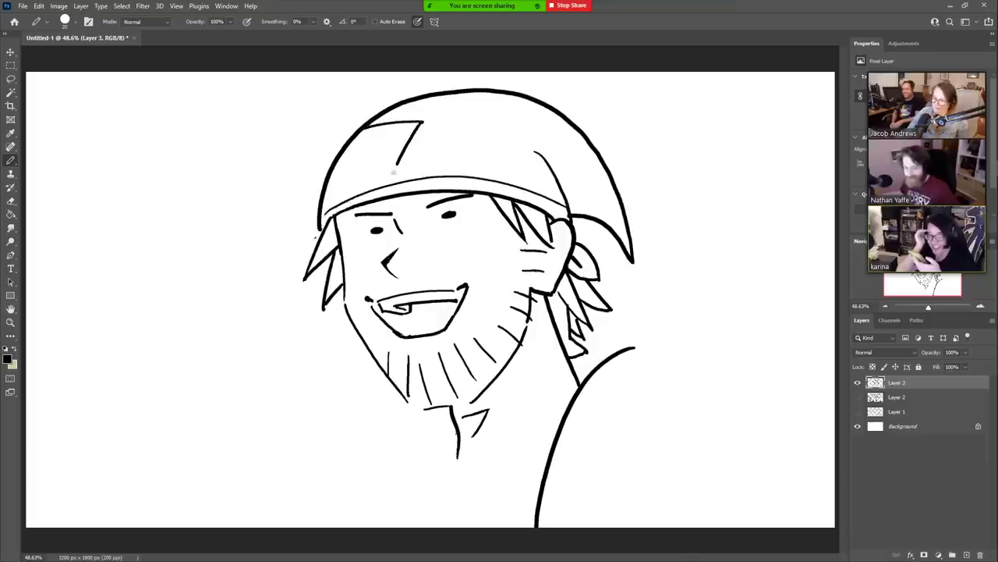
left_click_drag(402, 131, 382, 179)
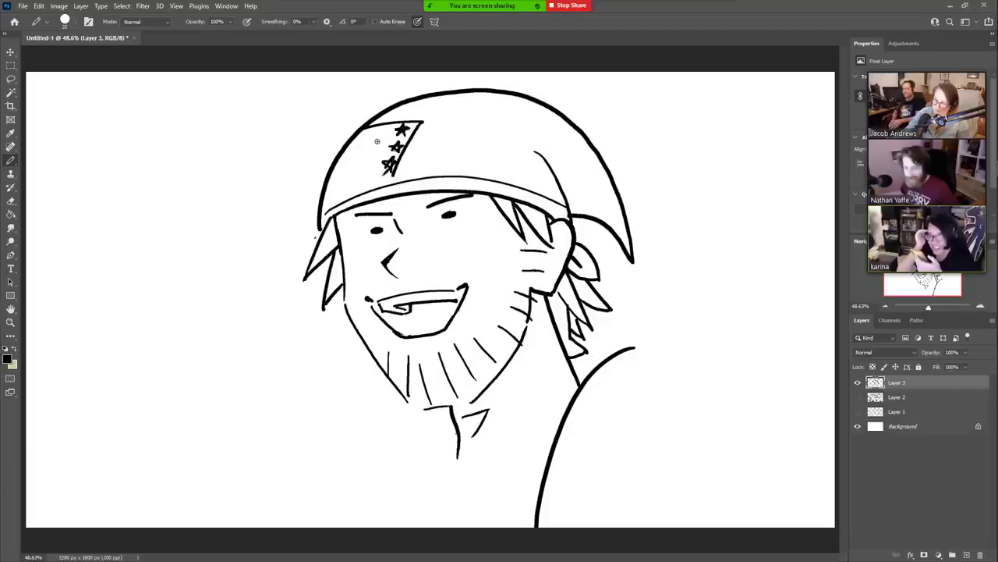
mouse_move(377, 142)
left_mouse_down()
mouse_move(366, 132)
mouse_move(377, 138)
mouse_move(368, 162)
mouse_move(374, 155)
left_mouse_up()
left_click_drag(353, 151, 356, 142)
left_click_drag(412, 176, 512, 85)
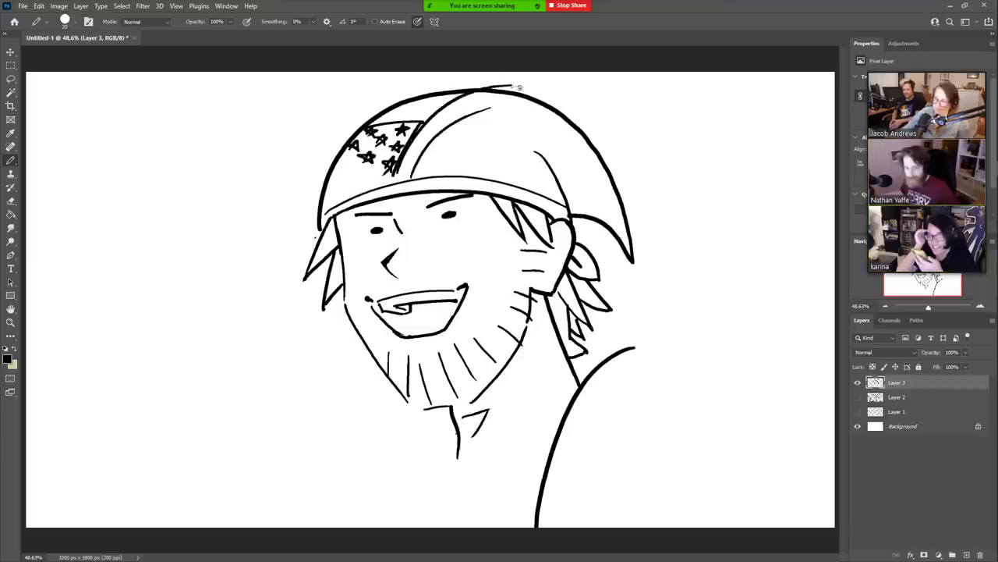
left_click_drag(441, 97, 376, 113)
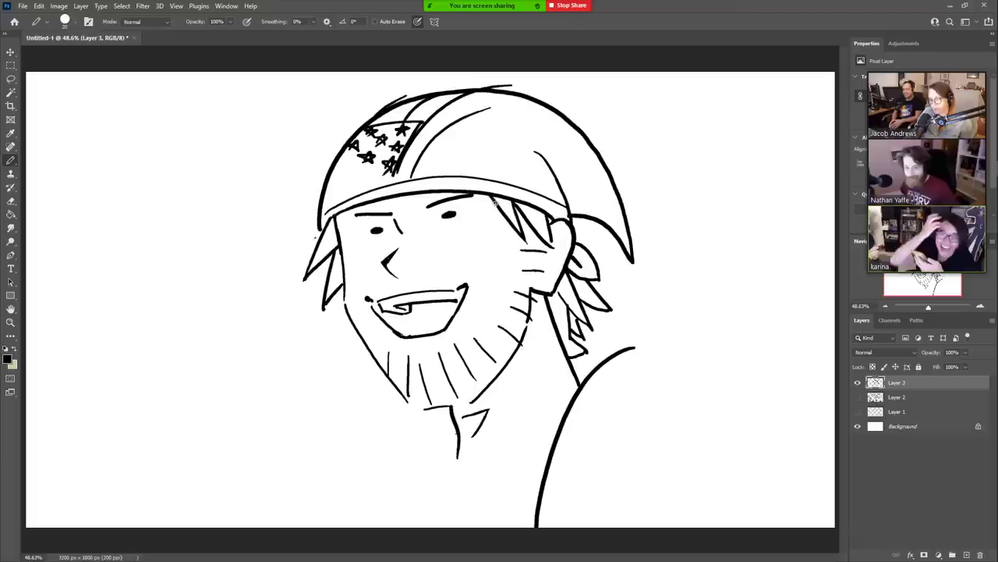
- Draw angular sunglasses over both eyes, with bridge and temple arms, and fill the lenses solid black
mouse_move(498, 200)
left_mouse_down()
mouse_move(320, 234)
mouse_move(388, 265)
mouse_move(423, 233)
mouse_move(474, 255)
mouse_move(505, 221)
mouse_move(552, 224)
mouse_move(483, 205)
left_mouse_up()
key("g")
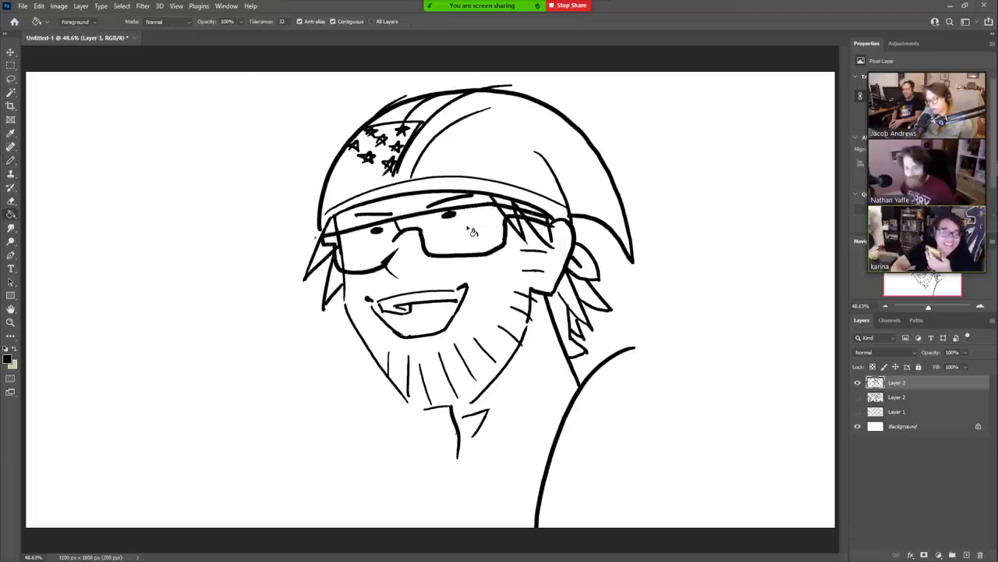
key("b")
left_click_drag(401, 234, 389, 255)
key("g")
left_click(365, 249)
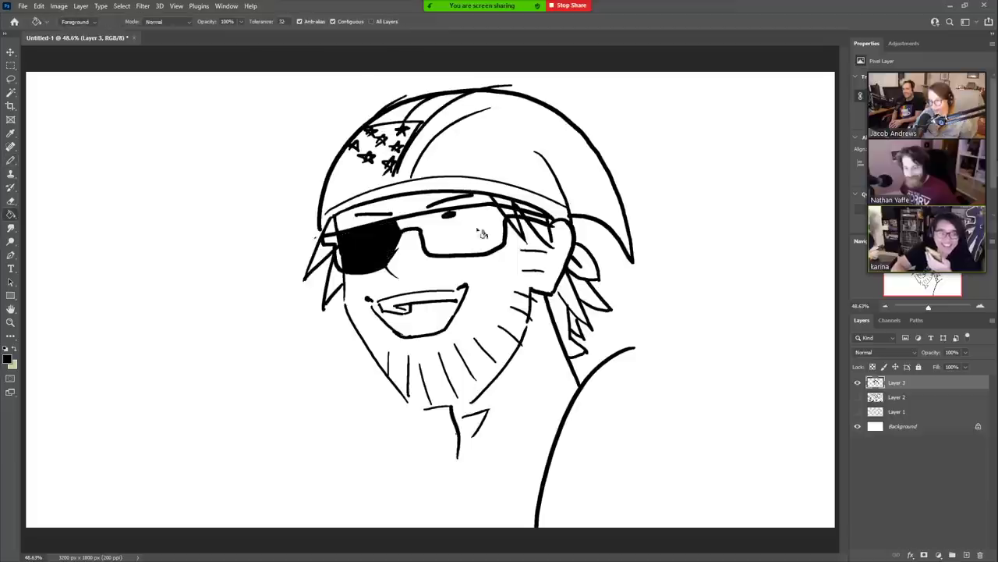
left_click(460, 245)
left_click(334, 243)
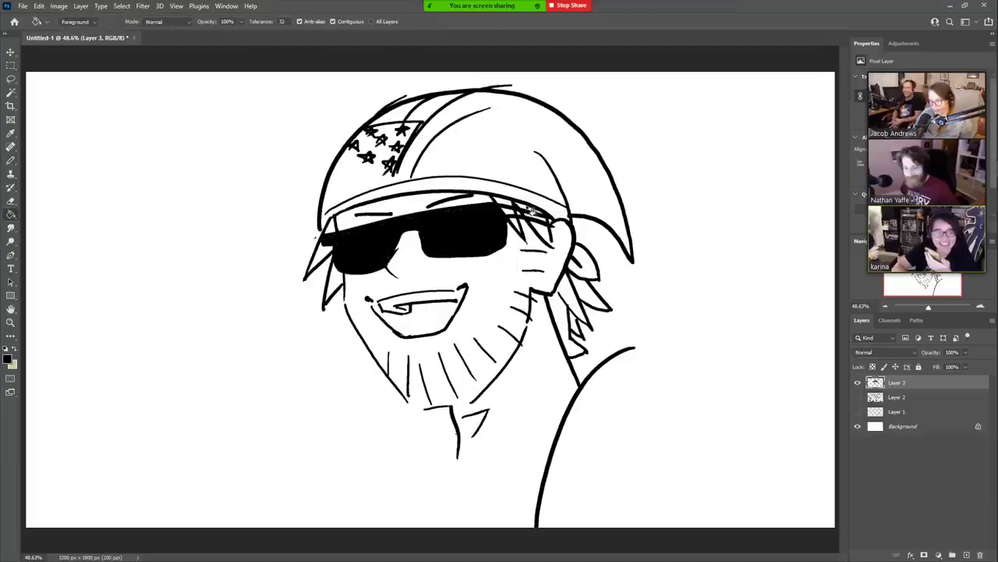
- Fill in the temple arm toward the ear and thicken the sunglasses' upper rim with solid black
key("b")
left_click_drag(551, 221, 511, 209)
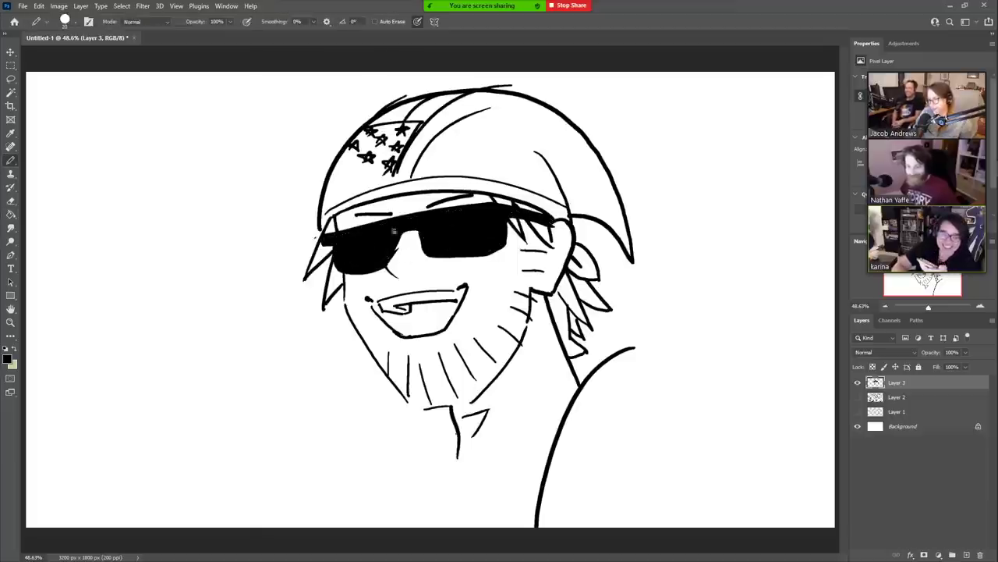
left_click_drag(321, 234, 422, 210)
mouse_move(486, 203)
left_mouse_down()
mouse_move(315, 228)
mouse_move(483, 205)
mouse_move(355, 229)
mouse_move(330, 260)
left_mouse_up()
key("ctrl+z")
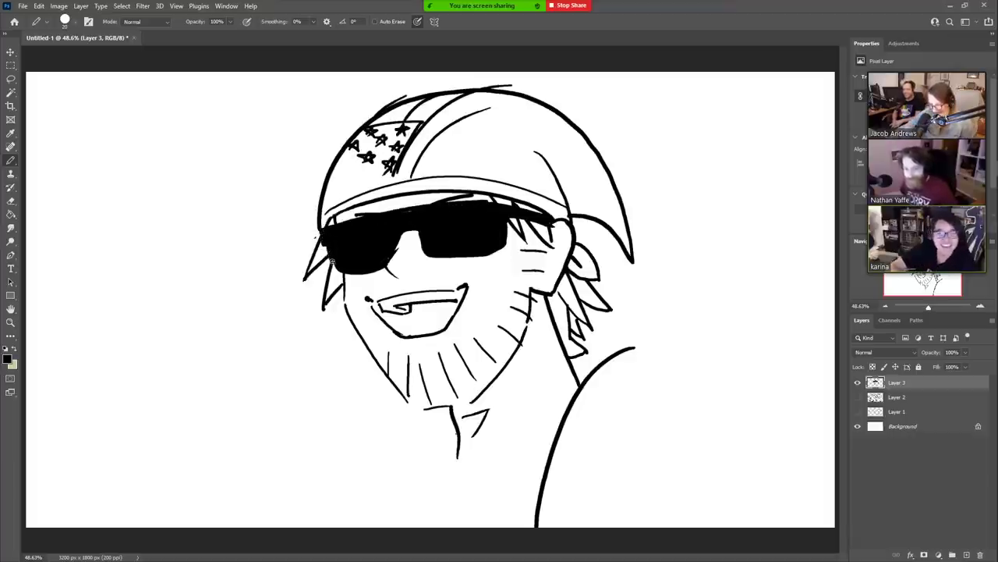
- Erase two slanted glare streaks out of each black sunglasses lens
key("e")
mouse_move(378, 218)
left_mouse_down()
mouse_move(355, 241)
mouse_move(360, 255)
left_mouse_up()
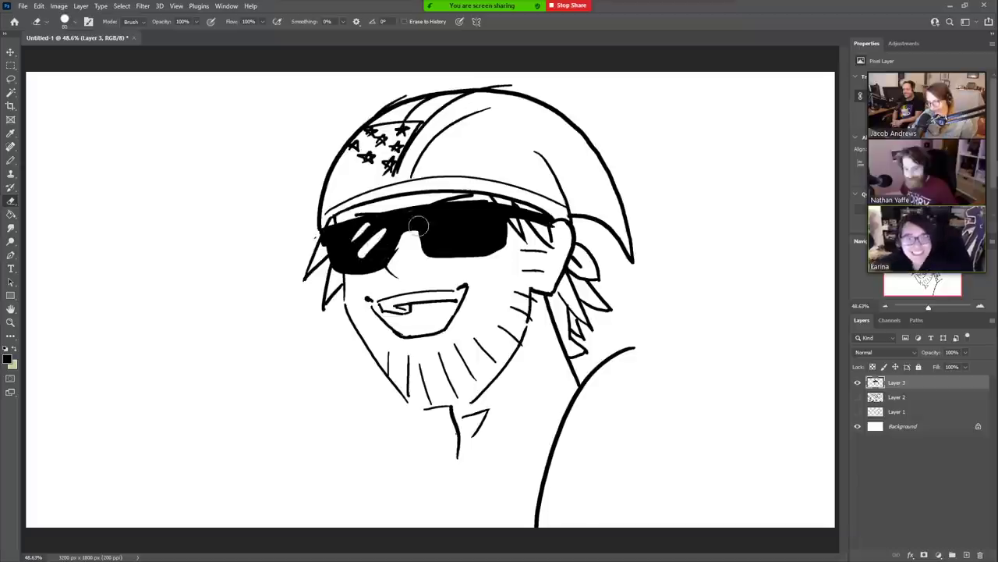
mouse_move(460, 218)
left_mouse_down()
mouse_move(446, 233)
mouse_move(453, 239)
left_mouse_up()
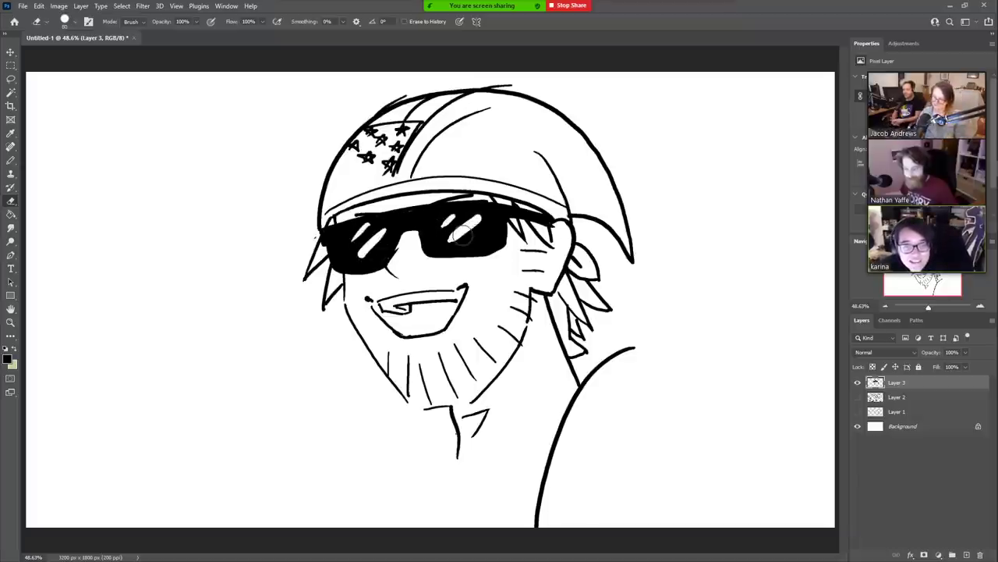
- Extend the near shoulder's outline to the canvas edge, and draw a thumbs-up fist with curled fingers beside the beard
key("b")
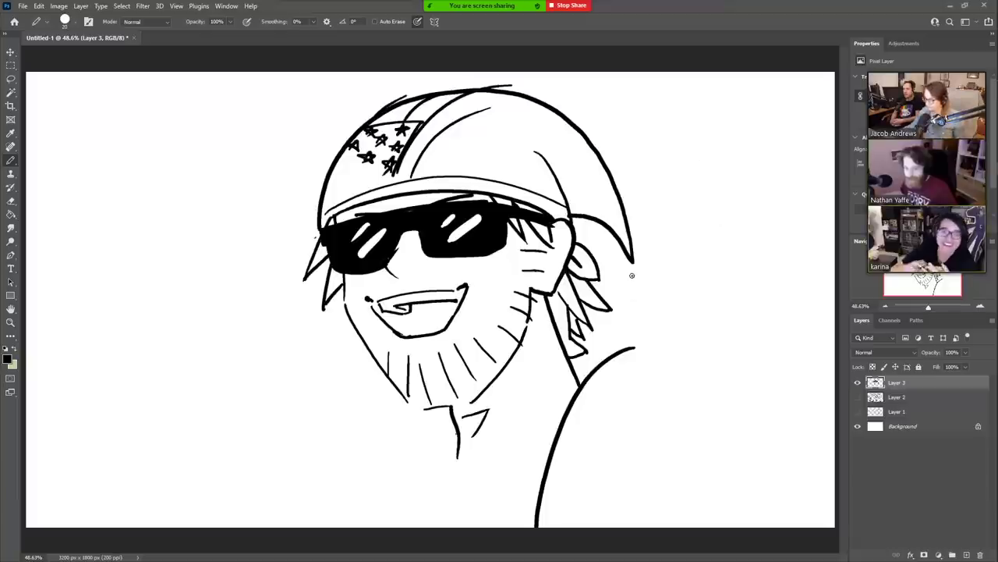
mouse_move(632, 348)
left_mouse_down()
mouse_move(757, 352)
mouse_move(837, 425)
left_mouse_up()
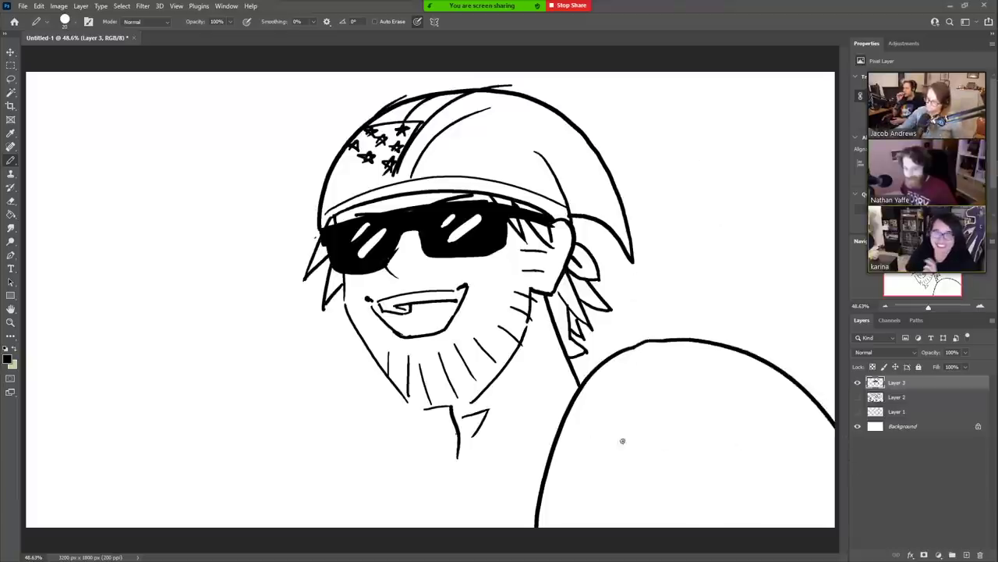
mouse_move(322, 434)
left_mouse_down()
mouse_move(318, 379)
mouse_move(280, 308)
mouse_move(265, 353)
left_mouse_up()
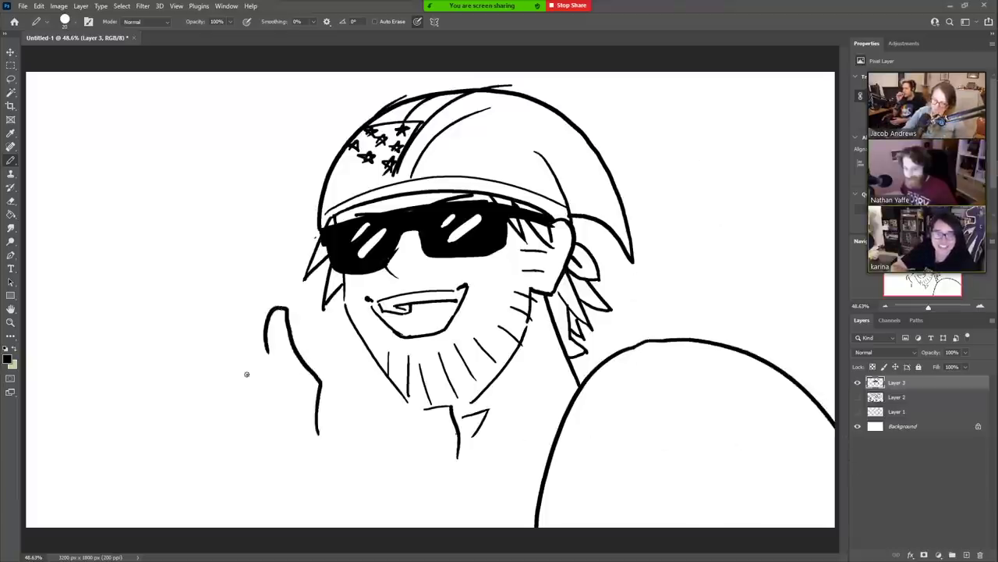
mouse_move(218, 386)
left_mouse_down()
mouse_move(278, 361)
mouse_move(279, 373)
left_mouse_up()
left_click_drag(219, 386, 234, 450)
mouse_move(234, 411)
left_mouse_down()
mouse_move(266, 394)
mouse_move(259, 378)
mouse_move(282, 433)
left_mouse_up()
left_click_drag(229, 454, 262, 474)
left_click_drag(287, 429, 288, 481)
- Draw the forearm from the fist to the canvas's lower edge, plus the chest line and far shoulder below the neck
left_click_drag(319, 383, 391, 527)
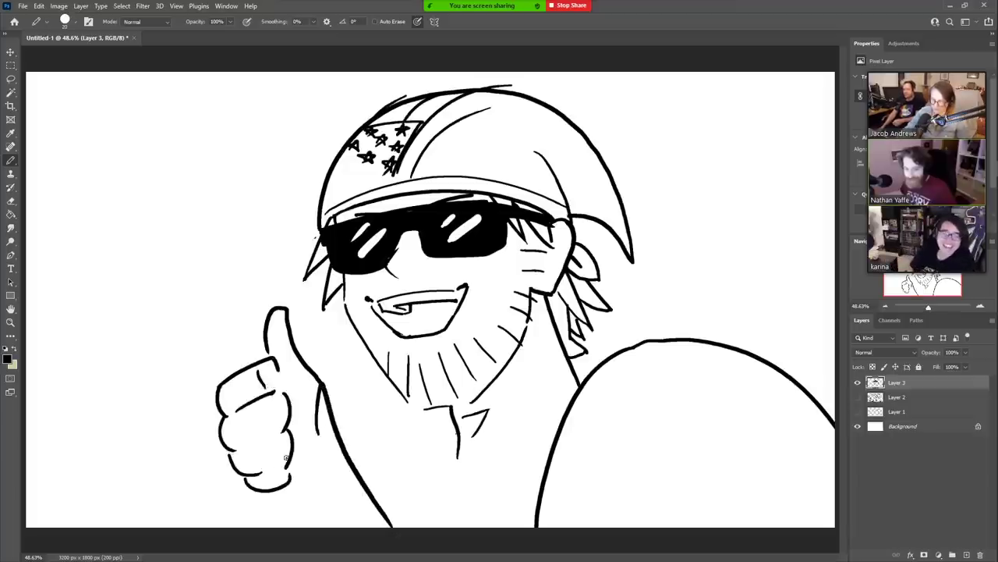
left_click_drag(282, 490, 311, 527)
key("e")
left_click_drag(317, 411, 315, 431)
key("b")
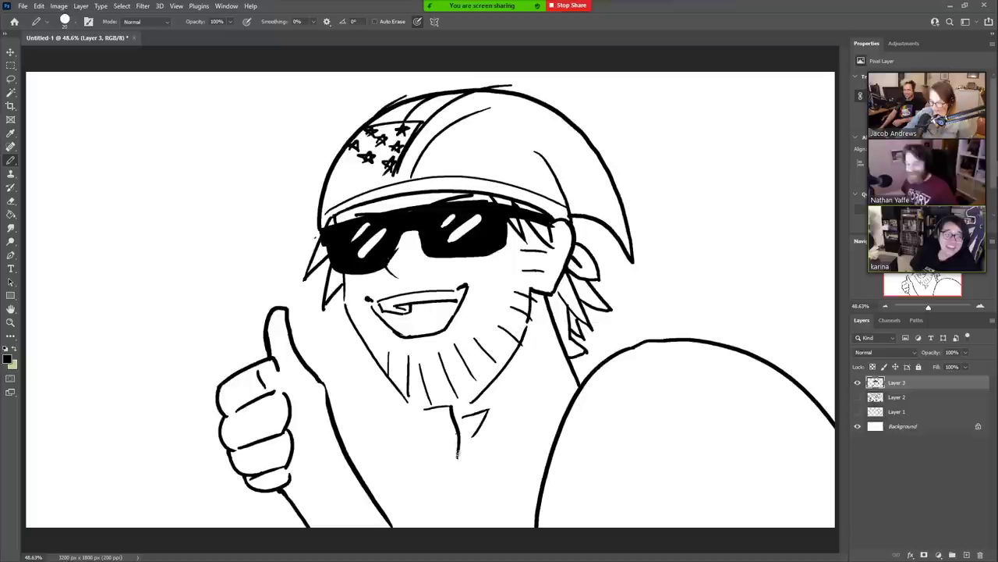
left_click_drag(457, 449, 454, 507)
left_click_drag(458, 443, 383, 517)
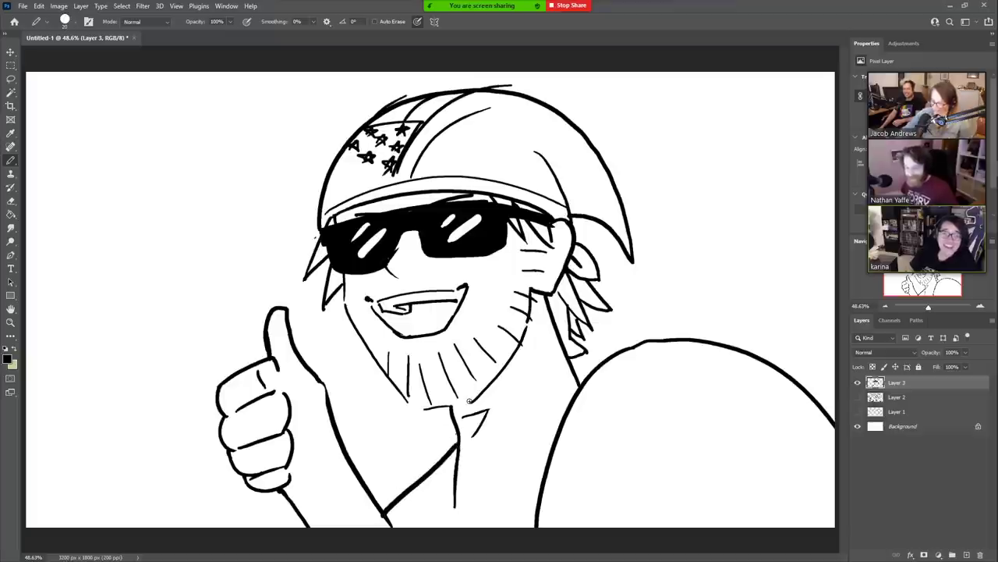
- Select the thumbs-up hand and forearm and move them horizontally away from the face, toward the canvas's outer edge
key("l")
mouse_move(267, 282)
left_mouse_down()
mouse_move(380, 476)
mouse_move(384, 517)
mouse_move(341, 538)
mouse_move(211, 272)
mouse_move(265, 280)
left_mouse_up()
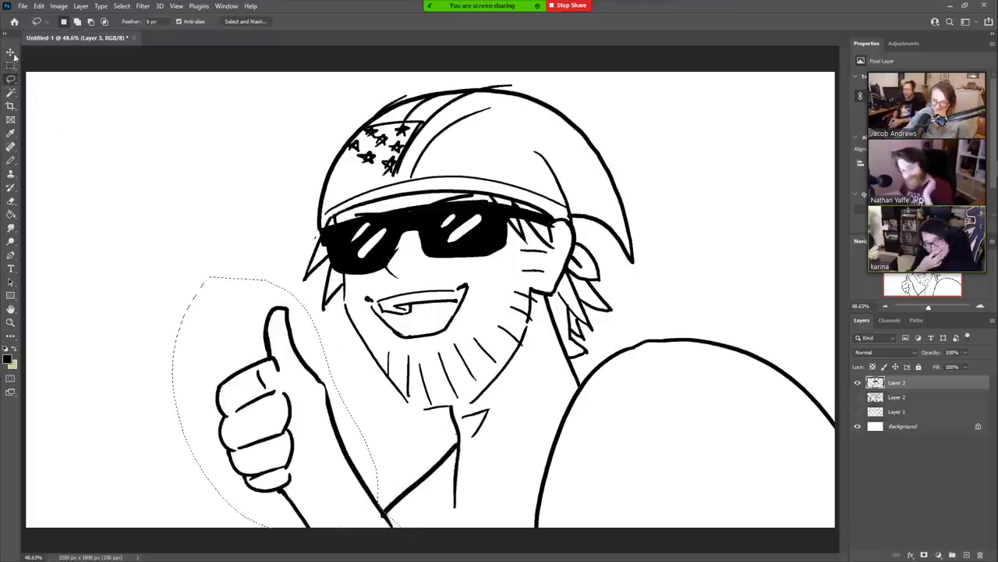
key("v")
left_click_drag(351, 465, 233, 465)
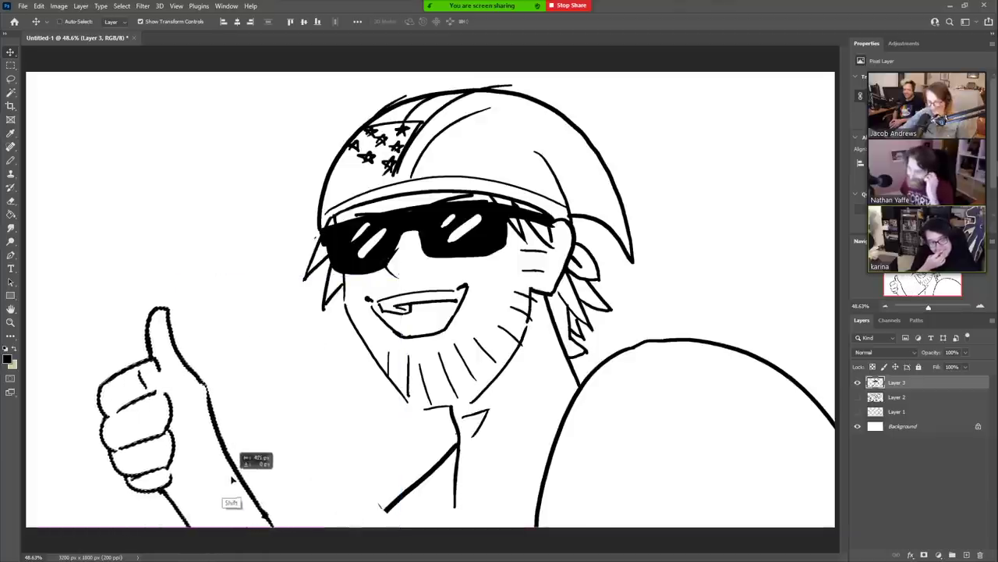
key("ctrl+d")
key("b")
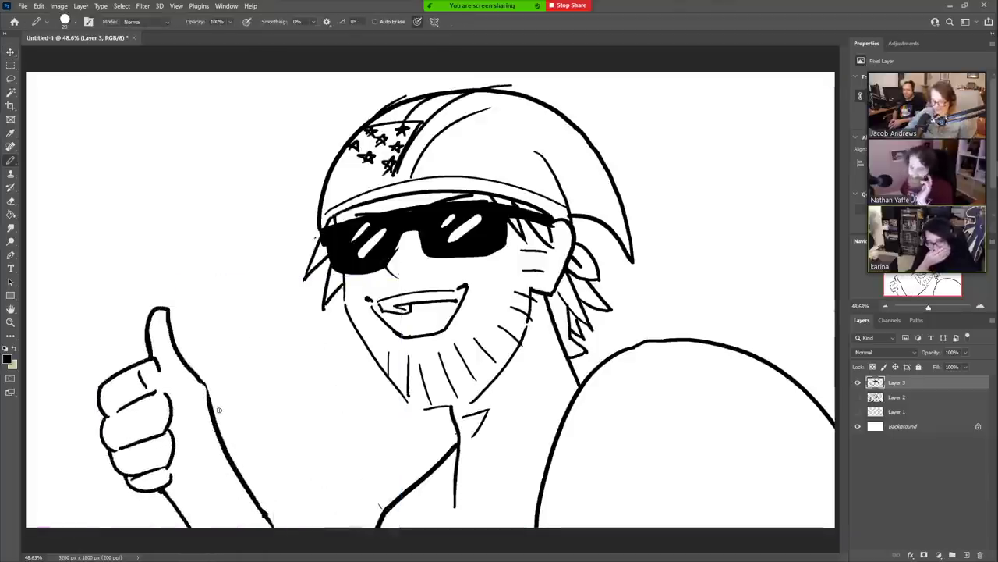
key("l")
mouse_move(234, 368)
left_mouse_down()
mouse_move(211, 289)
mouse_move(141, 527)
left_mouse_up()
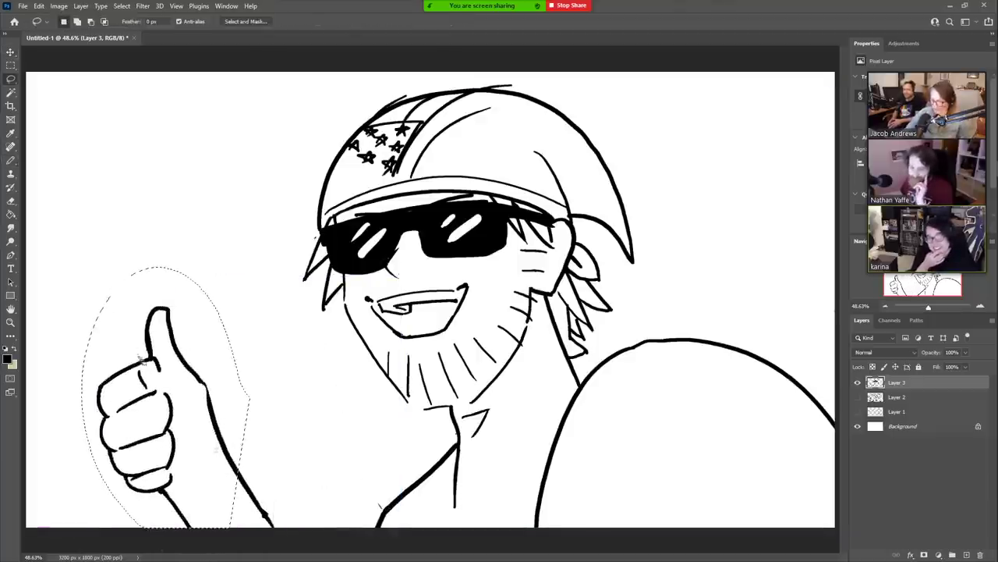
key("b")
key("ctrl+d")
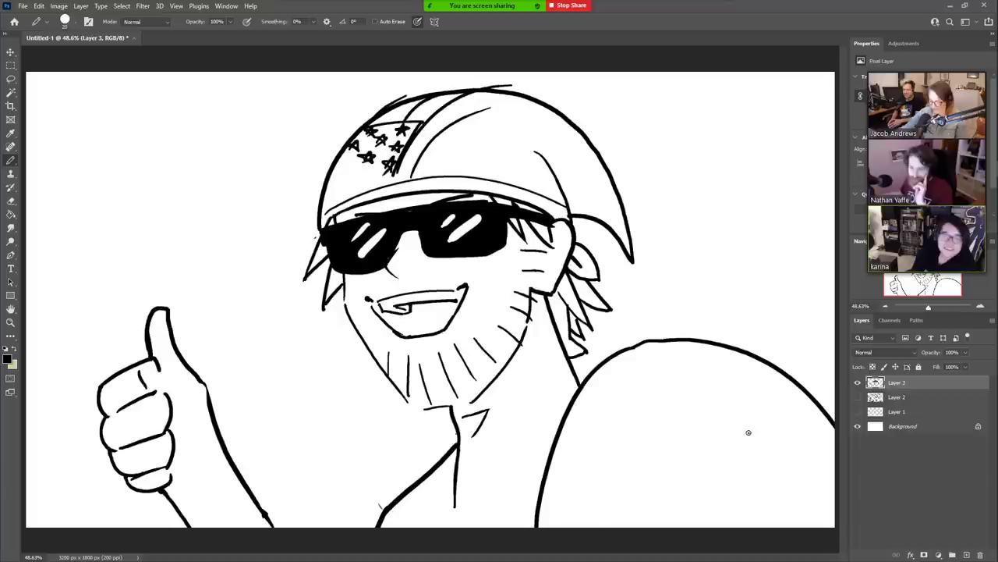
- Draw an arm crease and double armhole line on the near shoulder, and a narrow tank-top strap below the neck
left_click_drag(754, 433, 741, 528)
left_click_drag(751, 352, 761, 527)
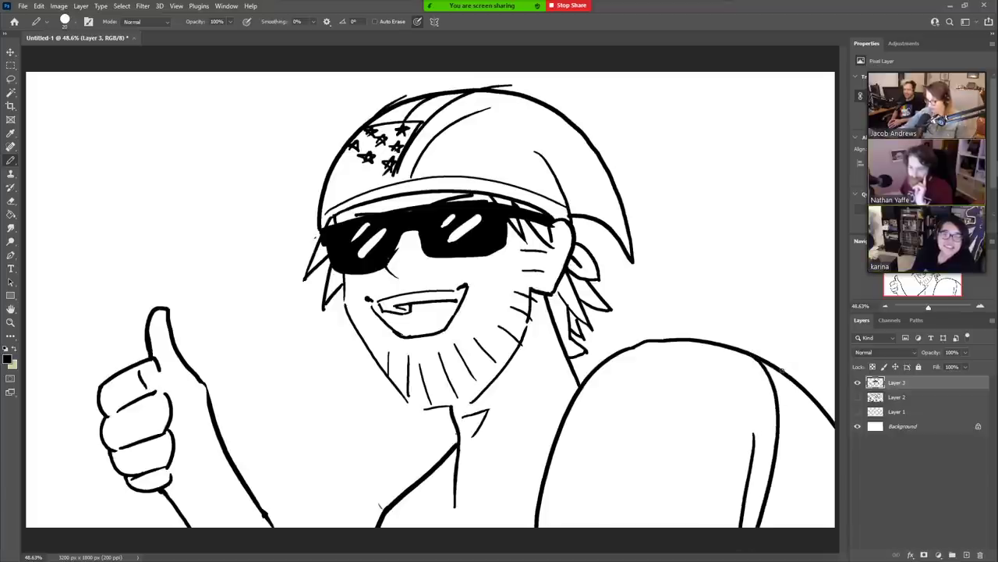
left_click_drag(782, 371, 772, 527)
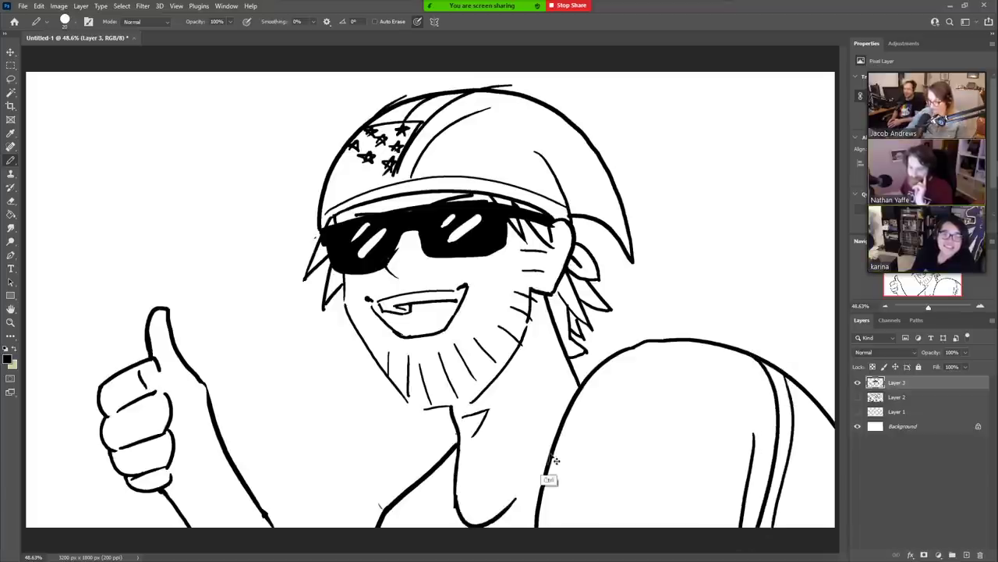
left_click_drag(456, 491, 459, 527)
left_click_drag(453, 449, 447, 528)
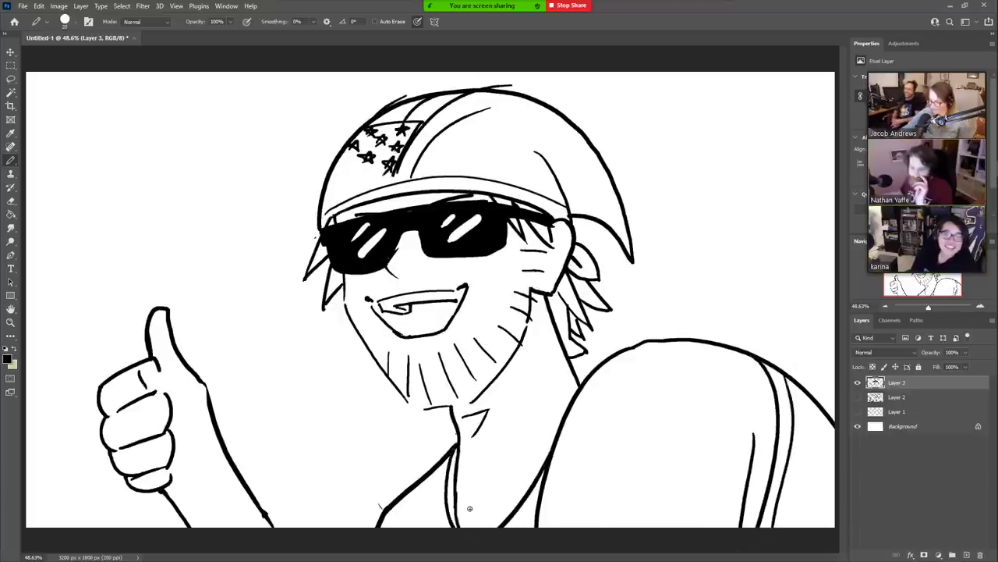
- Erase the oversized near shoulder with its armhole and crease lines, and redraw the shoulder smaller and closer to the neck
key("e")
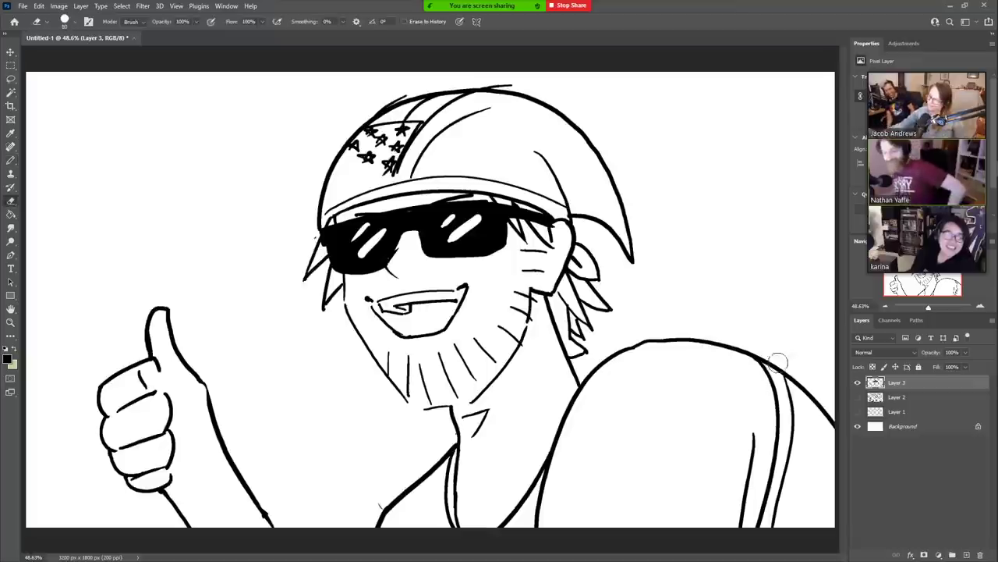
mouse_move(776, 352)
left_mouse_down()
mouse_move(788, 465)
mouse_move(772, 522)
mouse_move(760, 354)
mouse_move(773, 488)
mouse_move(761, 525)
mouse_move(791, 379)
left_mouse_up()
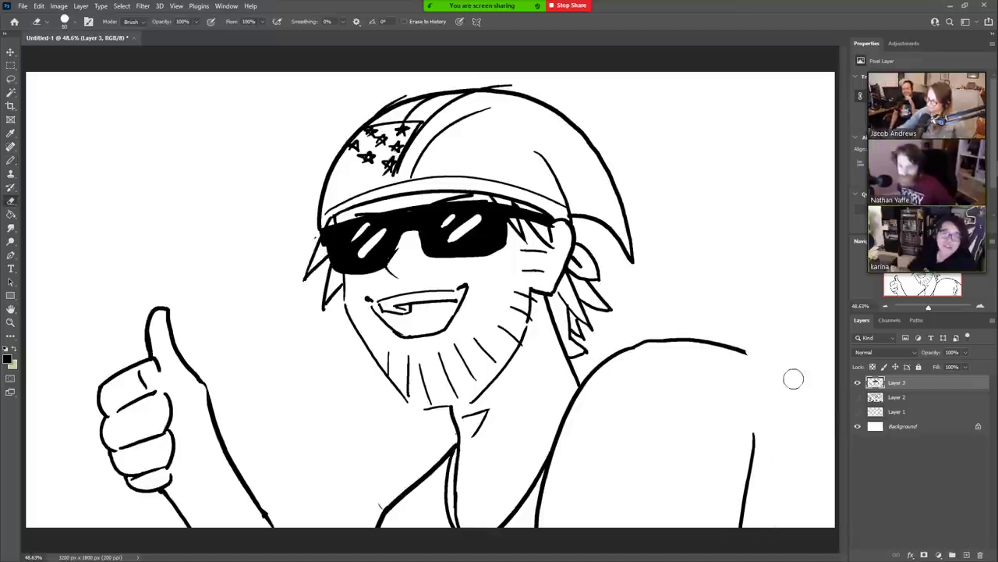
key("b")
mouse_move(603, 344)
left_mouse_down()
mouse_move(577, 359)
mouse_move(494, 525)
left_mouse_up()
key("e")
left_click_drag(730, 351, 530, 490)
left_click_drag(594, 379, 507, 510)
left_click_drag(598, 364, 659, 342)
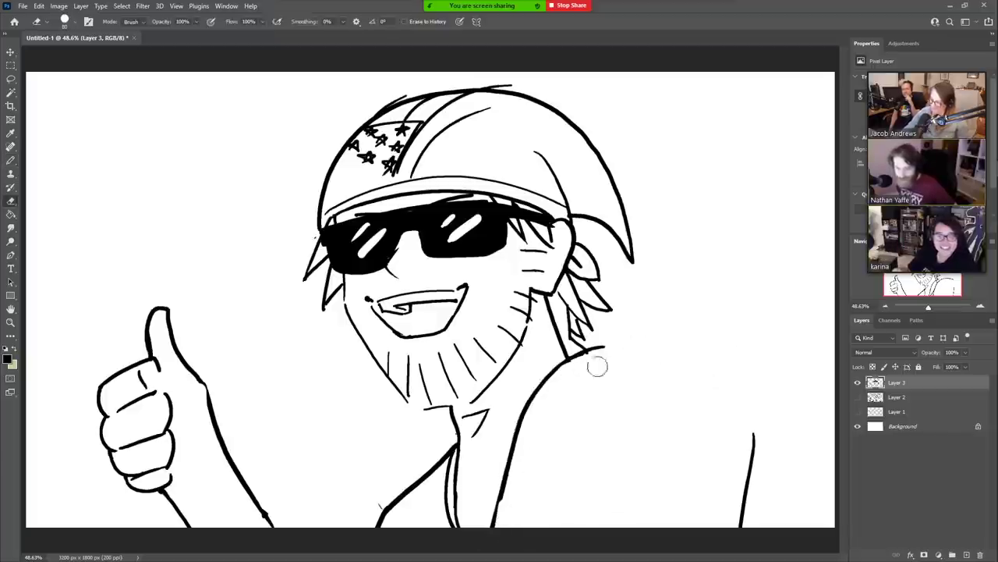
left_click_drag(750, 433, 741, 527)
- Draw the near arm's crease, the sloping back line from the neck, and a double tank-top armhole line around the shoulder
key("b")
left_click_drag(662, 449, 652, 526)
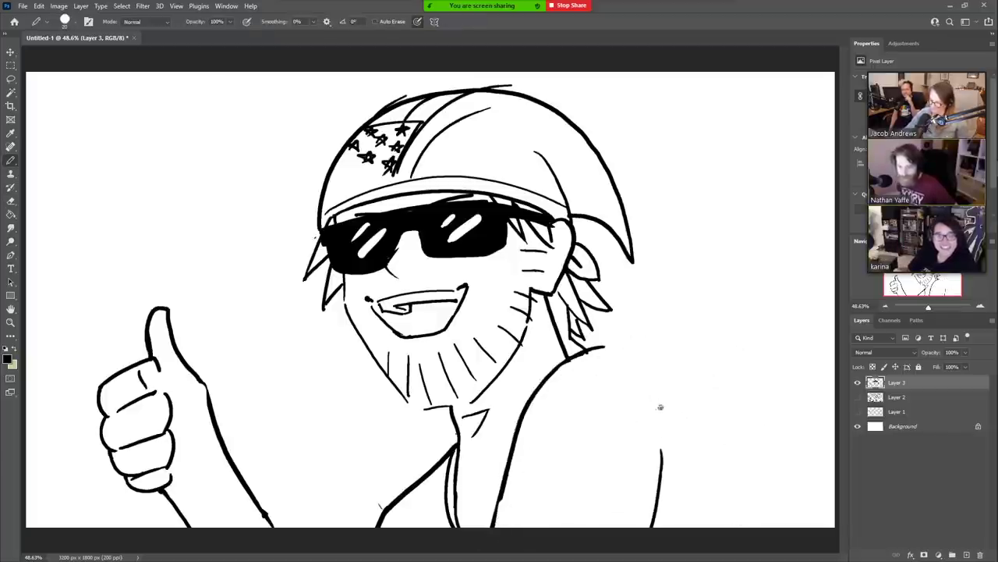
mouse_move(619, 351)
left_mouse_down()
mouse_move(678, 383)
mouse_move(773, 527)
left_mouse_up()
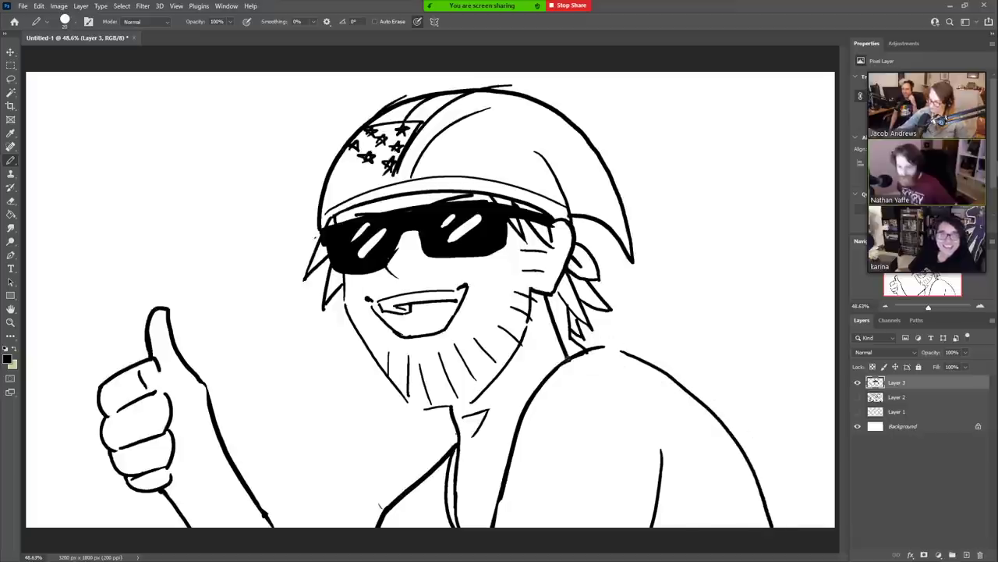
key("ctrl+z")
mouse_move(567, 359)
left_mouse_down()
mouse_move(614, 331)
mouse_move(741, 420)
mouse_move(806, 548)
left_mouse_up()
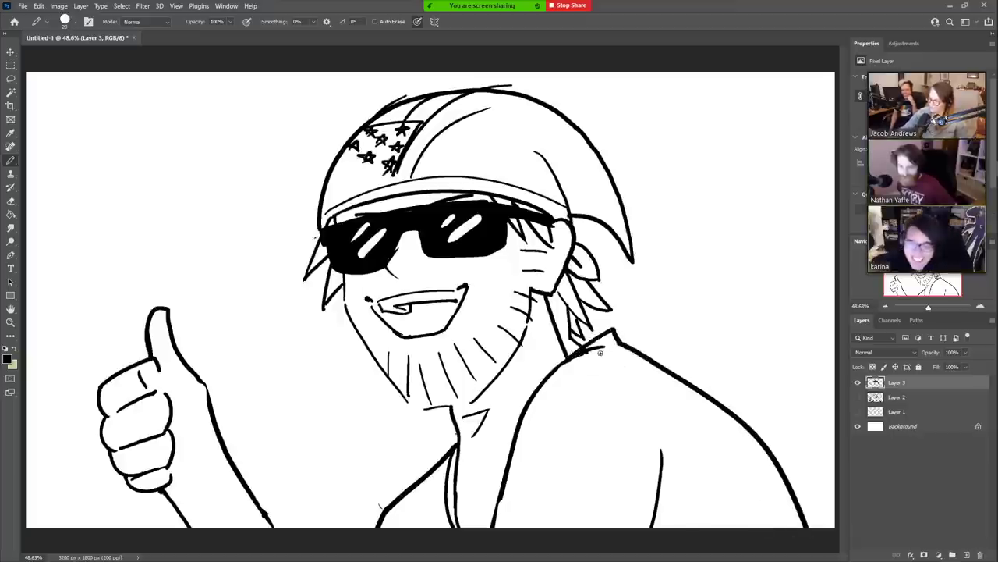
mouse_move(600, 353)
left_mouse_down()
mouse_move(624, 343)
mouse_move(684, 492)
mouse_move(677, 527)
left_mouse_up()
left_click_drag(613, 340, 692, 525)
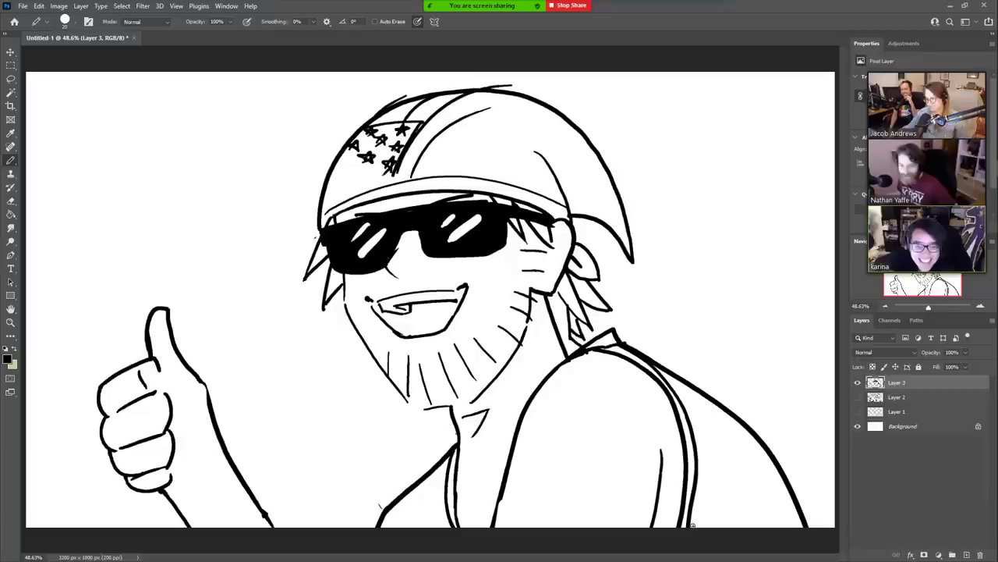
- Thicken and close the beard's outline along the jaw and chin, and erase the stray stroke ends above the bandana
left_click_drag(414, 406, 372, 349)
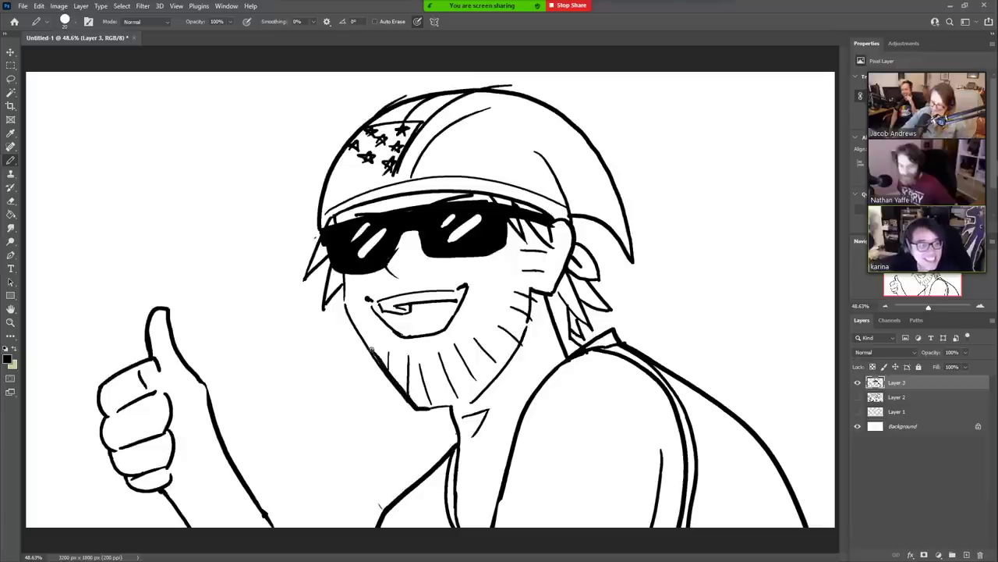
key("e")
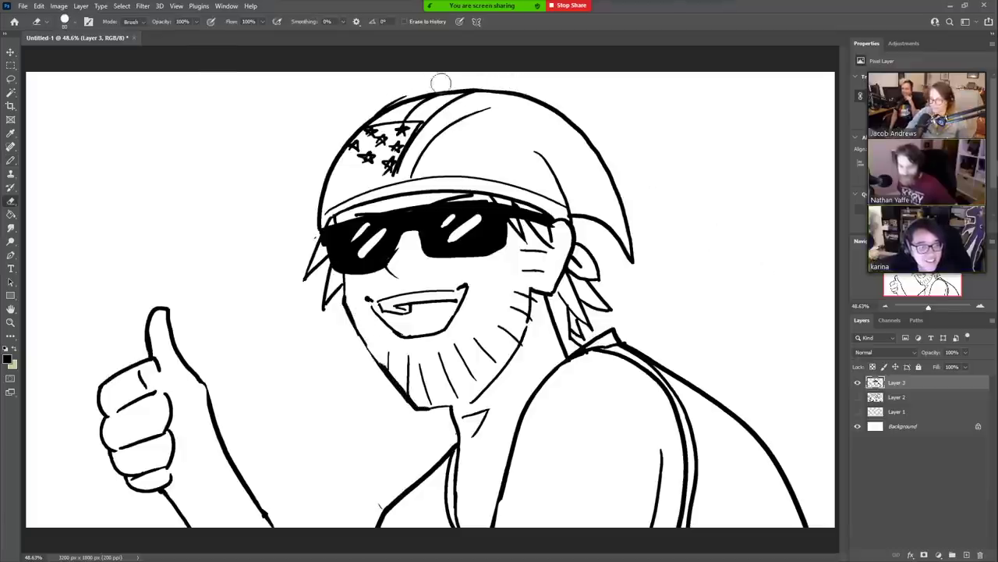
- Select the blank background around the man with the Magic Wand and invert the selection to cover the figure
key("w")
left_click(648, 474)
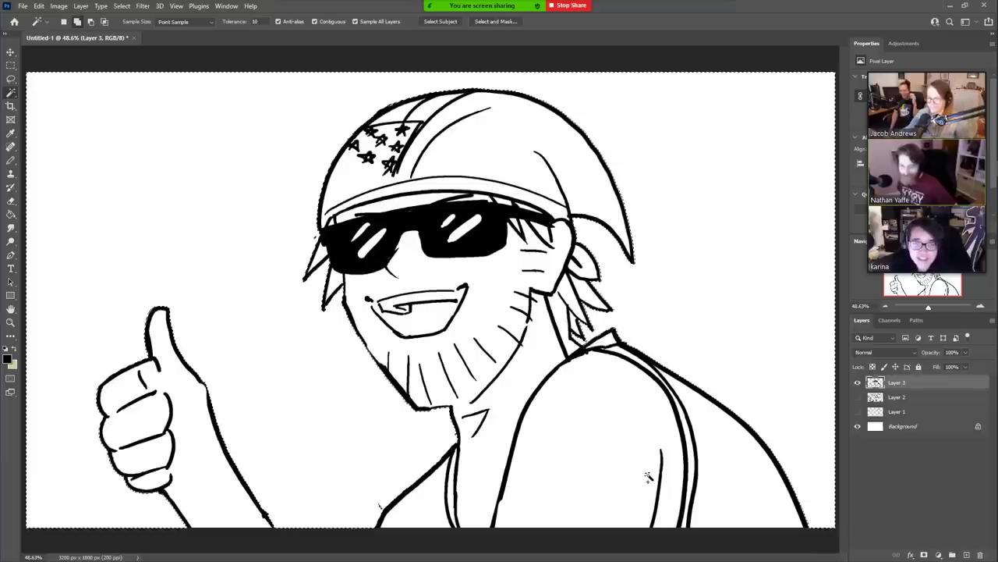
key("ctrl+d")
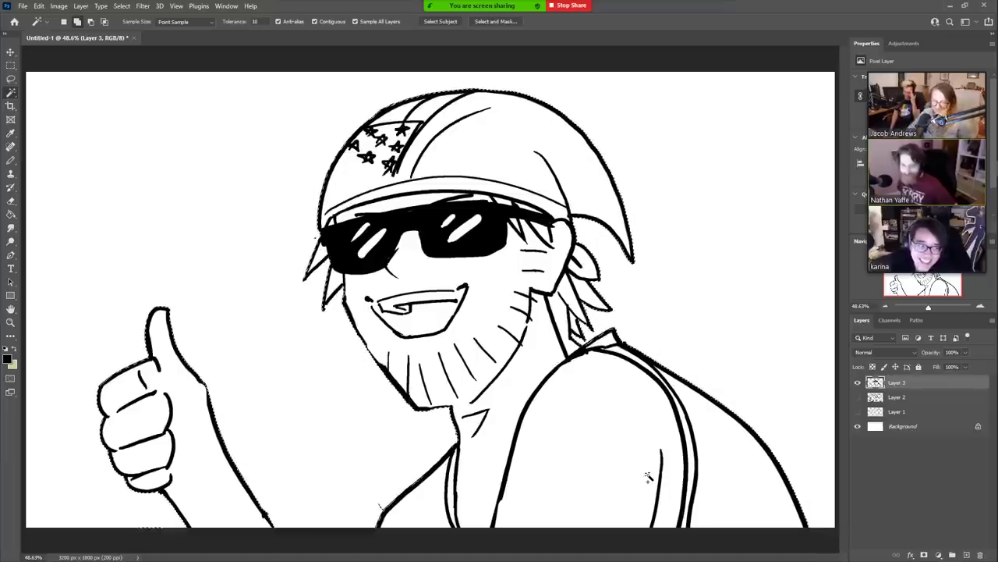
- Fill the selected figure with light blue #93c0da on a new layer placed directly beneath the line art
key("x")
key("i")
left_click(10, 359)
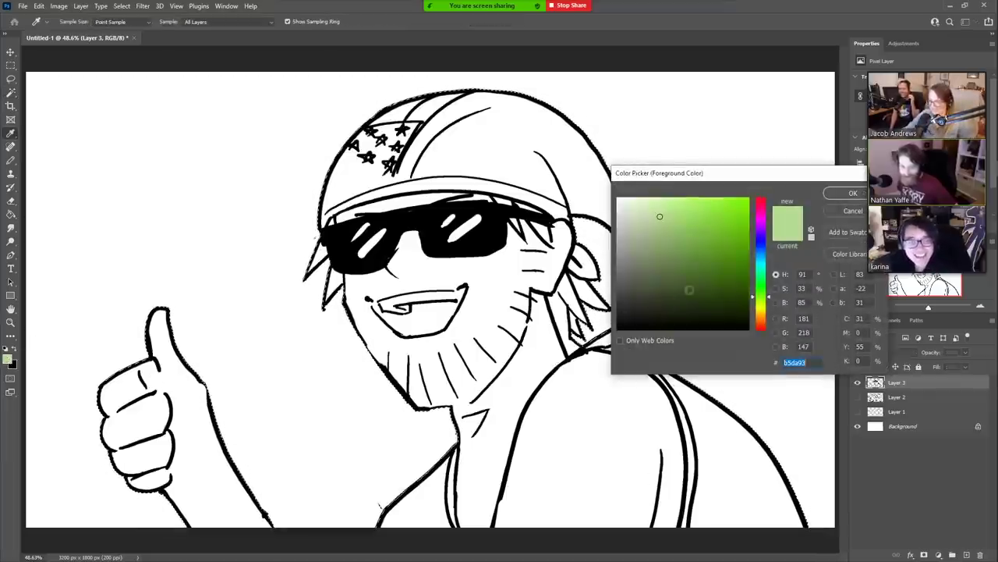
type("93c0da")
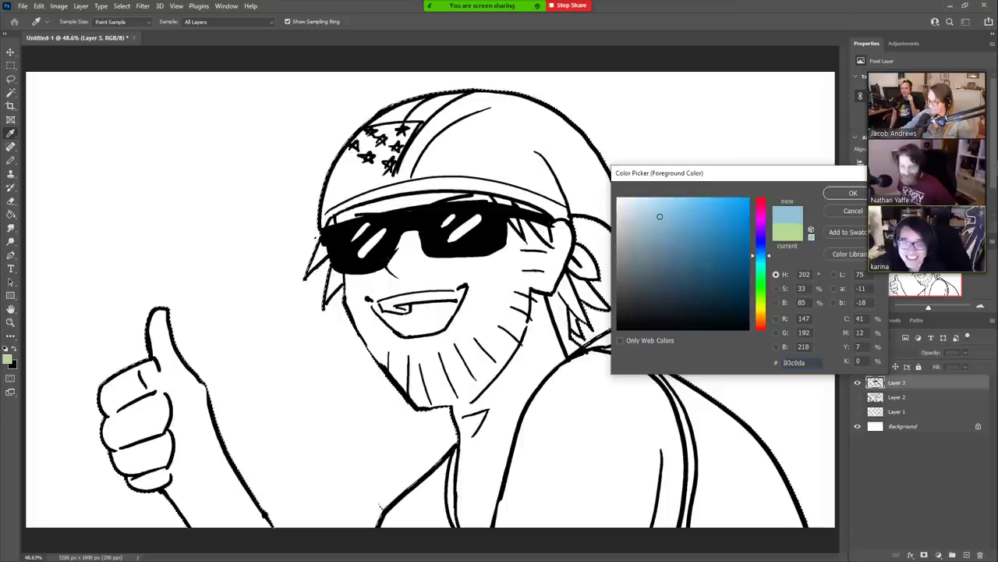
left_click(849, 194)
key("g")
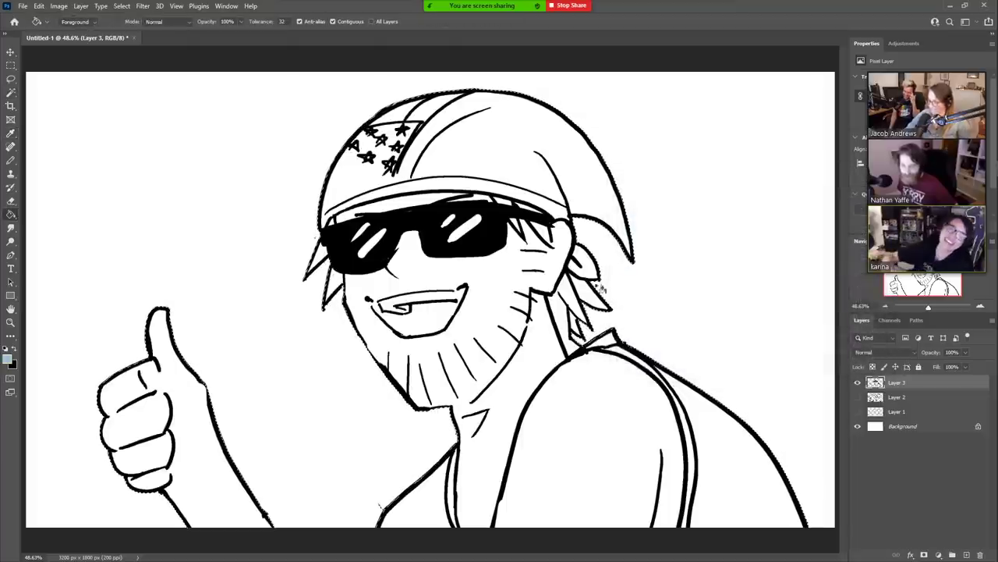
left_click(928, 397)
left_click(967, 555)
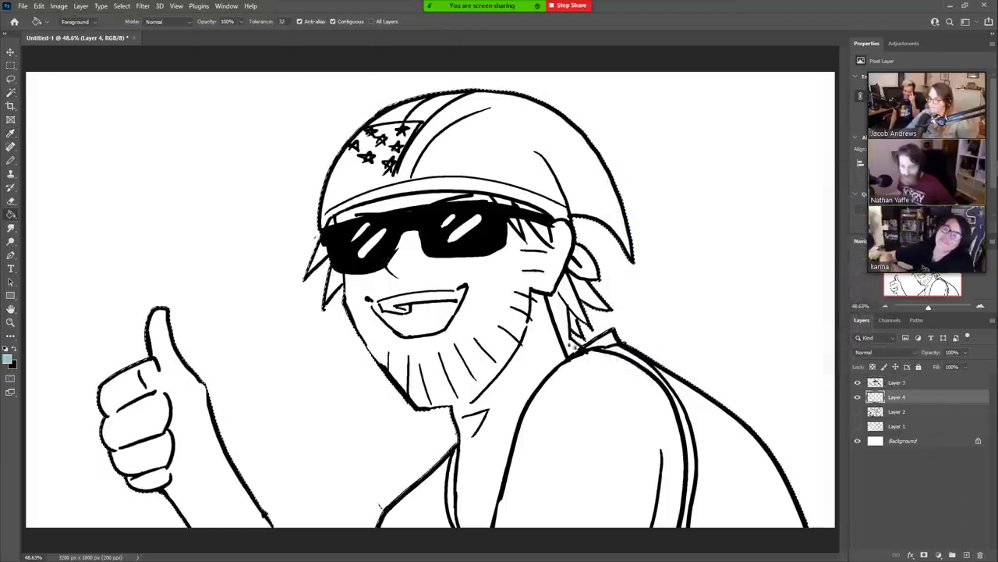
left_click(528, 320)
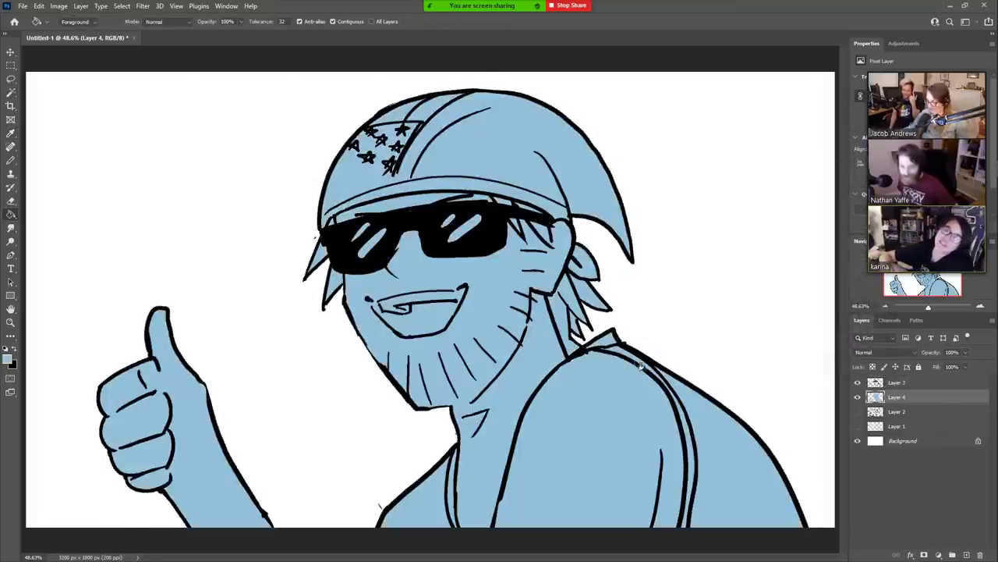
- Paste the American flag photo beneath the figure's fill layer and enlarge and reposition it to cover the whole canvas
left_click(925, 411)
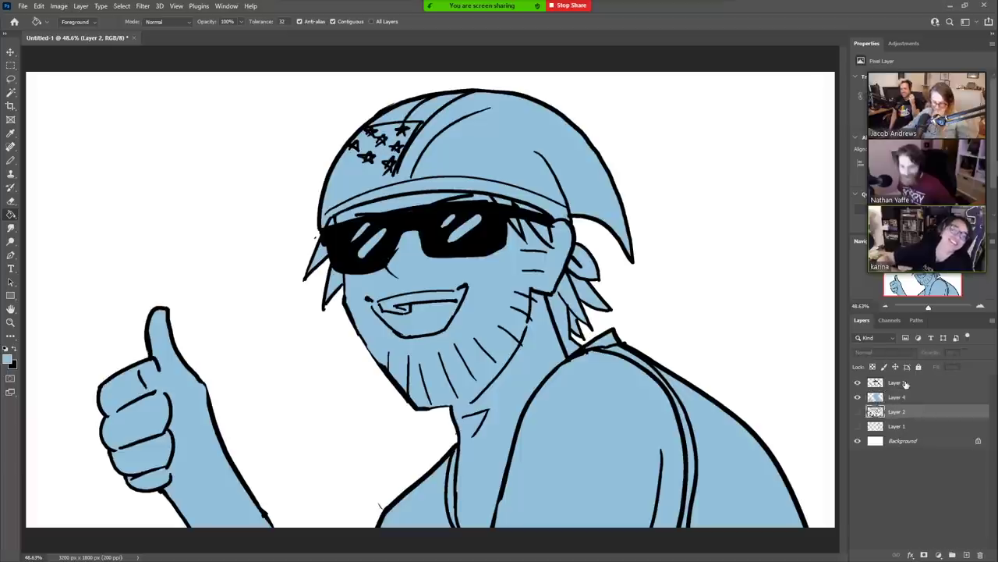
key("ctrl+j")
left_click(10, 51)
left_click_drag(495, 256, 819, 41)
left_click_drag(366, 342, 26, 544)
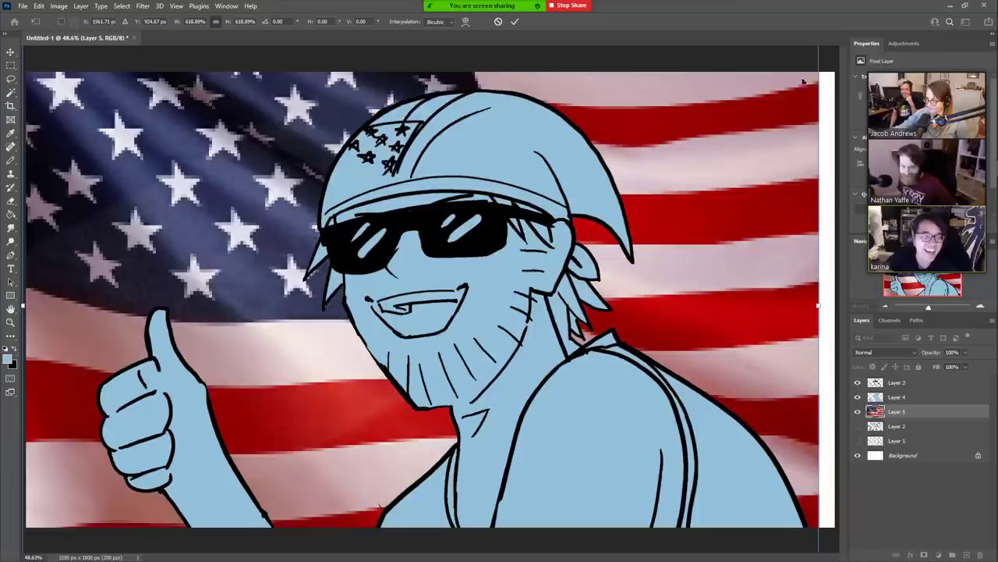
left_click_drag(664, 307, 702, 244)
left_click_drag(54, 538, 26, 546)
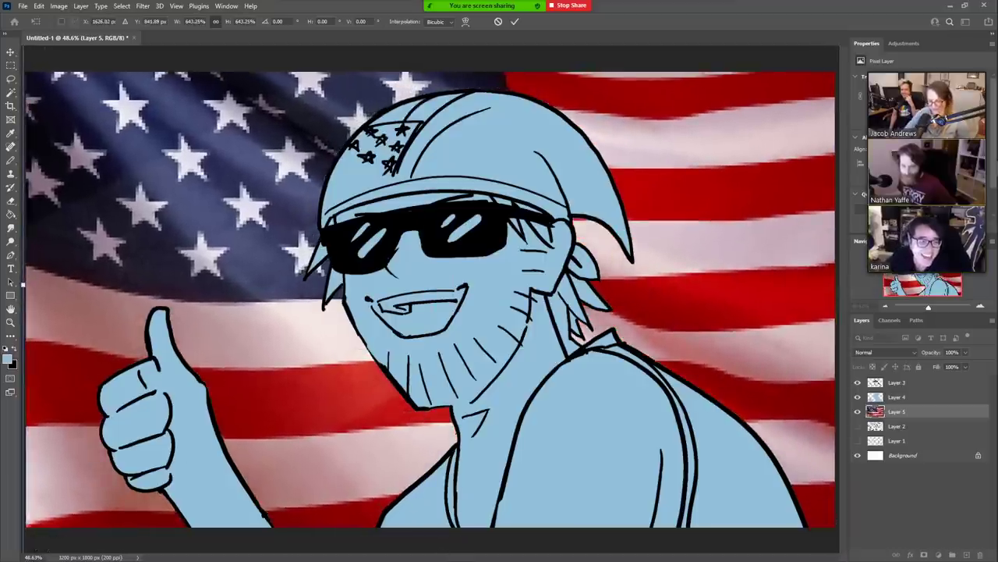
key("Return")
- Group the line art and figure fill layers, and set the group's opacity to 70%
left_click(924, 397)
left_click(918, 383, "shift")
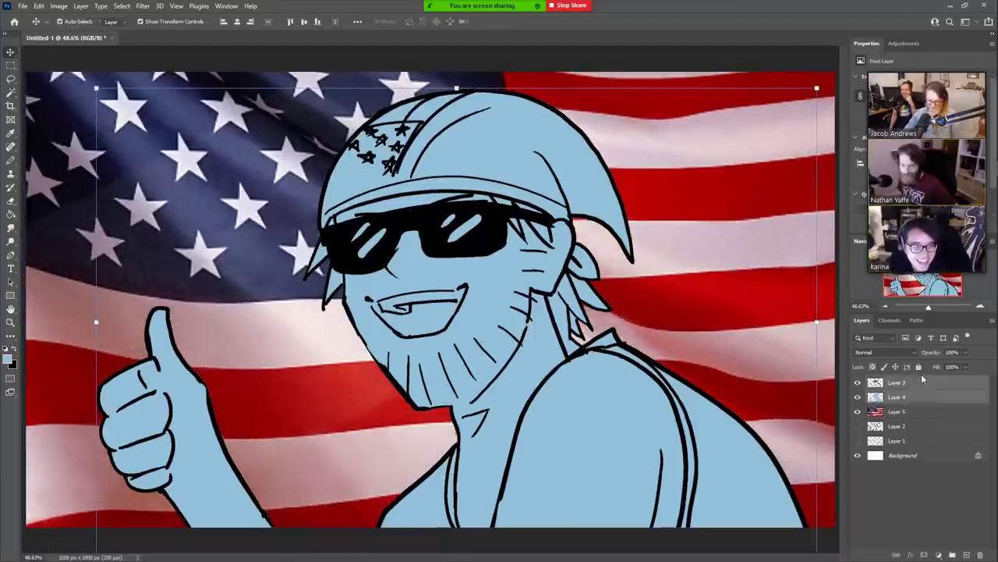
key("ctrl+g")
left_click_drag(933, 355, 913, 357)
- Recolor the figure's flat fill on Layer 4 to white, including the raised forearm
left_click(869, 382)
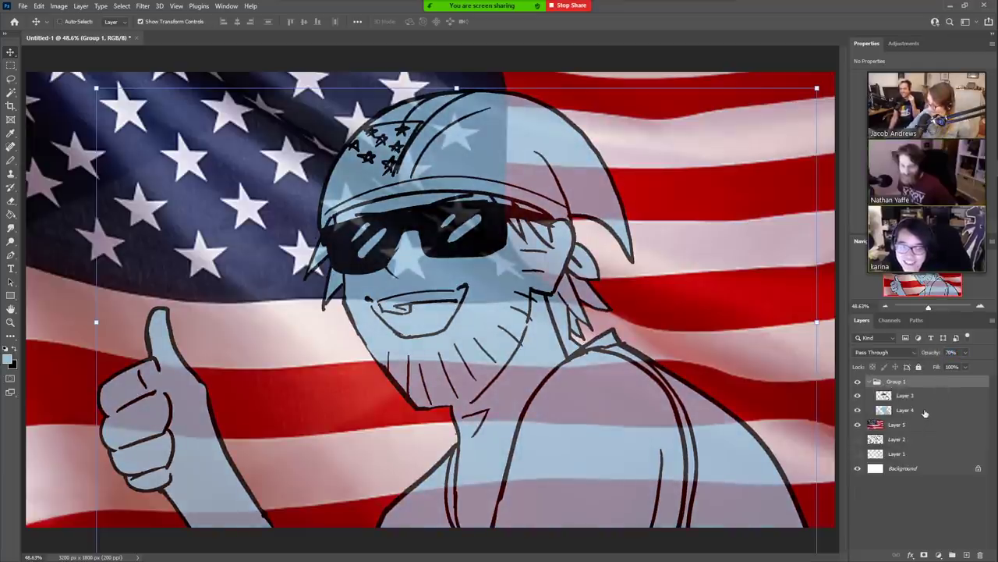
left_click(926, 413)
key("d")
key("x")
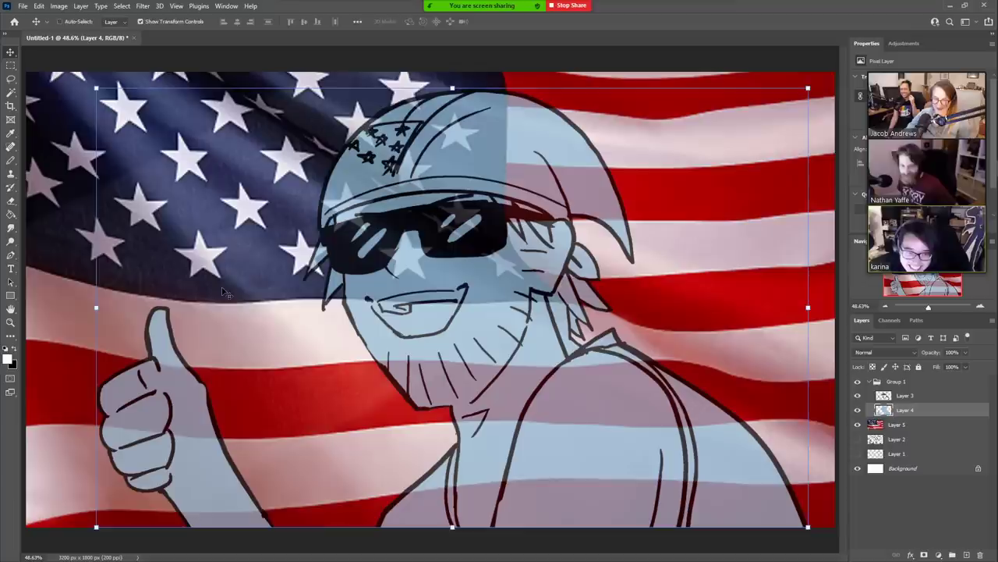
key("g")
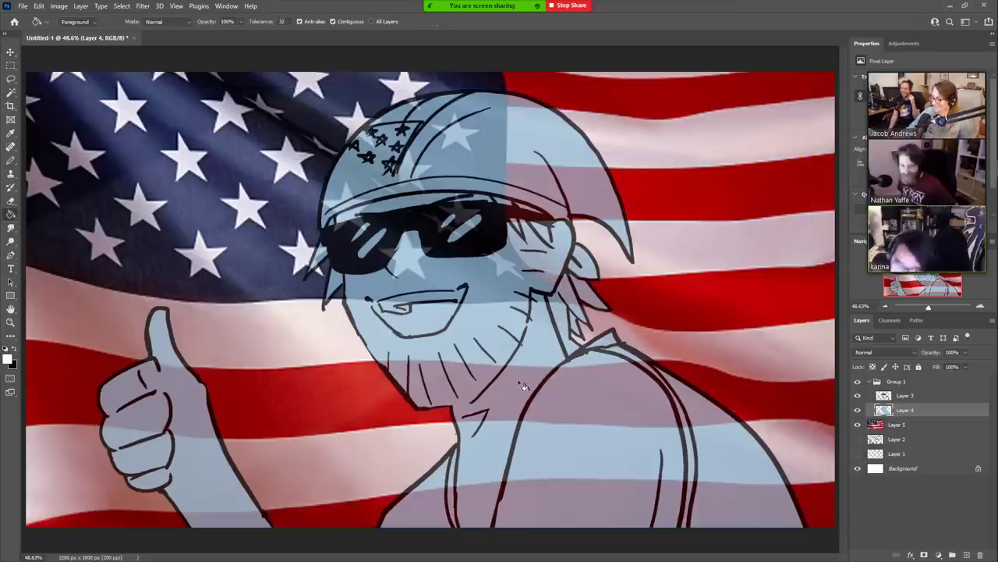
left_click(537, 383)
left_click(212, 474)
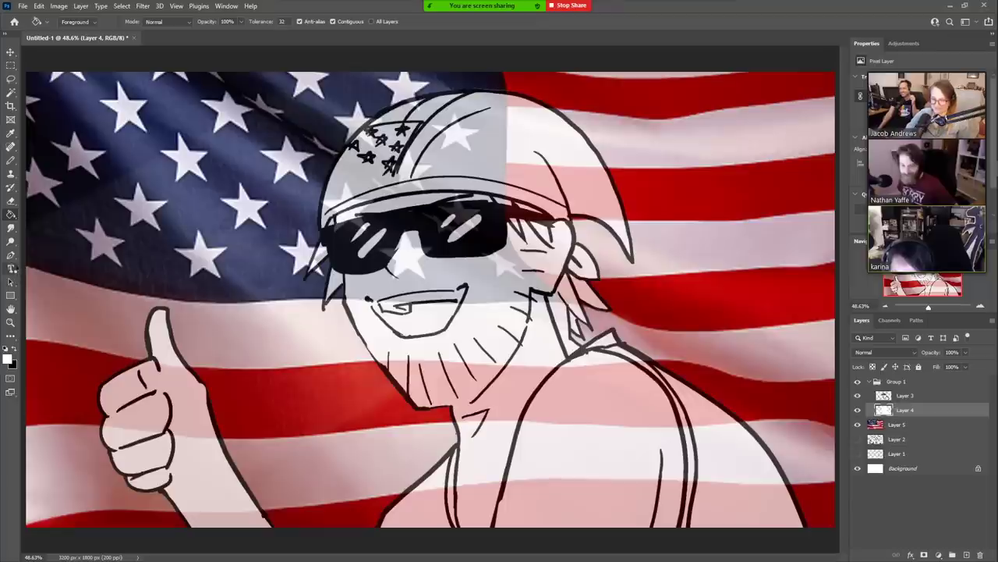
- Add the yellow text "RIP bandit keith" across the upper canvas and place its layer above the figure group
left_click(10, 268)
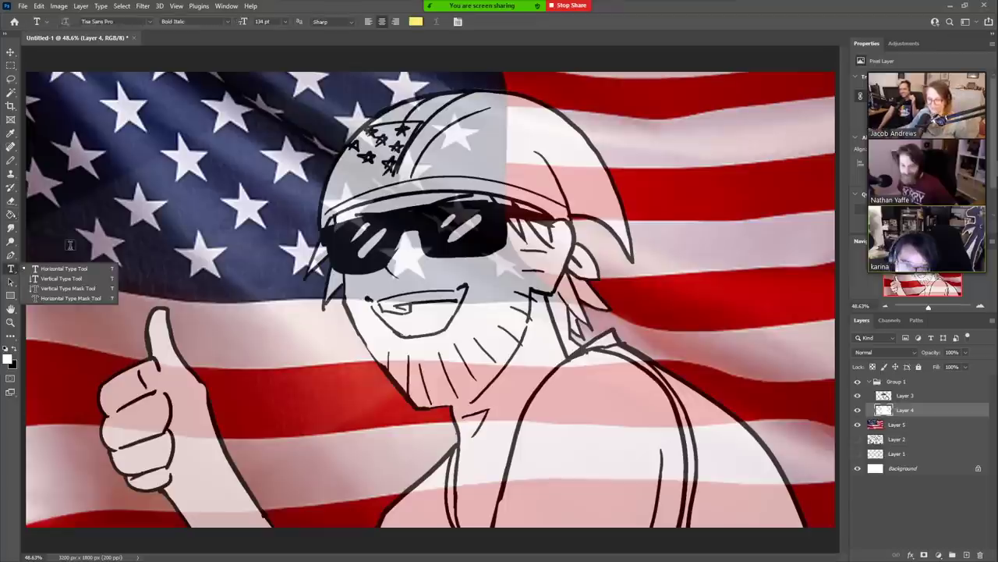
left_click_drag(127, 109, 784, 247)
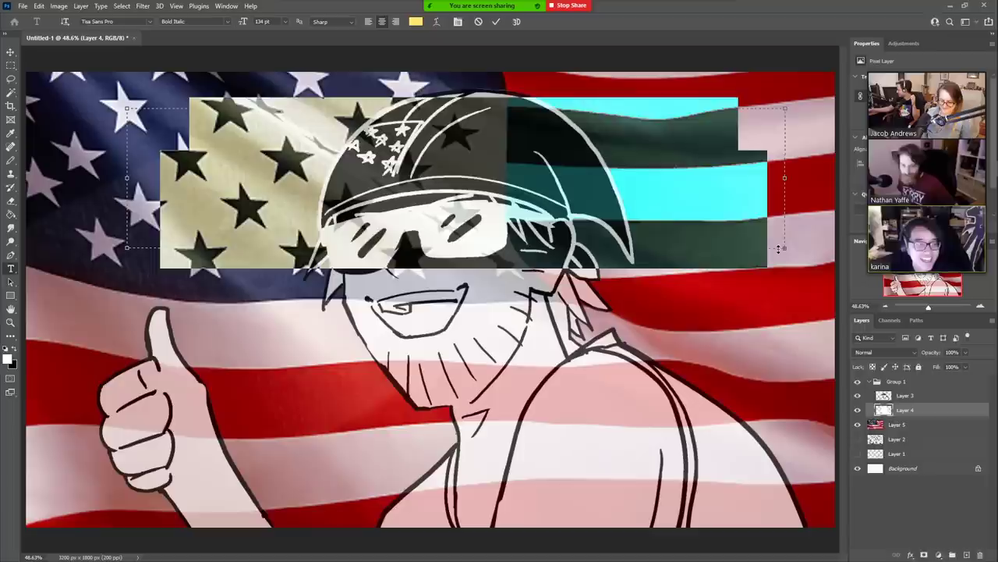
type("RIP bandit keith")
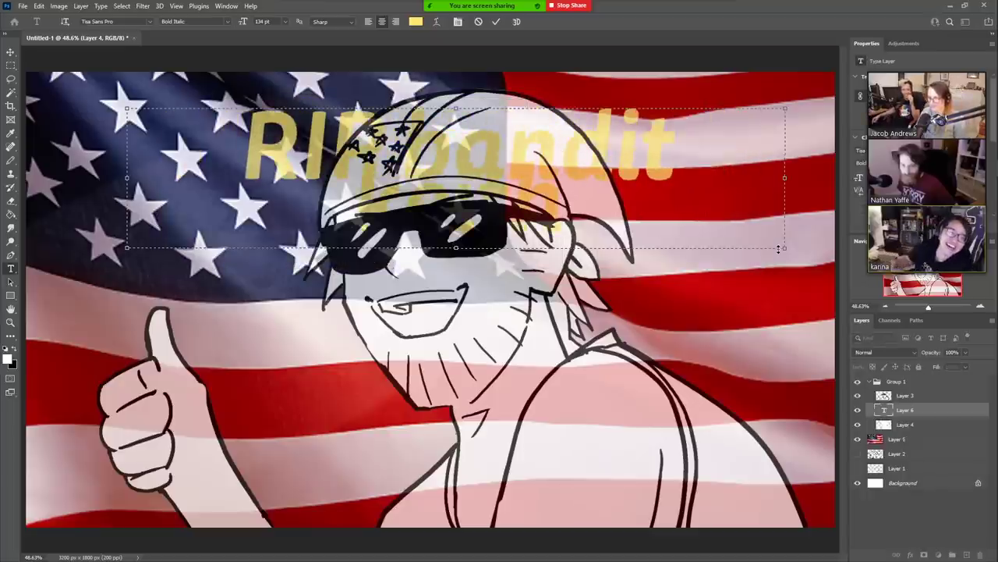
key("ctrl+a")
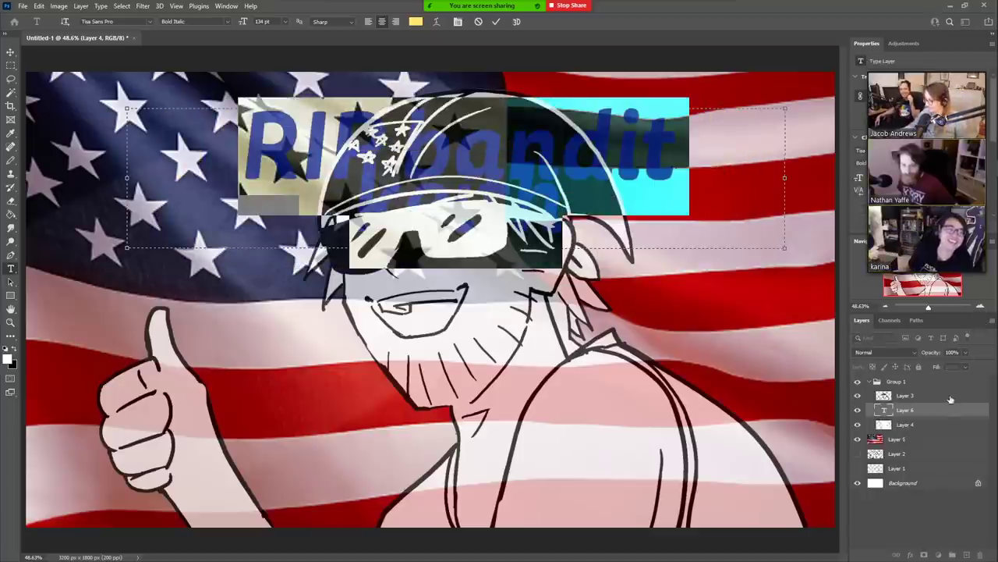
left_click_drag(946, 410, 942, 375)
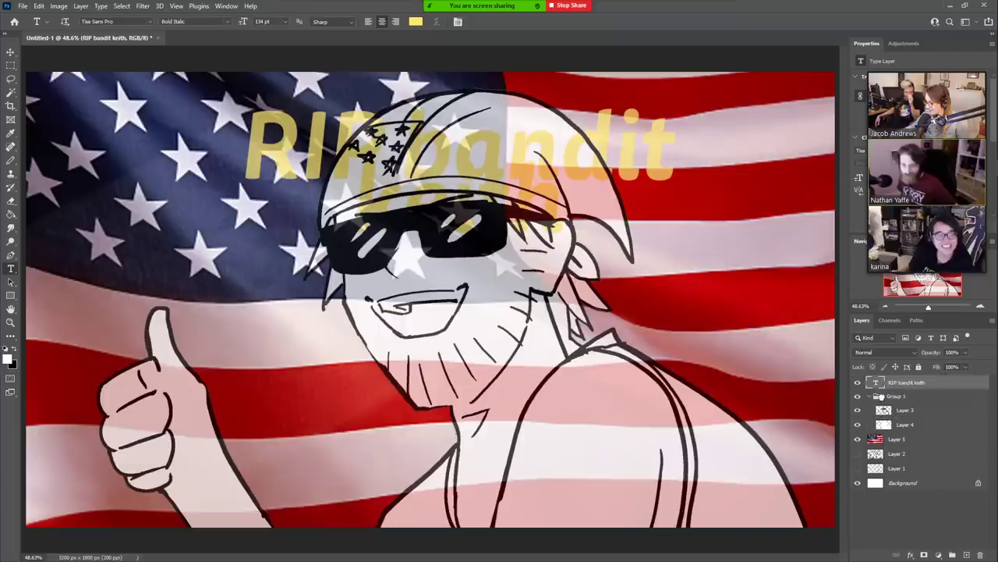
left_click(869, 396)
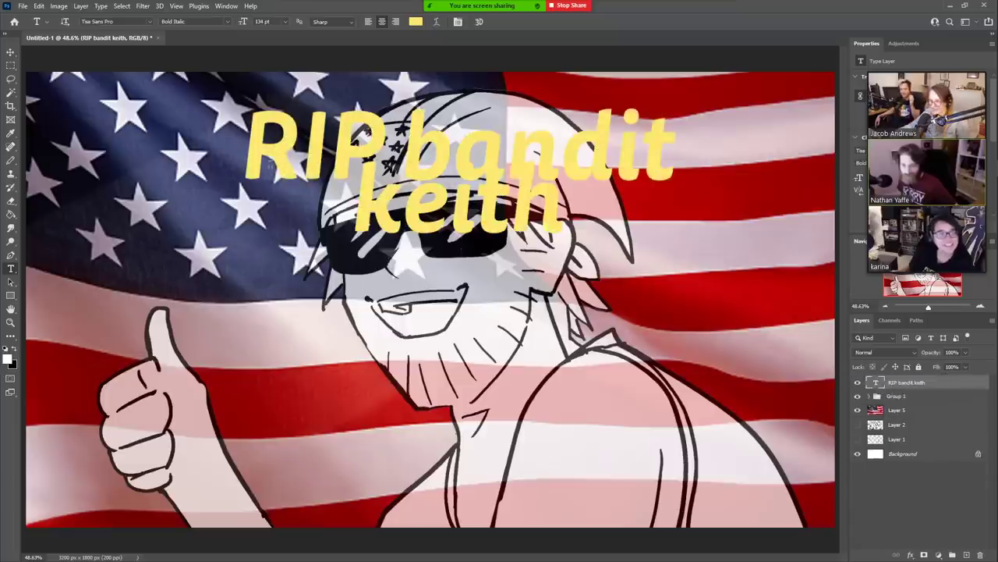
- Give the title text an 18 px black outside stroke and move the title slightly higher on the canvas
double_click(936, 382)
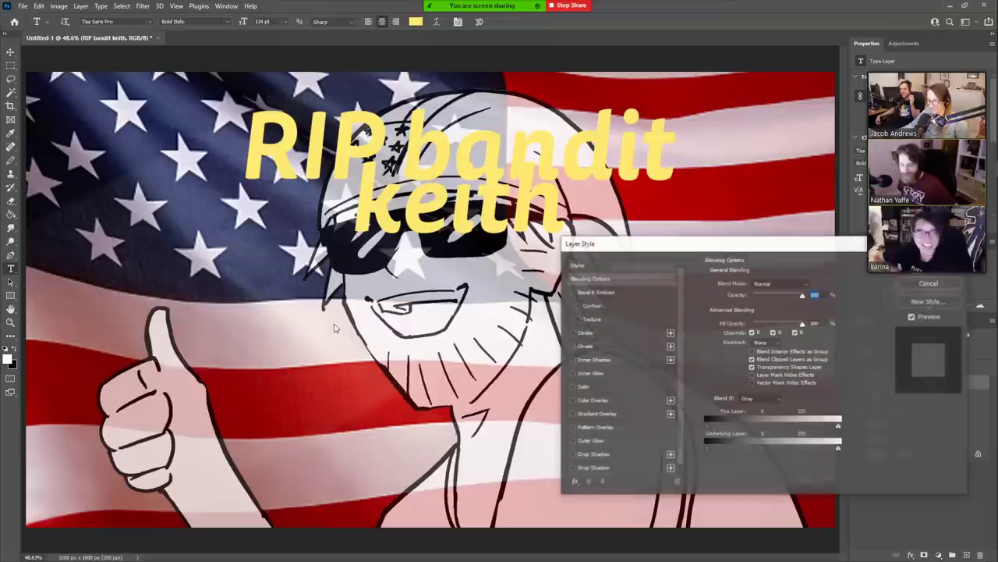
left_click(595, 331)
left_click_drag(736, 253, 453, 254)
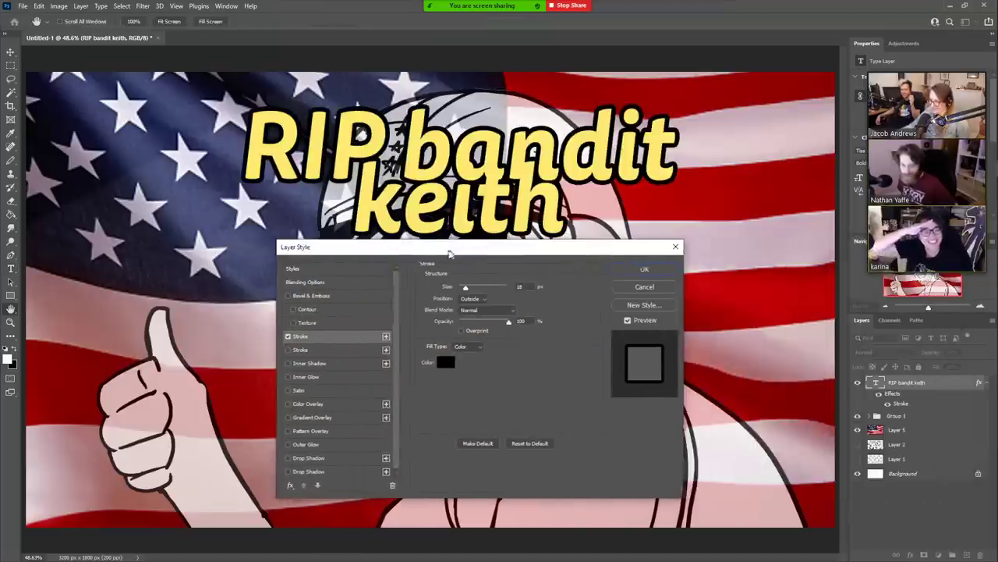
left_click(652, 270)
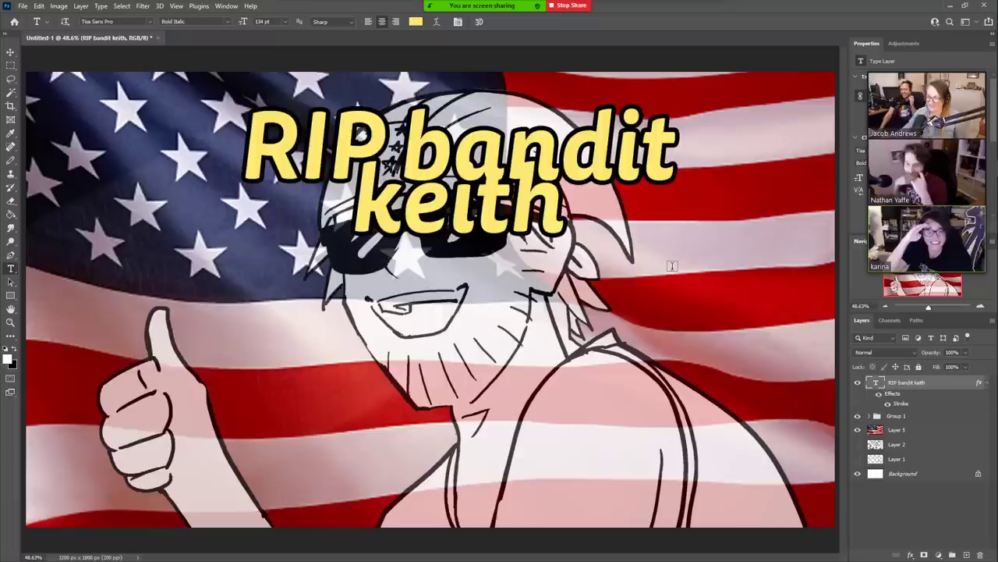
key("v")
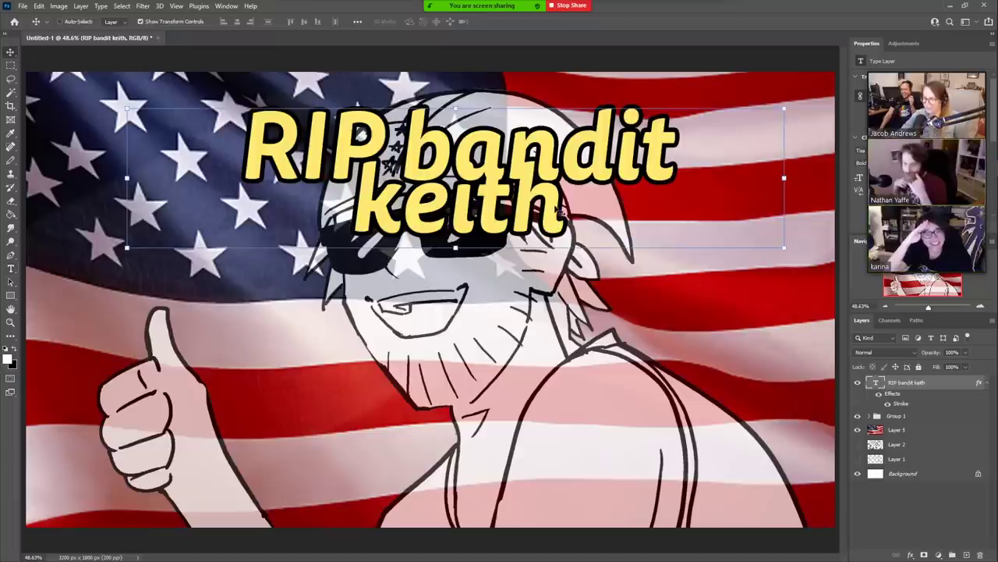
left_click_drag(561, 212, 563, 191)
- Collapse the title's effects list and group the title, the figure group and the flag layer together
key("b")
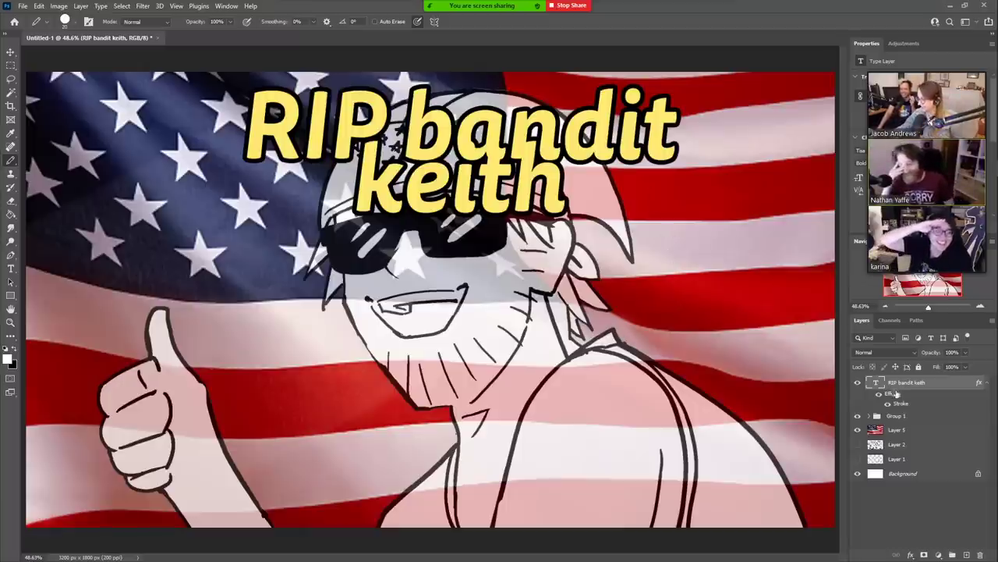
left_click(986, 384)
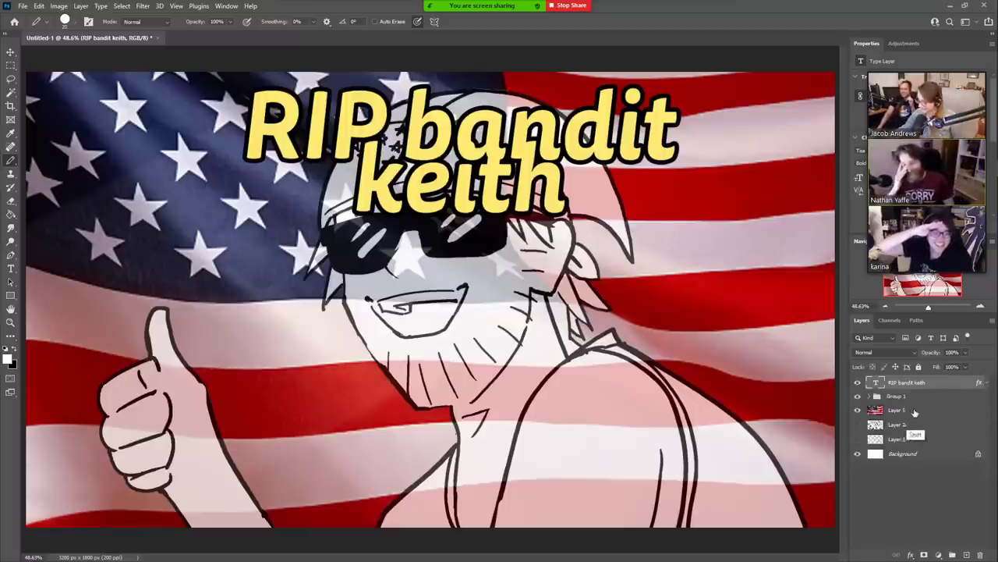
left_click(914, 412, "shift")
key("ctrl+g")
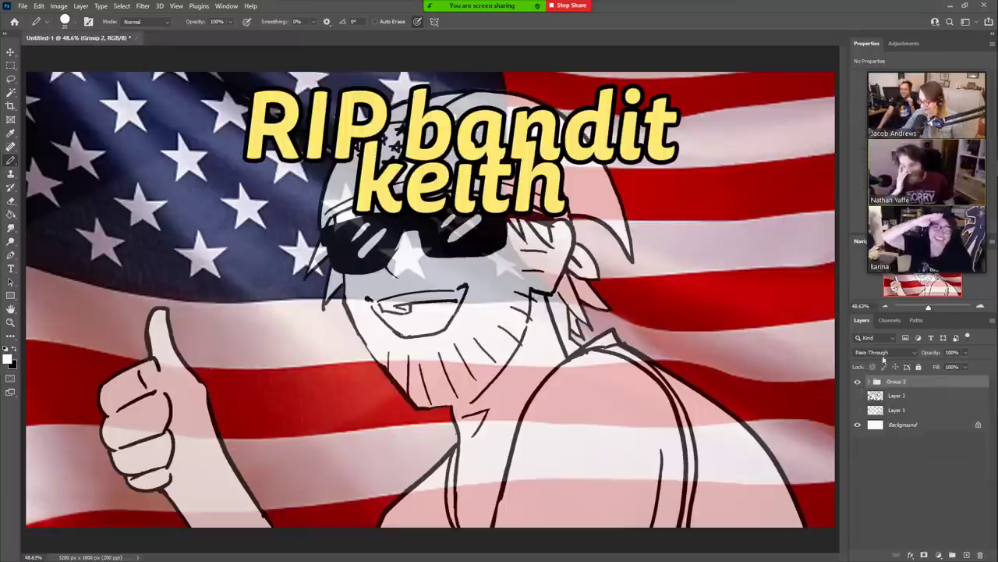
- On a new top layer, draw a small black curved head outline between the raised forearm and chest, and erase the angled stroke beside it
left_click(966, 554)
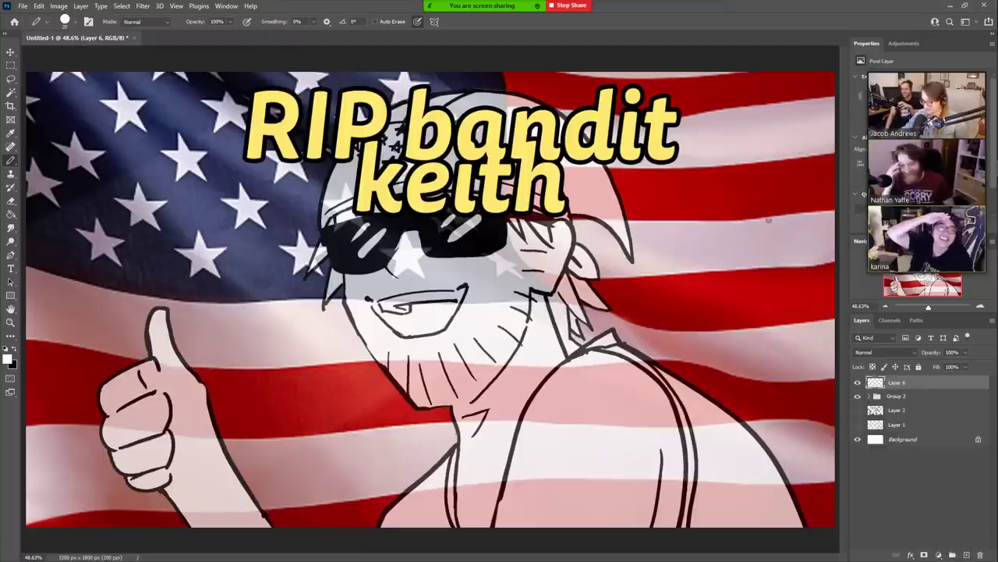
key("x")
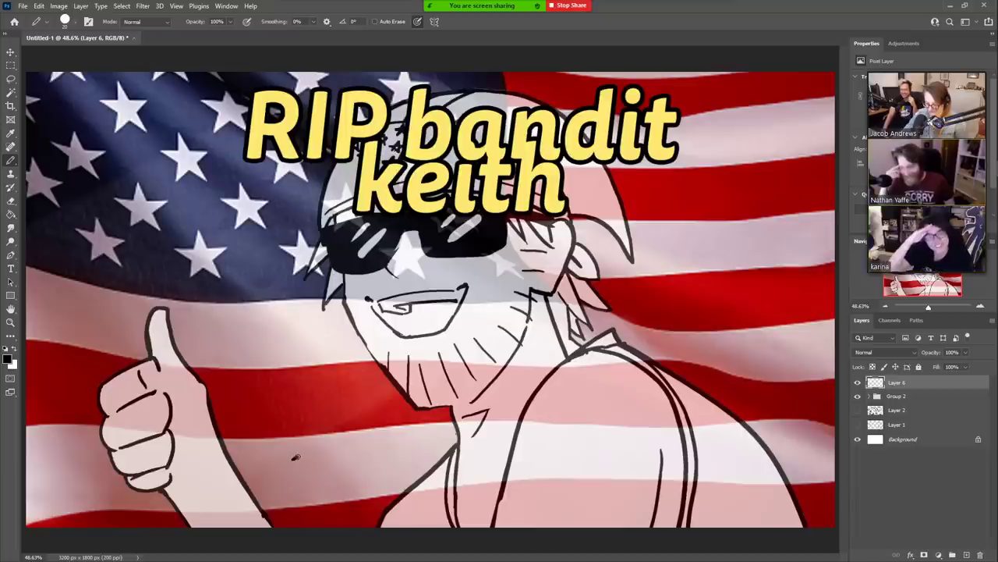
mouse_move(295, 458)
left_mouse_down()
mouse_move(318, 464)
mouse_move(326, 489)
left_mouse_up()
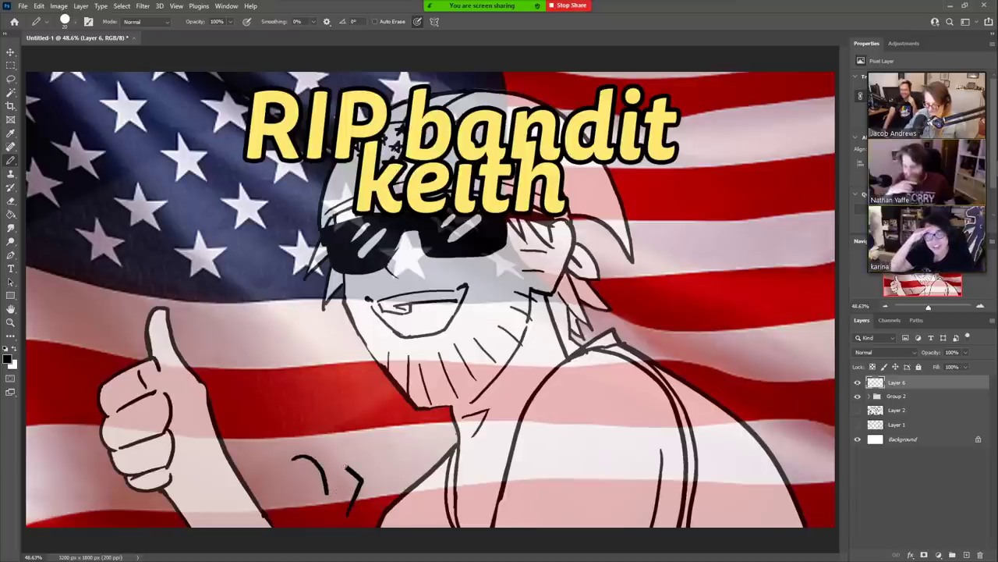
key("e")
left_click_drag(357, 503, 348, 508)
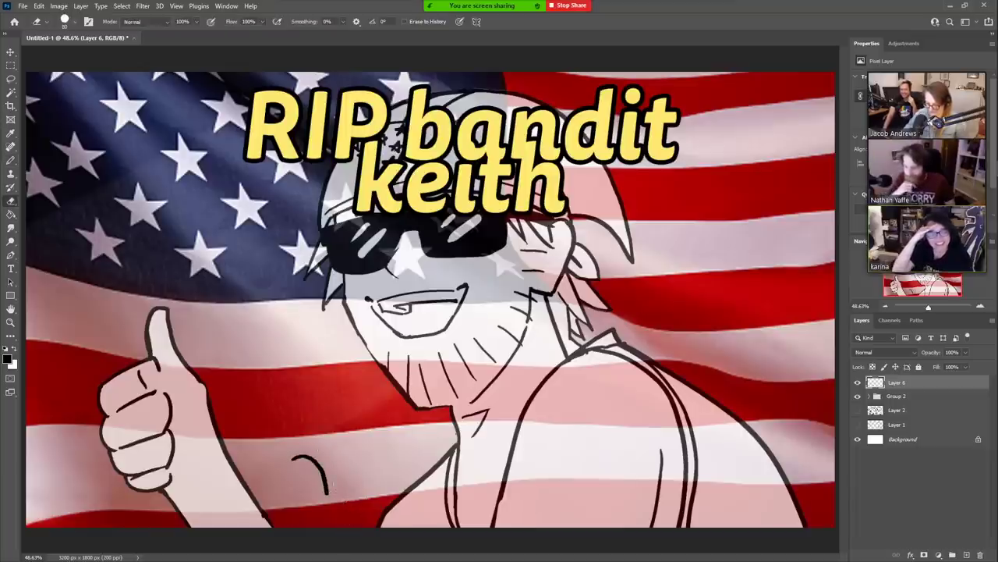
- Draw the small figure's eyes, mouth and chin, and a jagged hand shape at the top of the head
key("b")
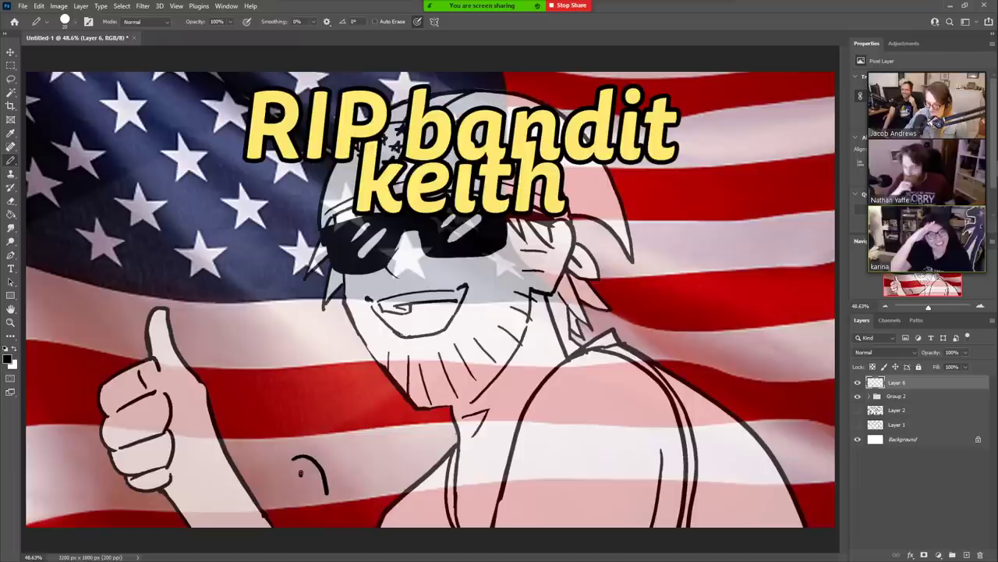
left_click(315, 470)
left_click(297, 483)
mouse_move(297, 487)
left_mouse_down()
mouse_move(320, 482)
mouse_move(317, 501)
left_mouse_up()
mouse_move(308, 455)
left_mouse_down()
mouse_move(284, 473)
mouse_move(296, 460)
mouse_move(302, 497)
mouse_move(313, 499)
mouse_move(302, 478)
left_mouse_up()
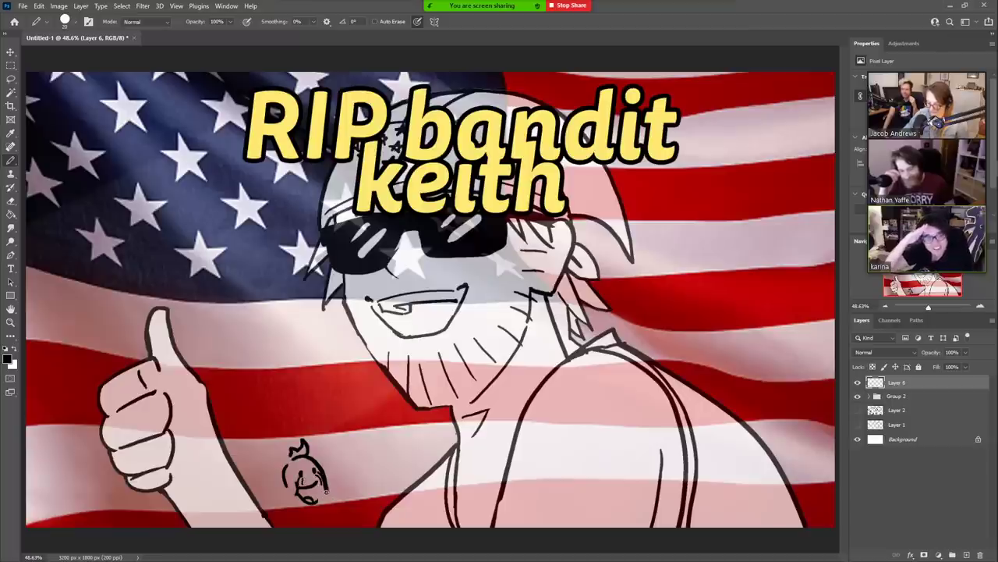
- Draw the small figure's bent saluting arm reaching the forehead, and add the hair and body lines below the head
mouse_move(327, 489)
left_mouse_down()
mouse_move(320, 517)
mouse_move(301, 501)
mouse_move(351, 510)
mouse_move(361, 474)
mouse_move(334, 455)
mouse_move(359, 475)
left_mouse_up()
key("e")
key("b")
mouse_move(306, 451)
left_mouse_down()
mouse_move(293, 446)
mouse_move(348, 484)
mouse_move(334, 518)
left_mouse_up()
key("e")
key("b")
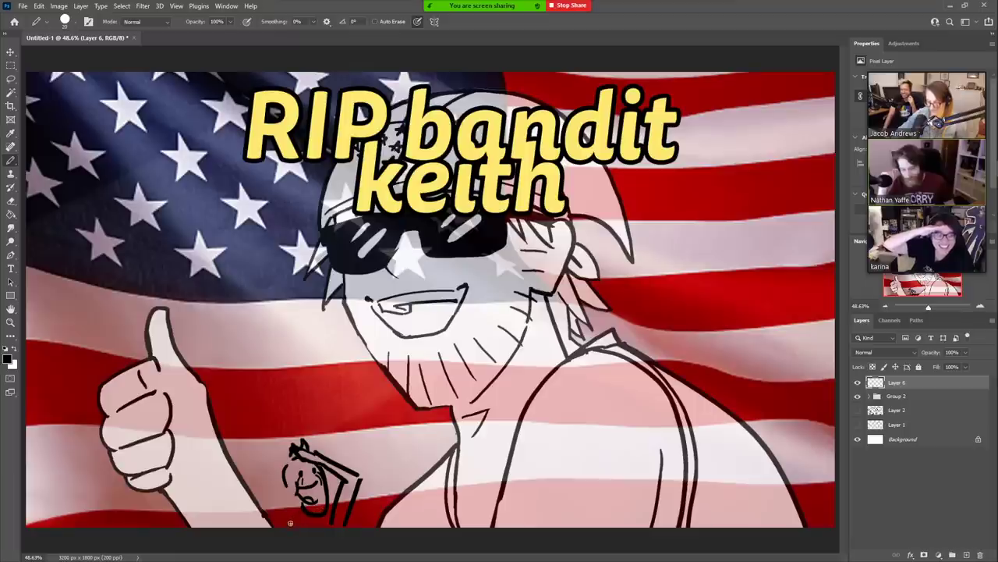
mouse_move(286, 487)
left_mouse_down()
mouse_move(296, 526)
mouse_move(324, 525)
left_mouse_up()
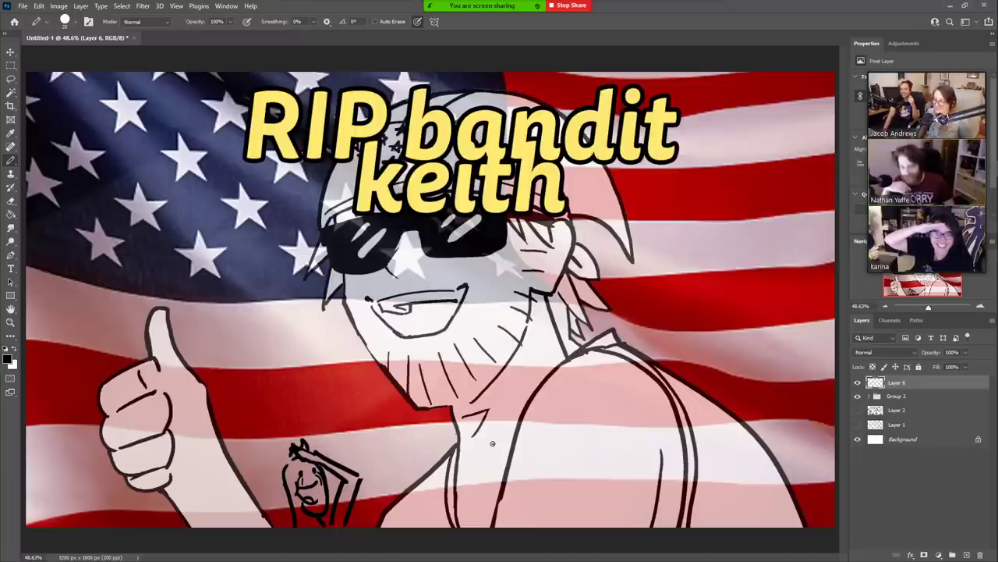
key("z")
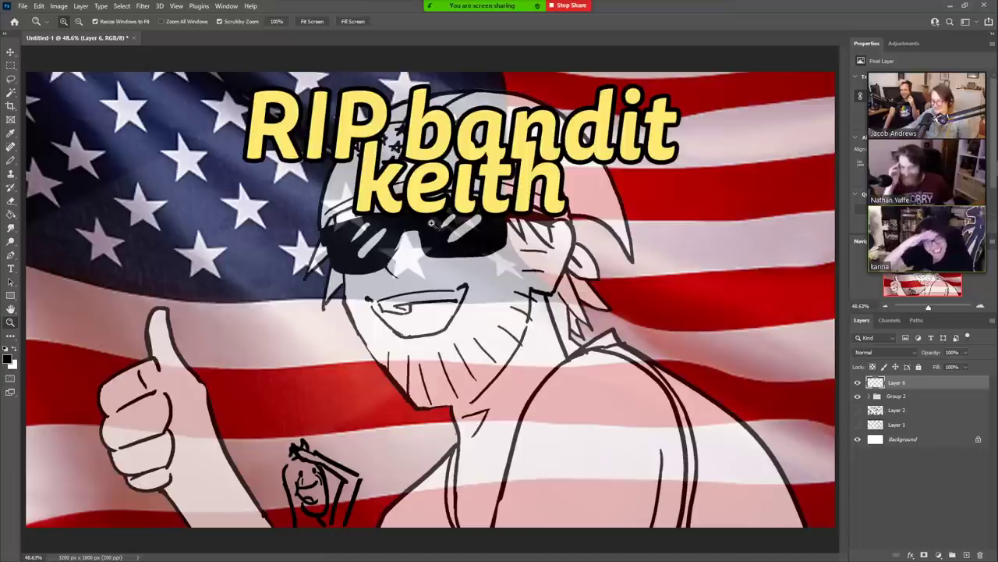
- Examine the whole flag memorial cartoon with the small saluting figure, cycling through the screen modes
left_click_drag(431, 217, 432, 226)
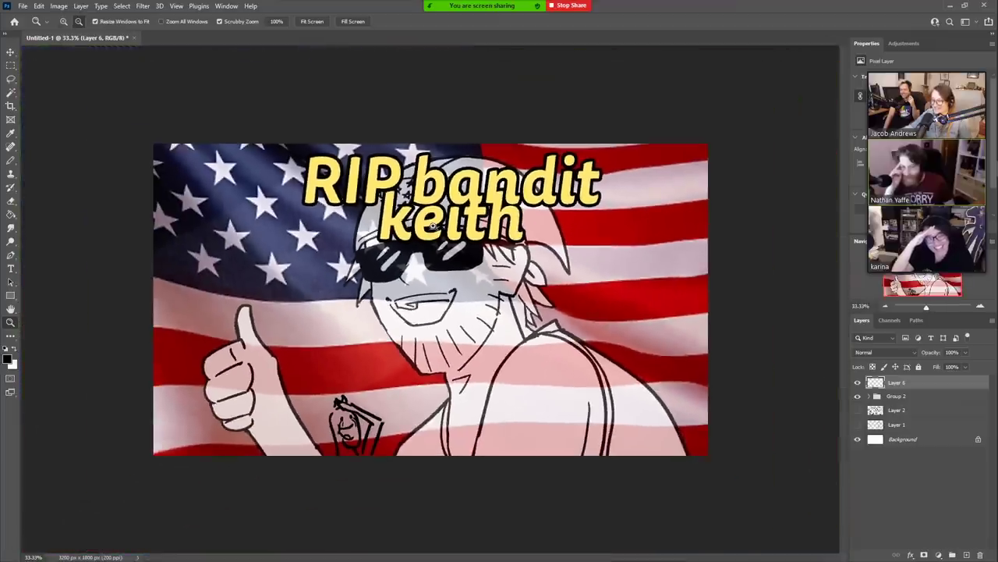
left_click(433, 226)
key("f")
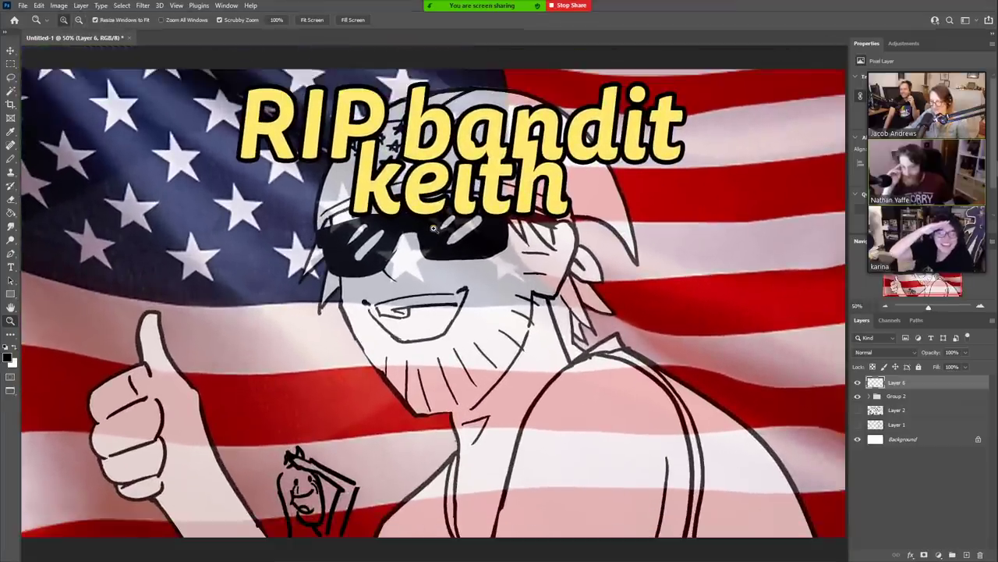
key("f")
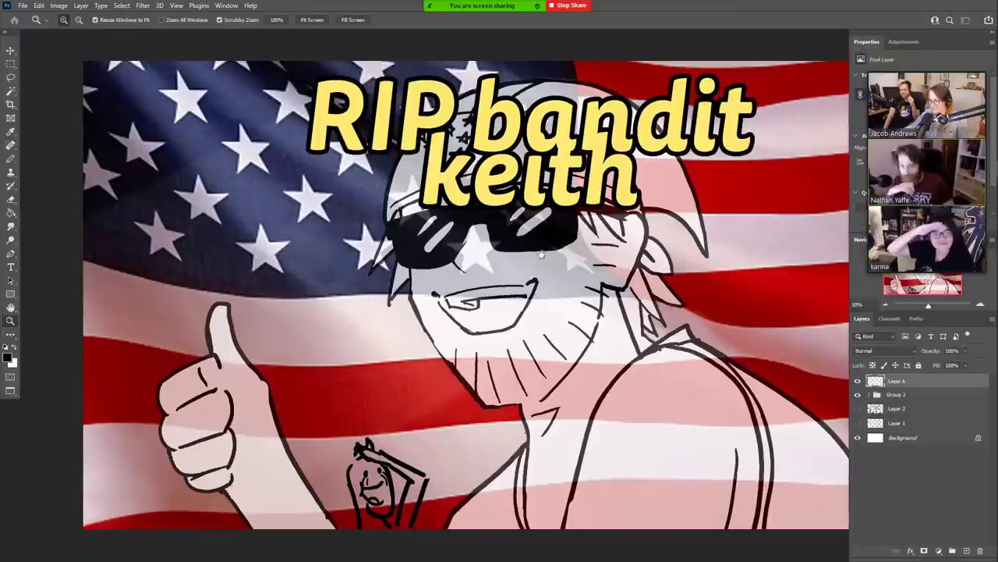
left_click_drag(541, 253, 476, 242)
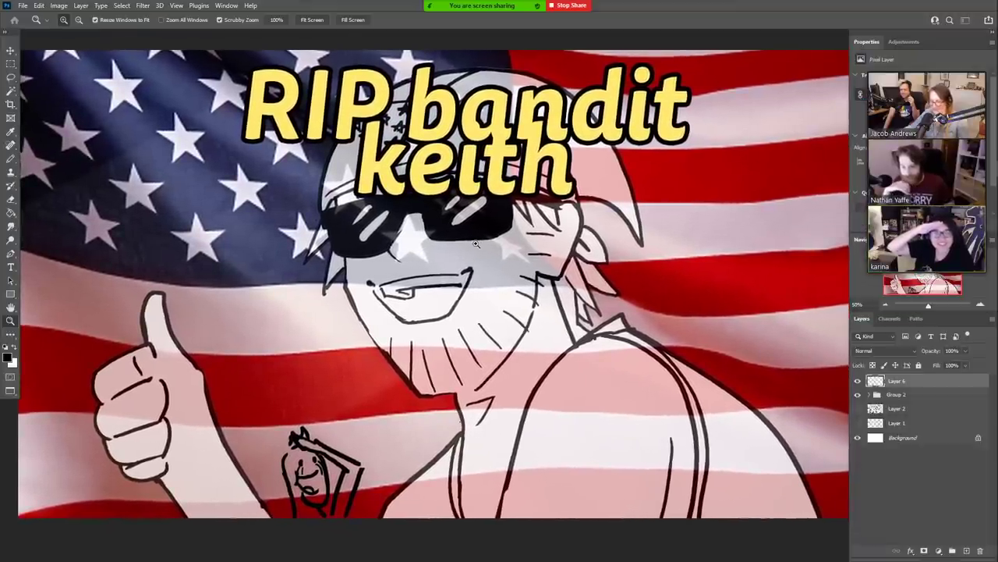
key("f")
key("f")
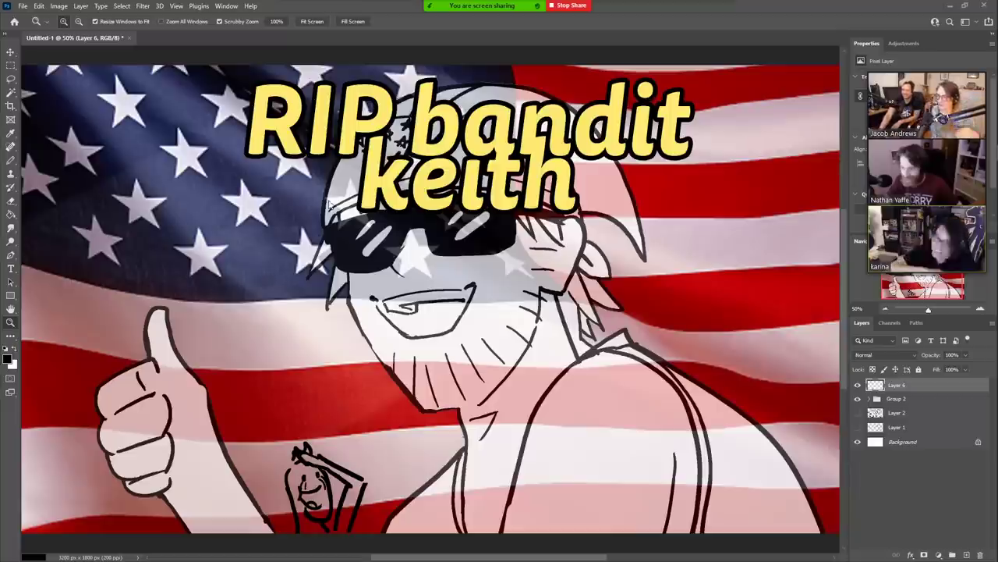
- Stop sharing the screen in the Zoom meeting
left_click(571, 6)
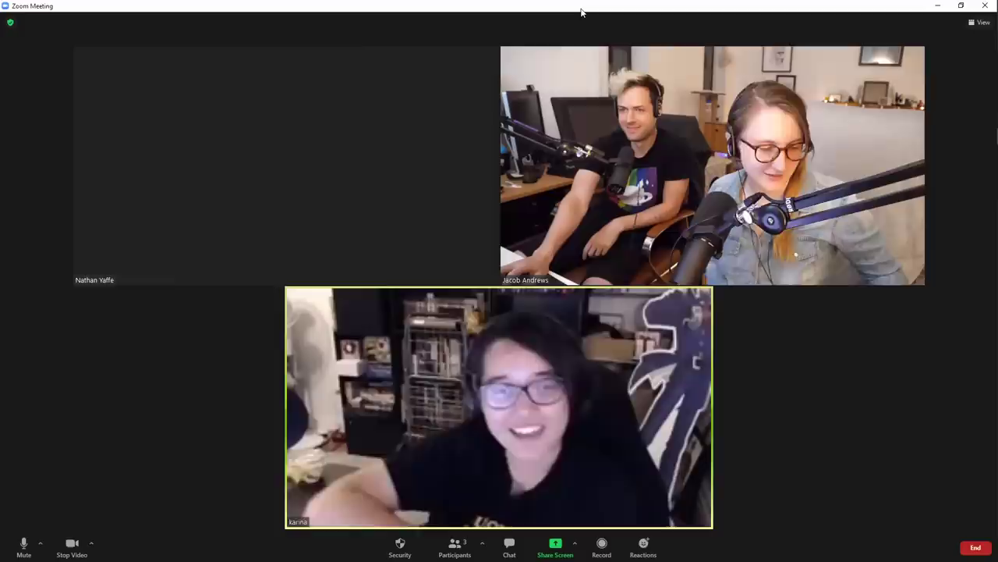